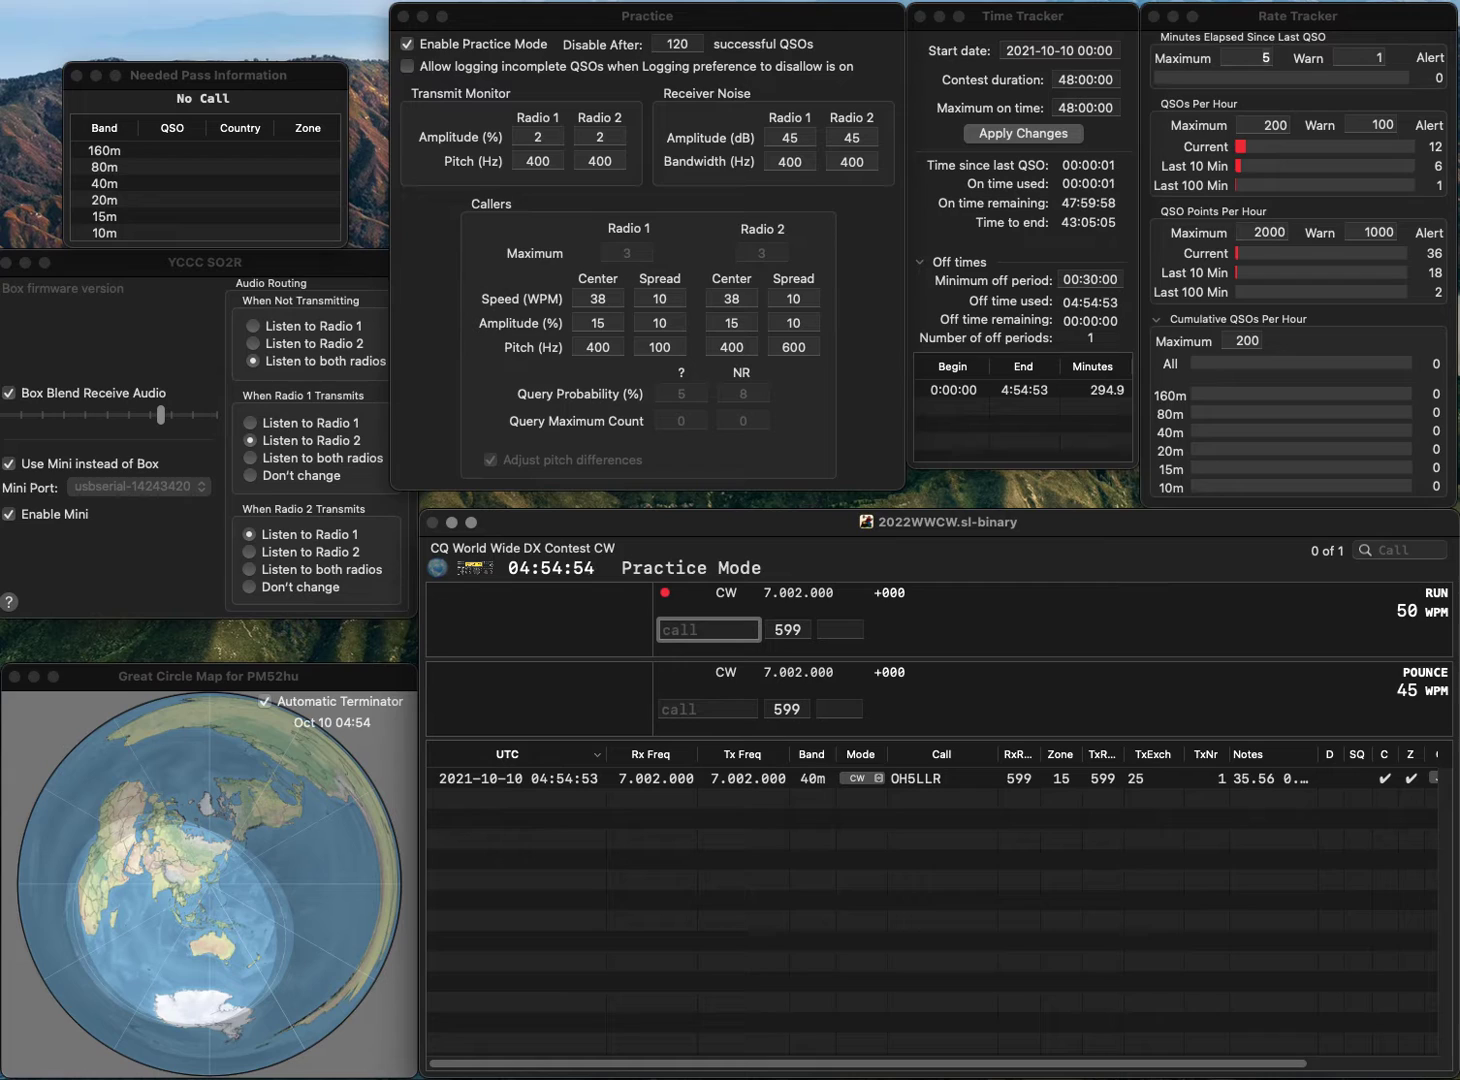
type("G0P")
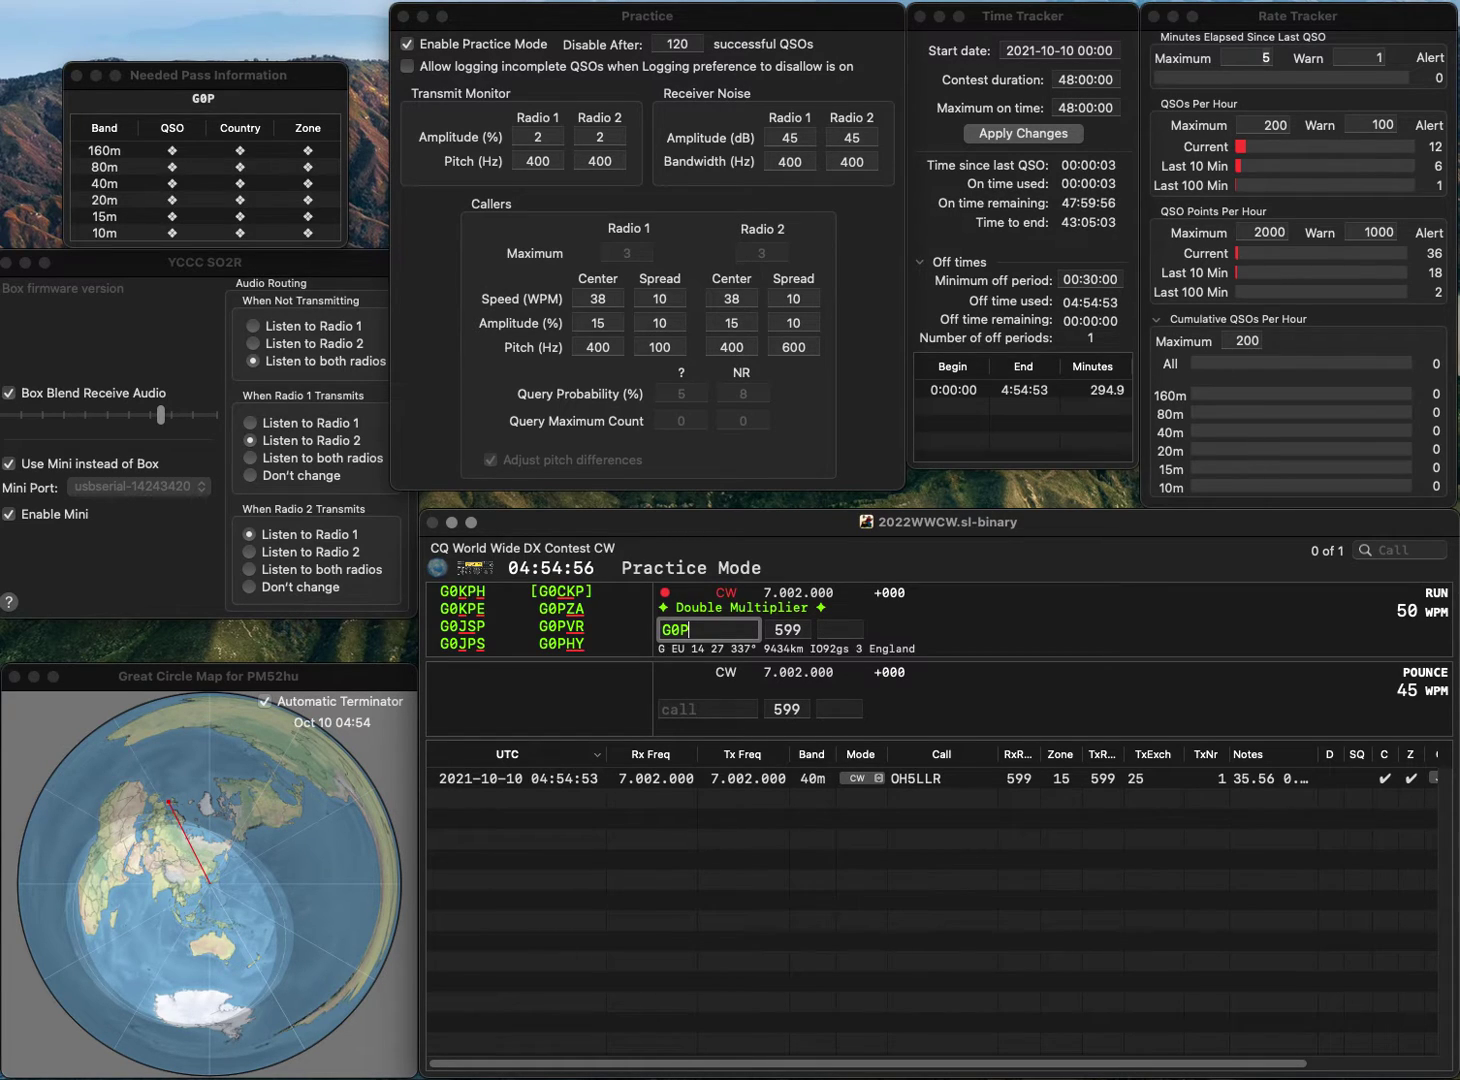
type("HY")
key("Return")
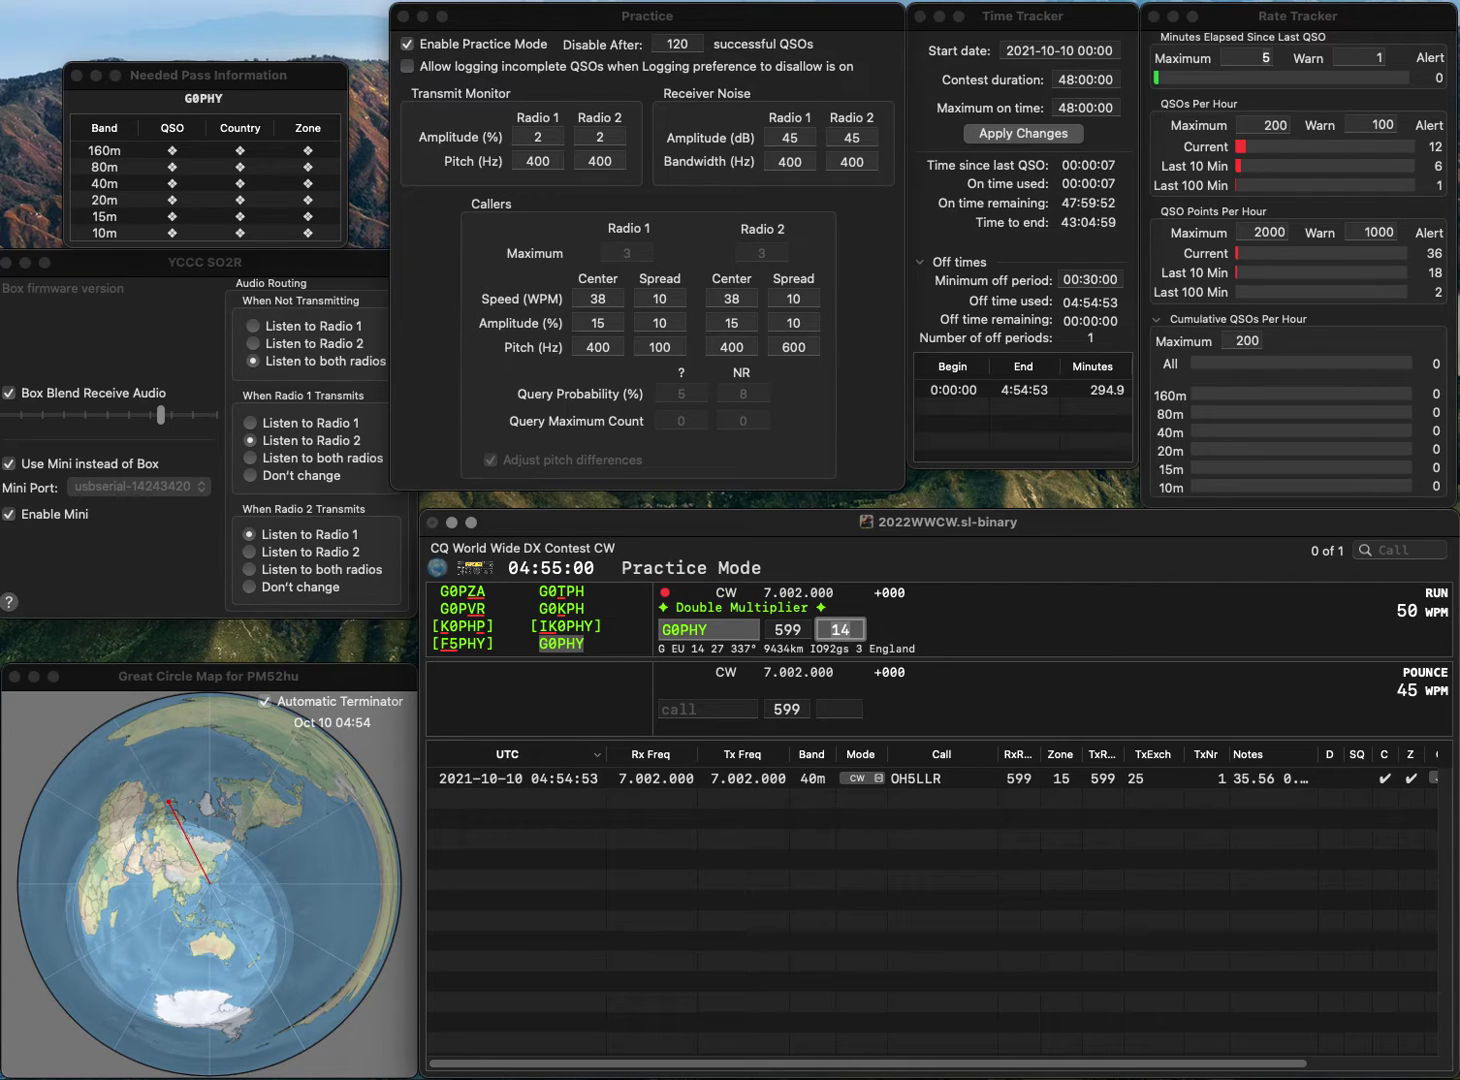
key("Return")
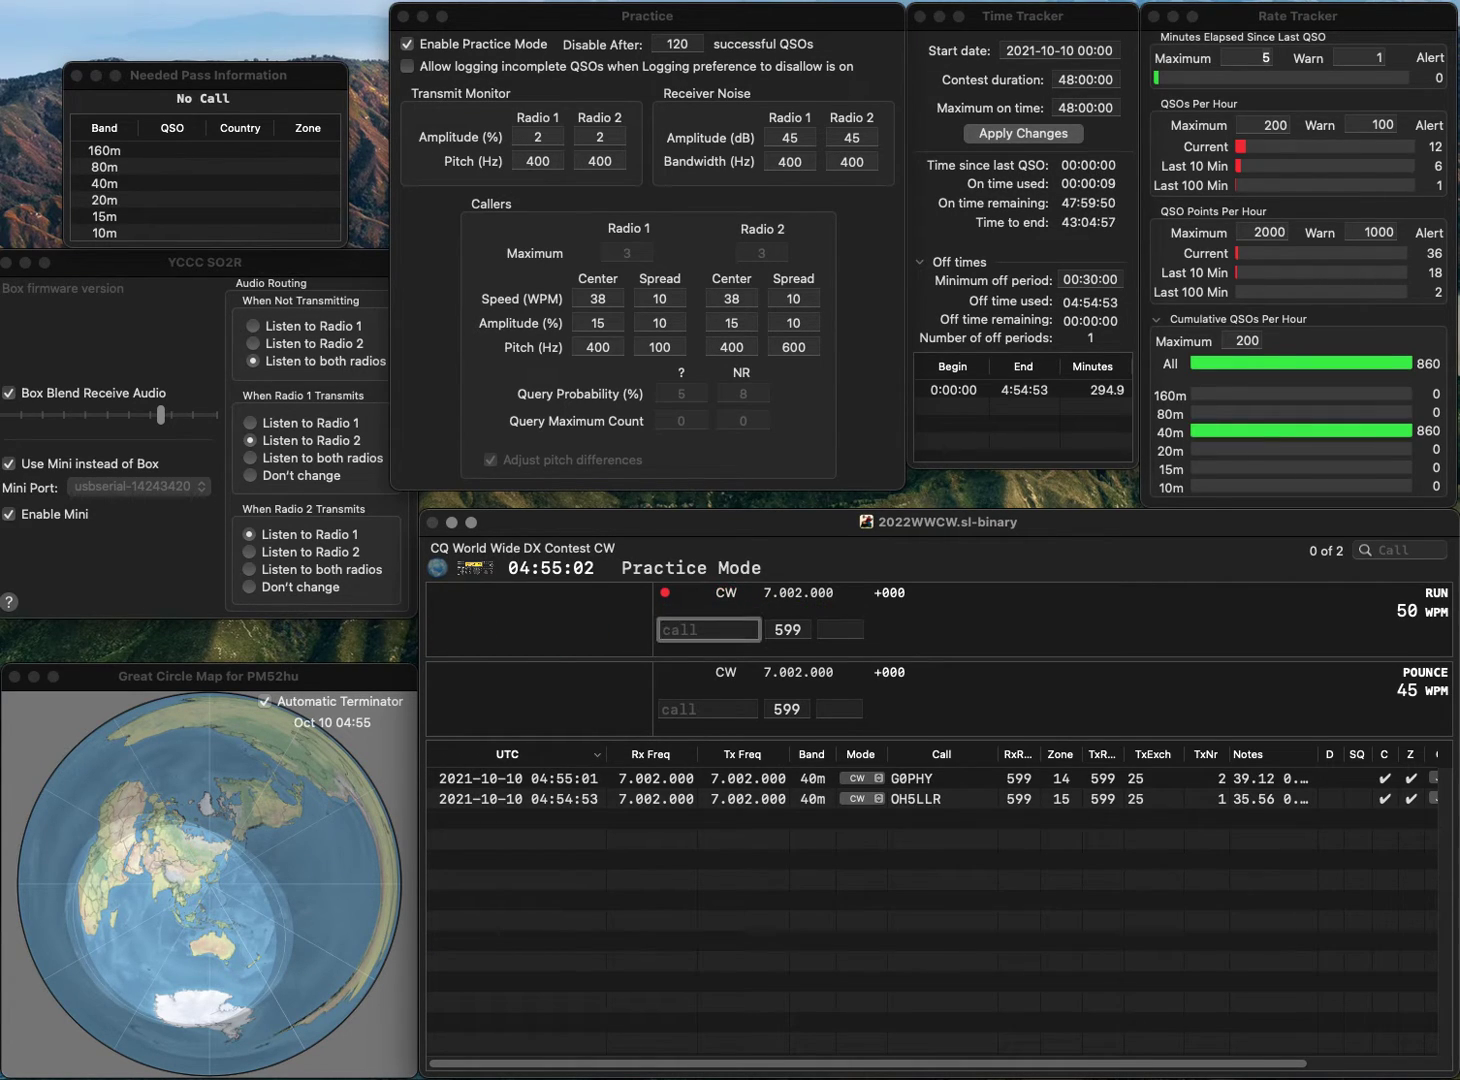
type("W4CHI")
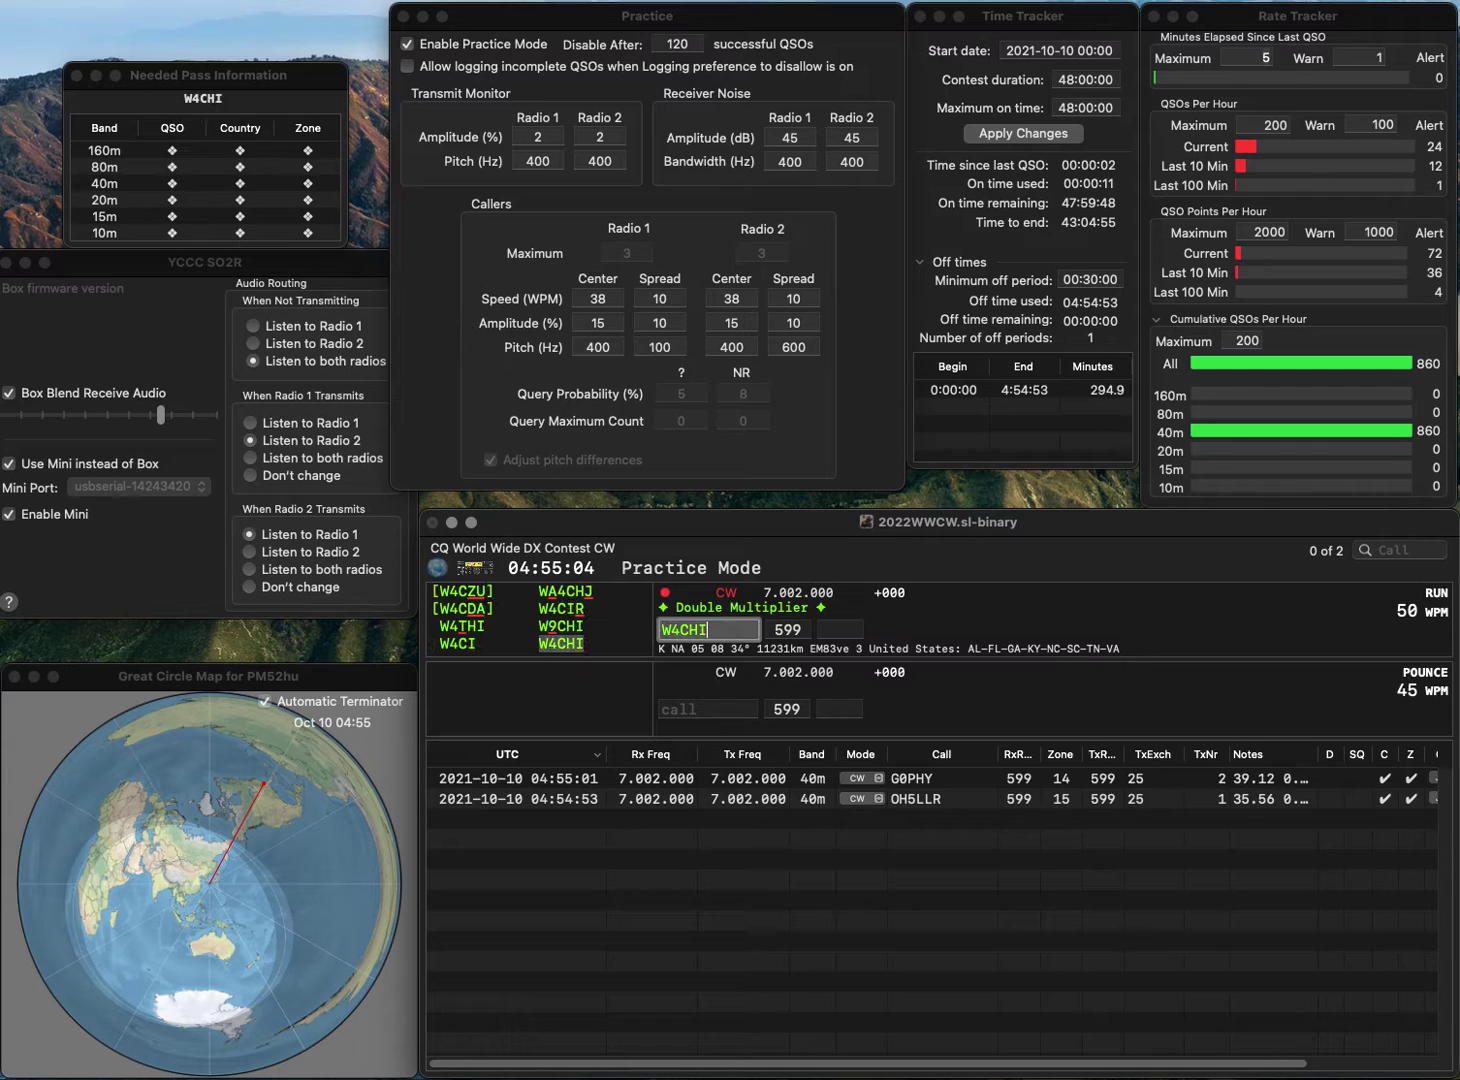
key("Return")
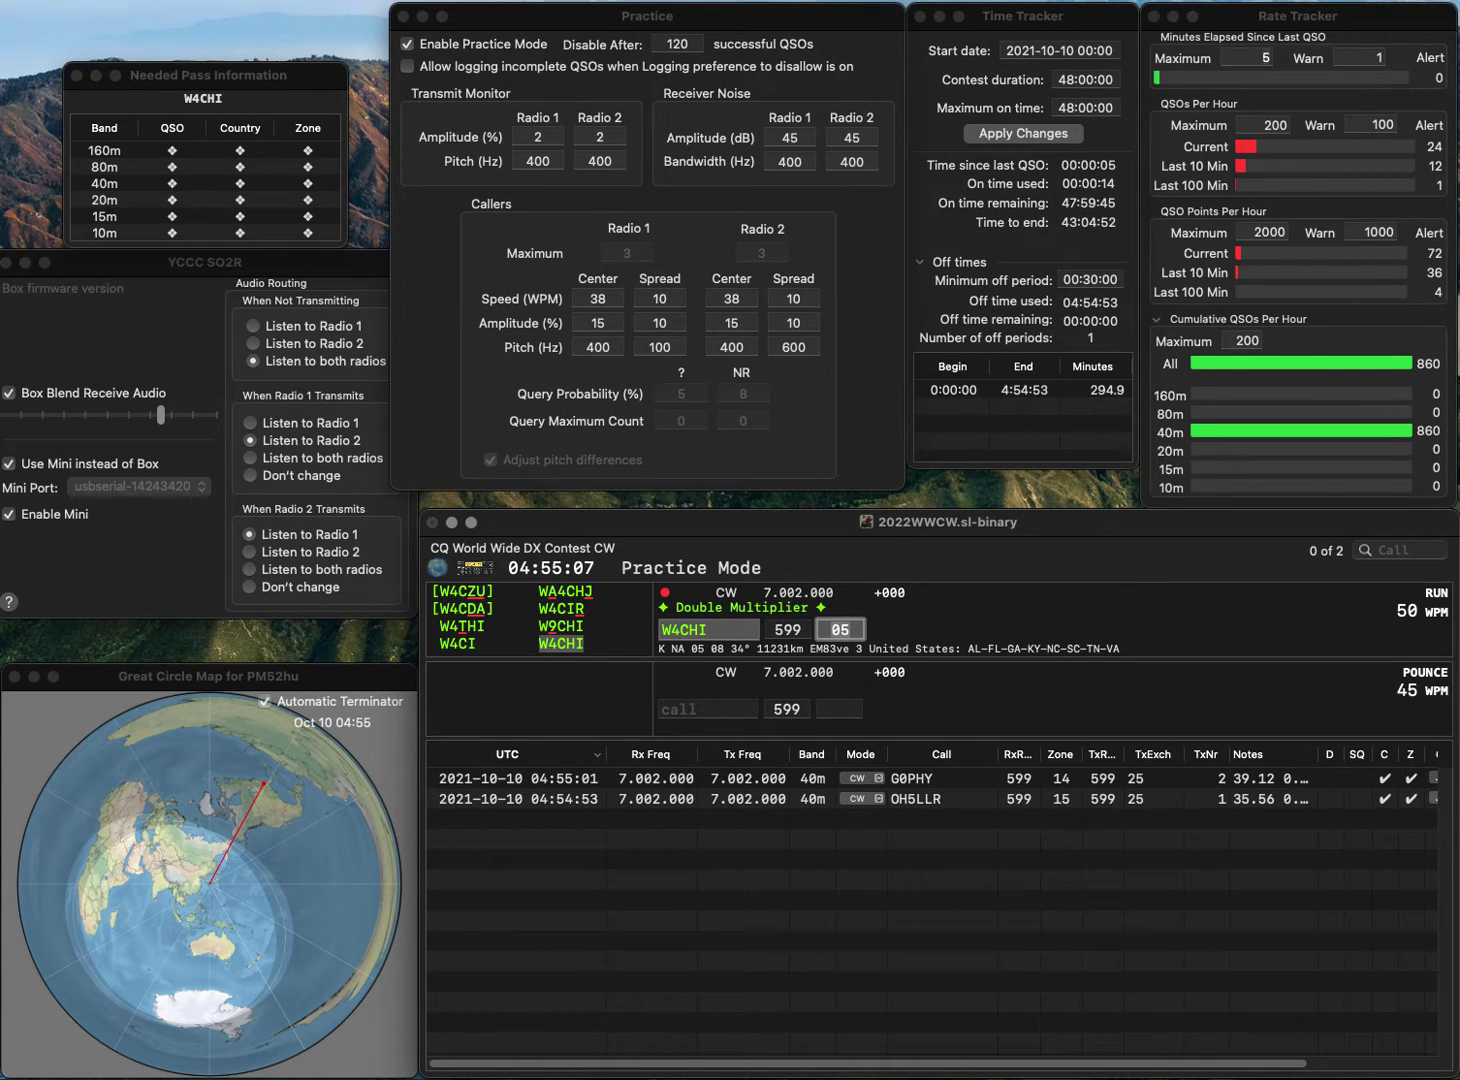
key("Return")
type("E")
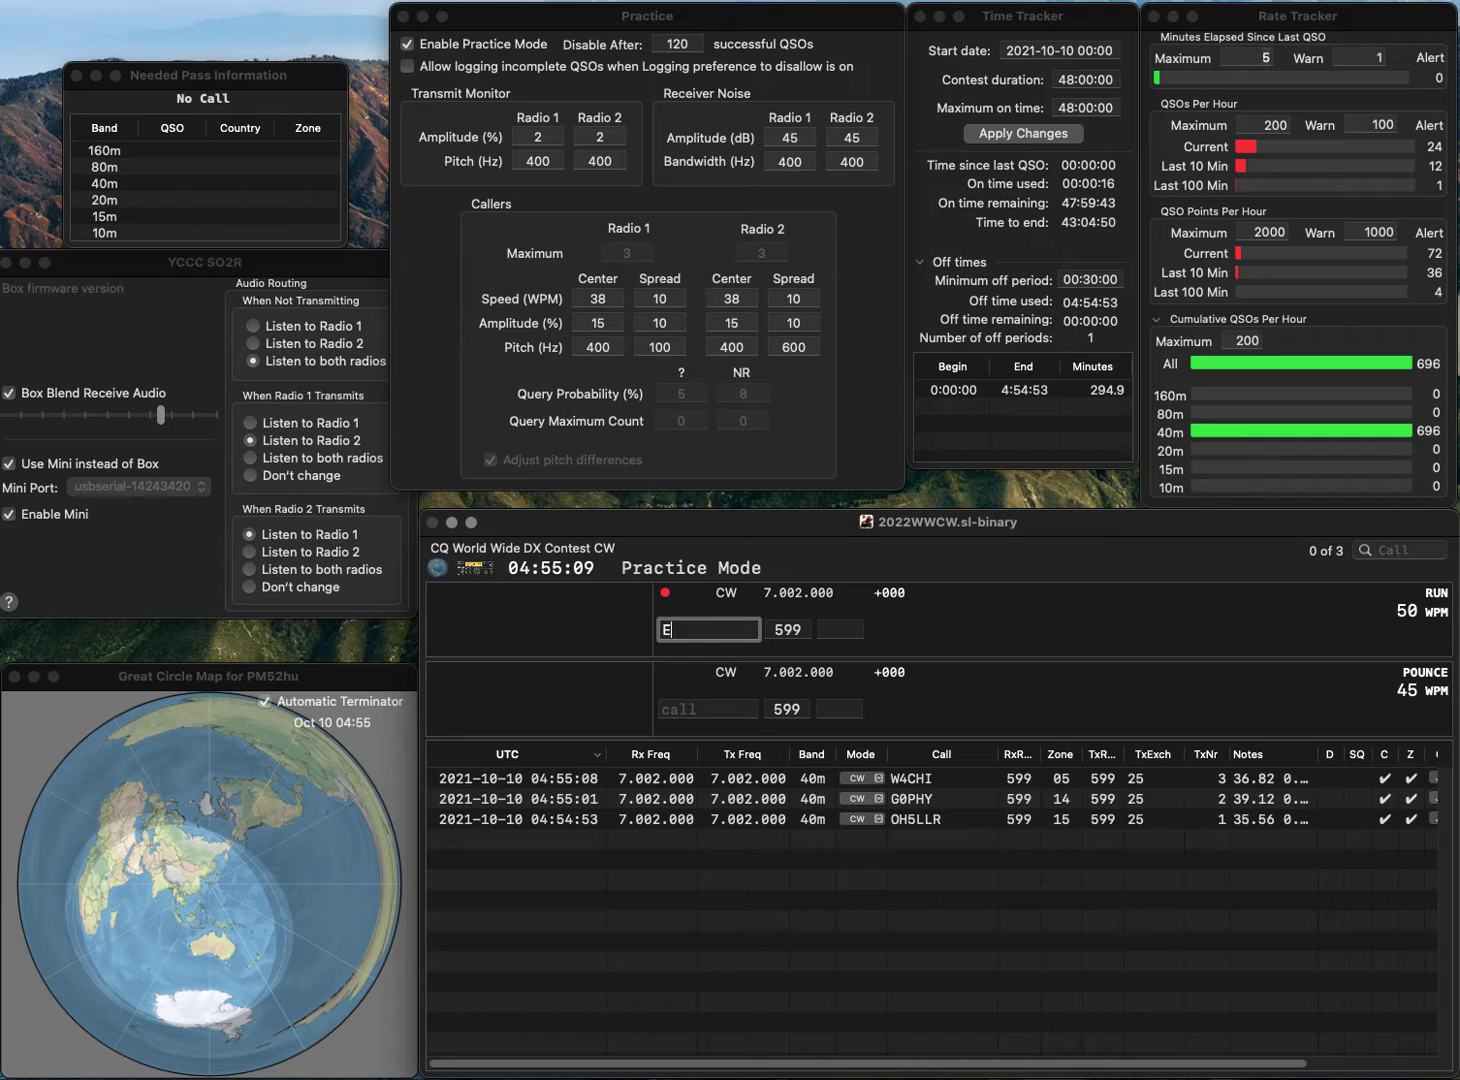
type("A4AAI")
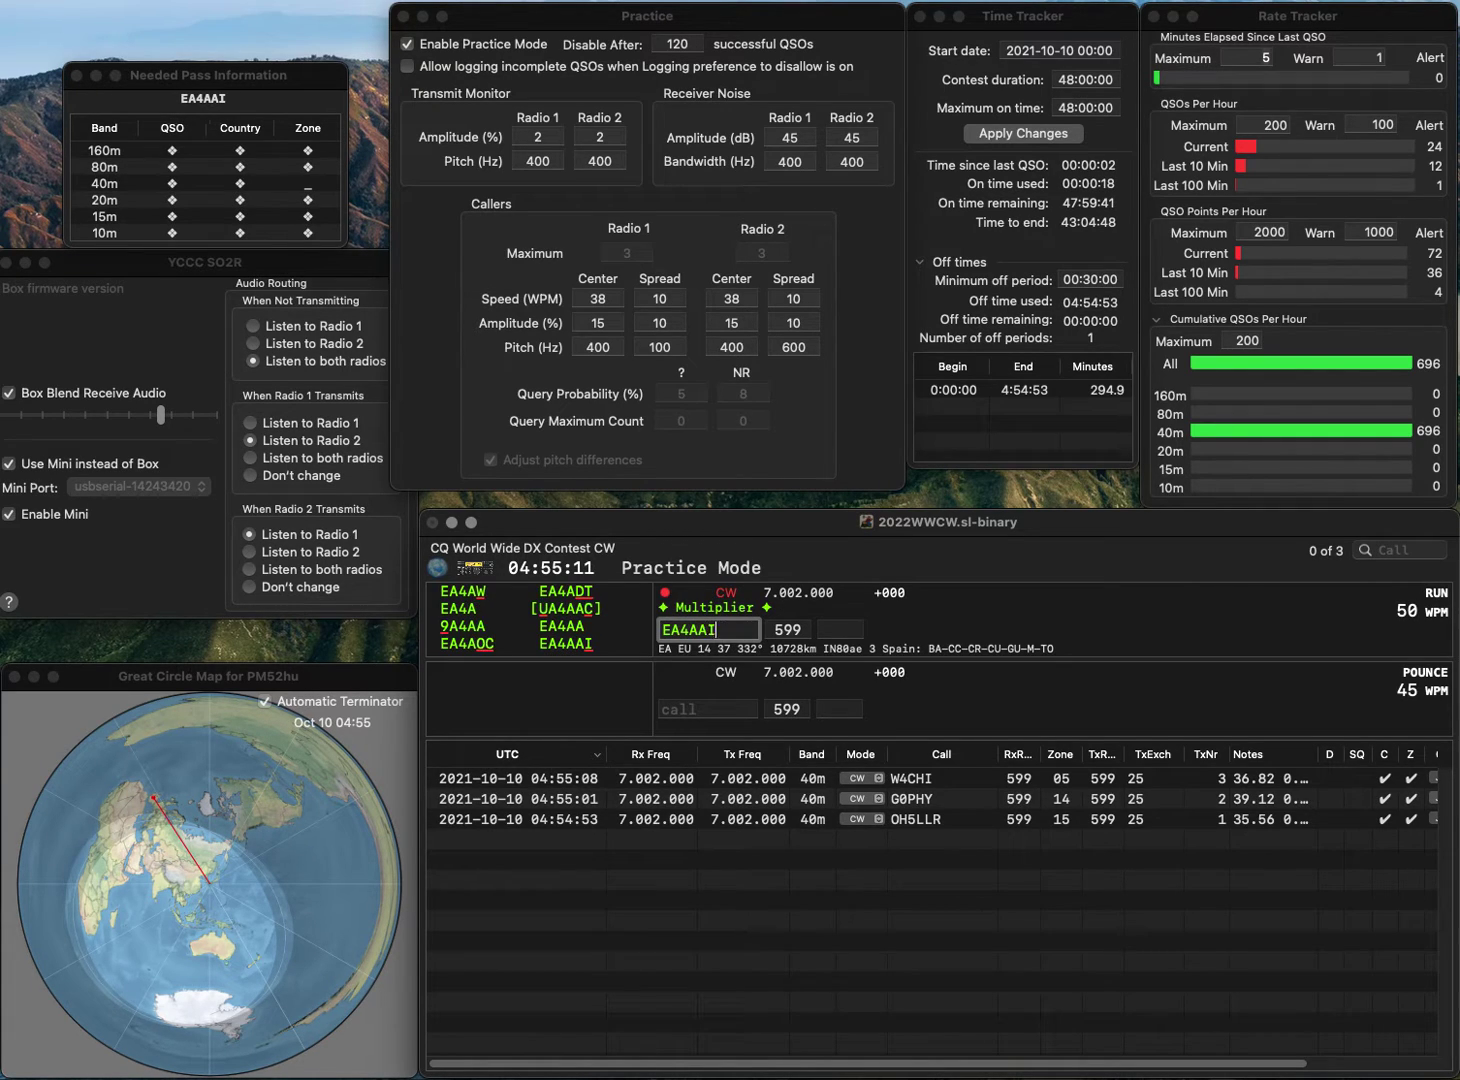
key("Return")
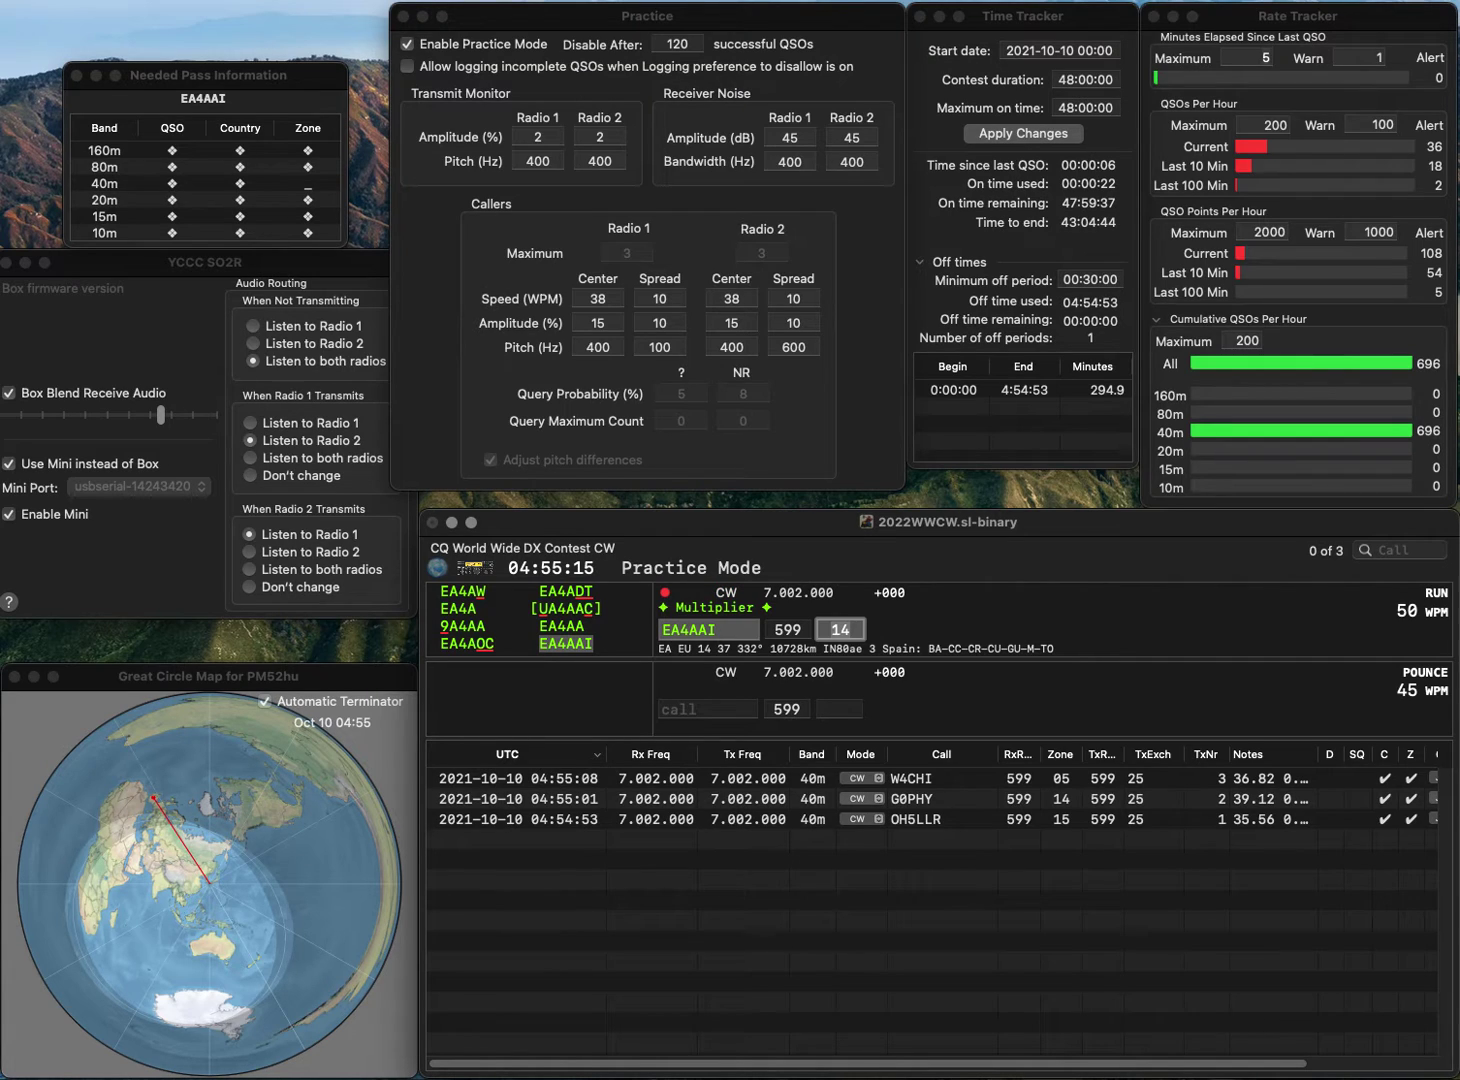
key("Return")
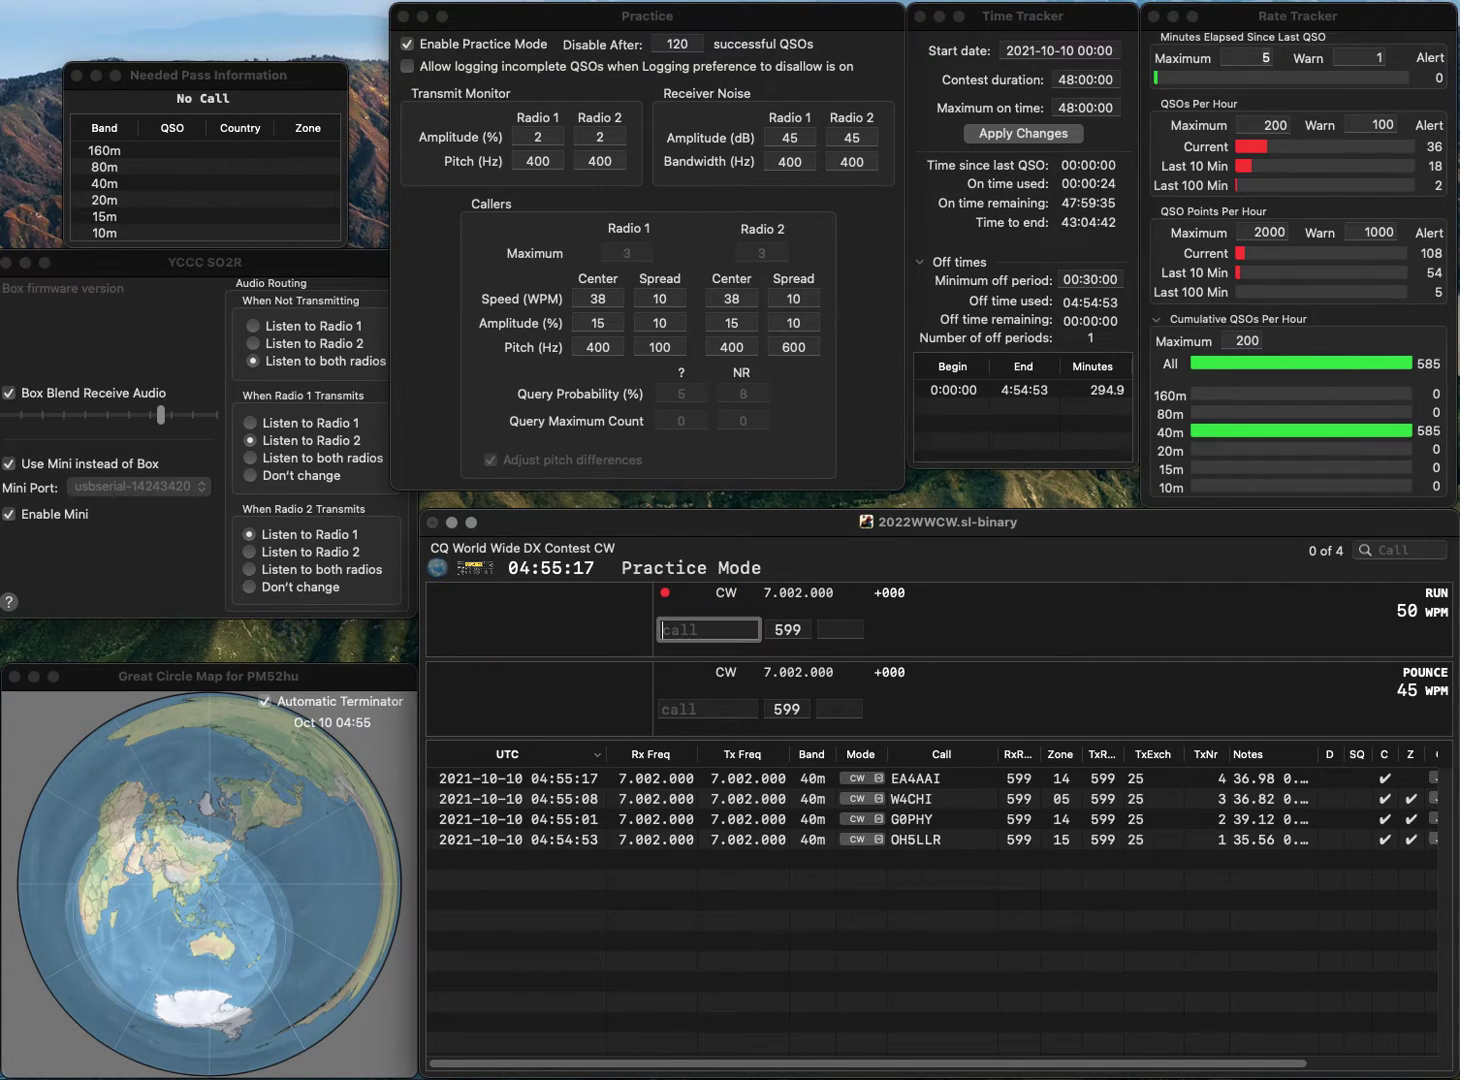
type("W6TJK")
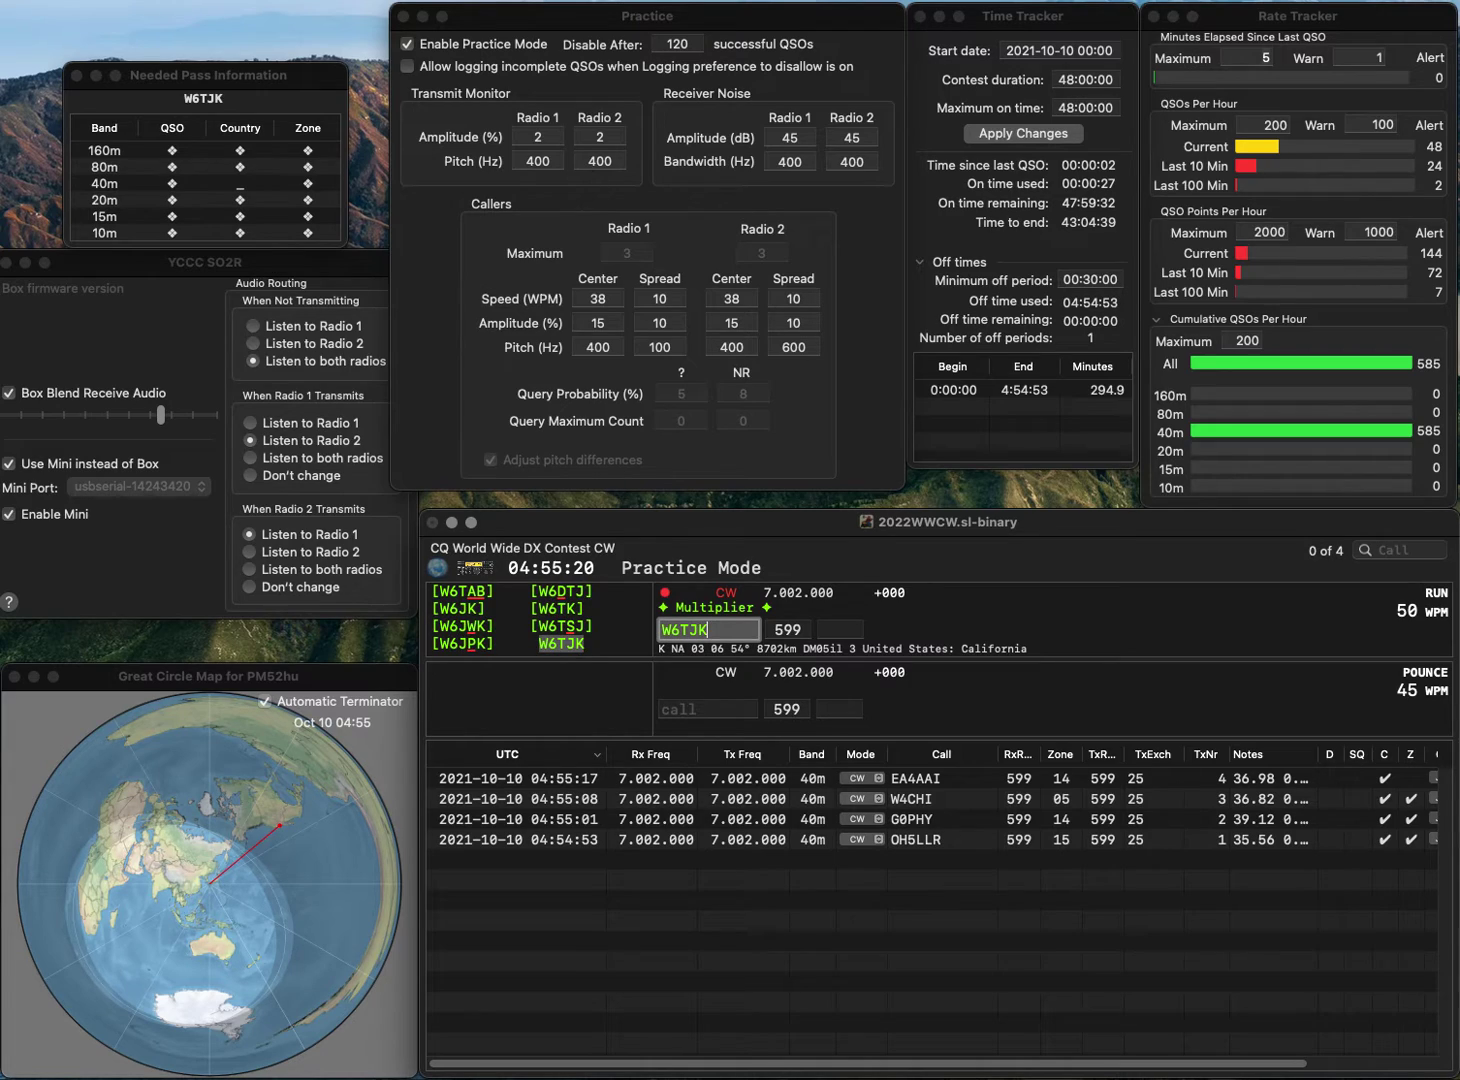
key("Return")
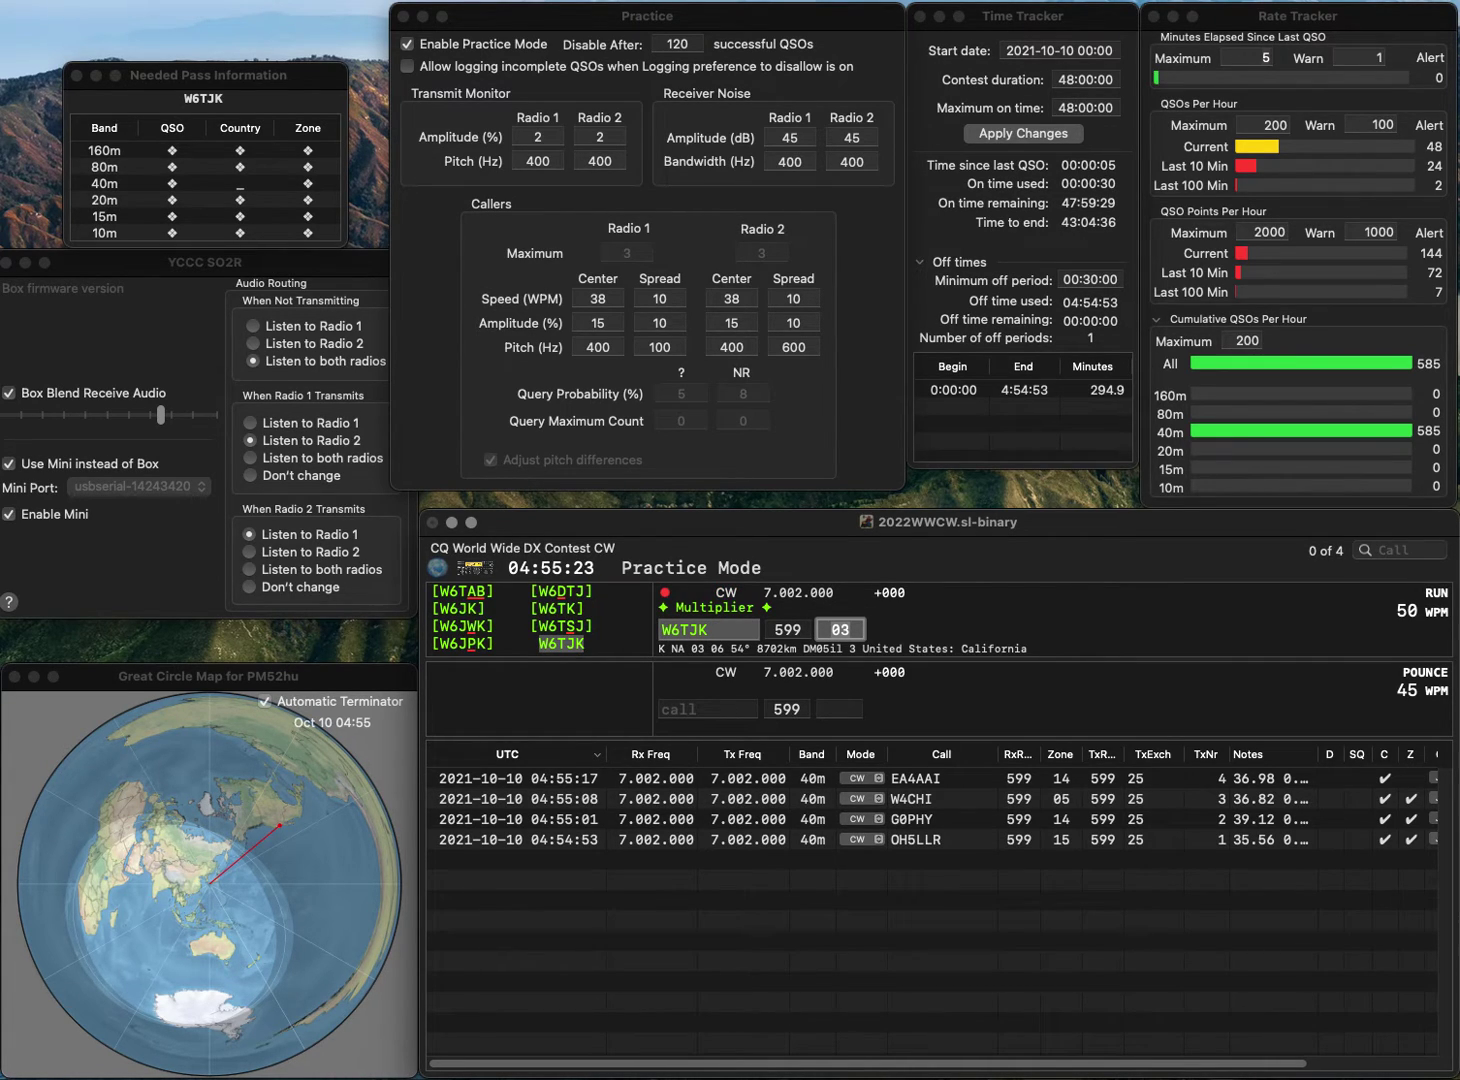
key("Return")
type("K")
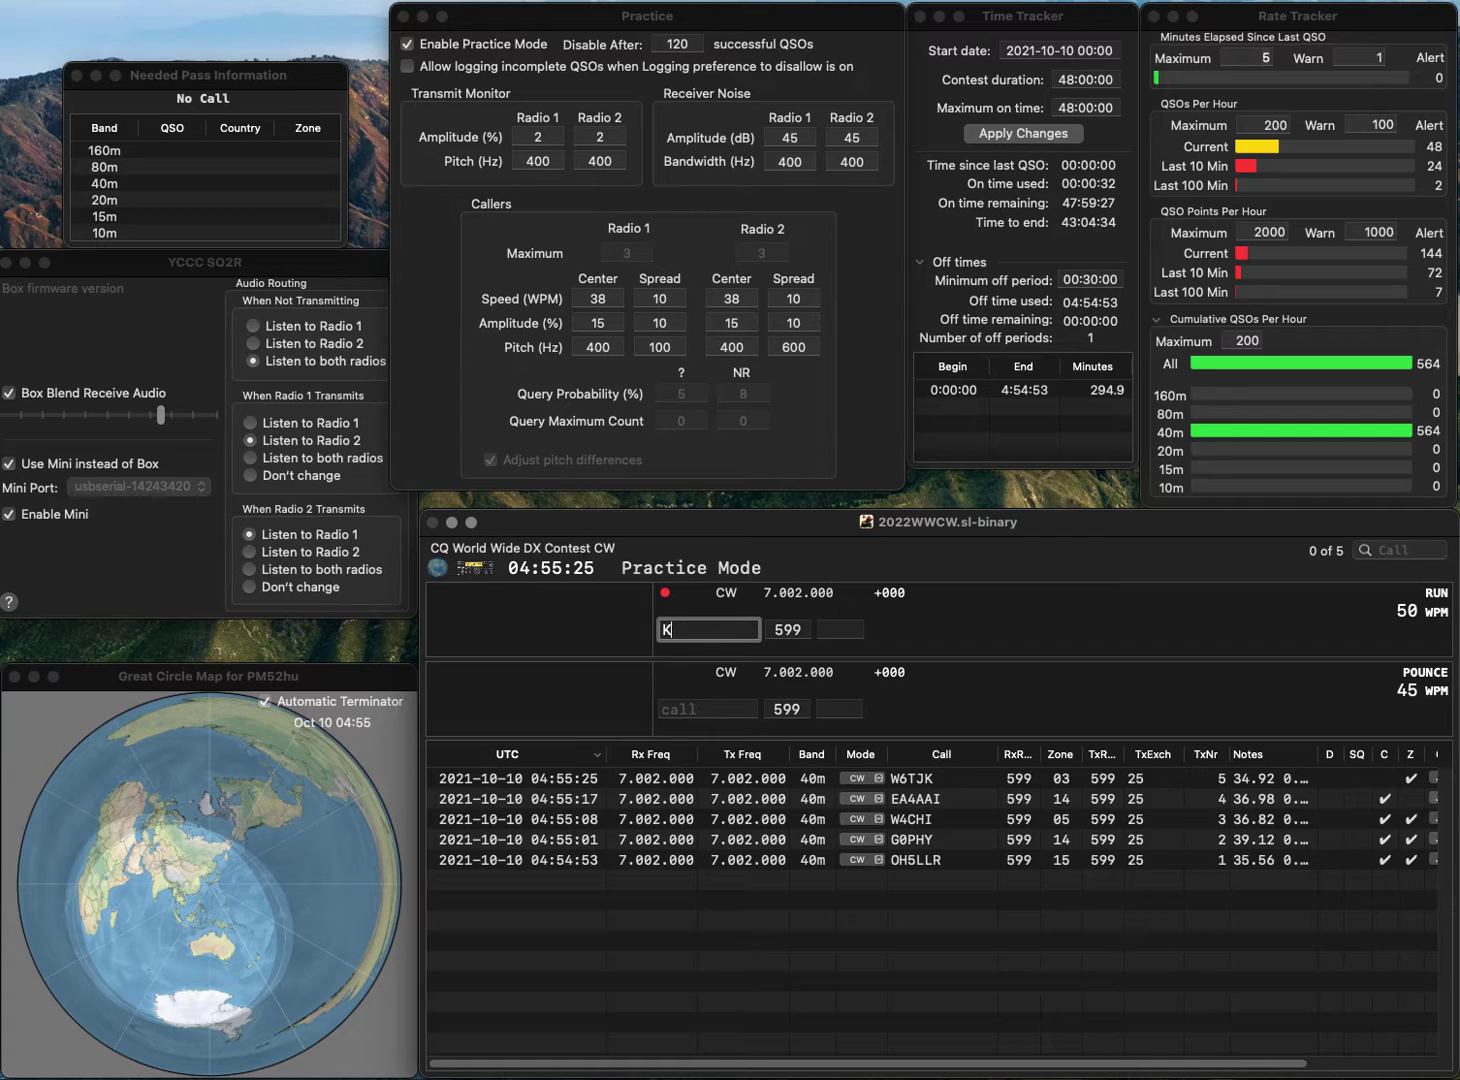
type("1RX")
key("Return")
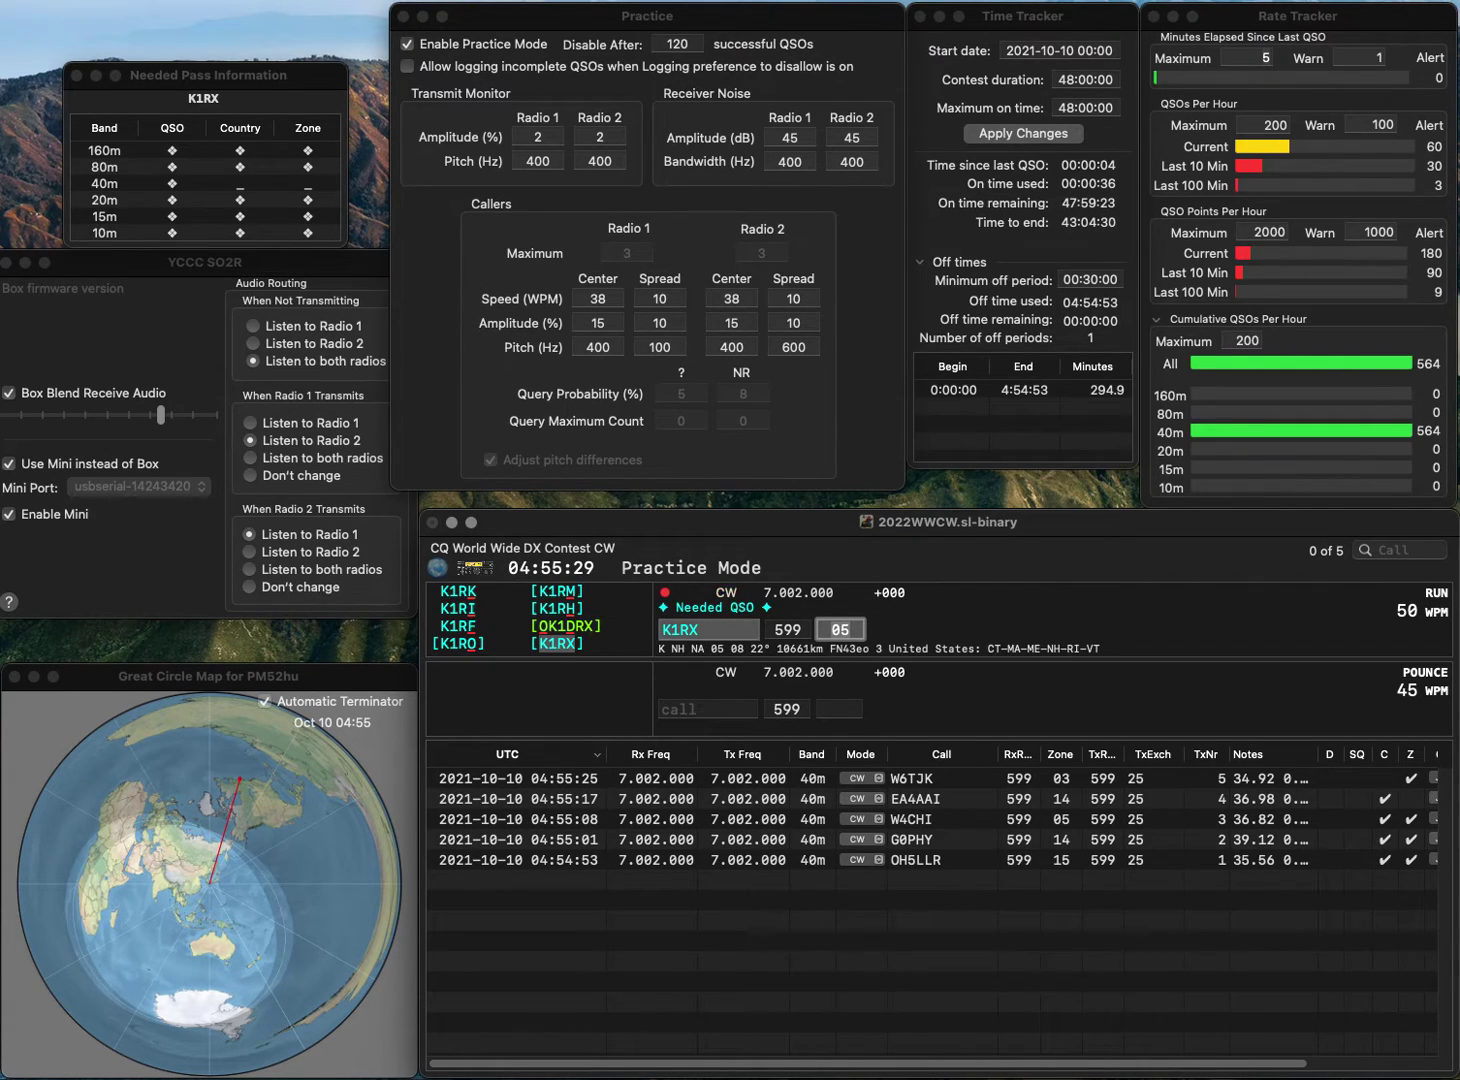
key("Return")
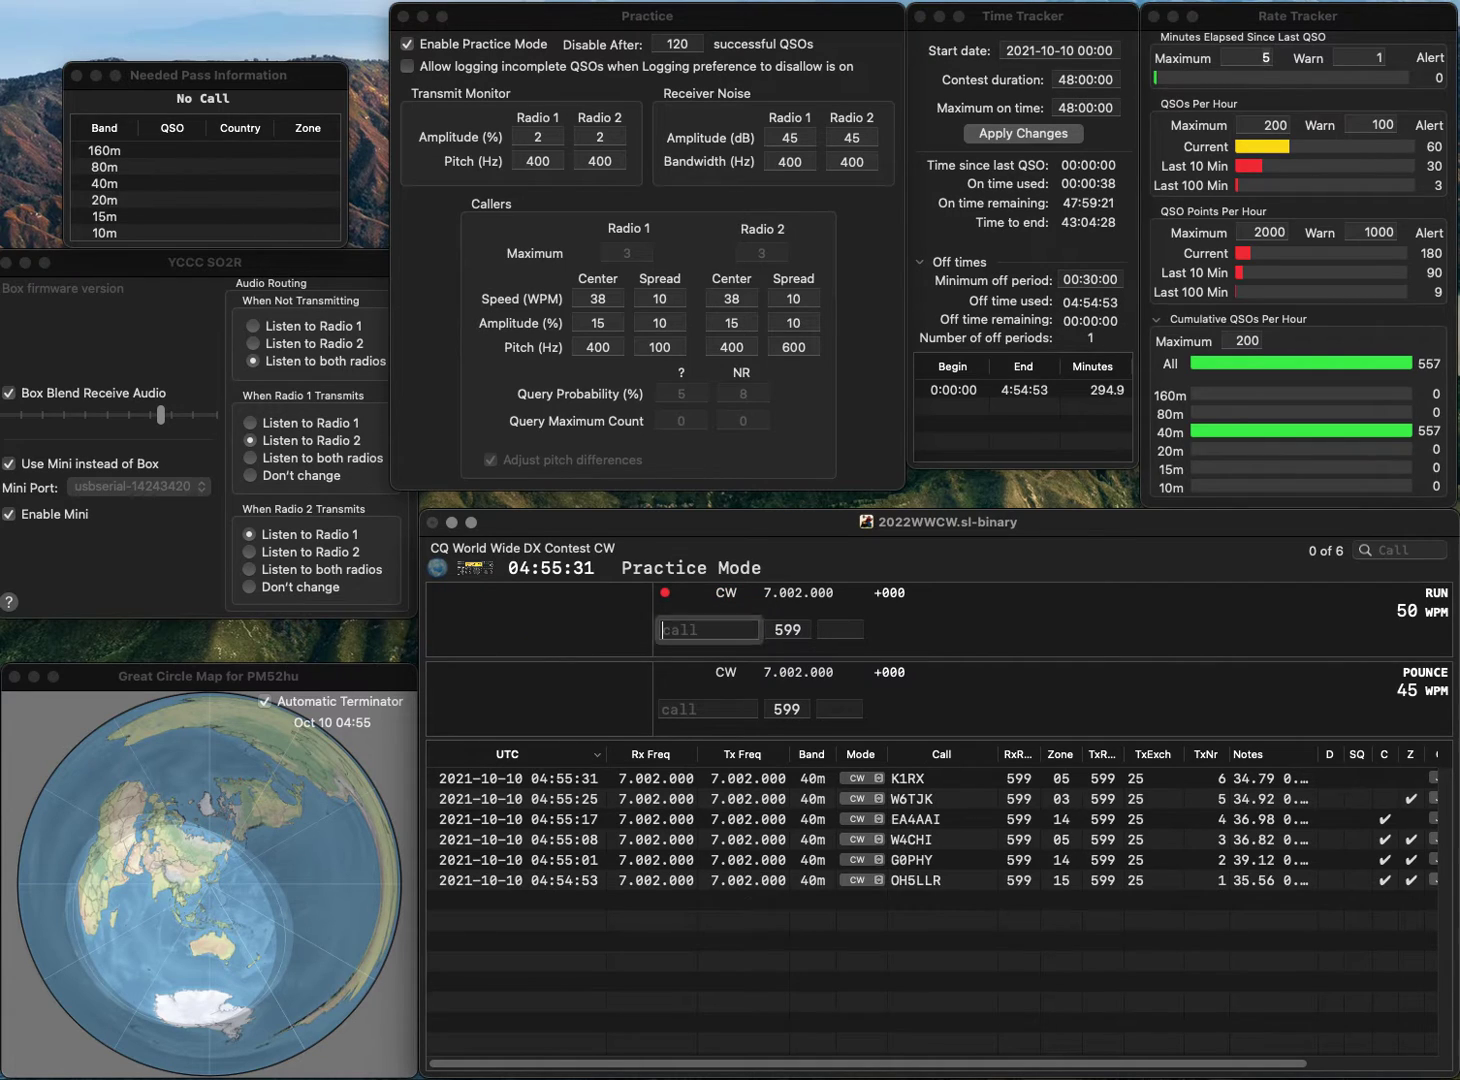
type("IK1")
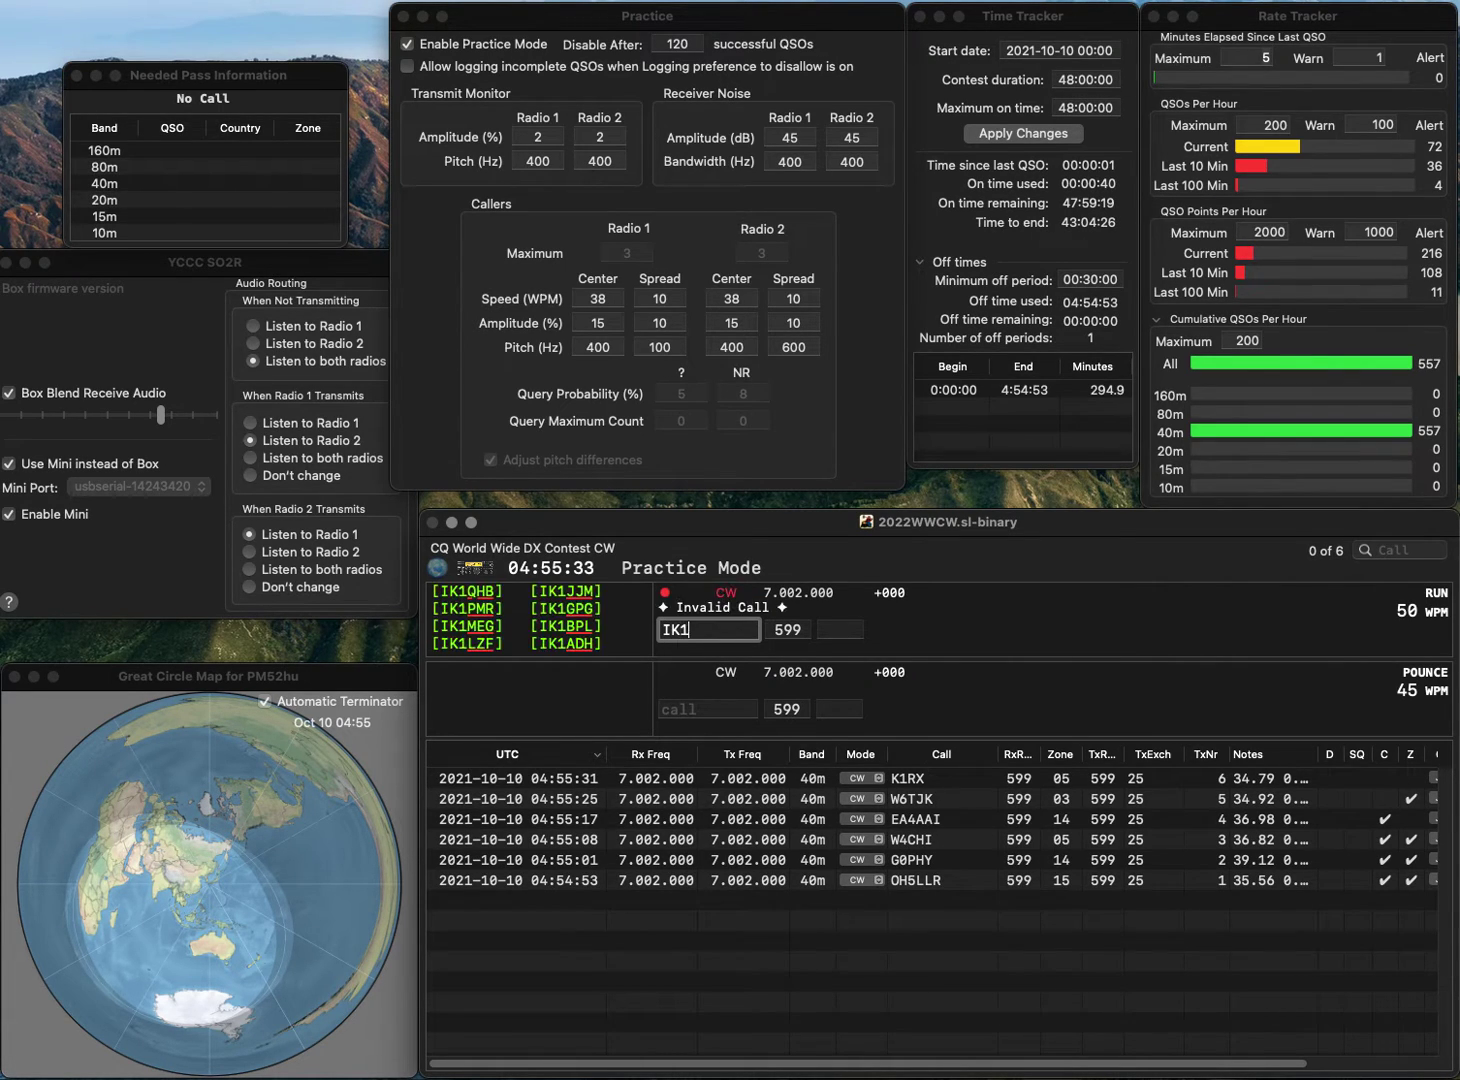
type("LZF")
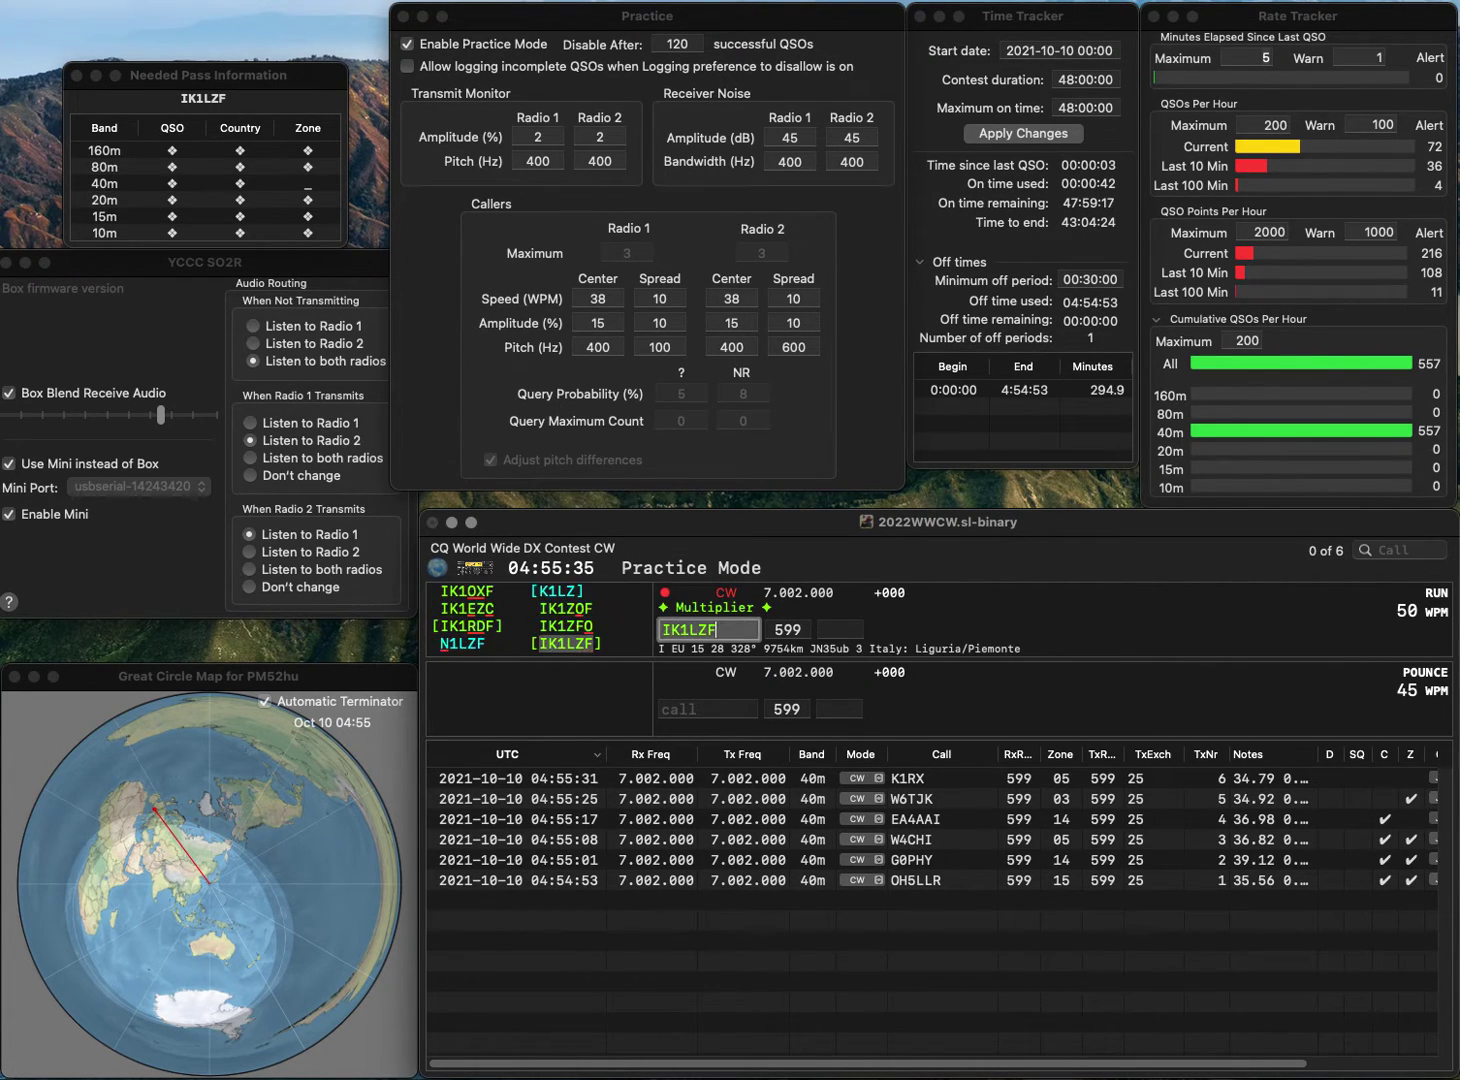
key("Tab")
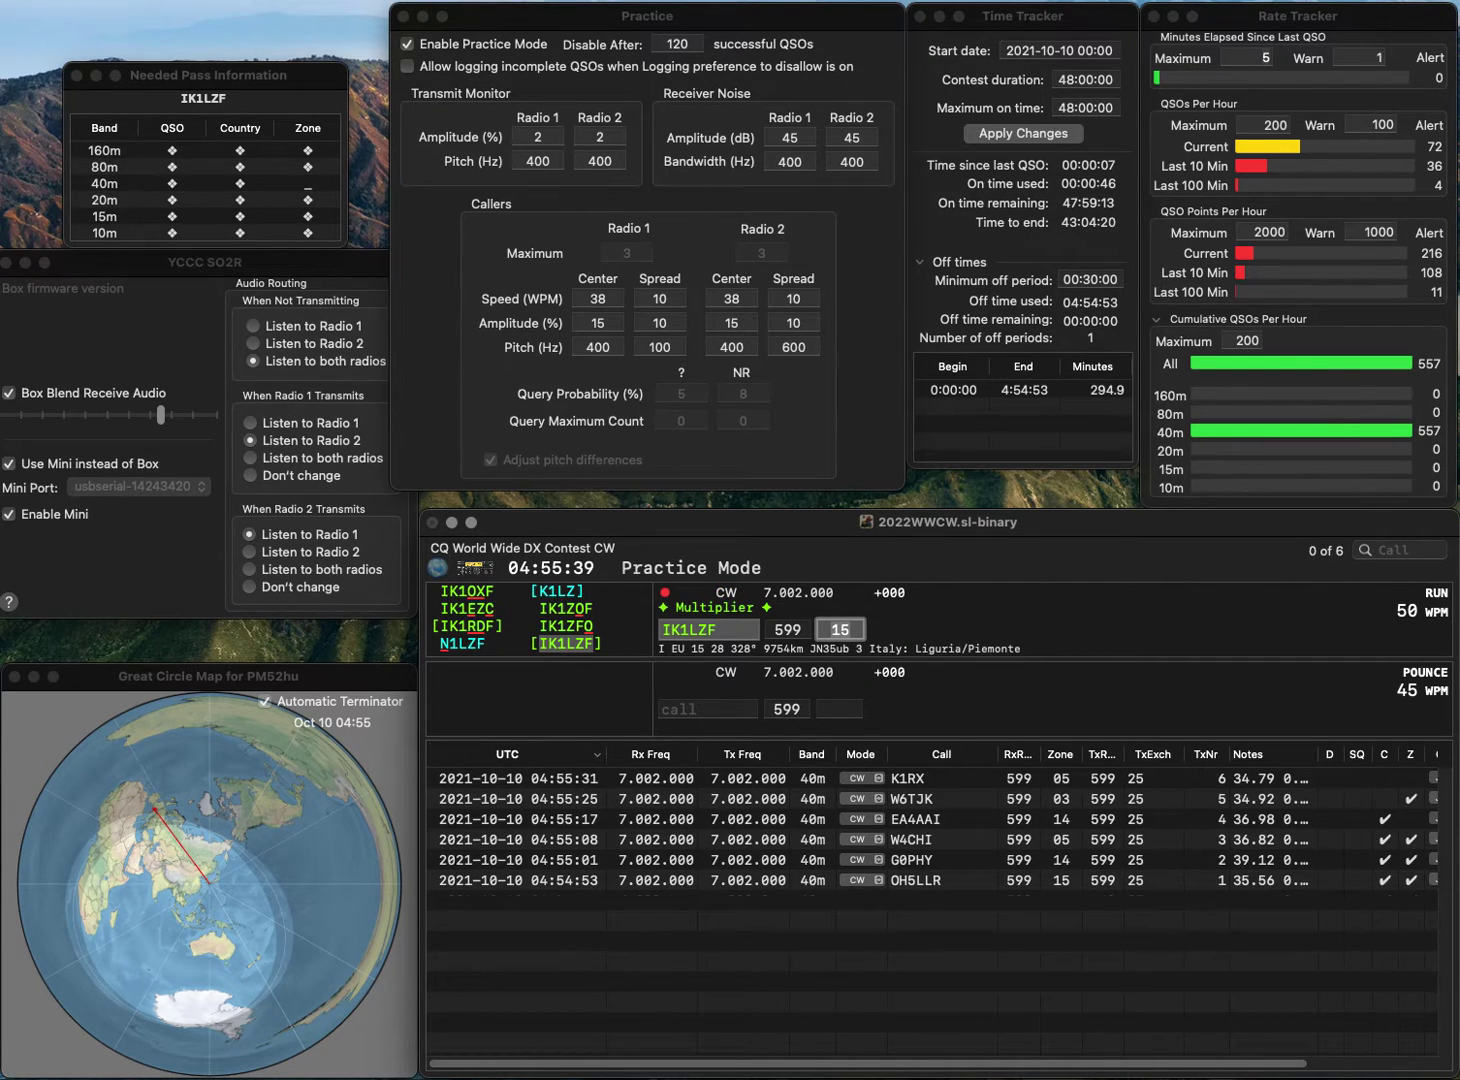
key("Return")
type("W")
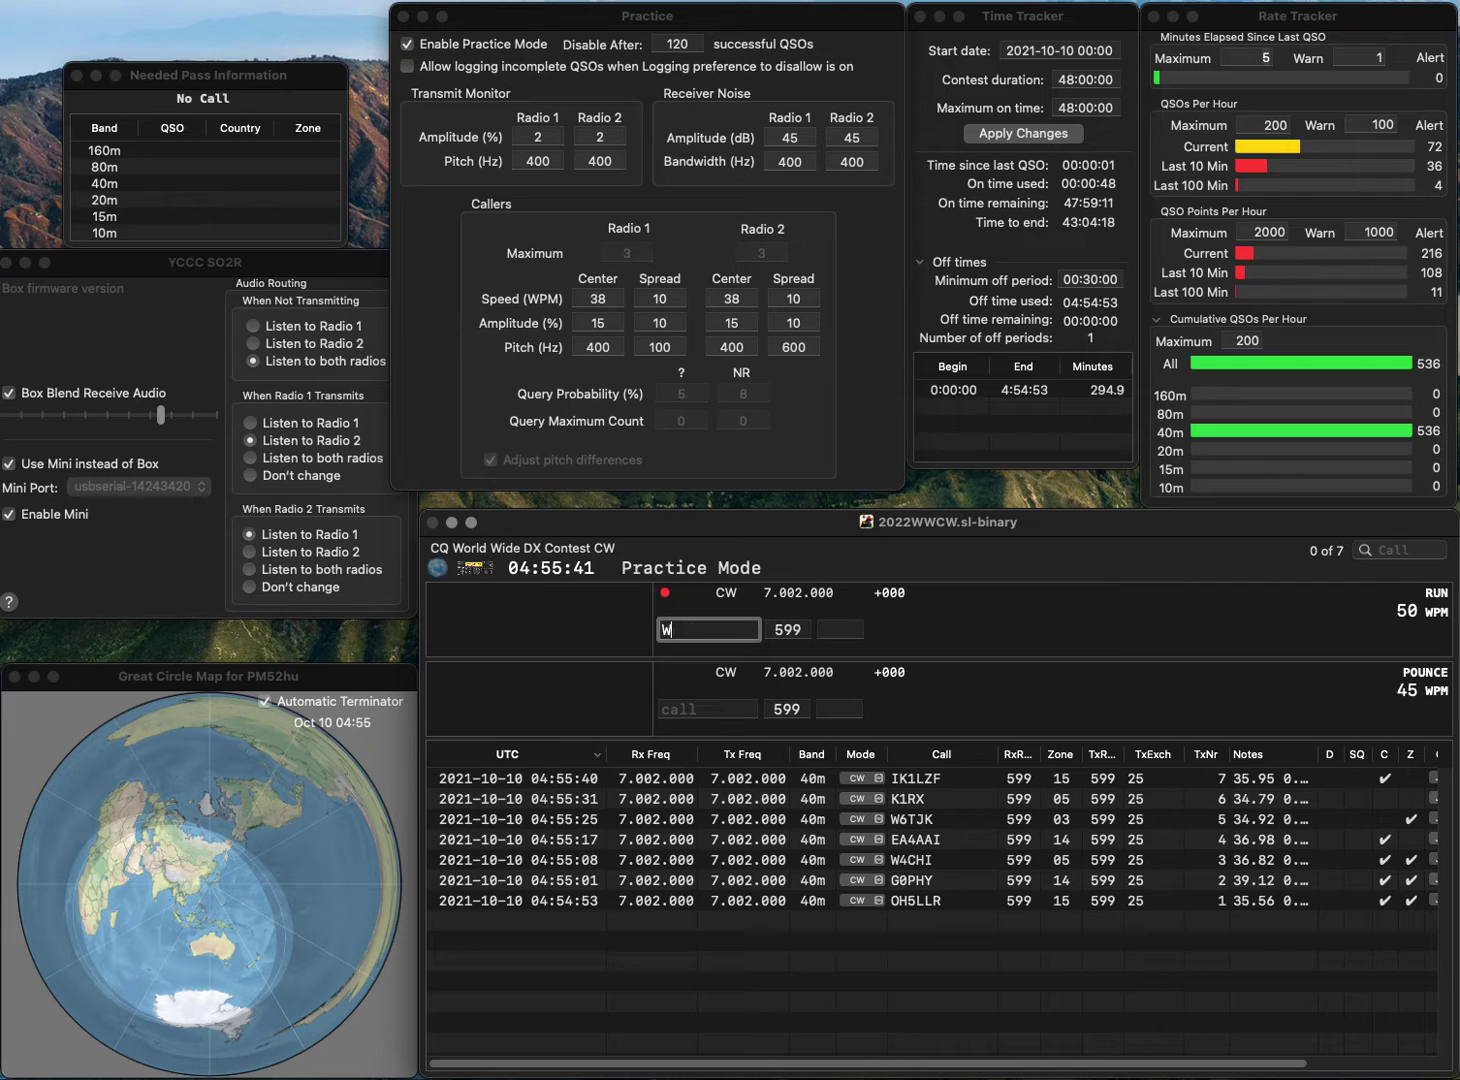
type("0OM")
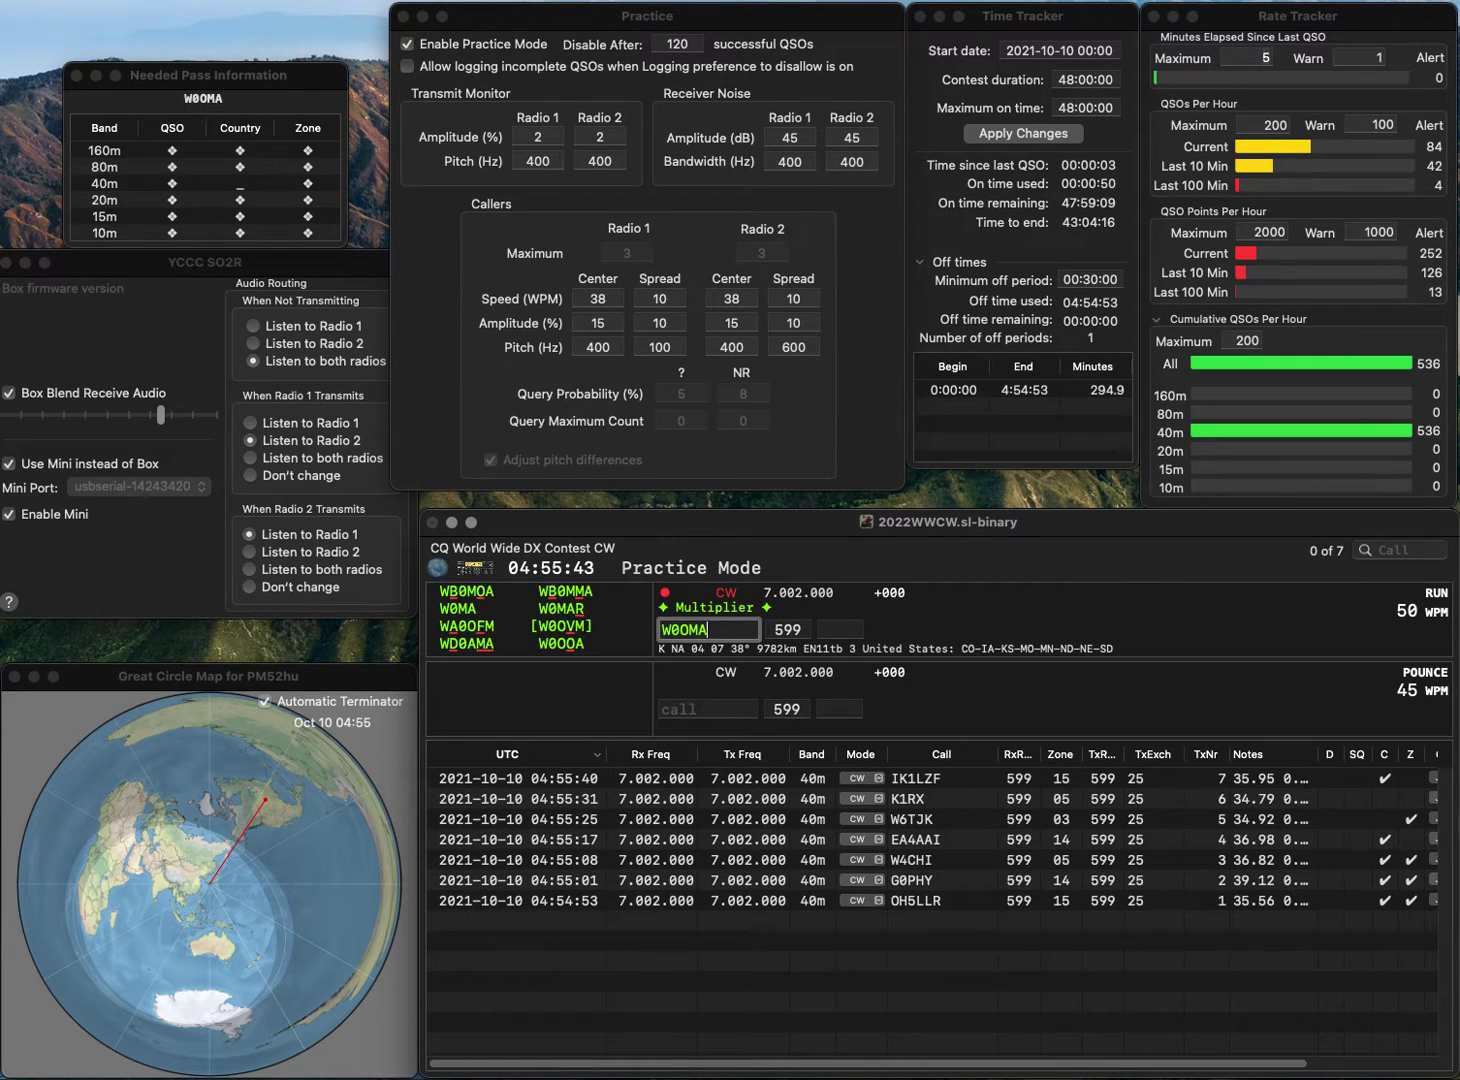
key("BackSpace")
type("OA")
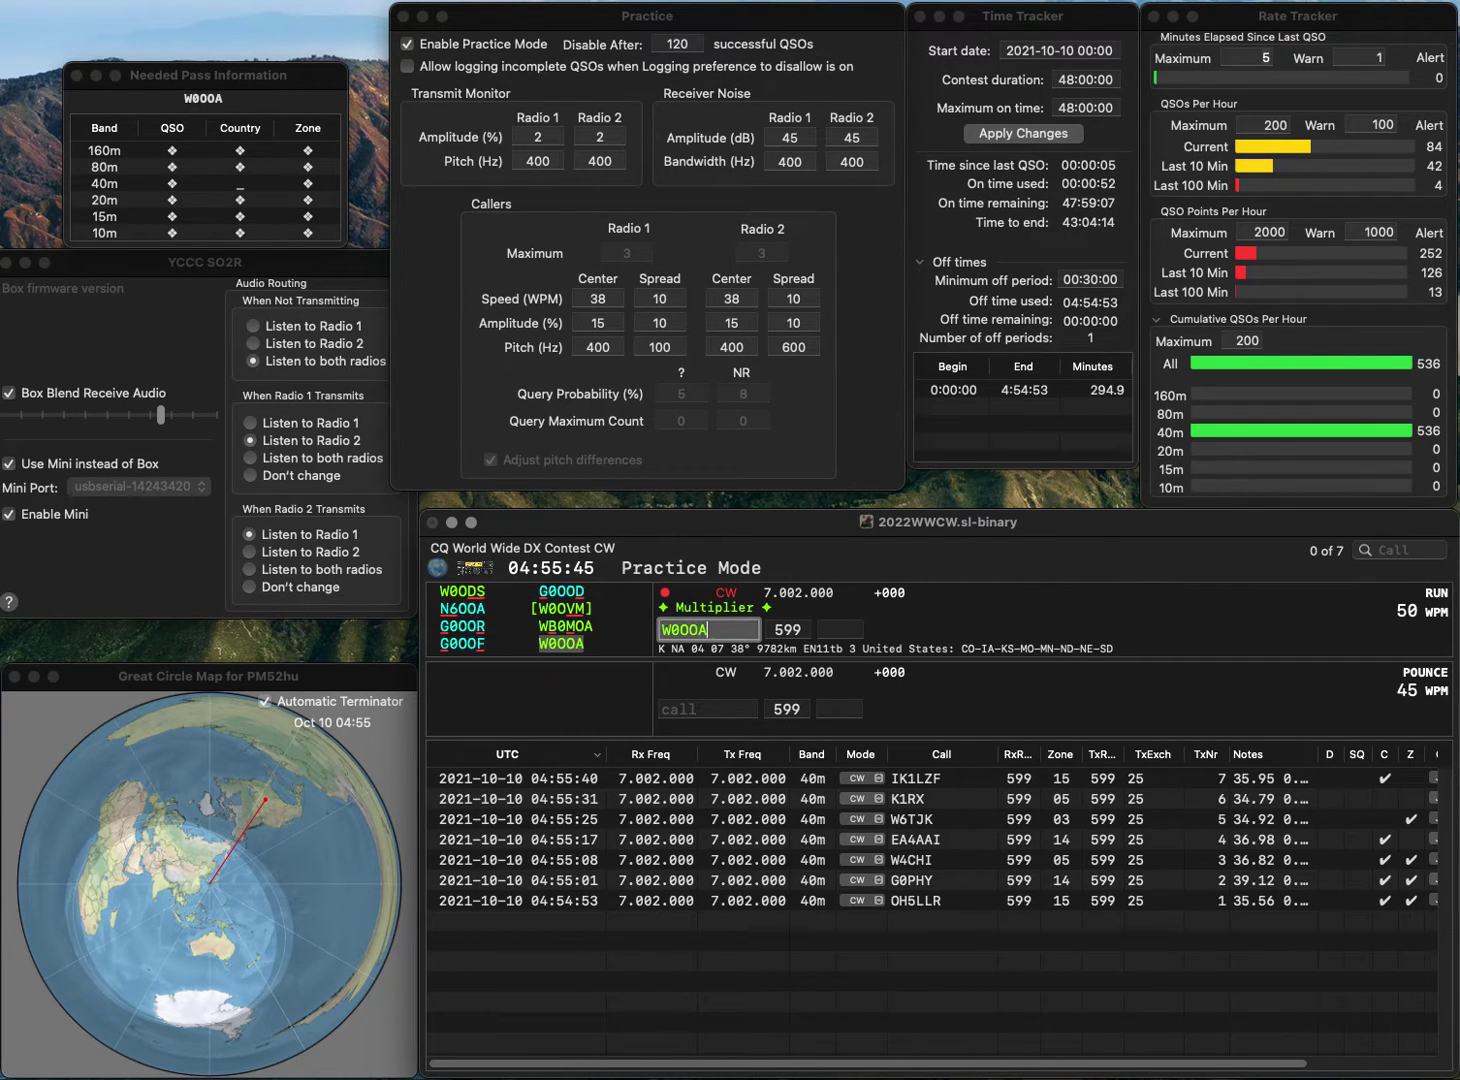
key("space")
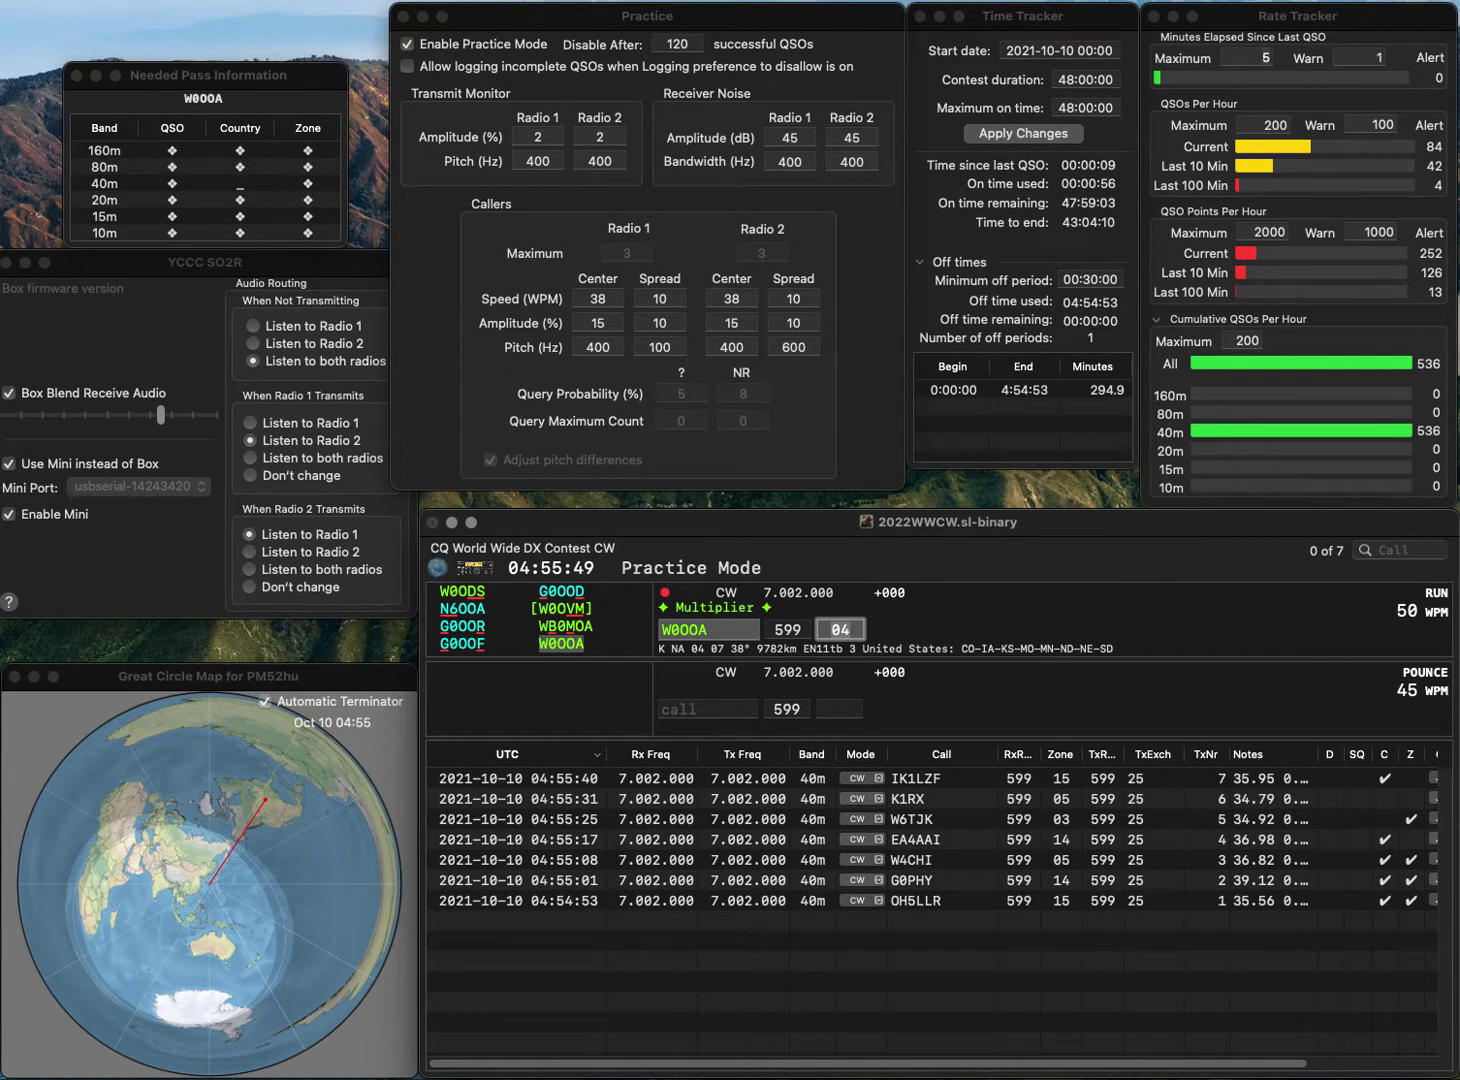
key("Return")
type("SP")
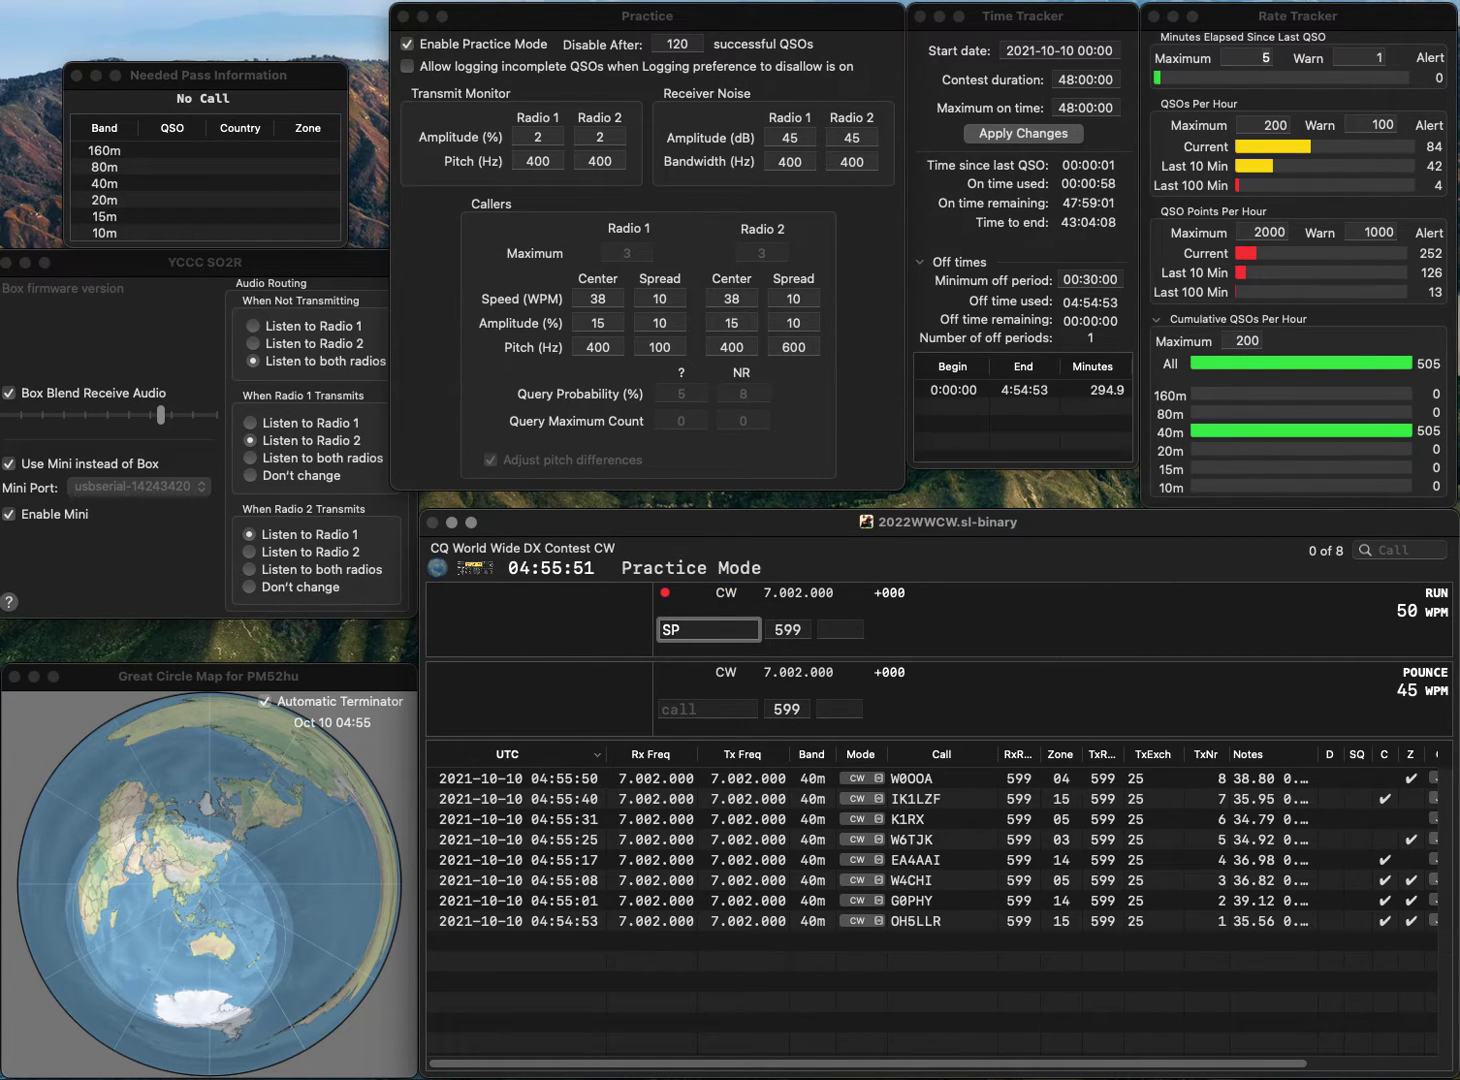
type("9TPZ")
key("space")
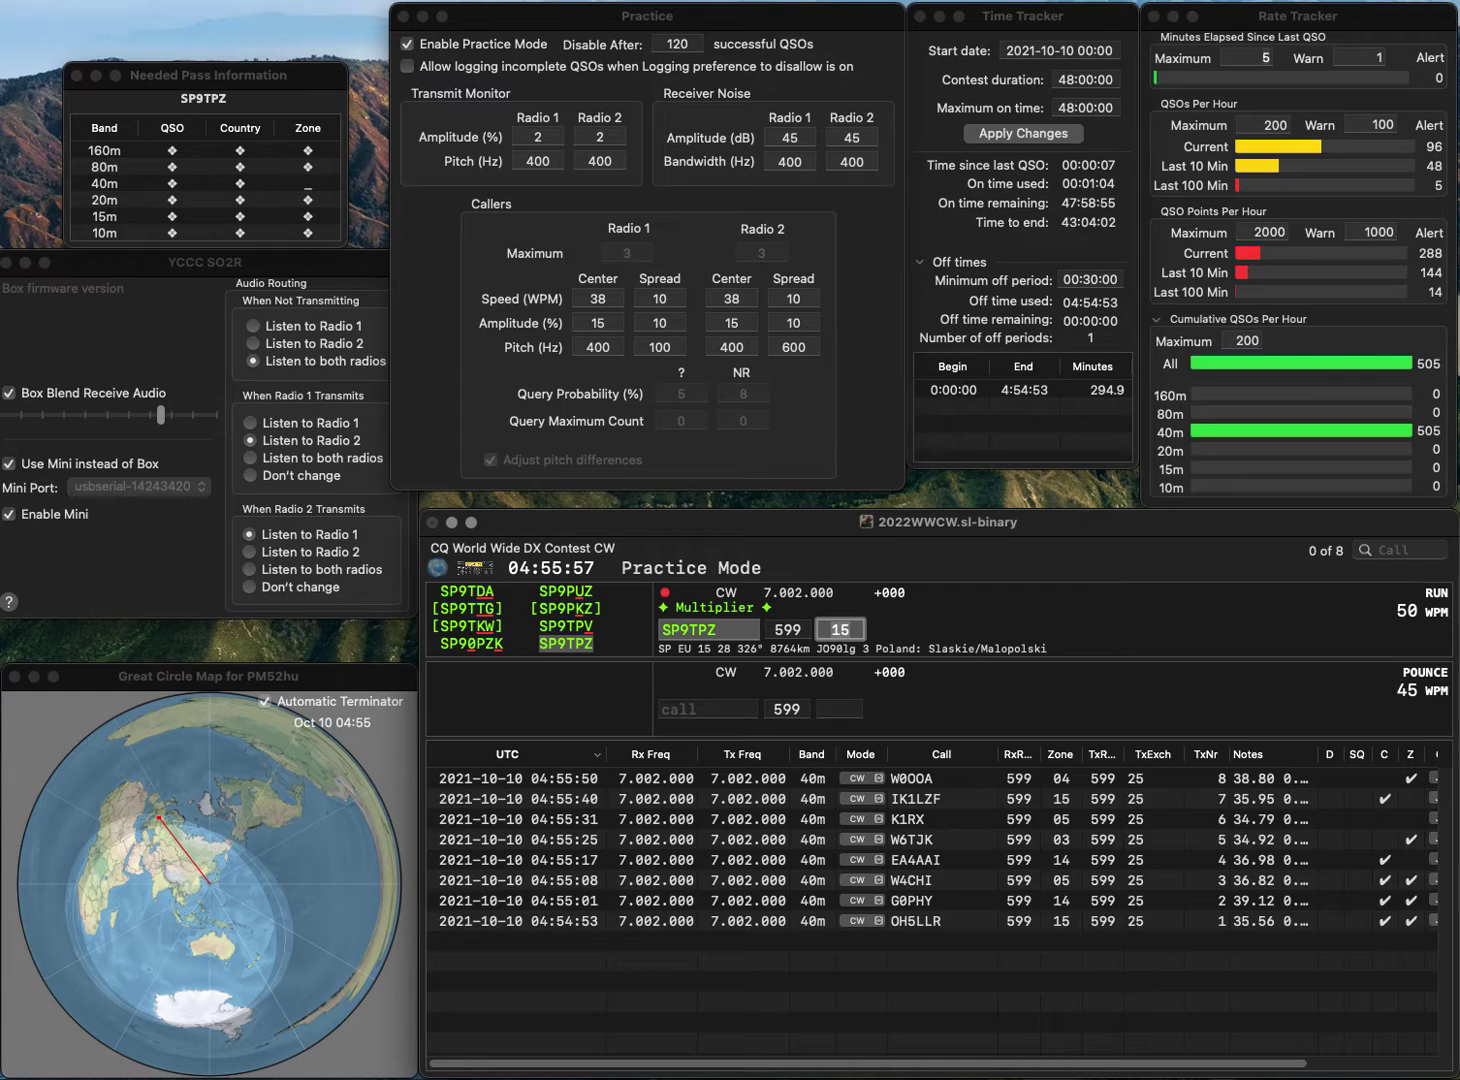
key("Return")
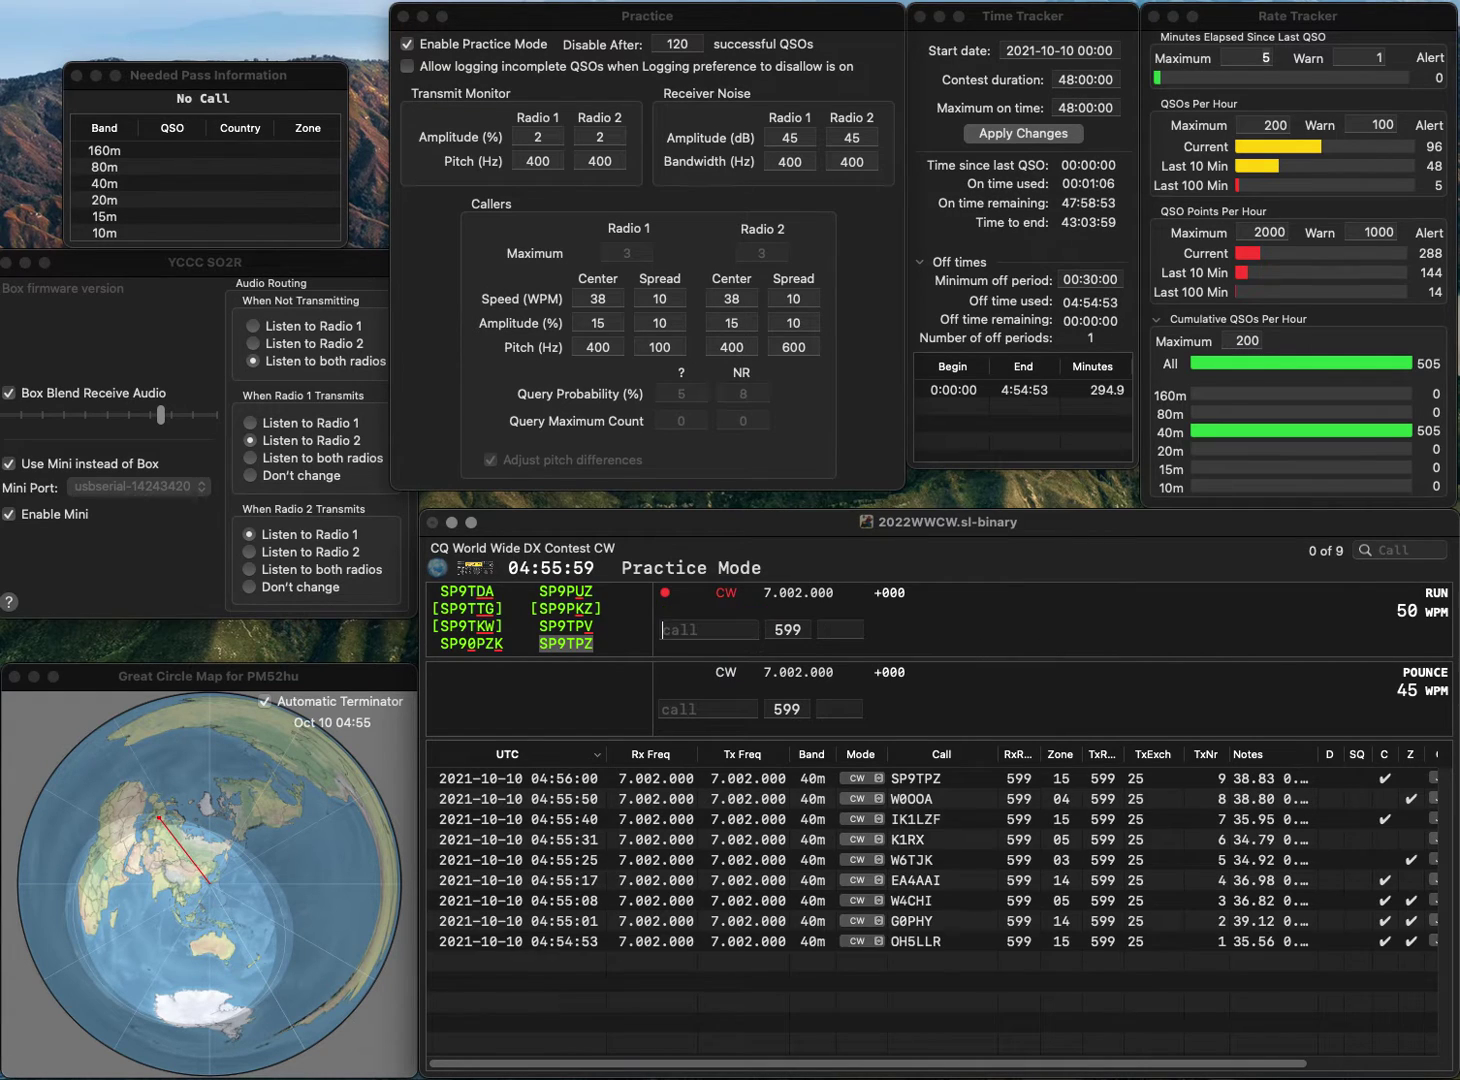
Log a run-radio practice contact with K3PP in zone 05 with report 599.
type("K3")
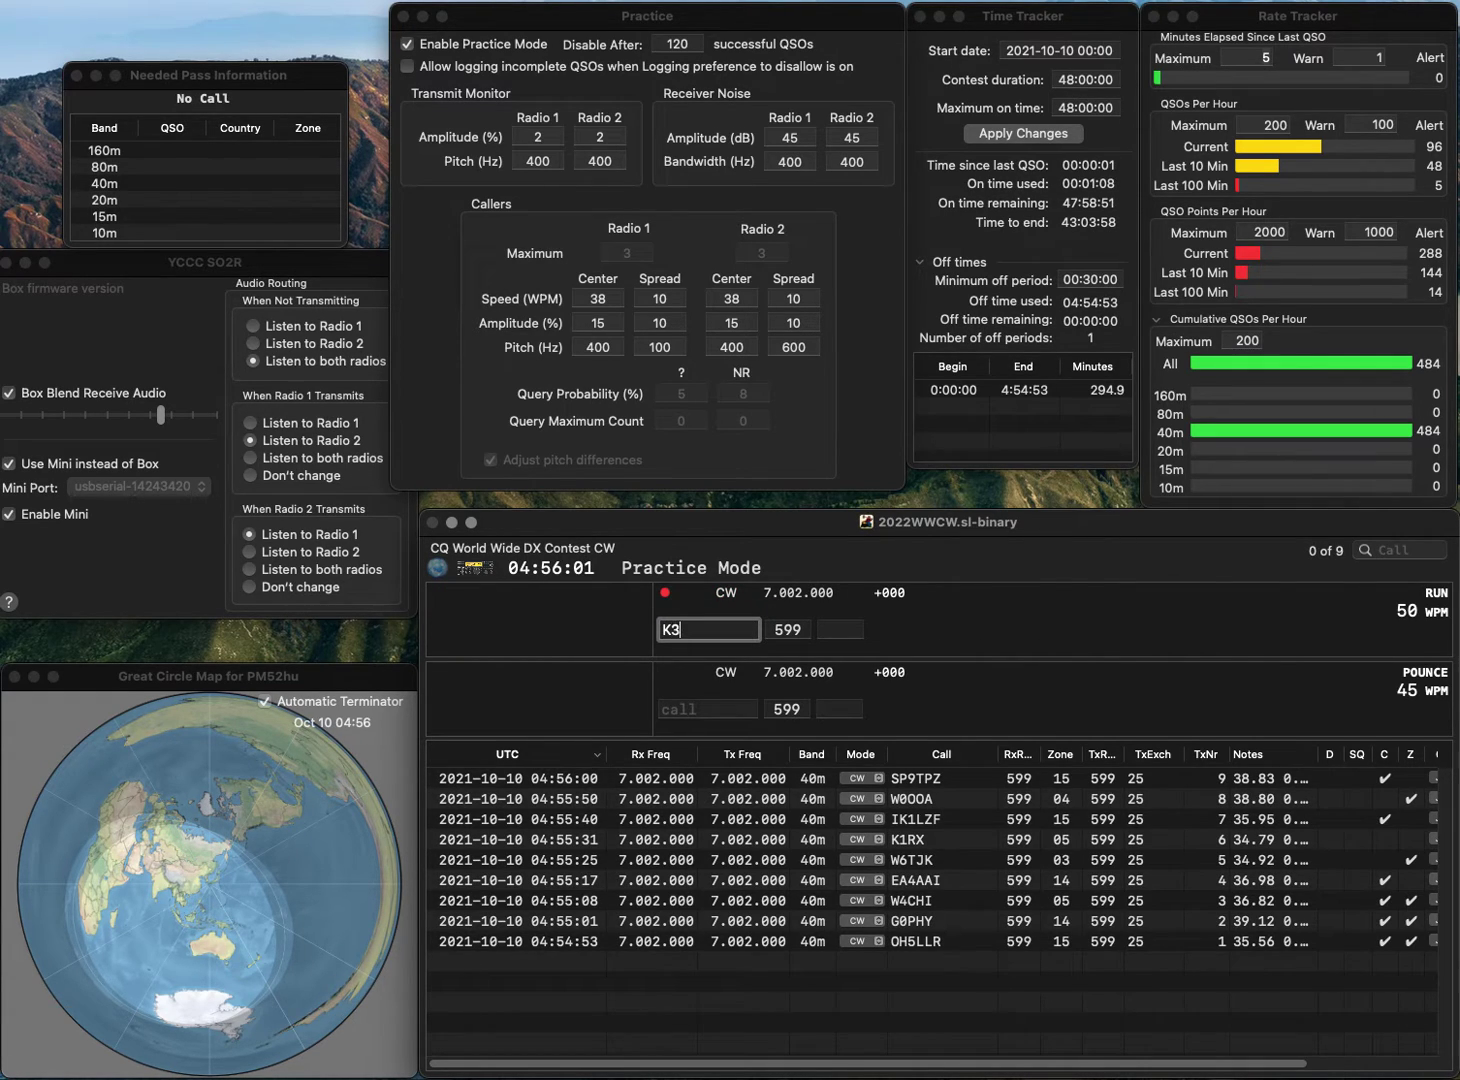
type("P")
key("BackSpace")
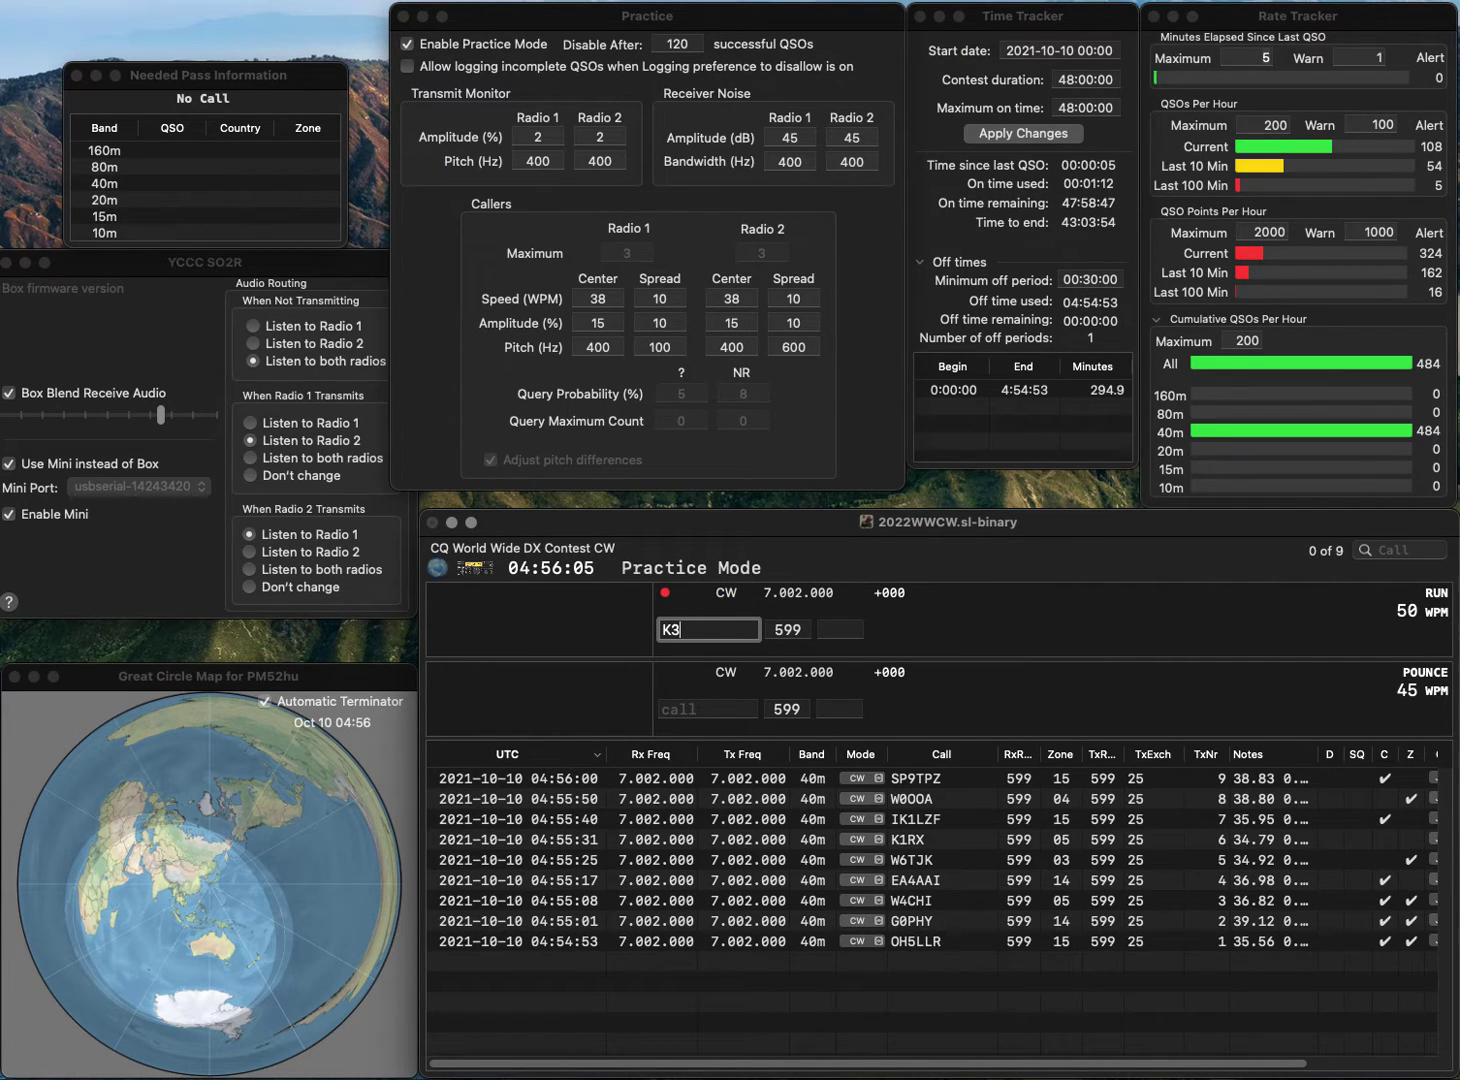
type("PP")
key("Tab")
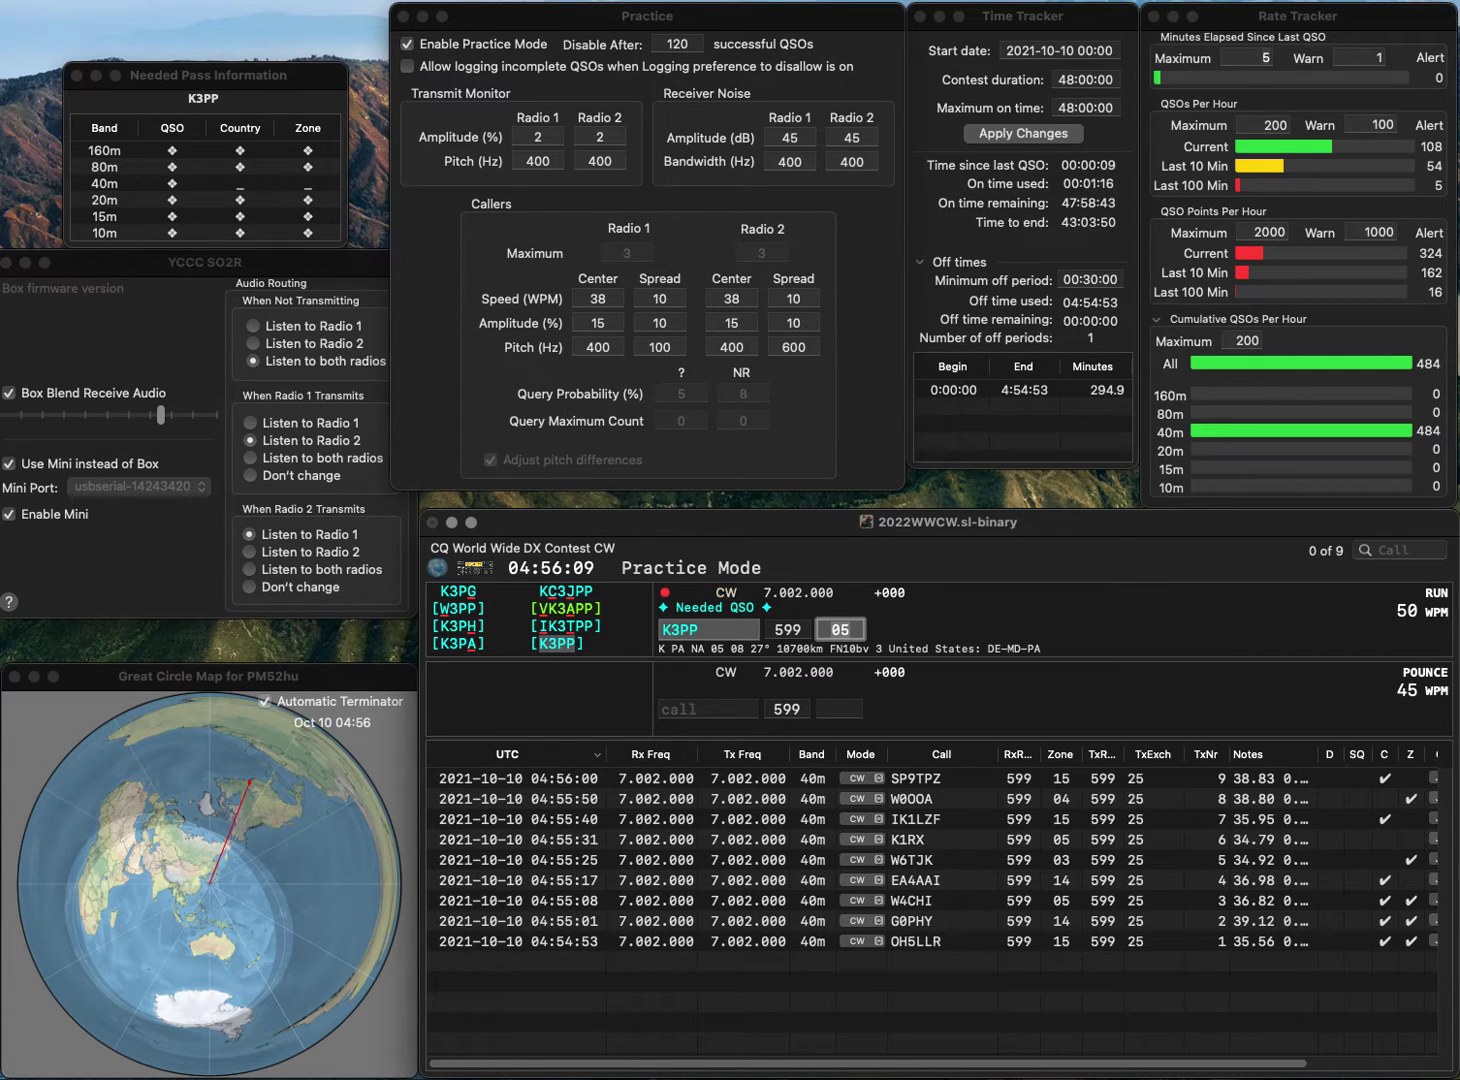
key("Return")
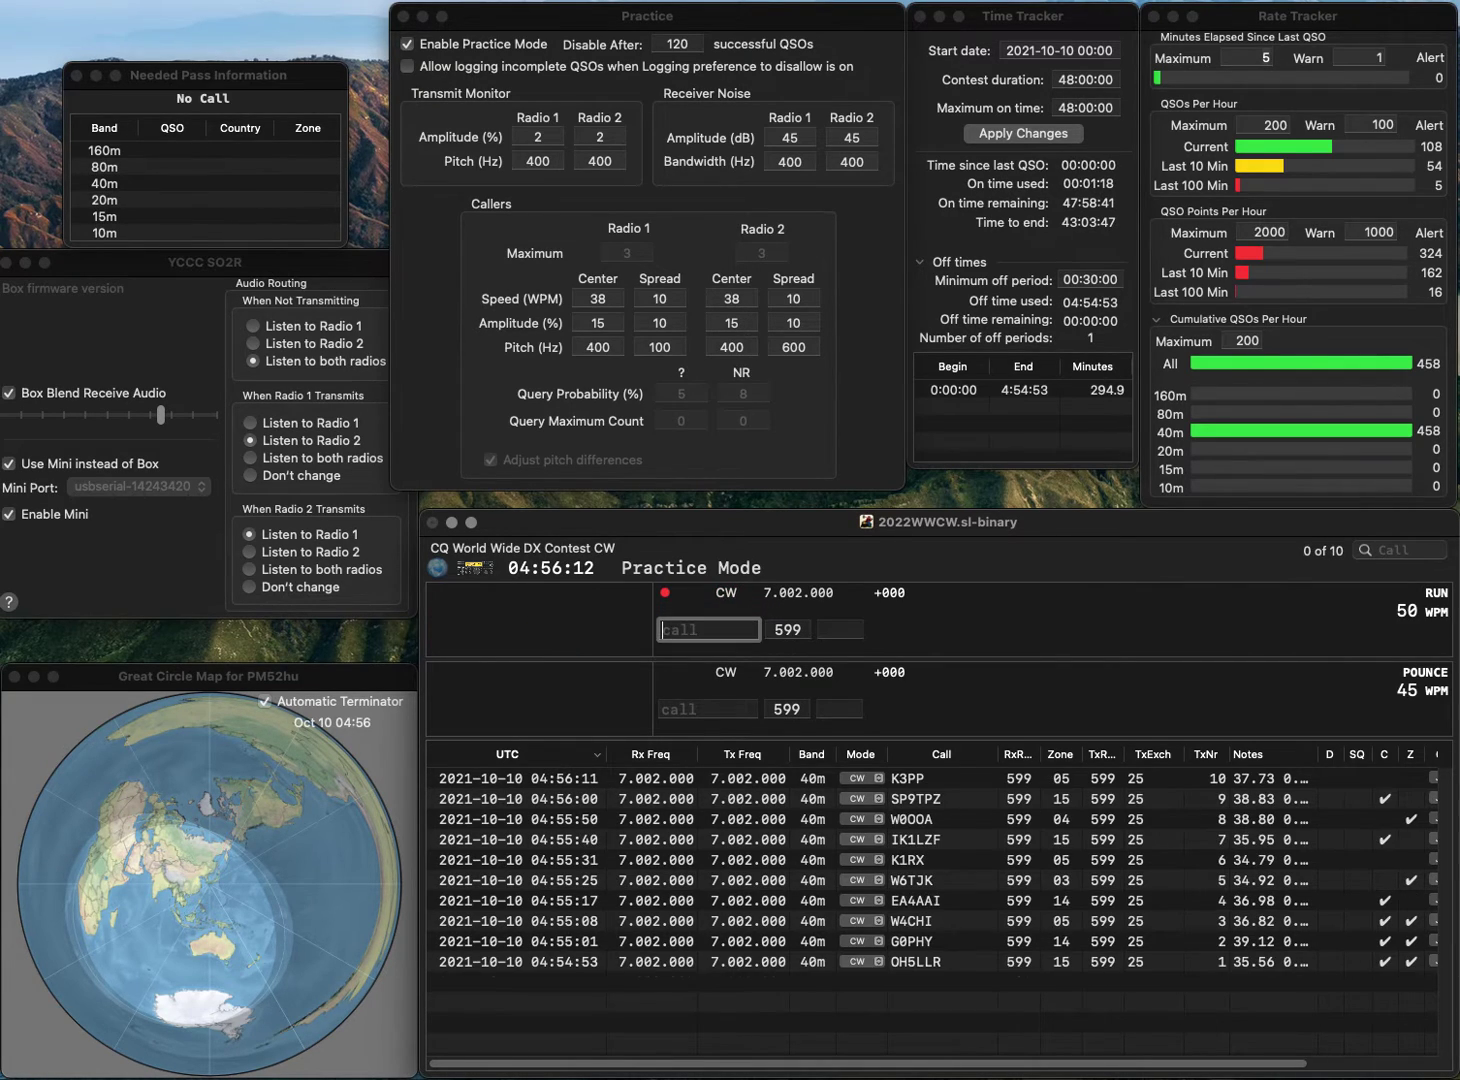
type("DL8")
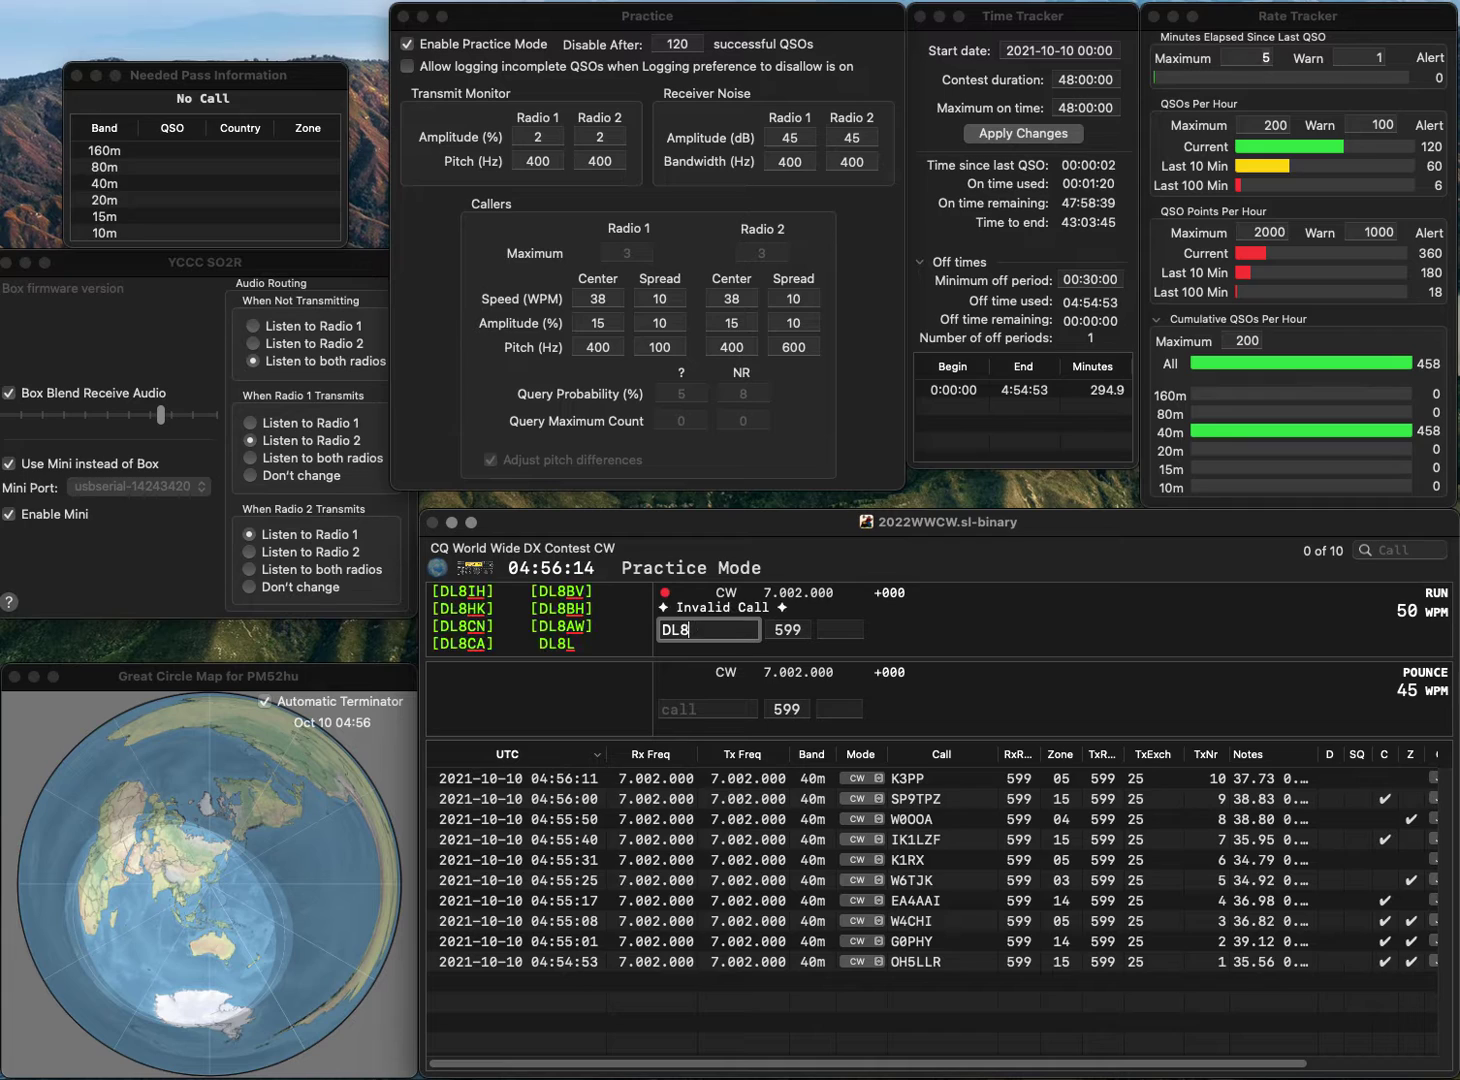
type("YAU")
key("space")
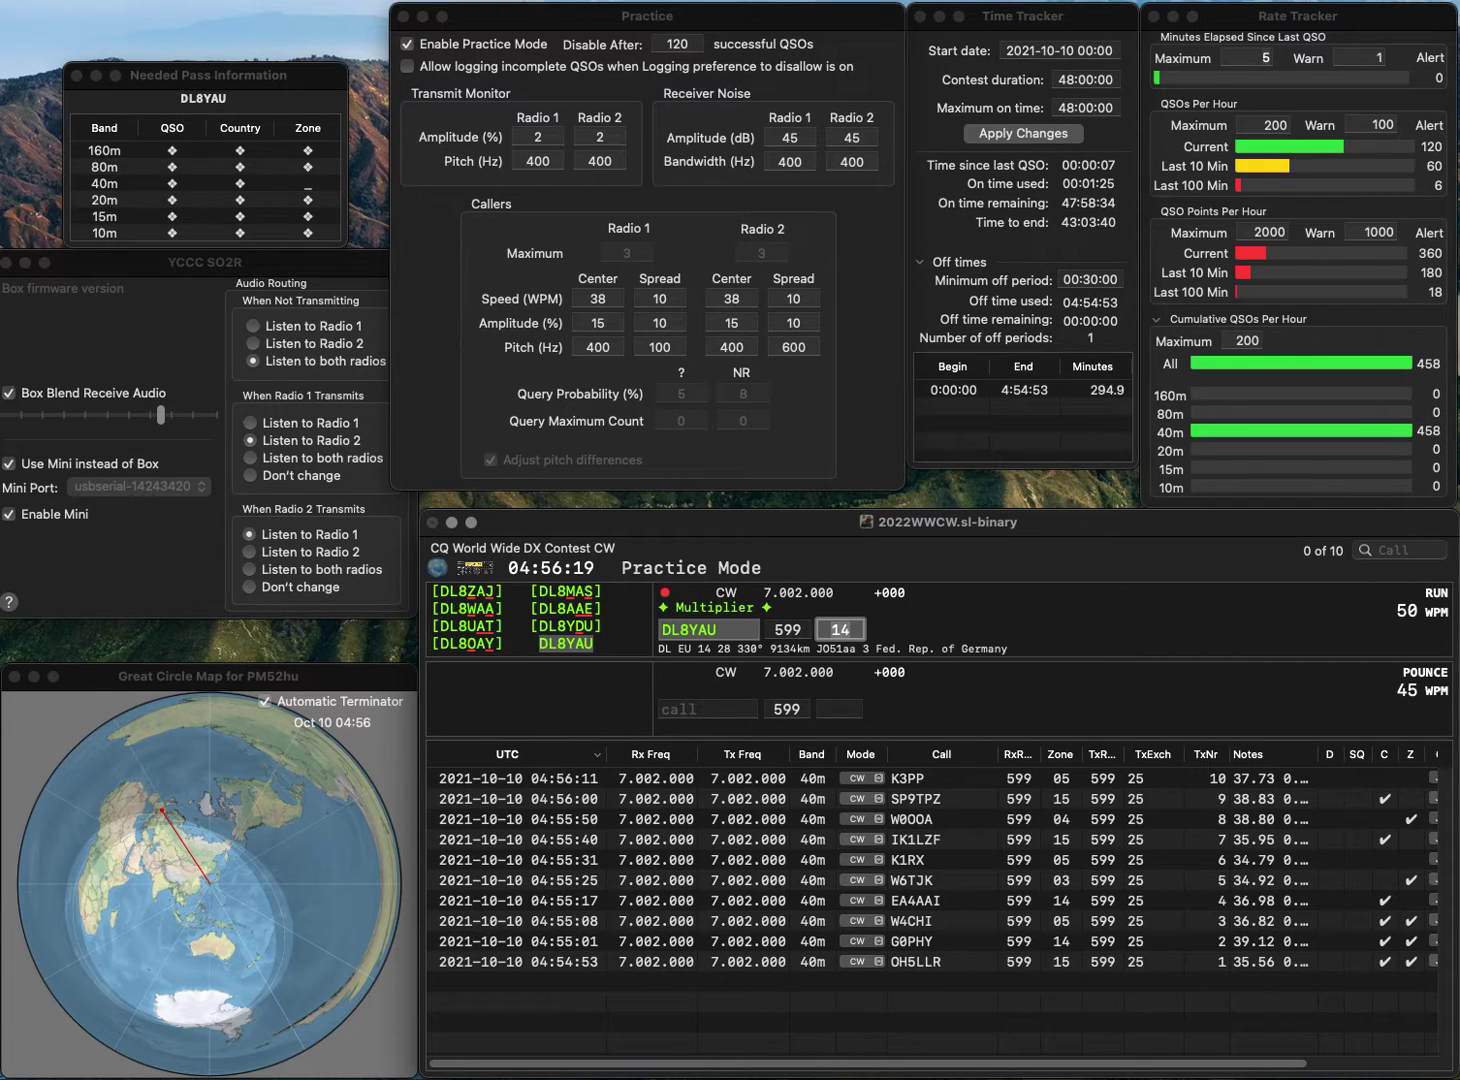
key("Return")
type("WA")
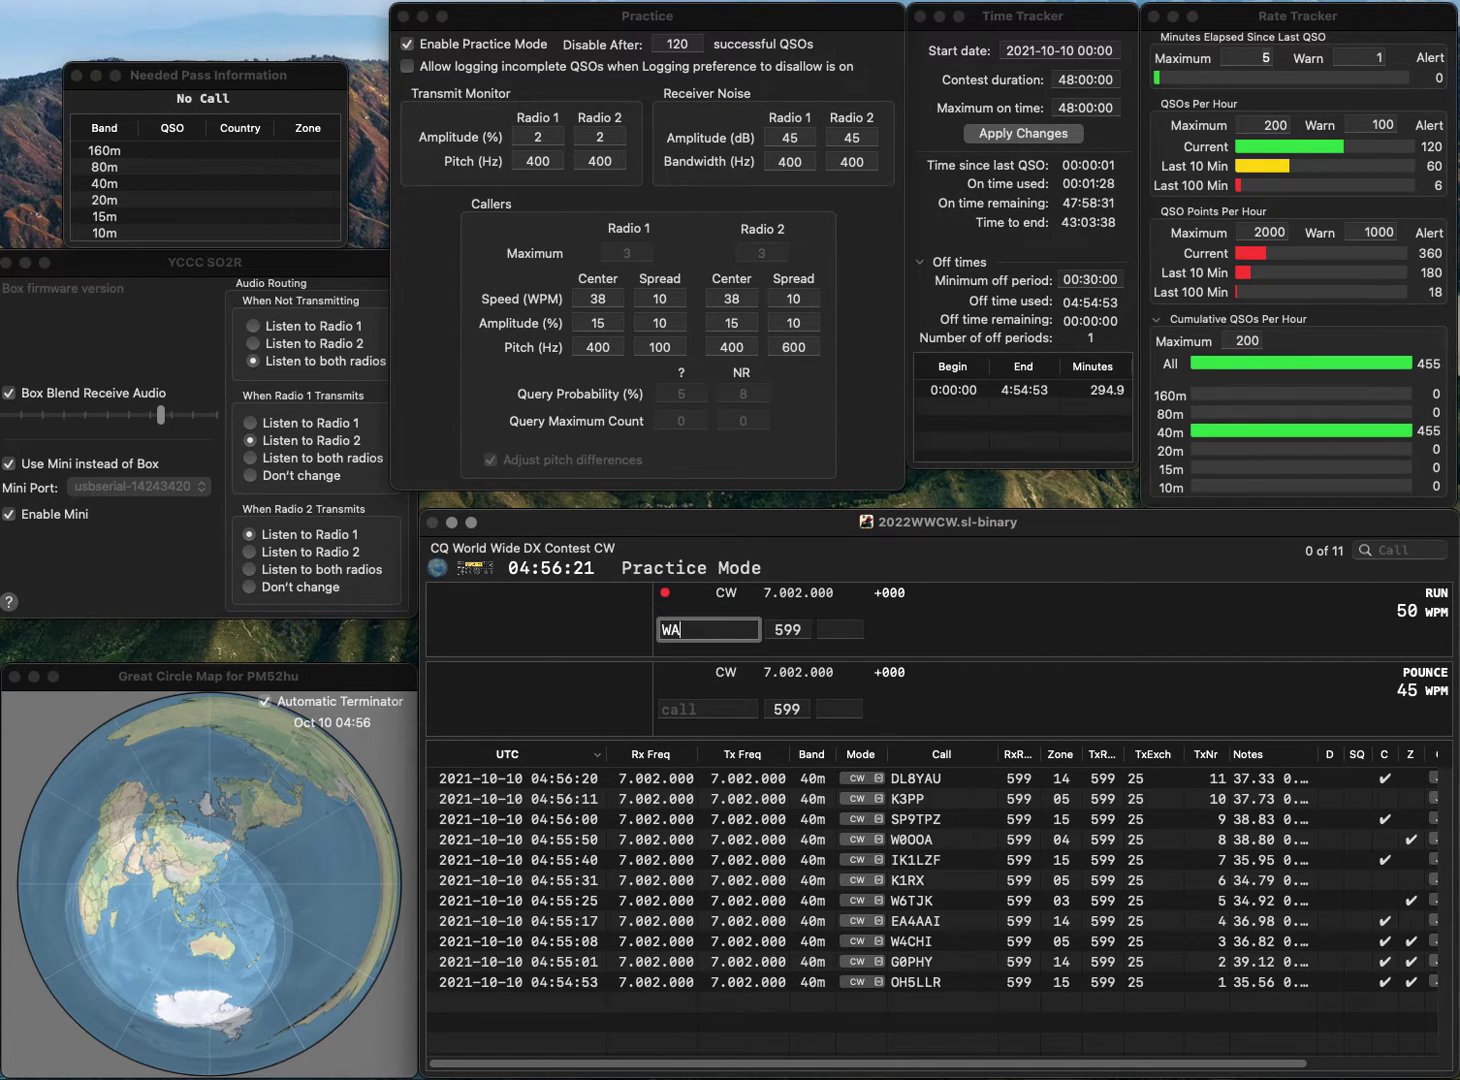
type("4YL")
key("space")
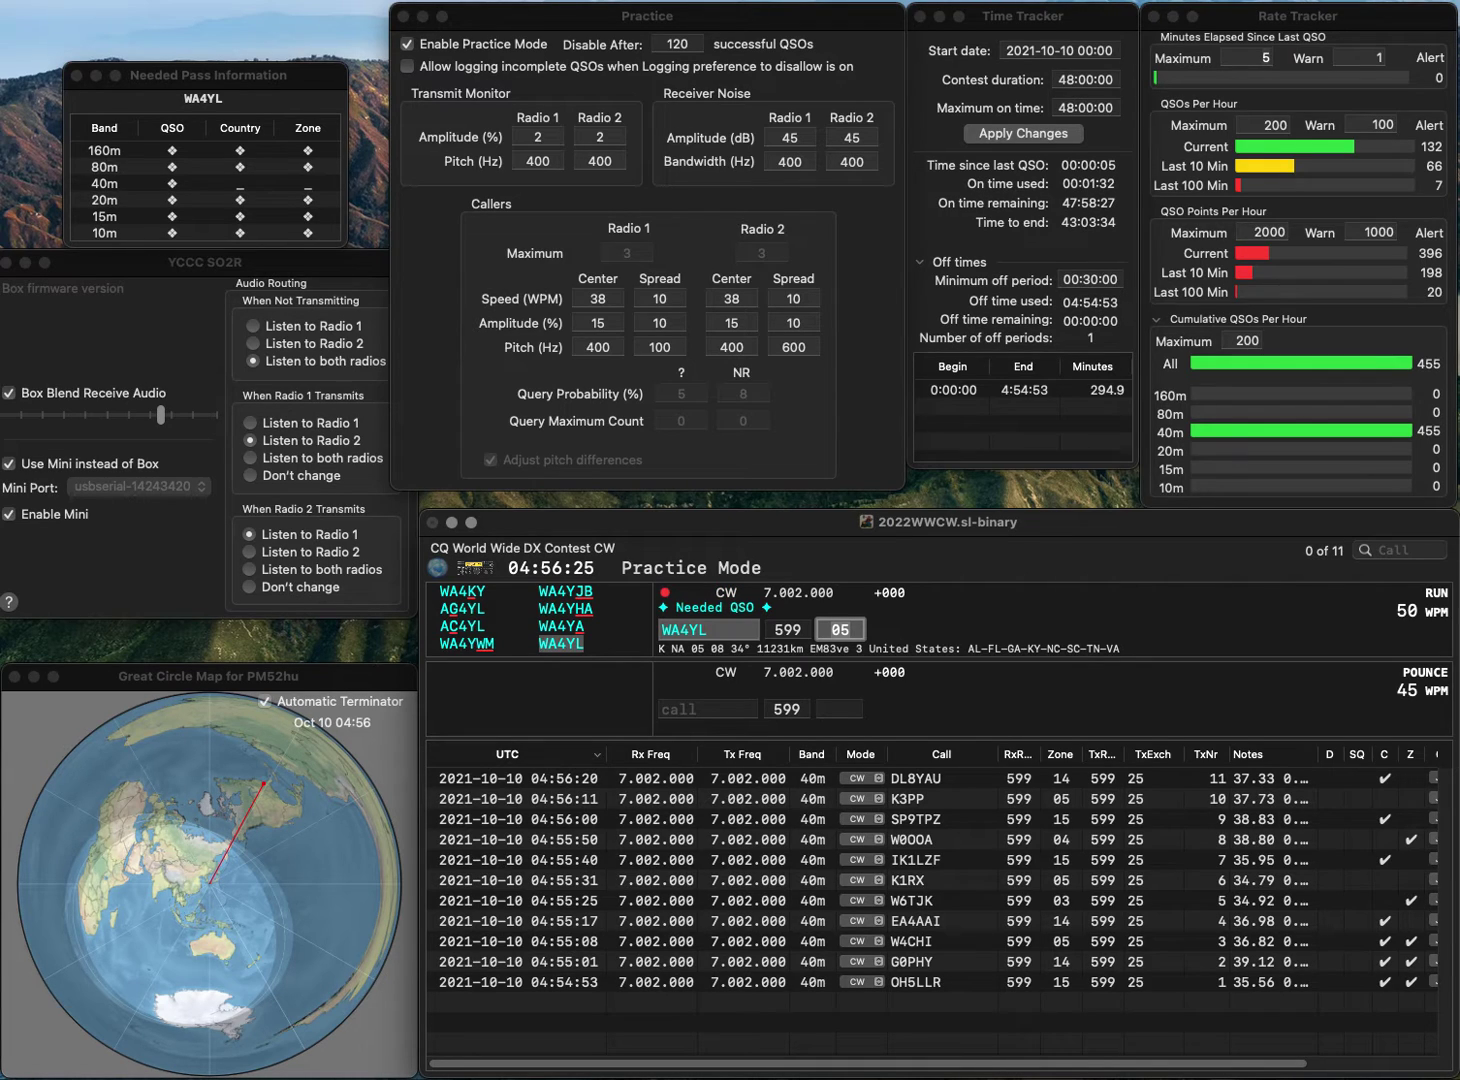
key("Return")
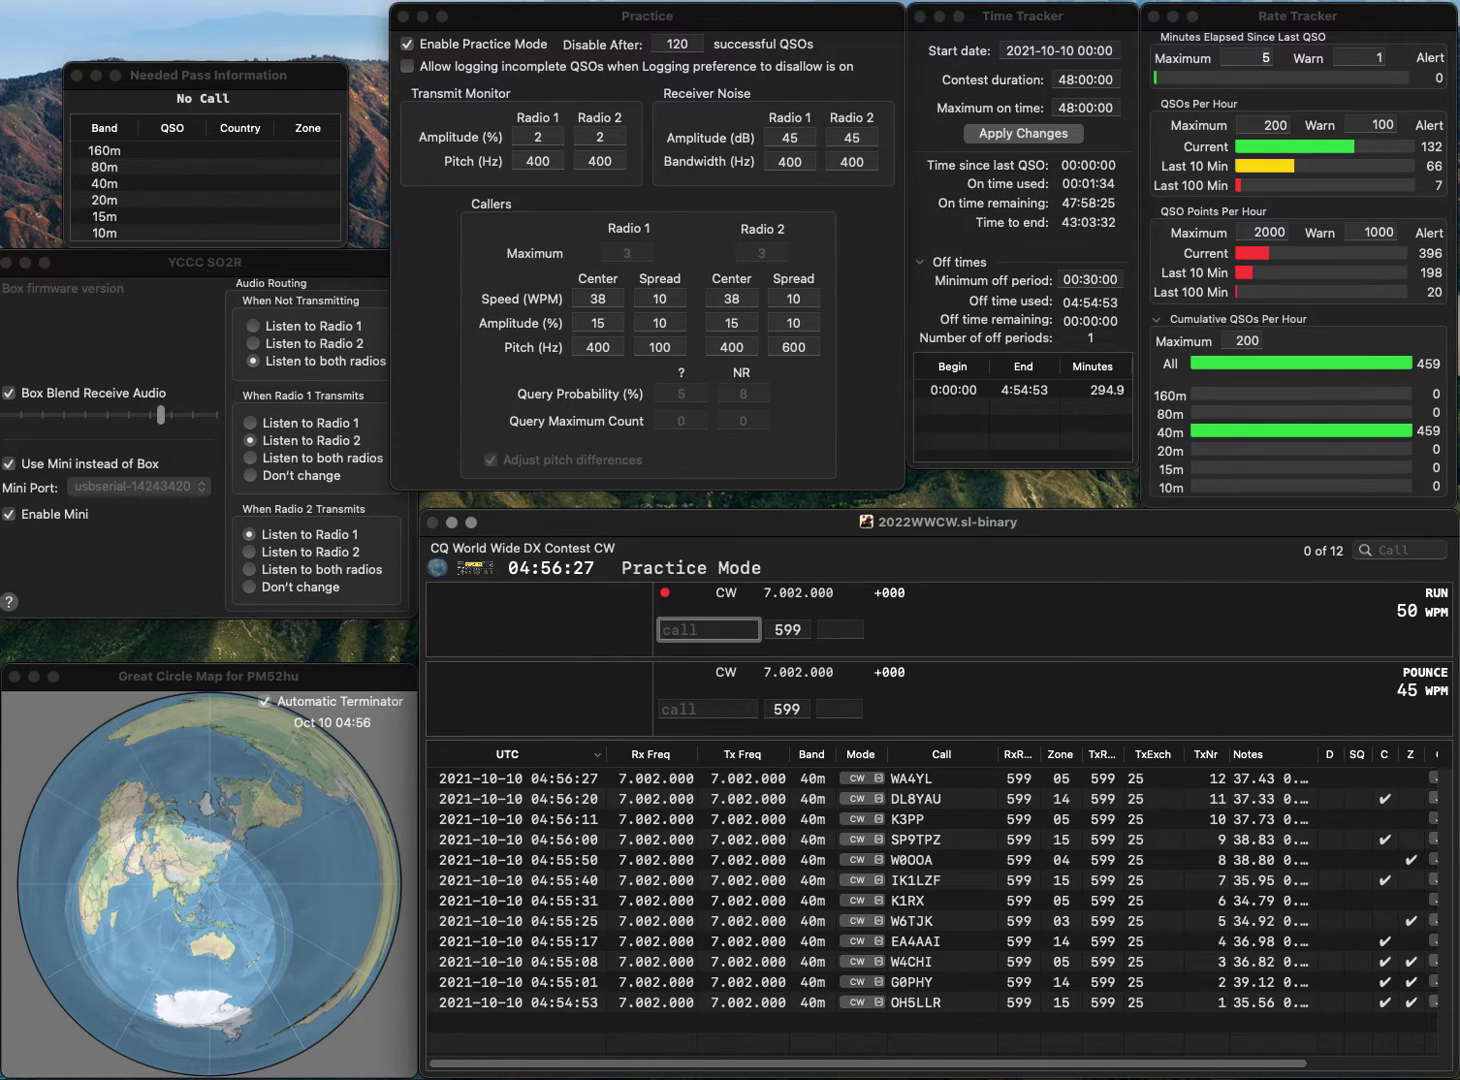
type("YL2I")
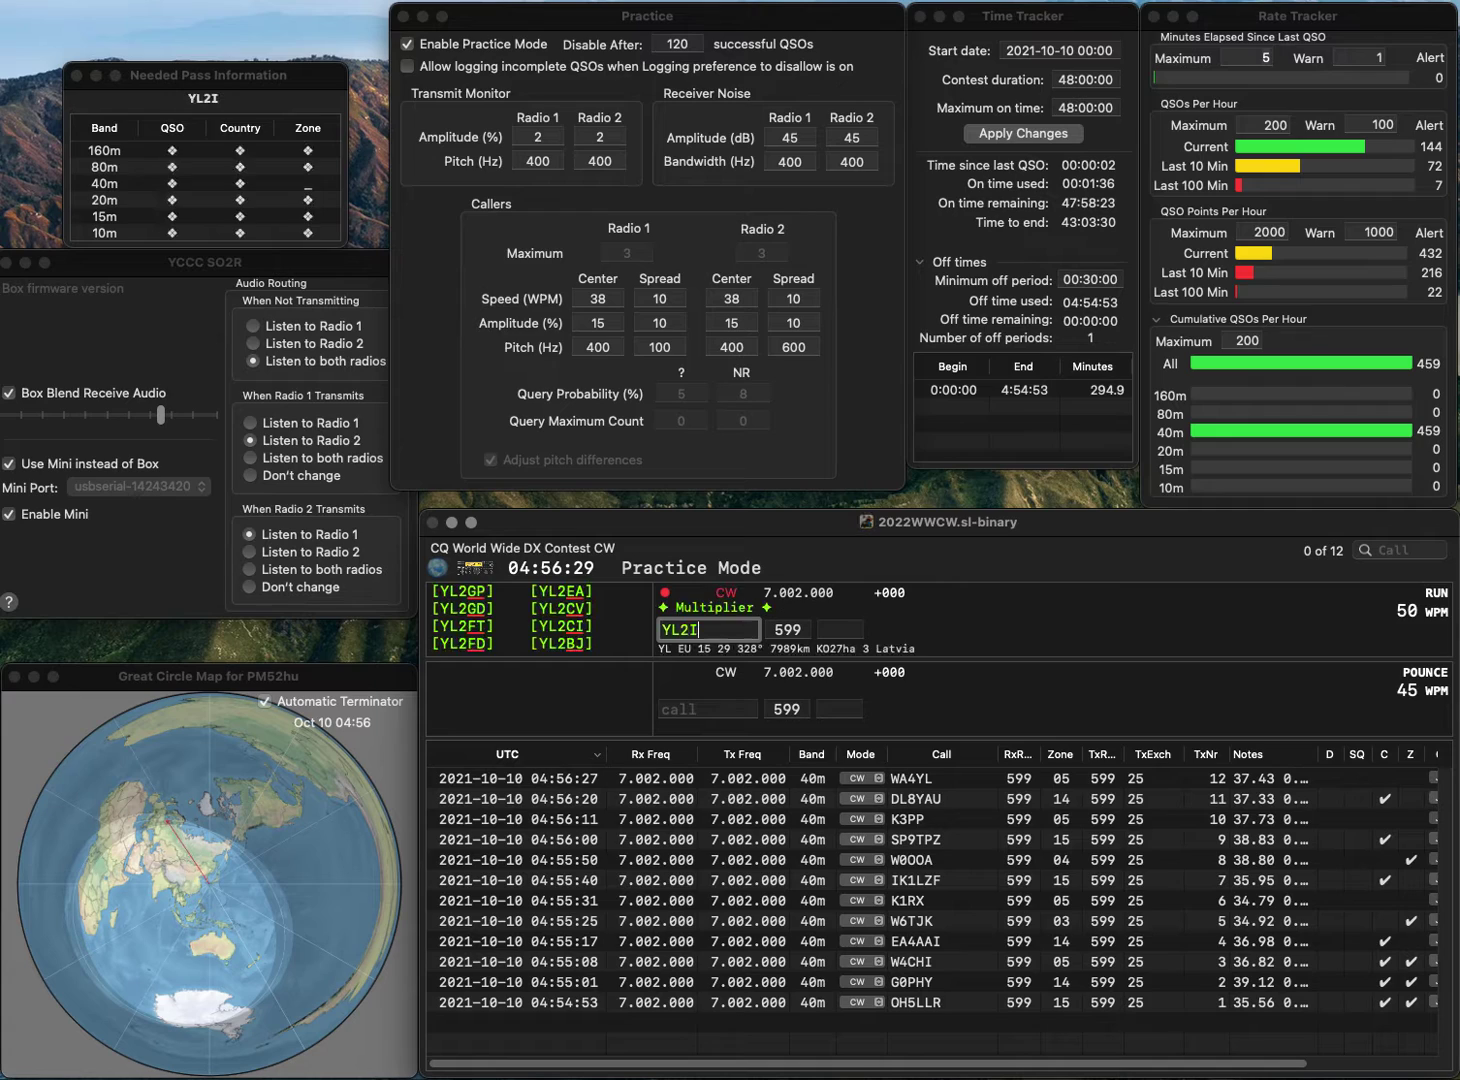
type("I")
key("space")
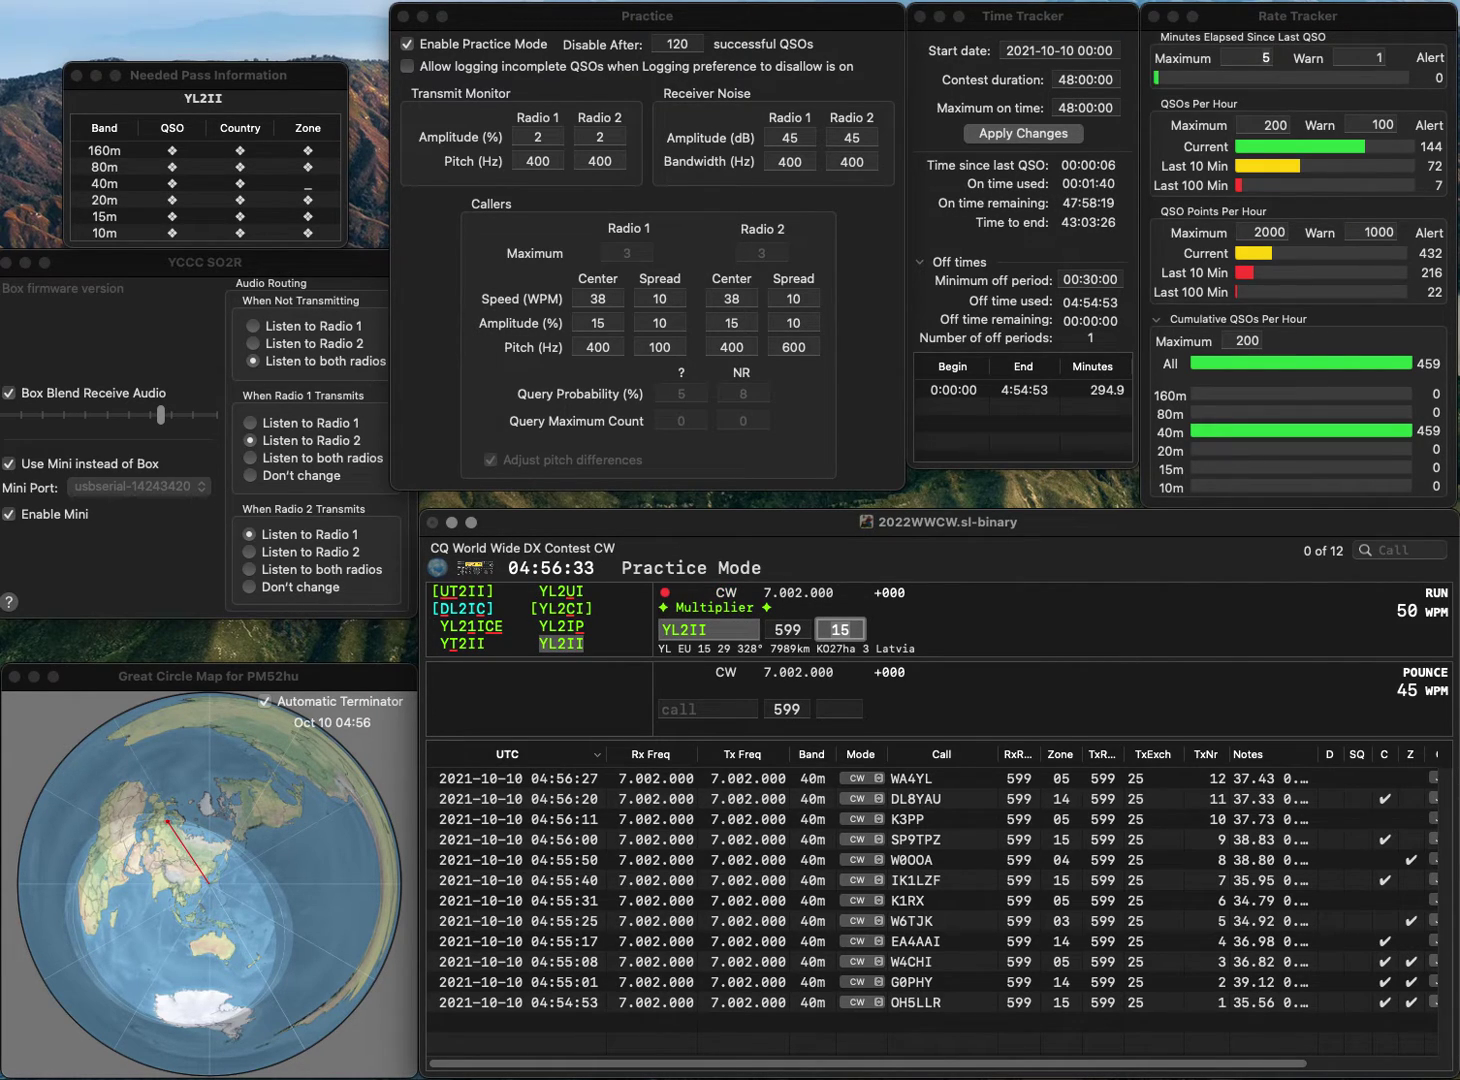
key("Return")
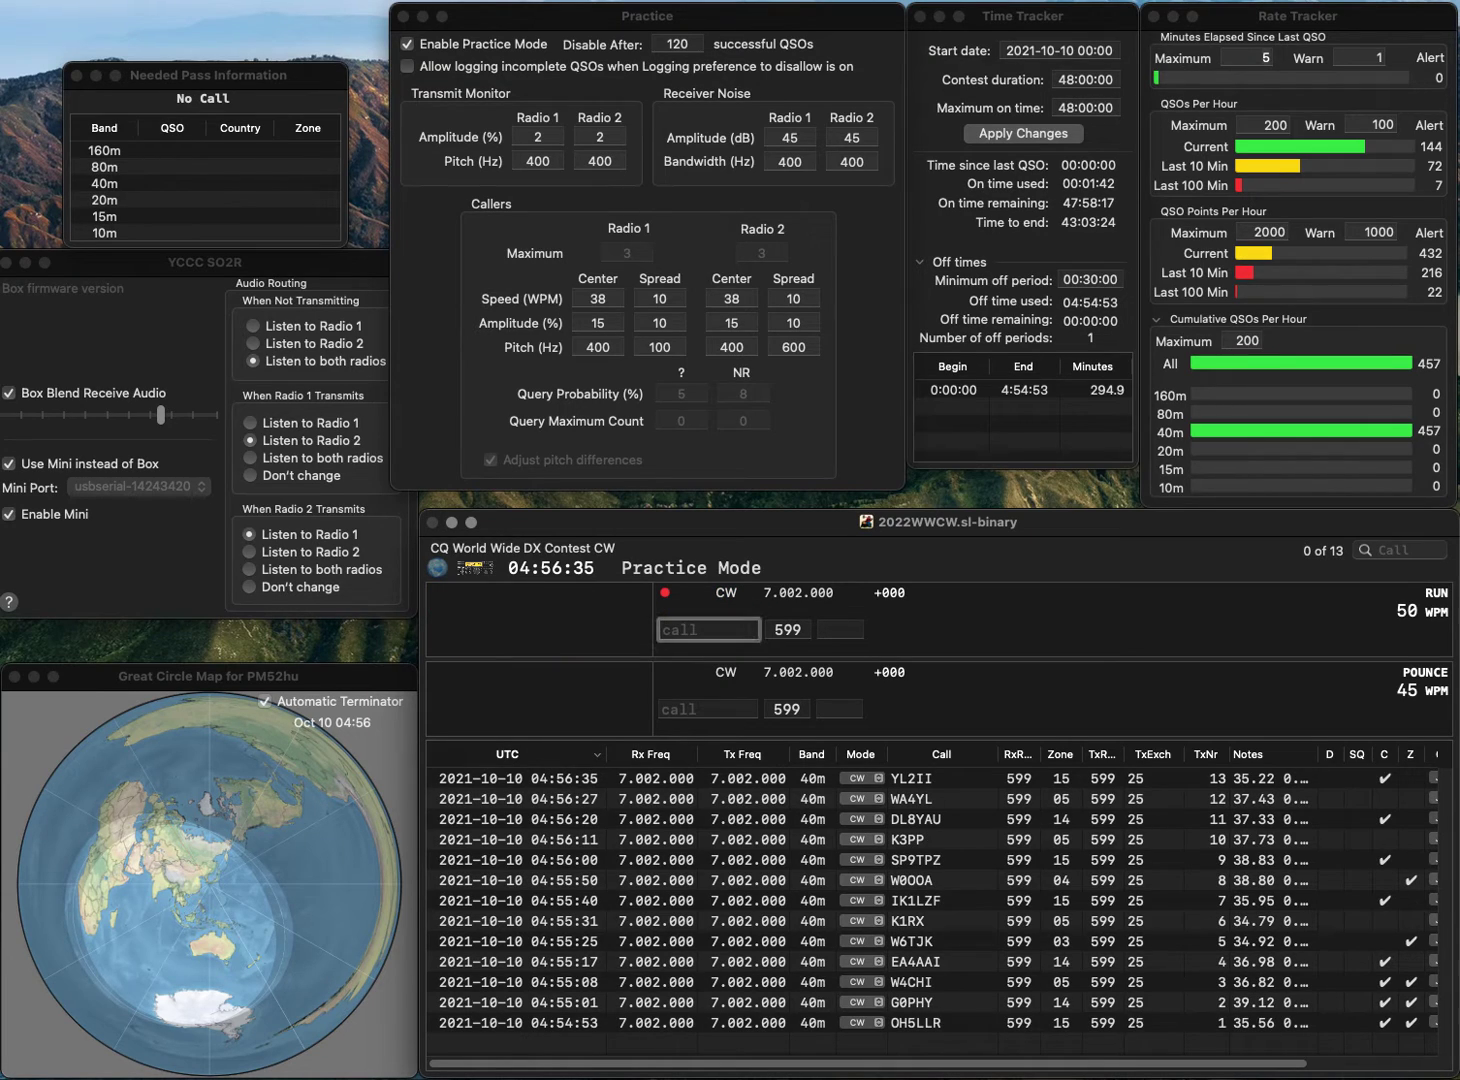
type("W6QA")
key("Tab")
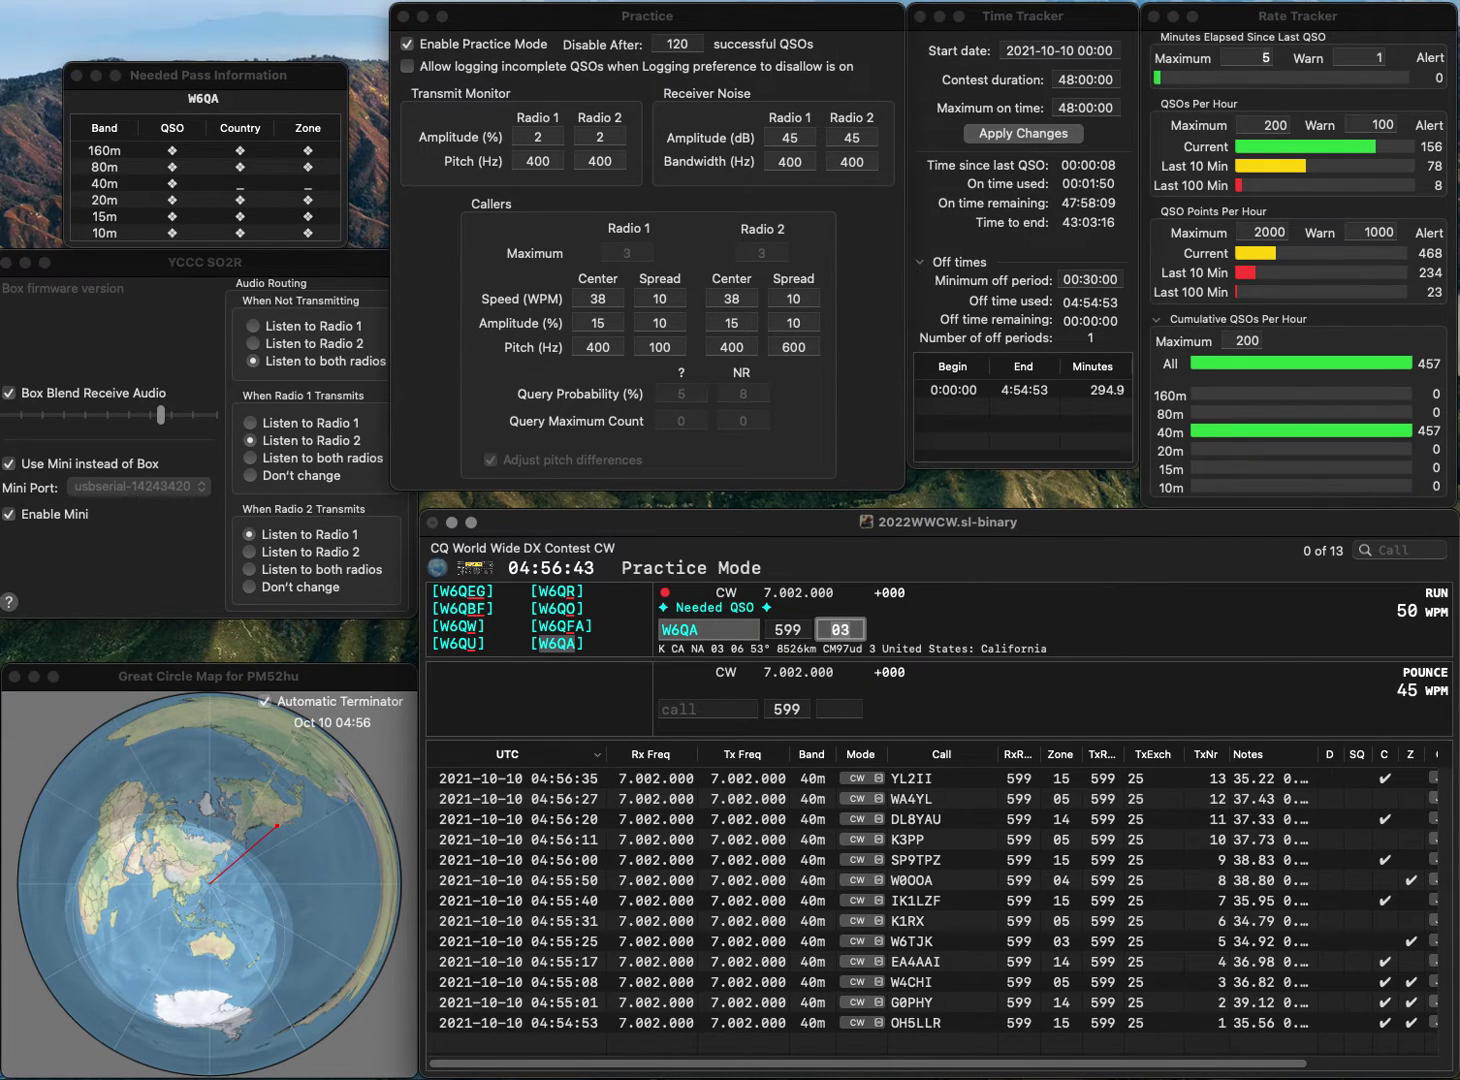
key("Return")
Log a run-radio practice contact with AI6OS in zone 04 with report 599.
type("A")
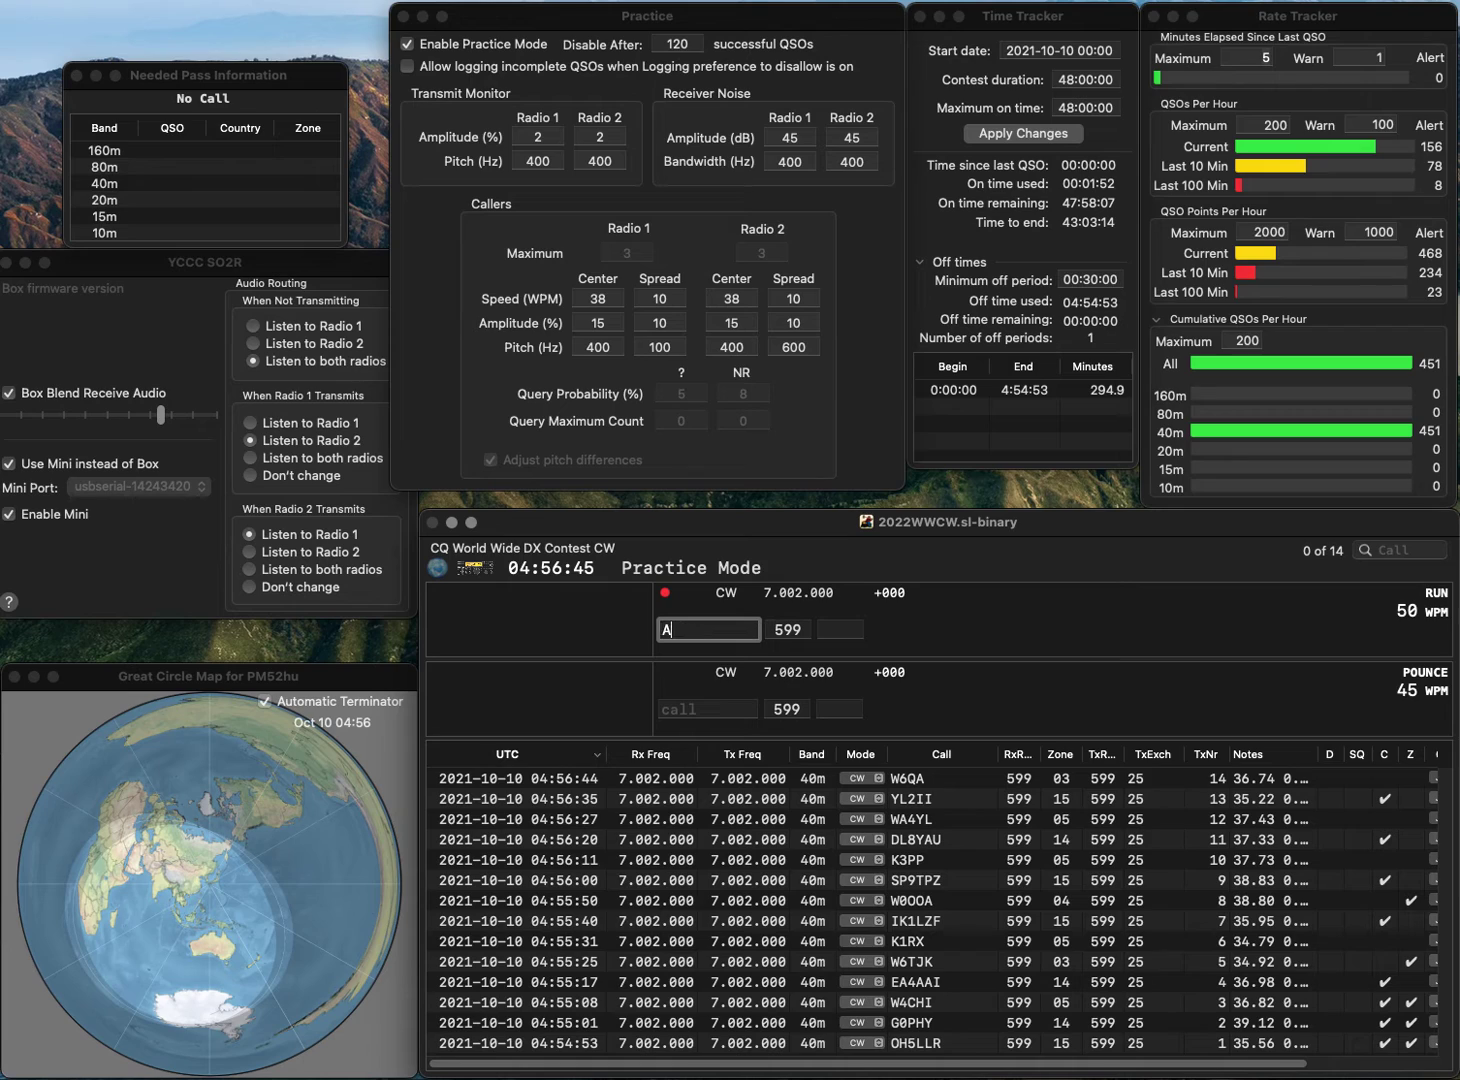
type("I6OS")
key("space")
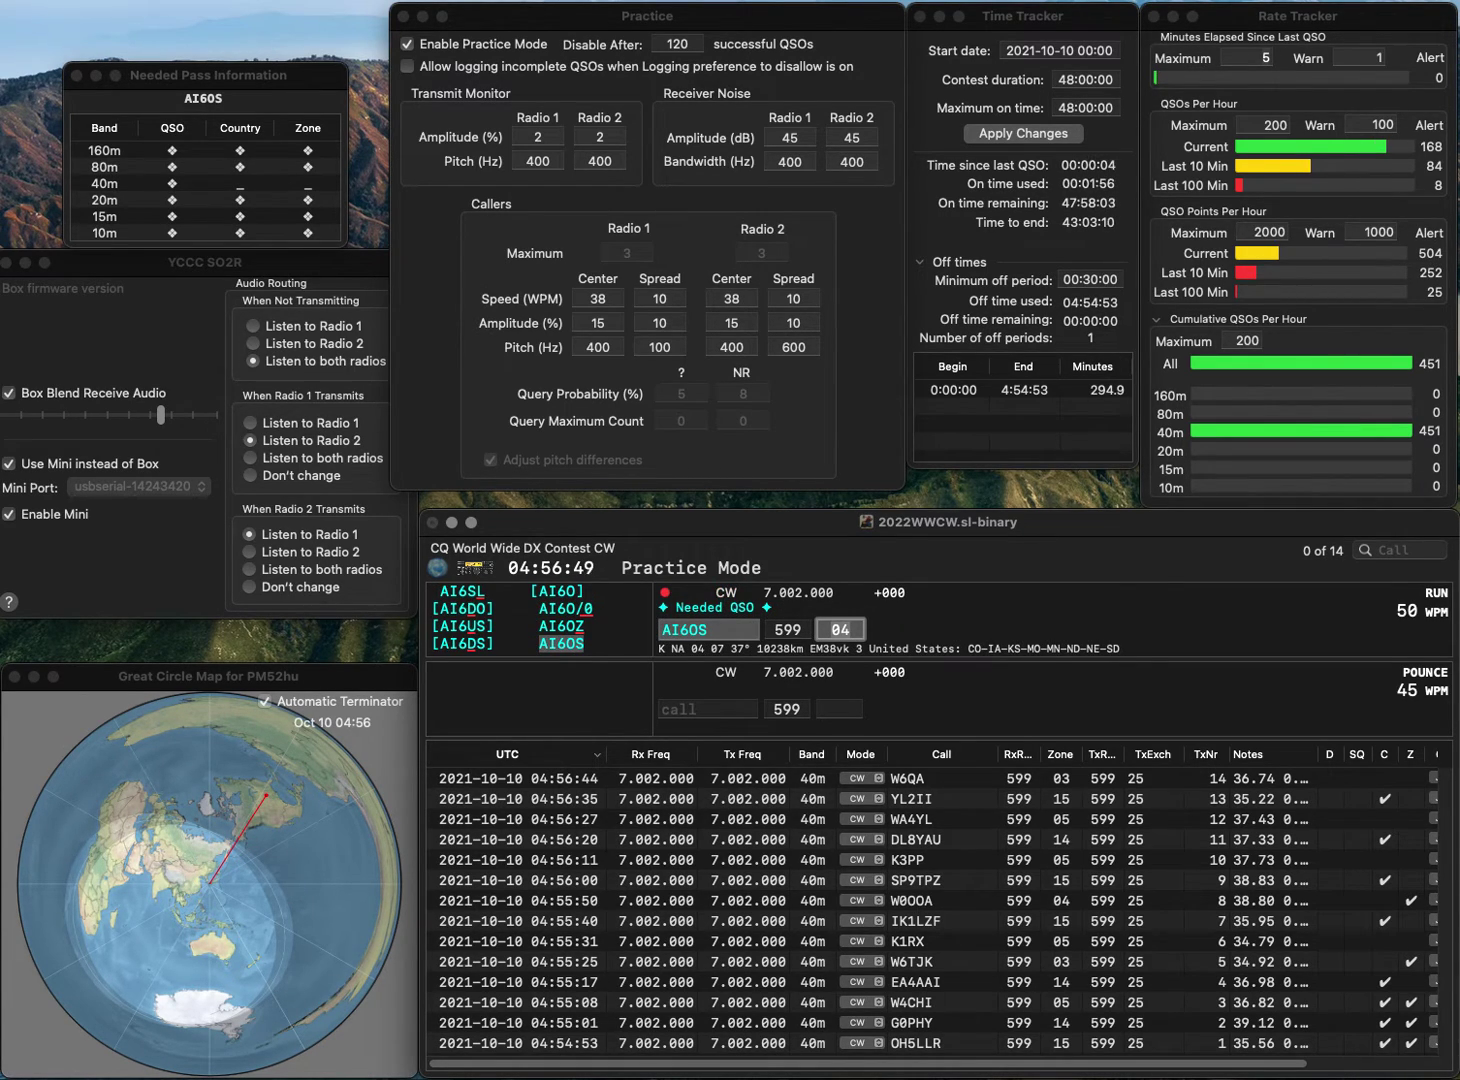
key("Return")
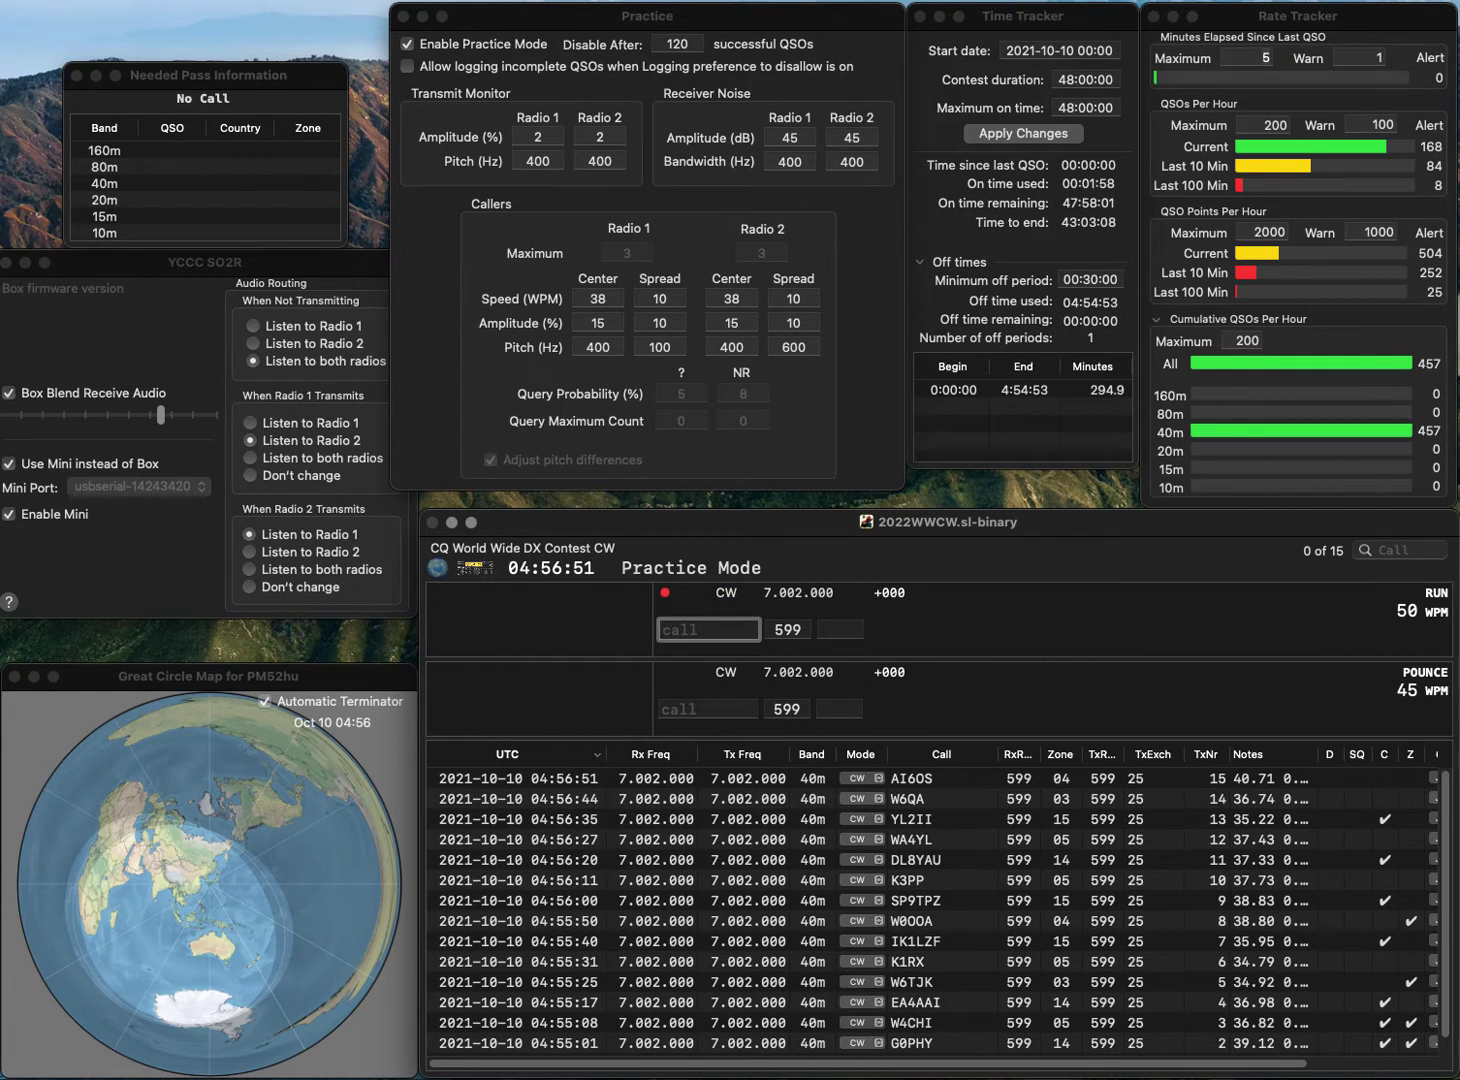
type("G3LUM")
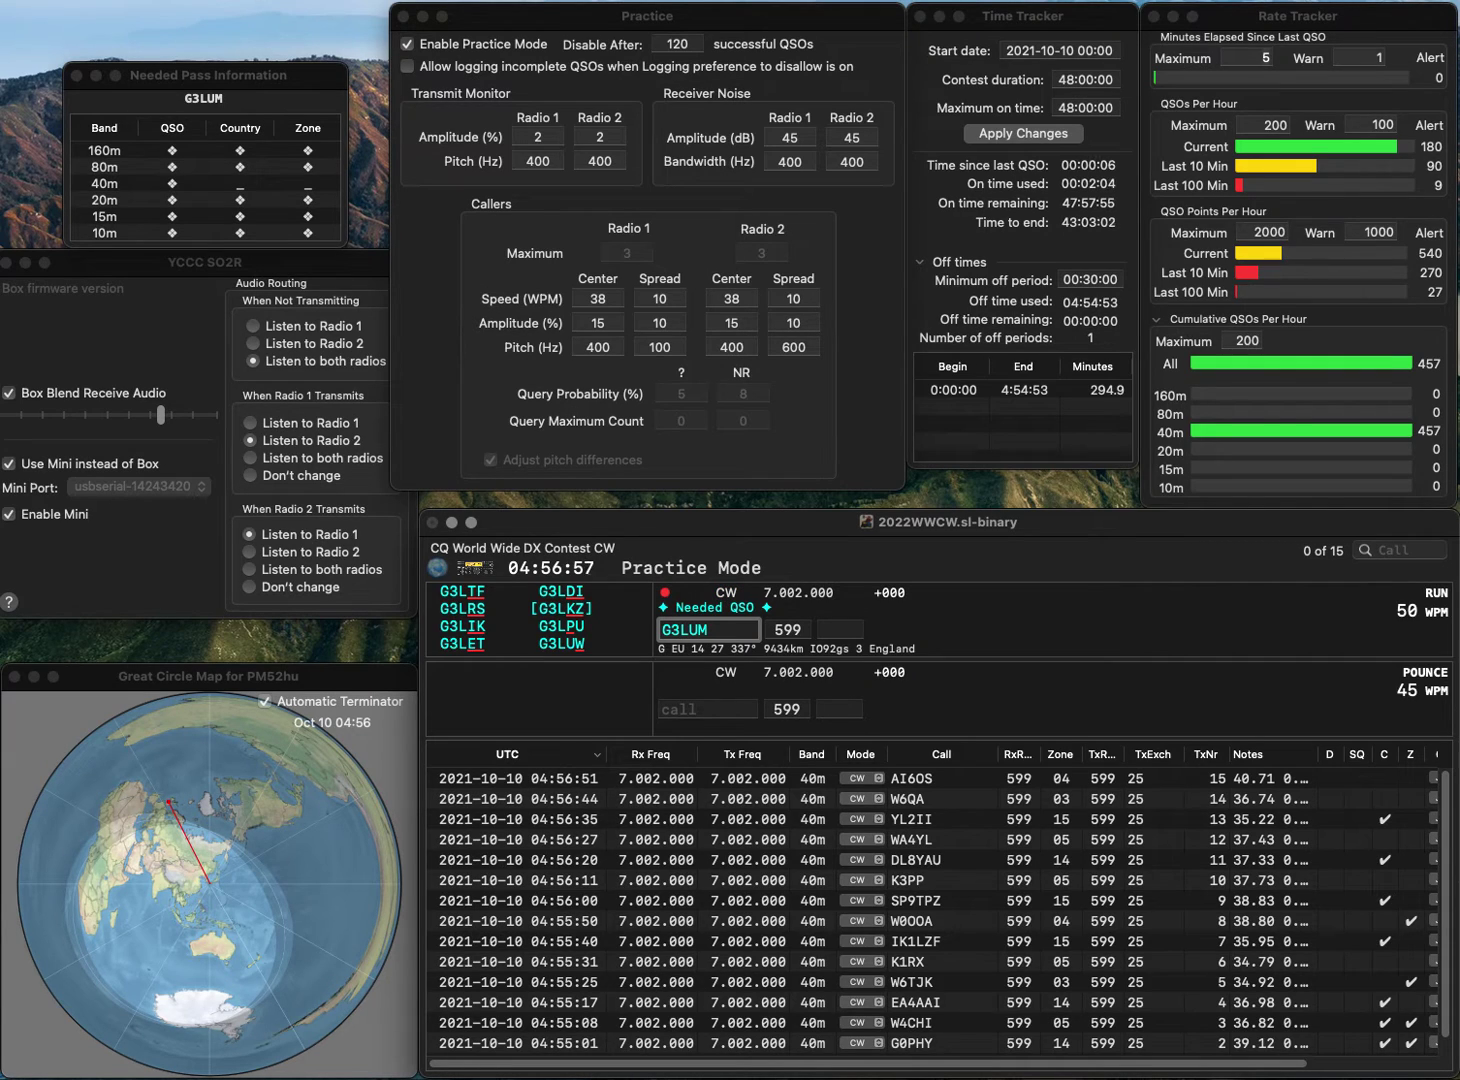
key("Delete")
type("R")
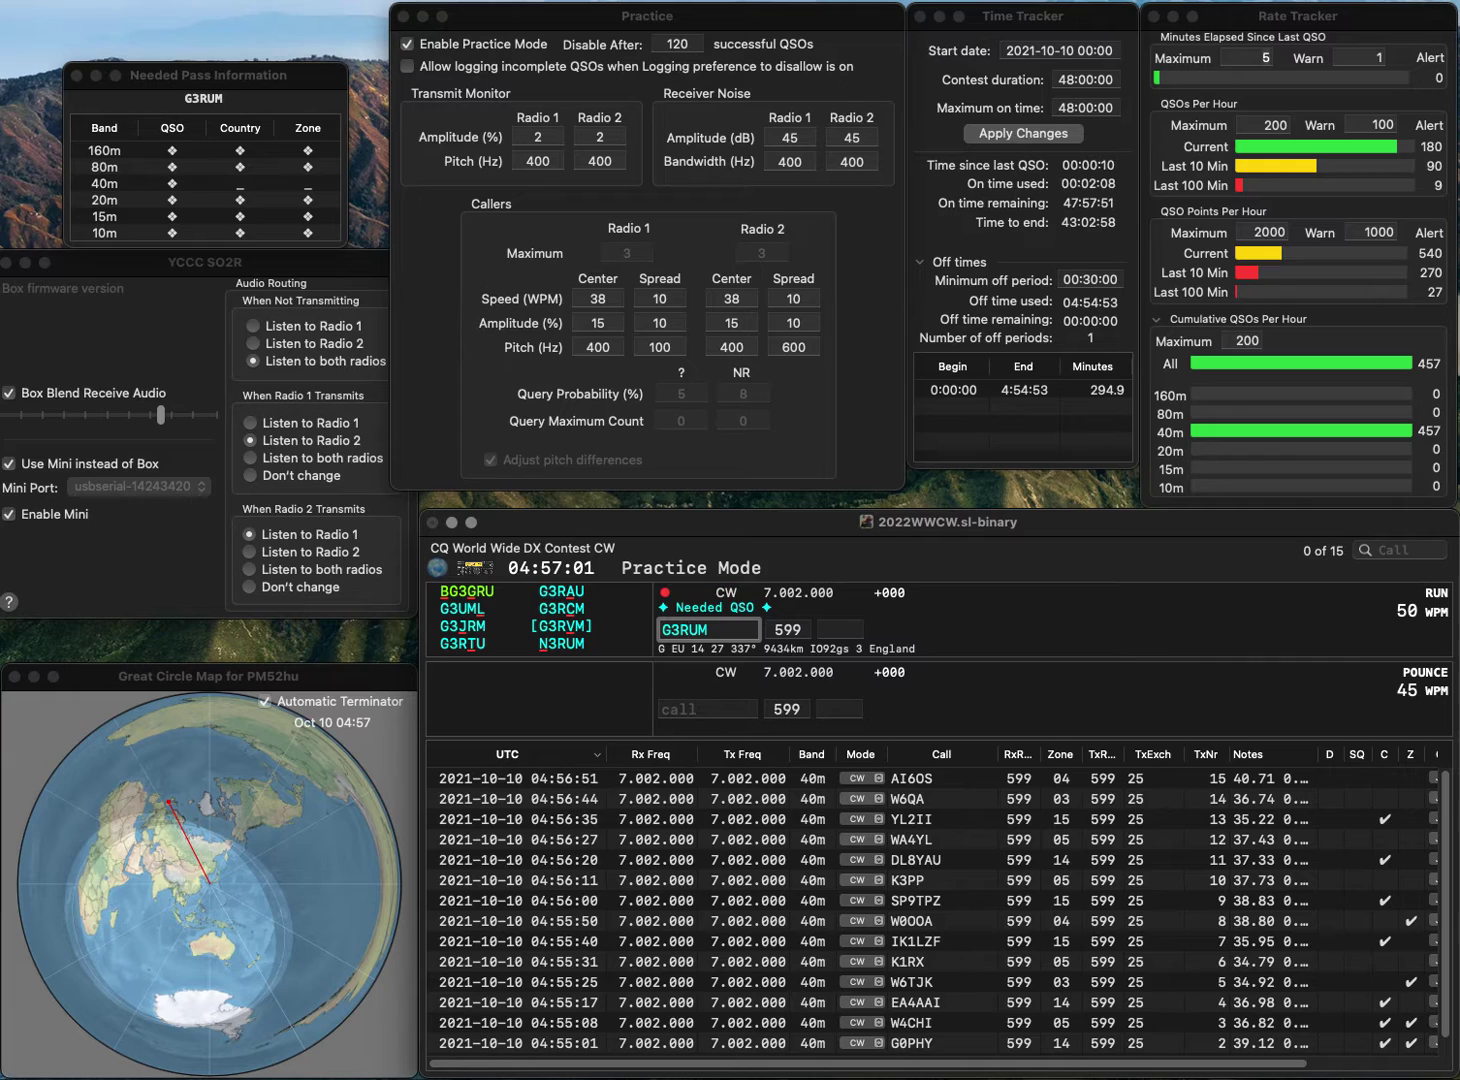
key("Delete")
type("V")
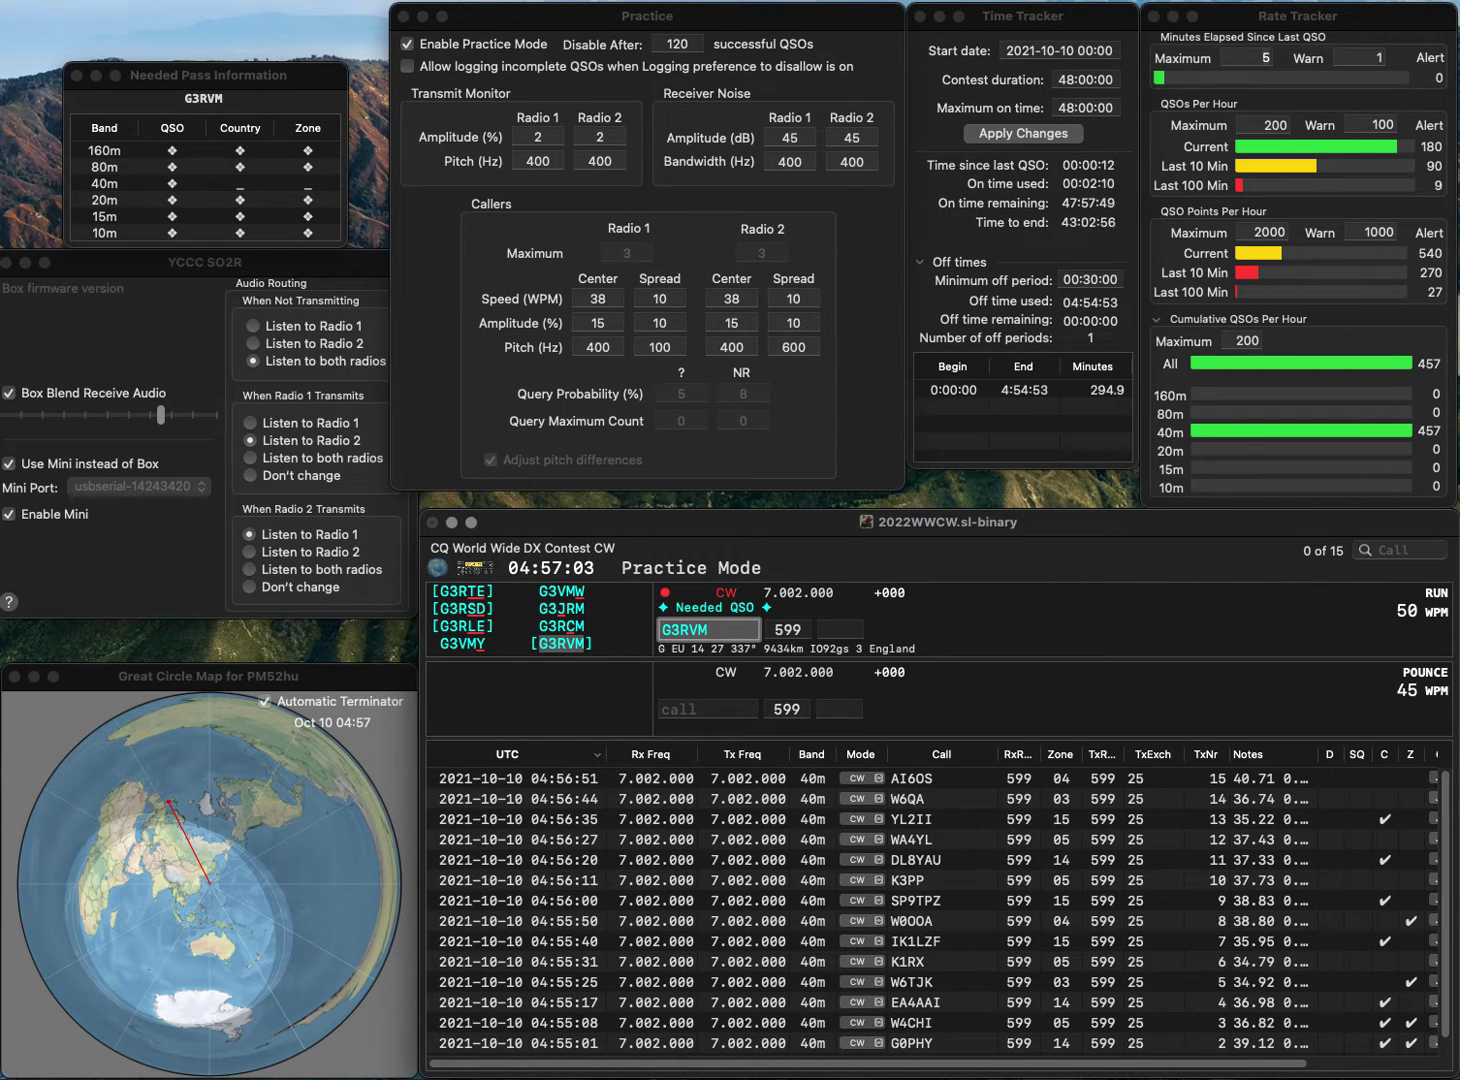
key("Return")
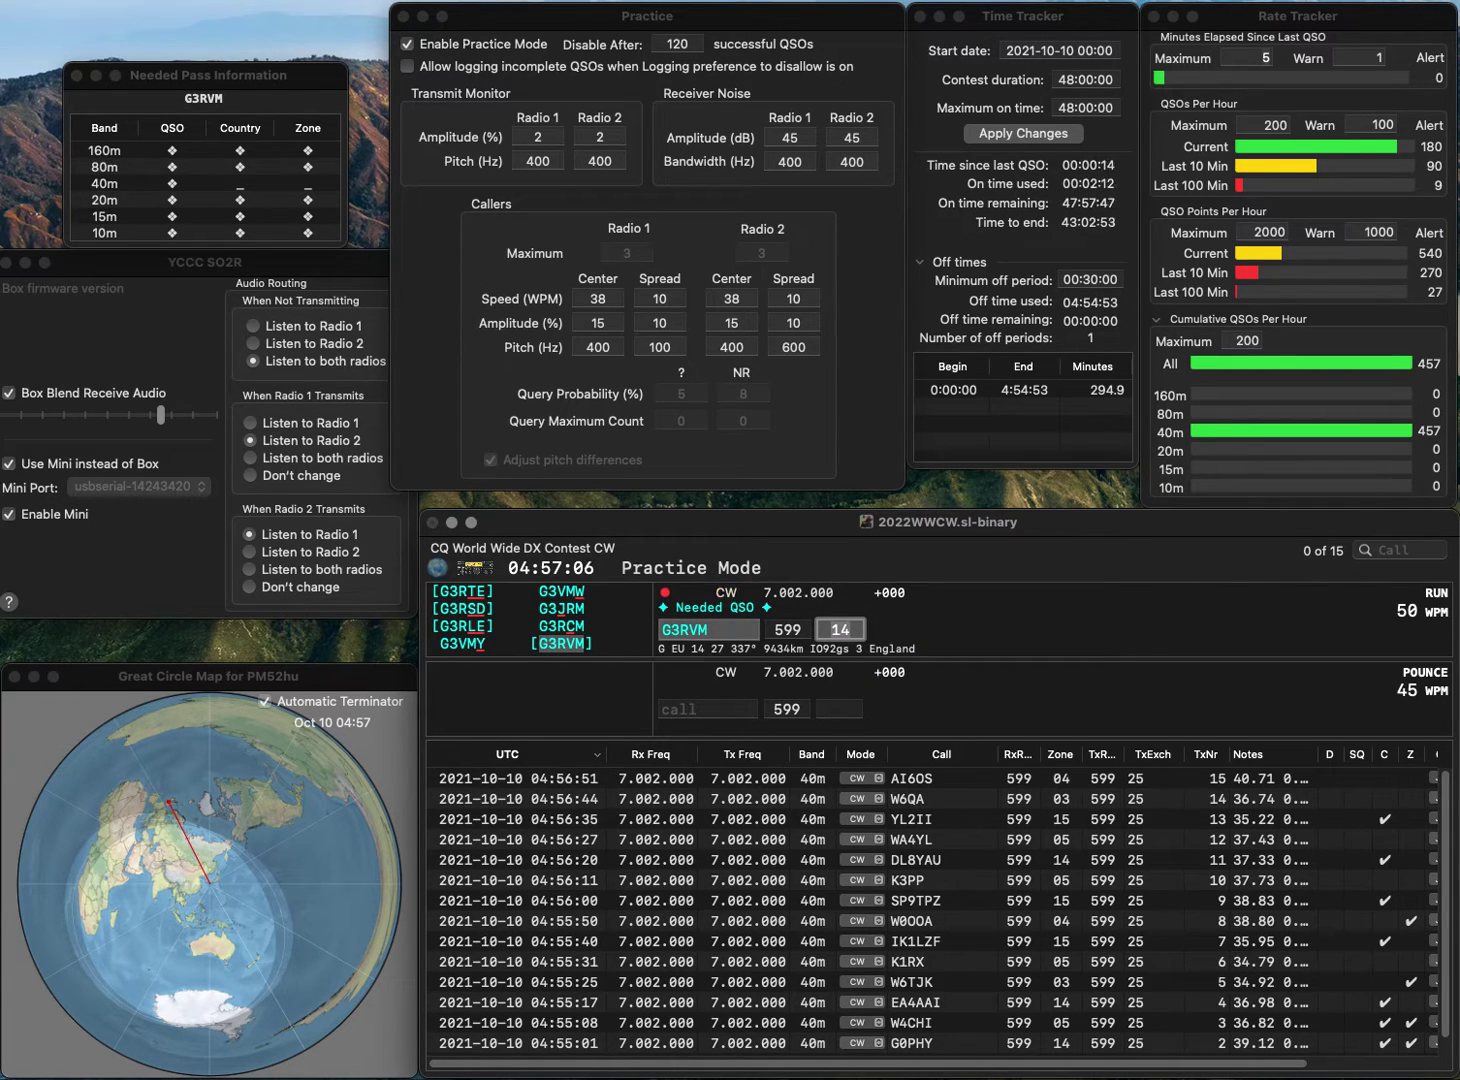
key("Return")
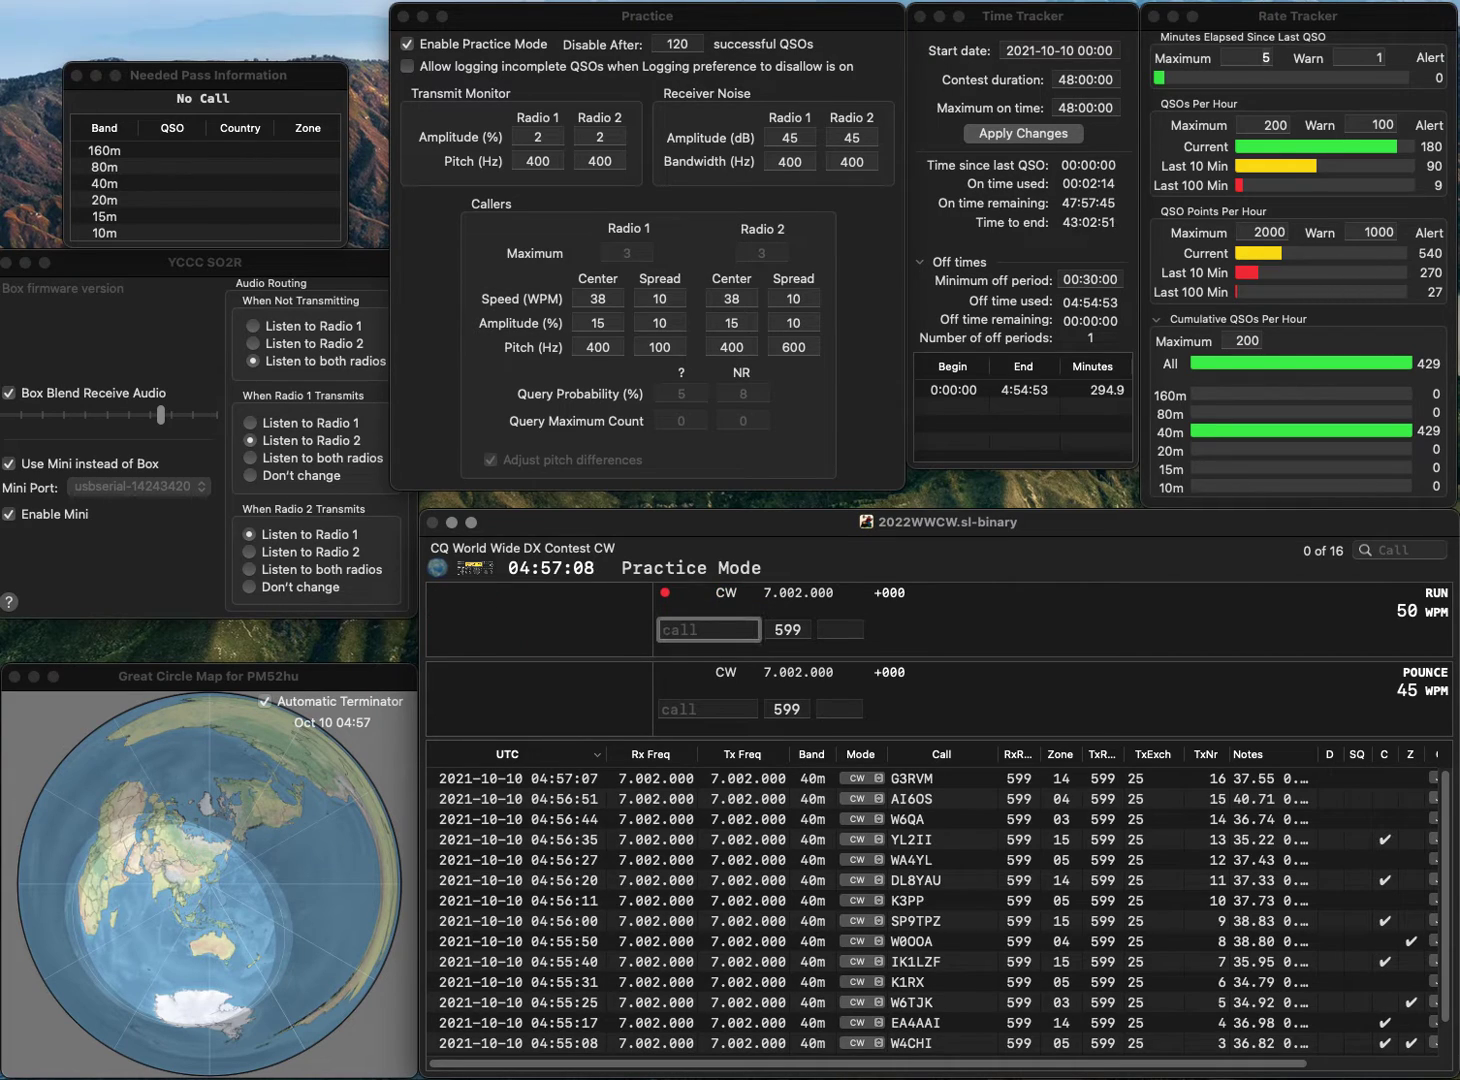
type("KD8")
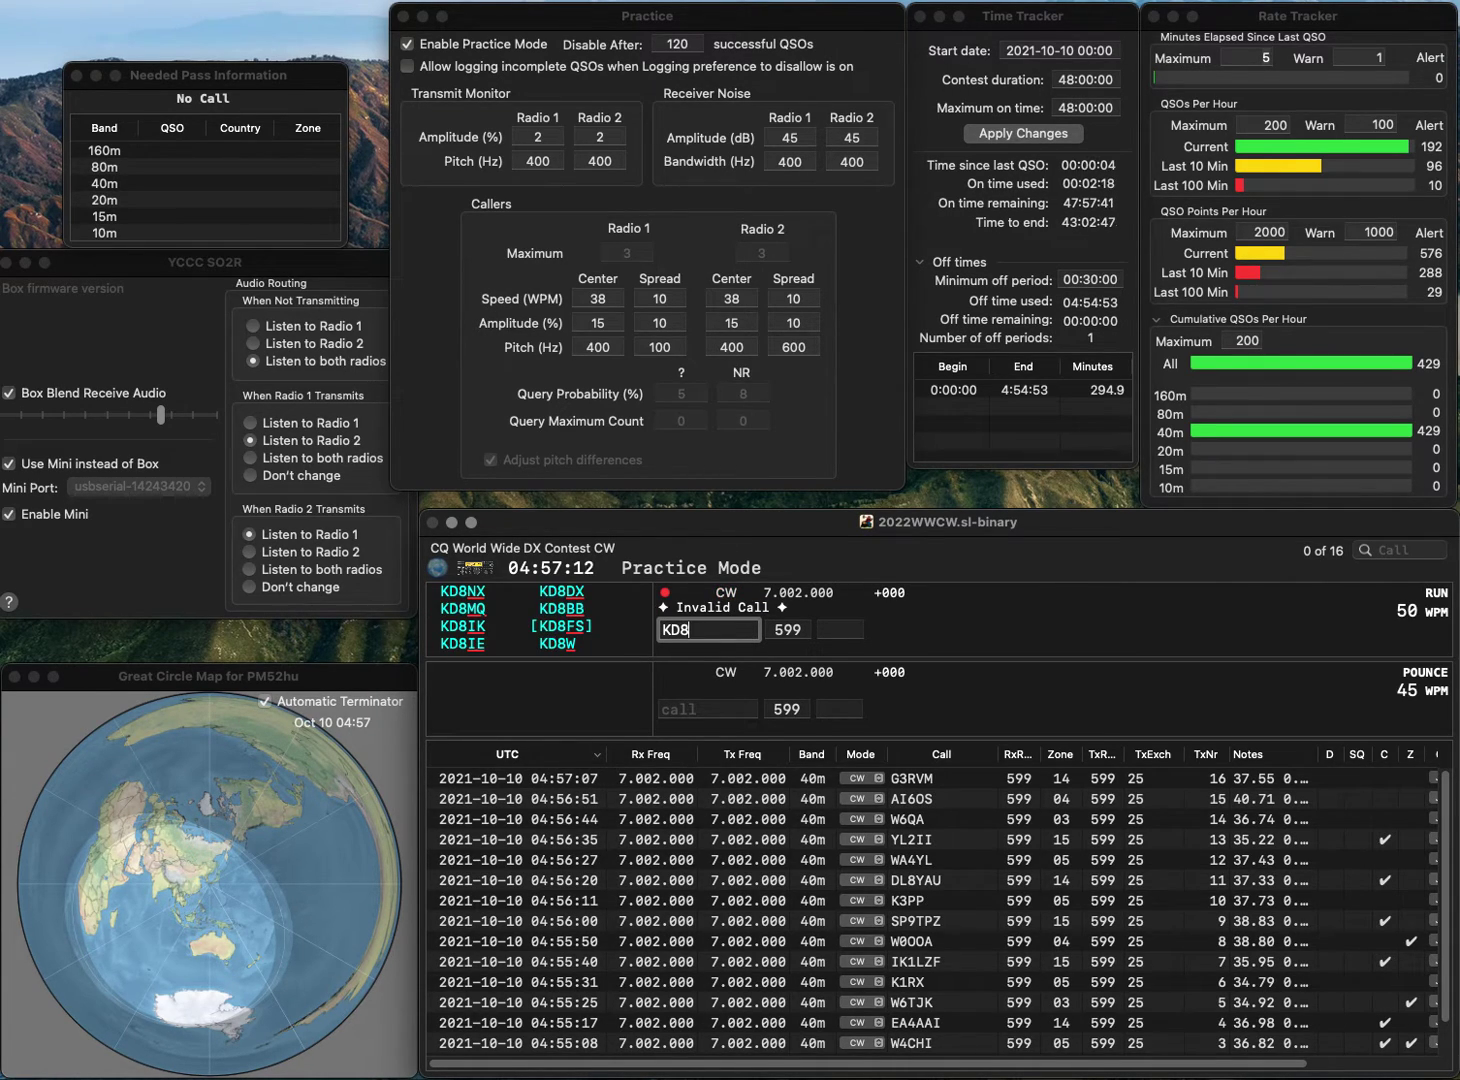
key("BackSpace")
type("9C")
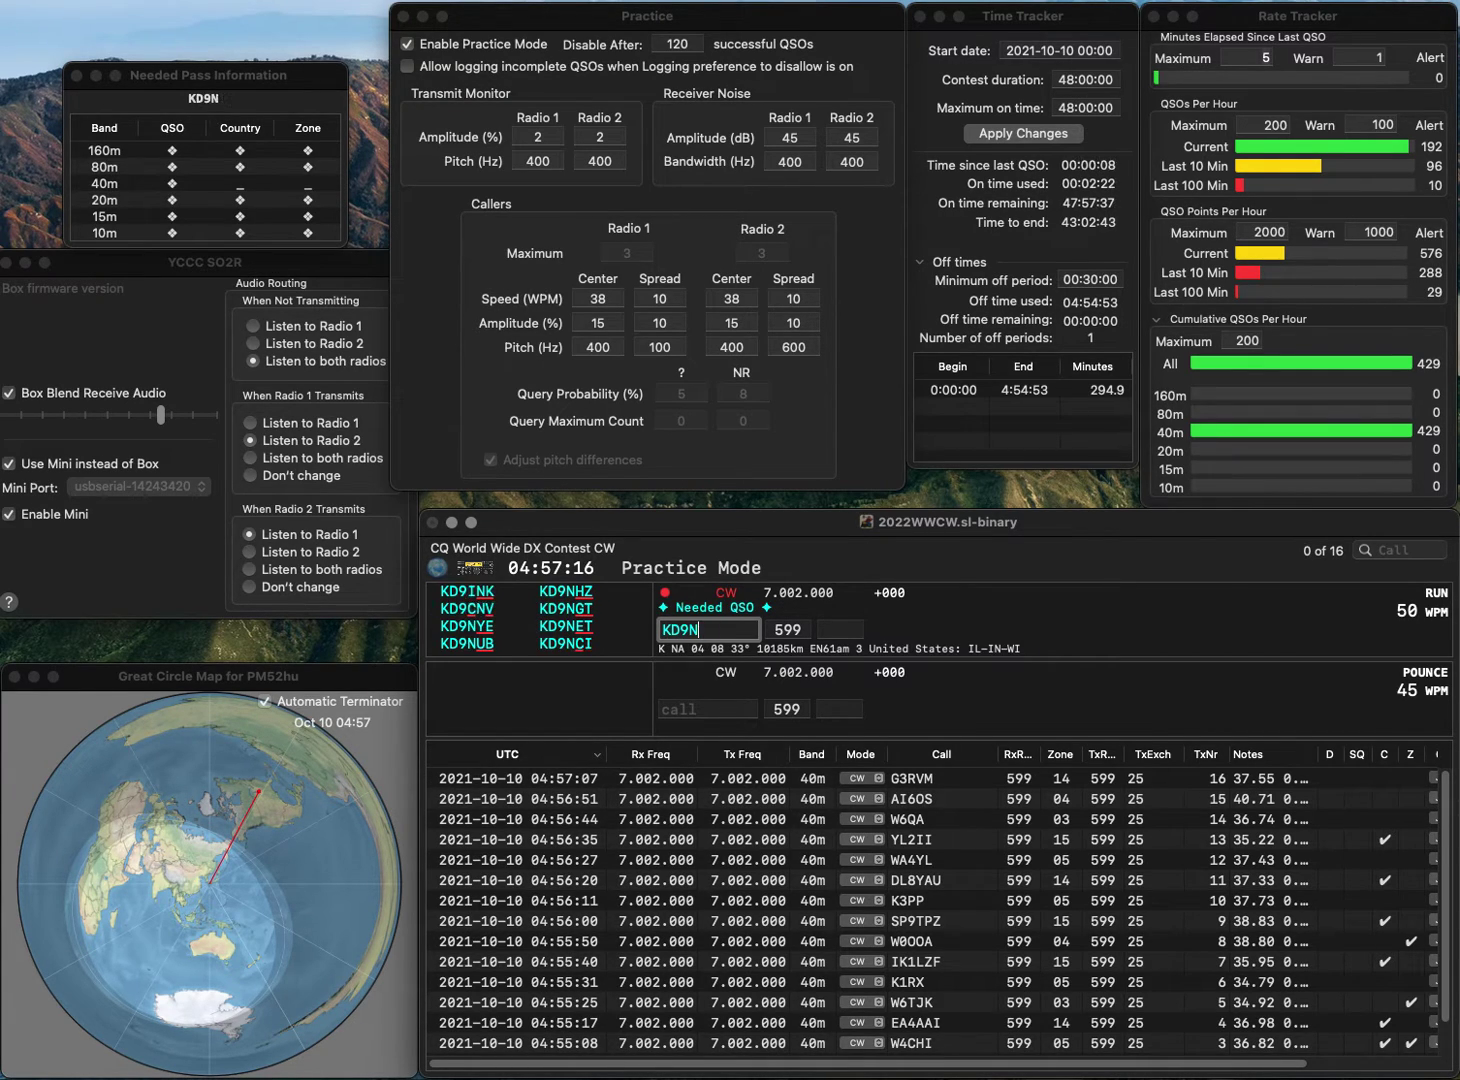
key("BackSpace")
type("NCI")
key("space")
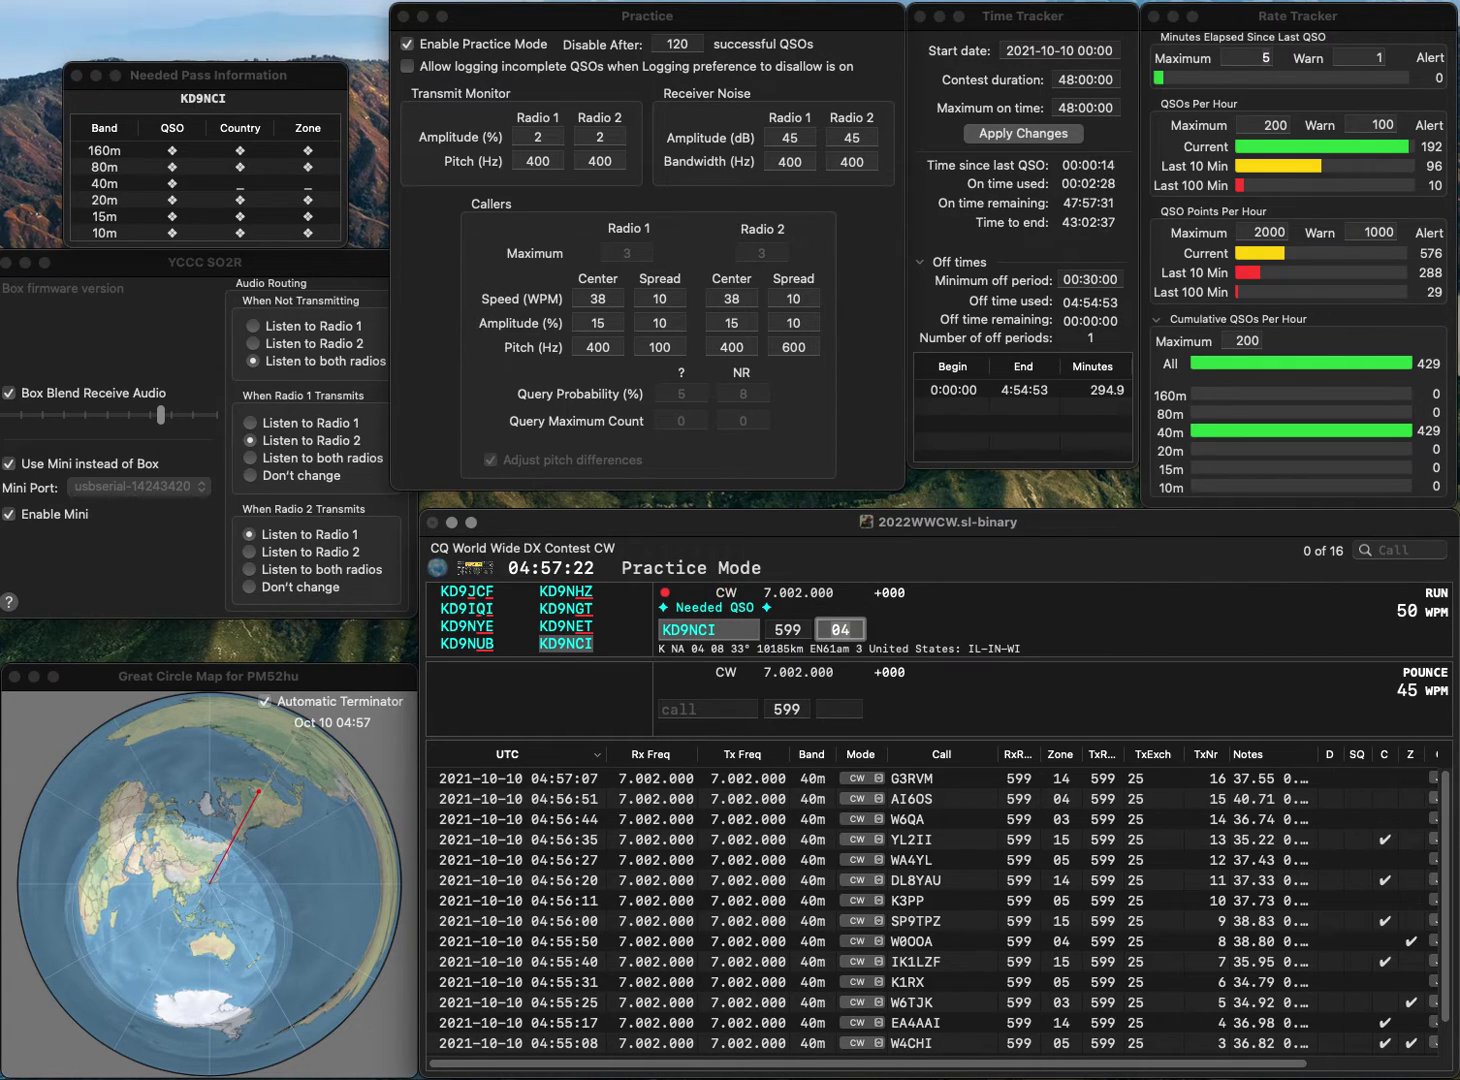
key("Return")
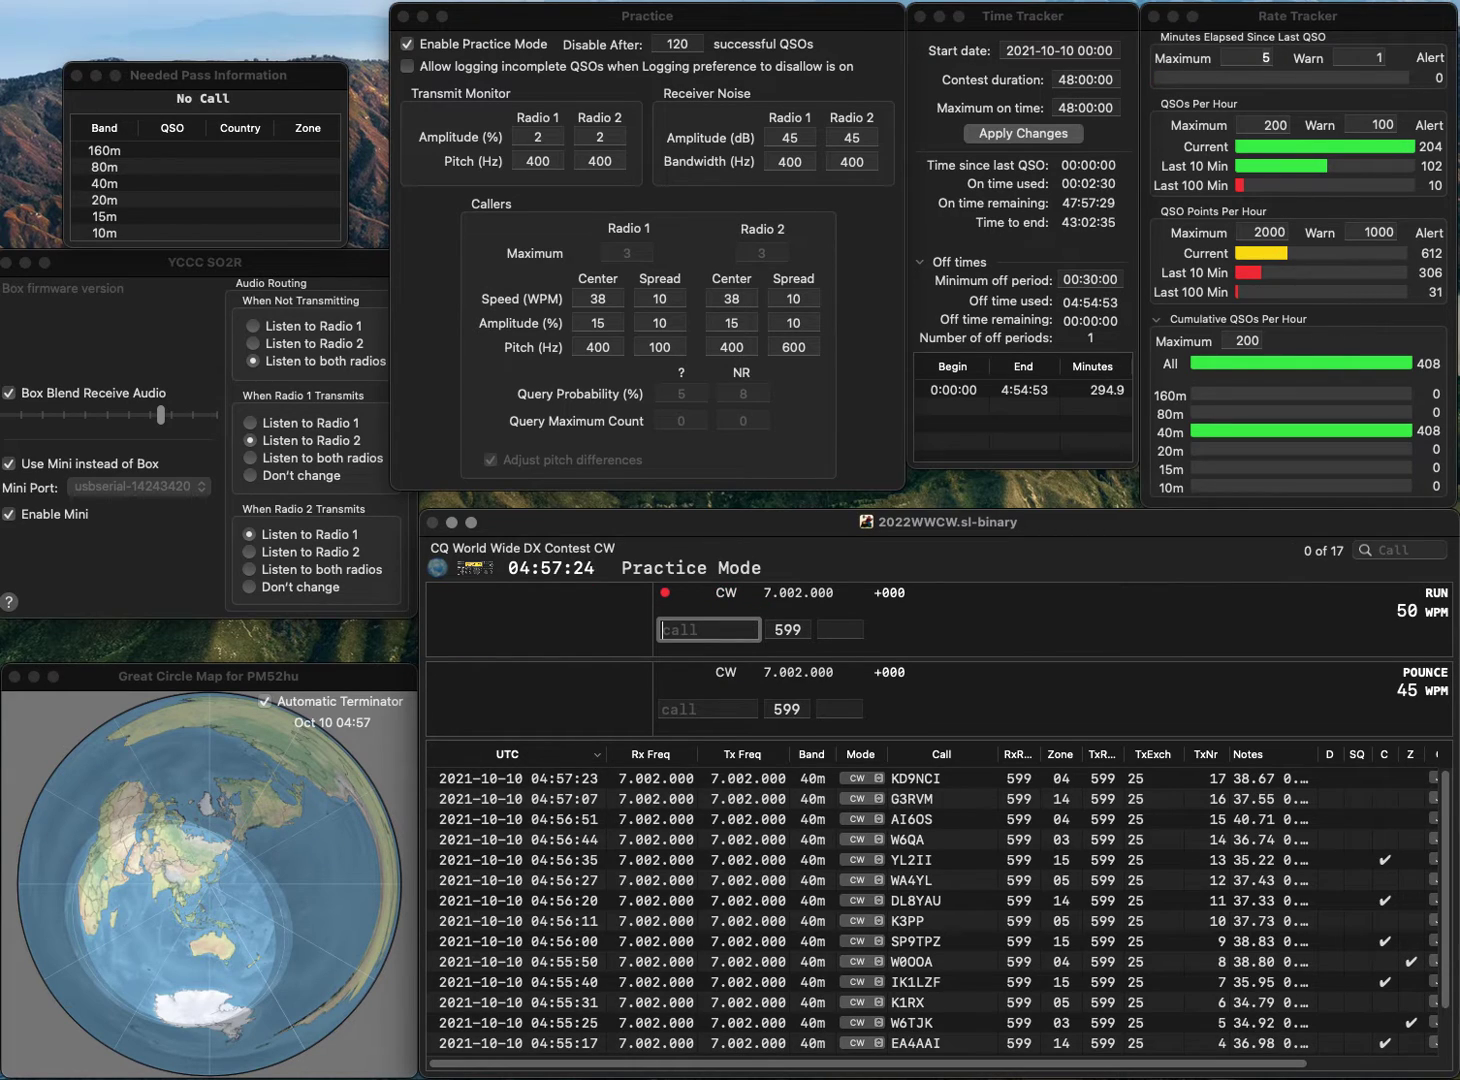
type("DL4J")
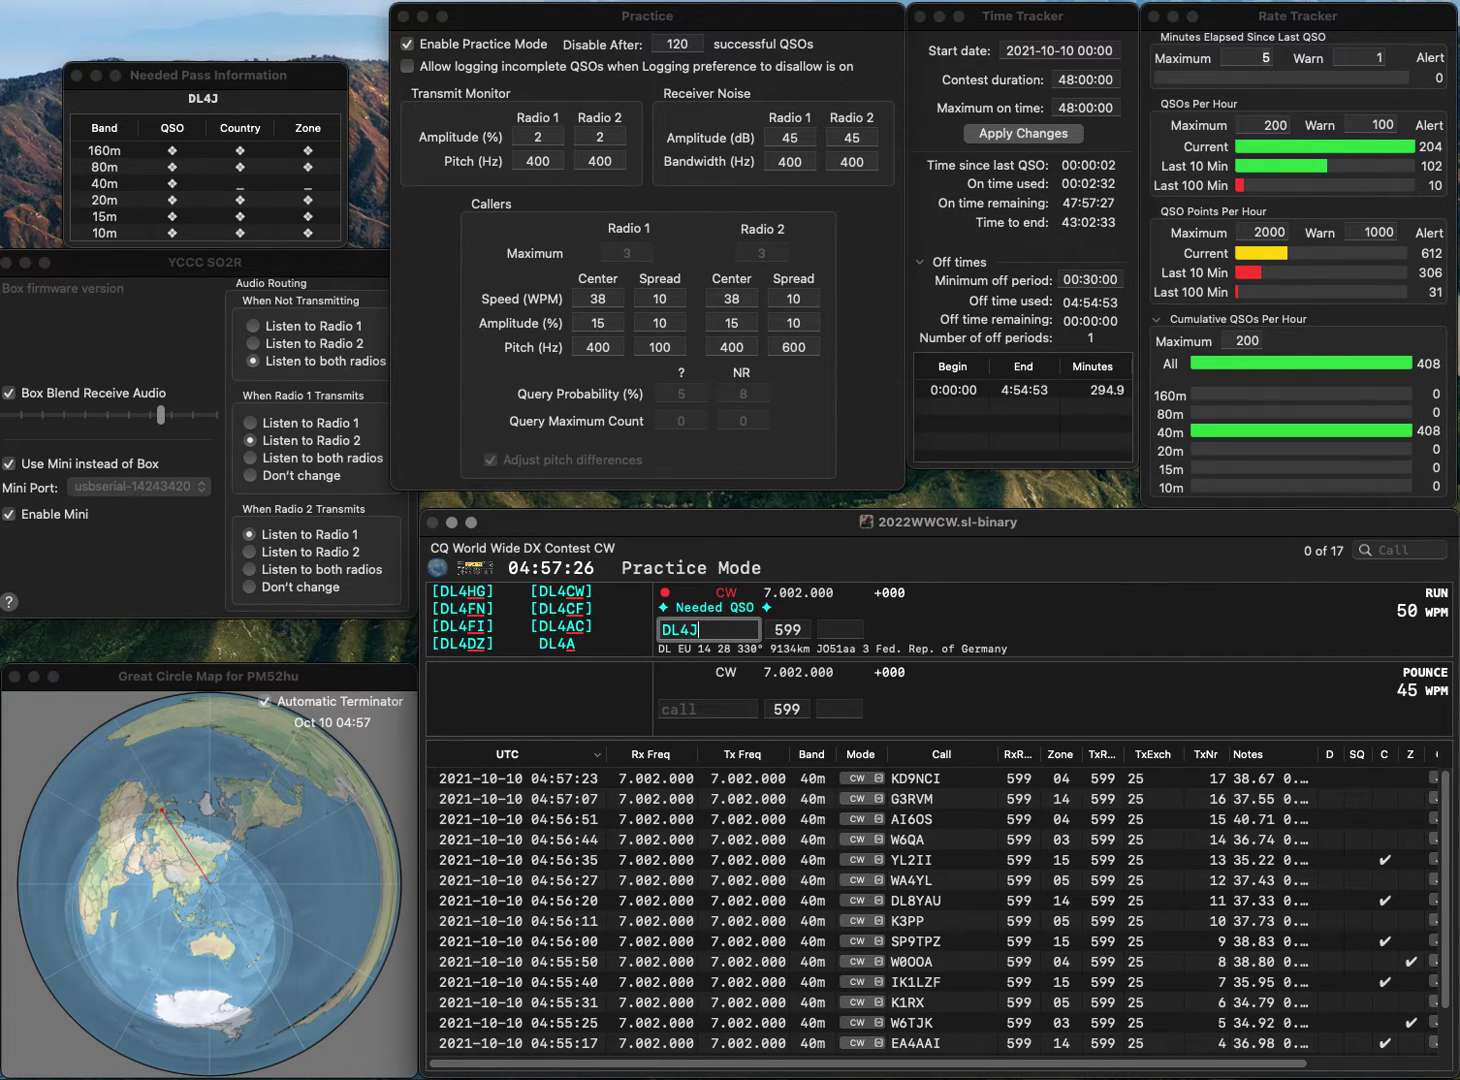
type("WU")
key("space")
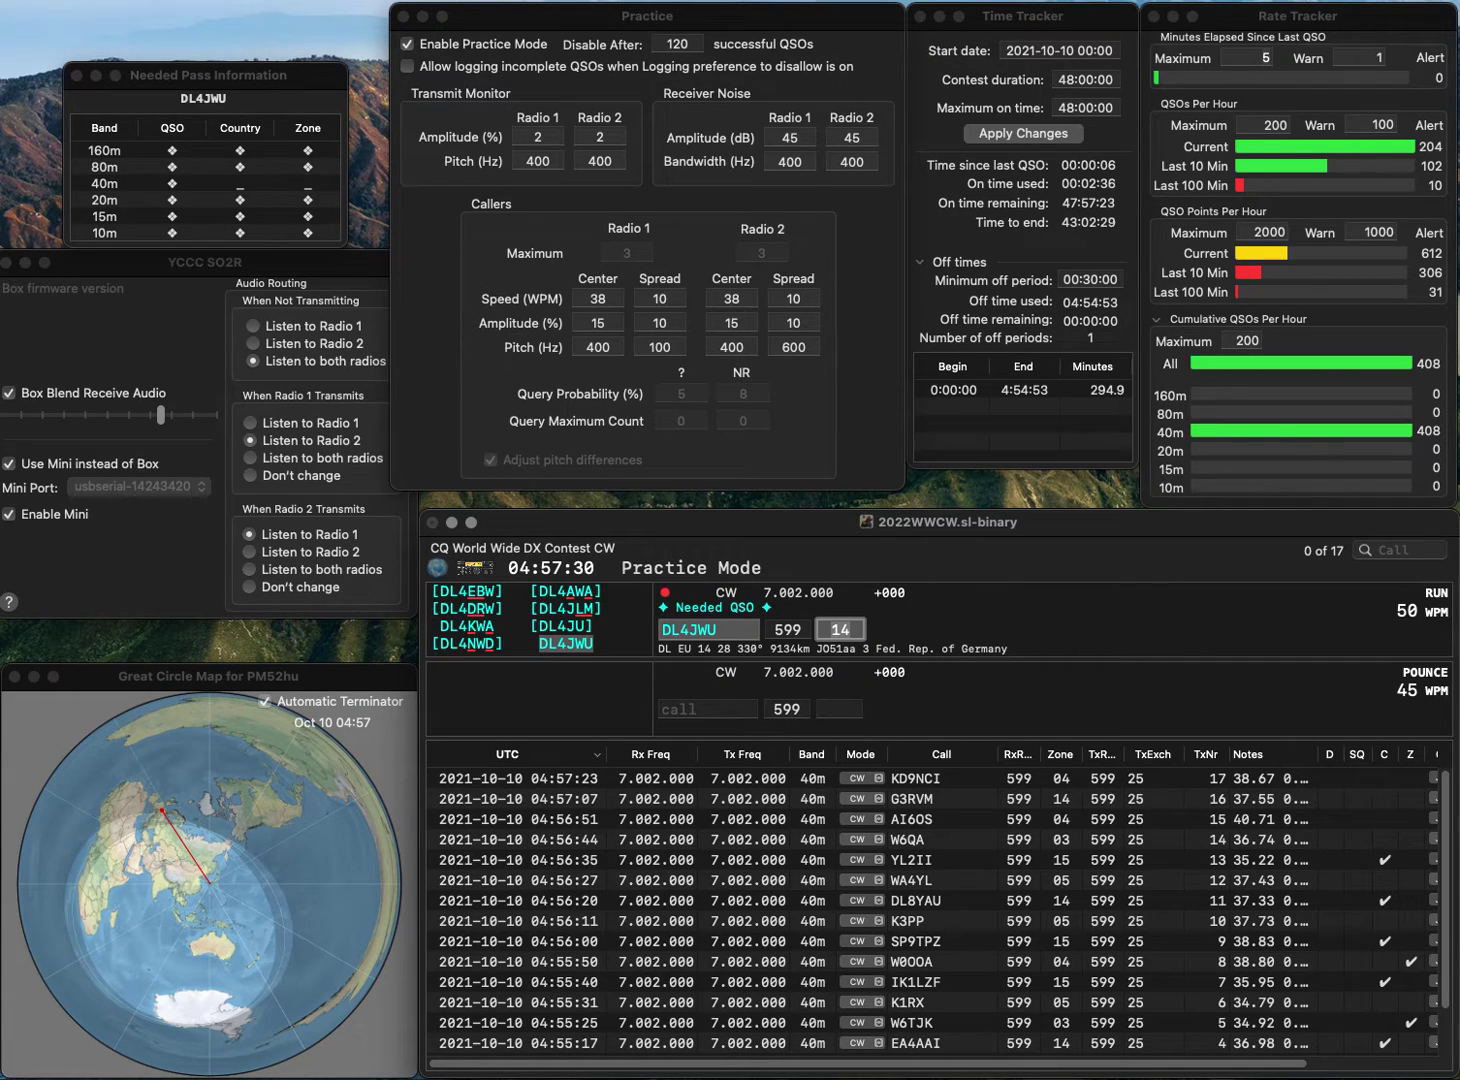
key("Return")
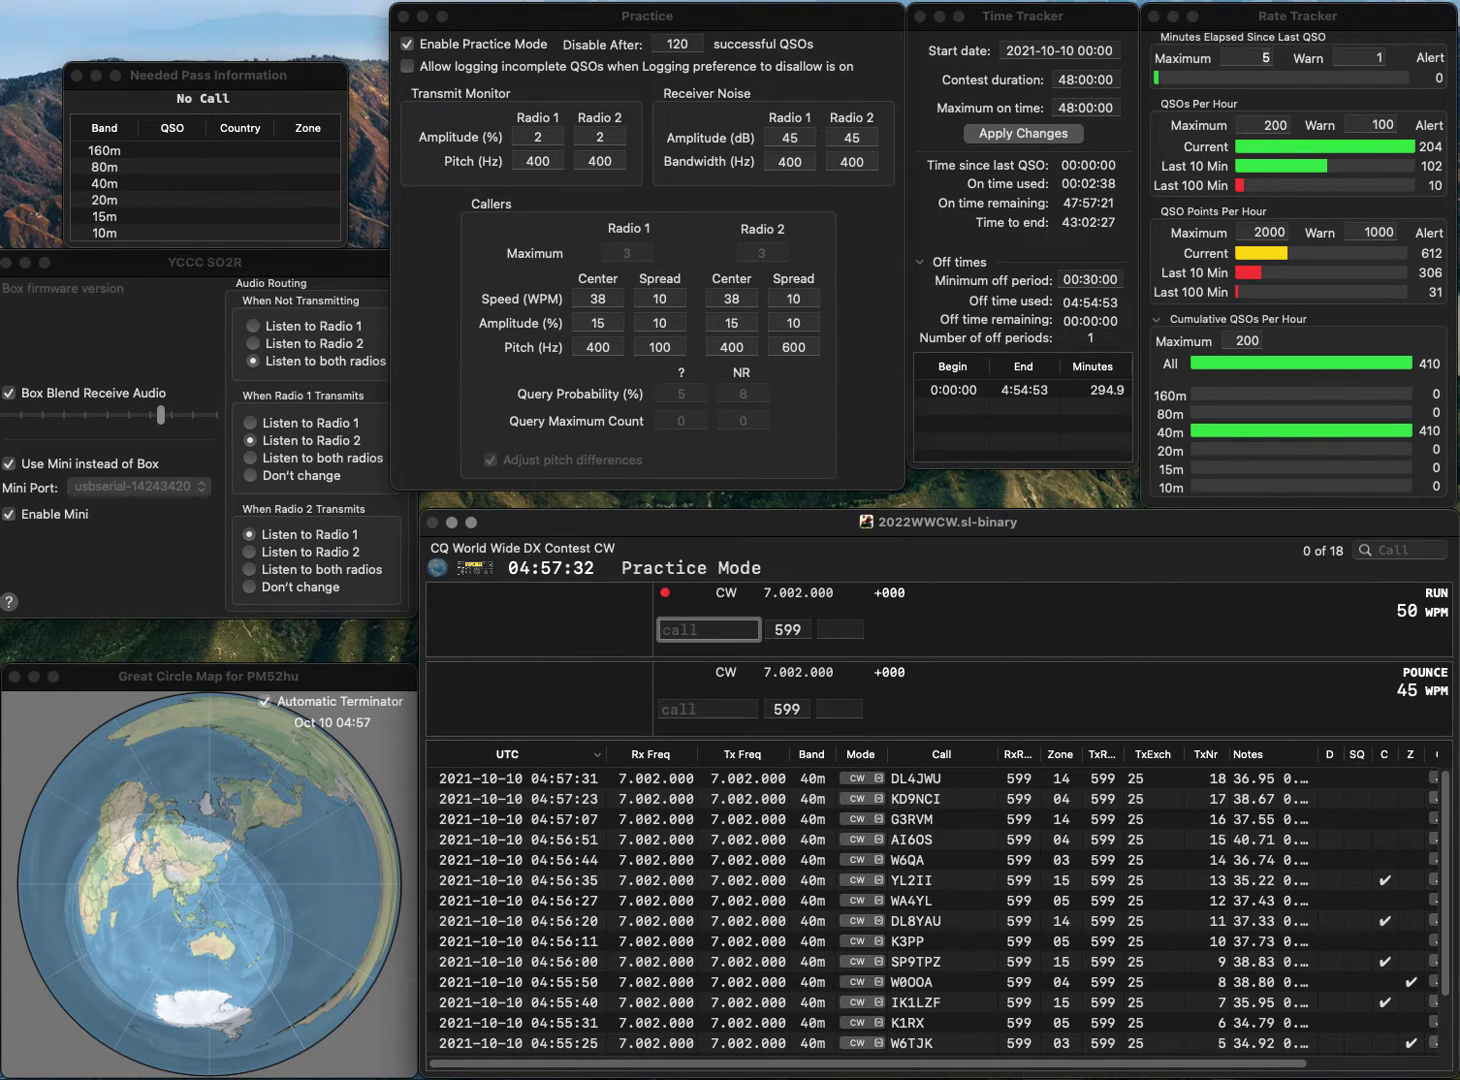
type("KM")
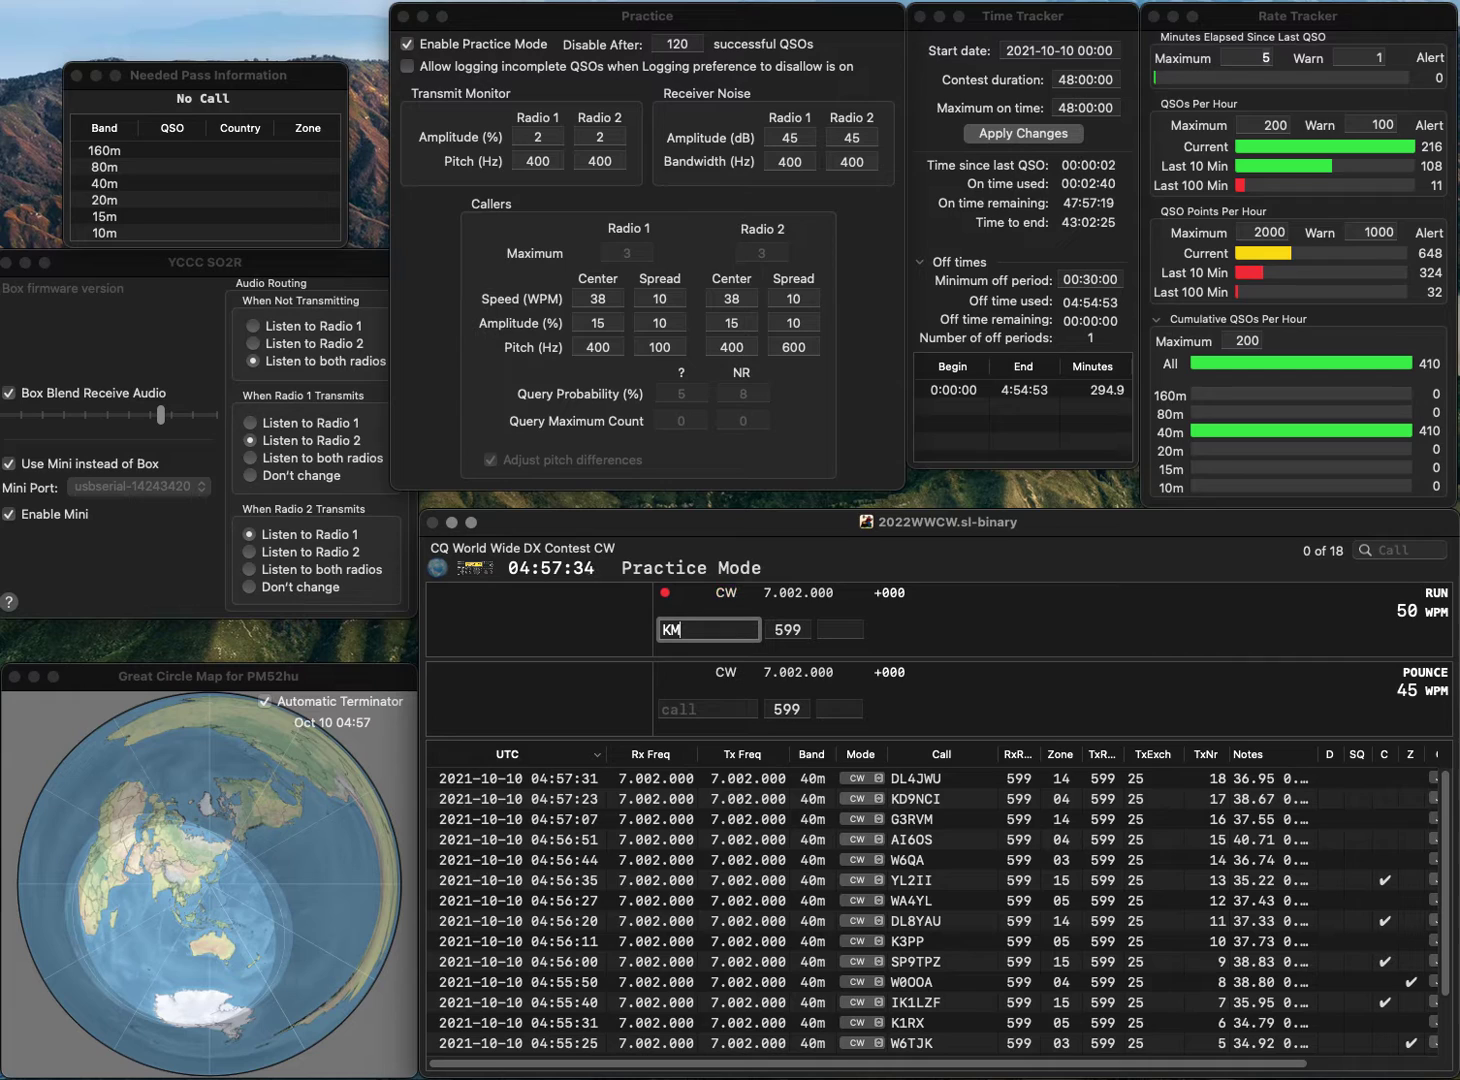
type("4VWD")
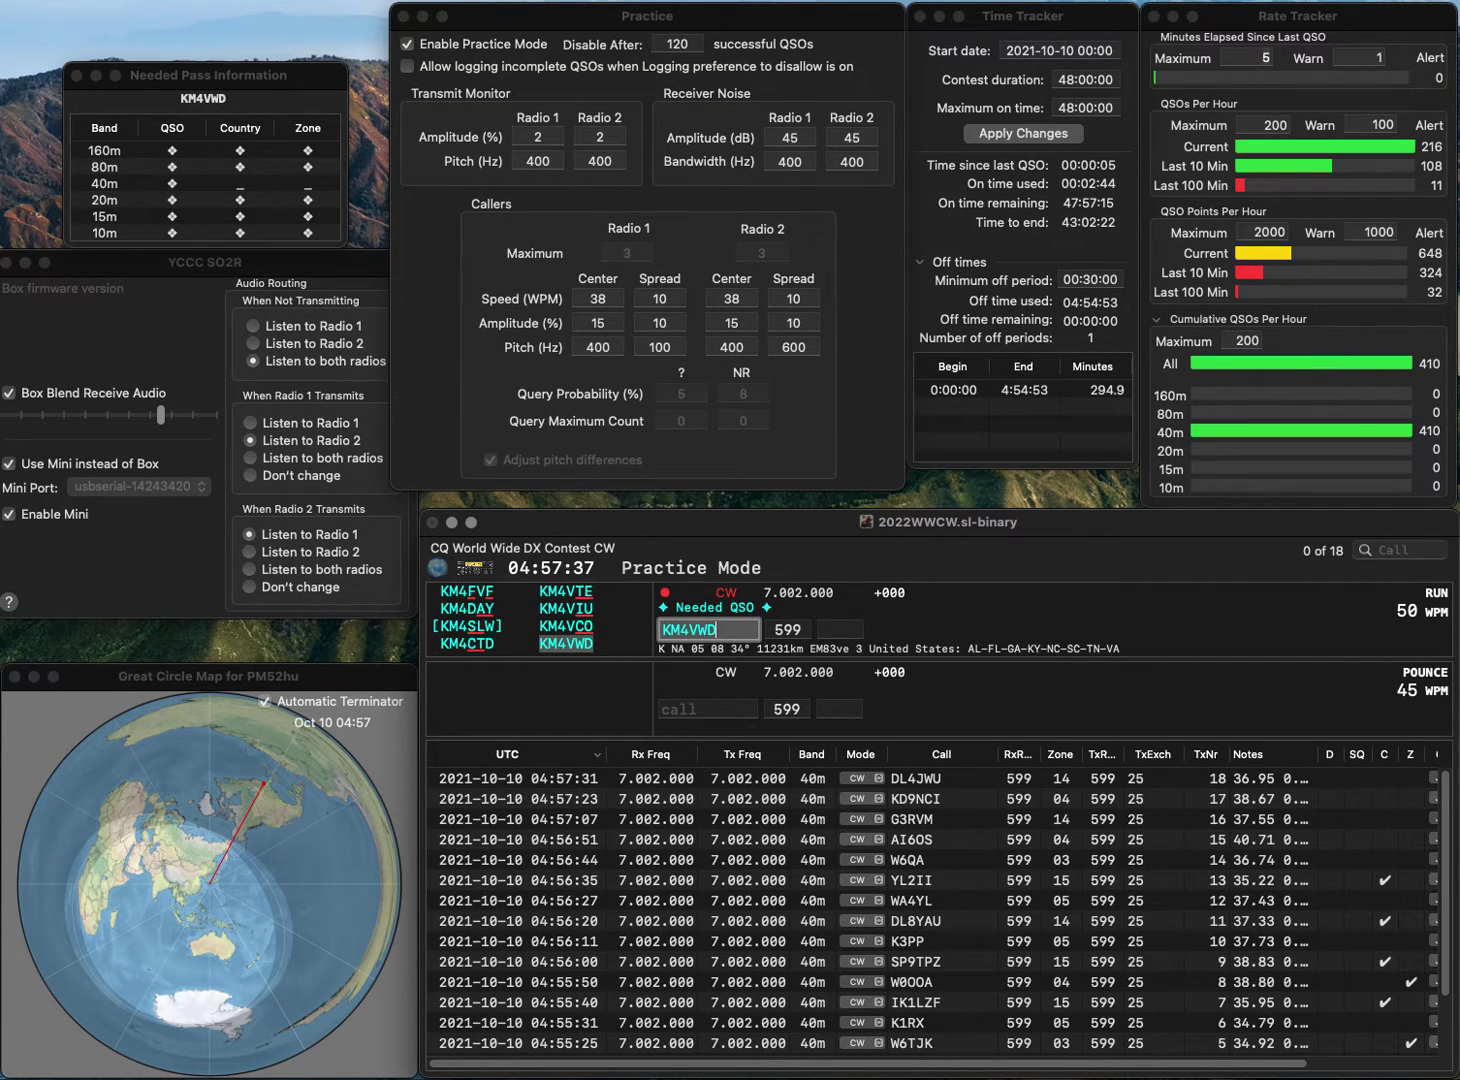
key("space")
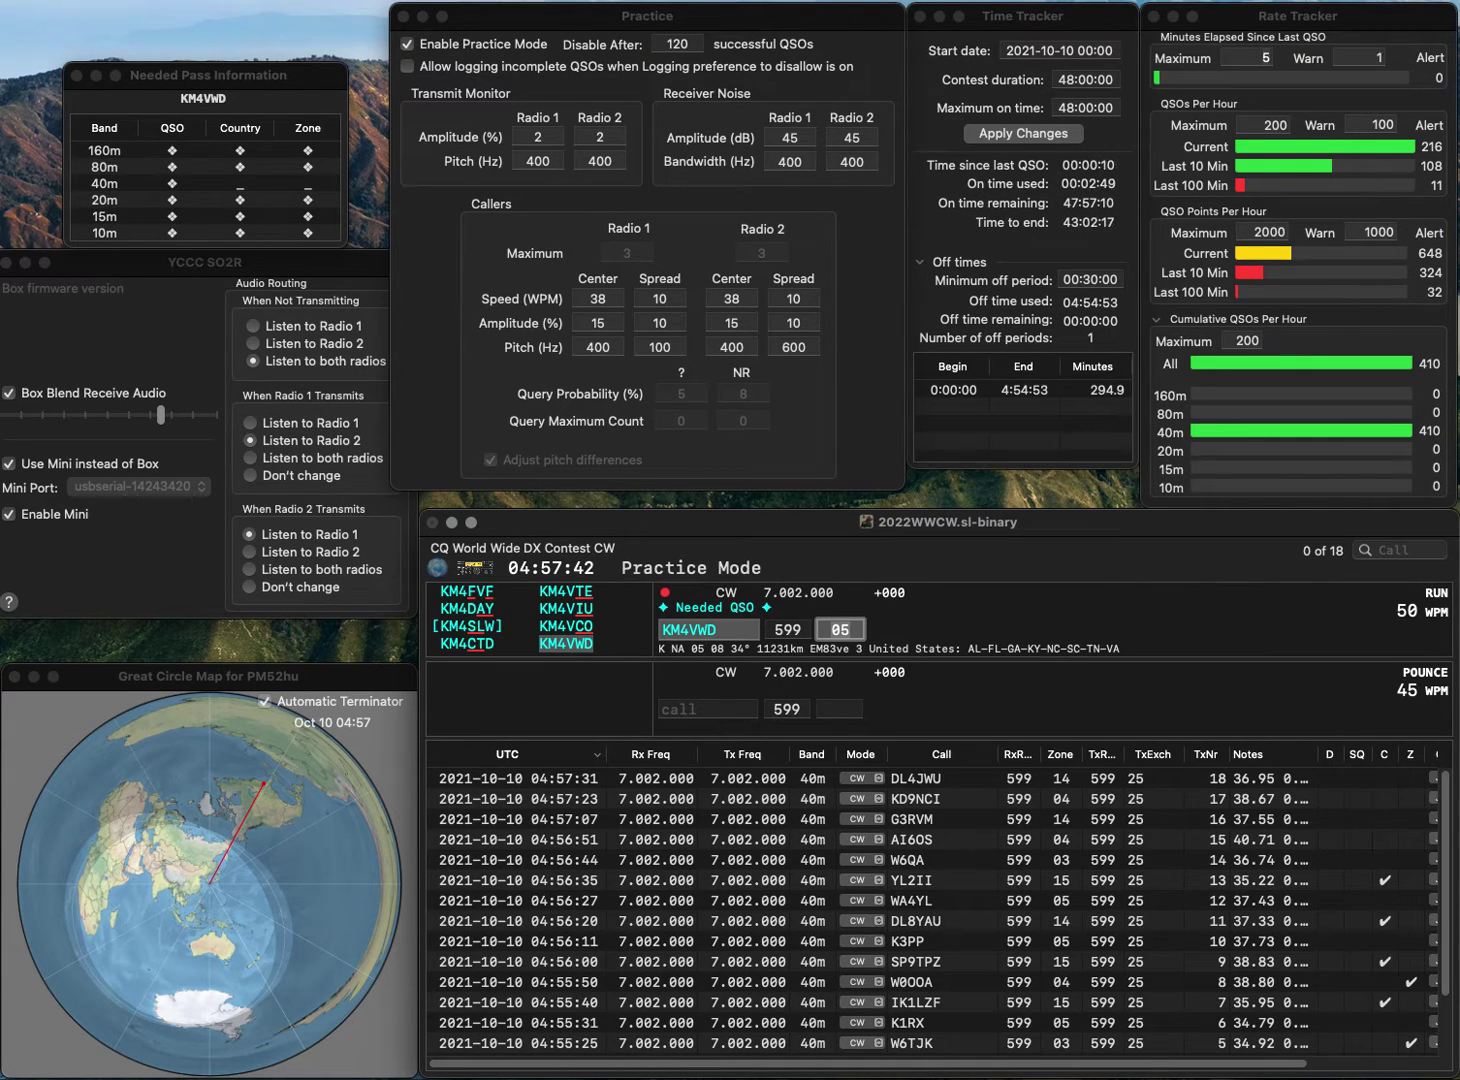
key("Return")
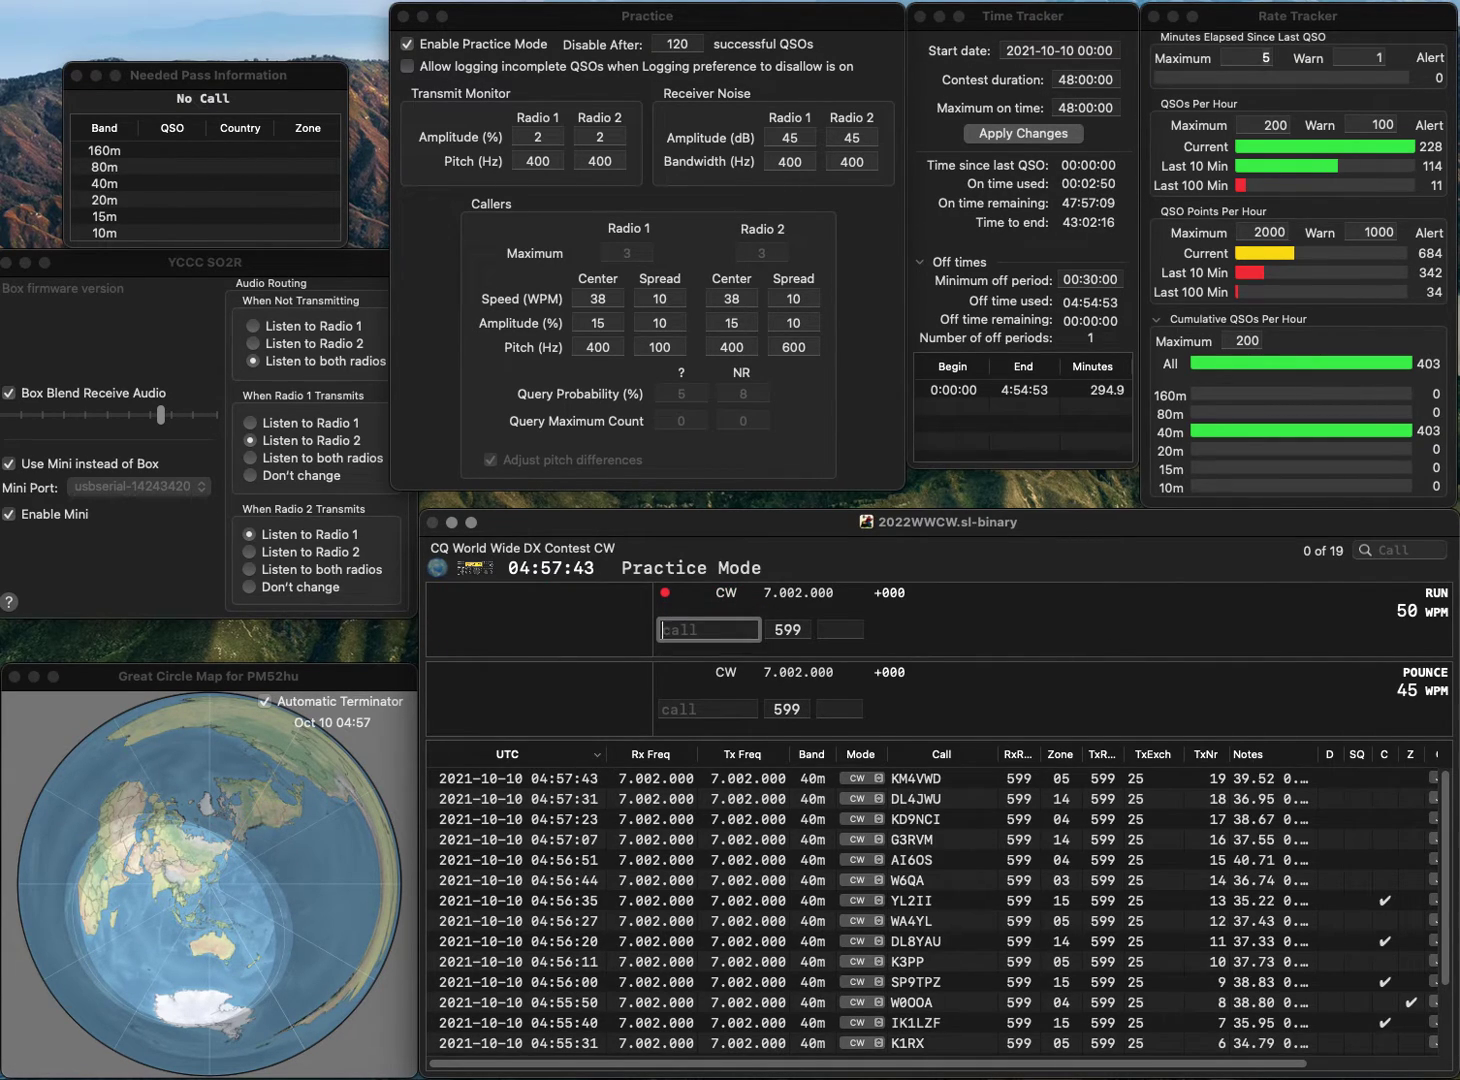
Log run-radio practice contacts with EA8ZS in zone 33 and F4VSD in zone 14, both with report 599.
type("EA8ZS")
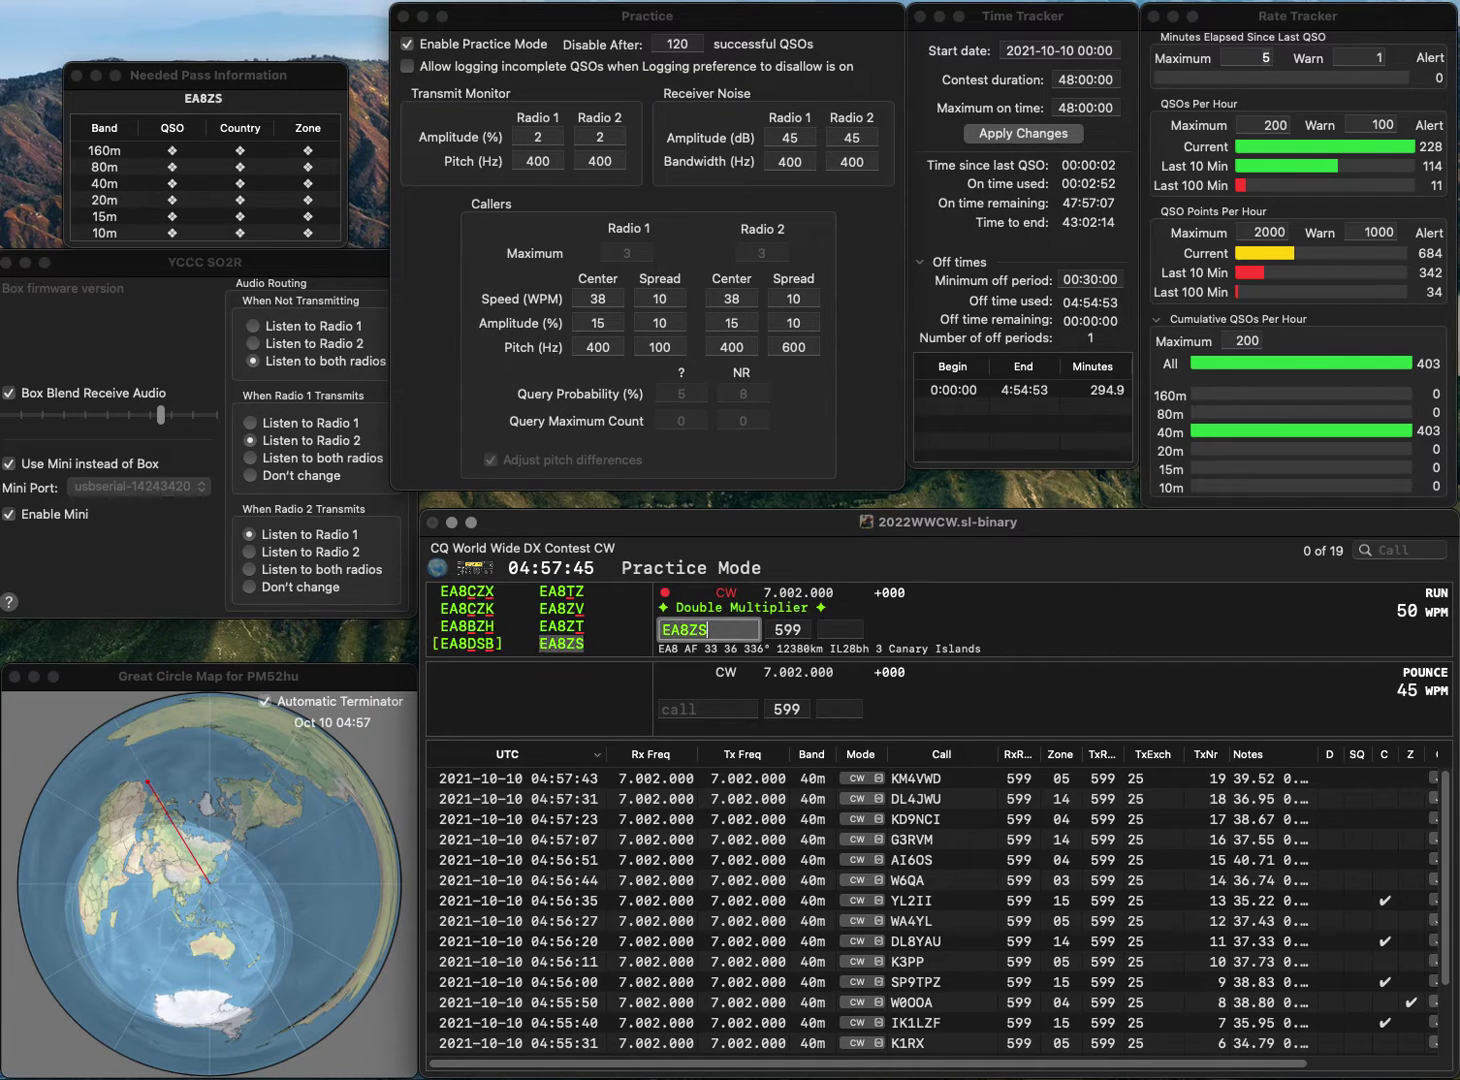
key("Tab")
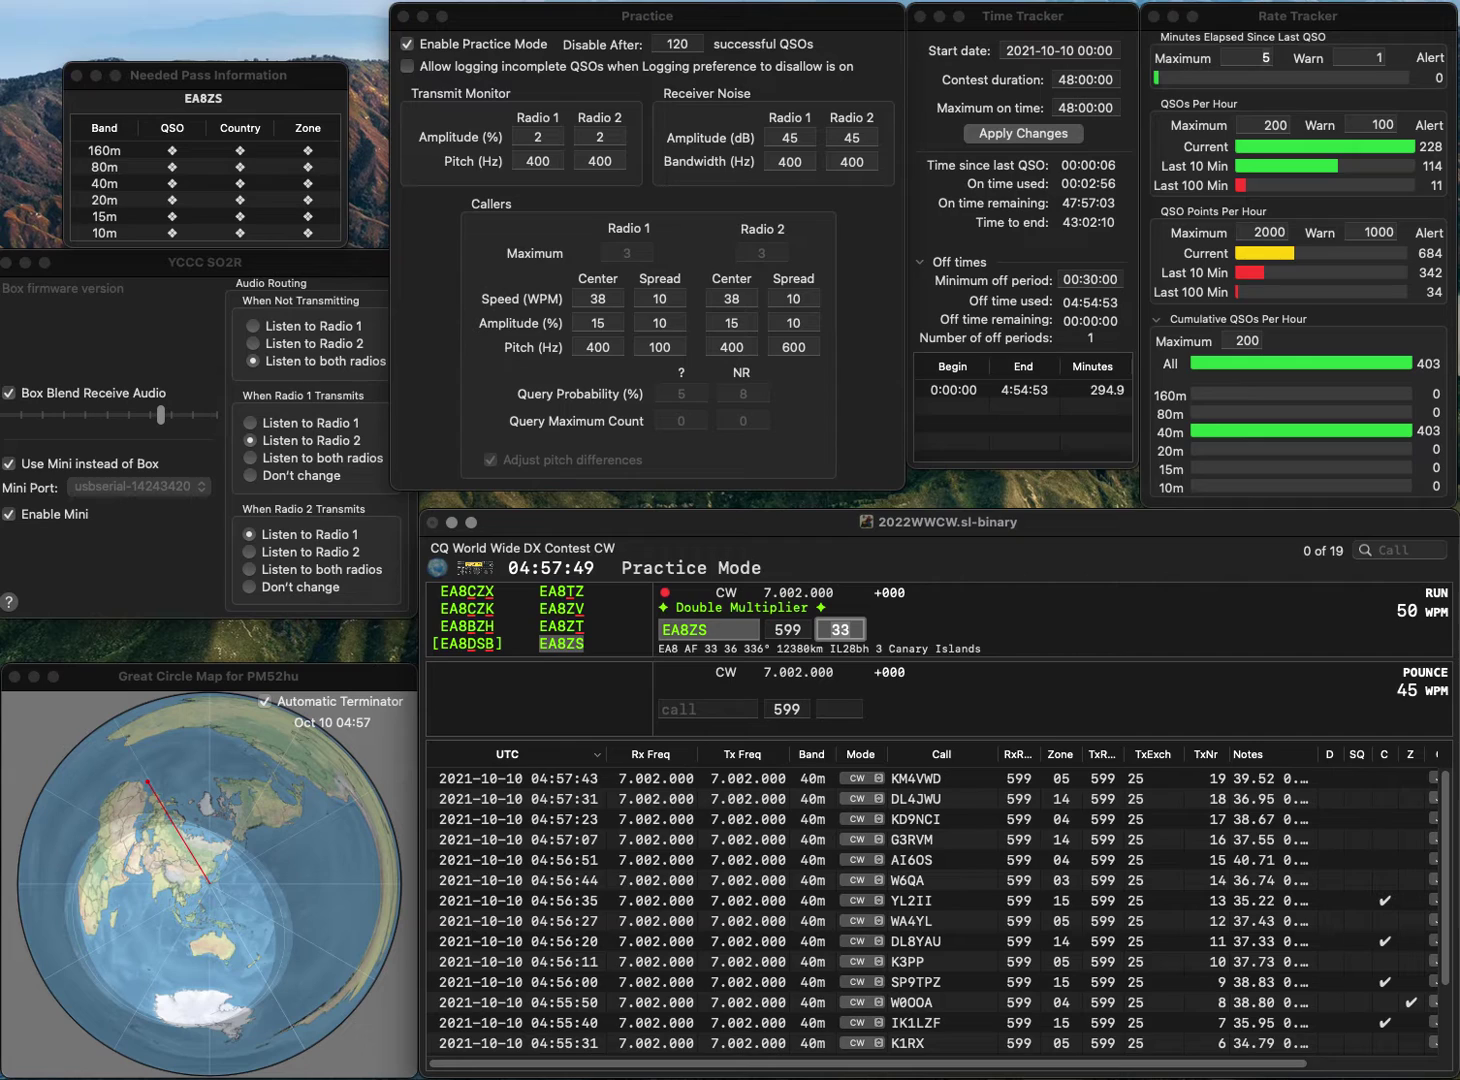
key("Return")
type("F4")
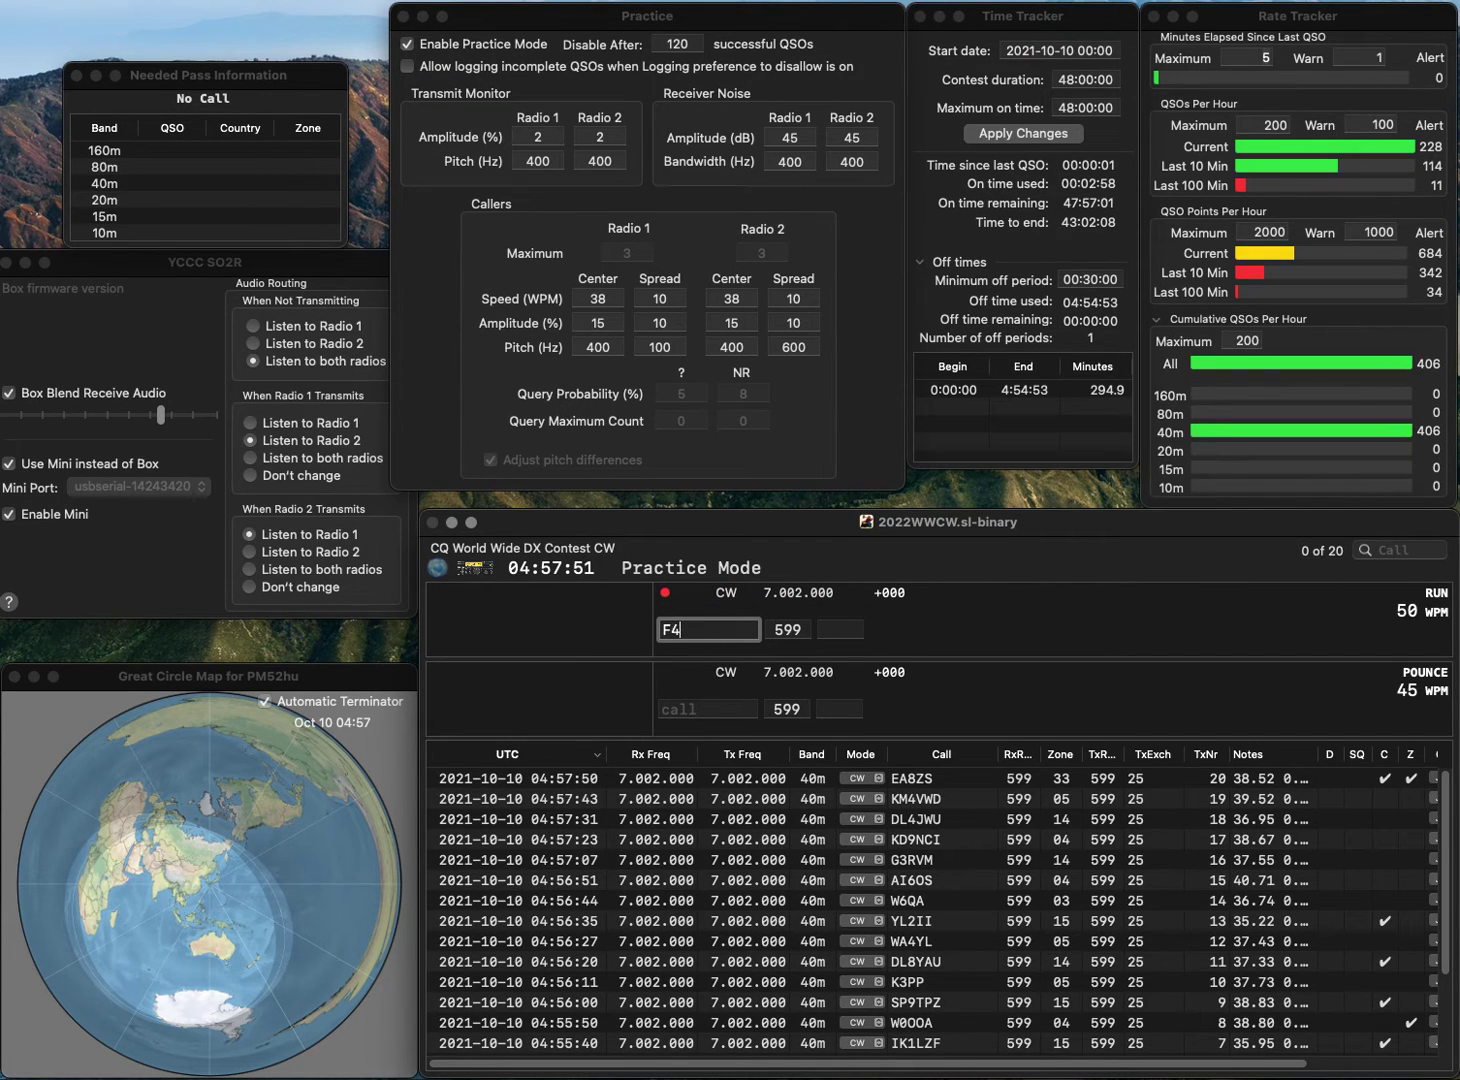
type("VSD")
key("Tab")
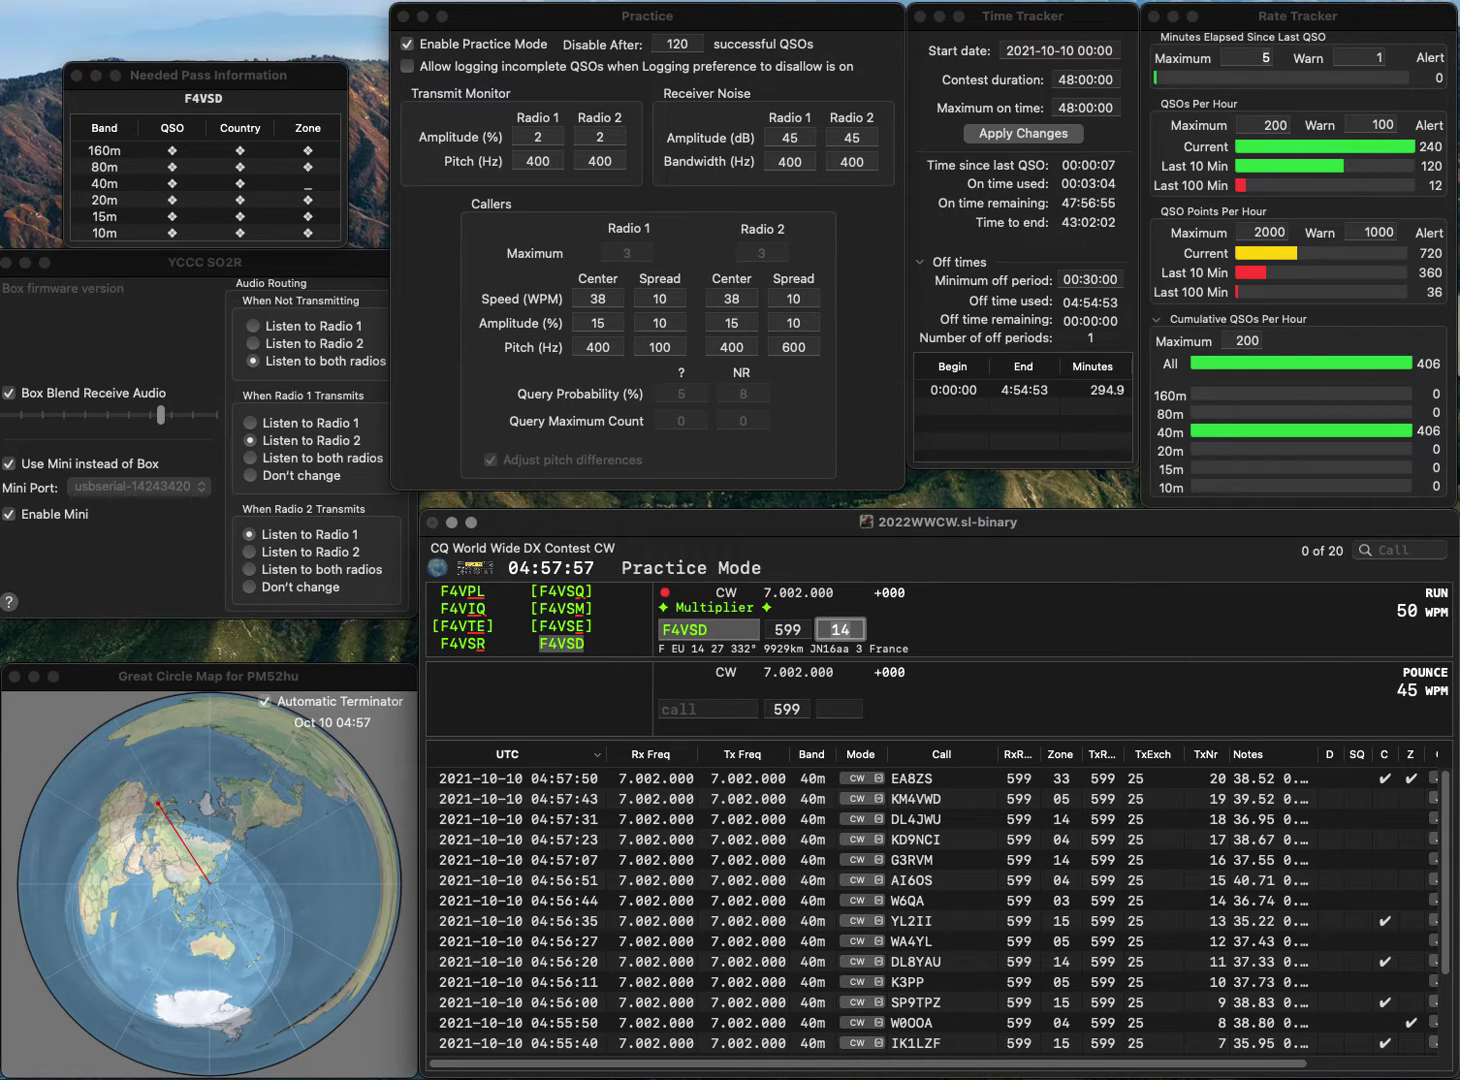
key("Return")
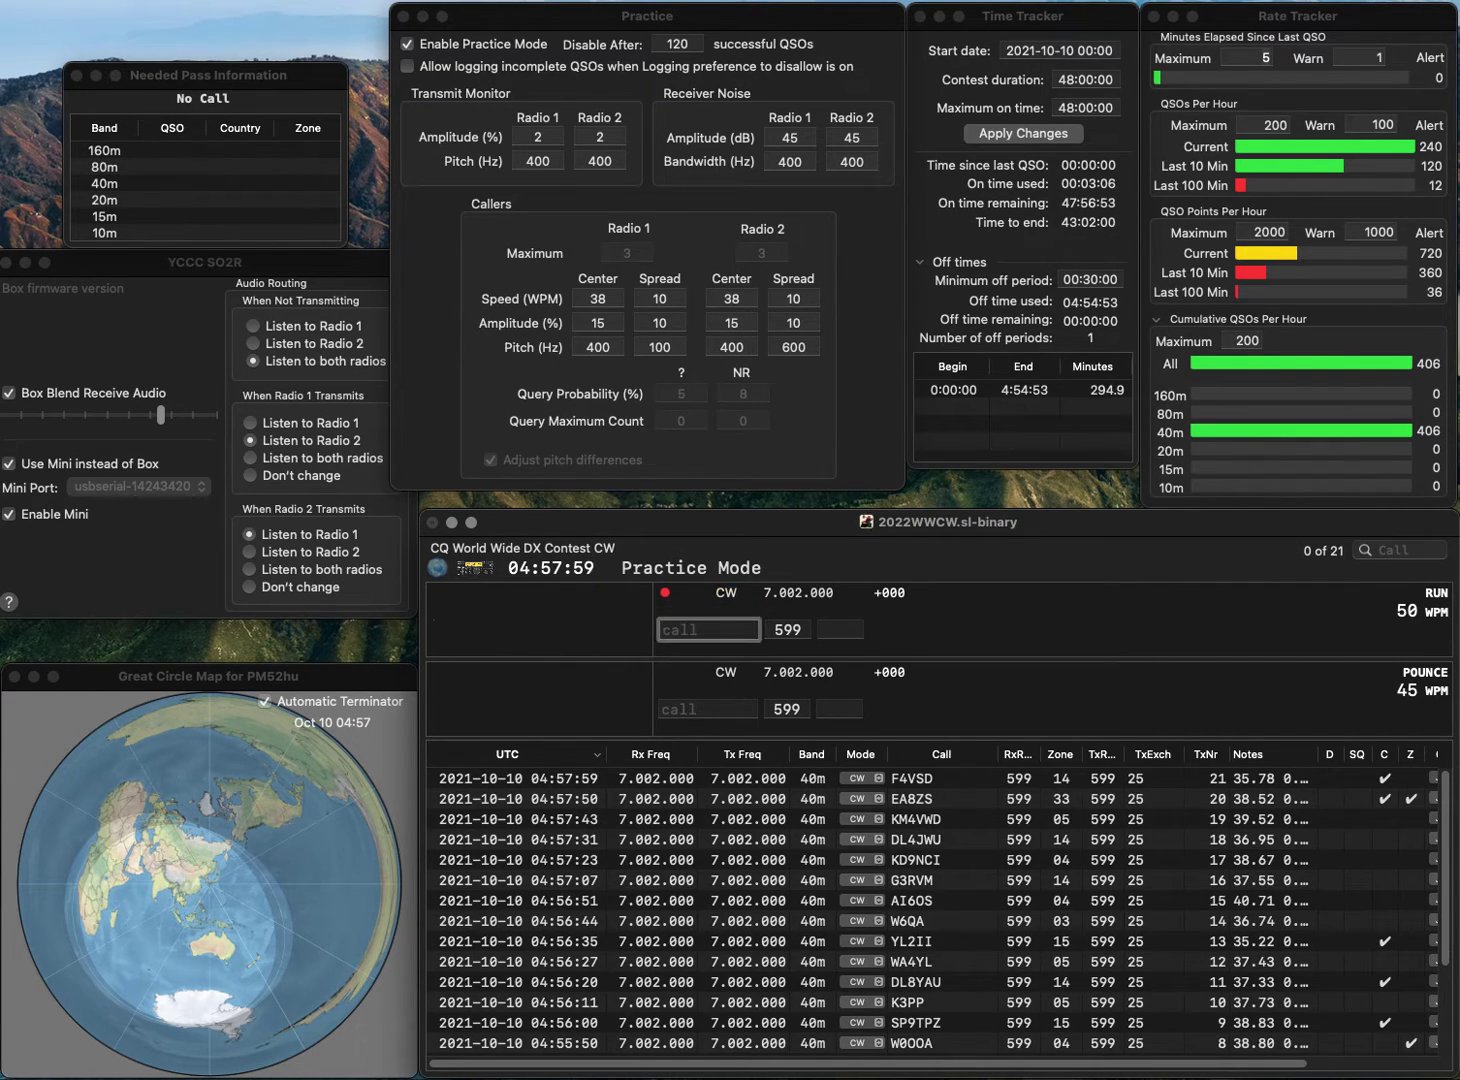
type("KE0RA")
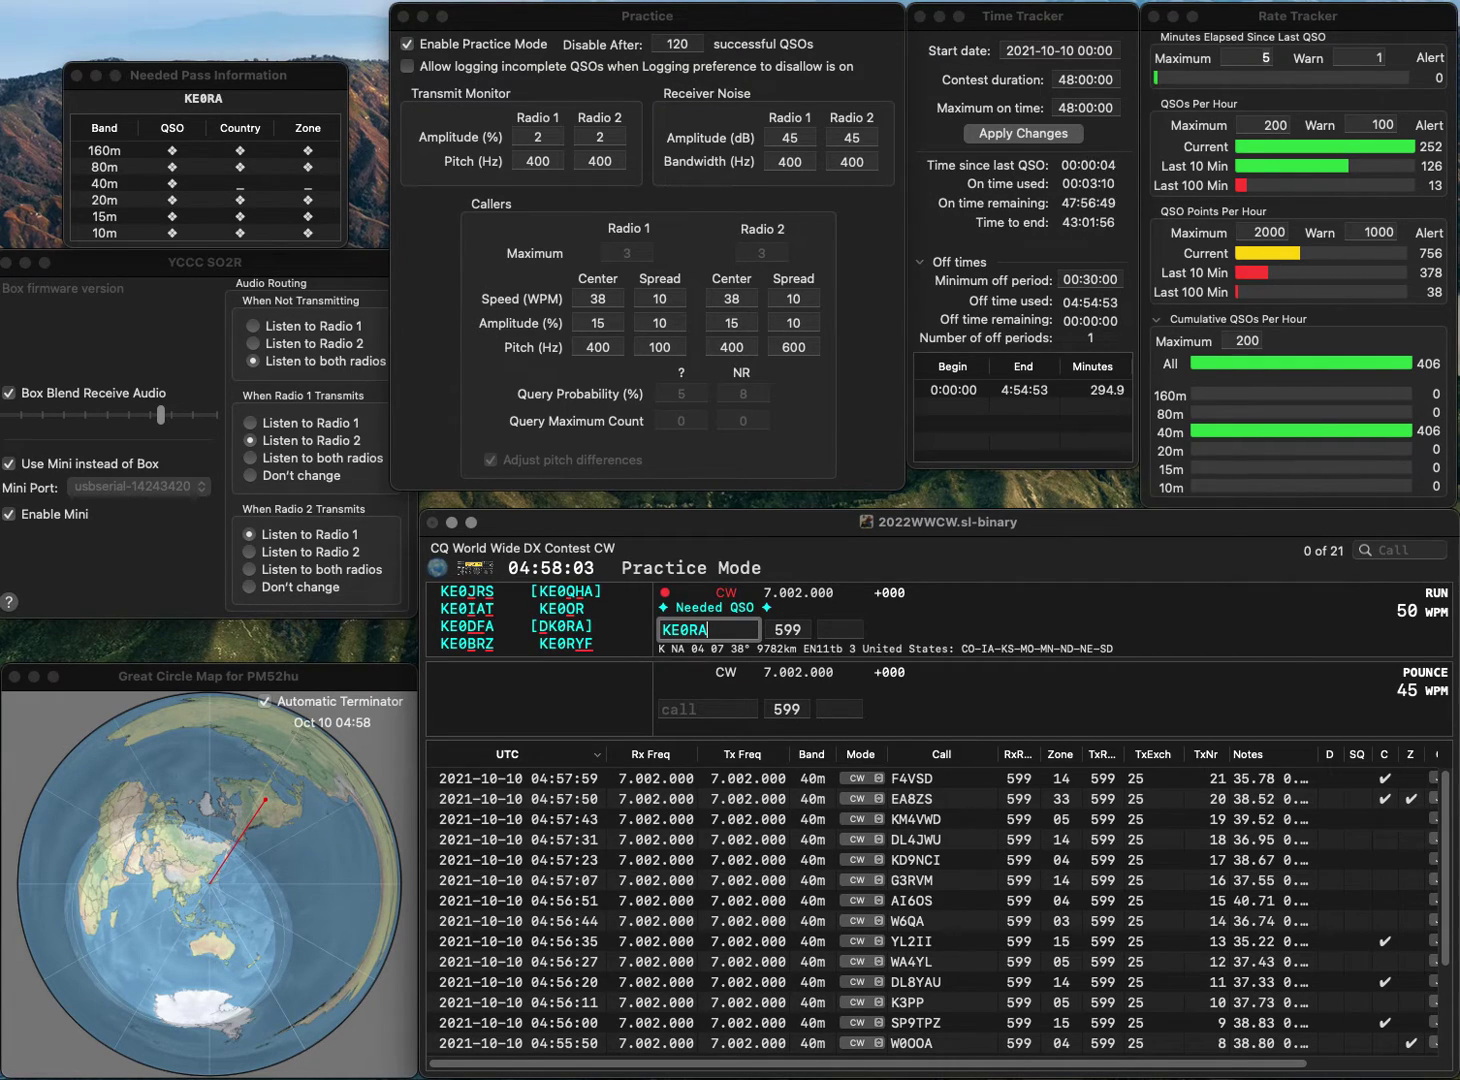
key("BackSpace")
key("BackSpace")
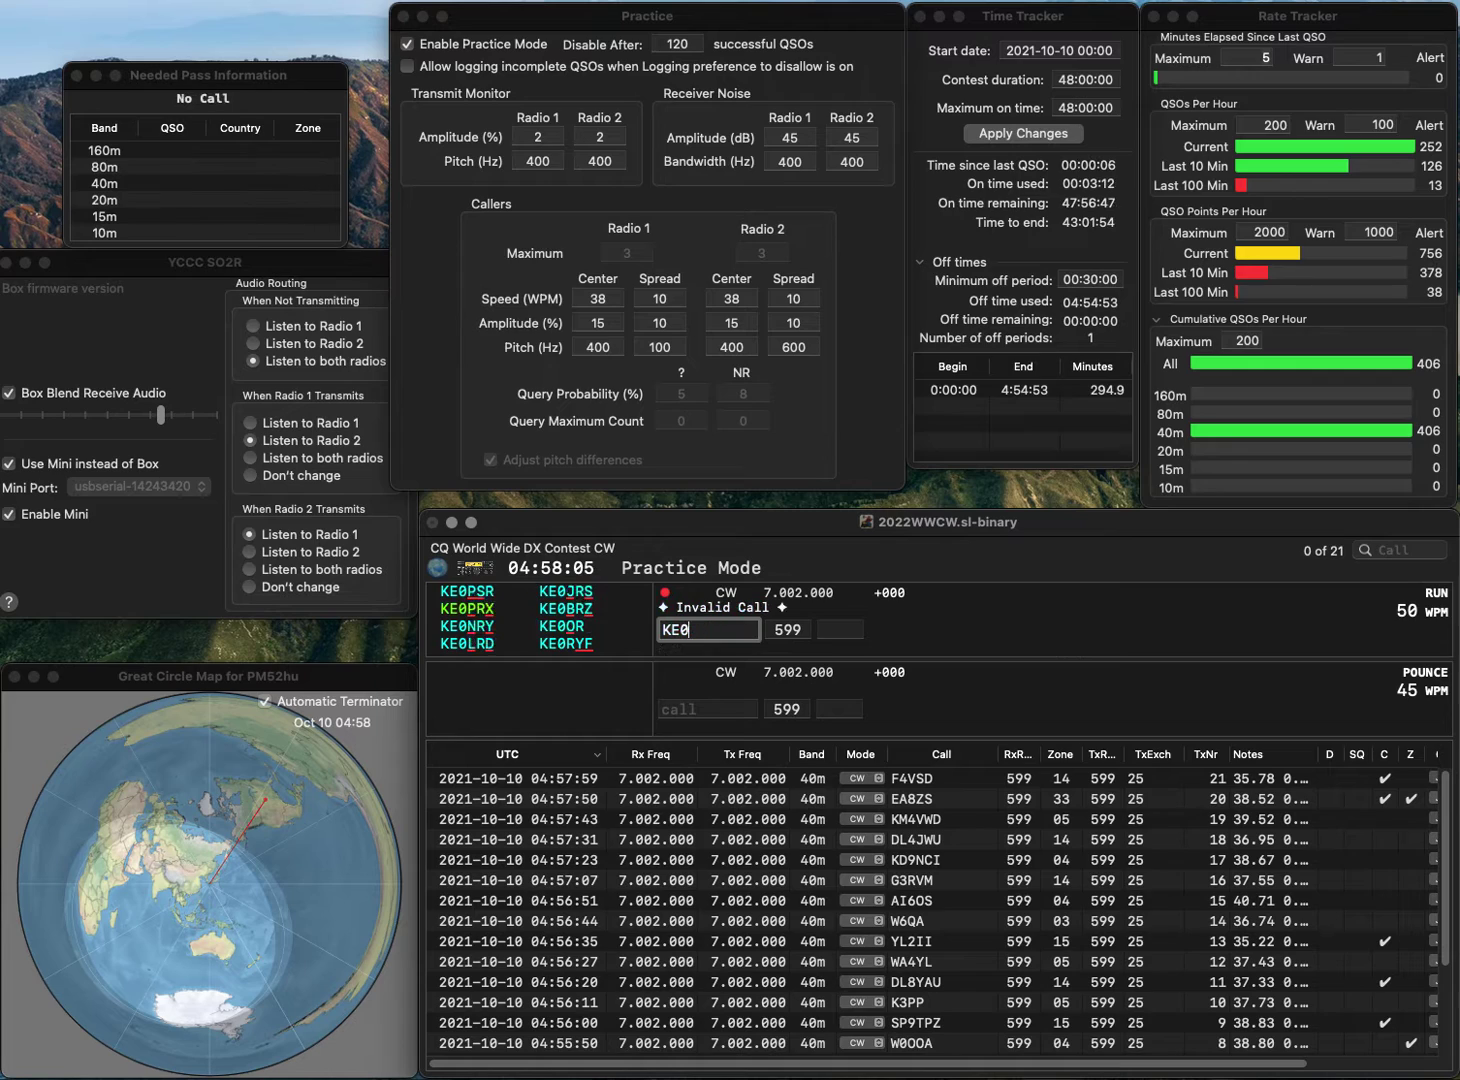
type("LRD")
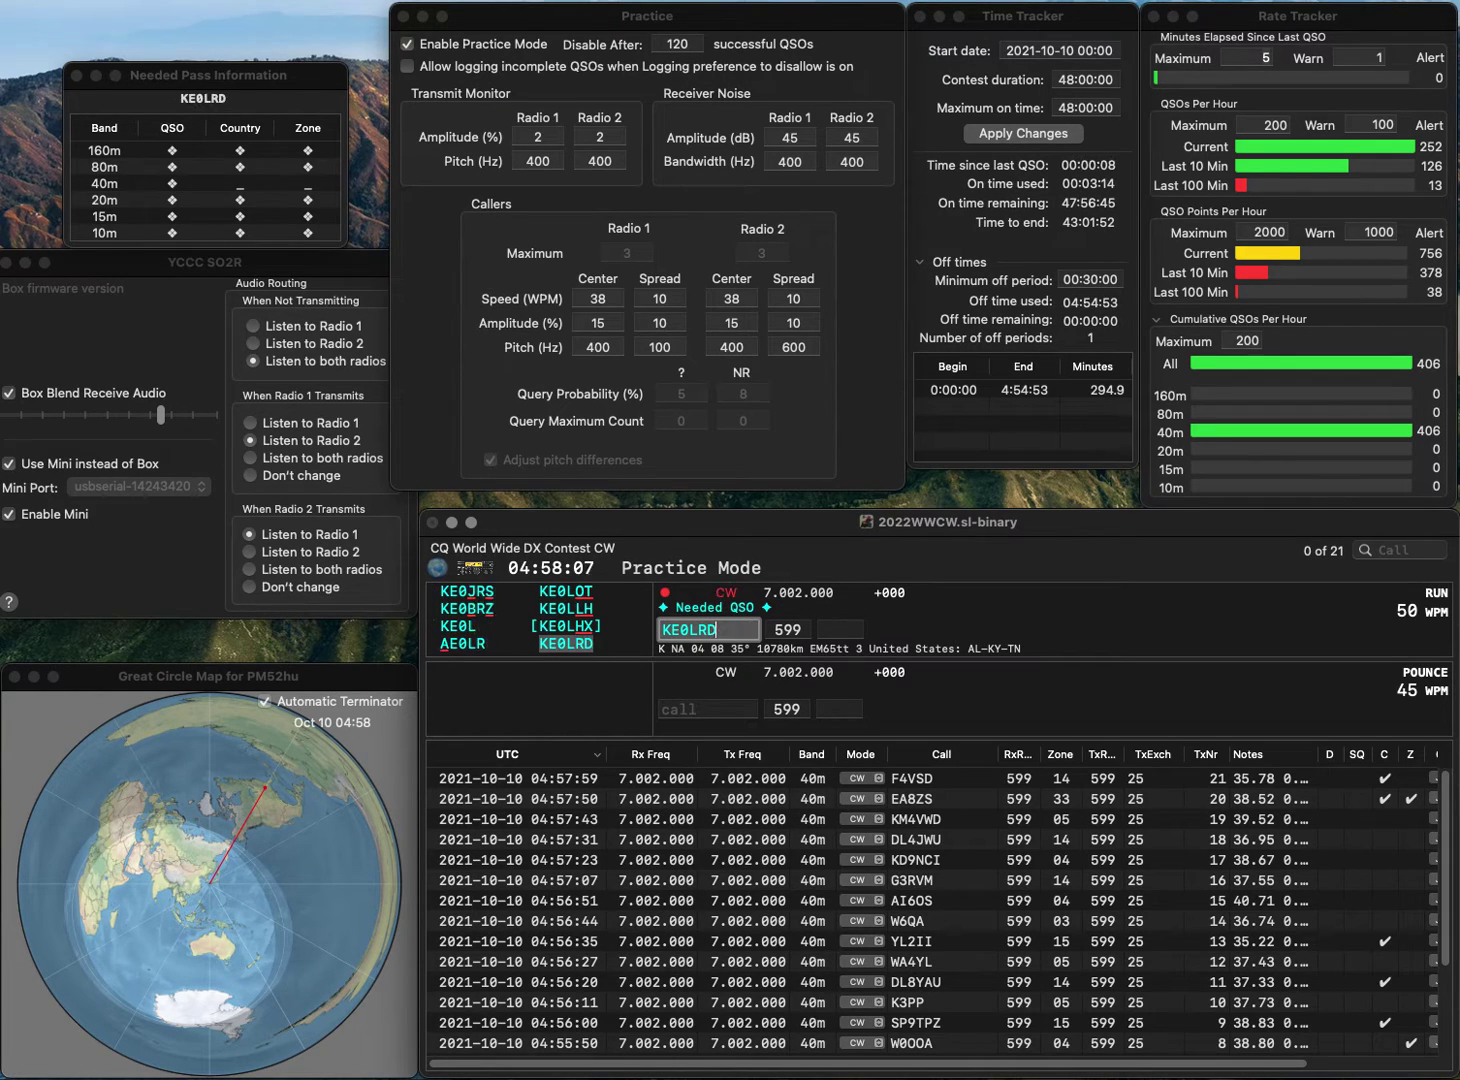
key("Return")
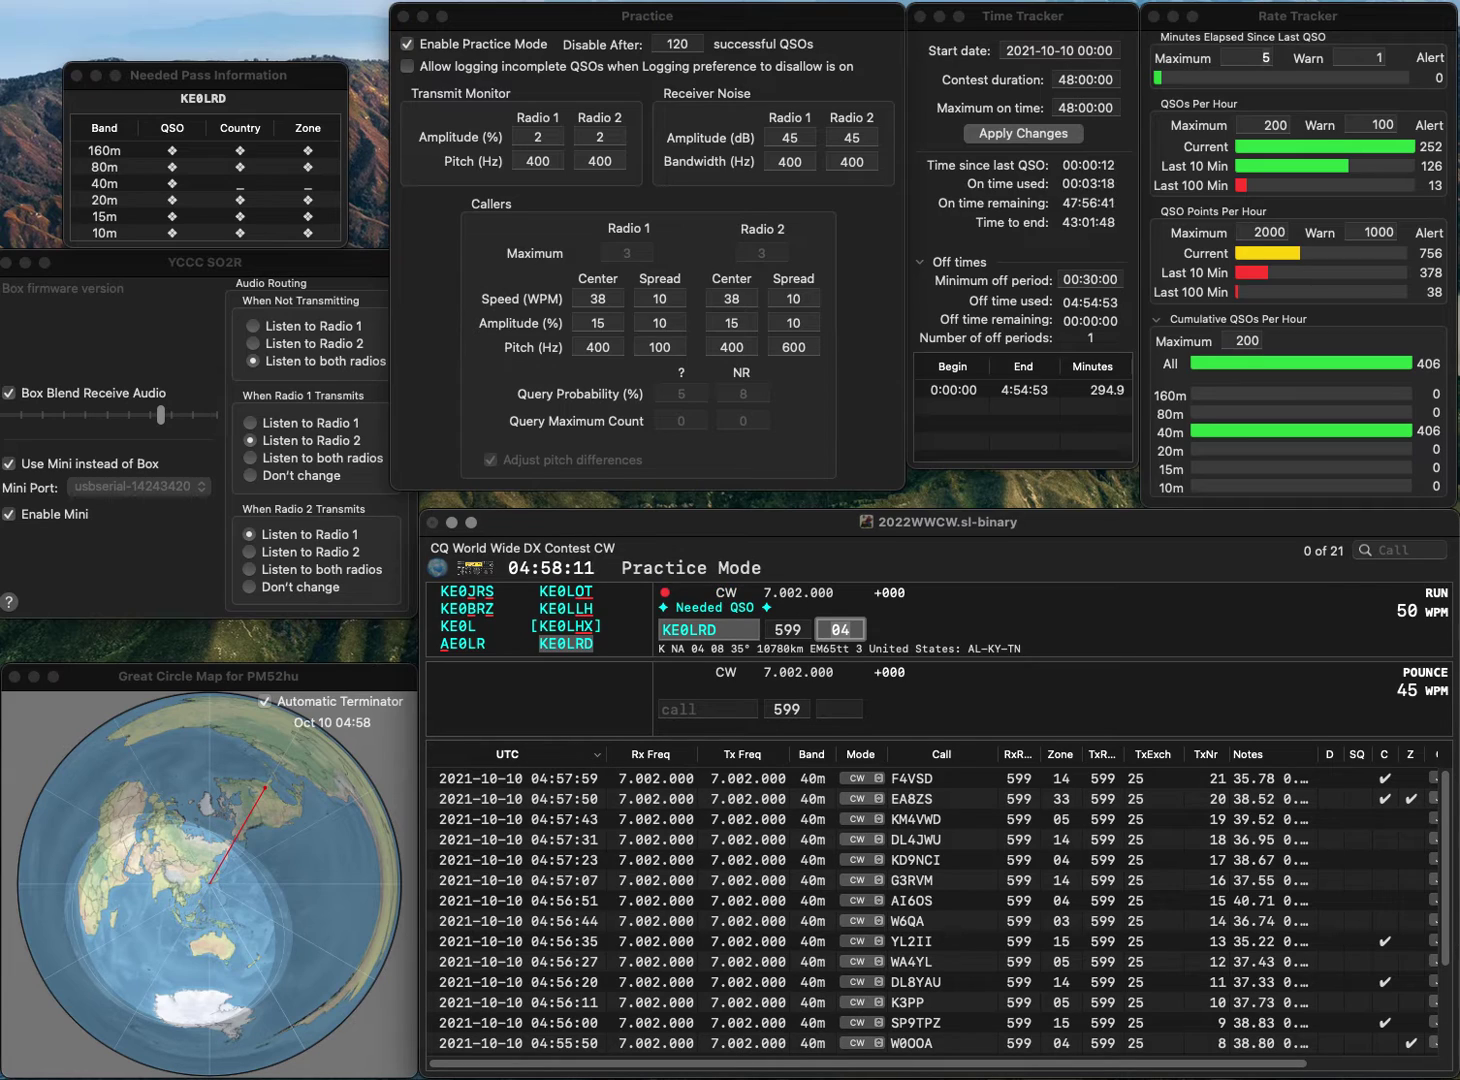
key("Return")
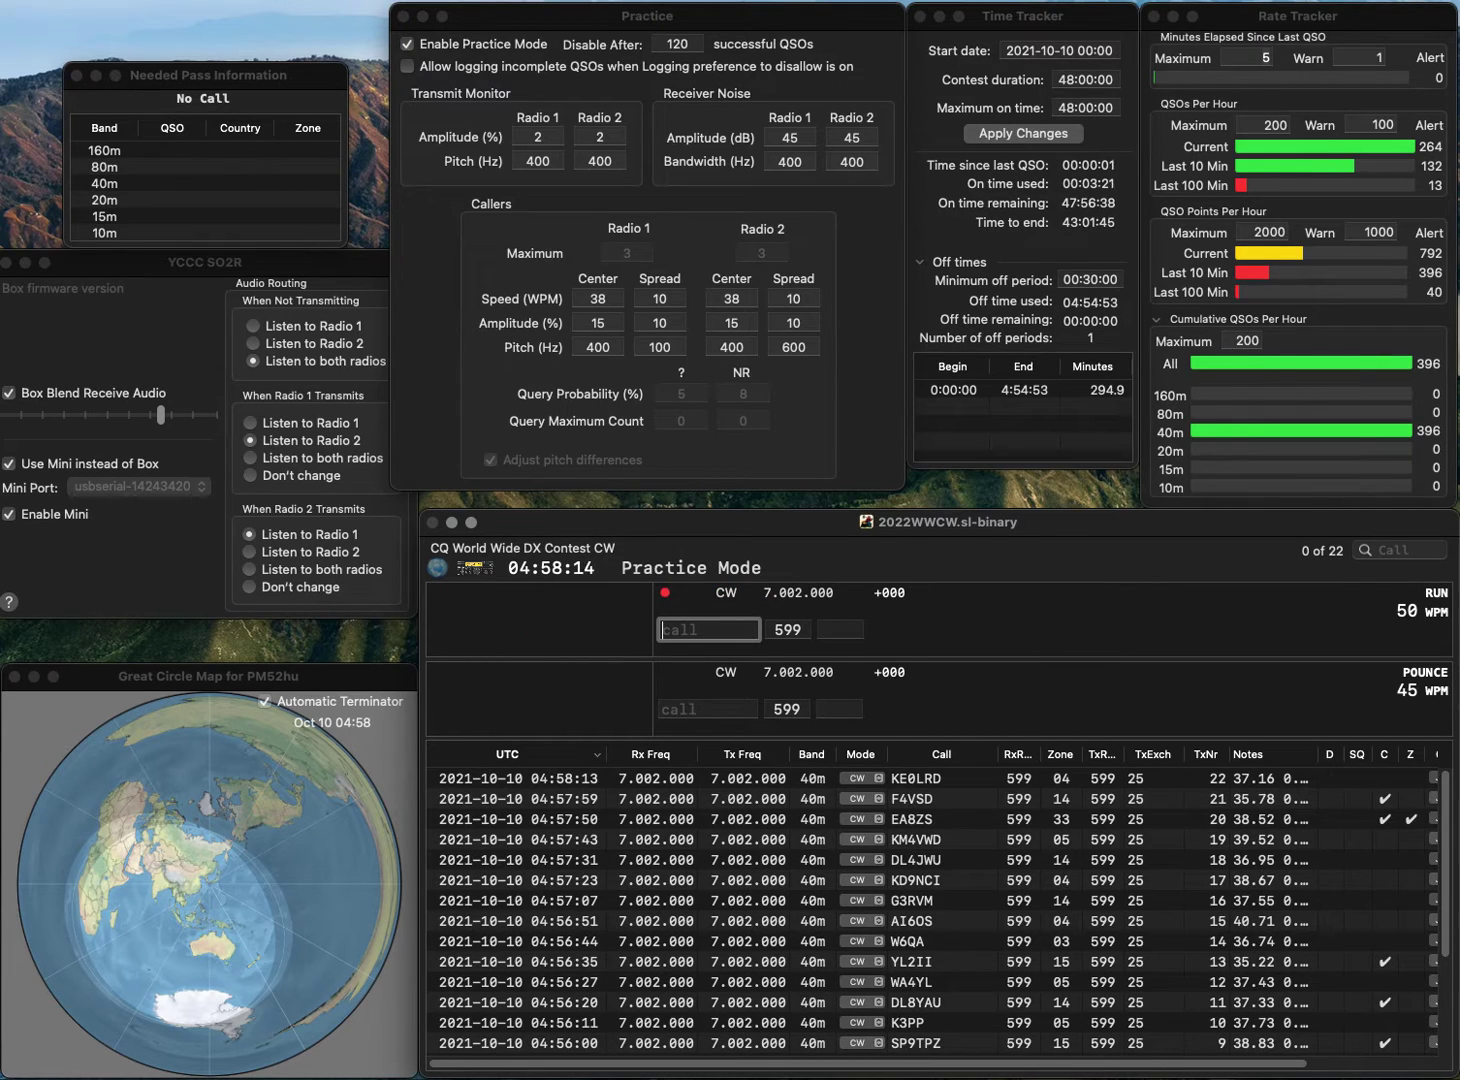
Copy the caller's call as JR2UQU and log the run-radio contact in zone 25 with report 599.
type("JRF")
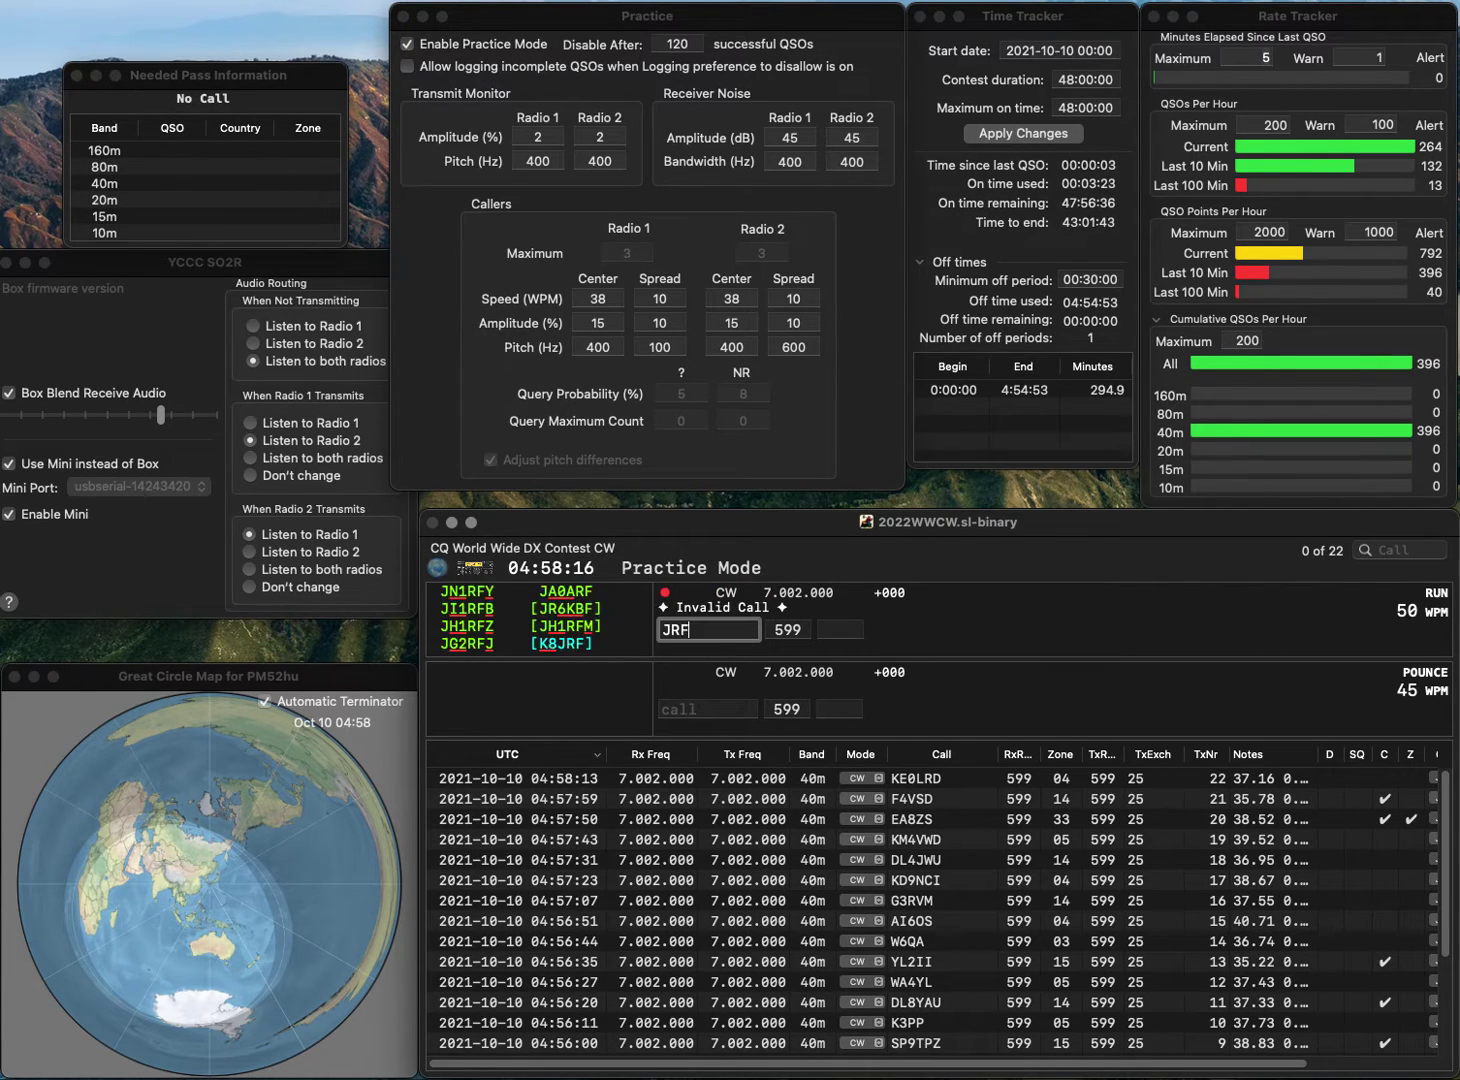
type("U")
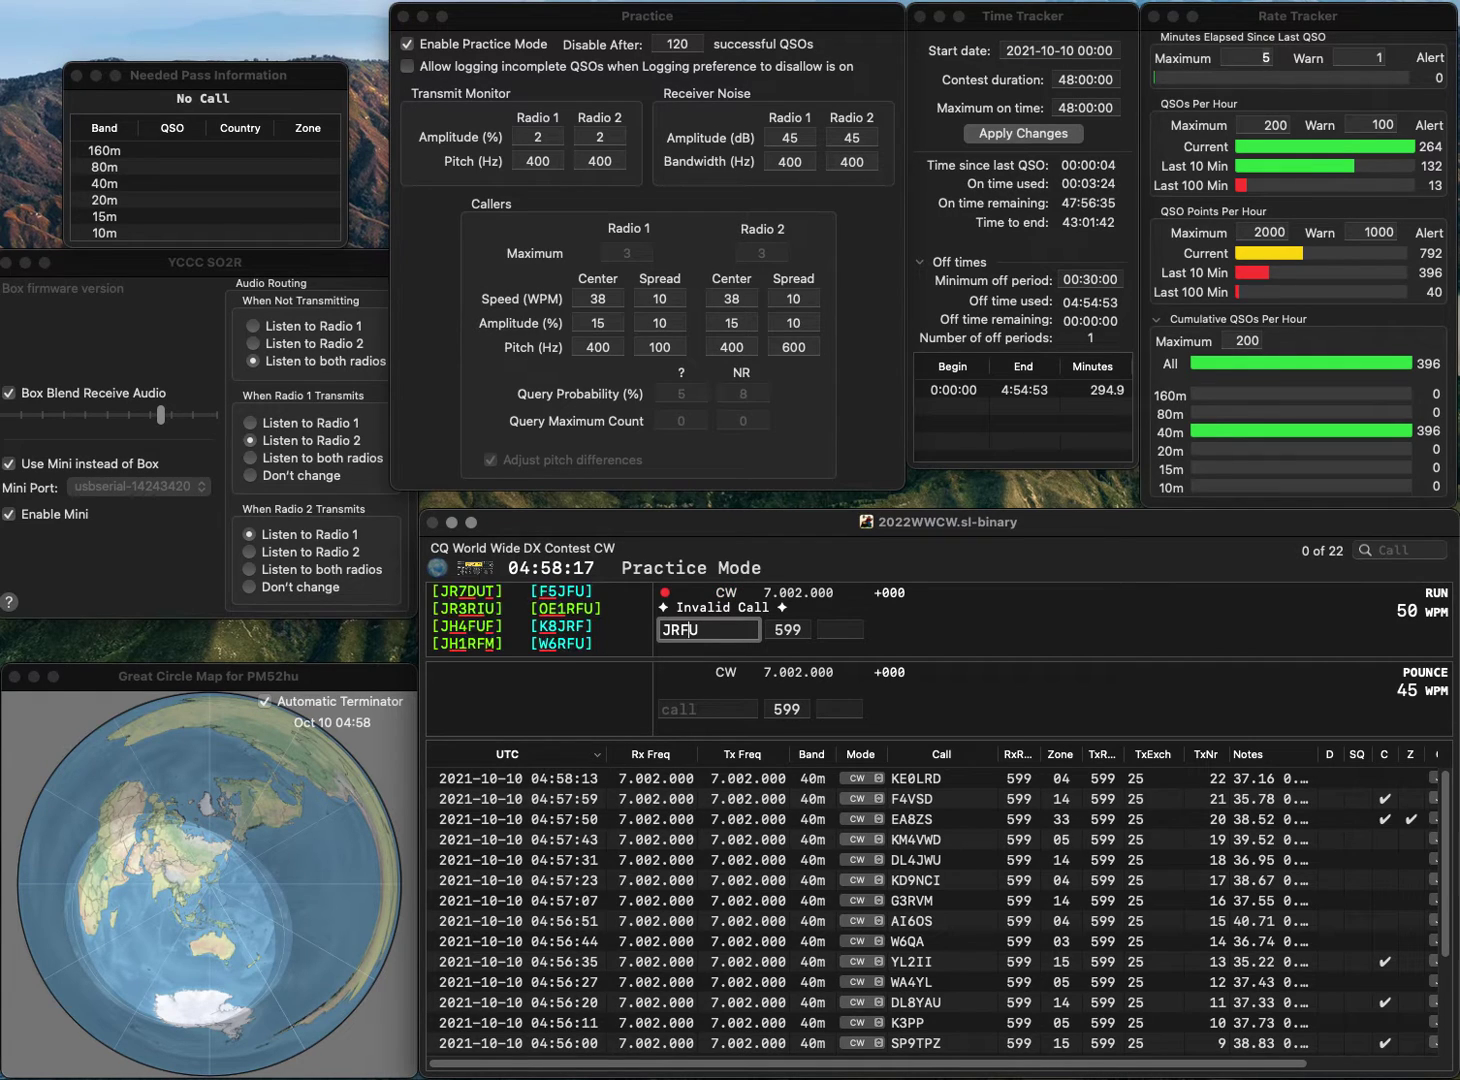
key("Left")
key("Left")
type("2")
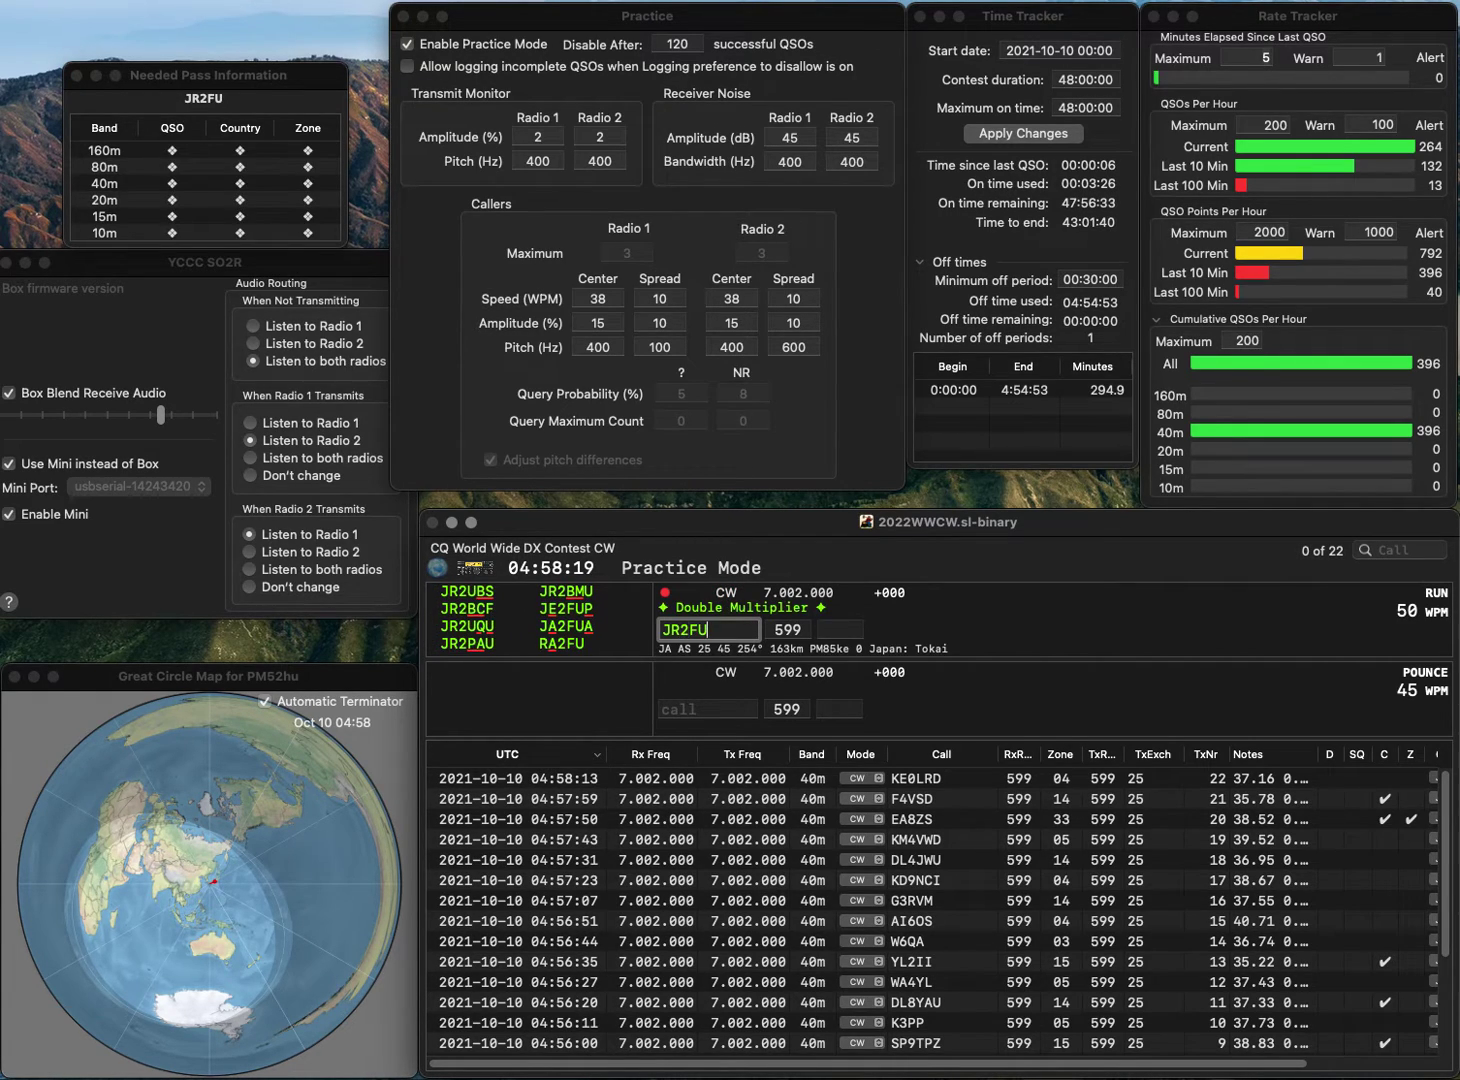
key("Left")
type("Q")
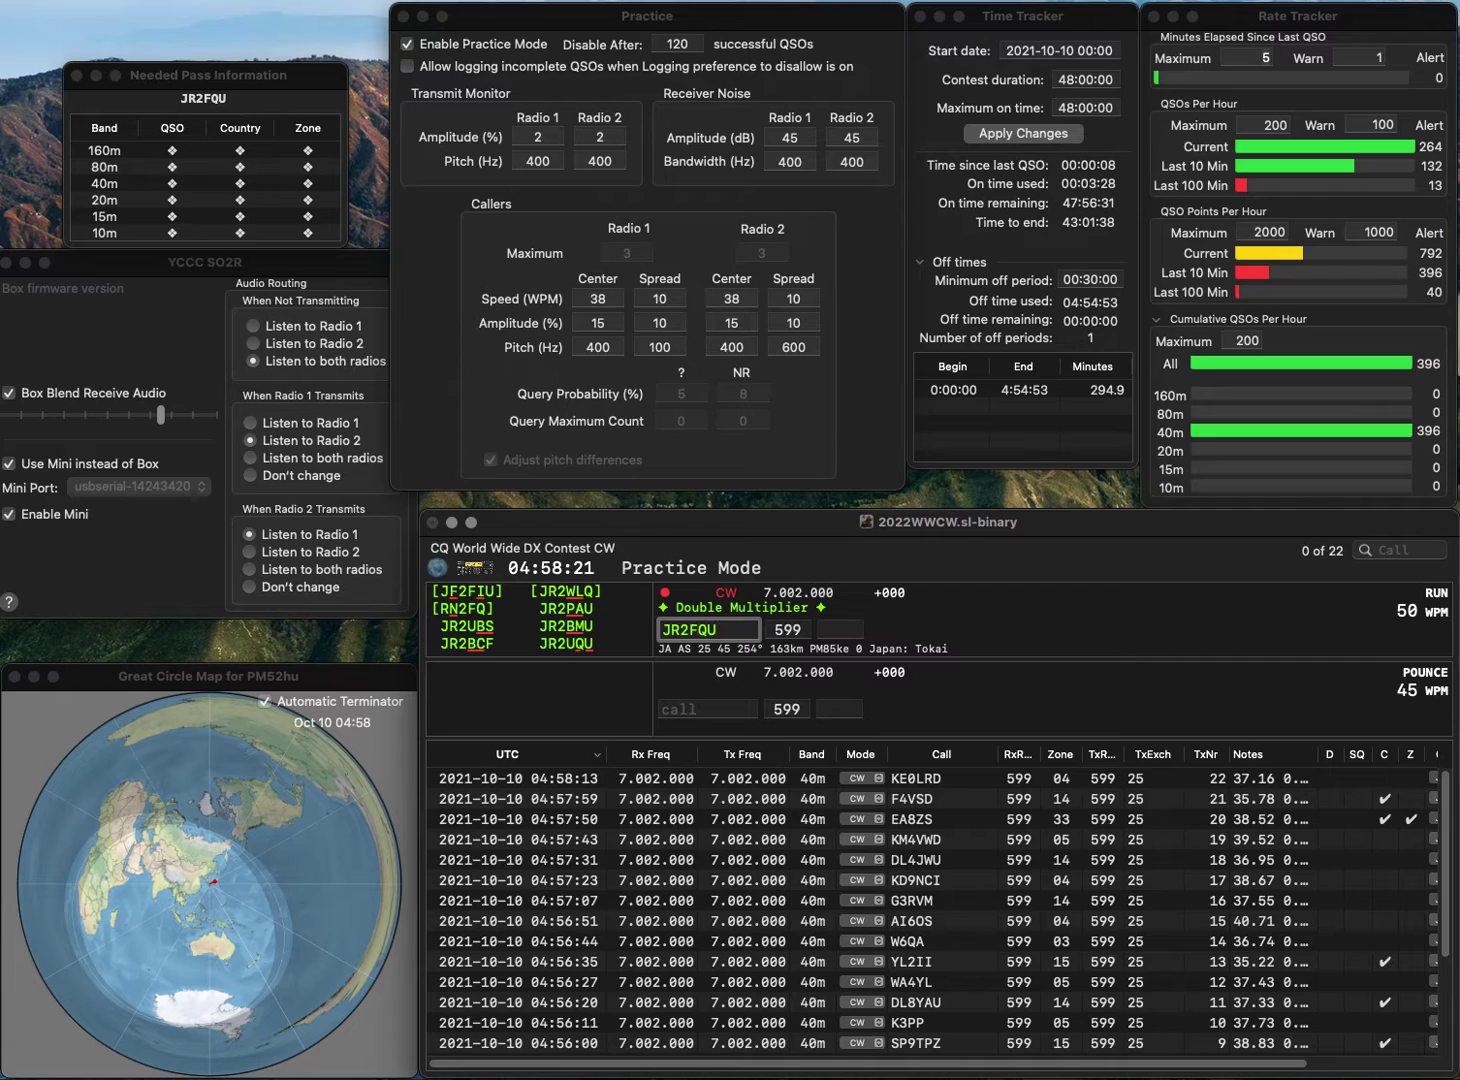
key("Left")
key("Left")
key("Delete")
type("U")
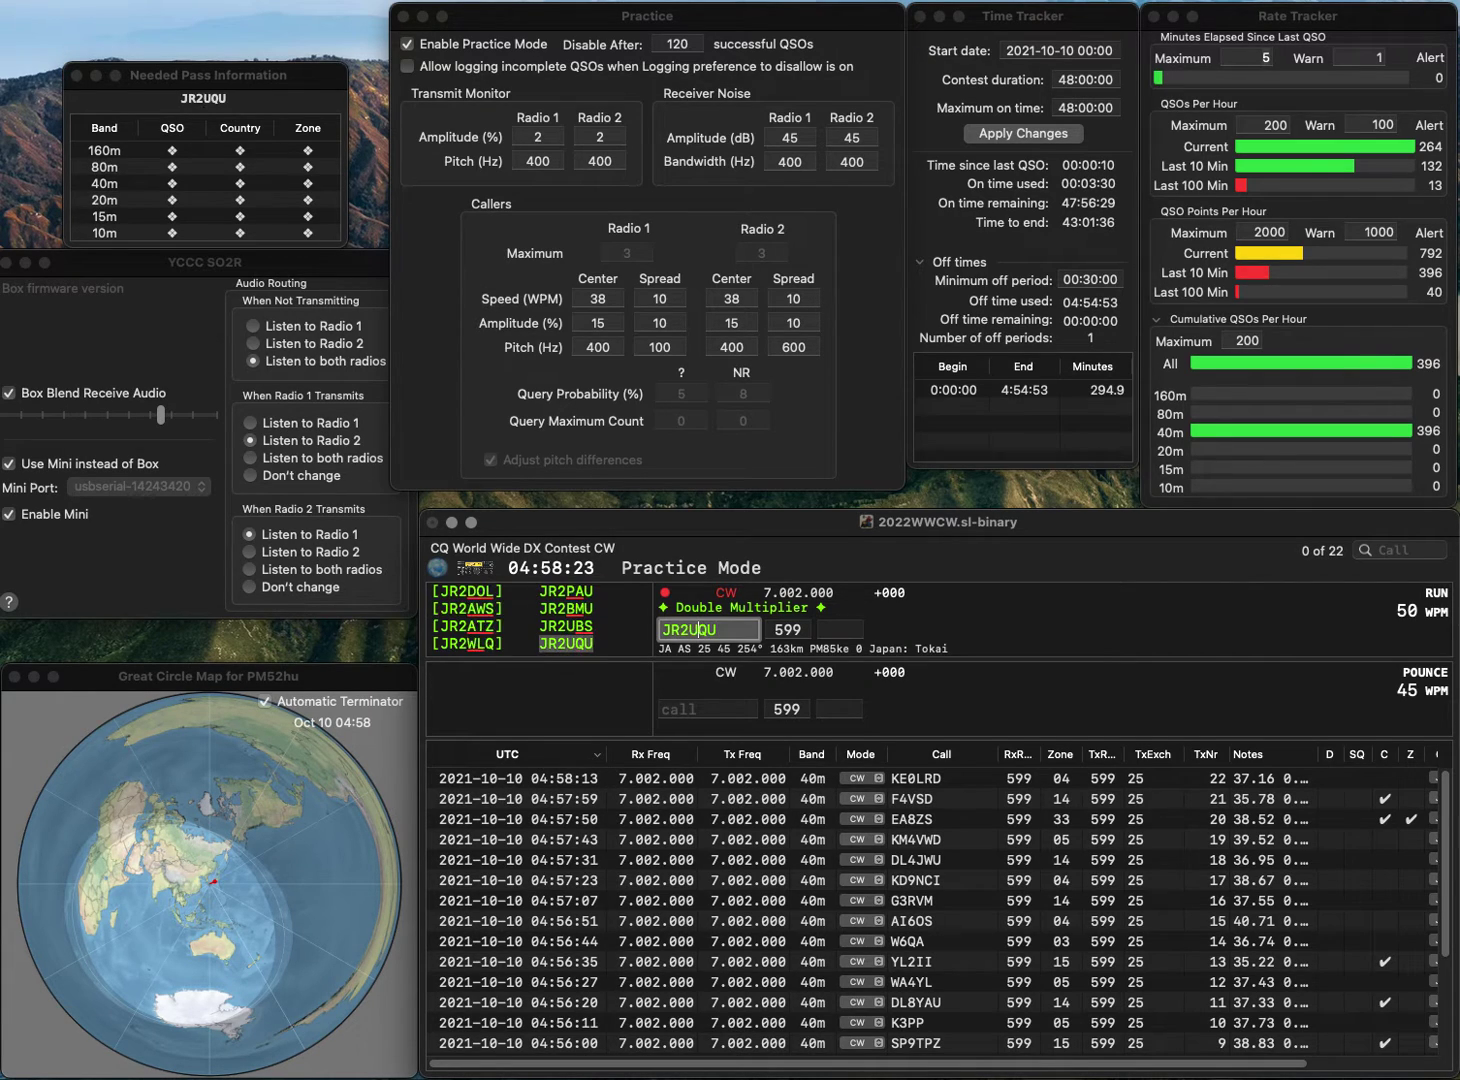
key("space")
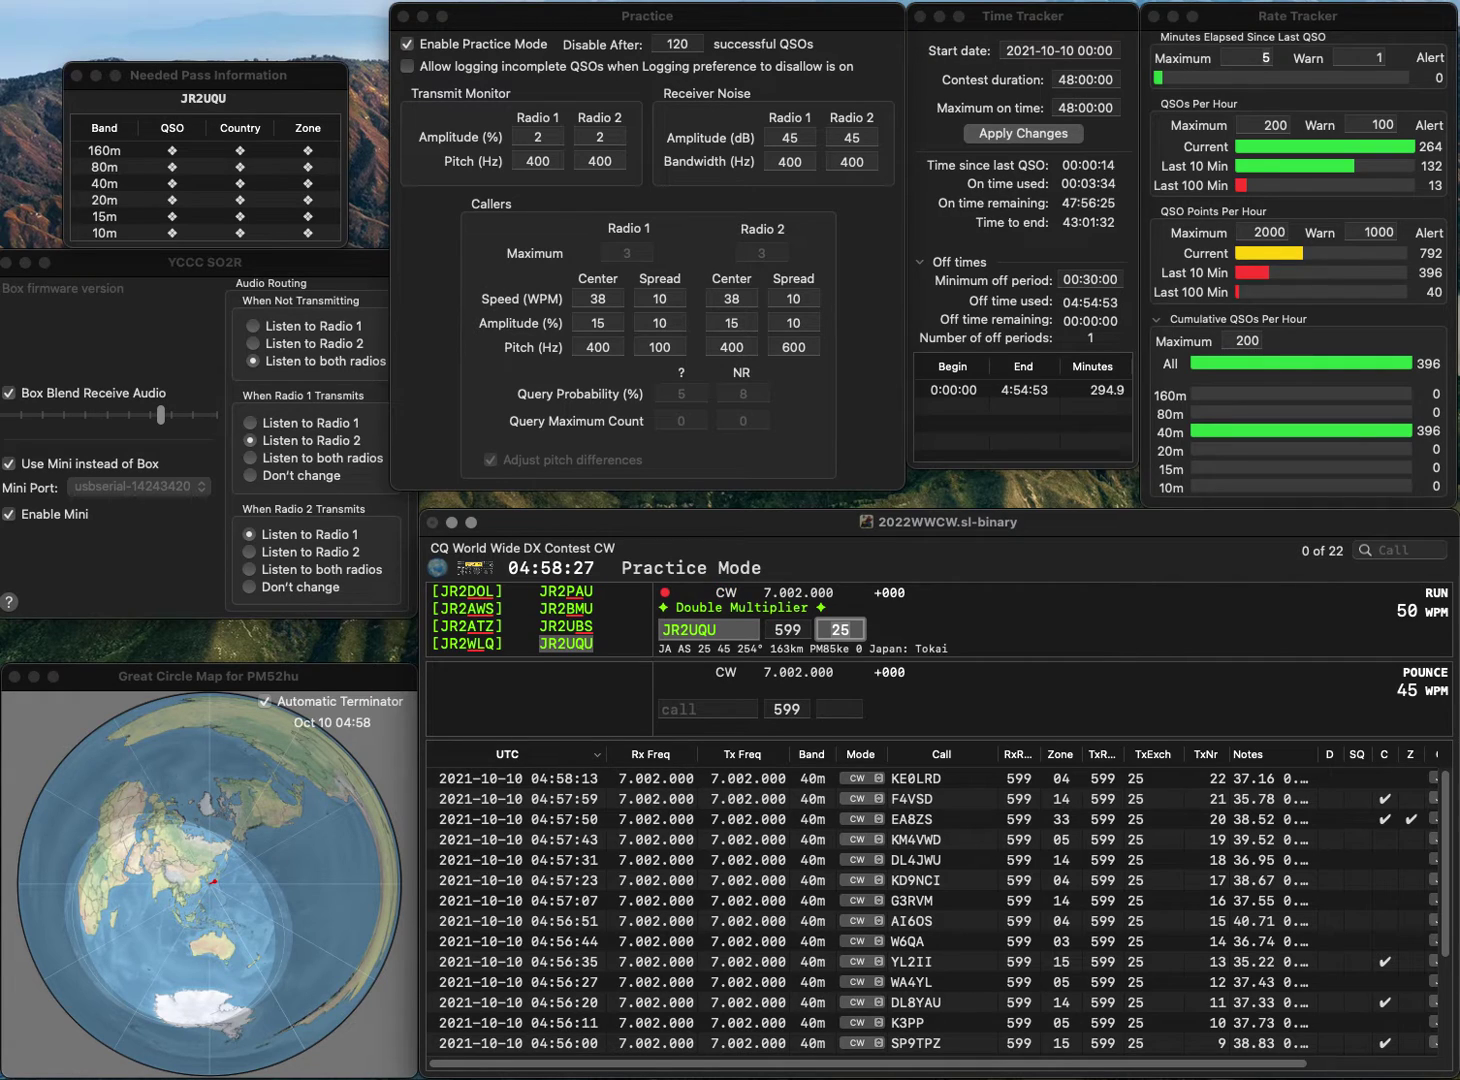
key("Return")
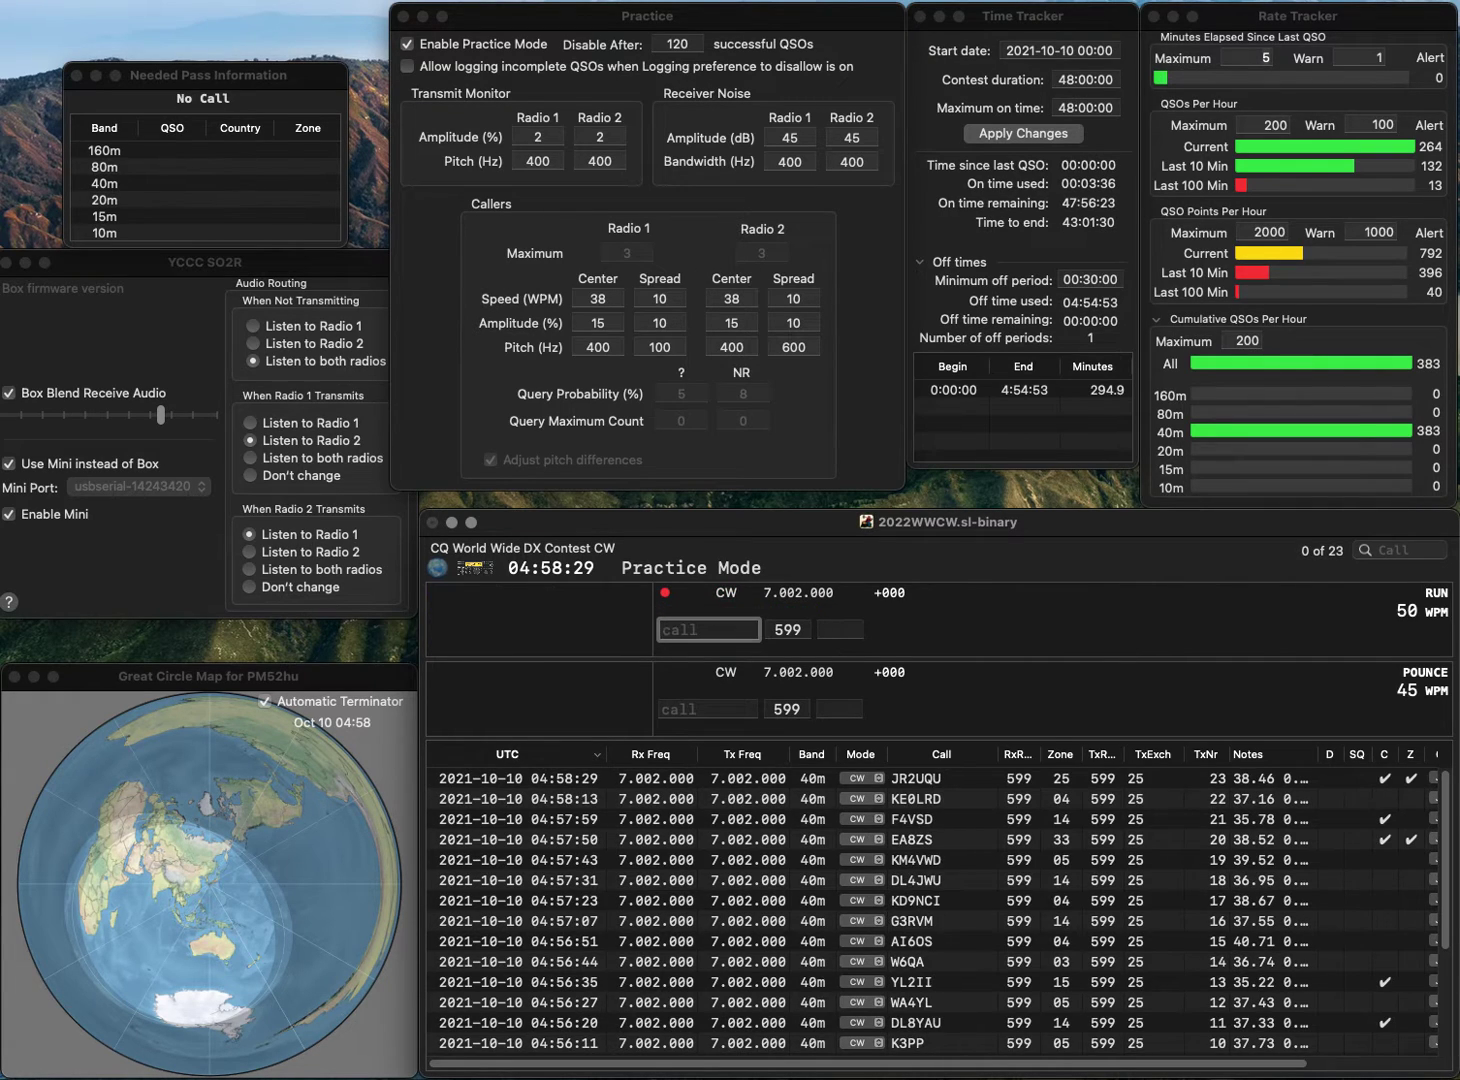
type("VE3SD")
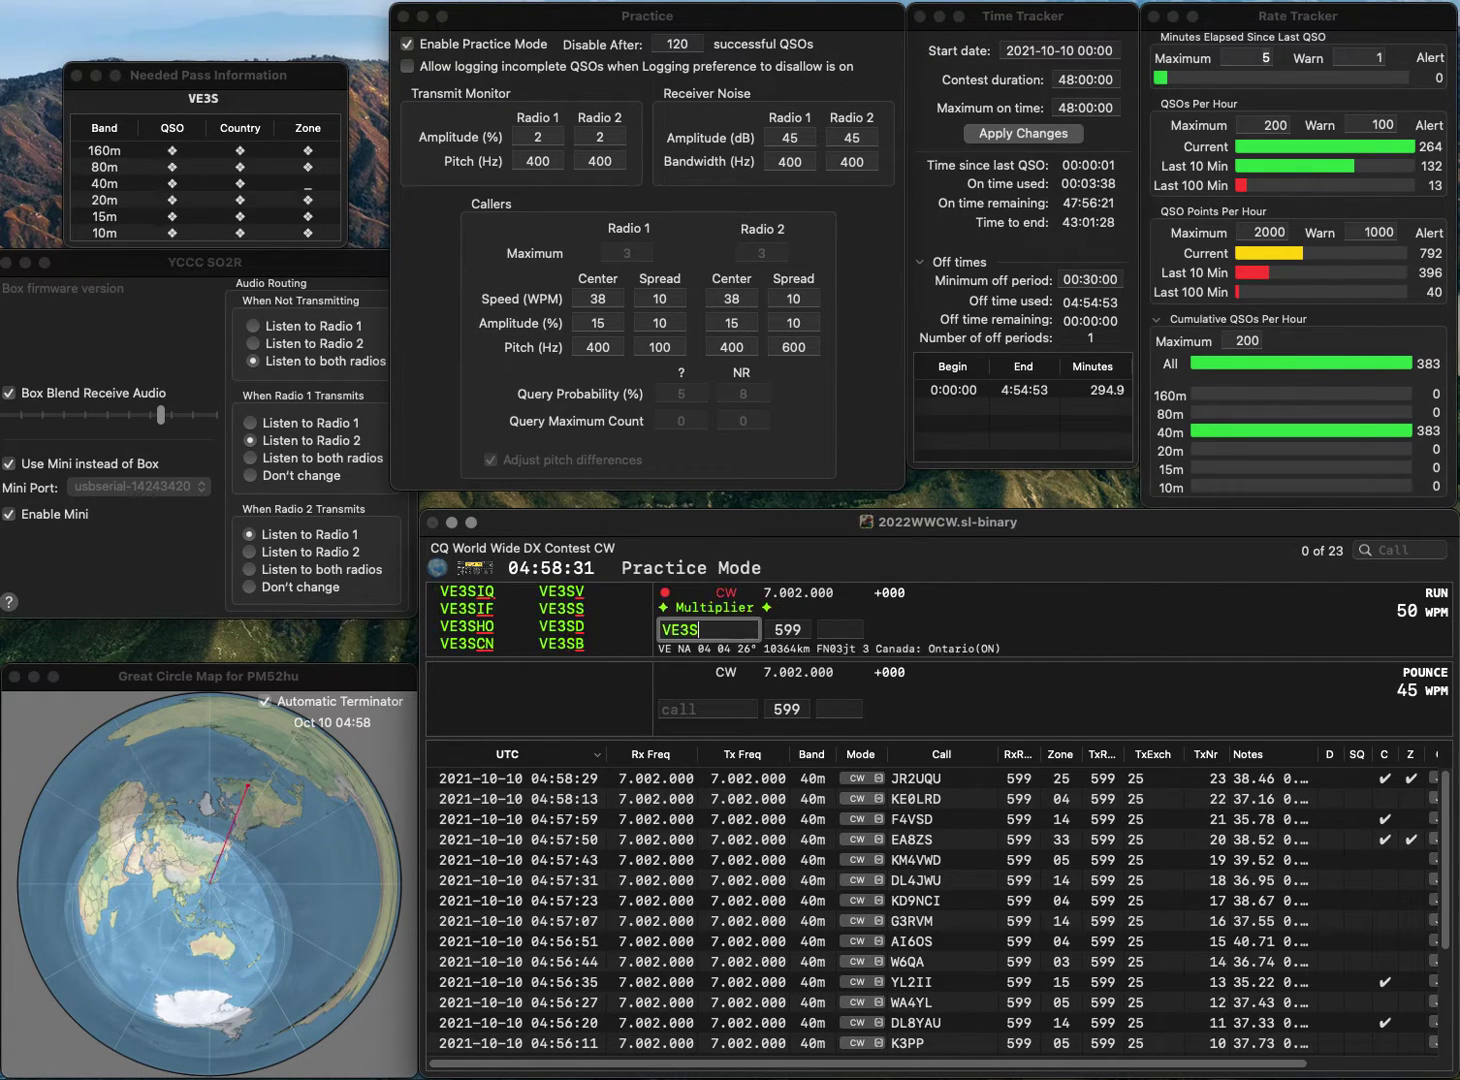
key("space")
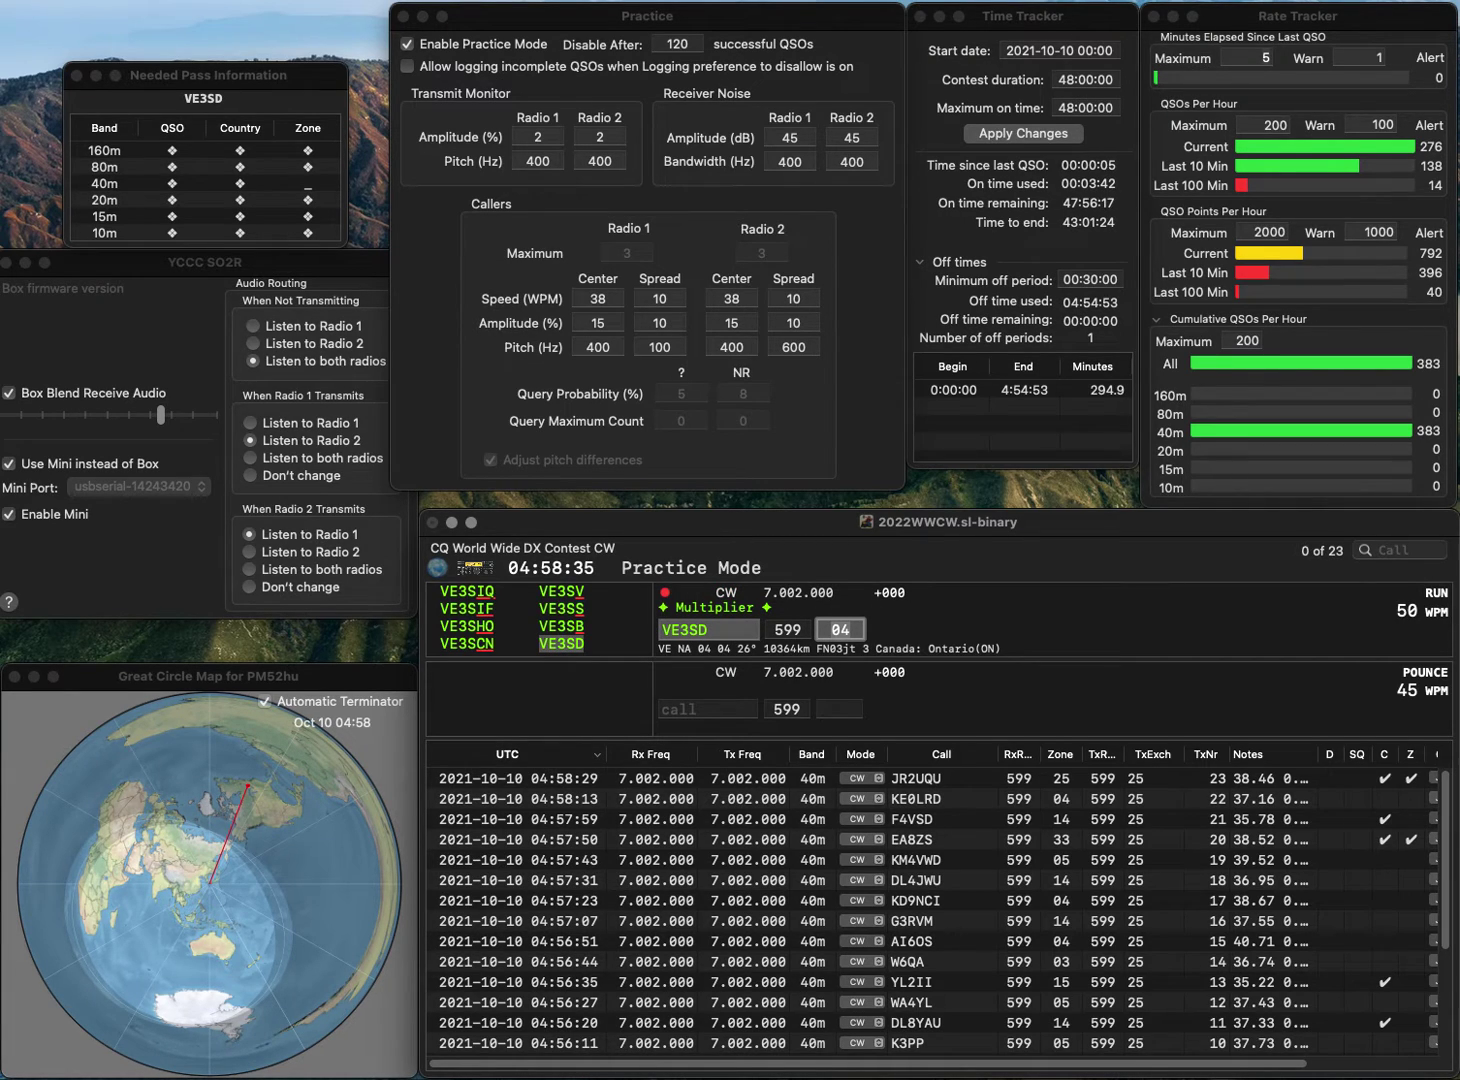
key("Return")
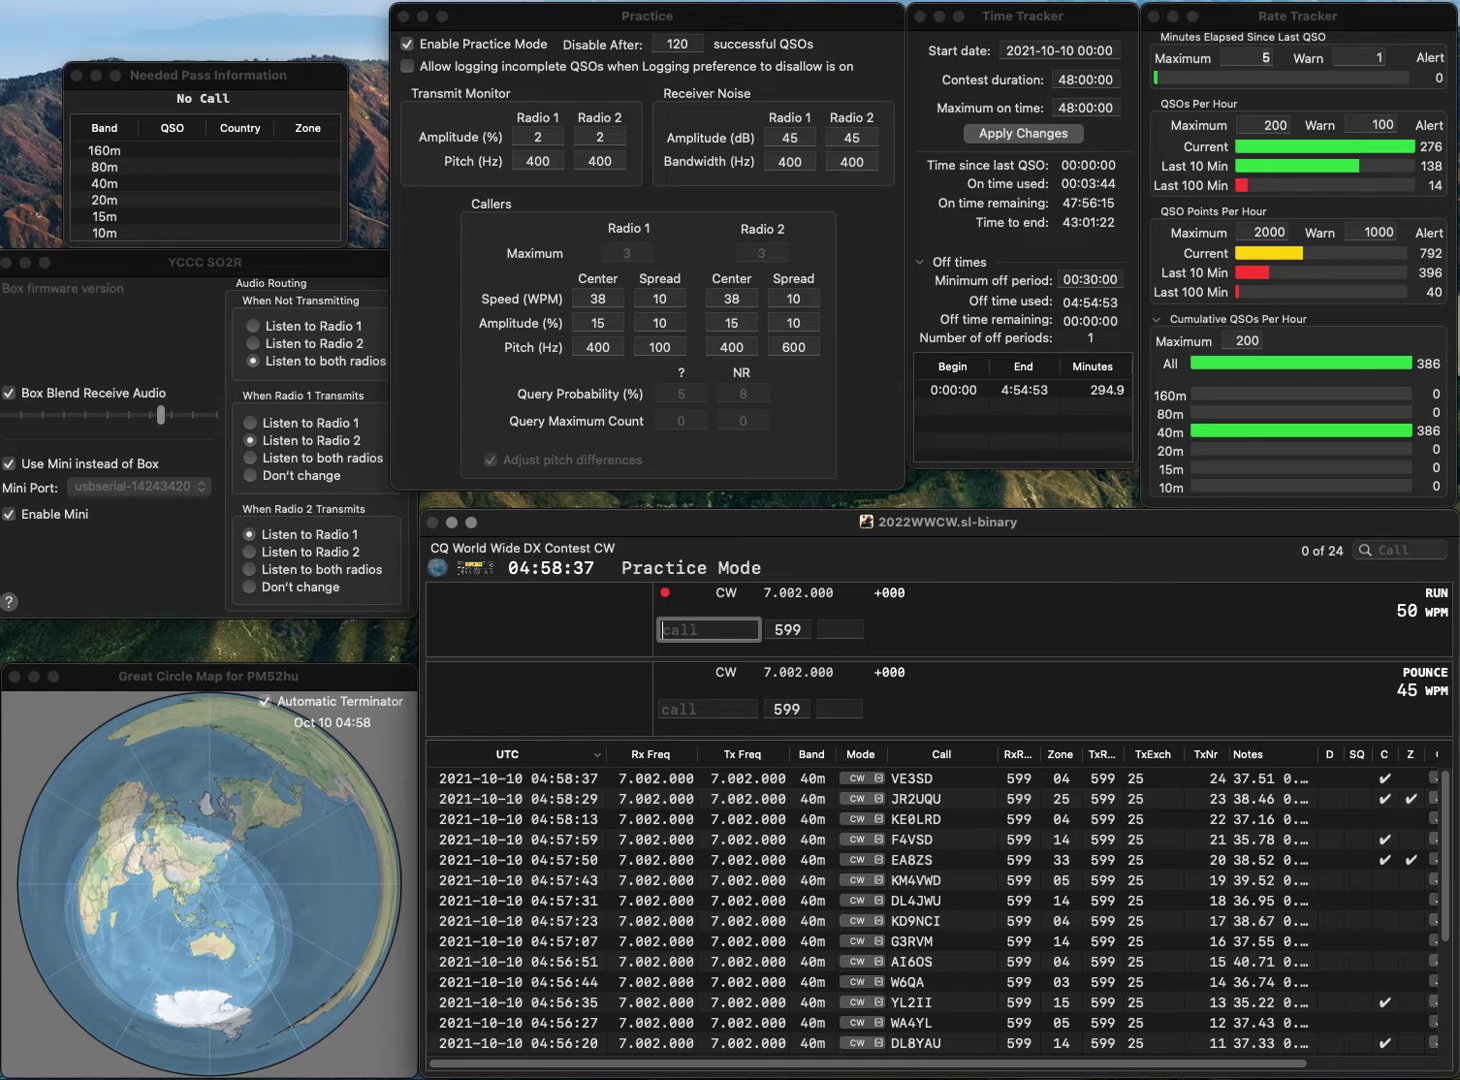
type("FD")
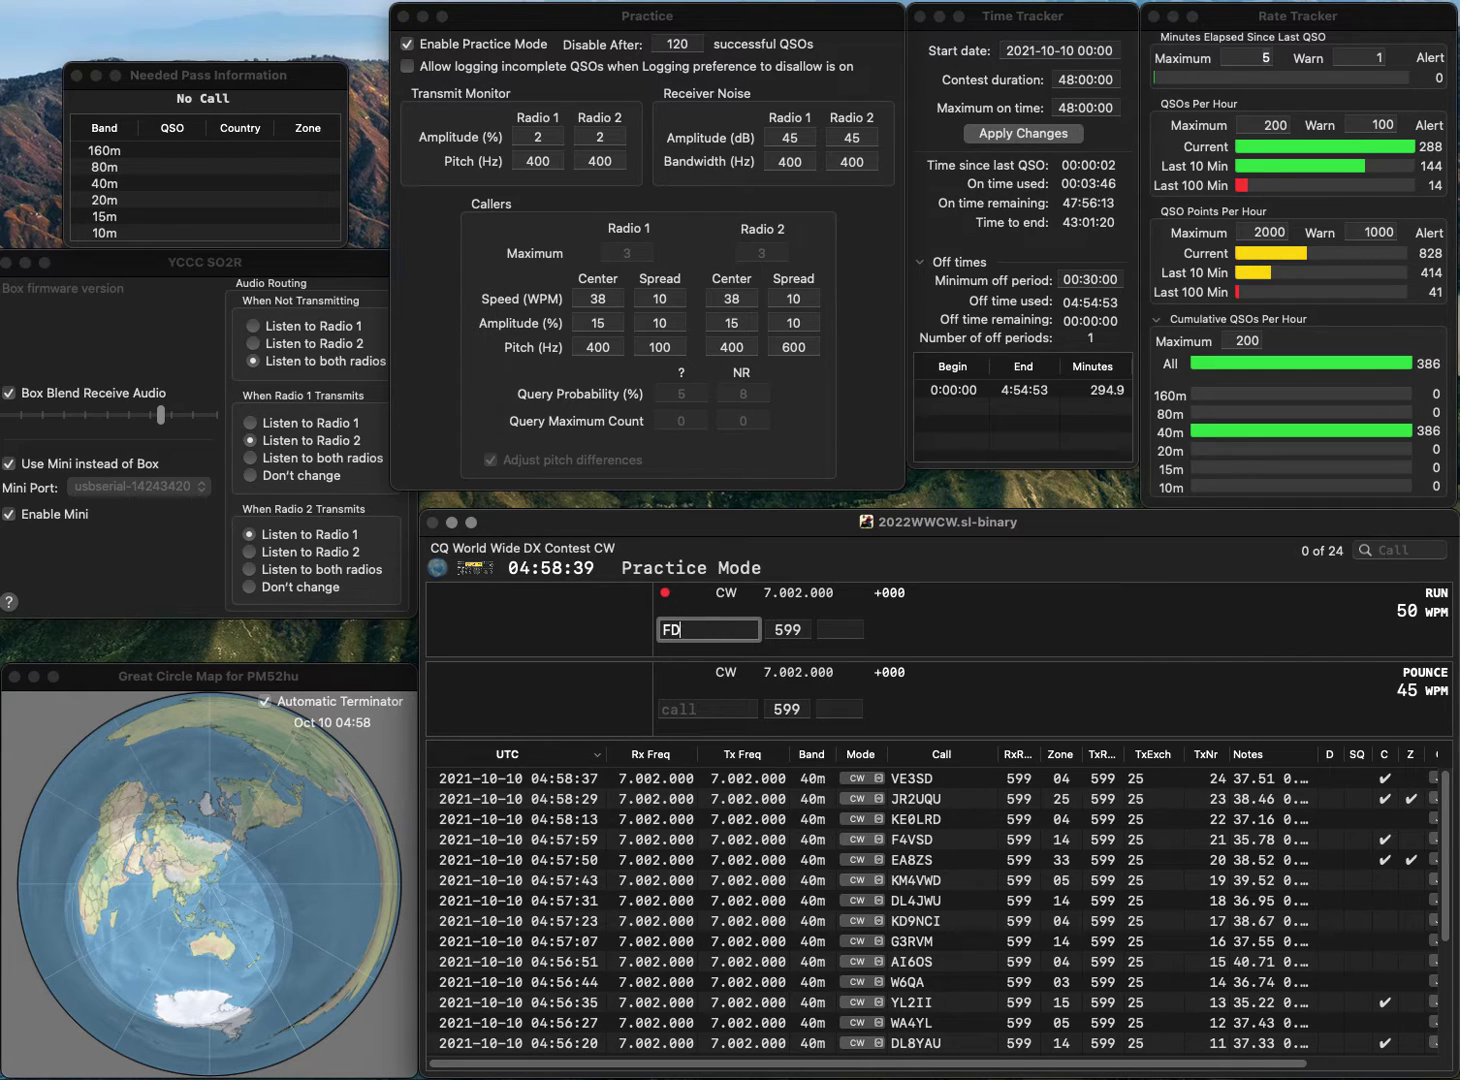
type("Q")
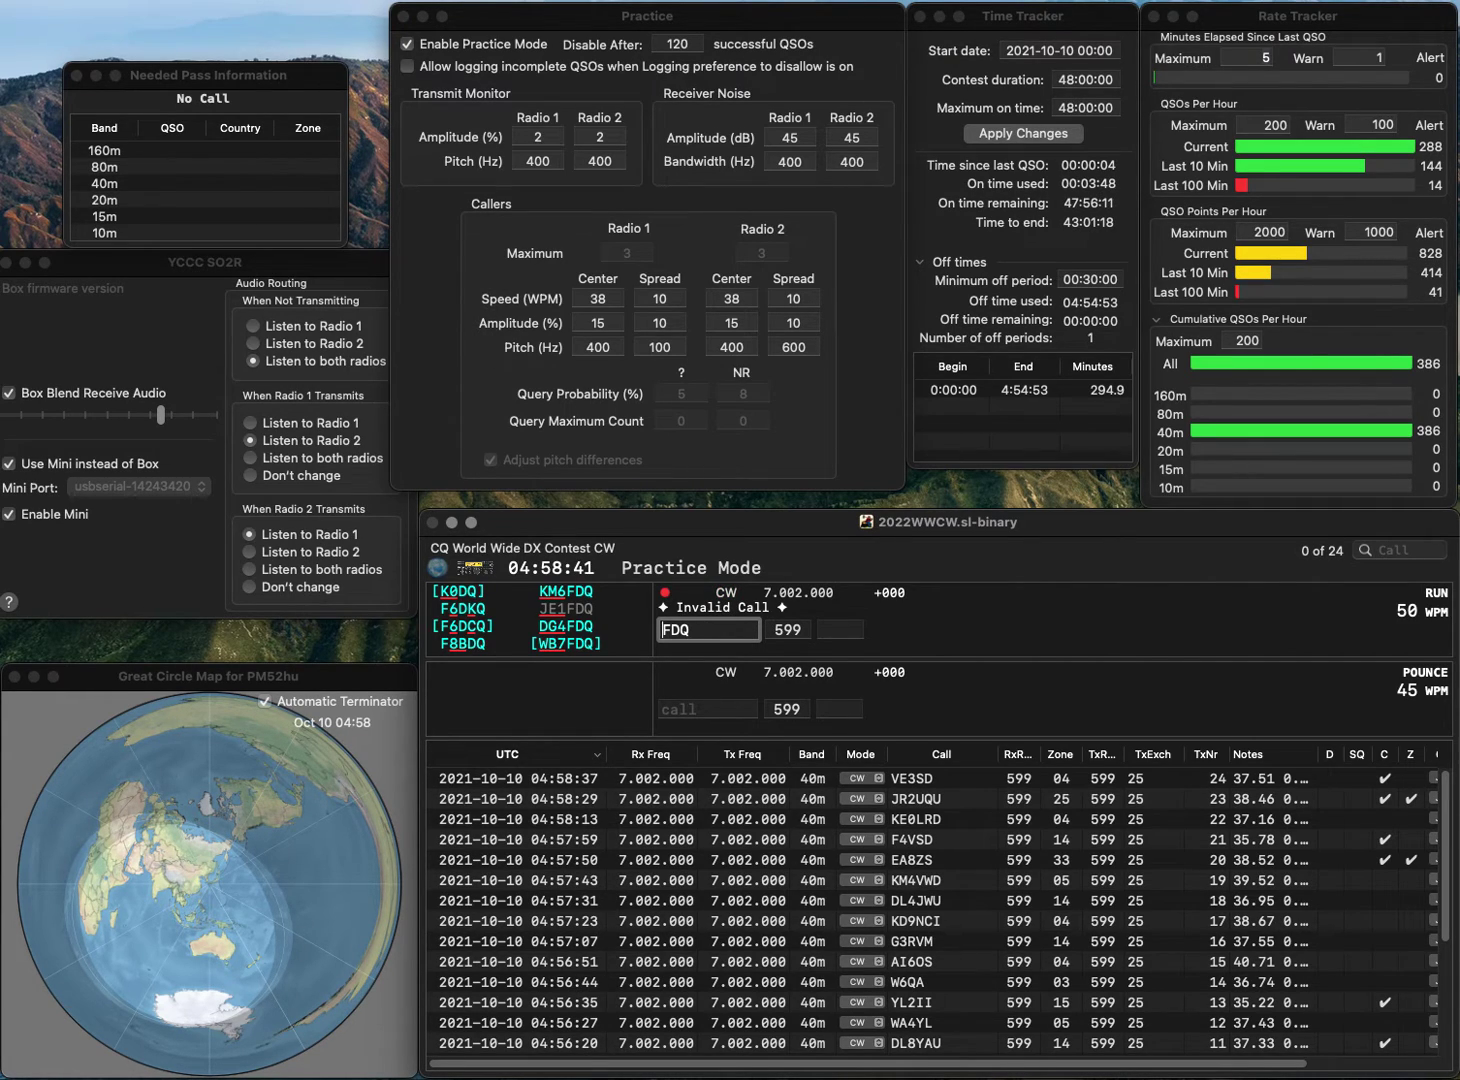
left_click(662, 629)
type("WJE1")
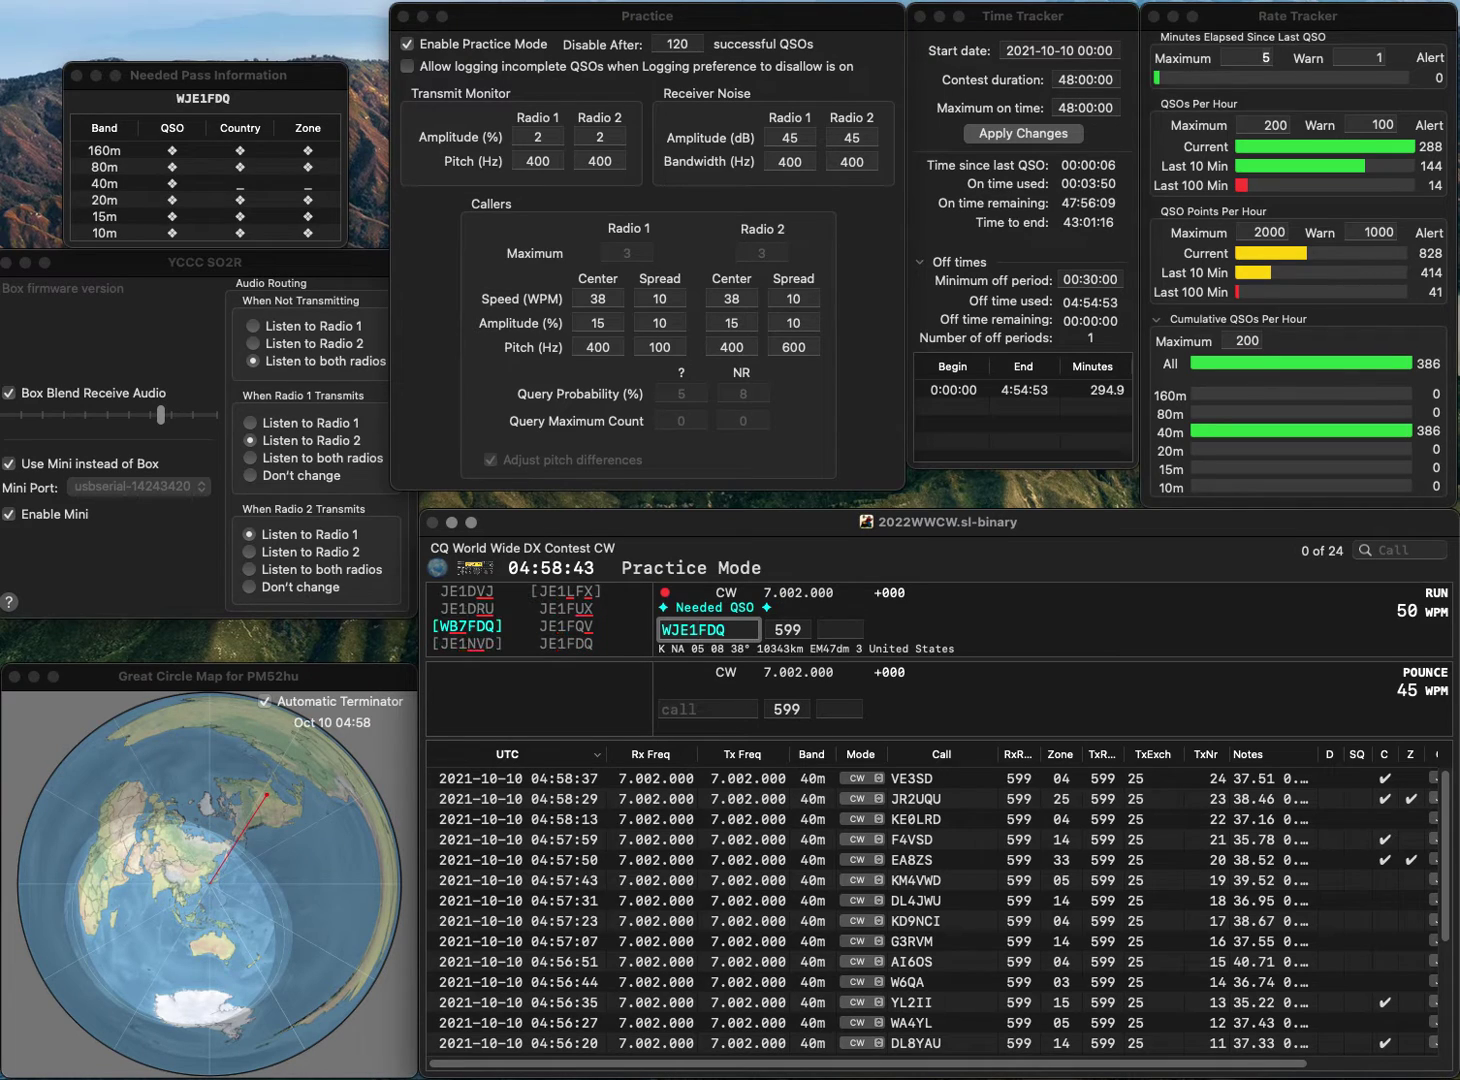
key("super+Left")
key("Delete")
key("Return")
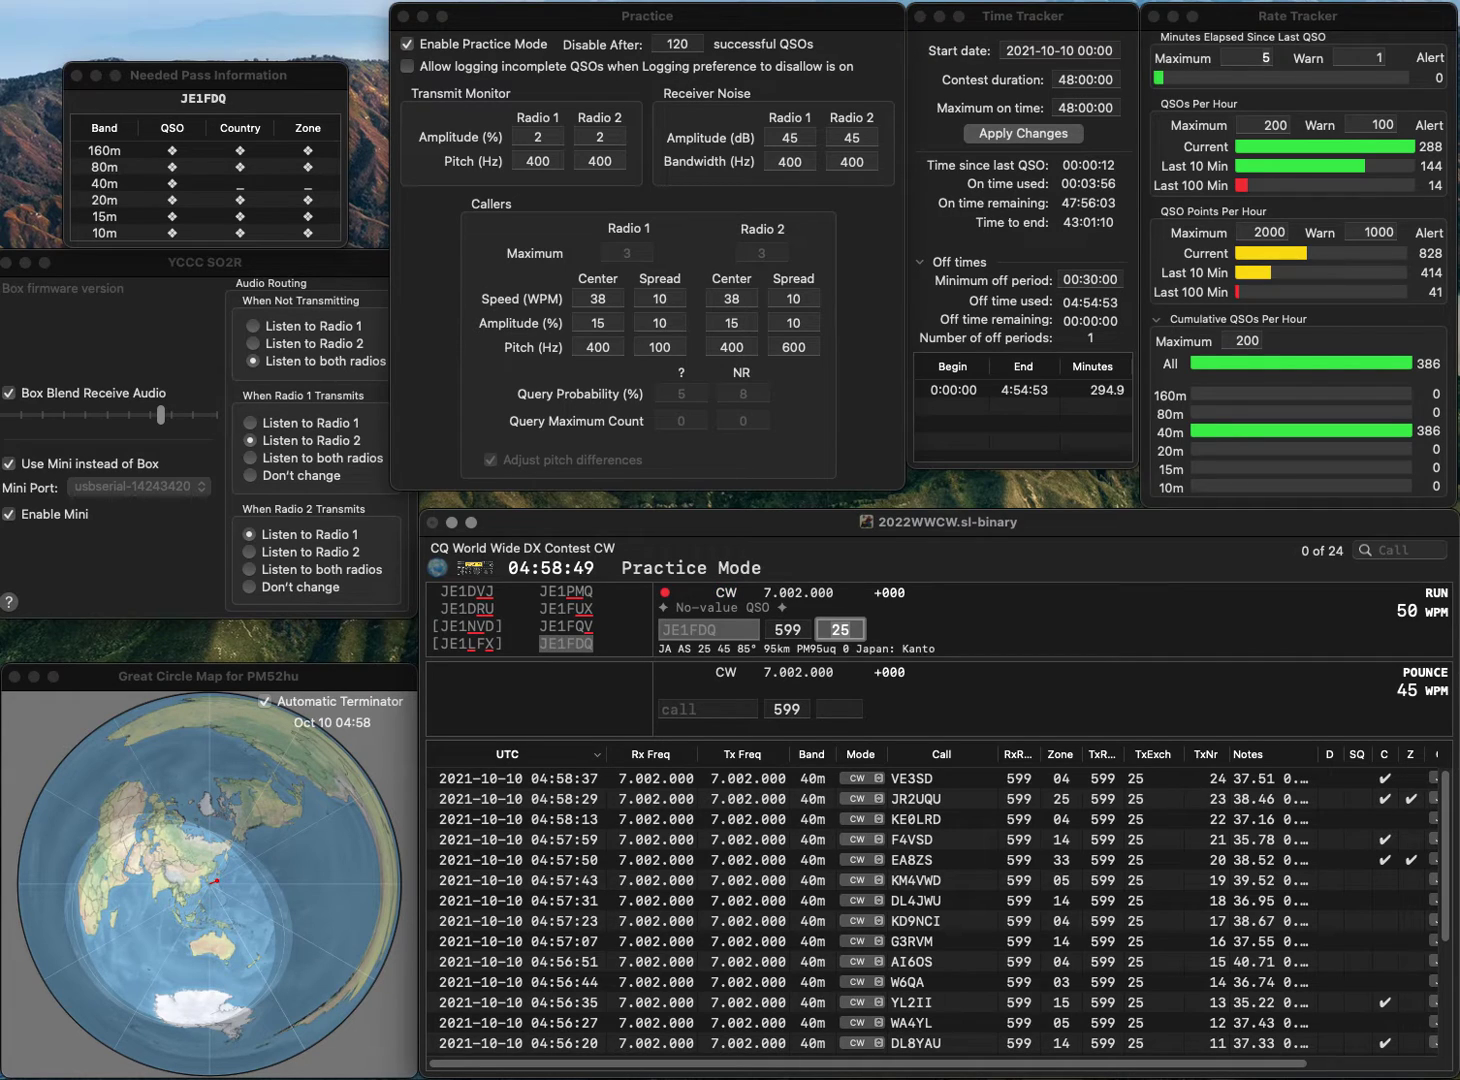
key("Return")
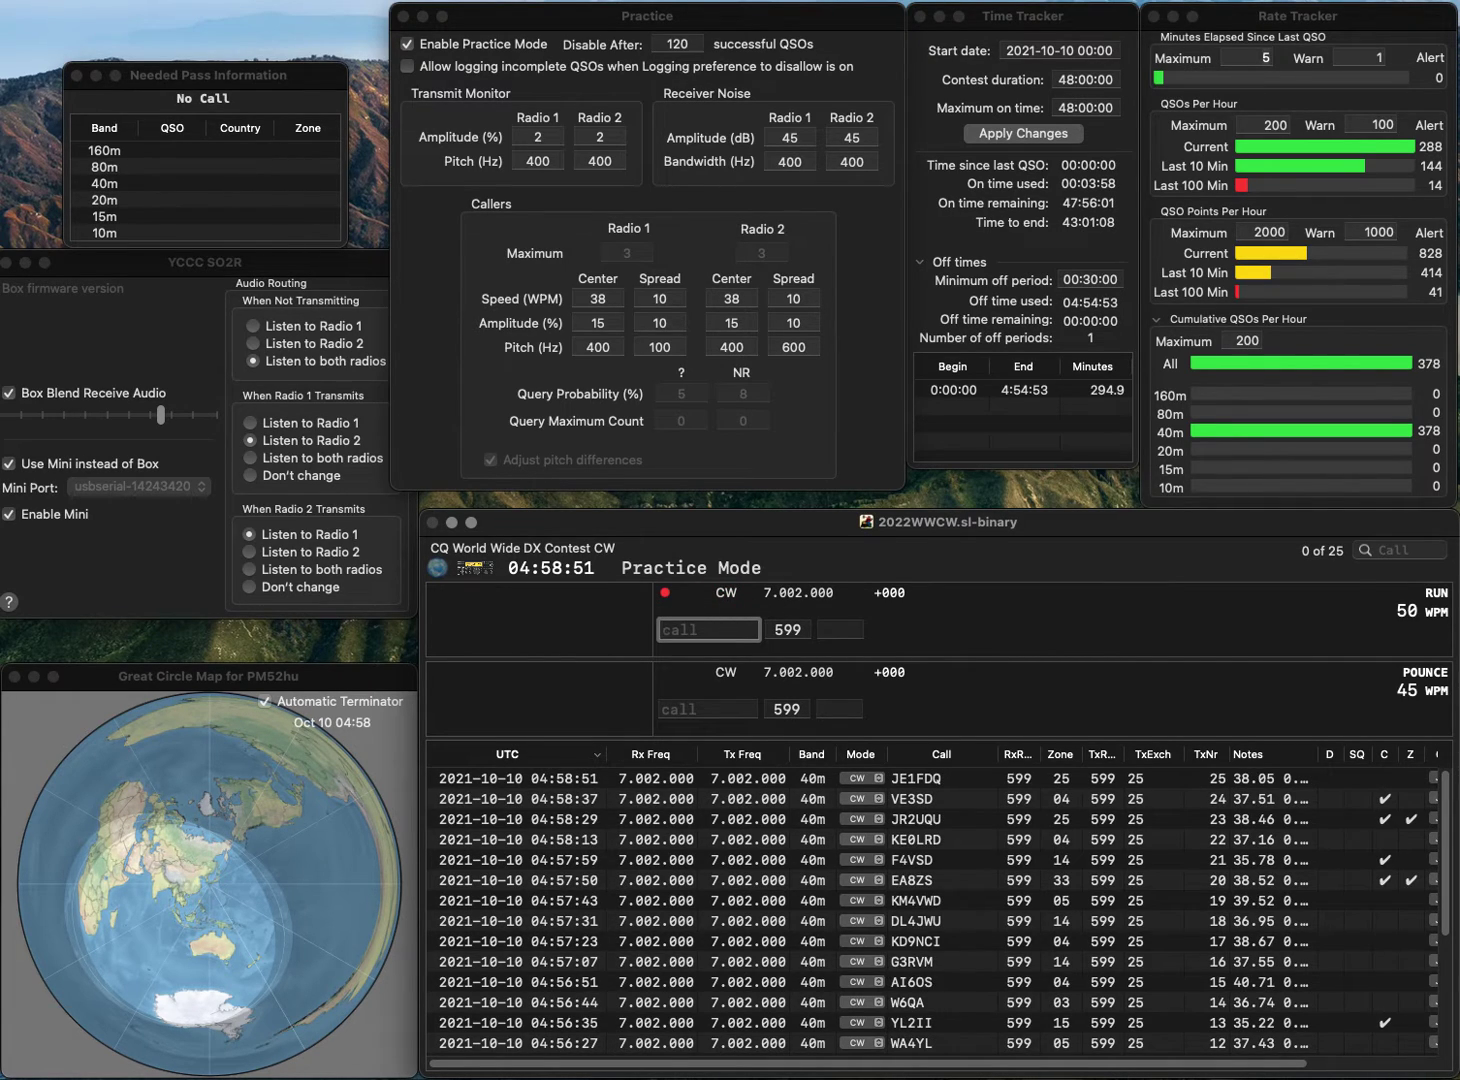
type("IK7MIY")
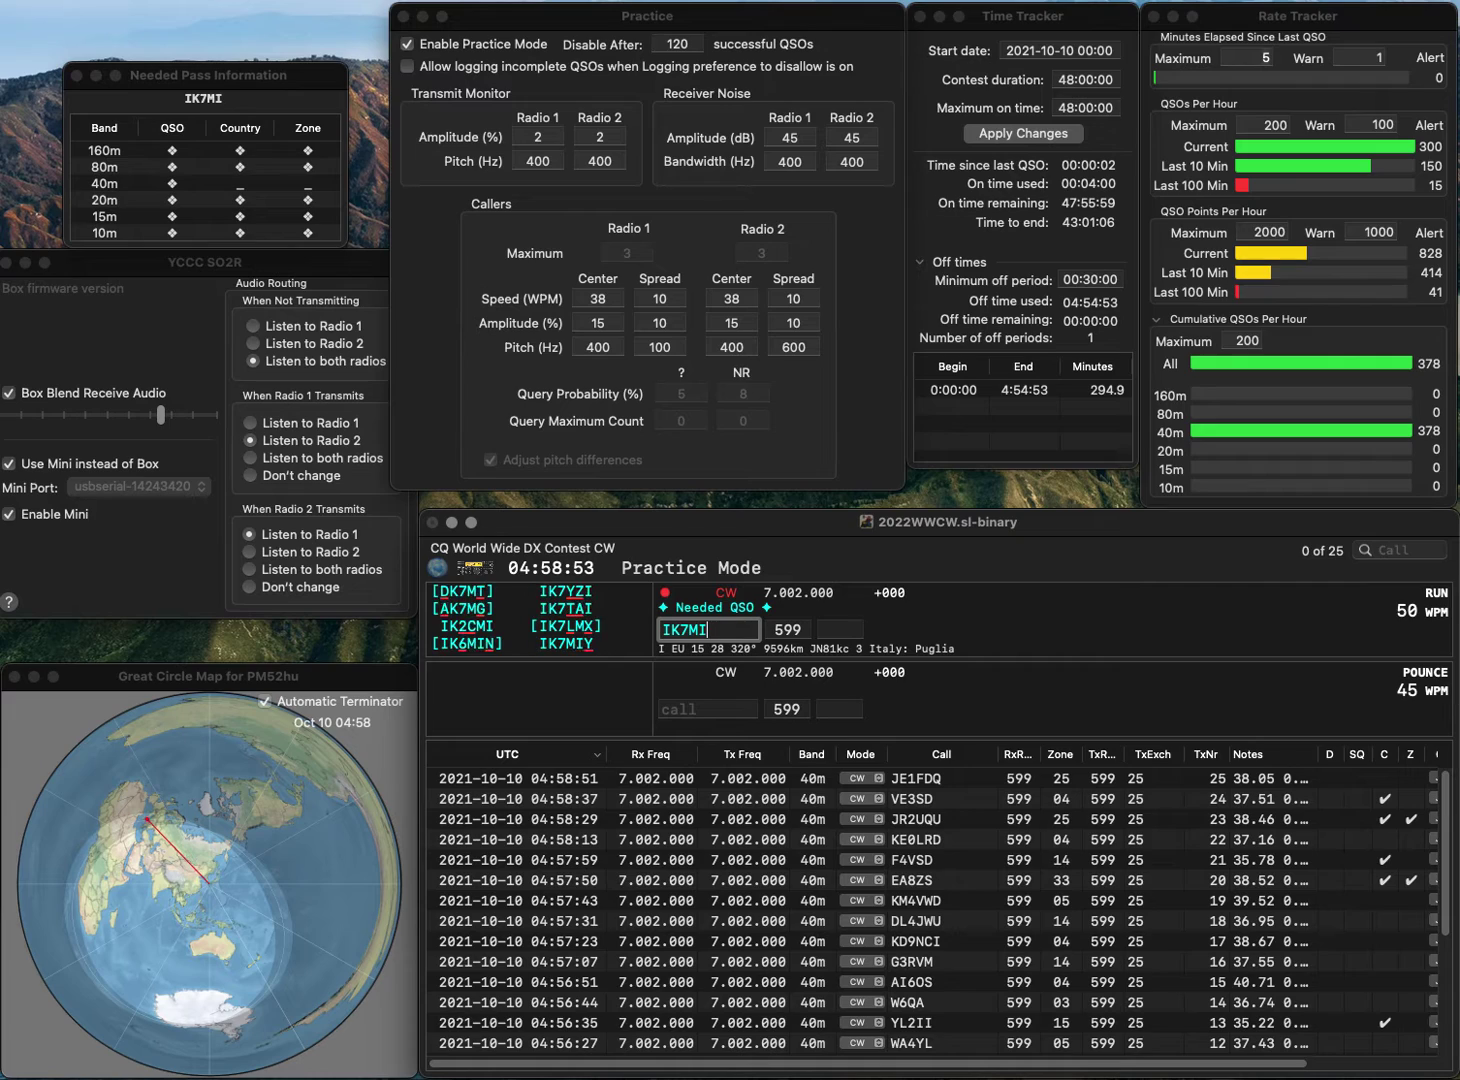
key("space")
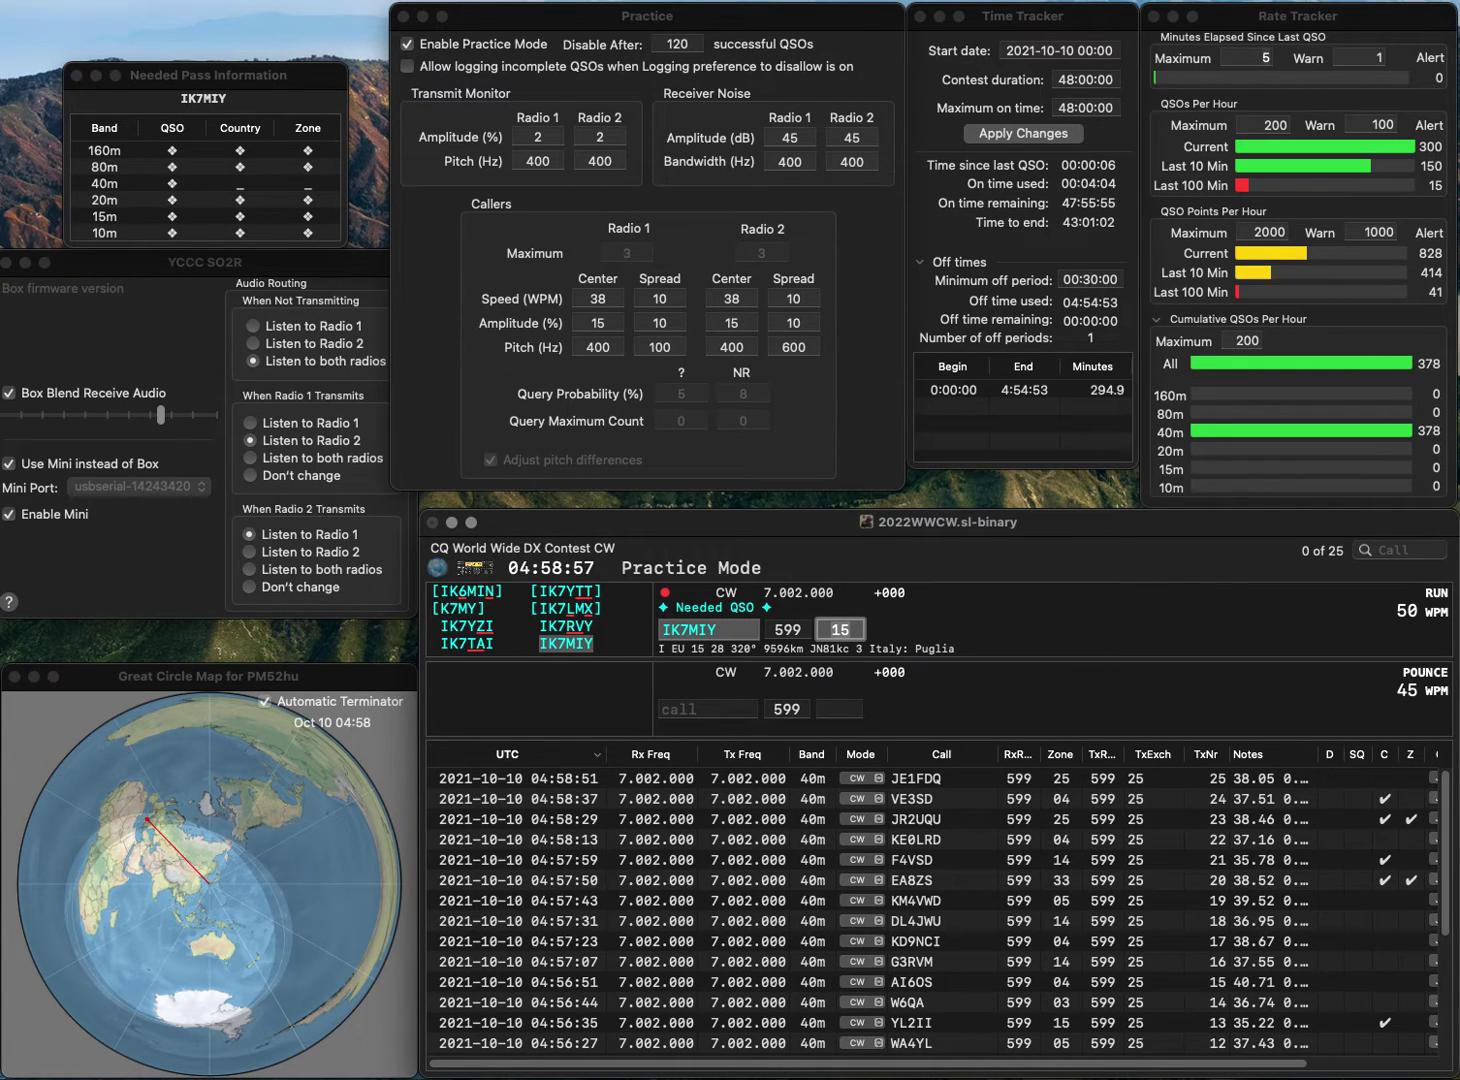
key("Return")
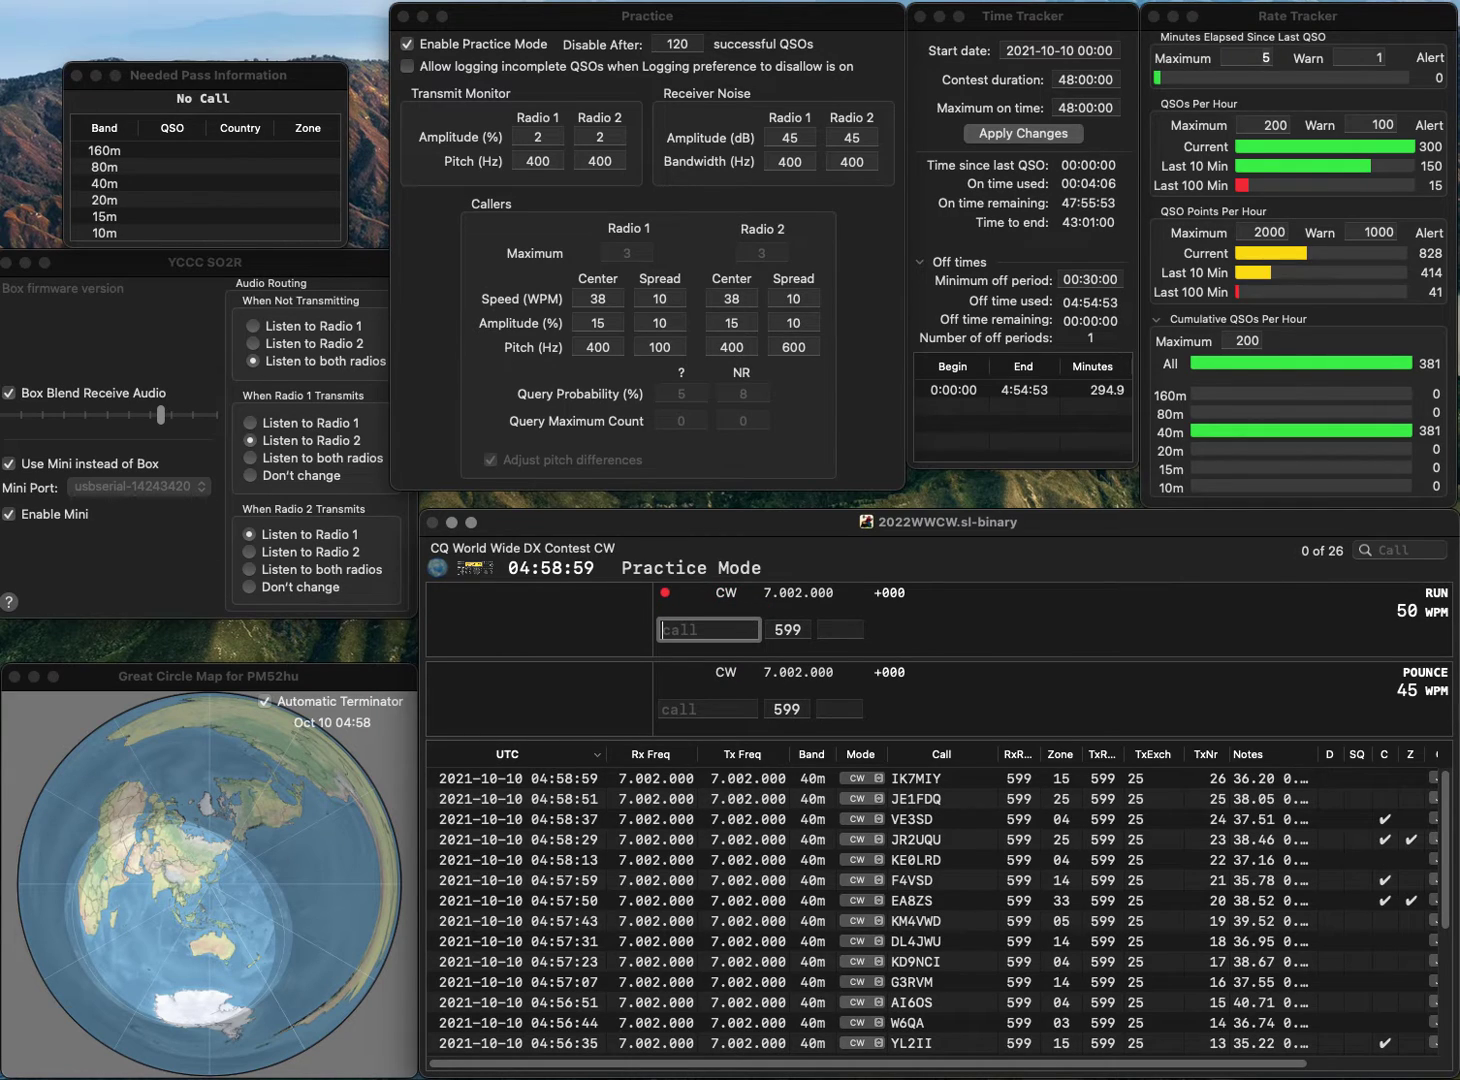
type("ZS2EZ")
key("space")
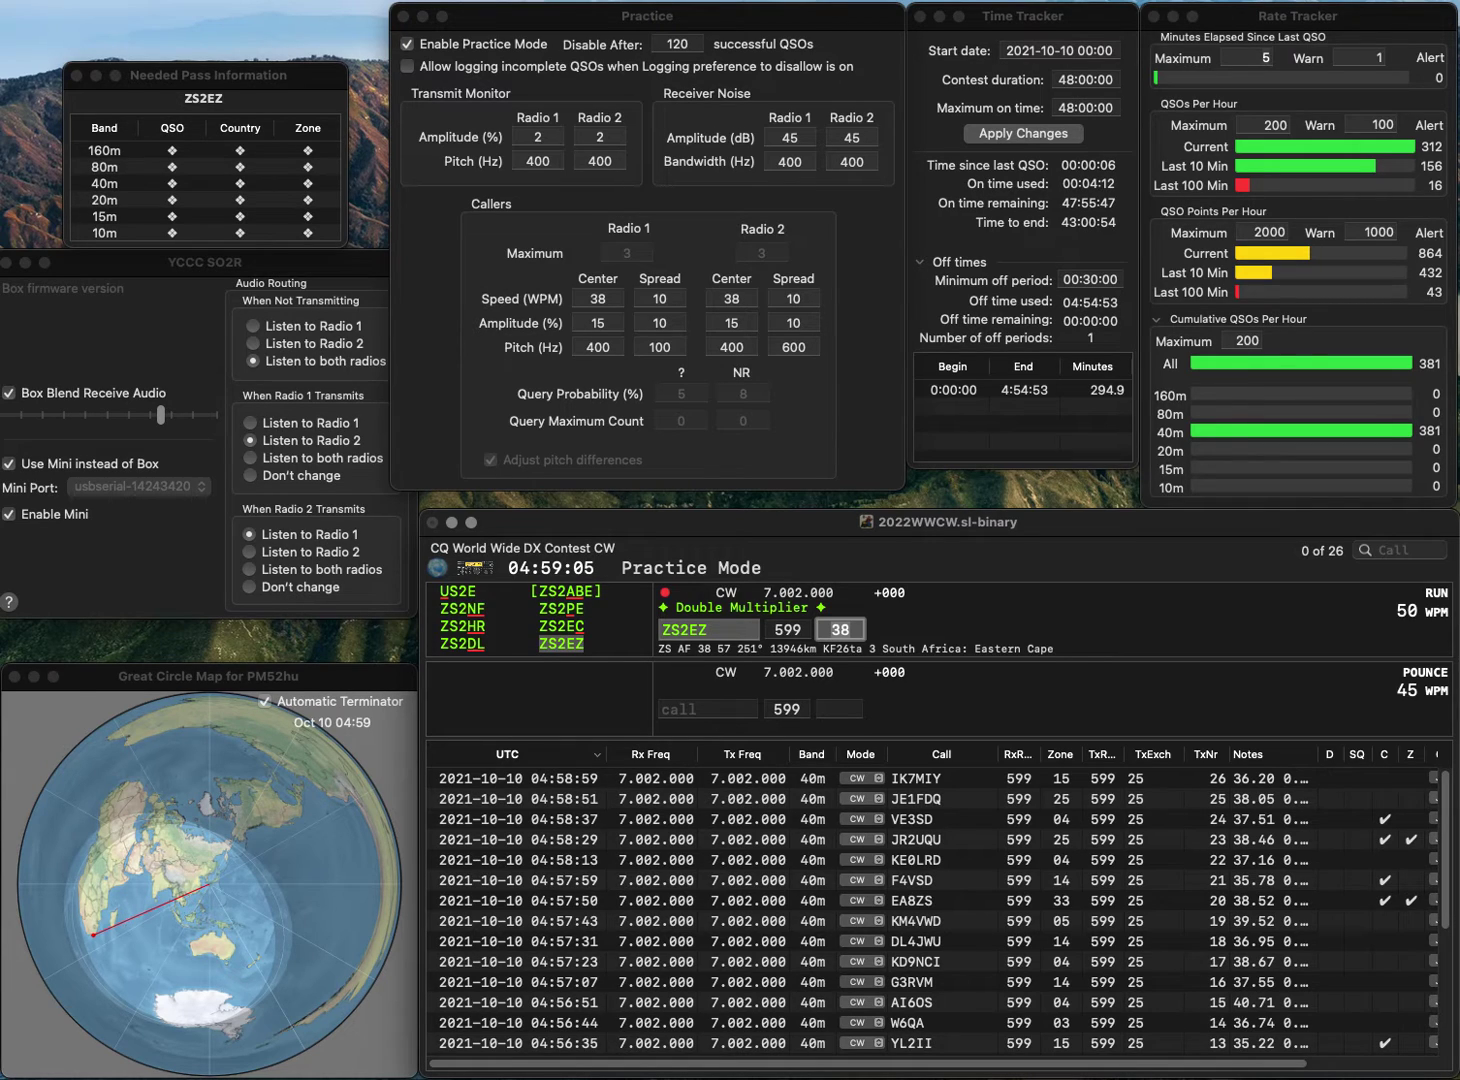
key("Return")
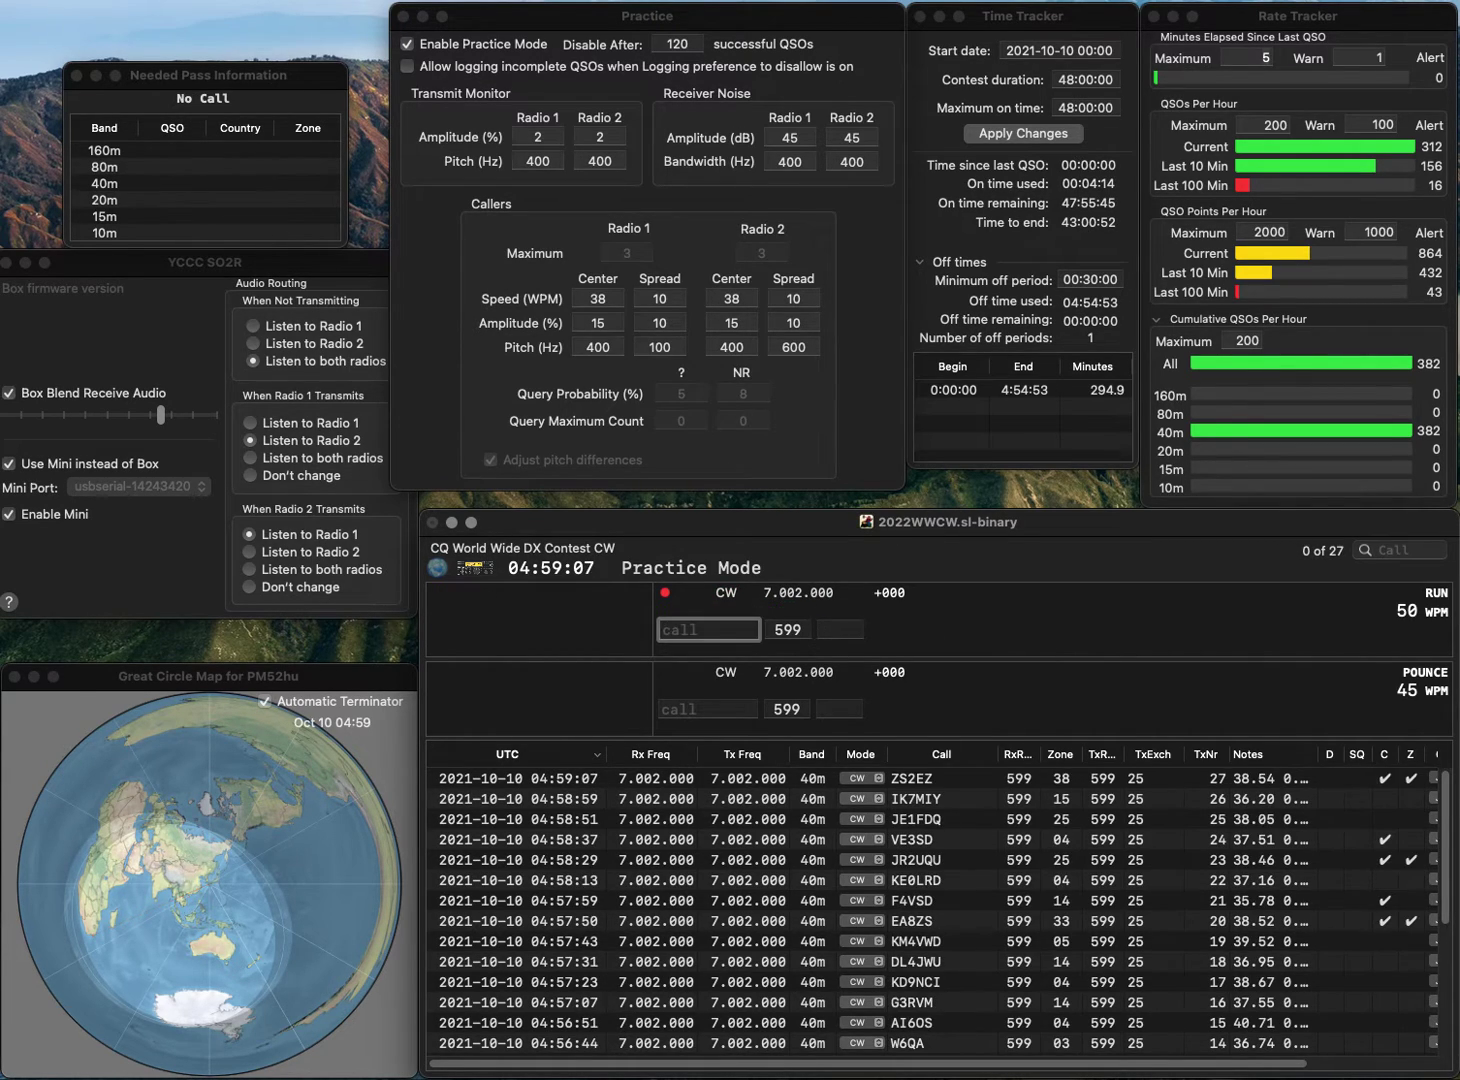
Log a run-radio practice contact with WA1ALL in zone 05 with report 599.
type("WA1ALL")
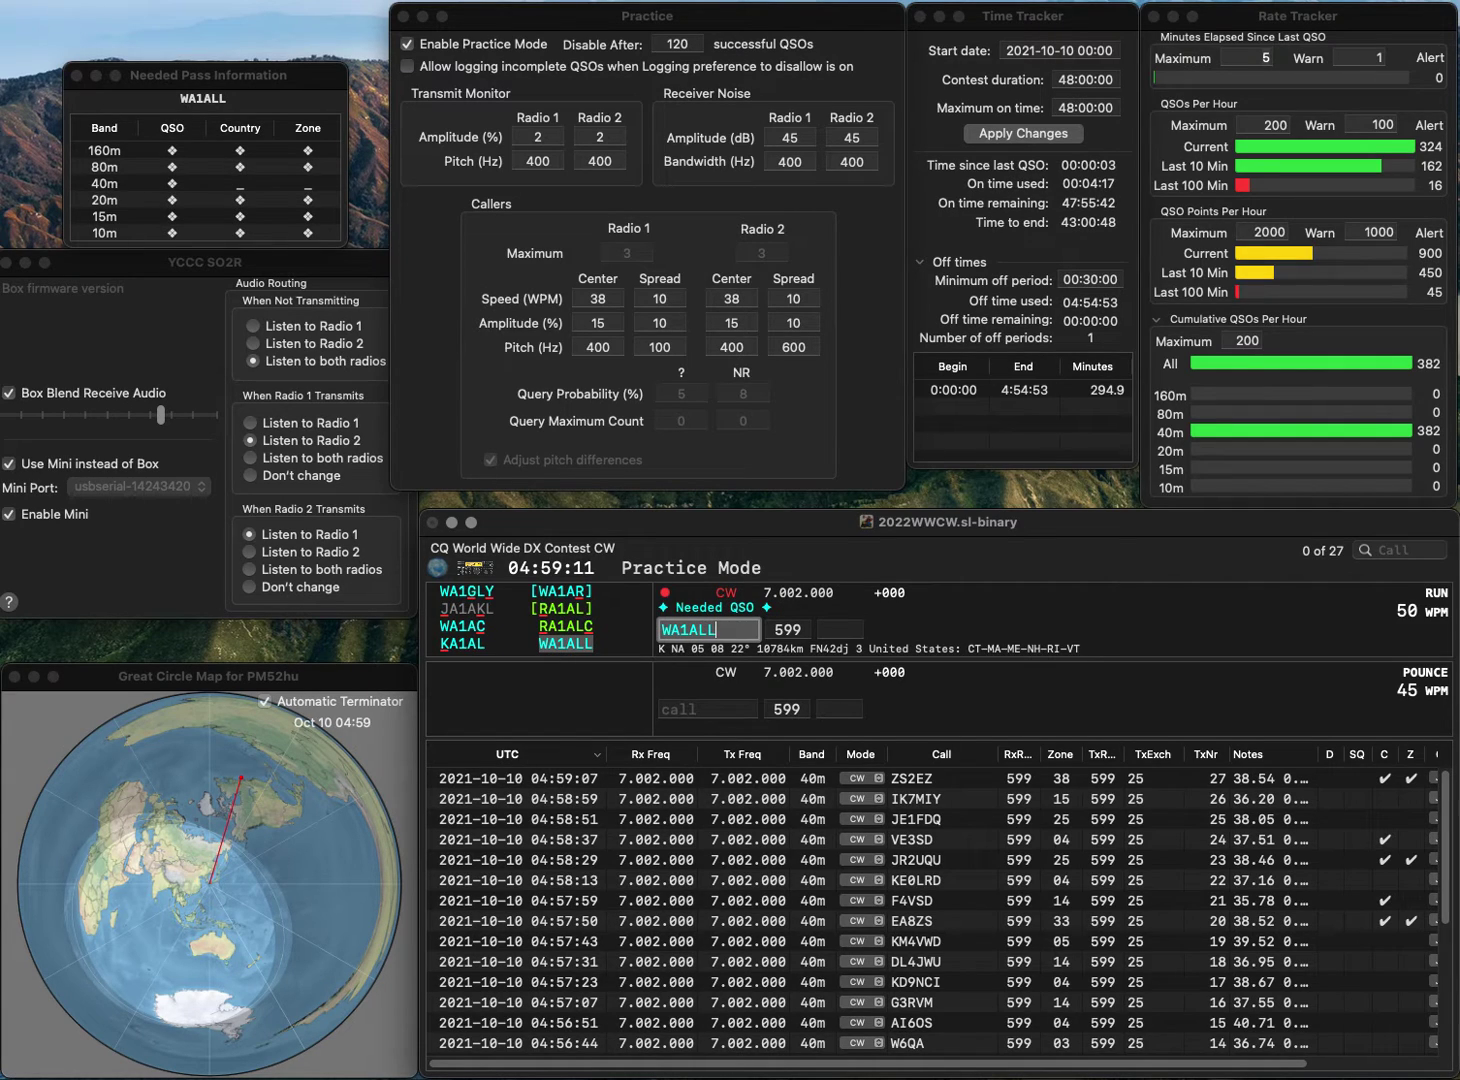
key("space")
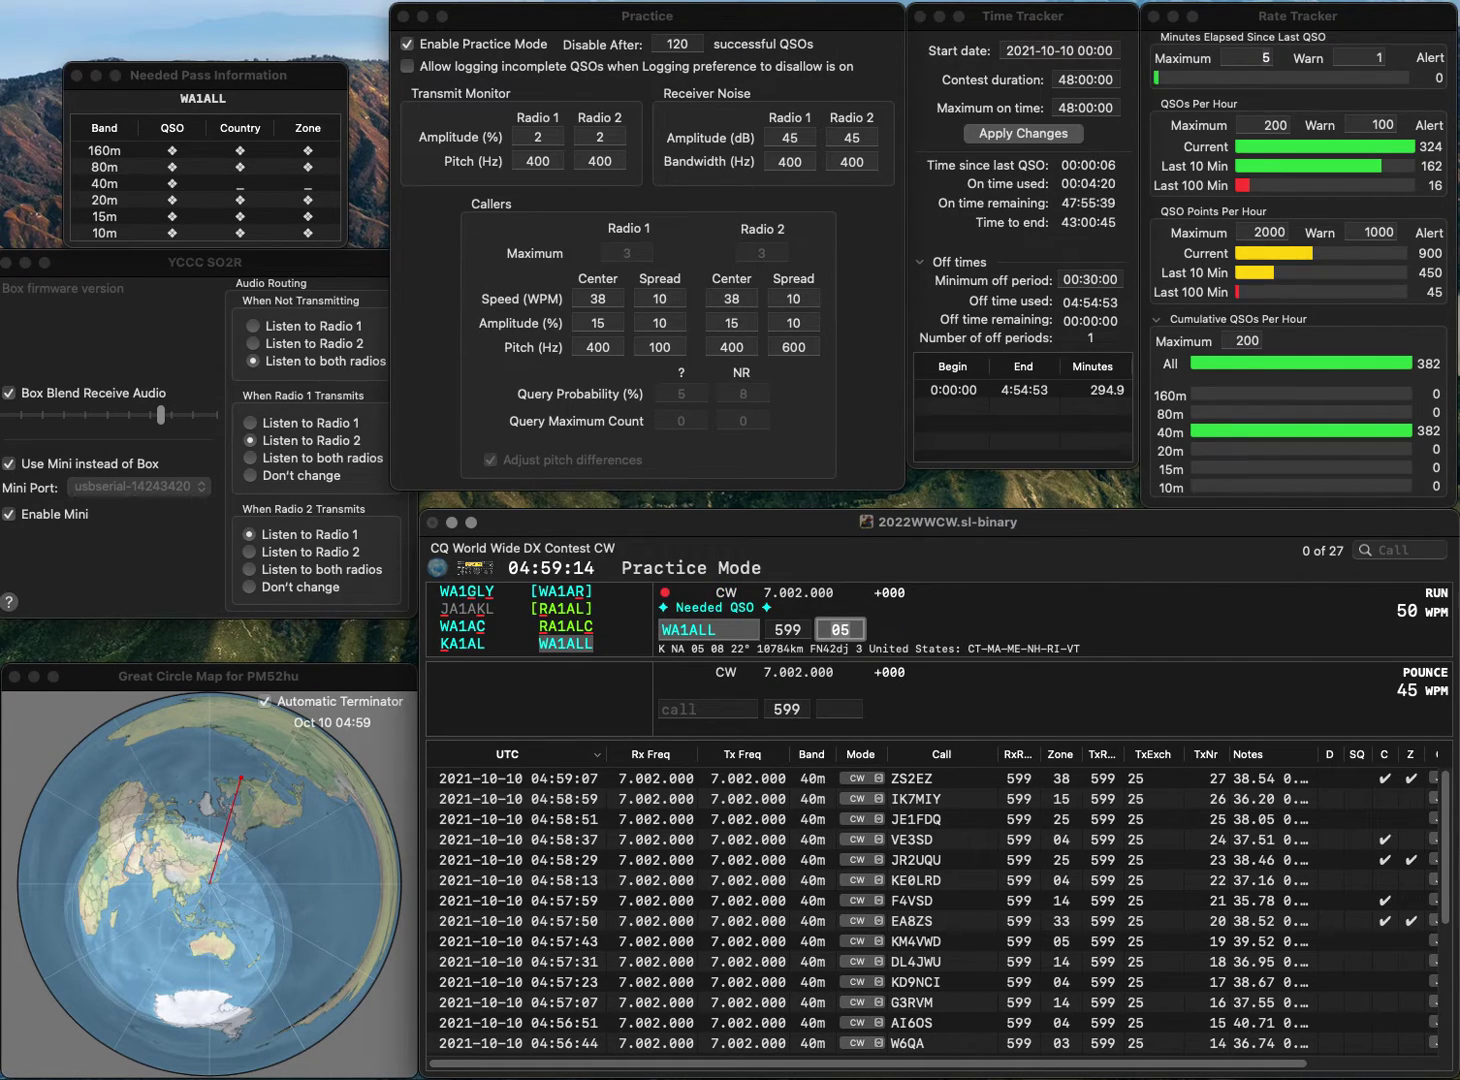
key("Return")
Copy the caller's call as W4SUN and log the run-radio contact in zone 05 with report 599.
type("W")
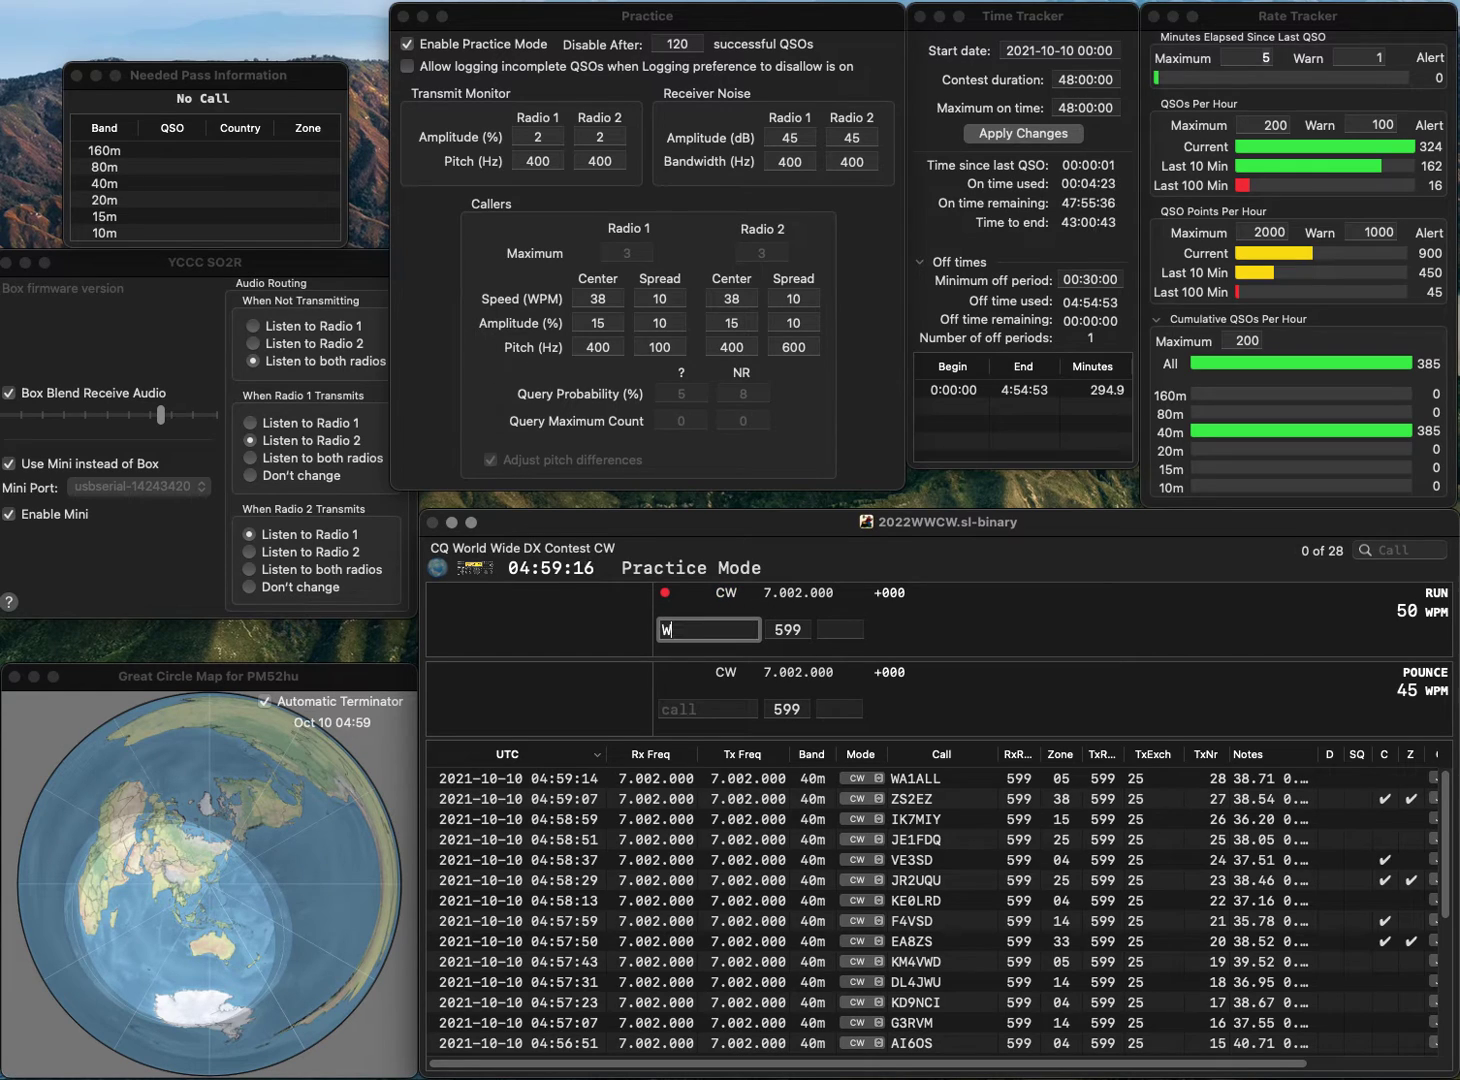
type("4IUN")
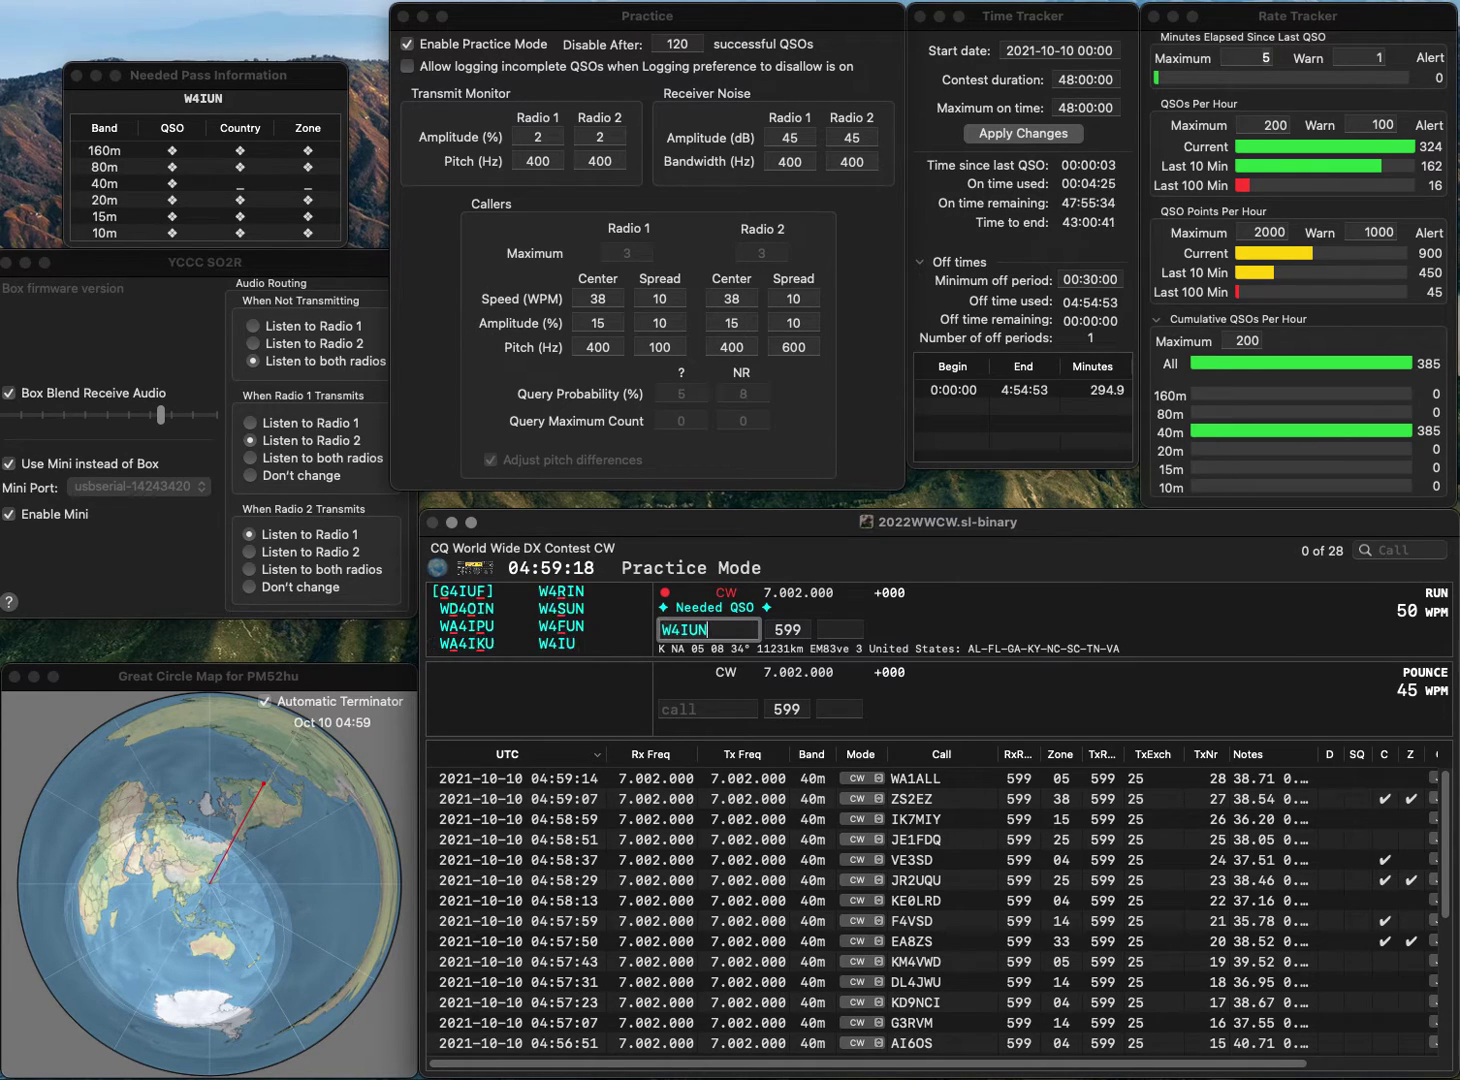
key("BackSpace")
key("BackSpace")
type("VN")
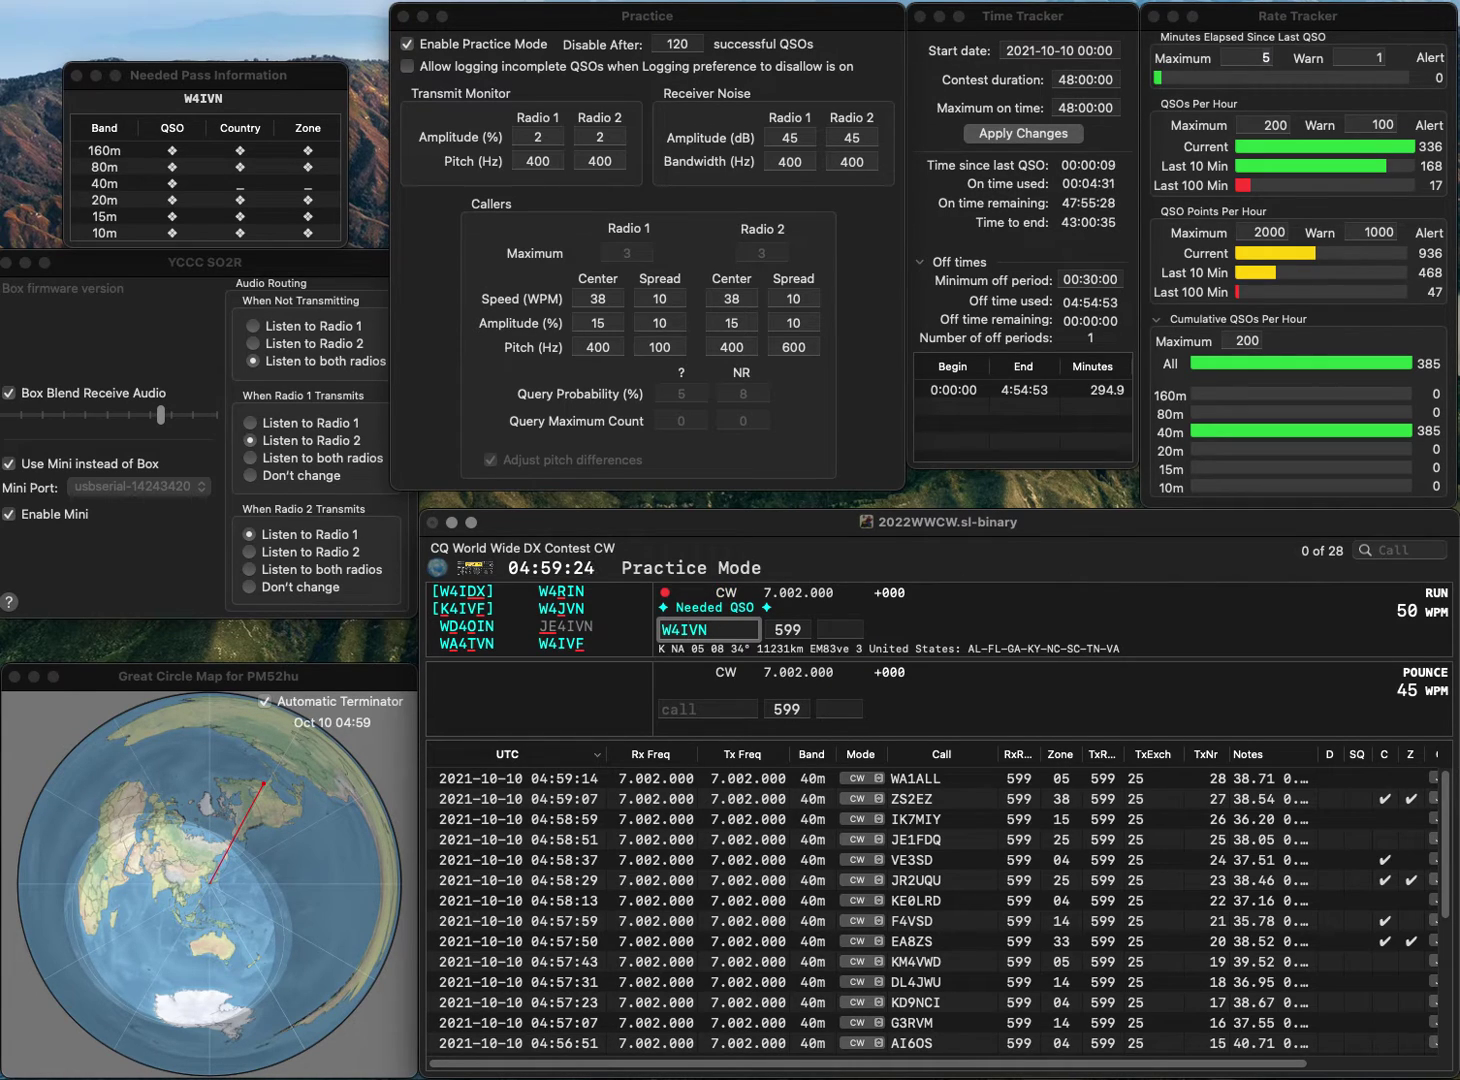
type("SU")
key("space")
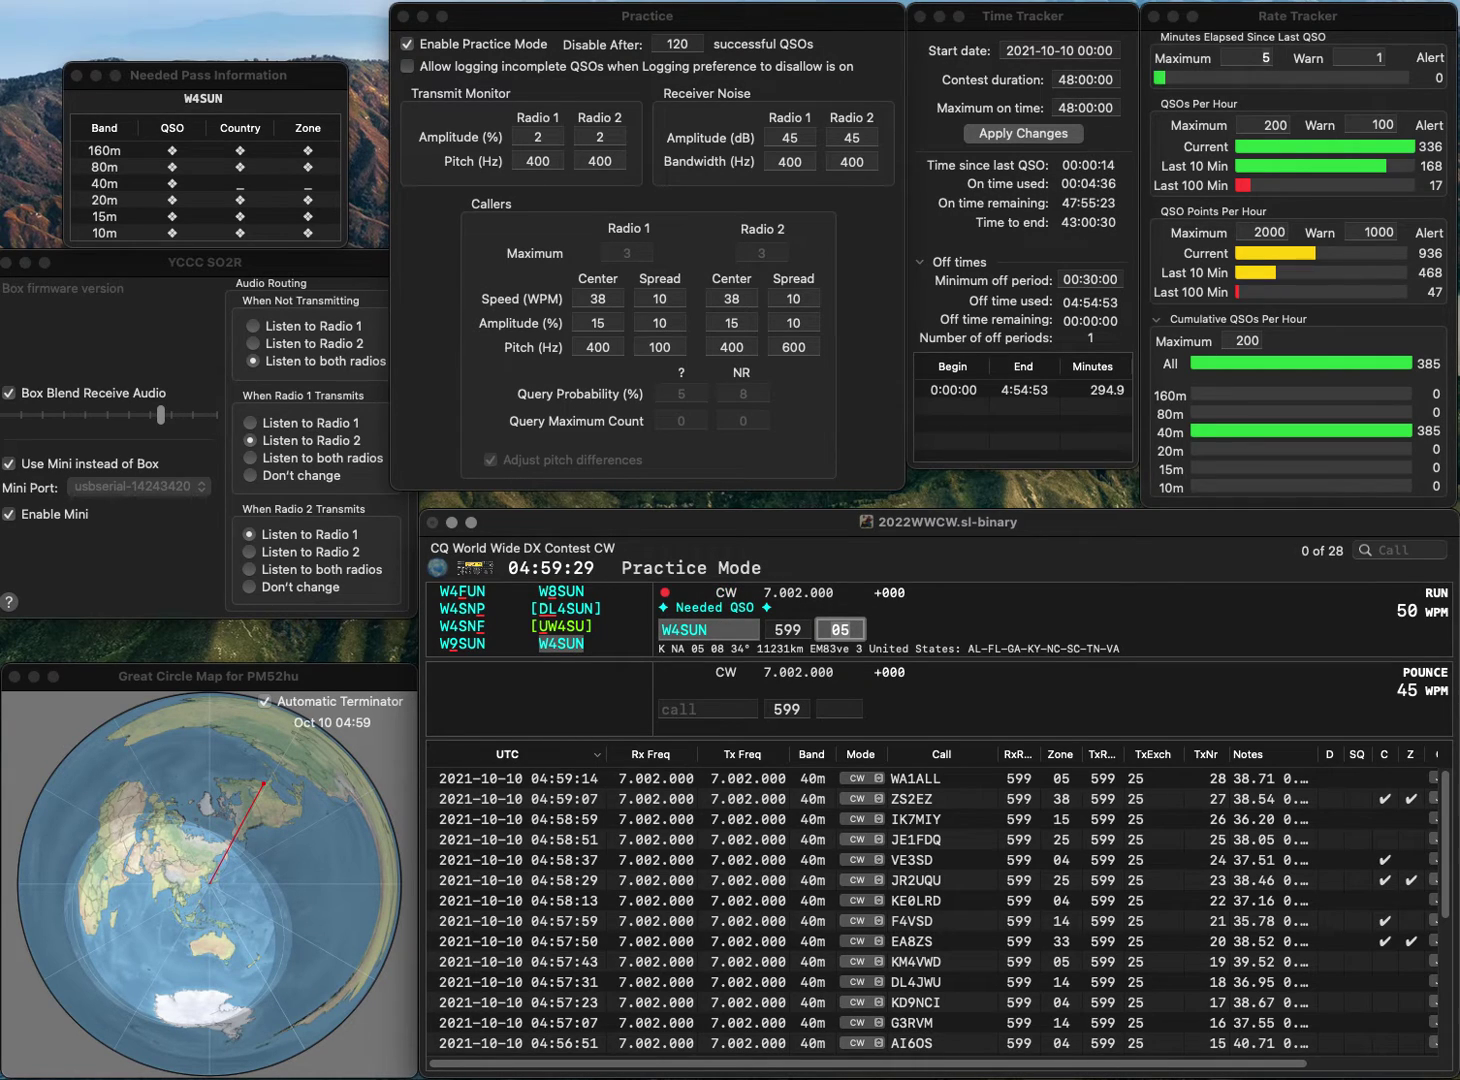
key("Return")
type("LZ")
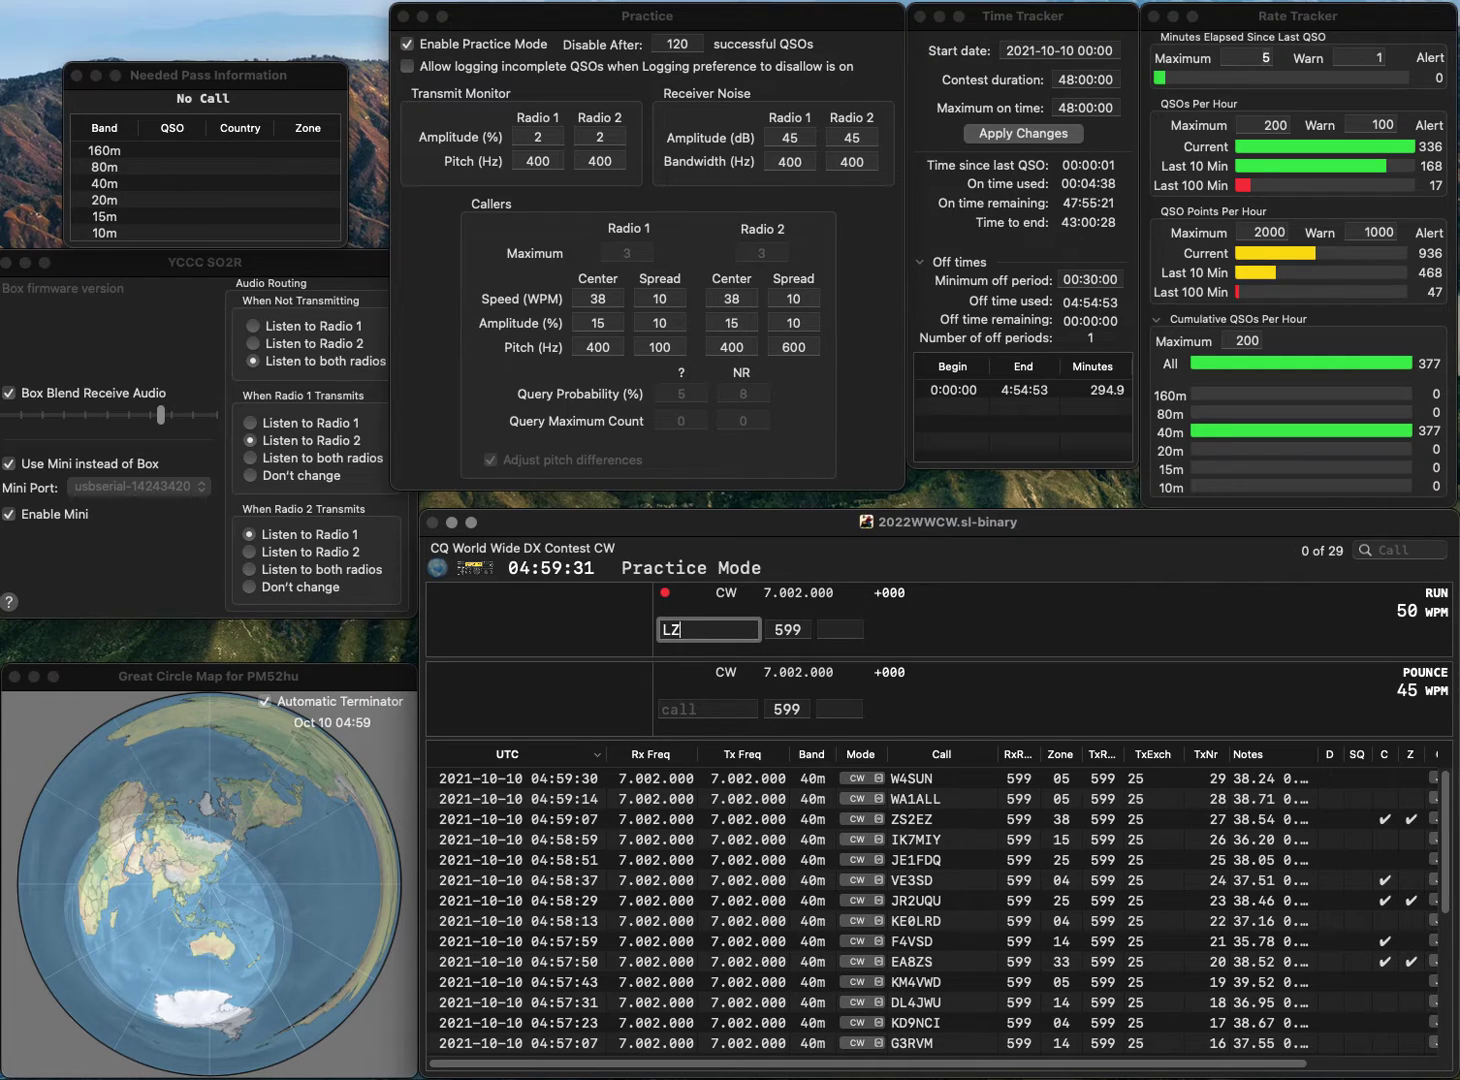
type("1KPO")
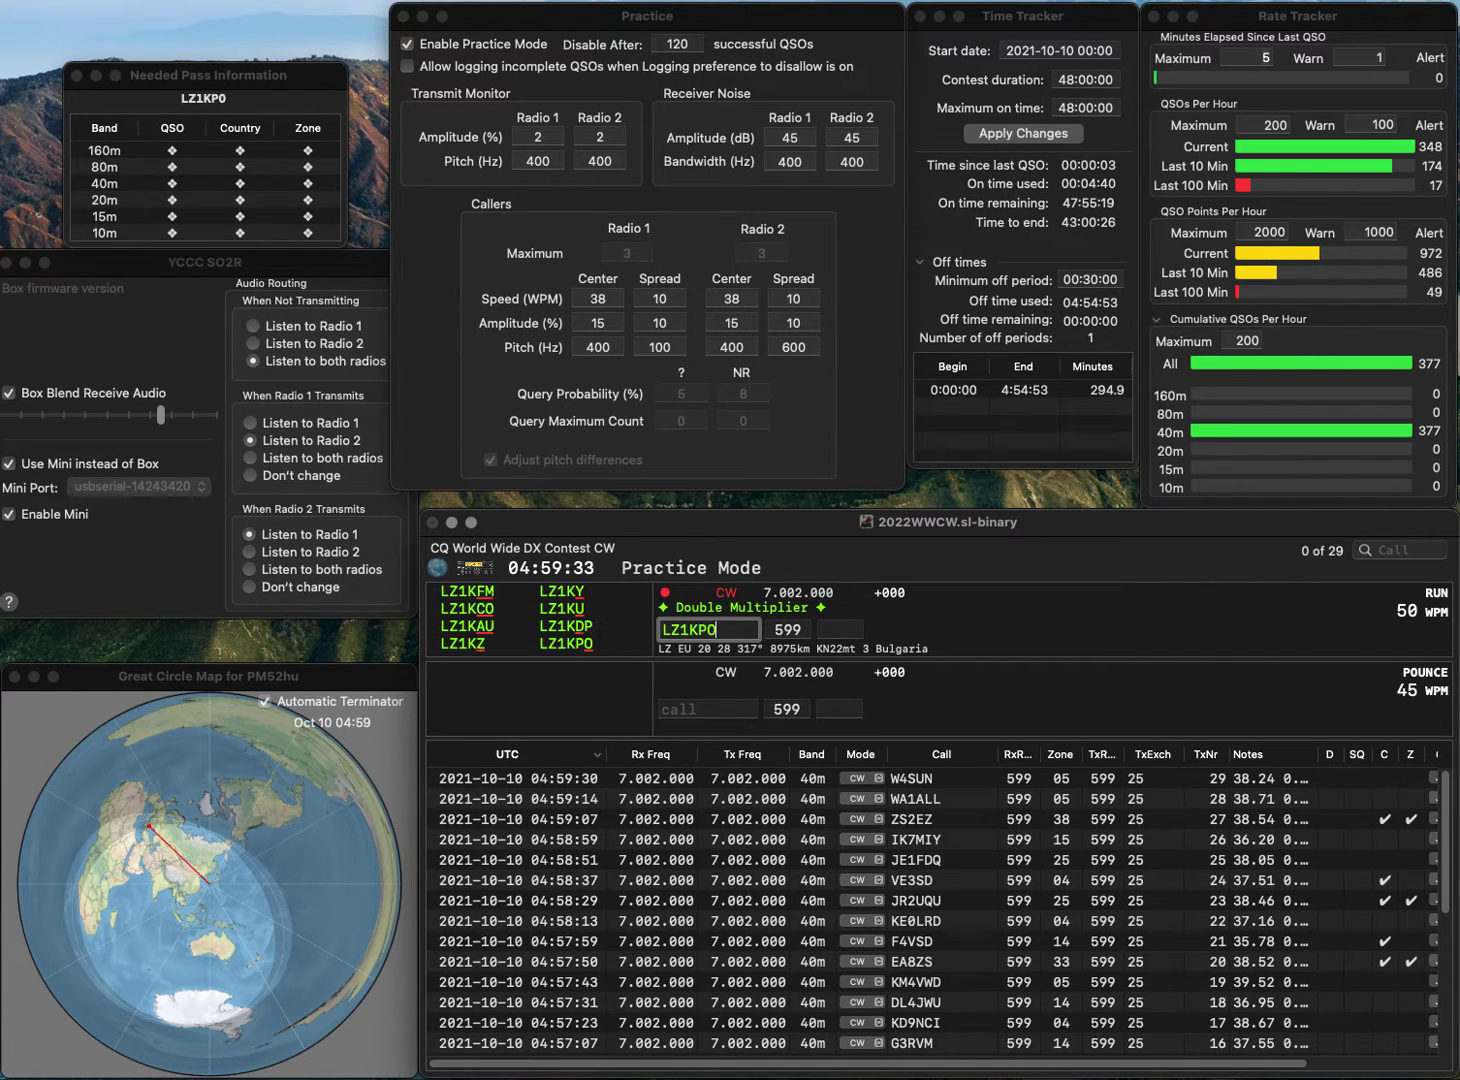
key("Tab")
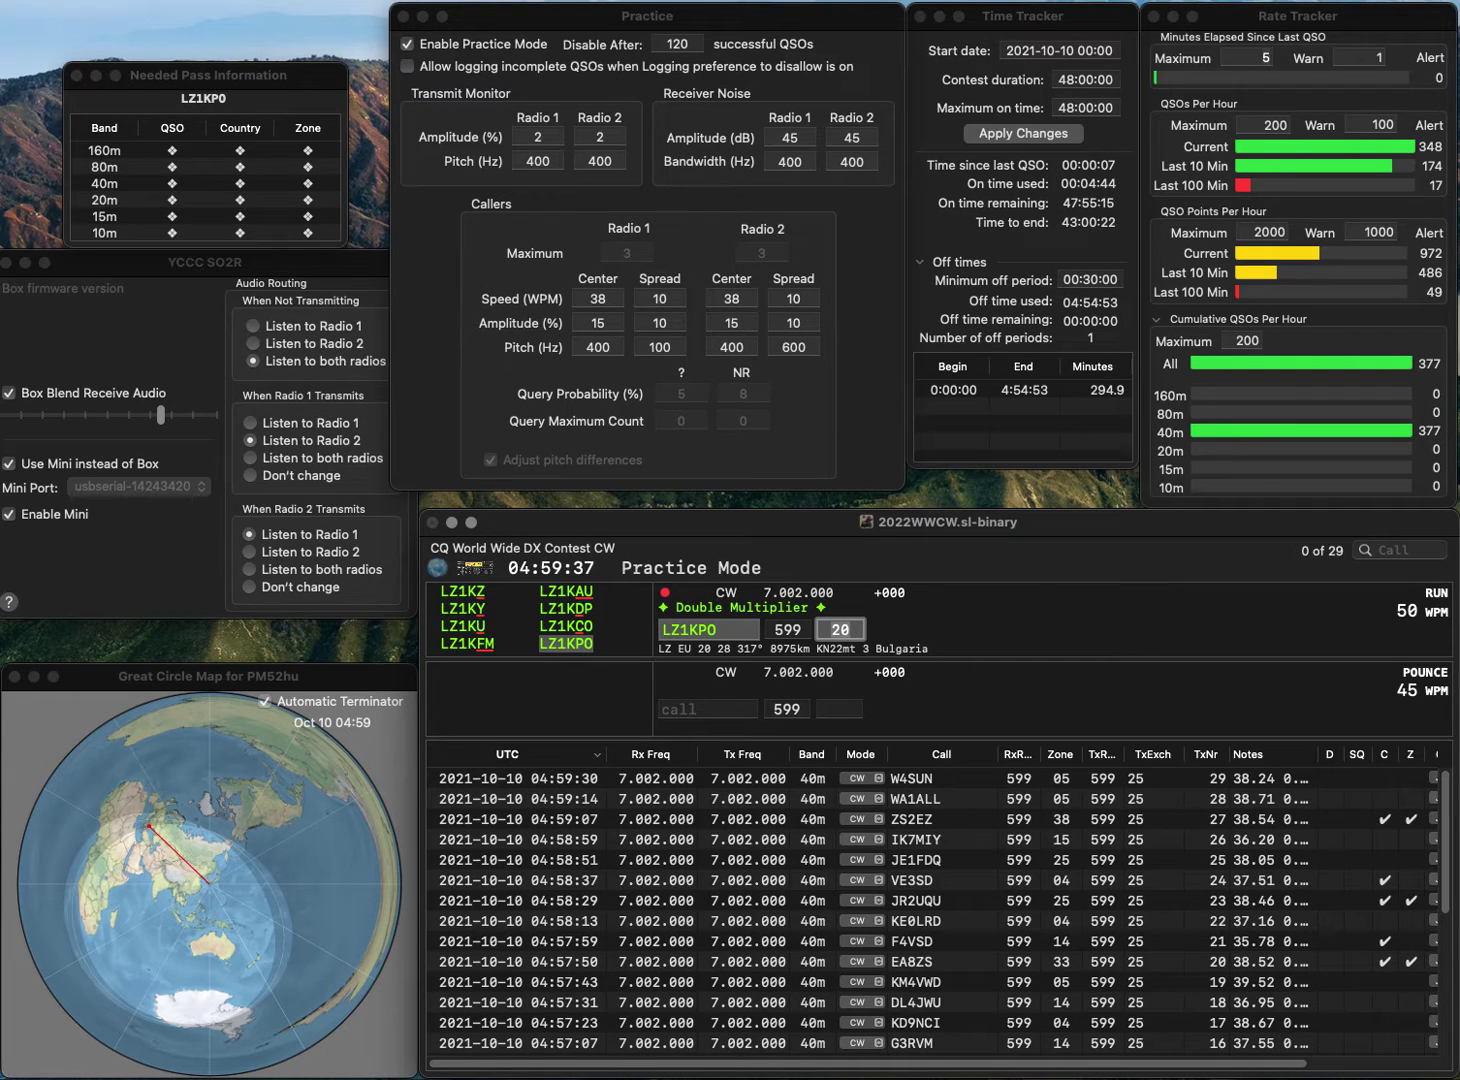
key("Return")
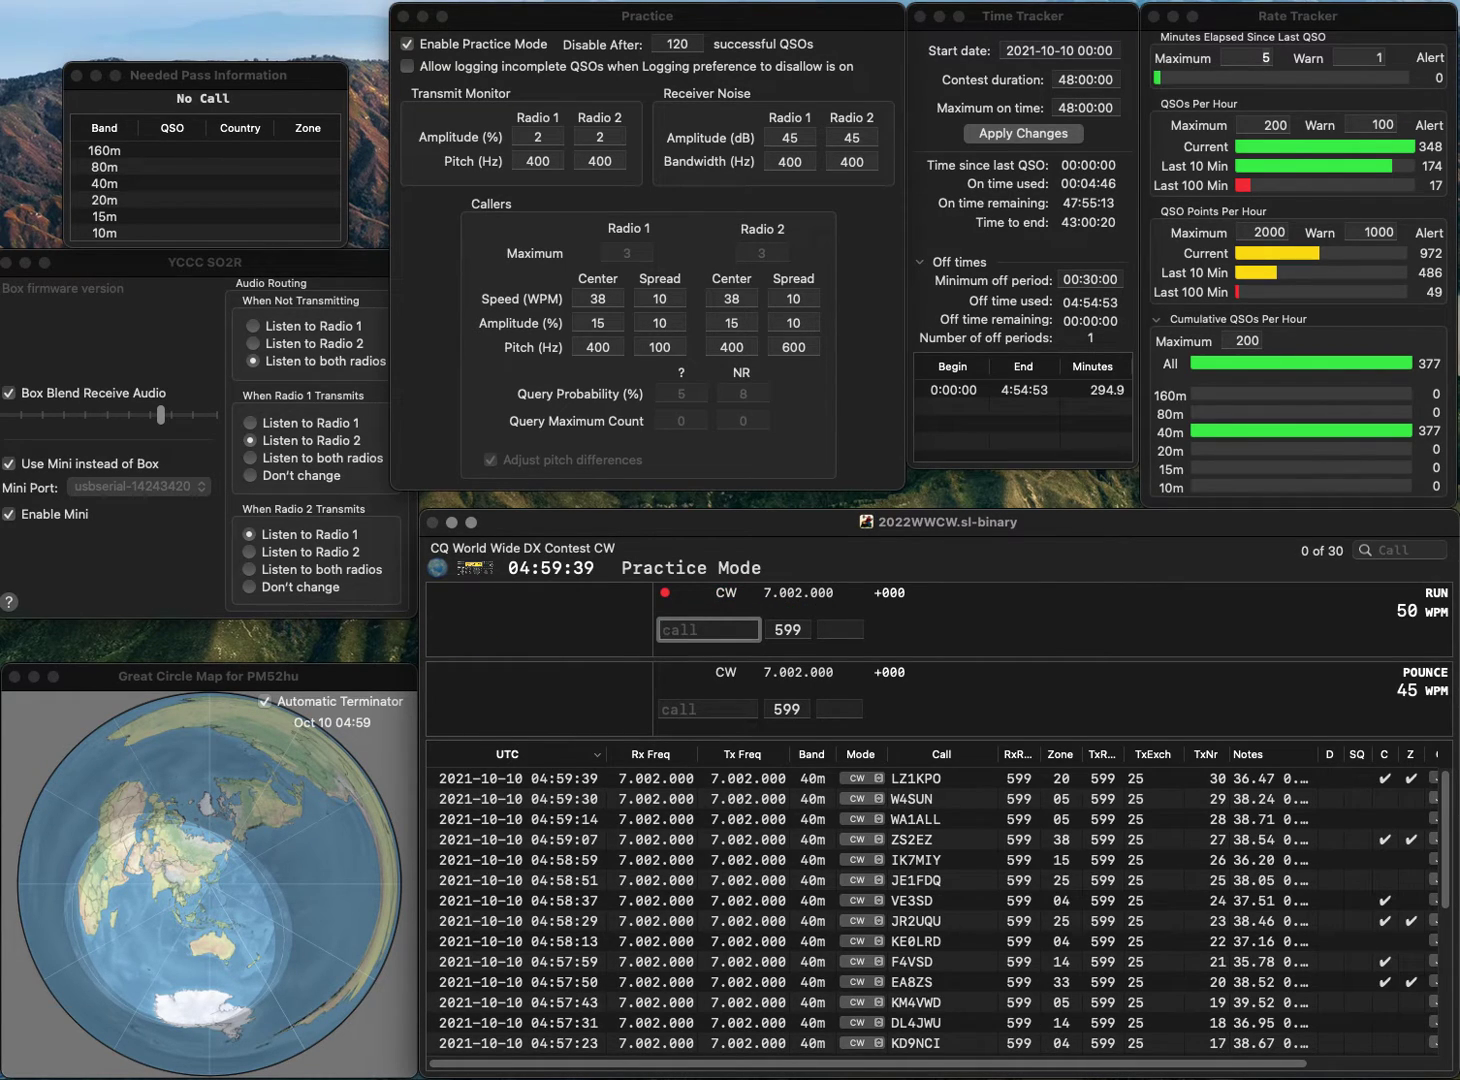
type("M0UNI")
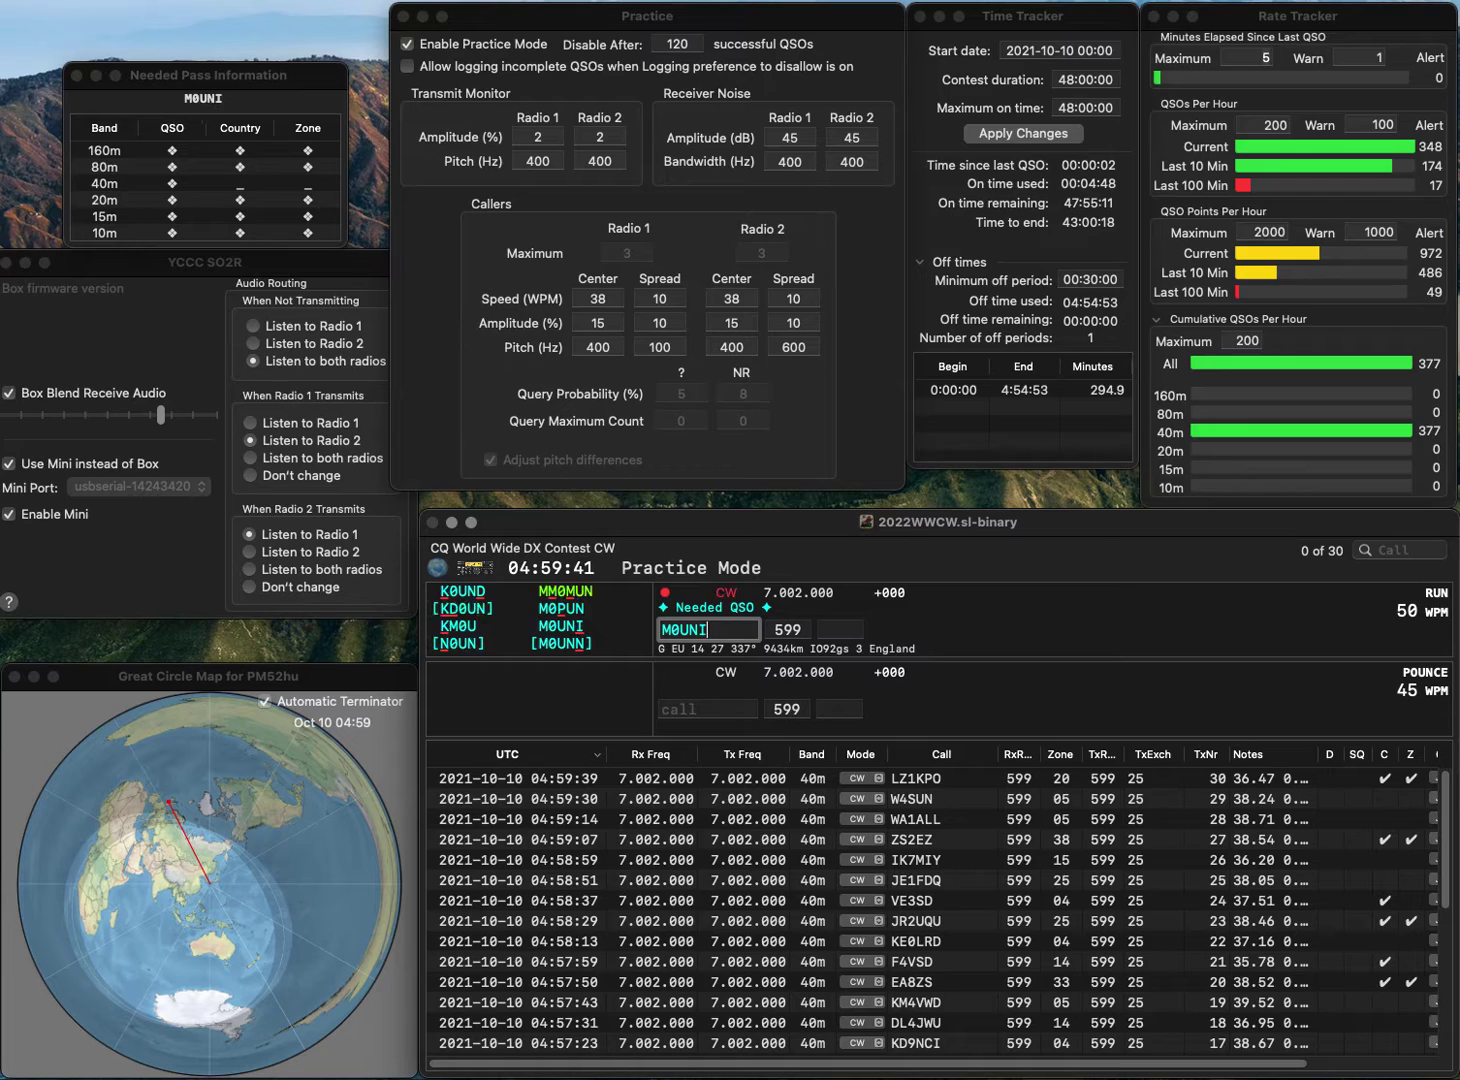
key("Tab")
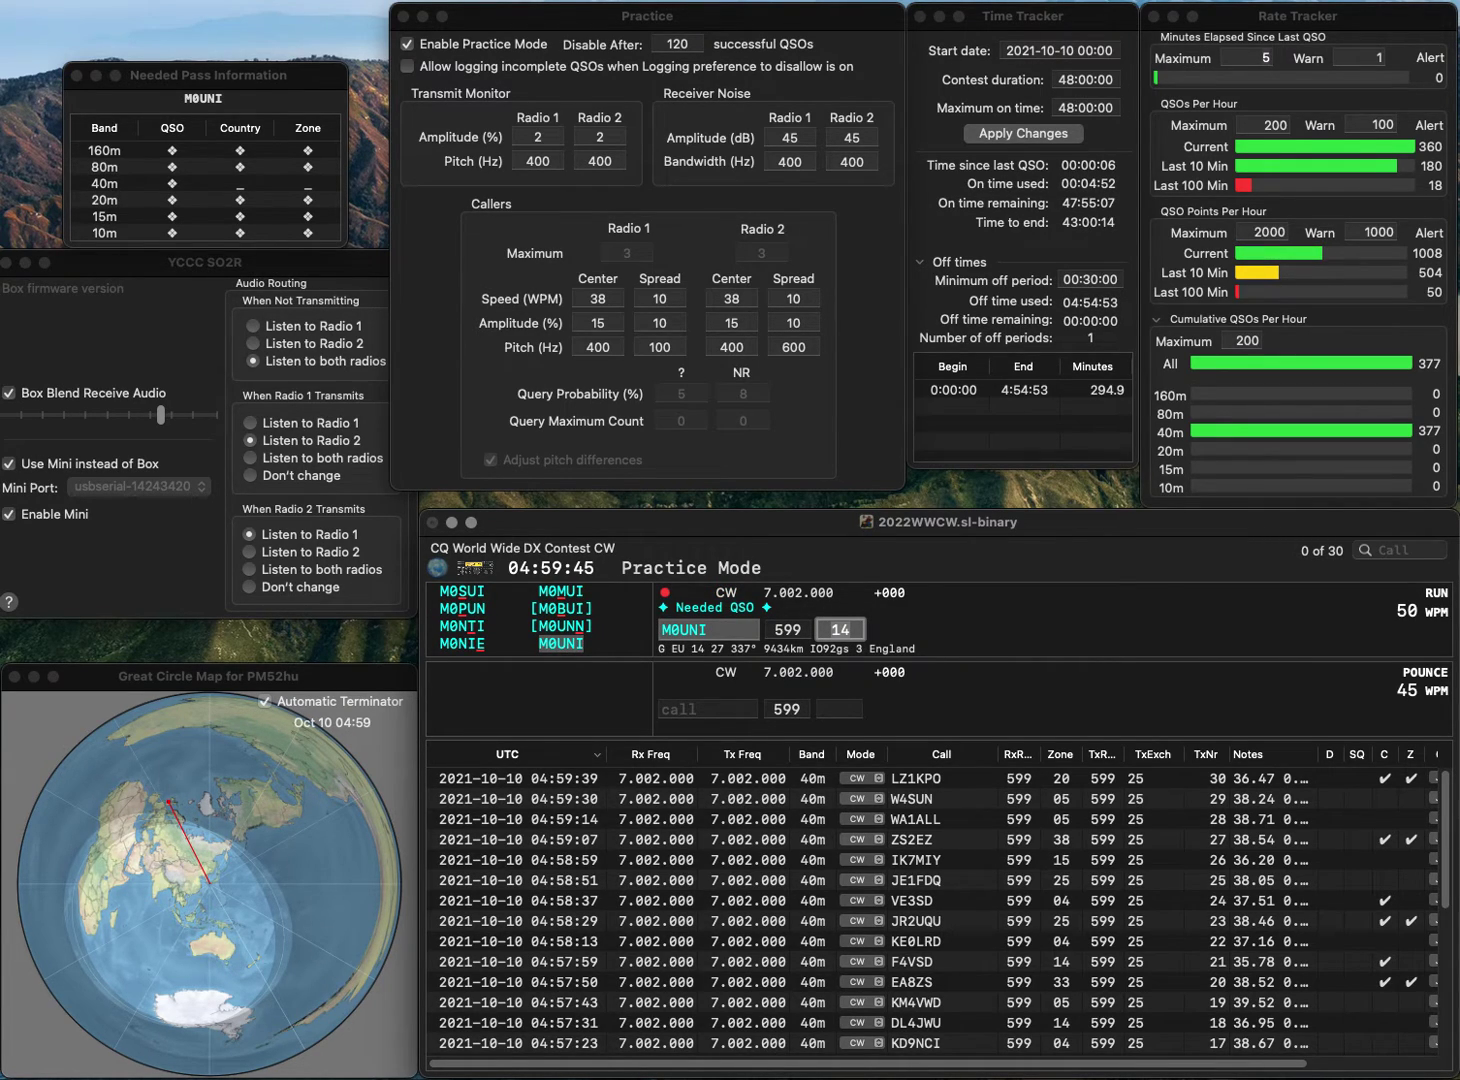
key("Return")
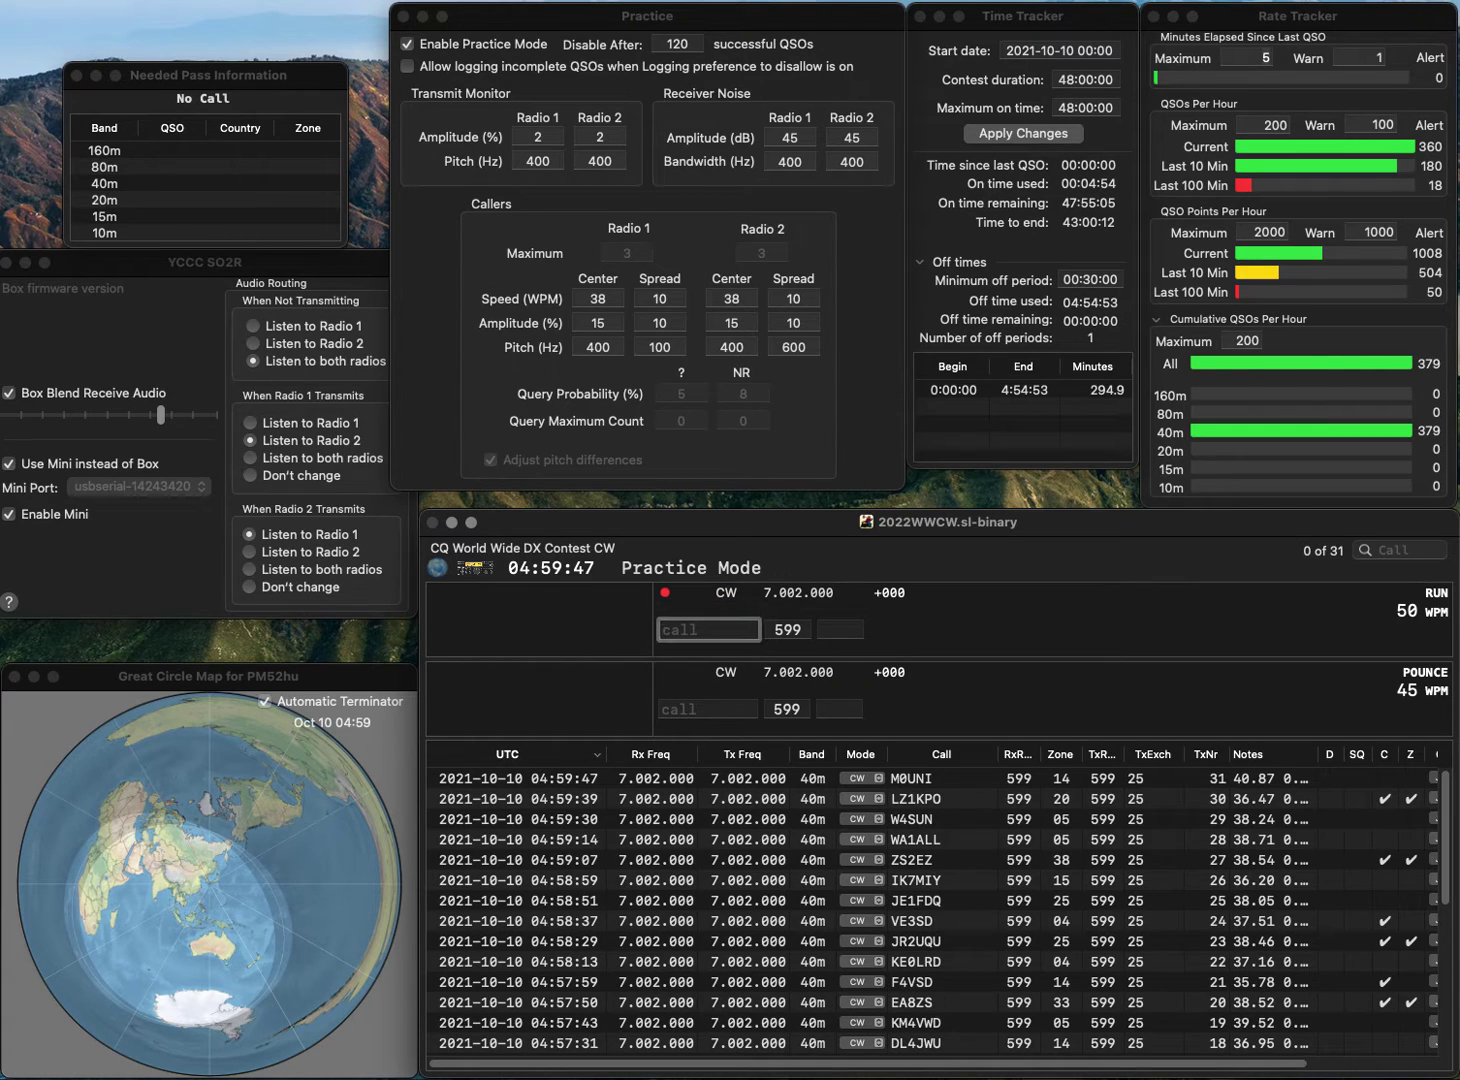
type("OH9VD")
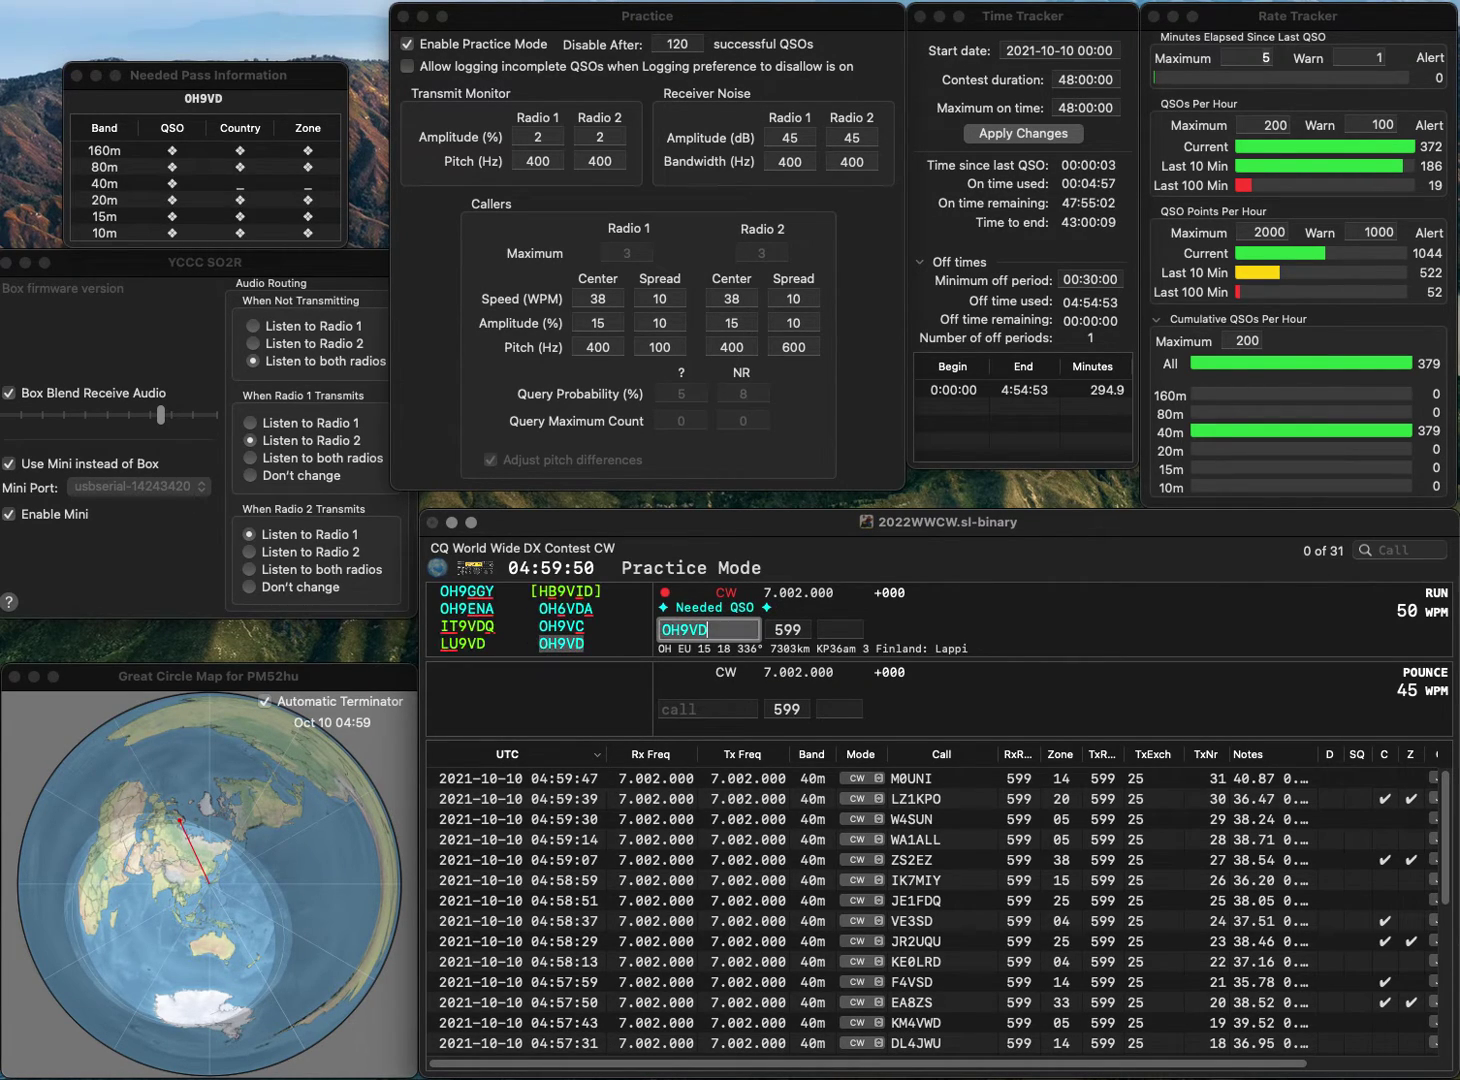
key("Tab")
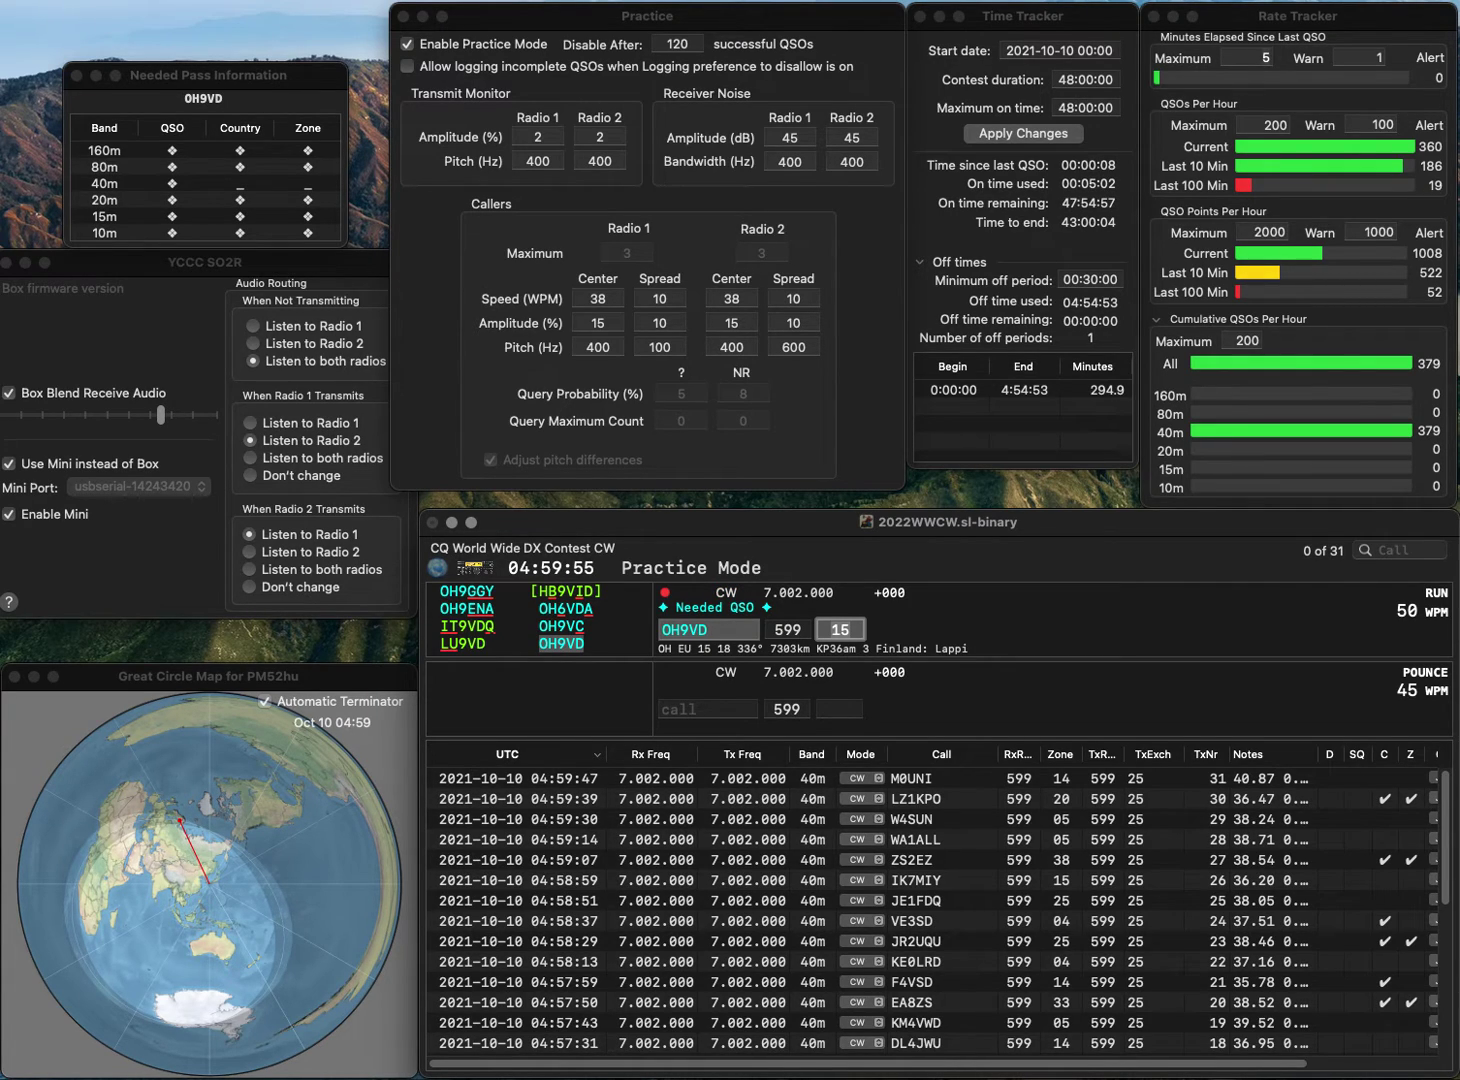
key("Return")
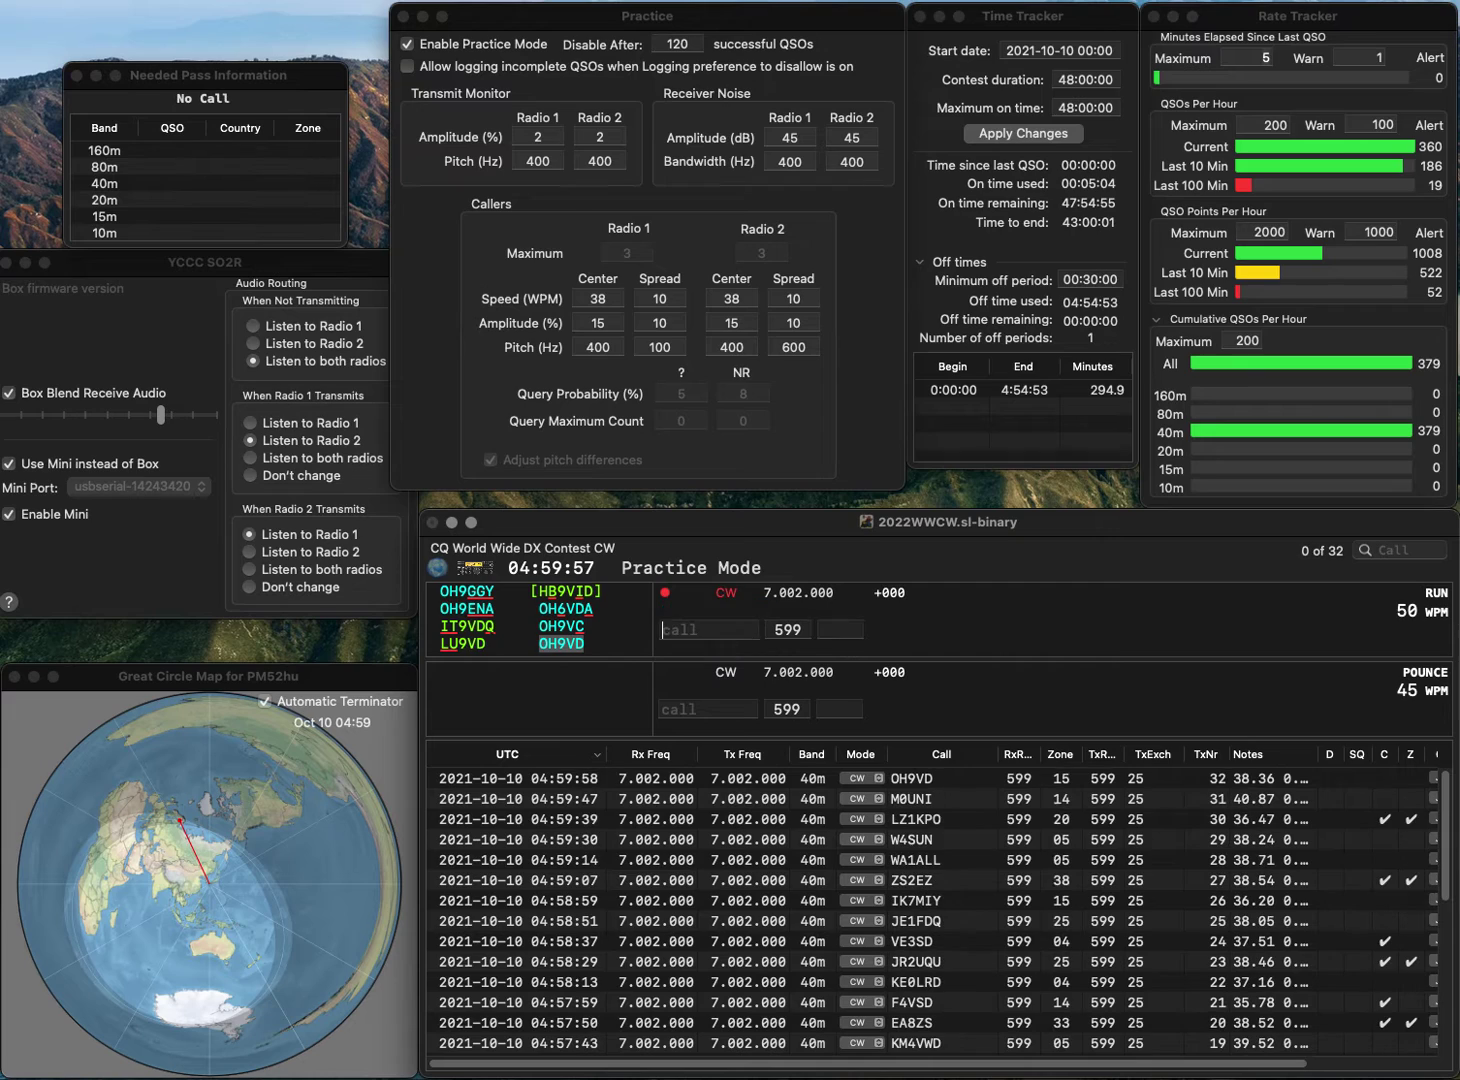
type("PY")
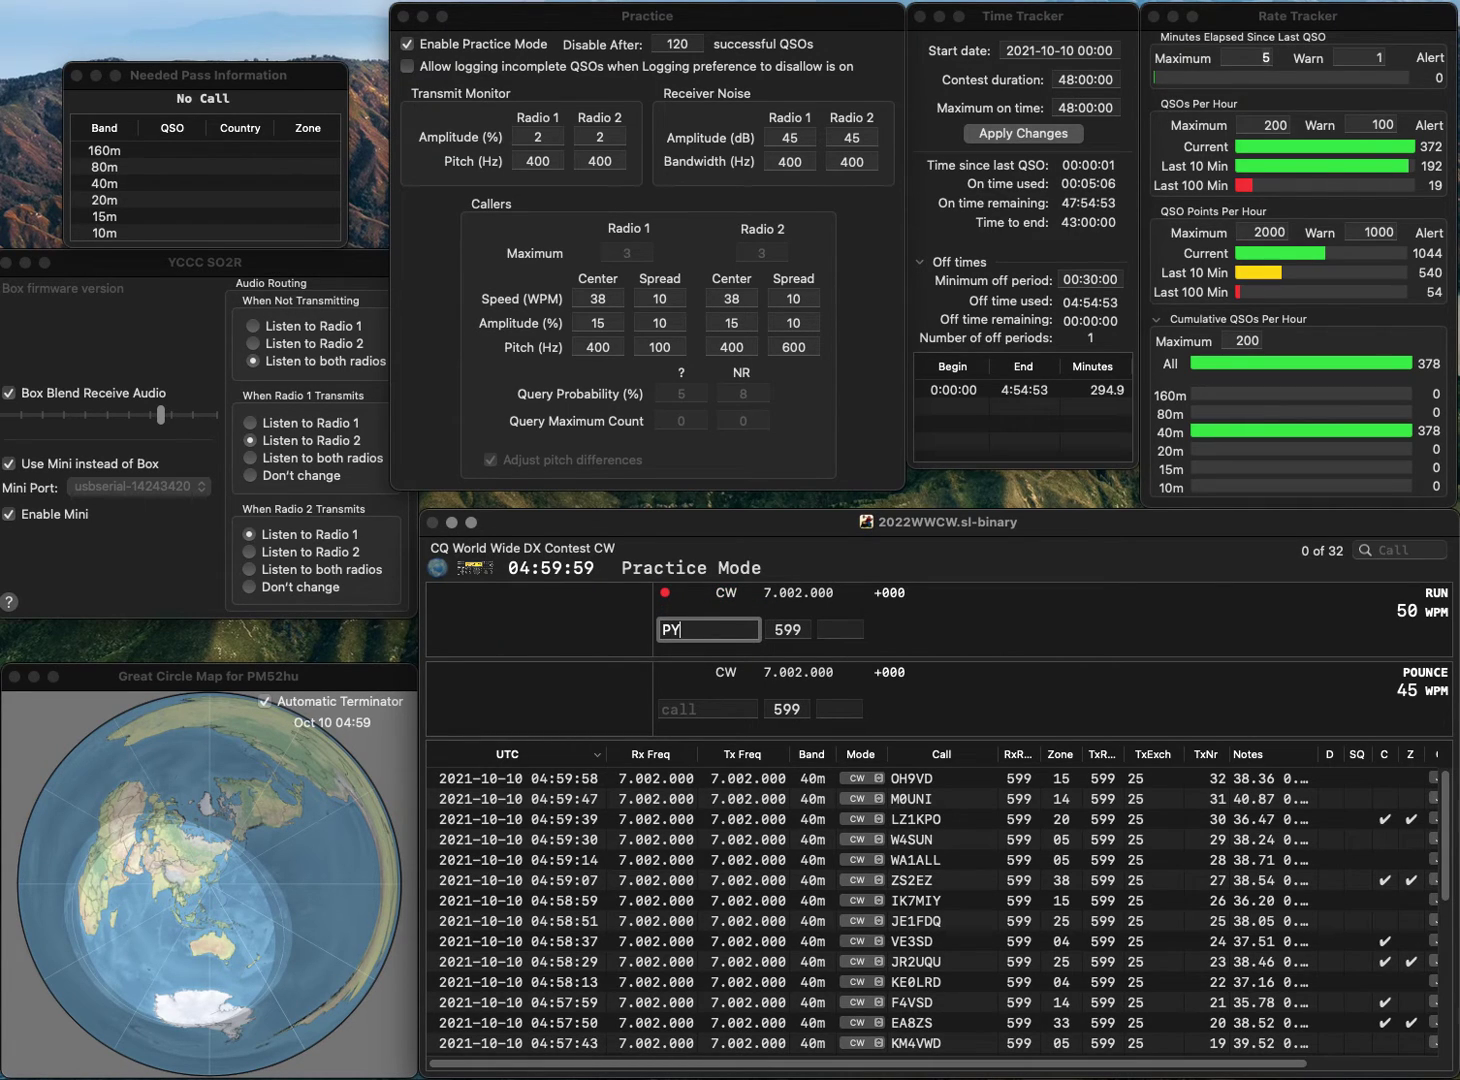
type("4BZ")
key("space")
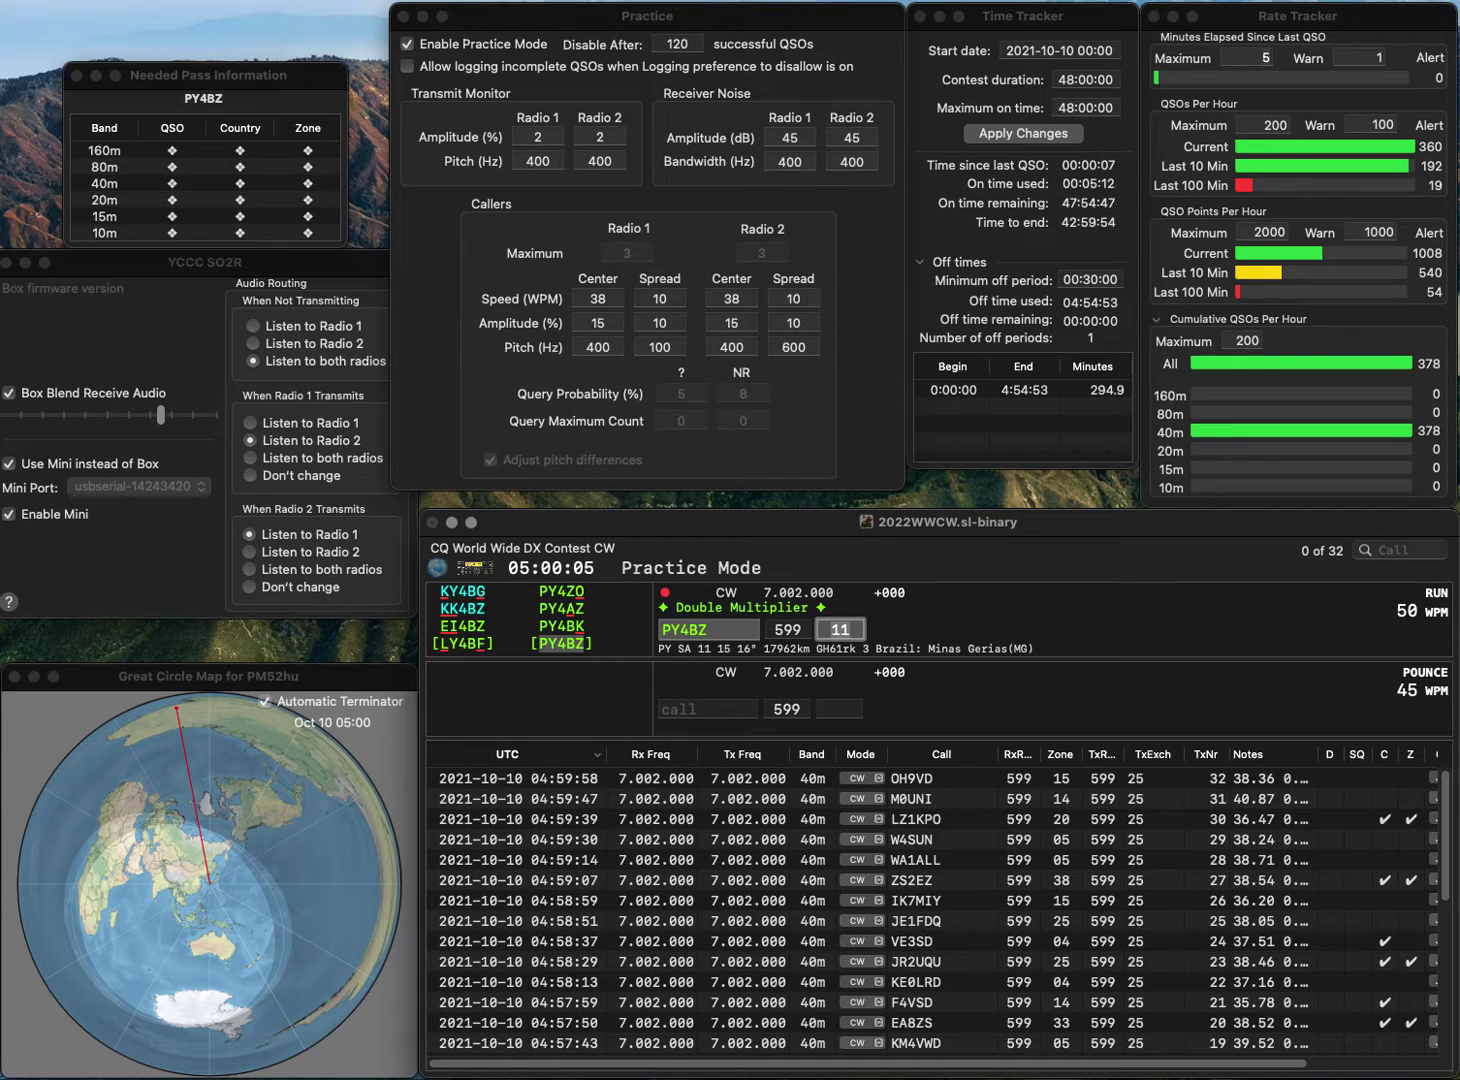
key("Return")
Copy the caller's call as CT1JGA and log the run-radio contact in zone 14 with report 599.
type("C")
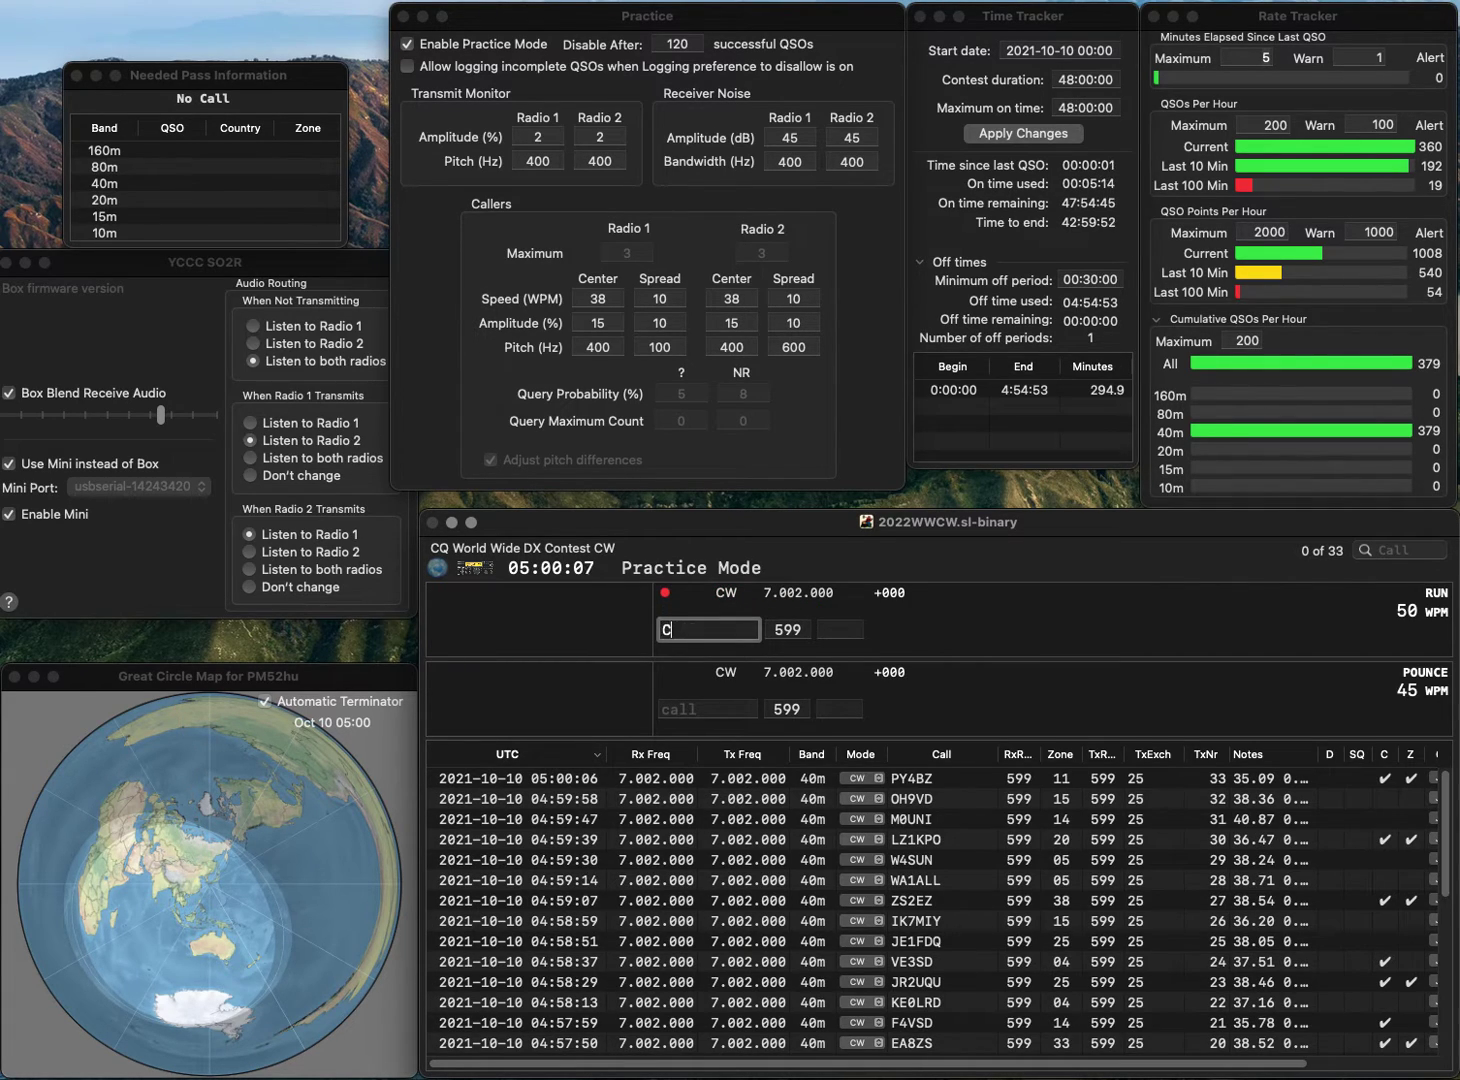
type("TJGA")
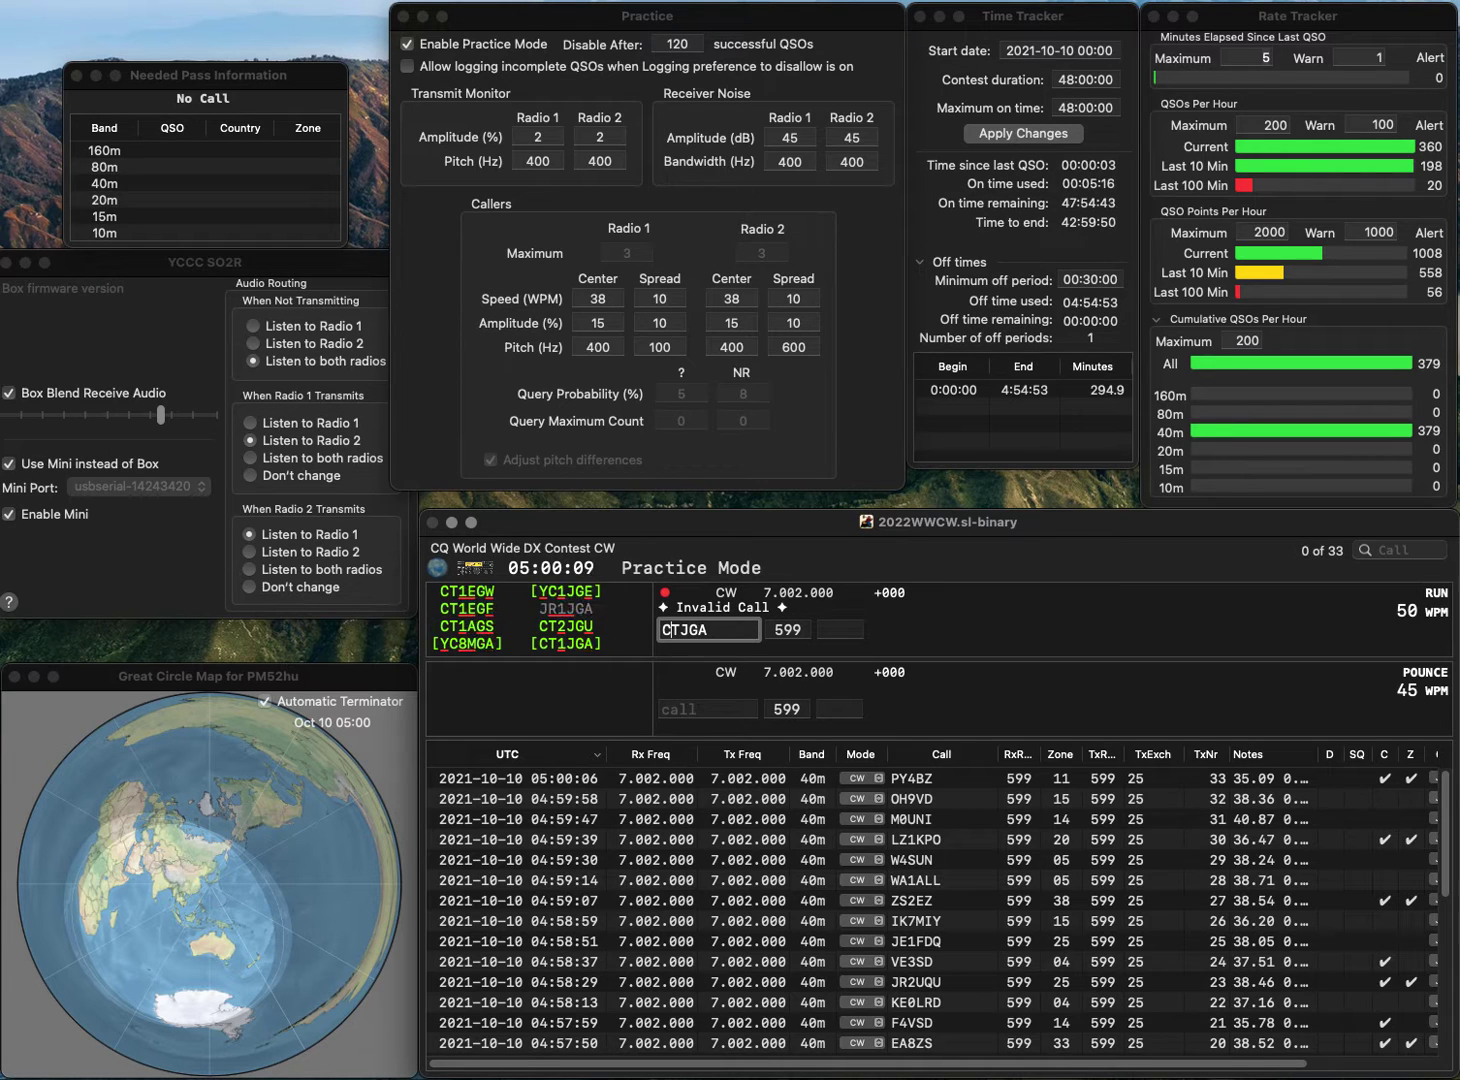
type("1")
key("space")
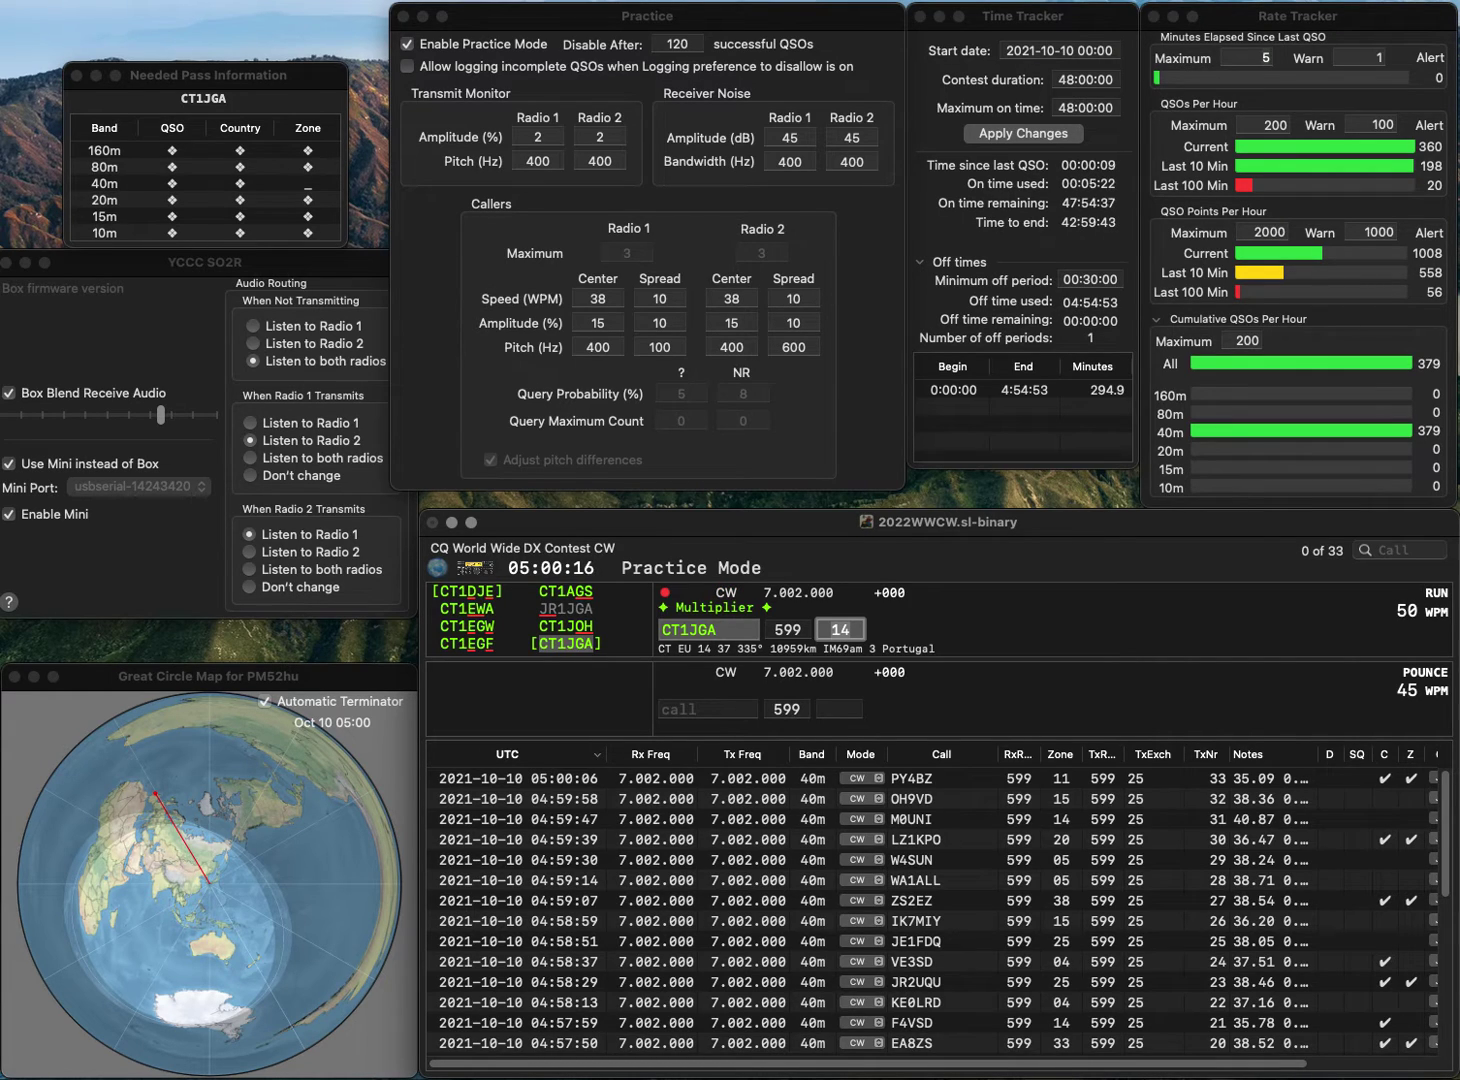
key("Return")
Log run-radio practice contacts with N8AYY in zone 04 and TM10CCAE in zone 14, both with report 599.
type("N8AYY")
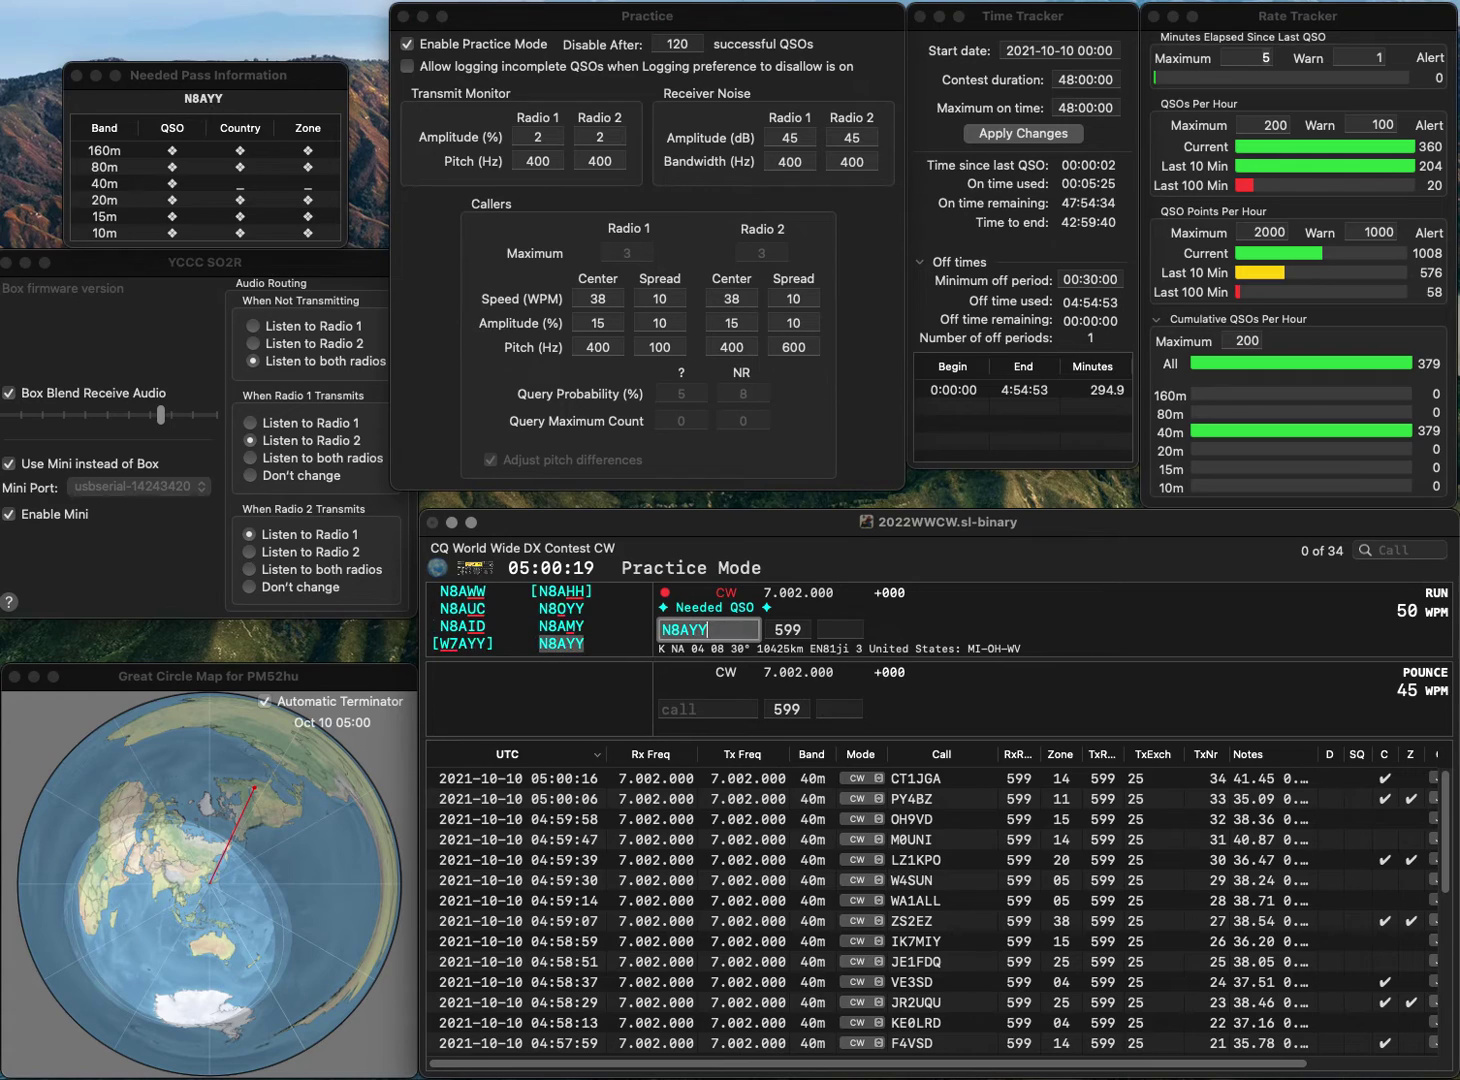
key("Return")
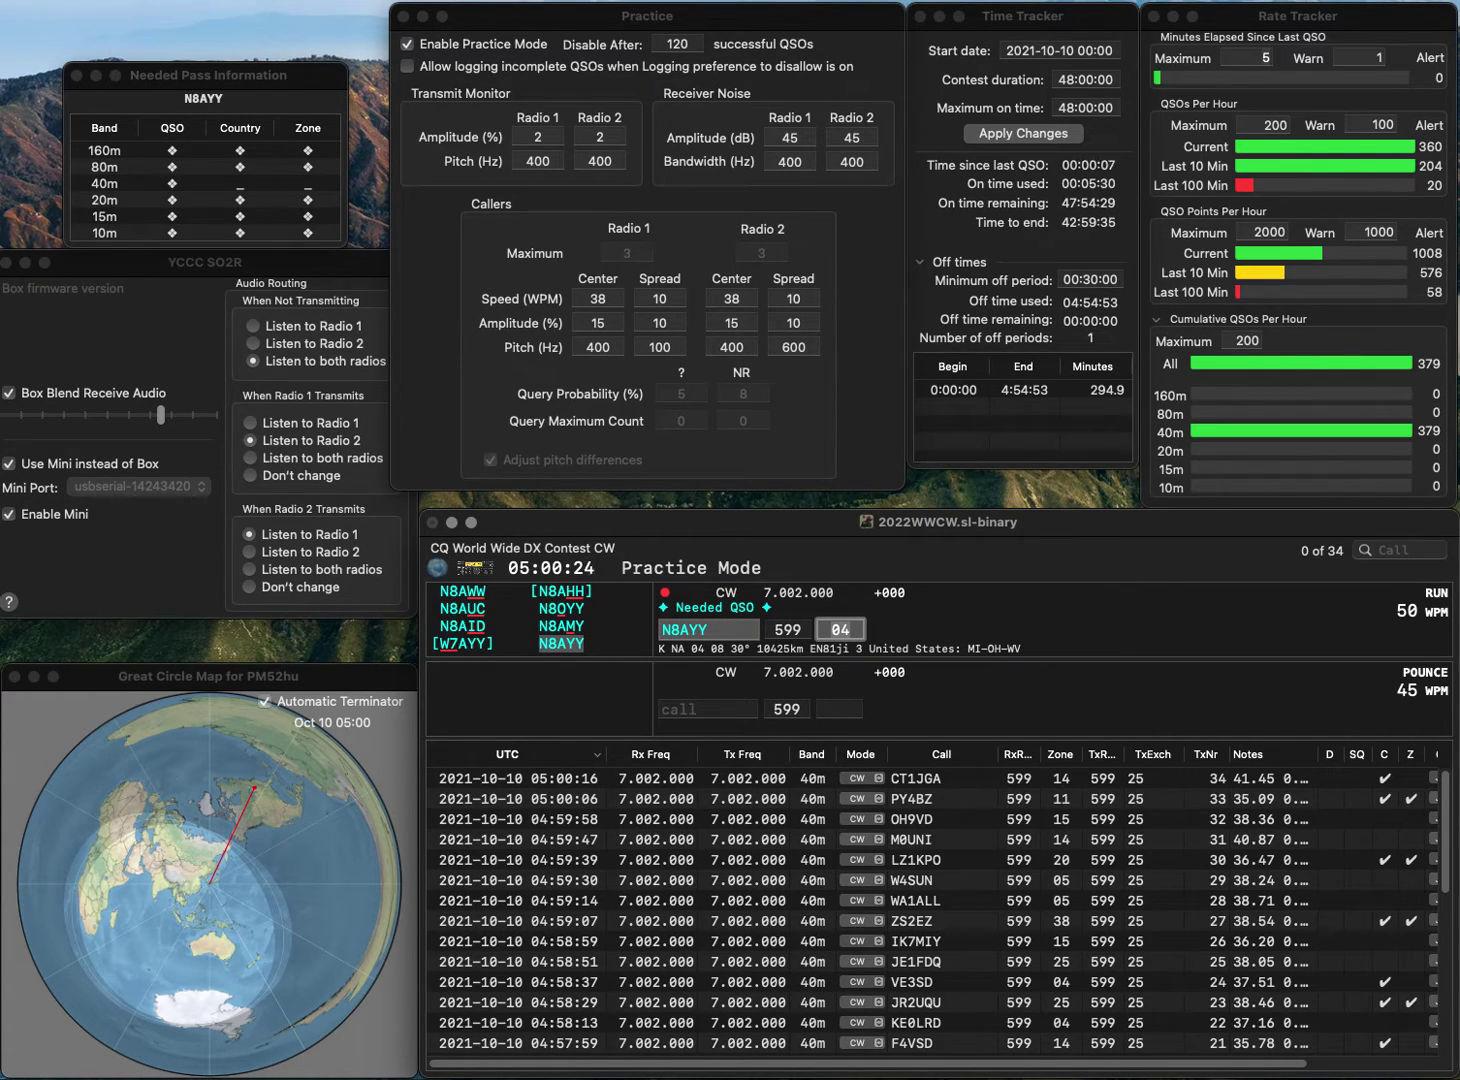
key("Return")
type("TM")
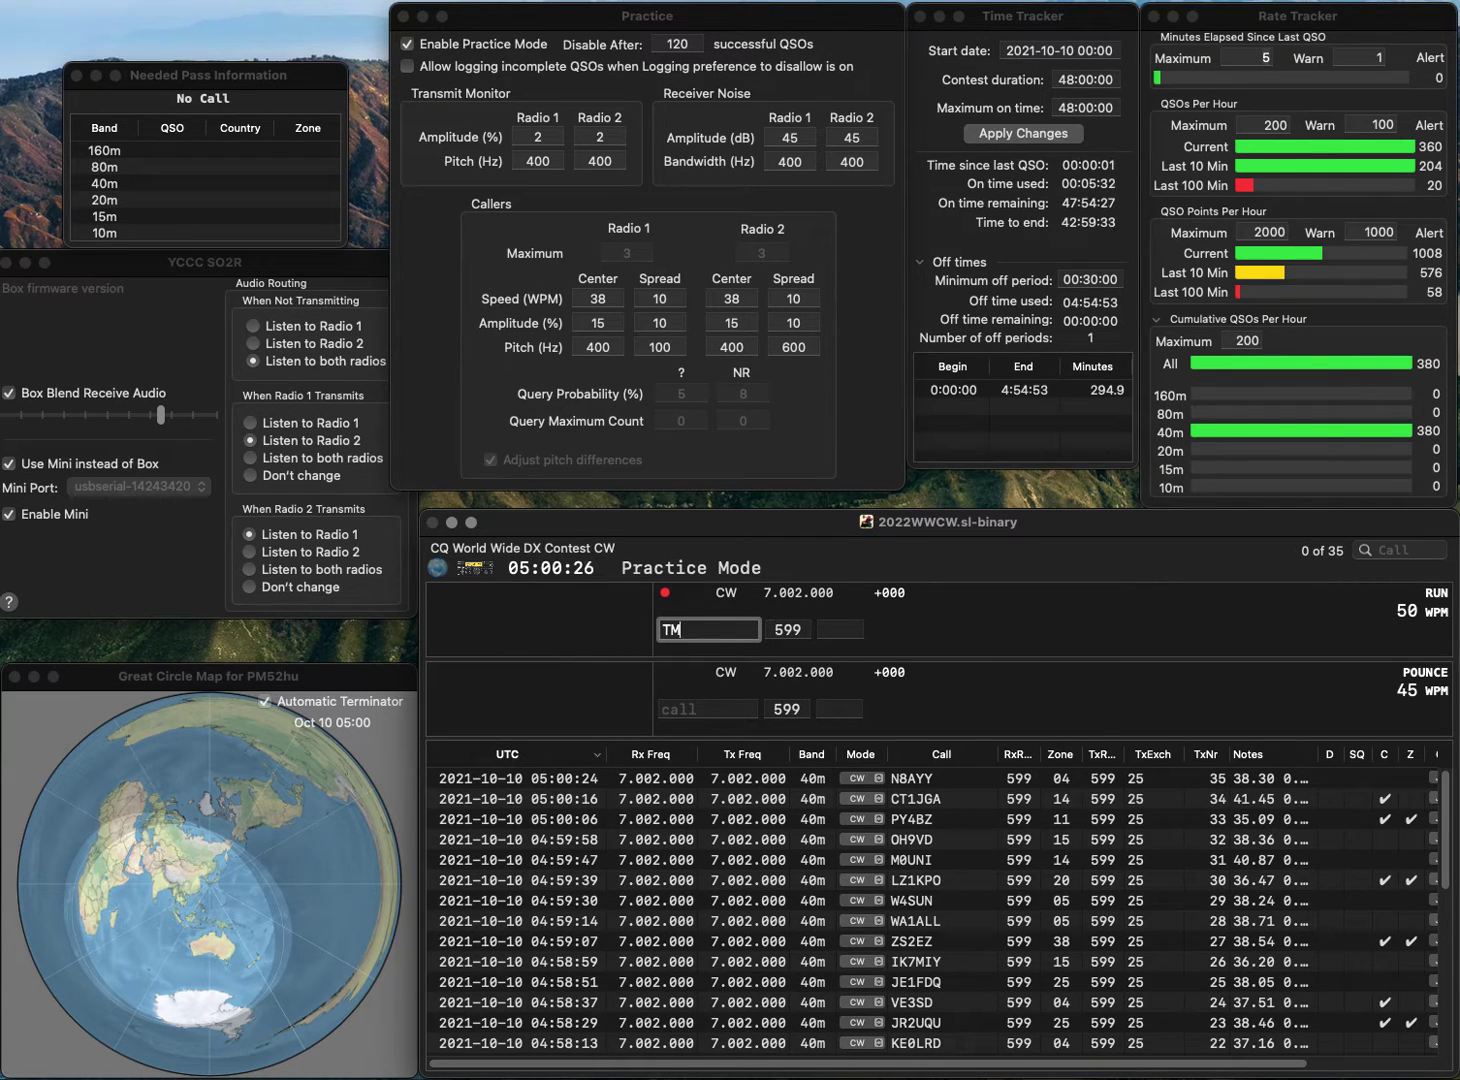
type("10CCAE")
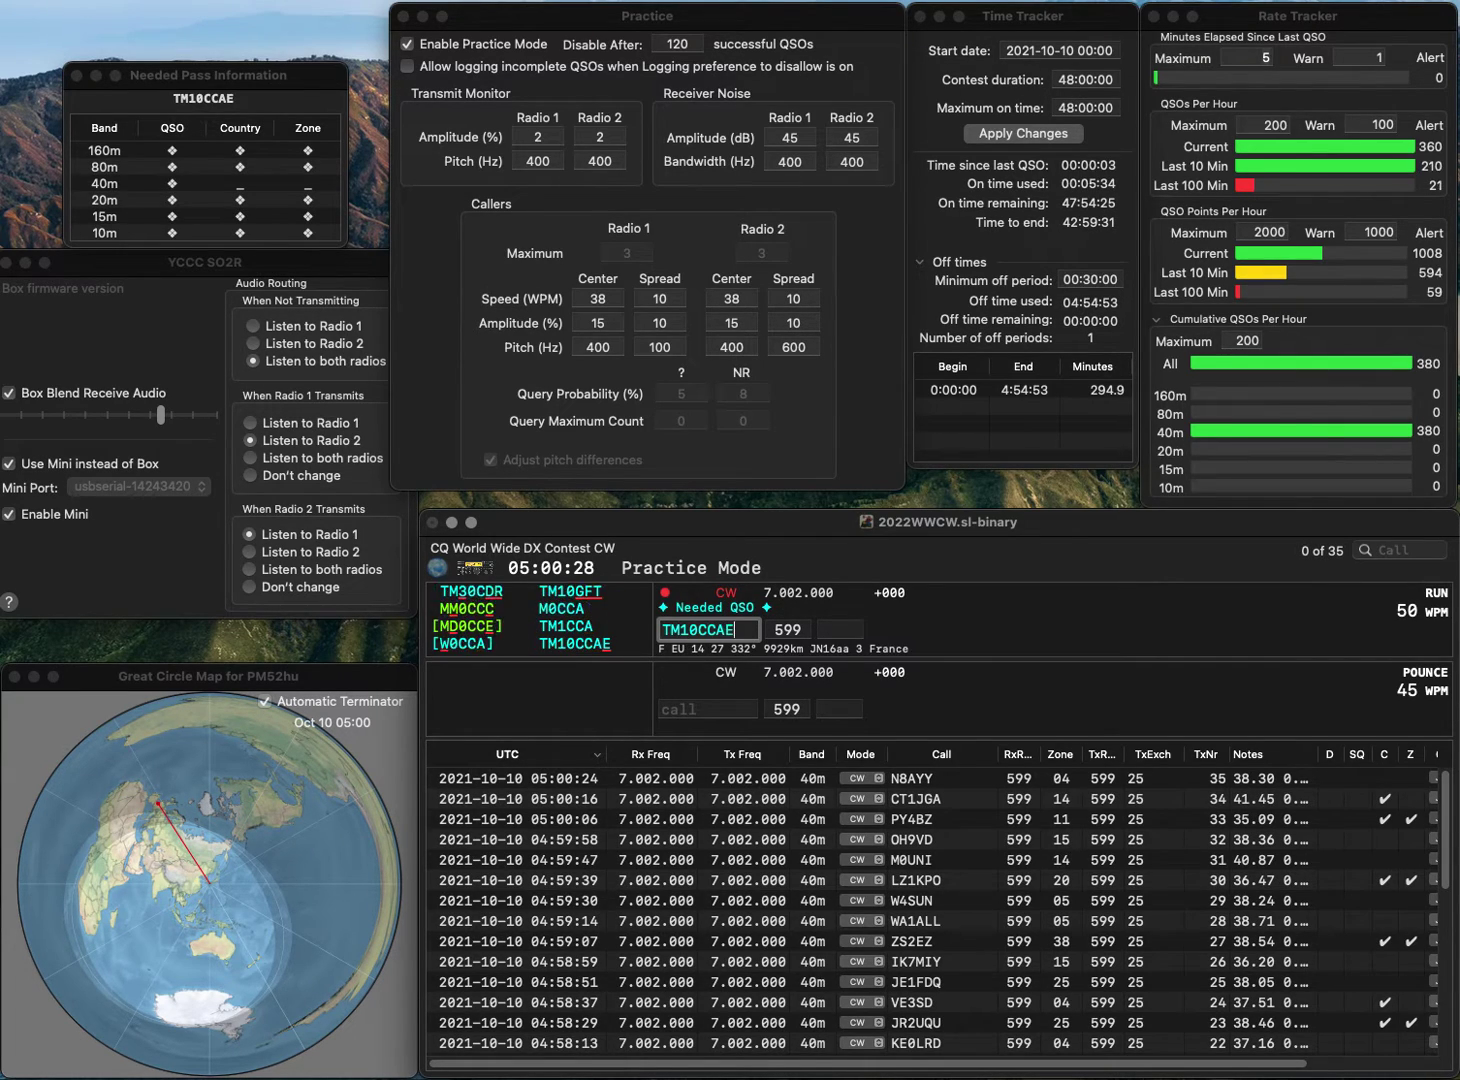
key("space")
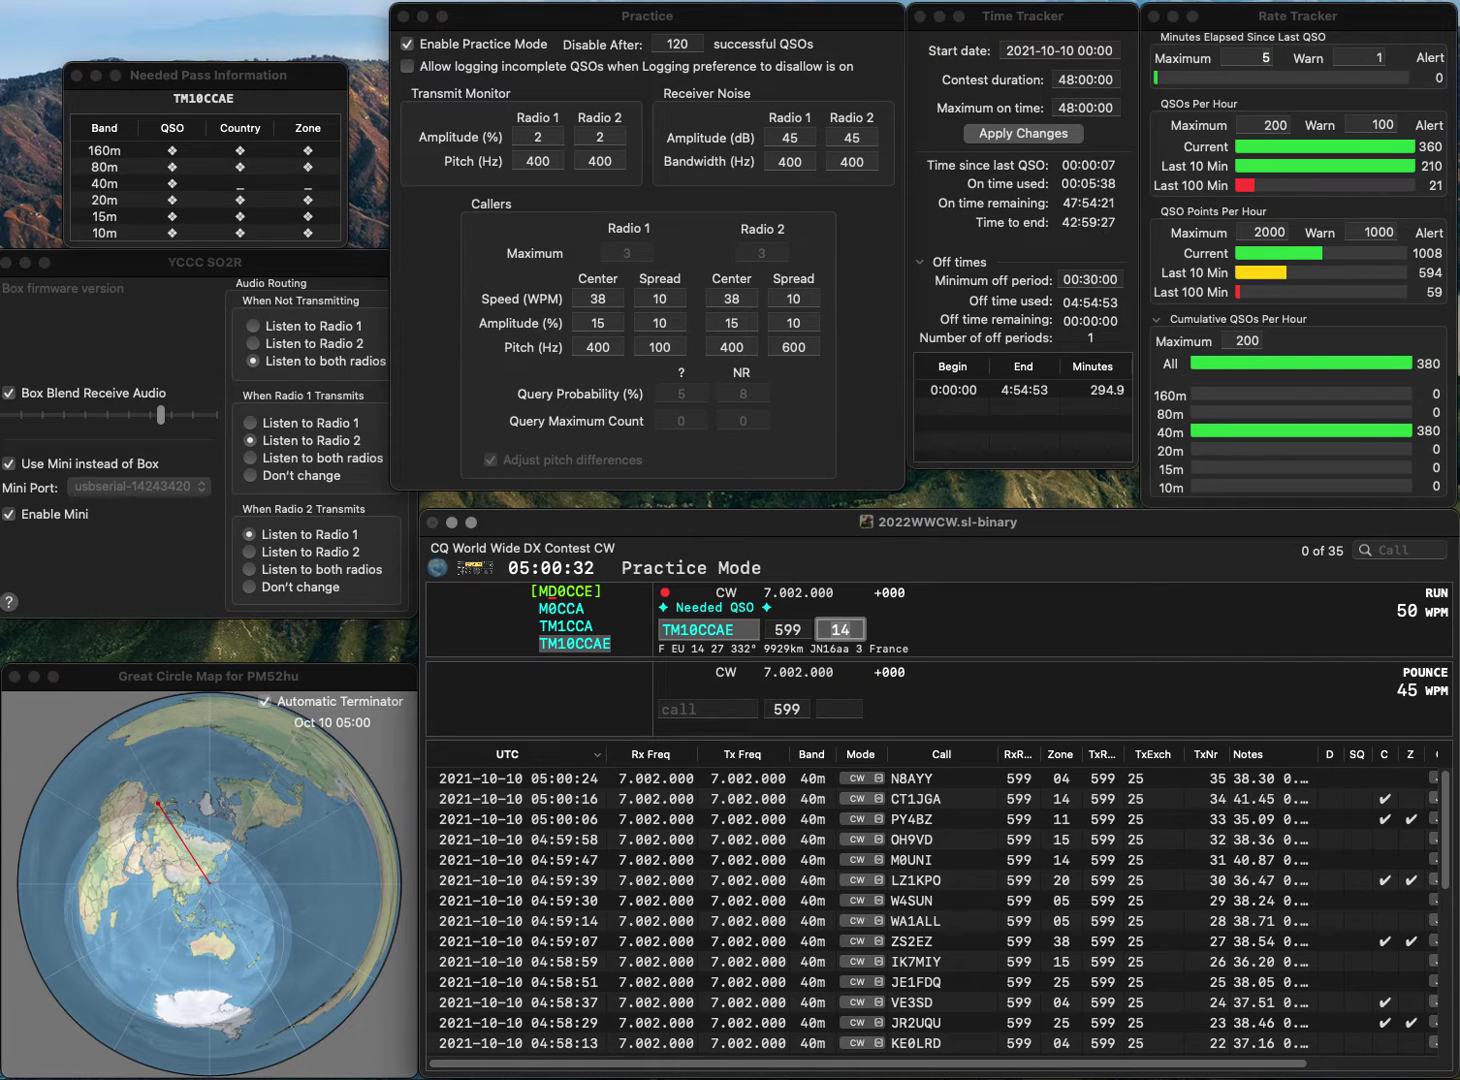
key("Return")
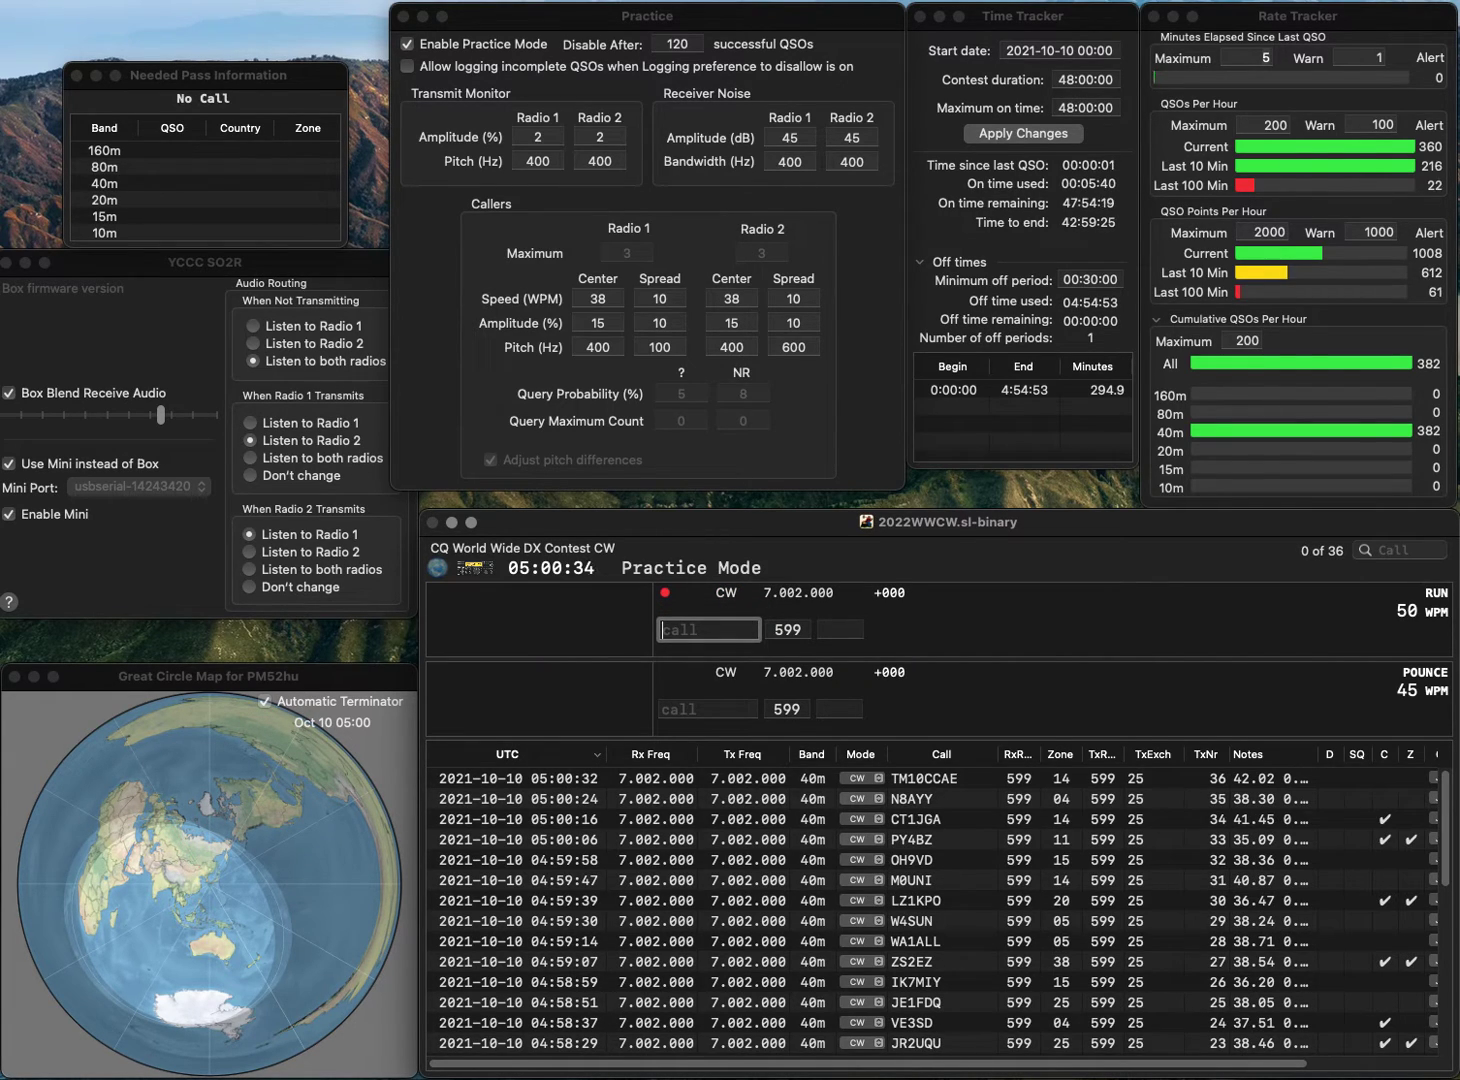
Copy the caller's call as KD0OAK and log the run-radio contact in zone 01 with report 599.
type("L")
key("BackSpace")
type("Y0OAK")
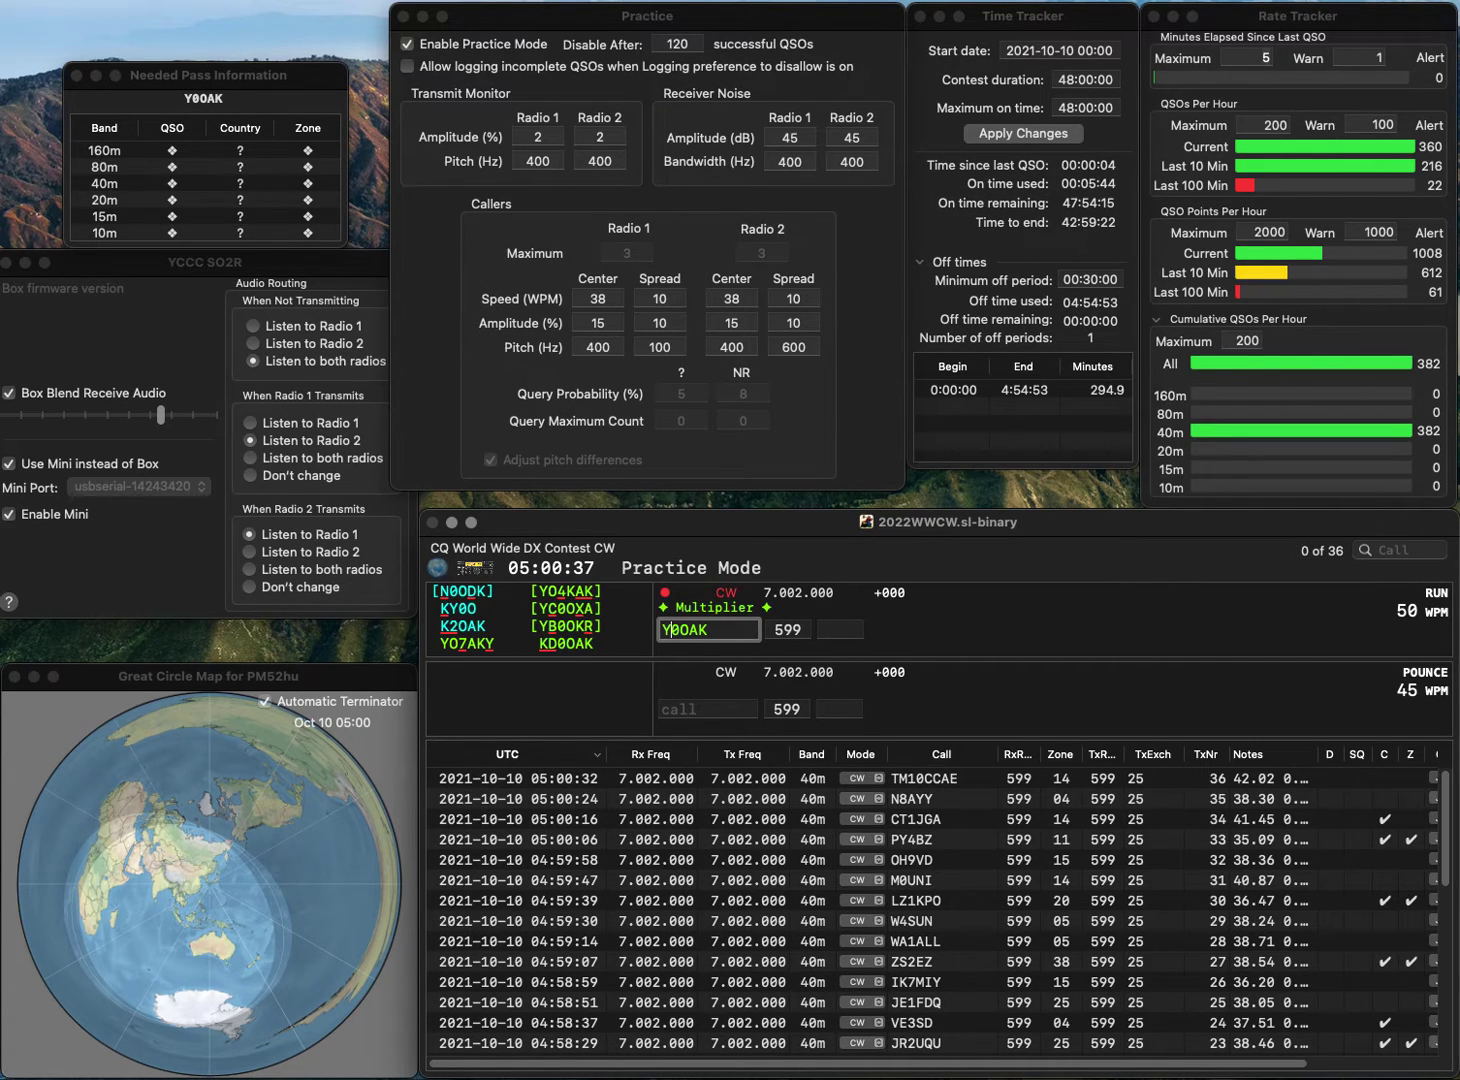
key("BackSpace")
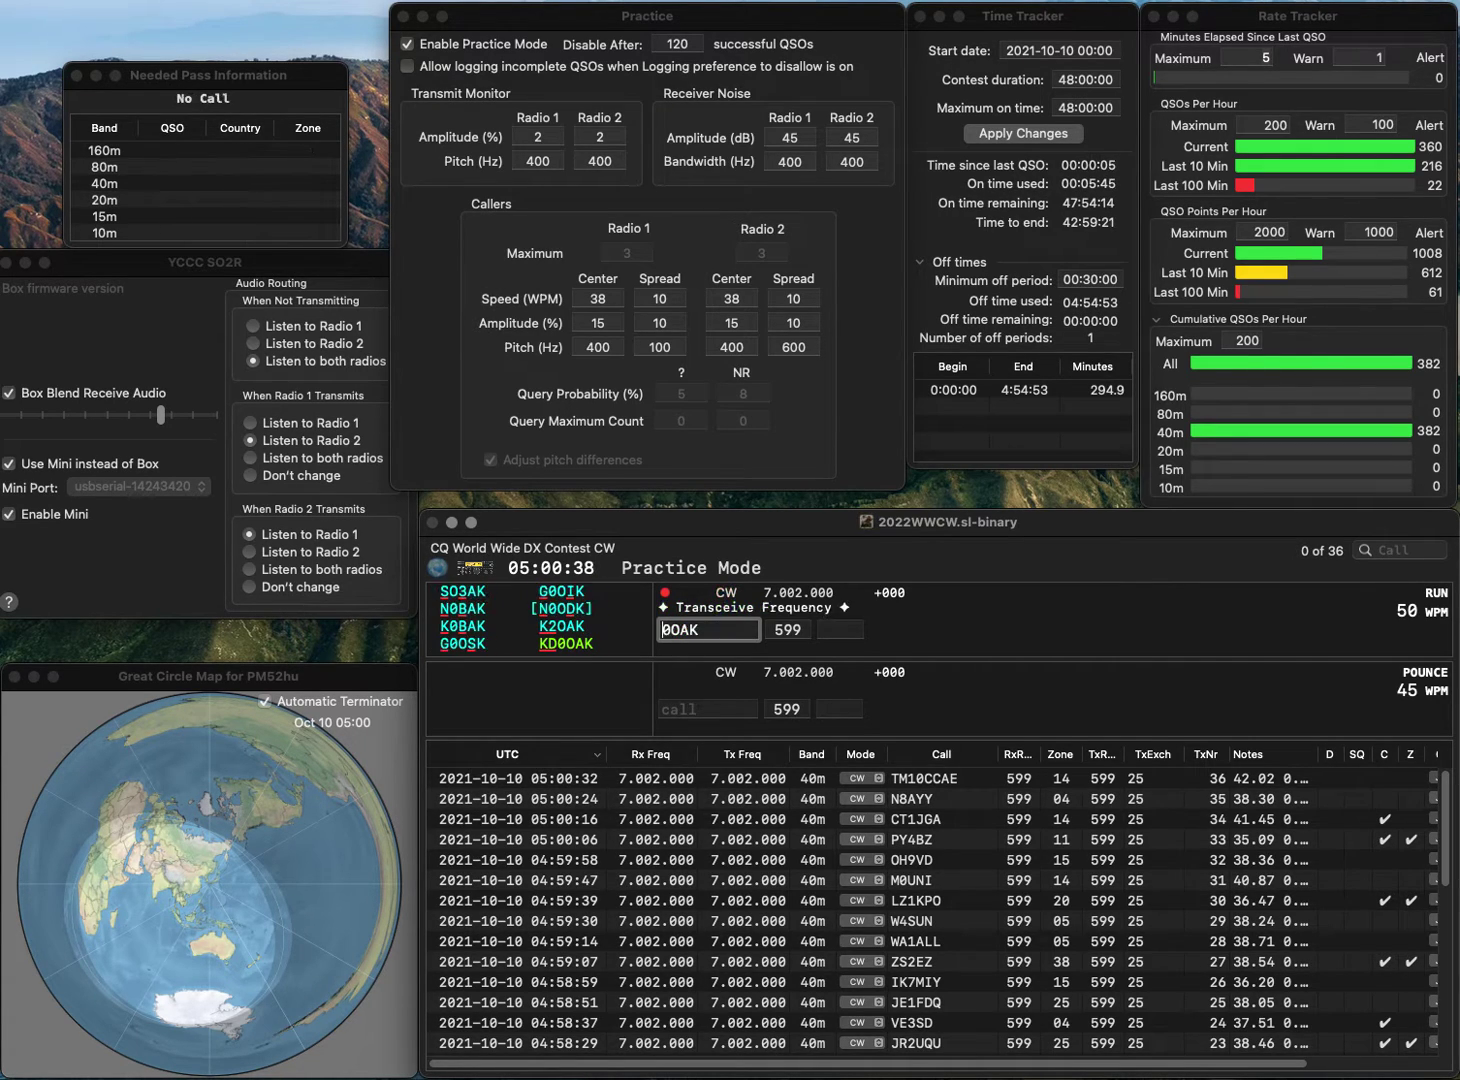
type("KD")
key("space")
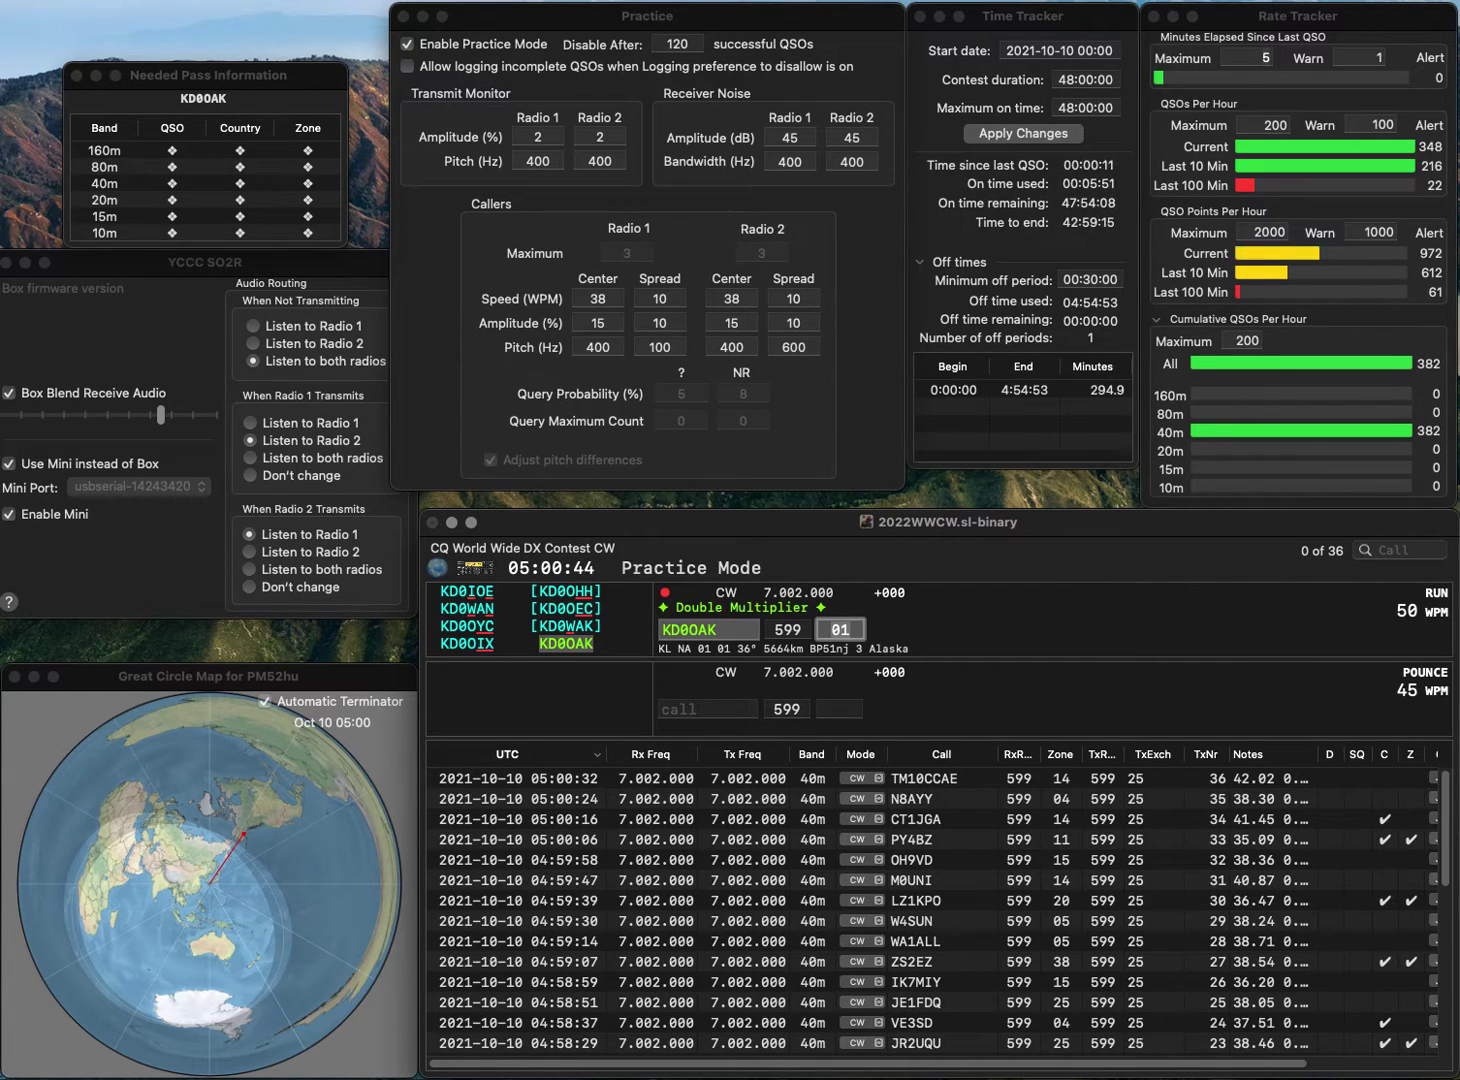
key("Return")
type("R")
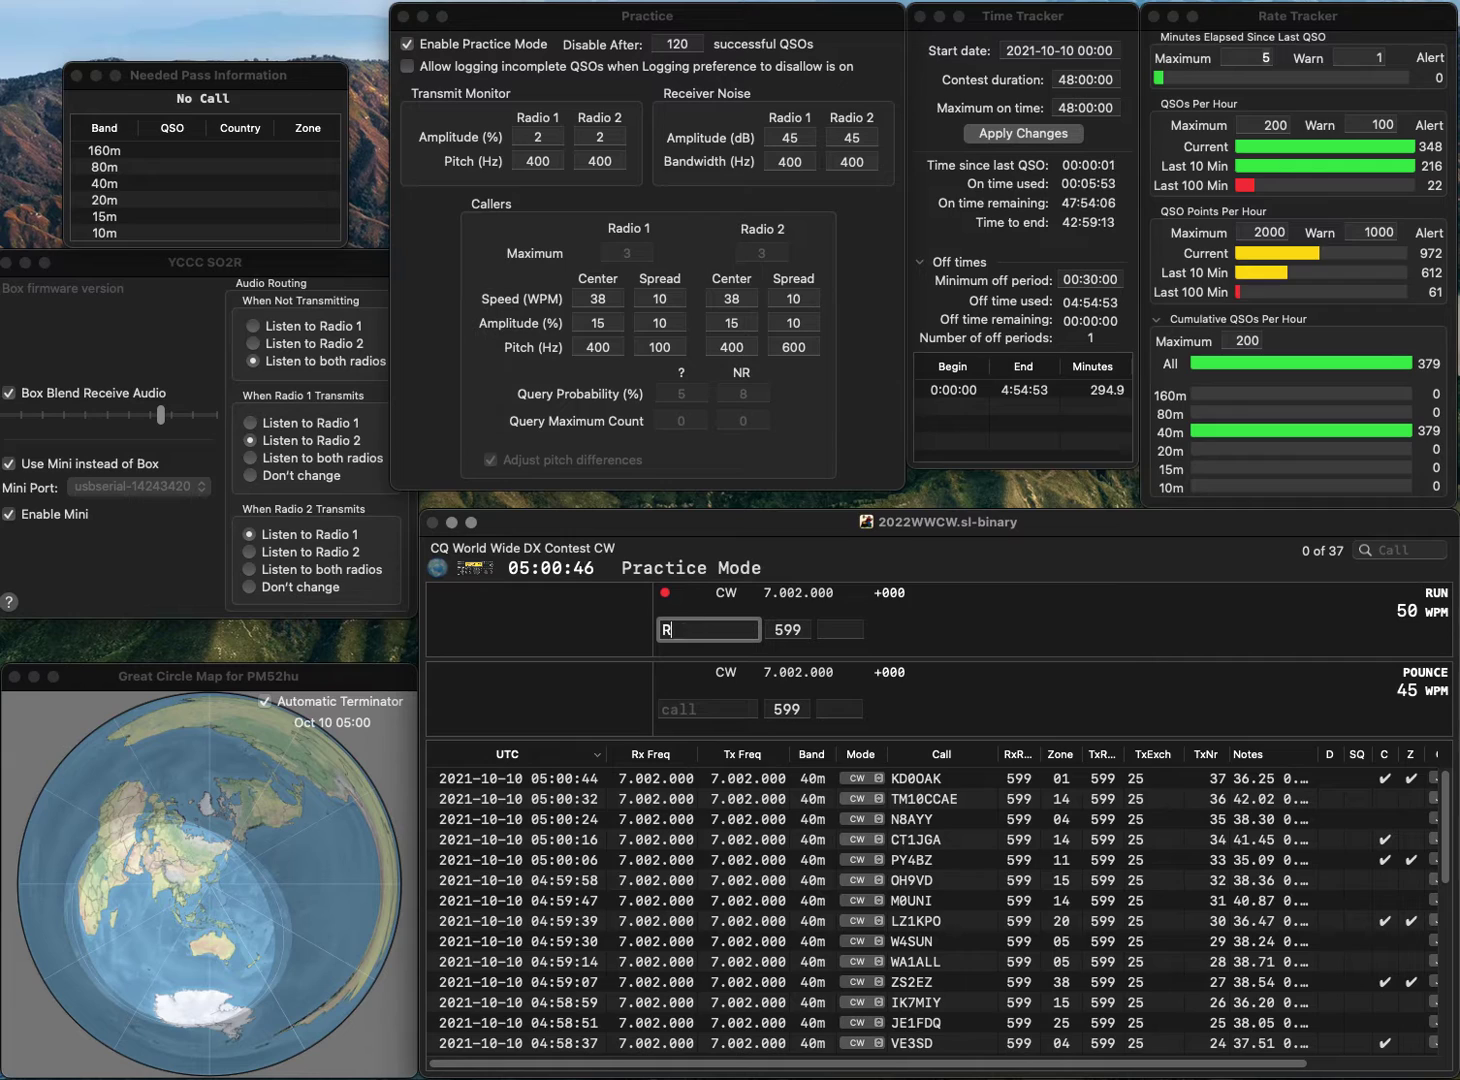
type("X9CM")
key("space")
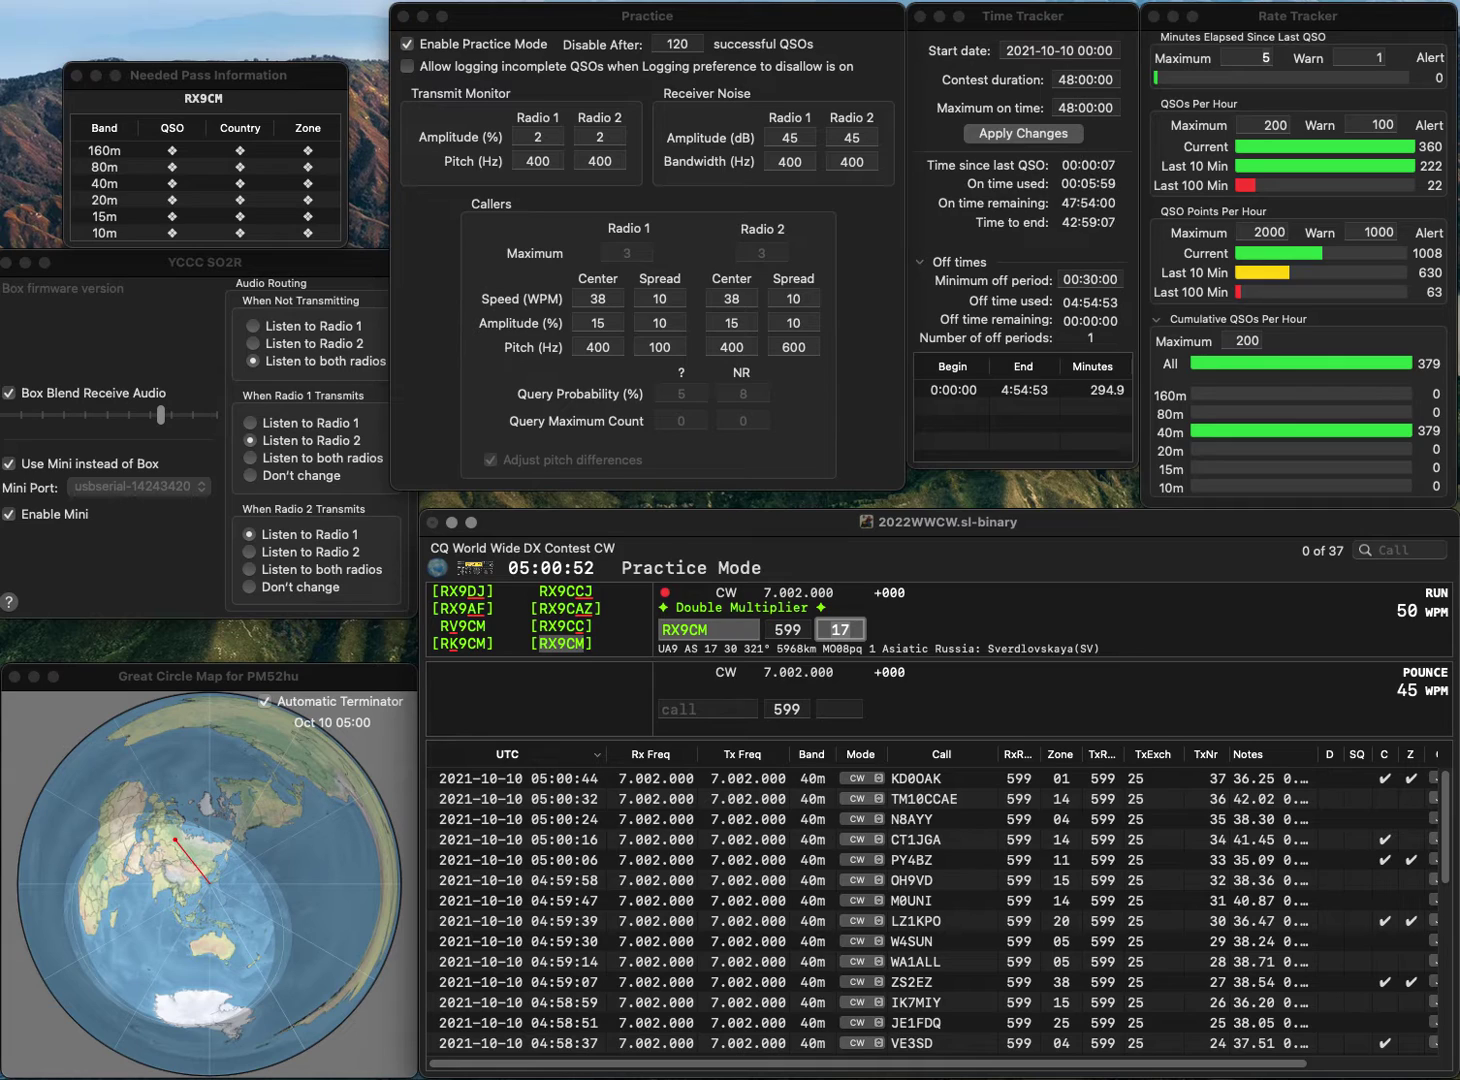
key("Return")
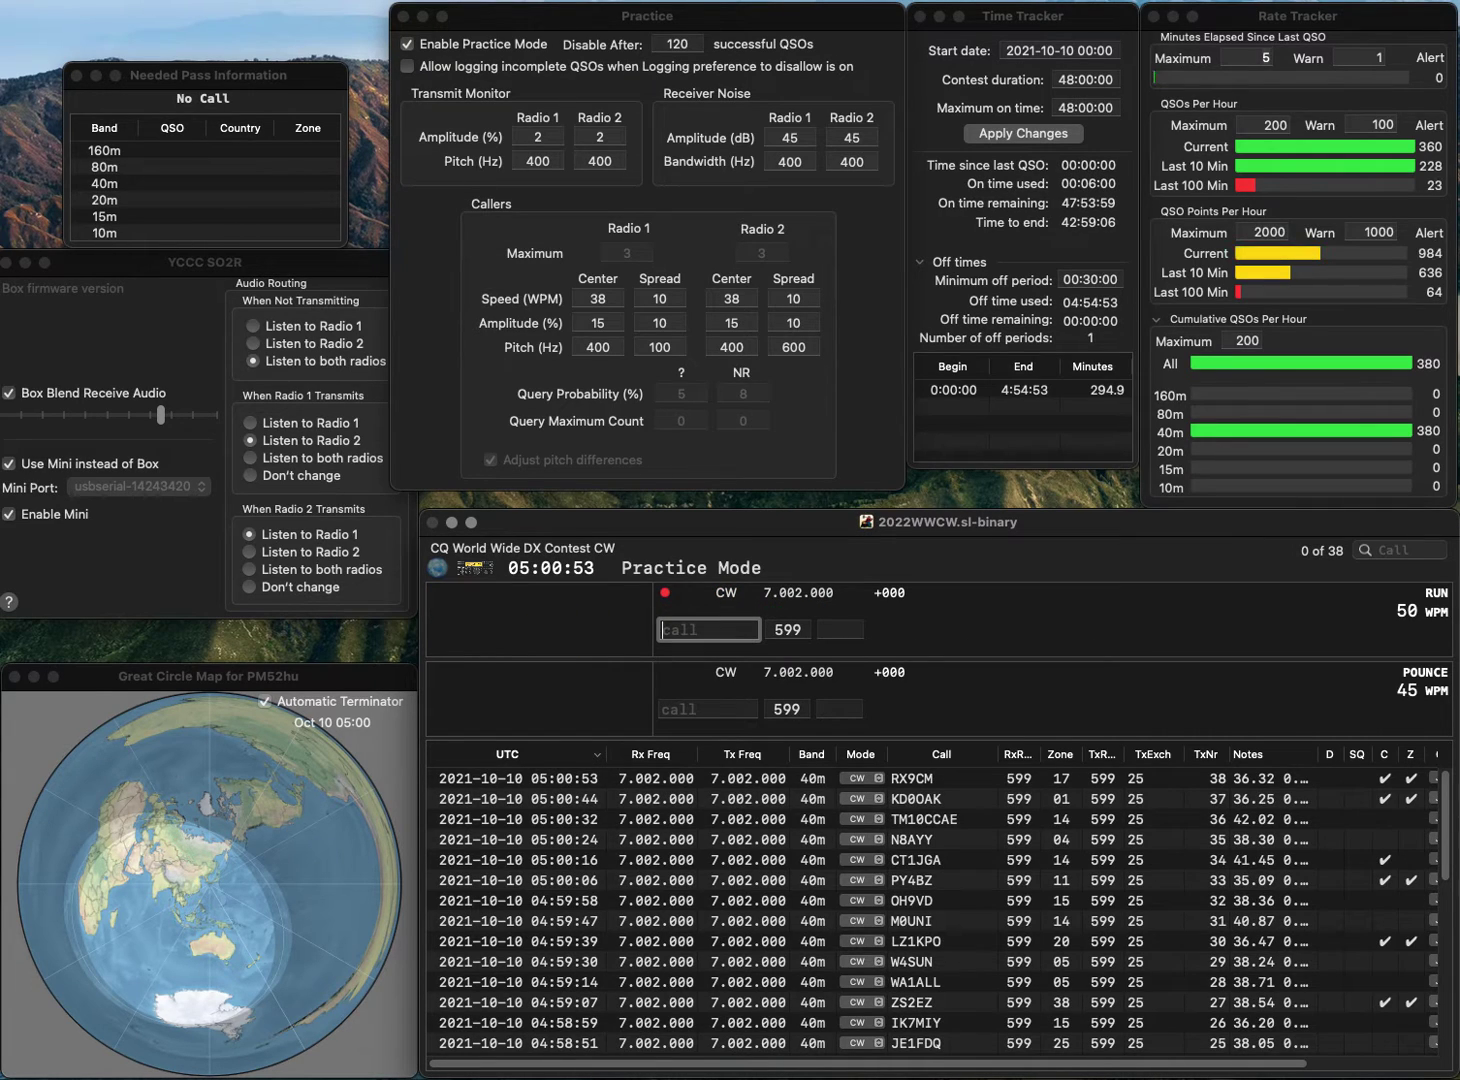
type("W1GQ")
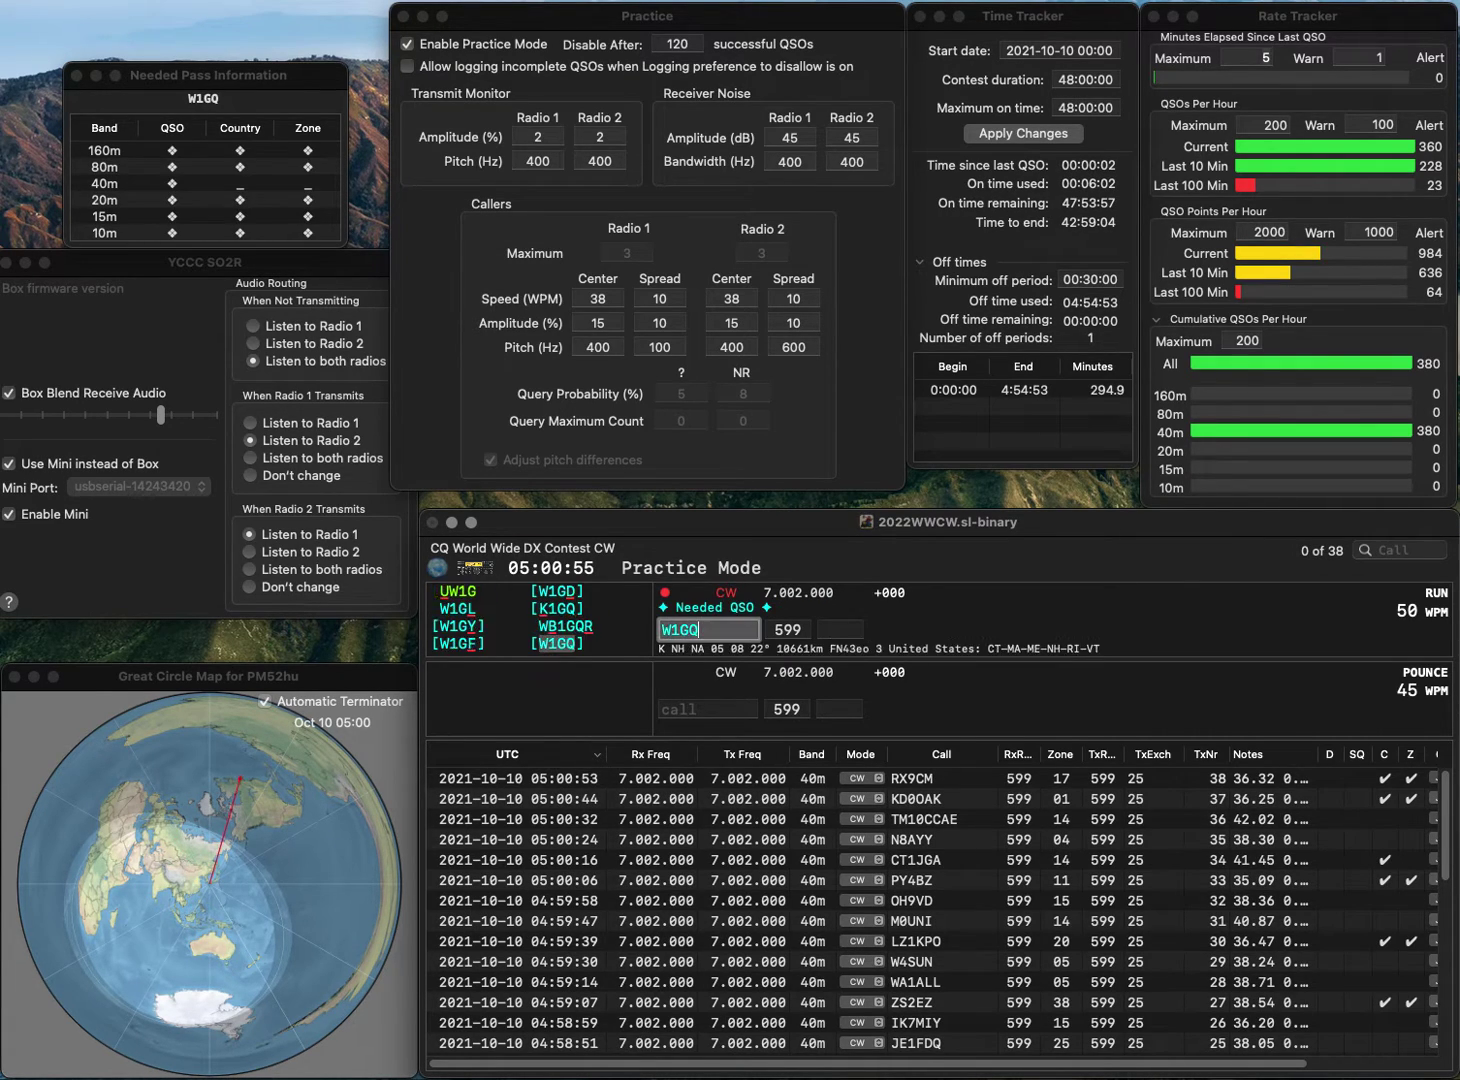
key("space")
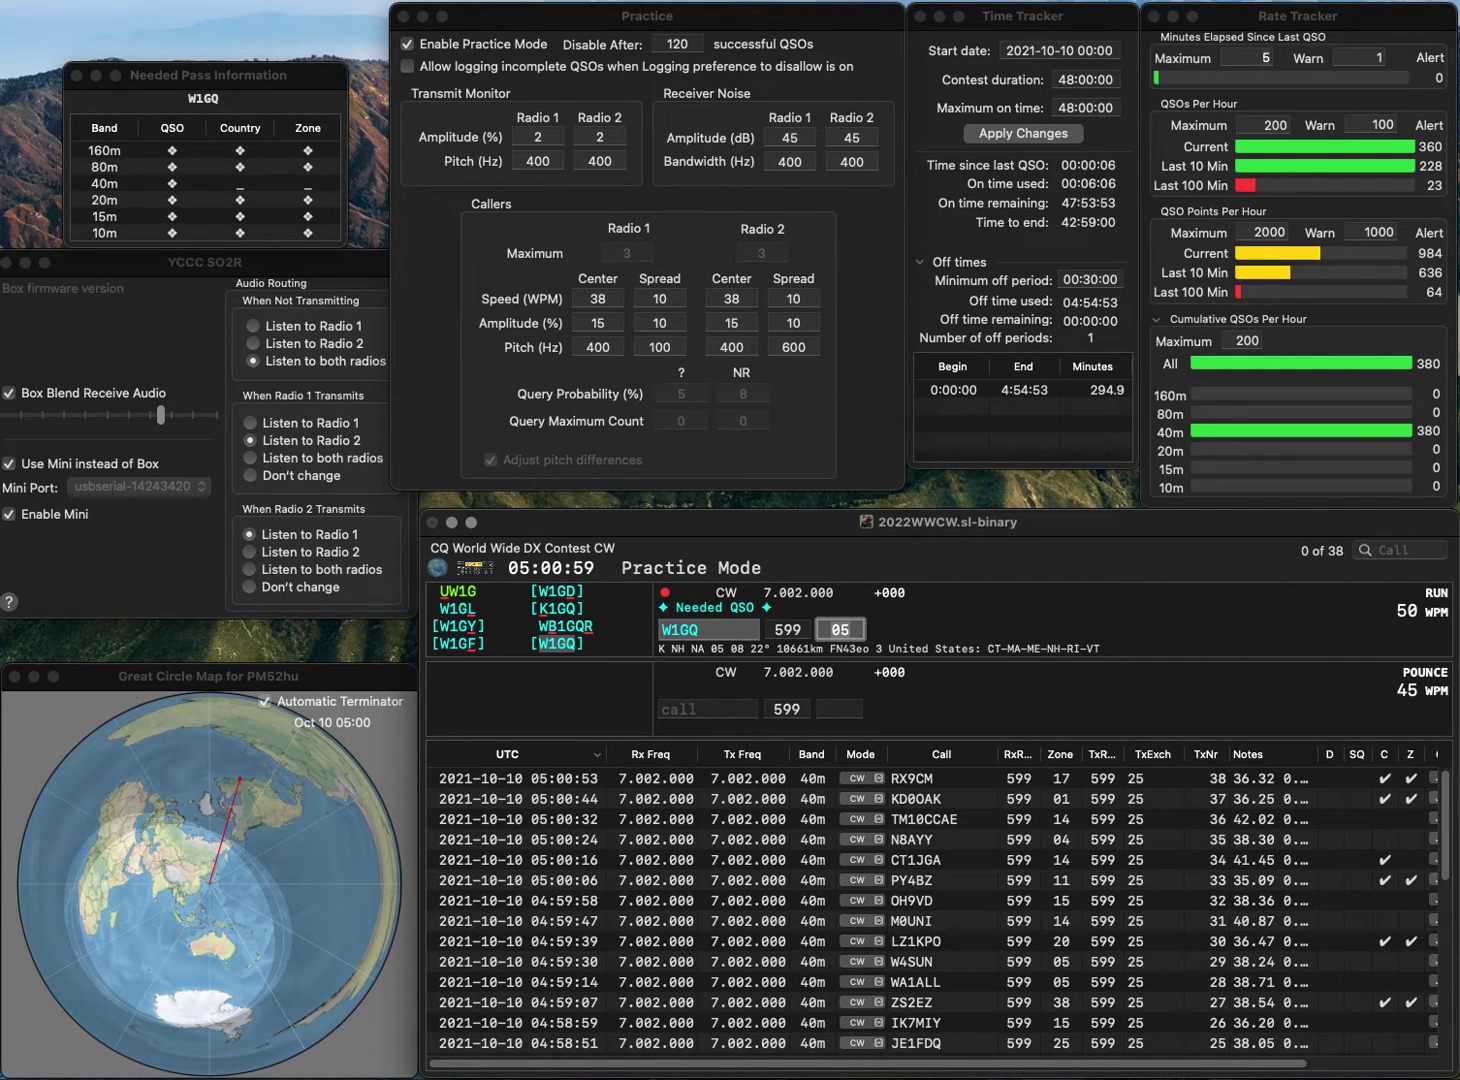
key("Return")
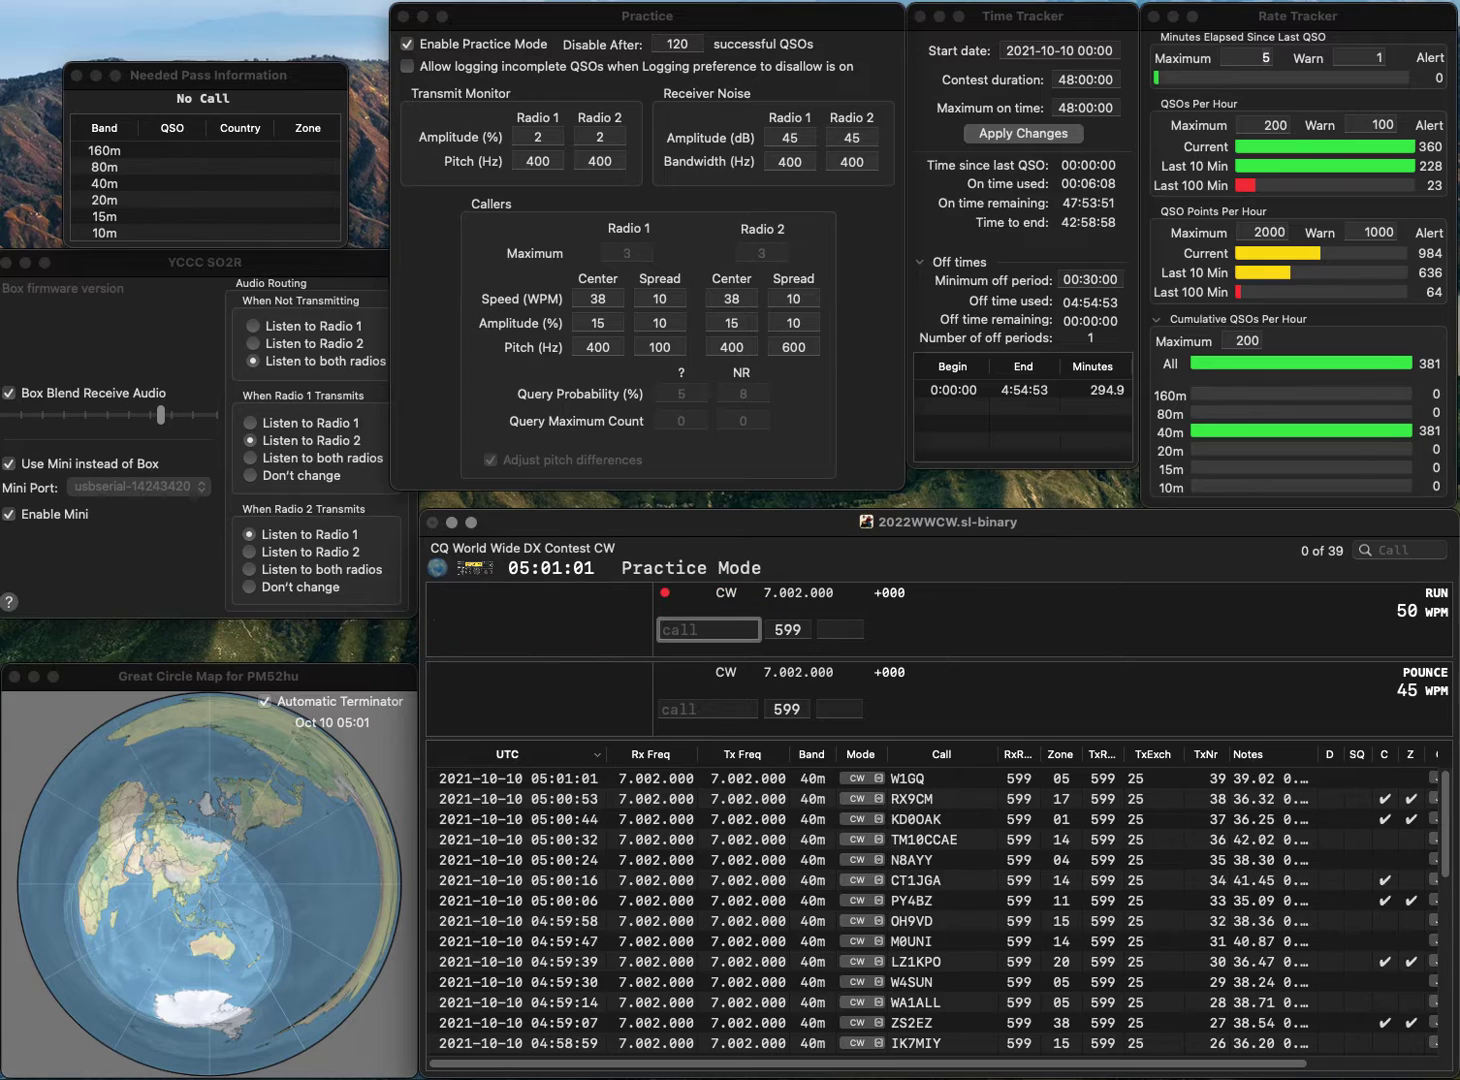
type("CO8")
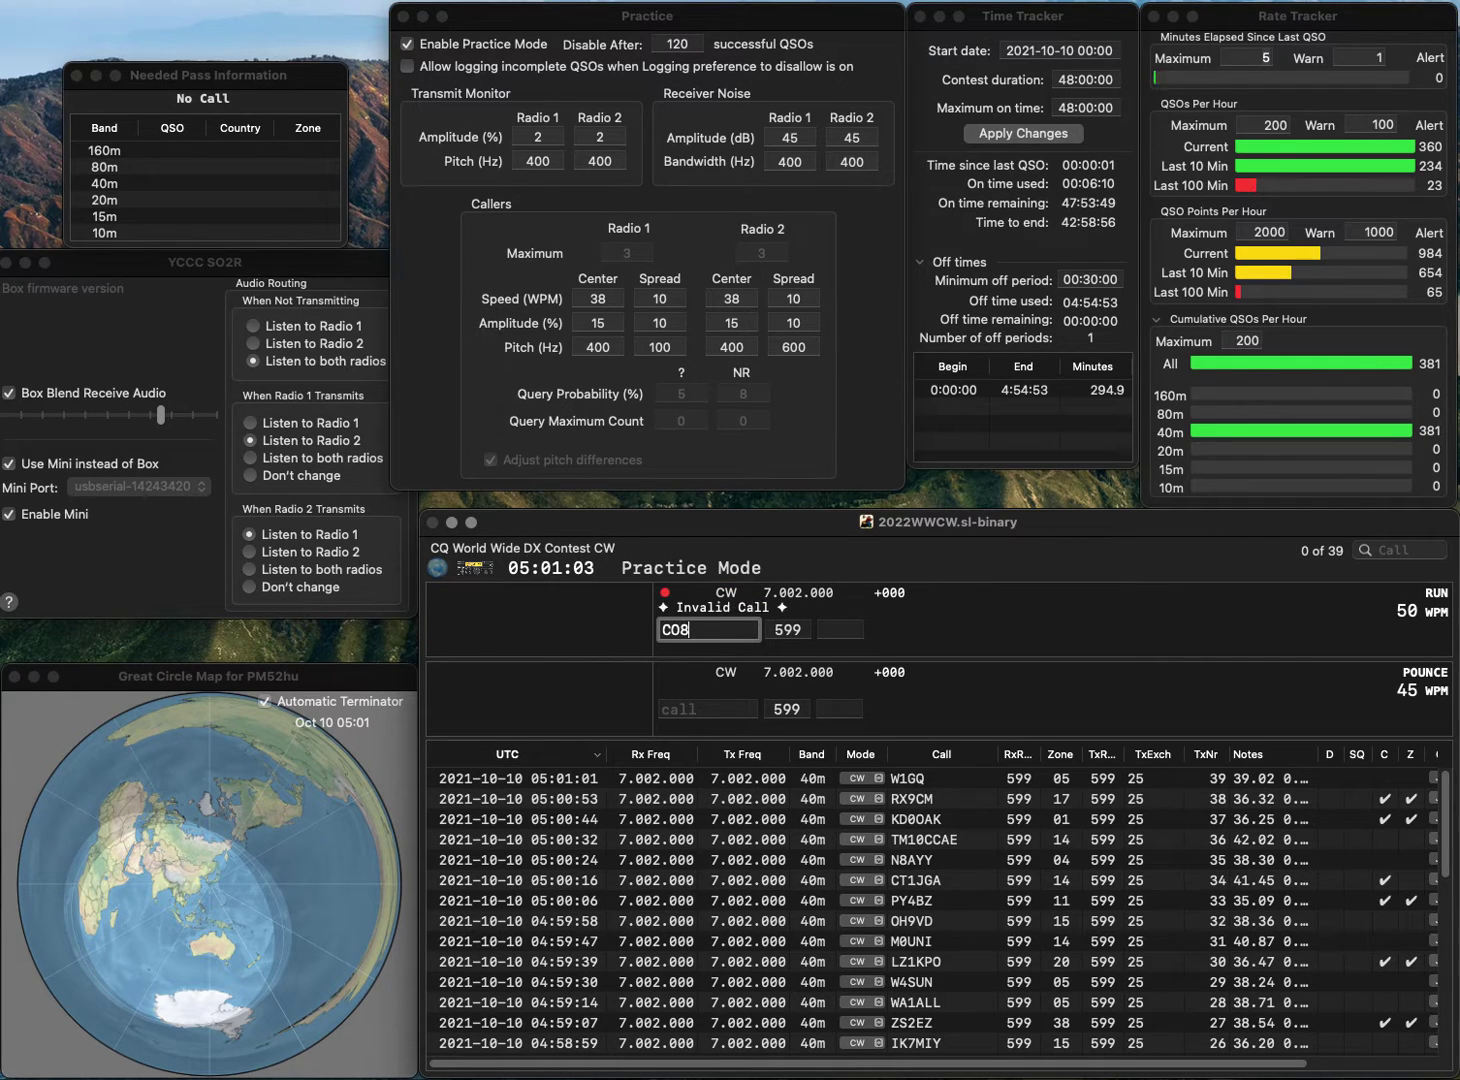
type("MGY")
key("space")
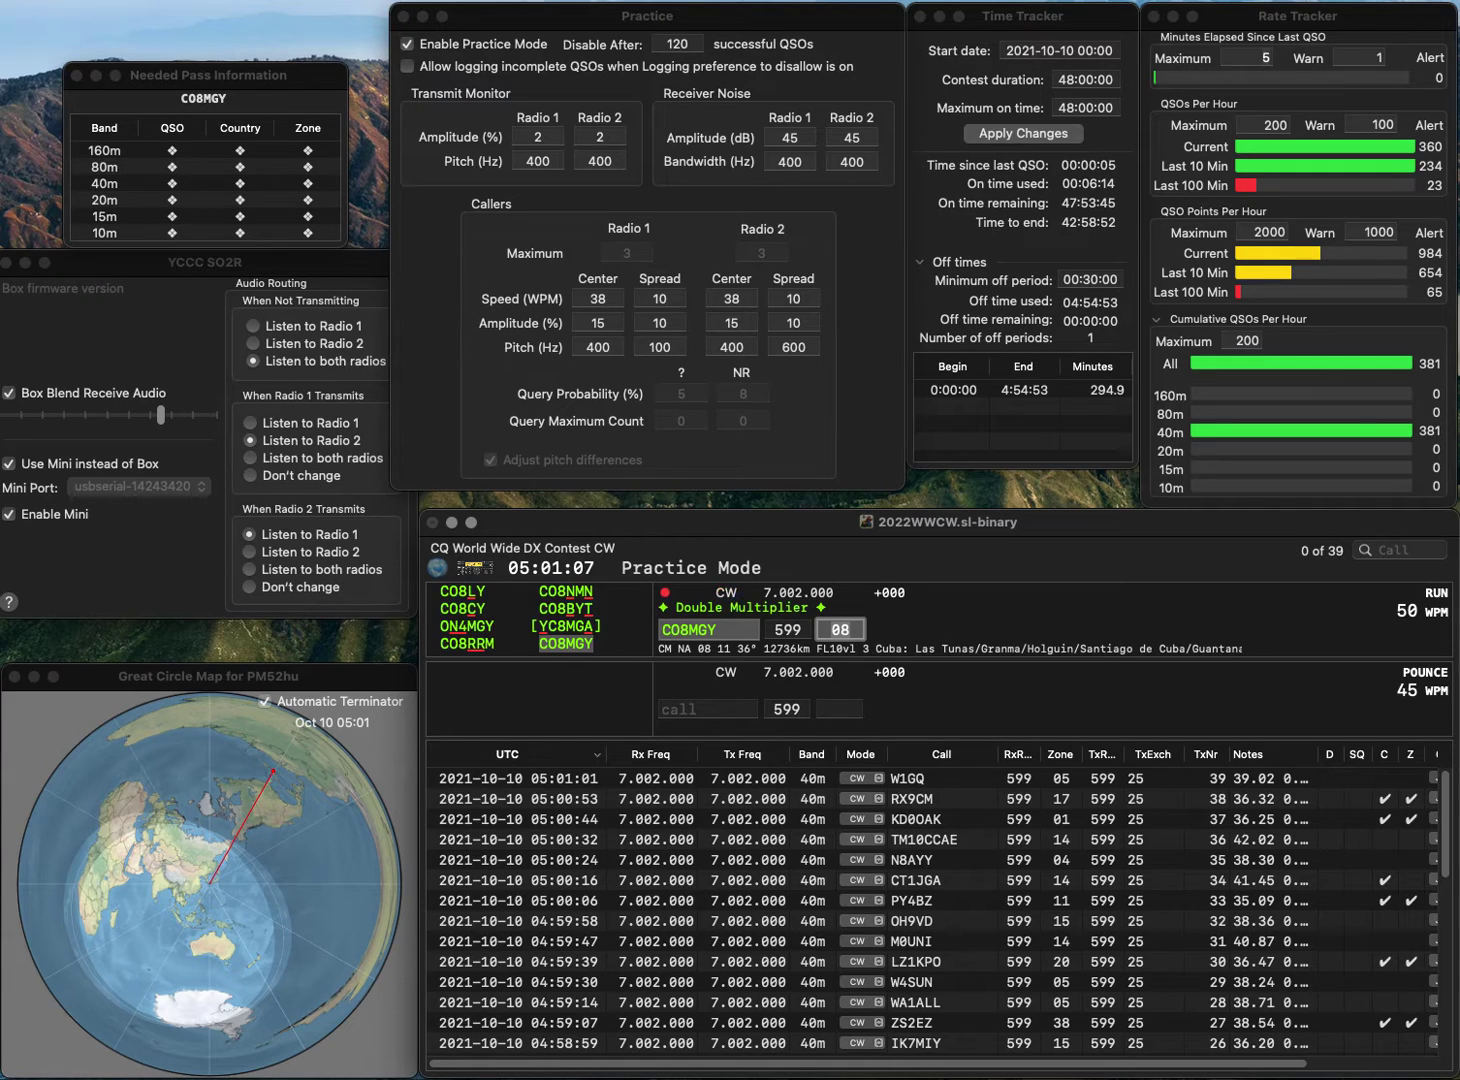
key("Return")
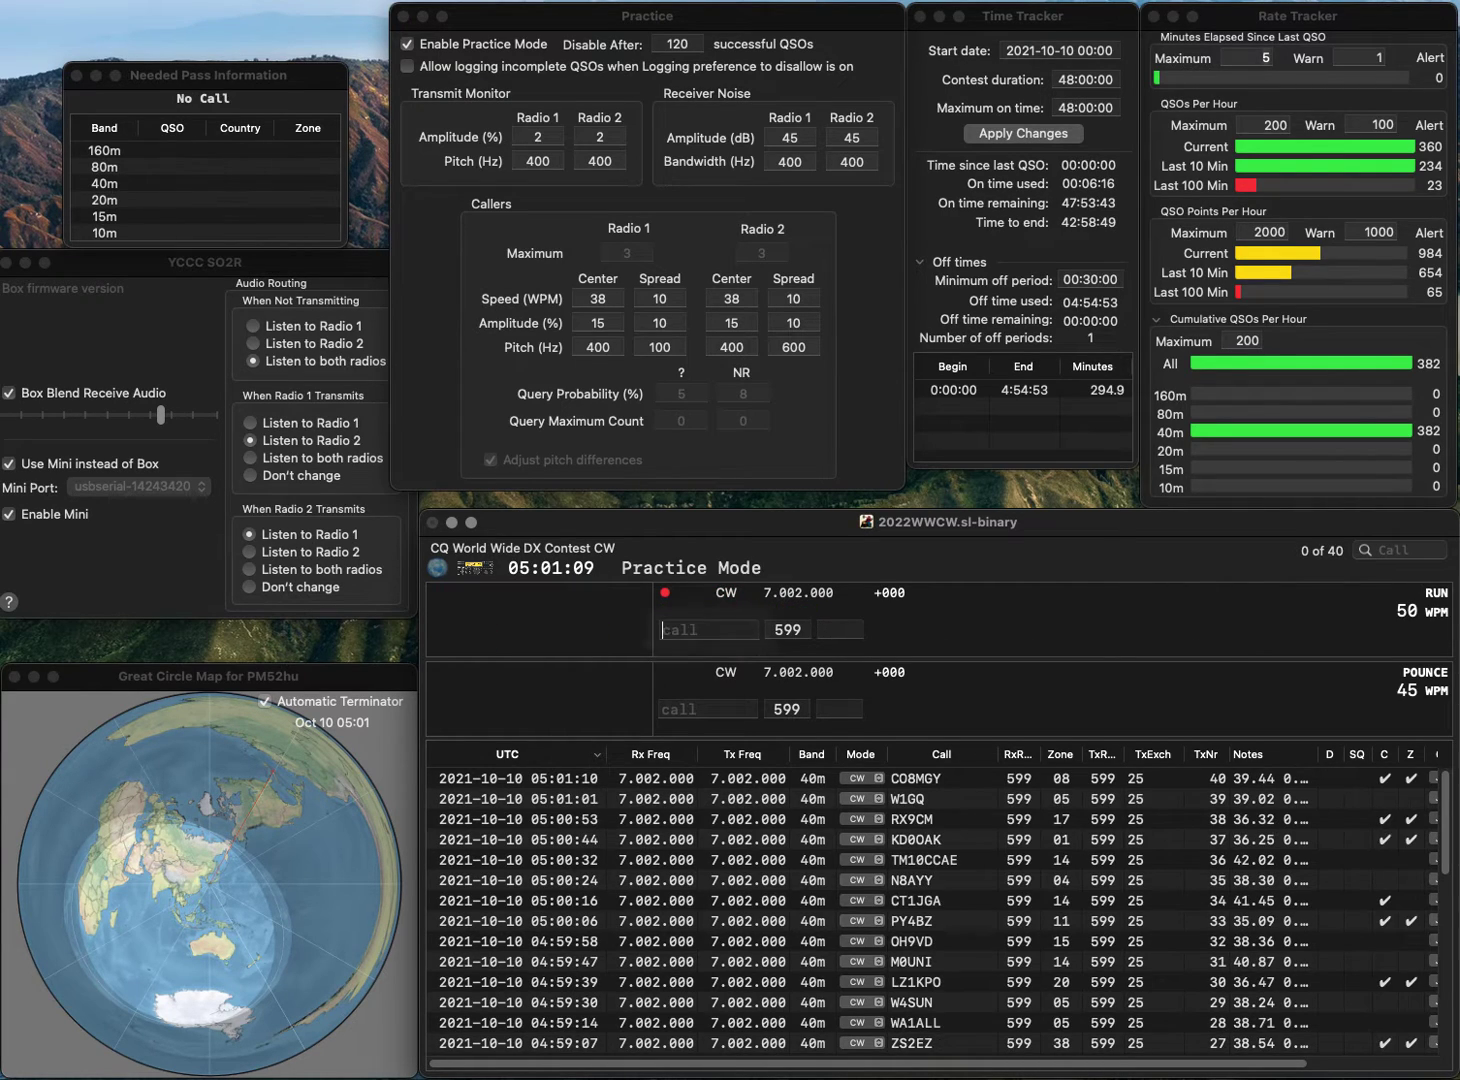
type("KJ")
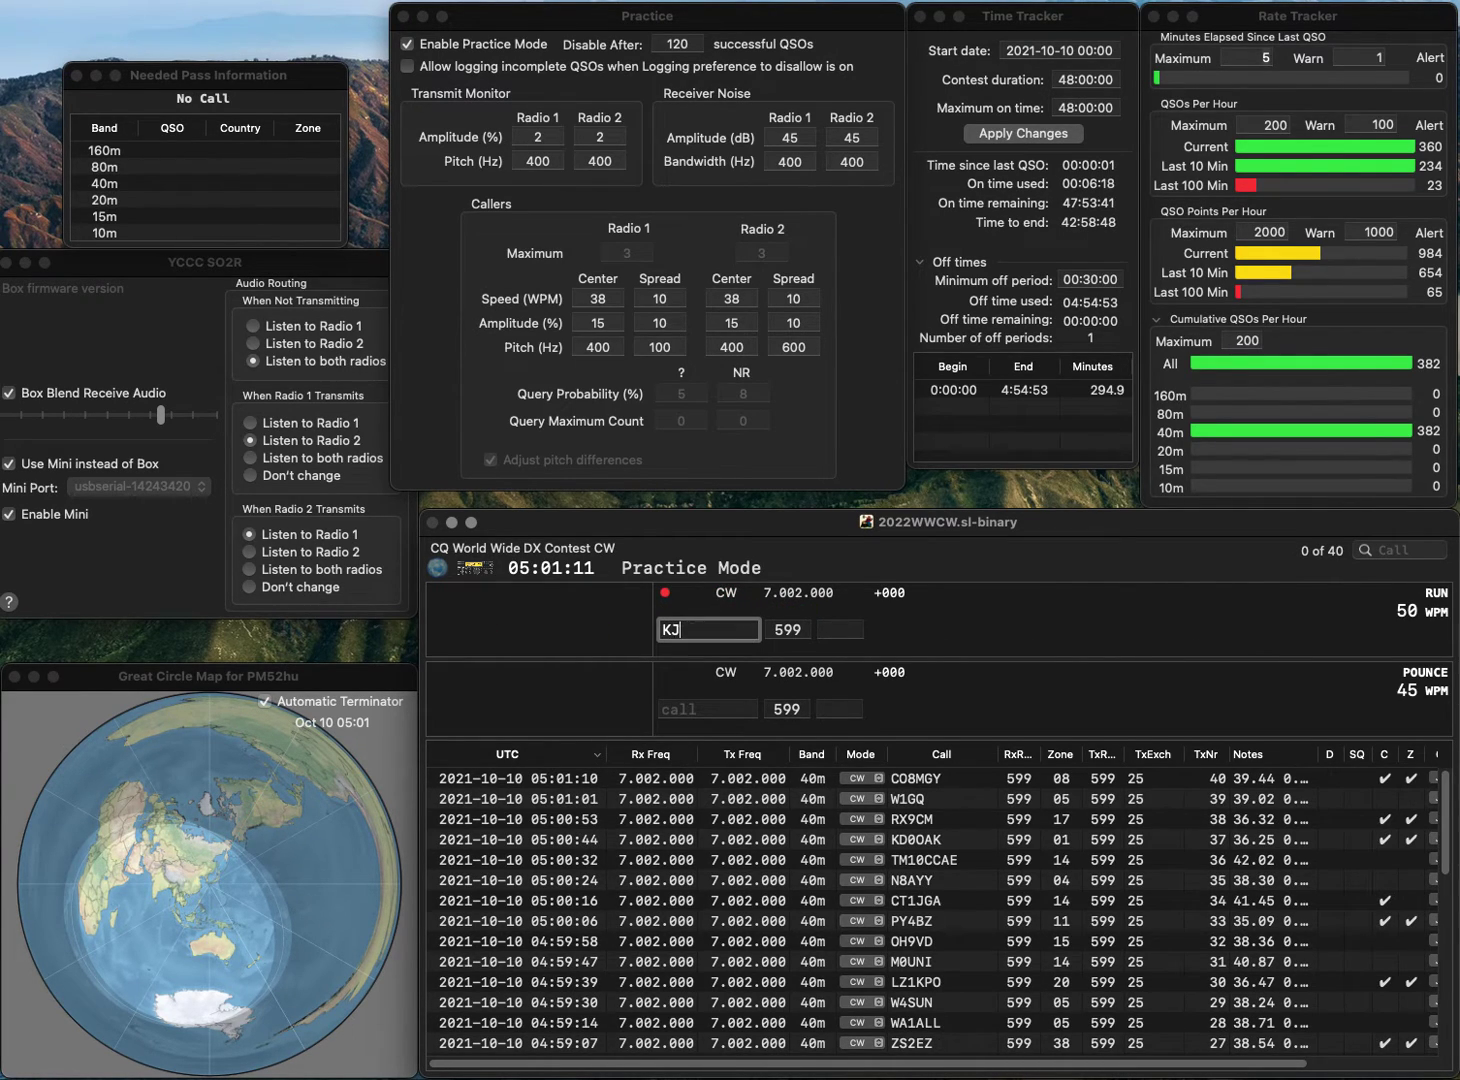
type("4WNW")
key("Tab")
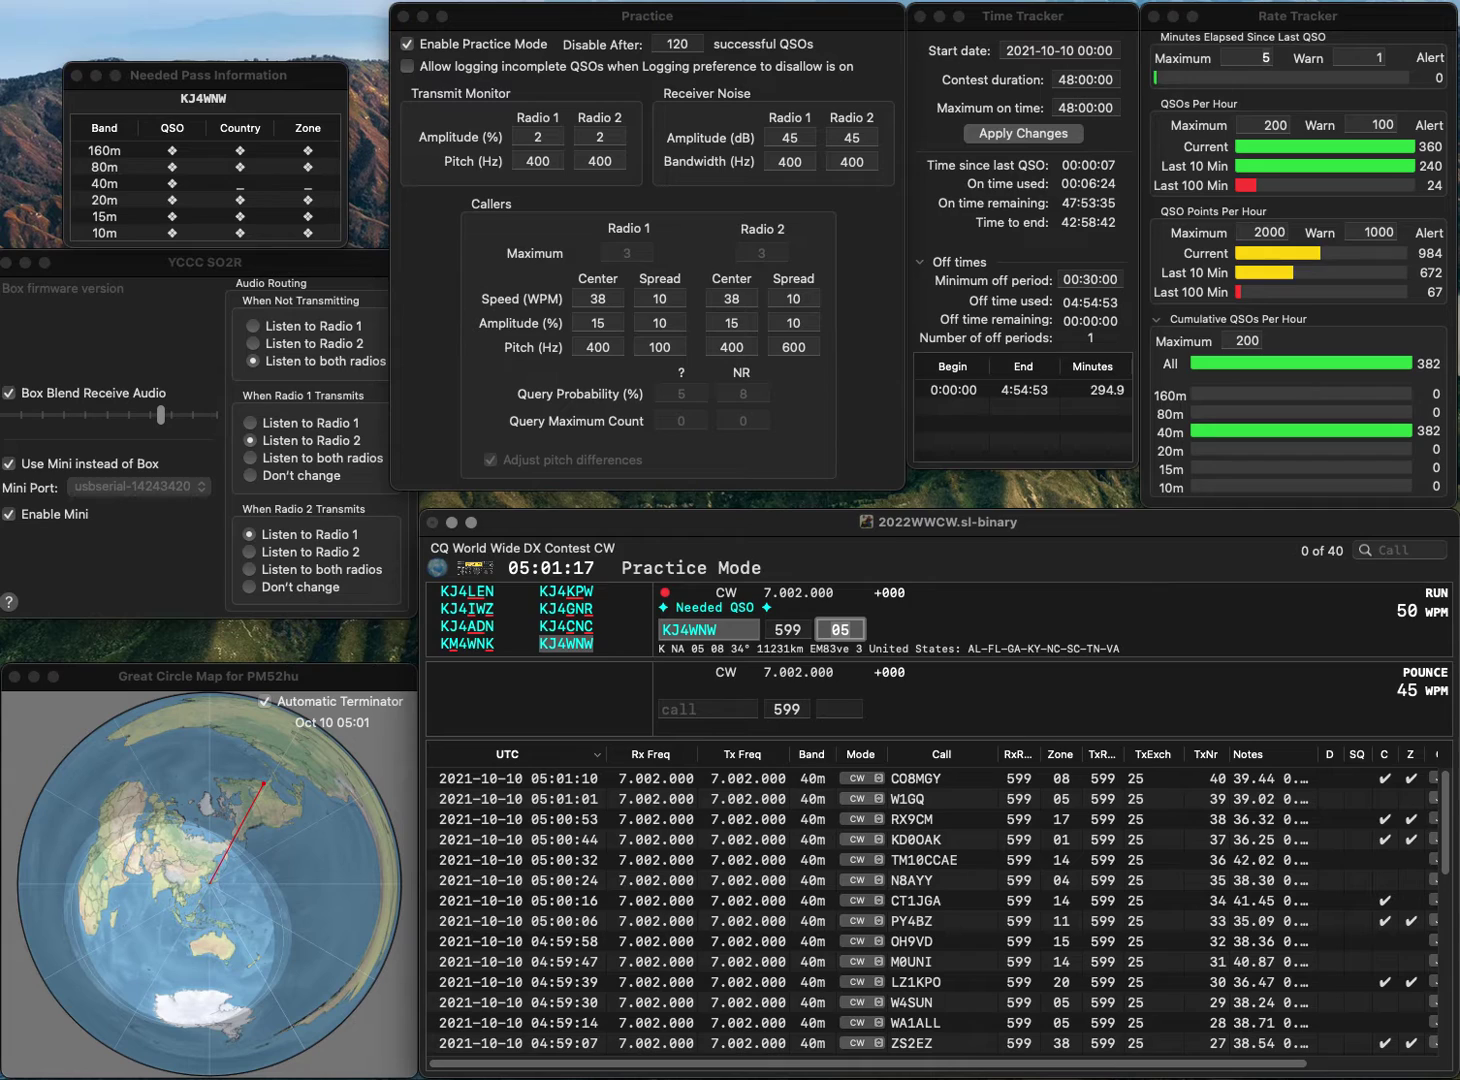
key("Return")
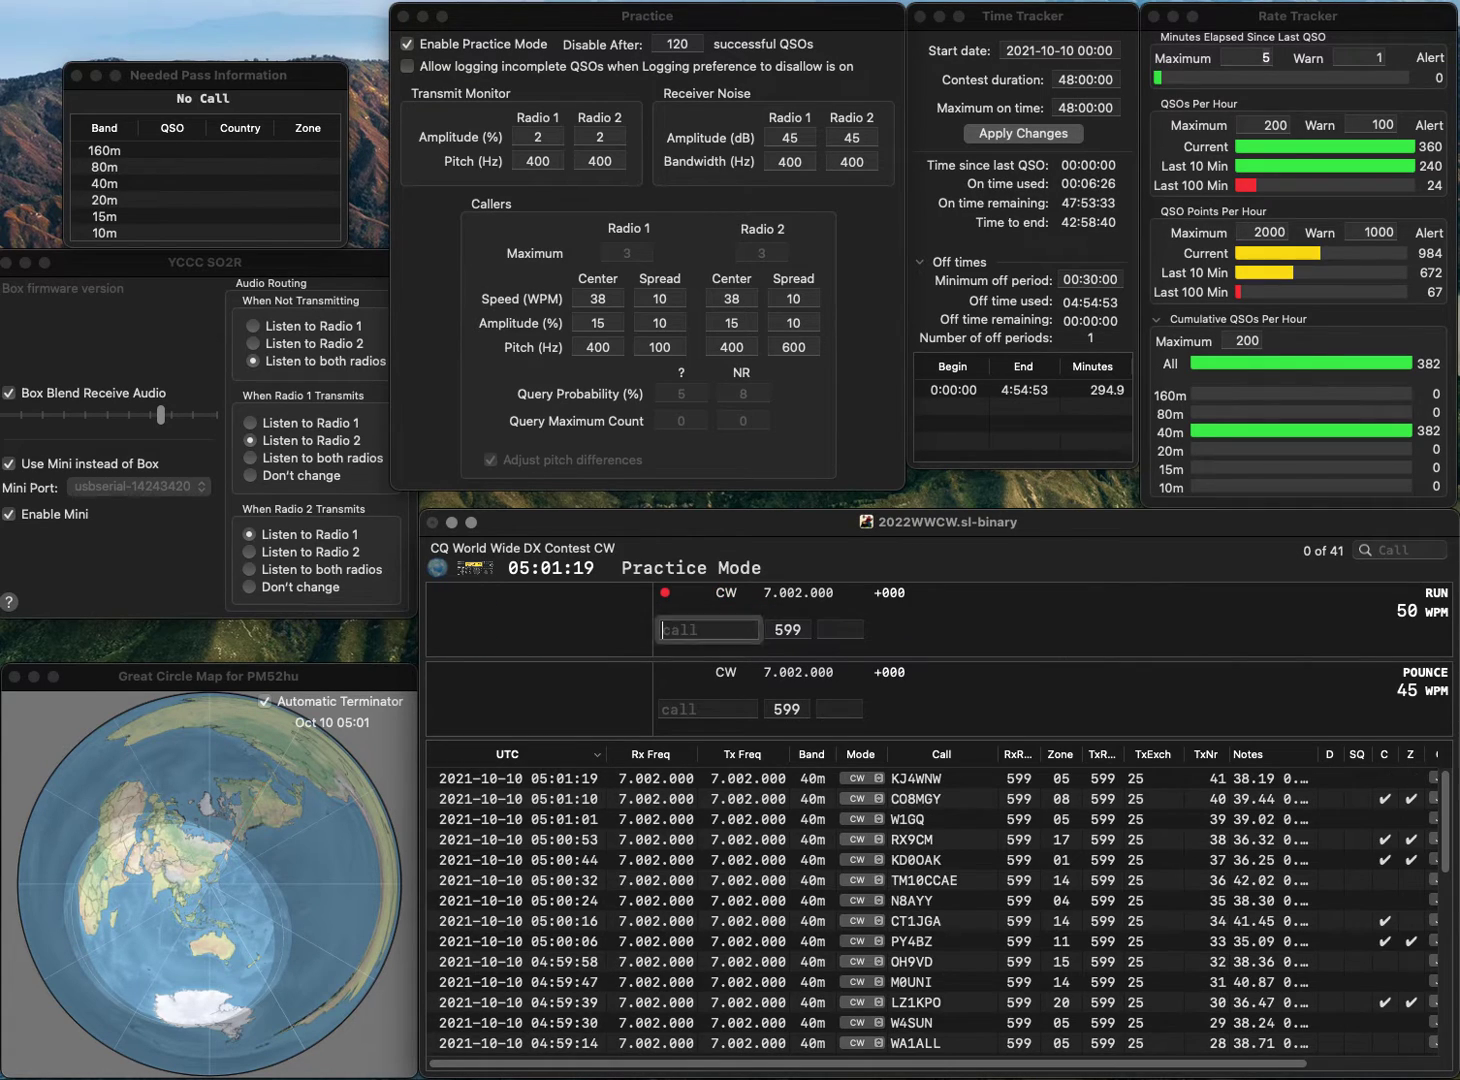
Enter the caller's call as D1DX on the run radio, set the zone to 0 and log the contact with report 599.
type("D")
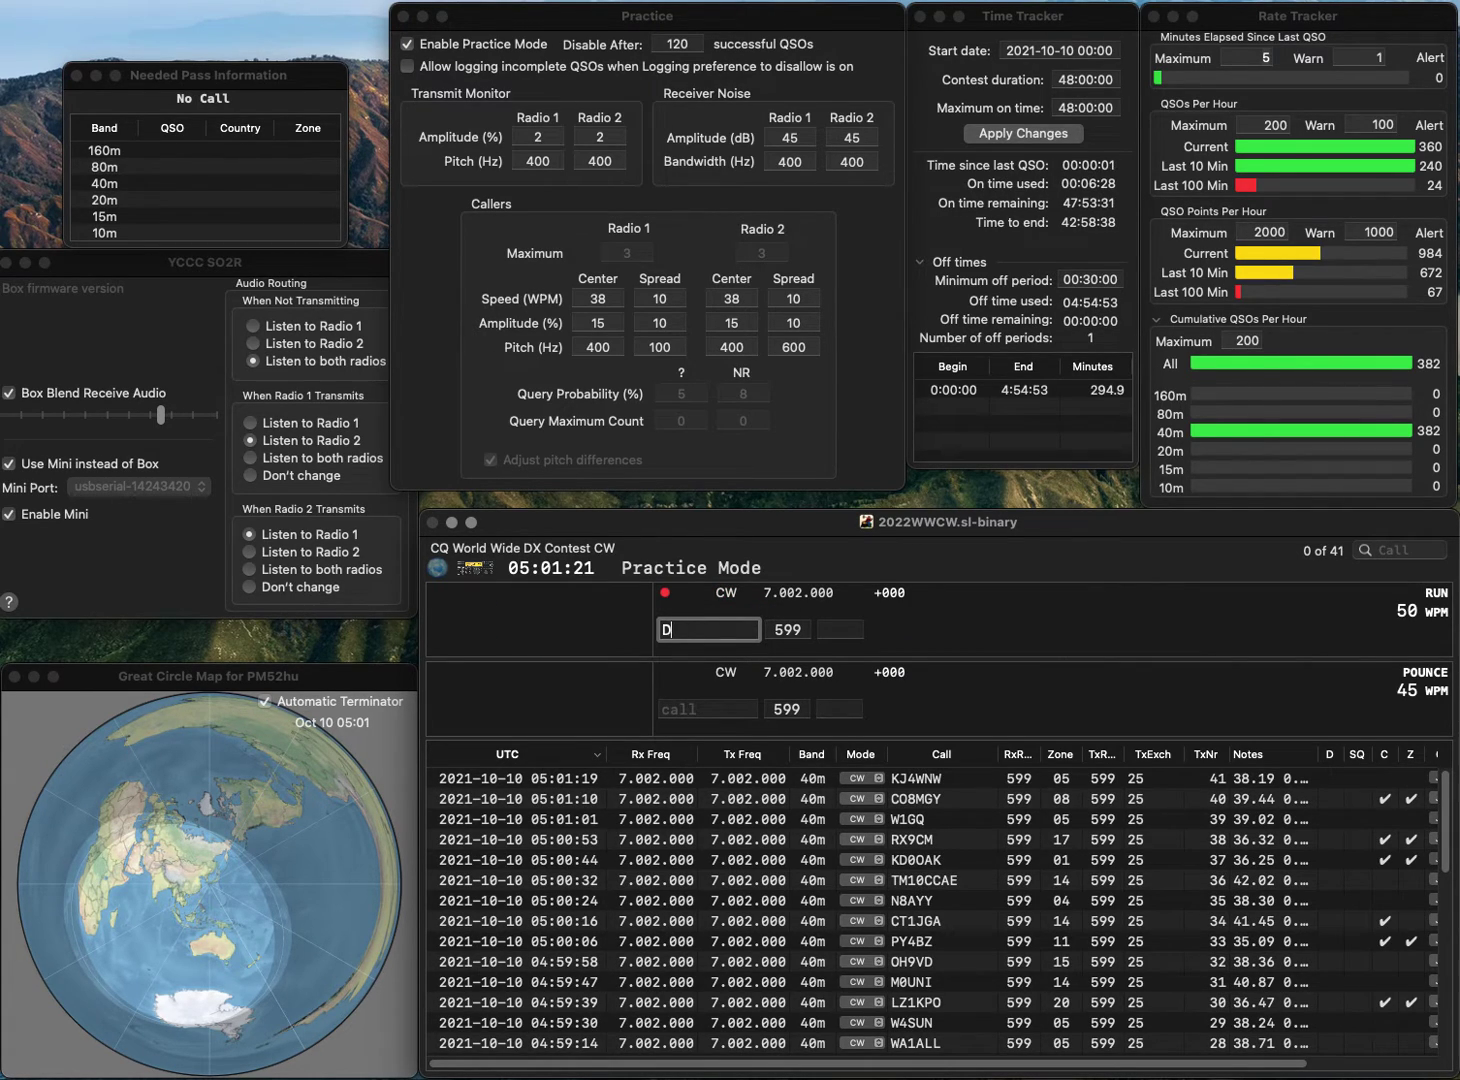
type("J1DX")
key("Return")
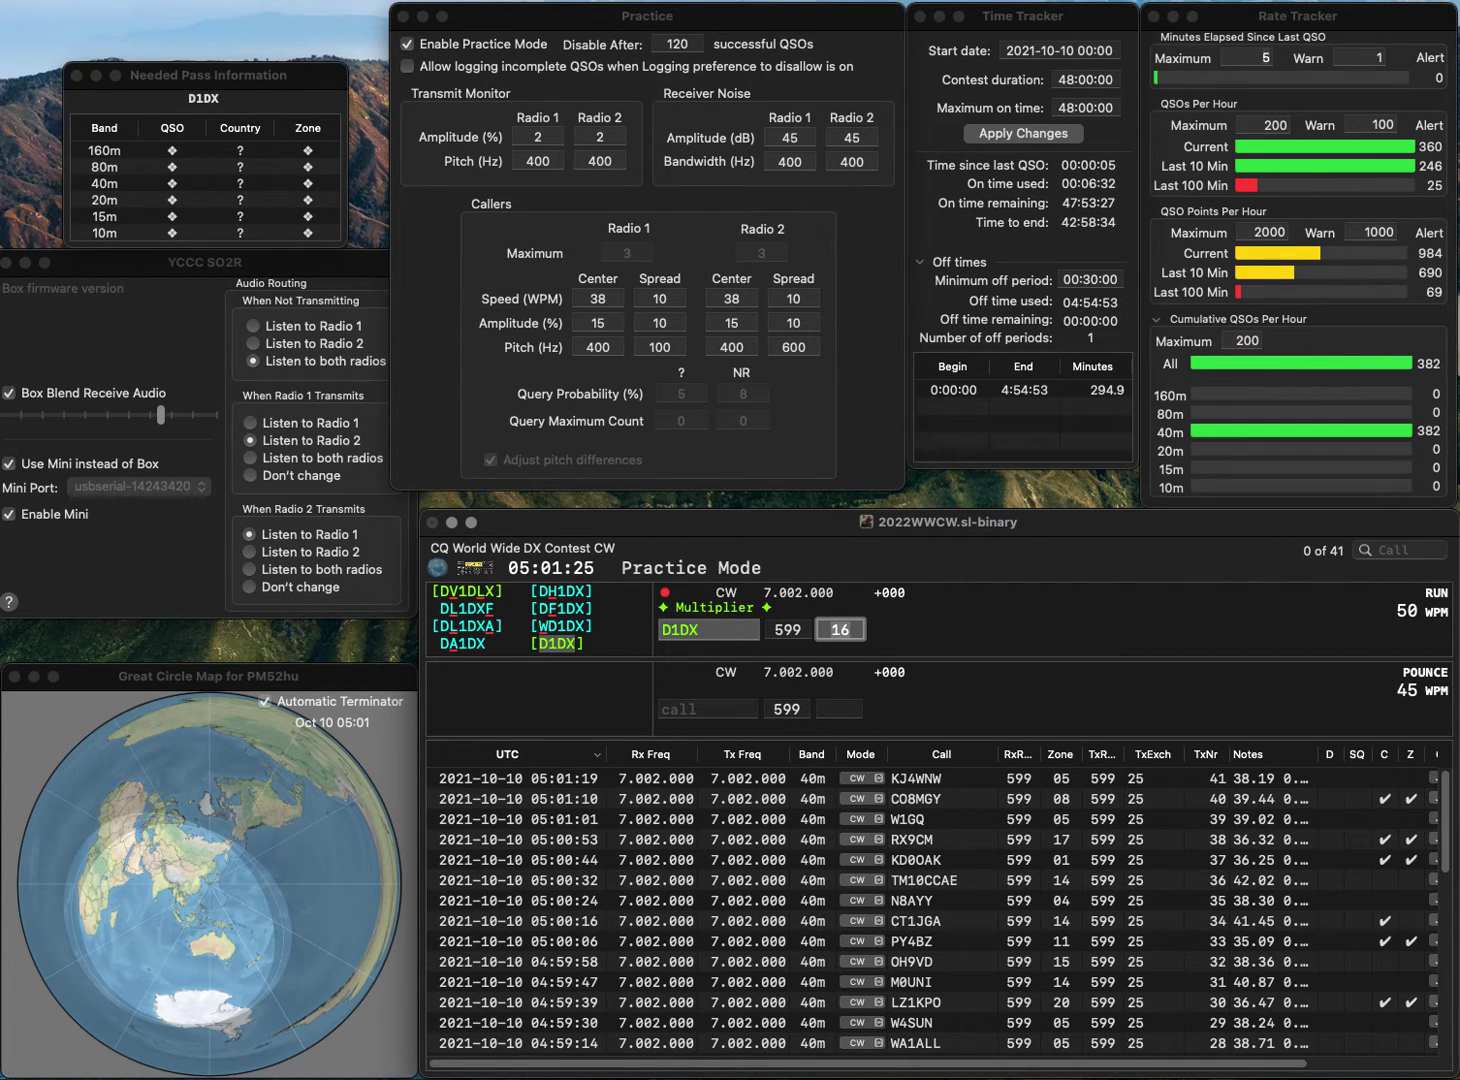
type("0")
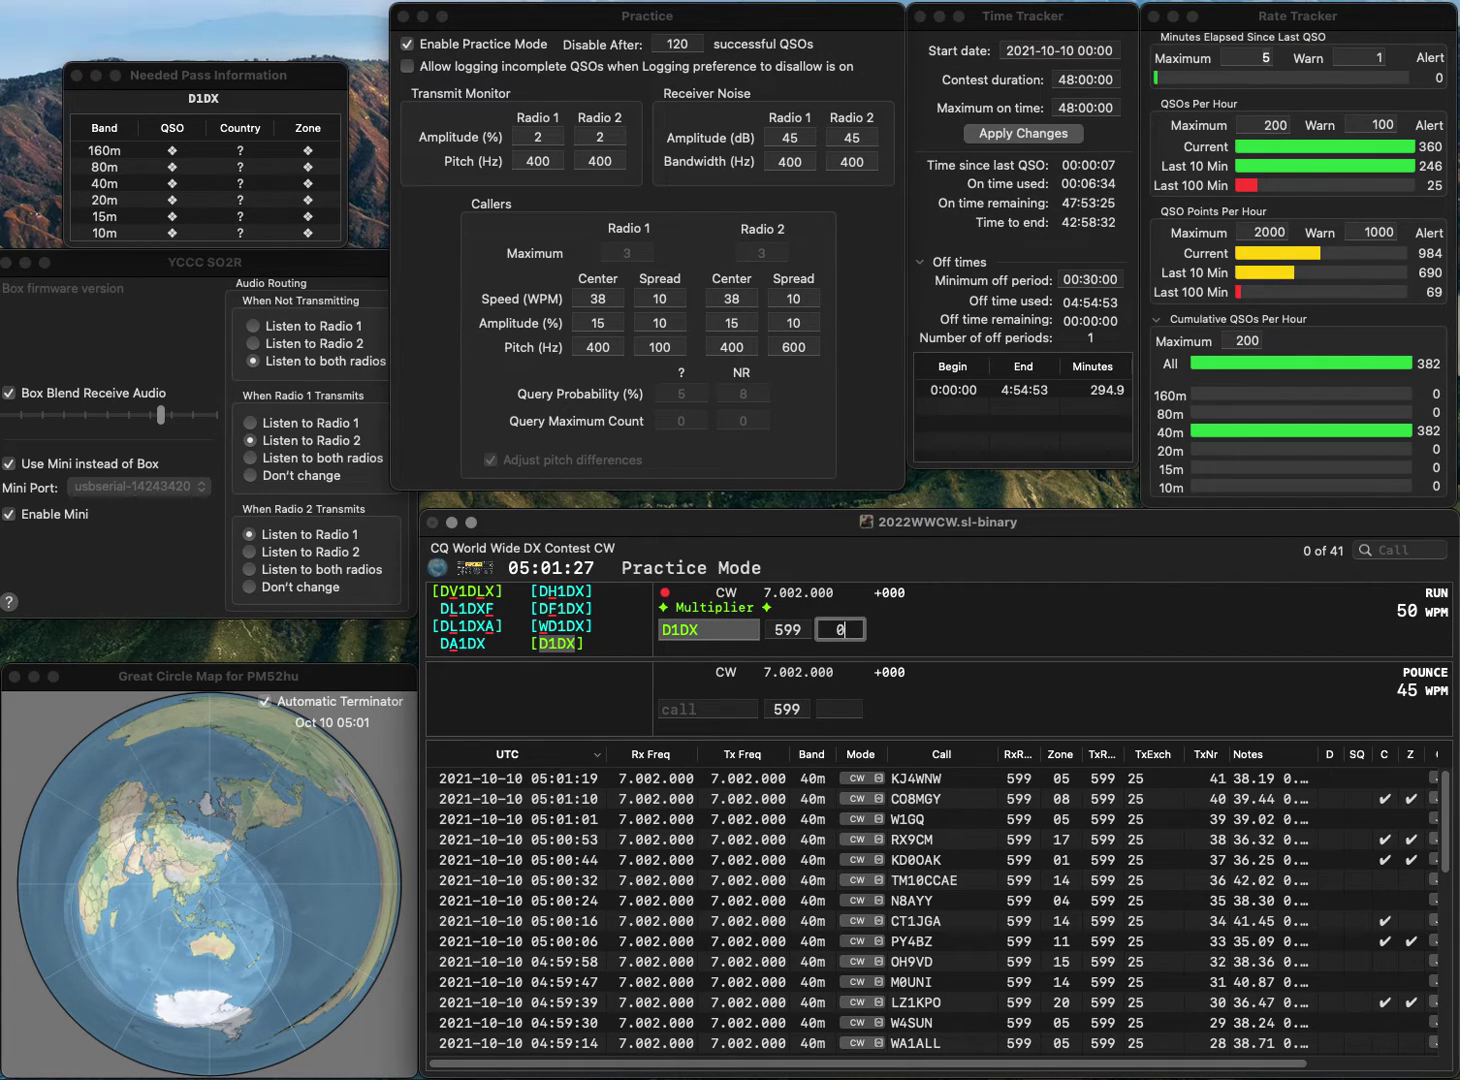
key("Return")
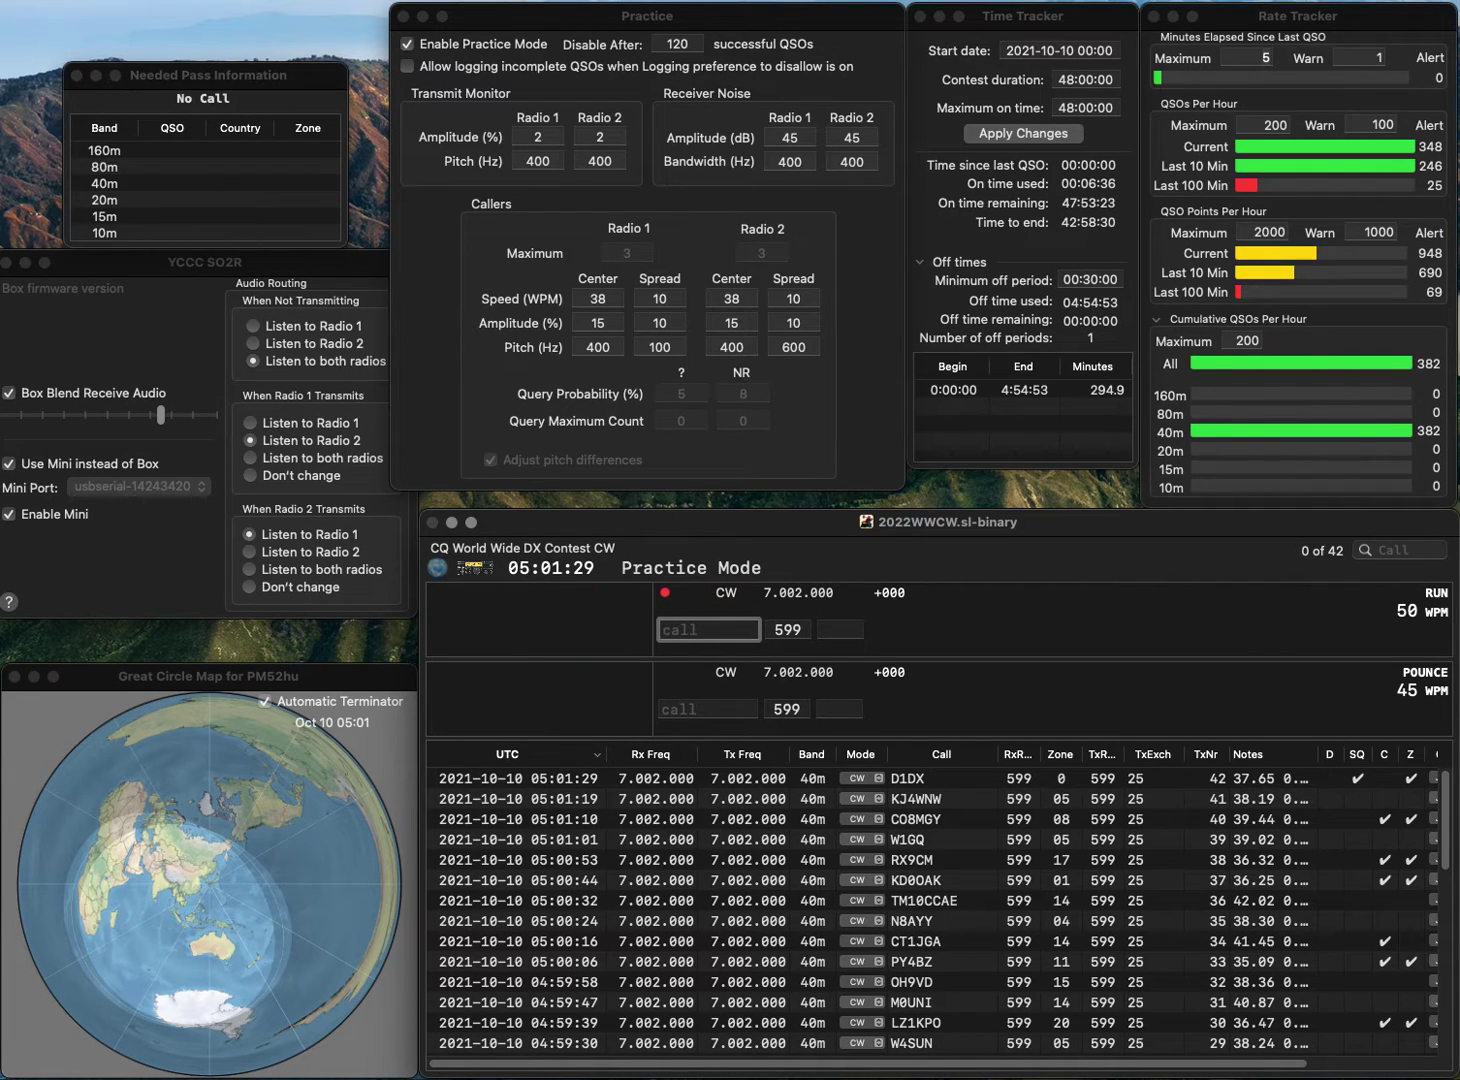
type("VA3J")
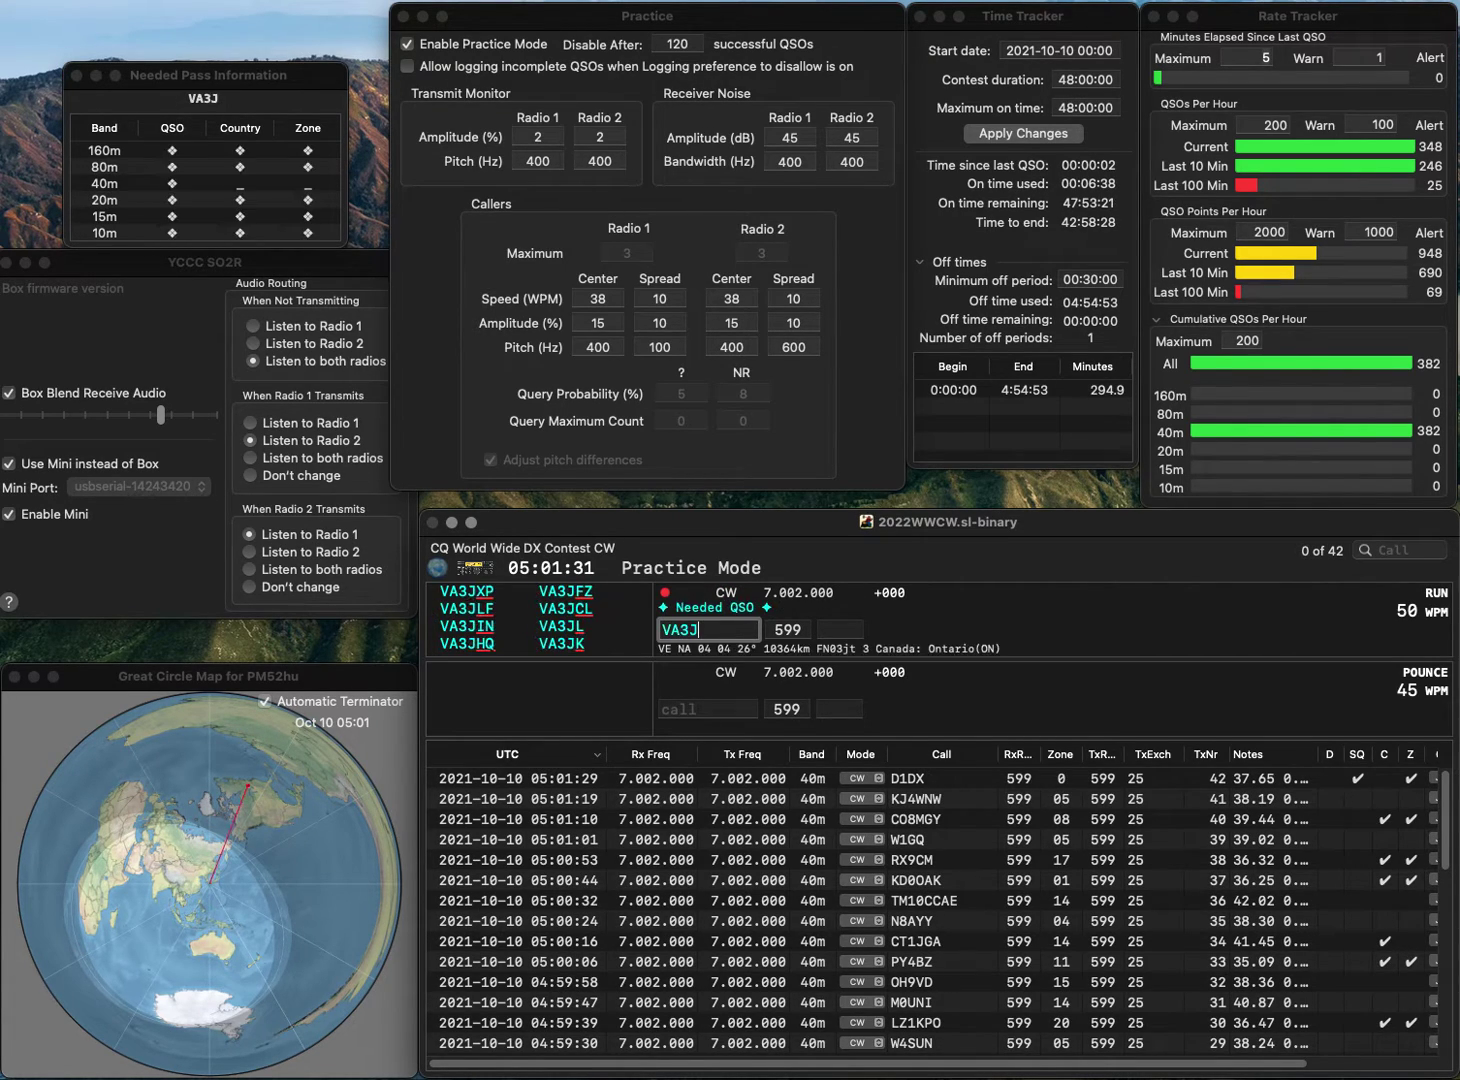
type("XP")
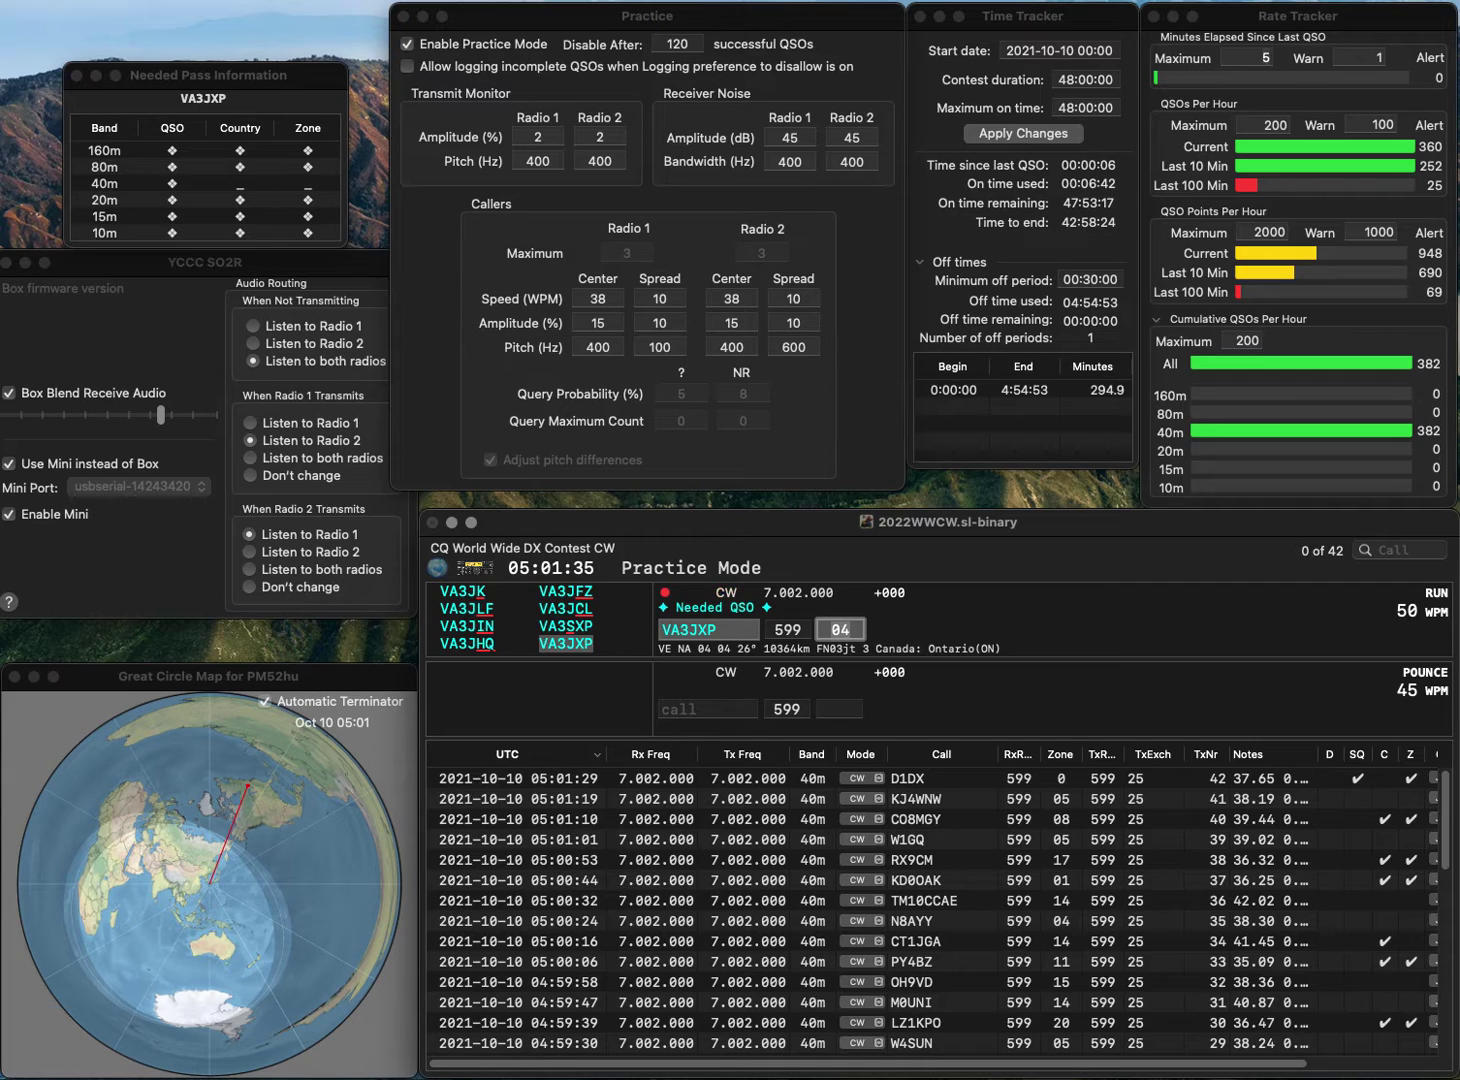
key("Return")
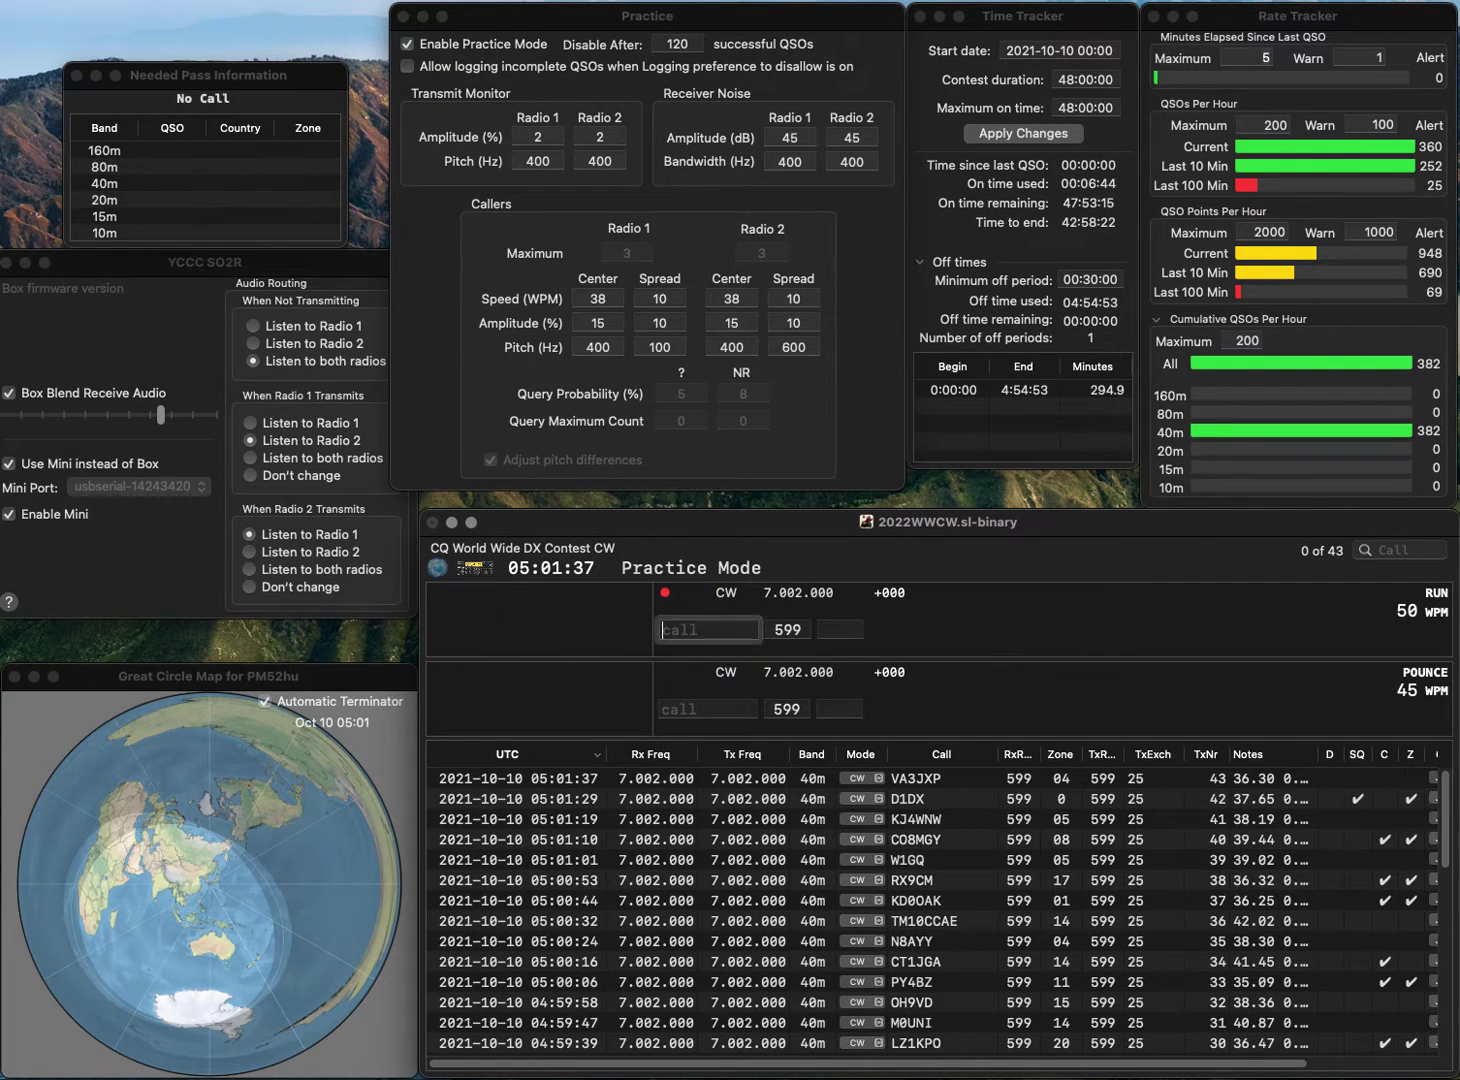
type("RZ1MG")
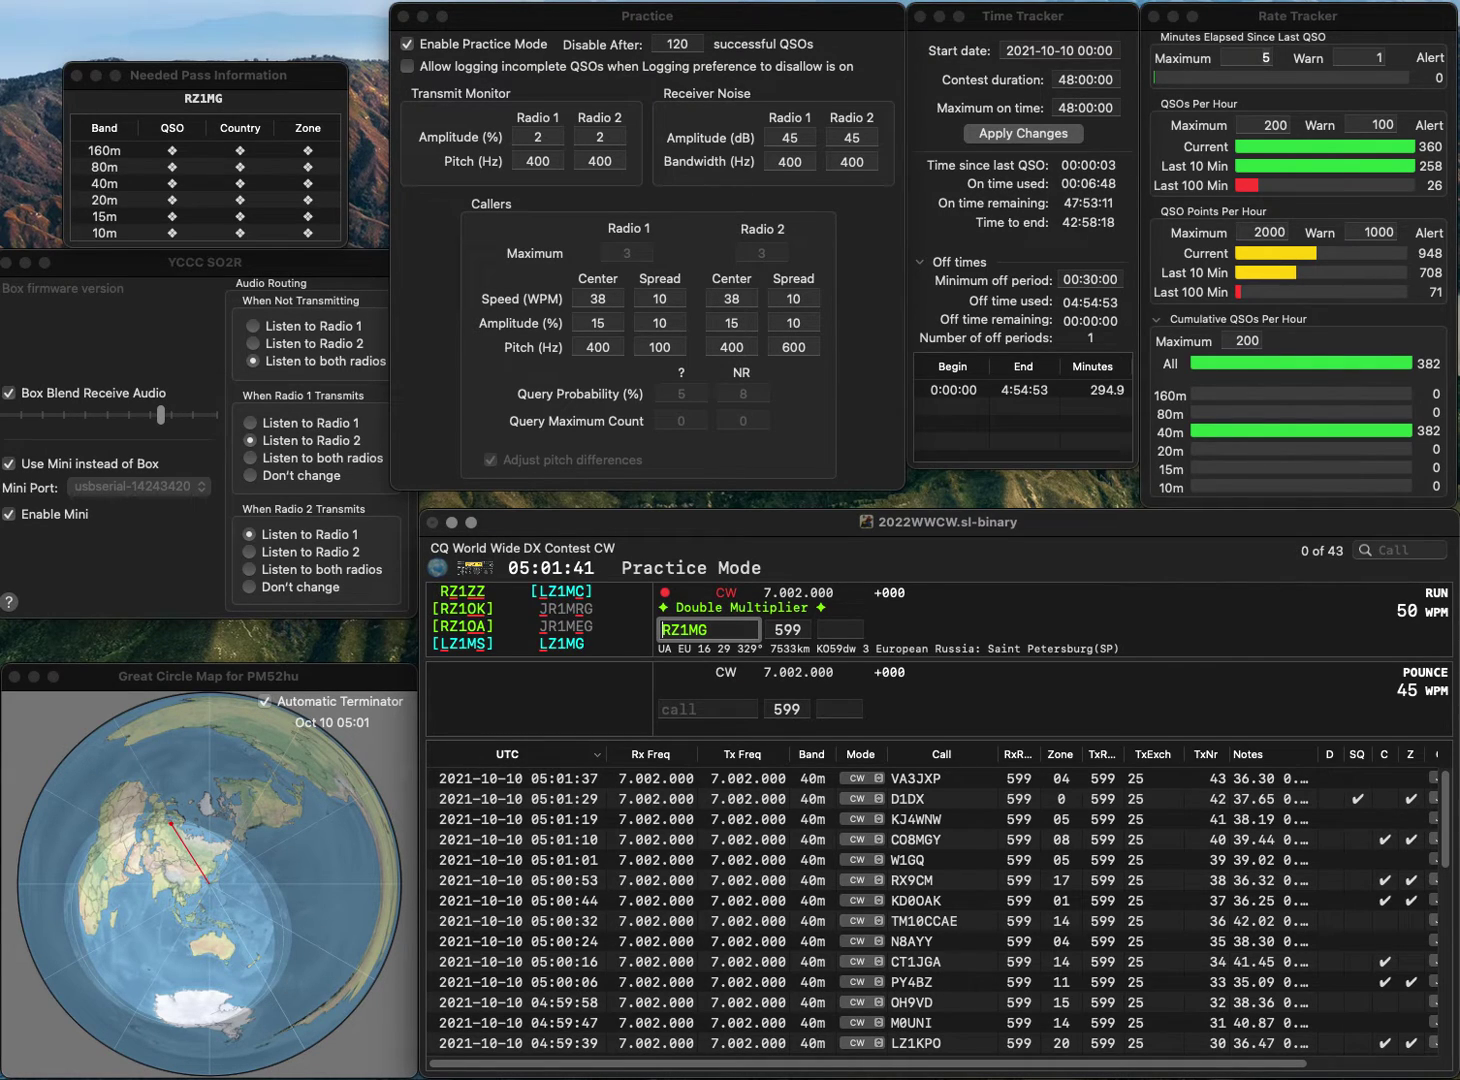
type("LZ1MG")
key("space")
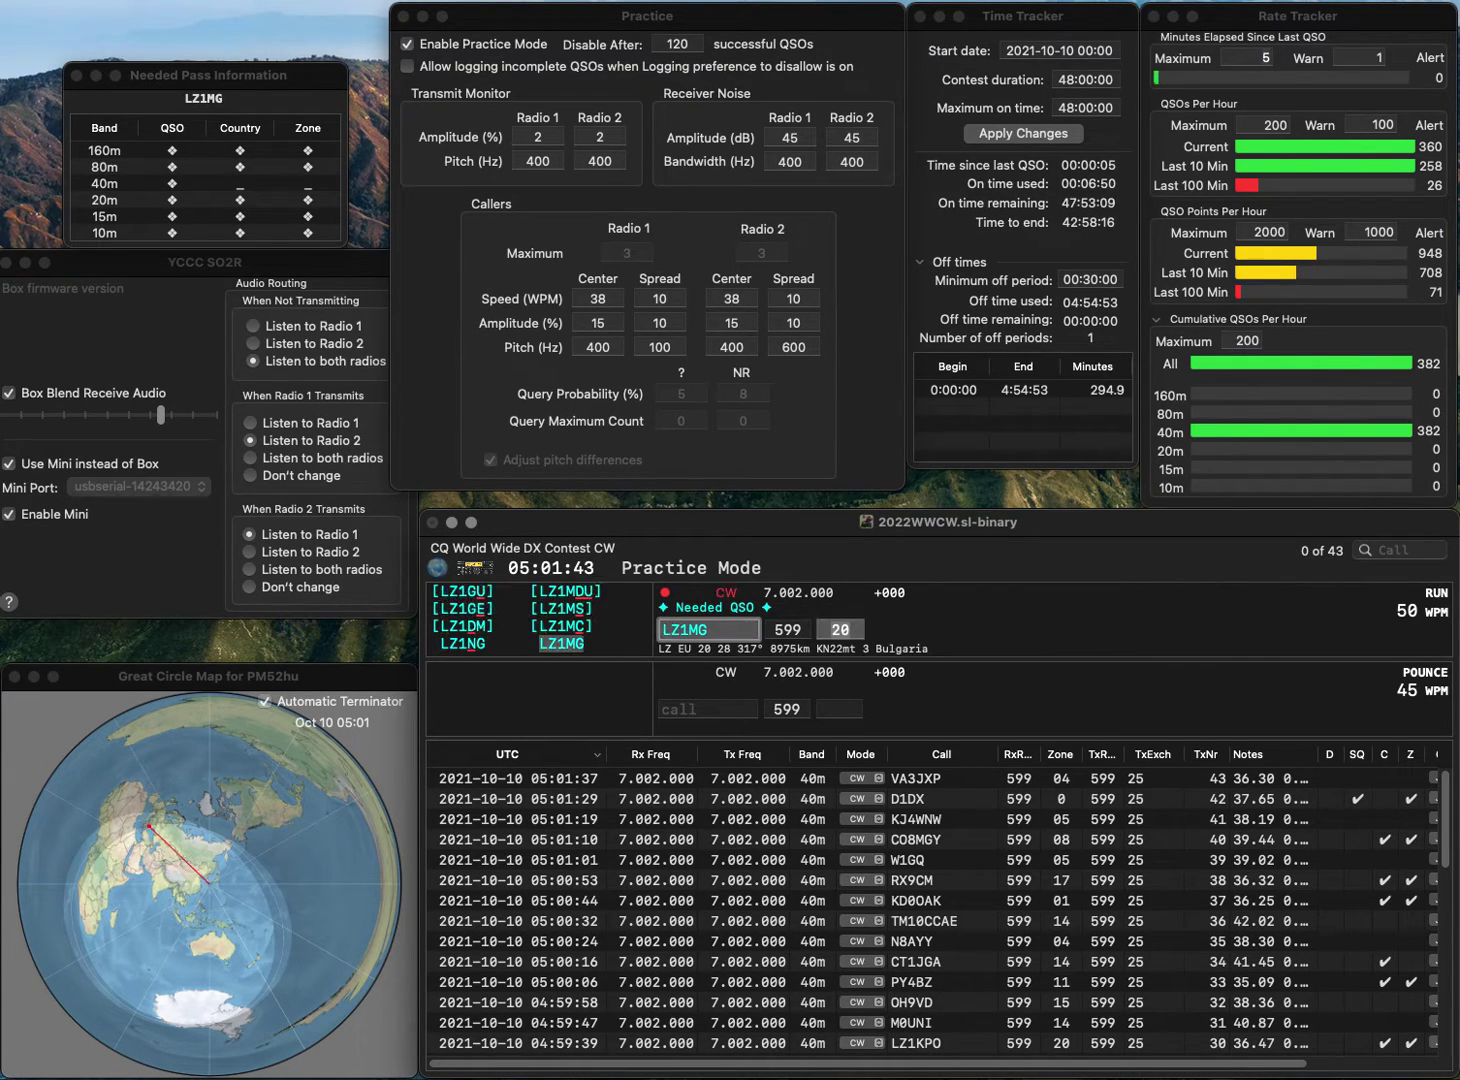
key("space")
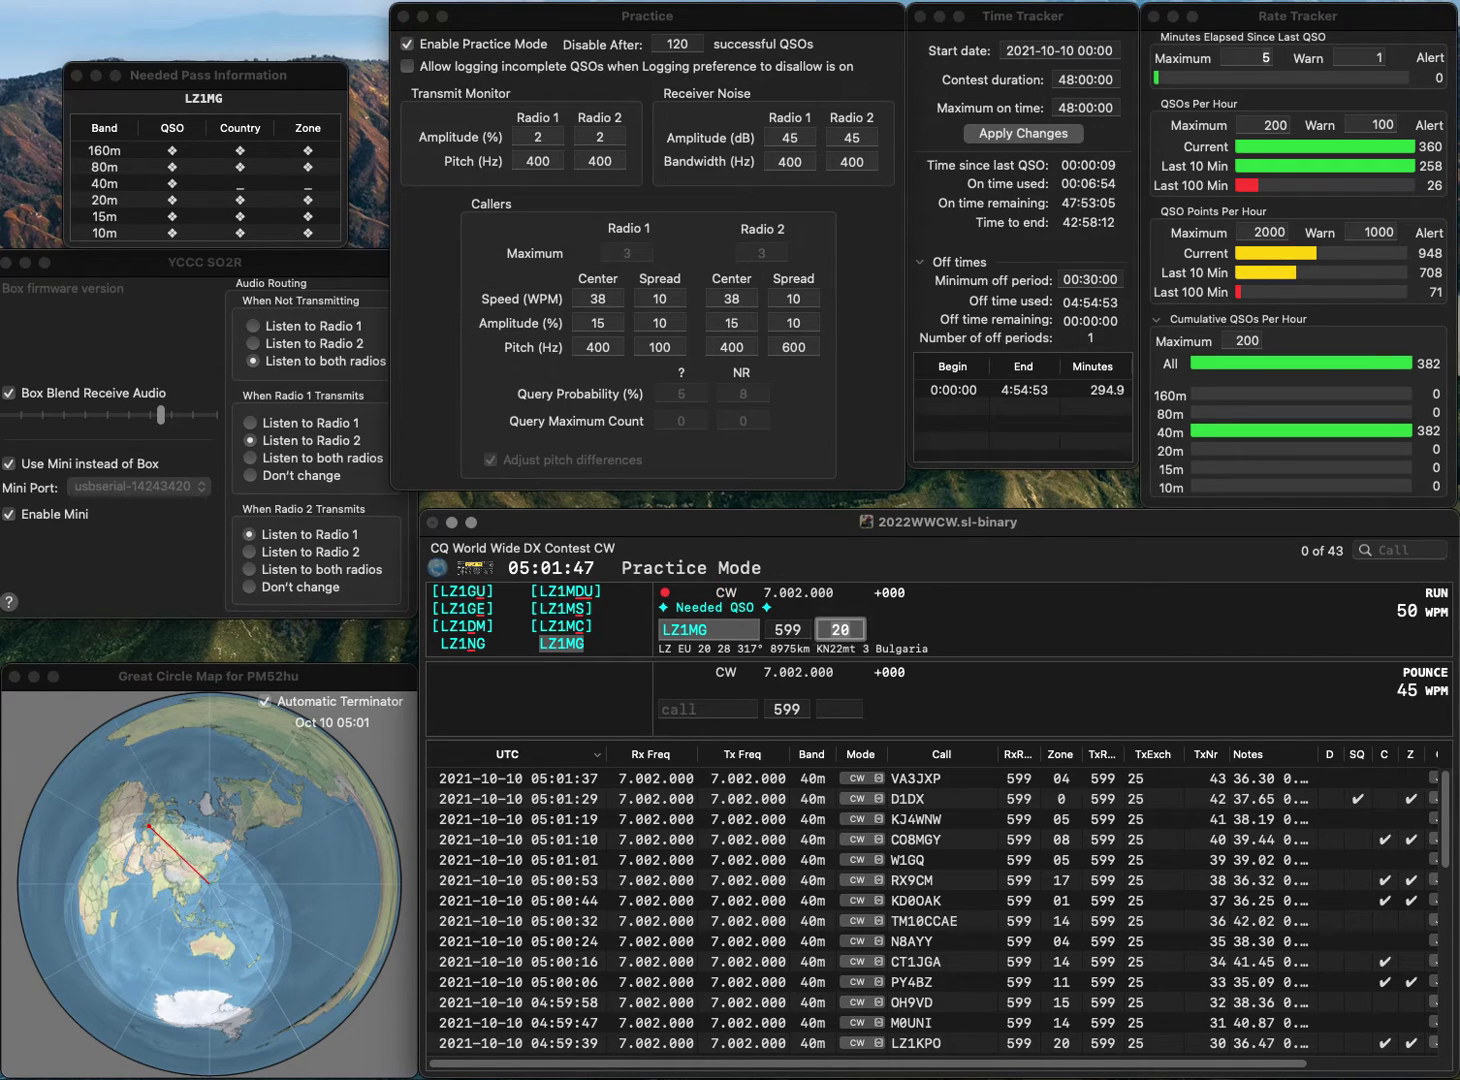
key("Return")
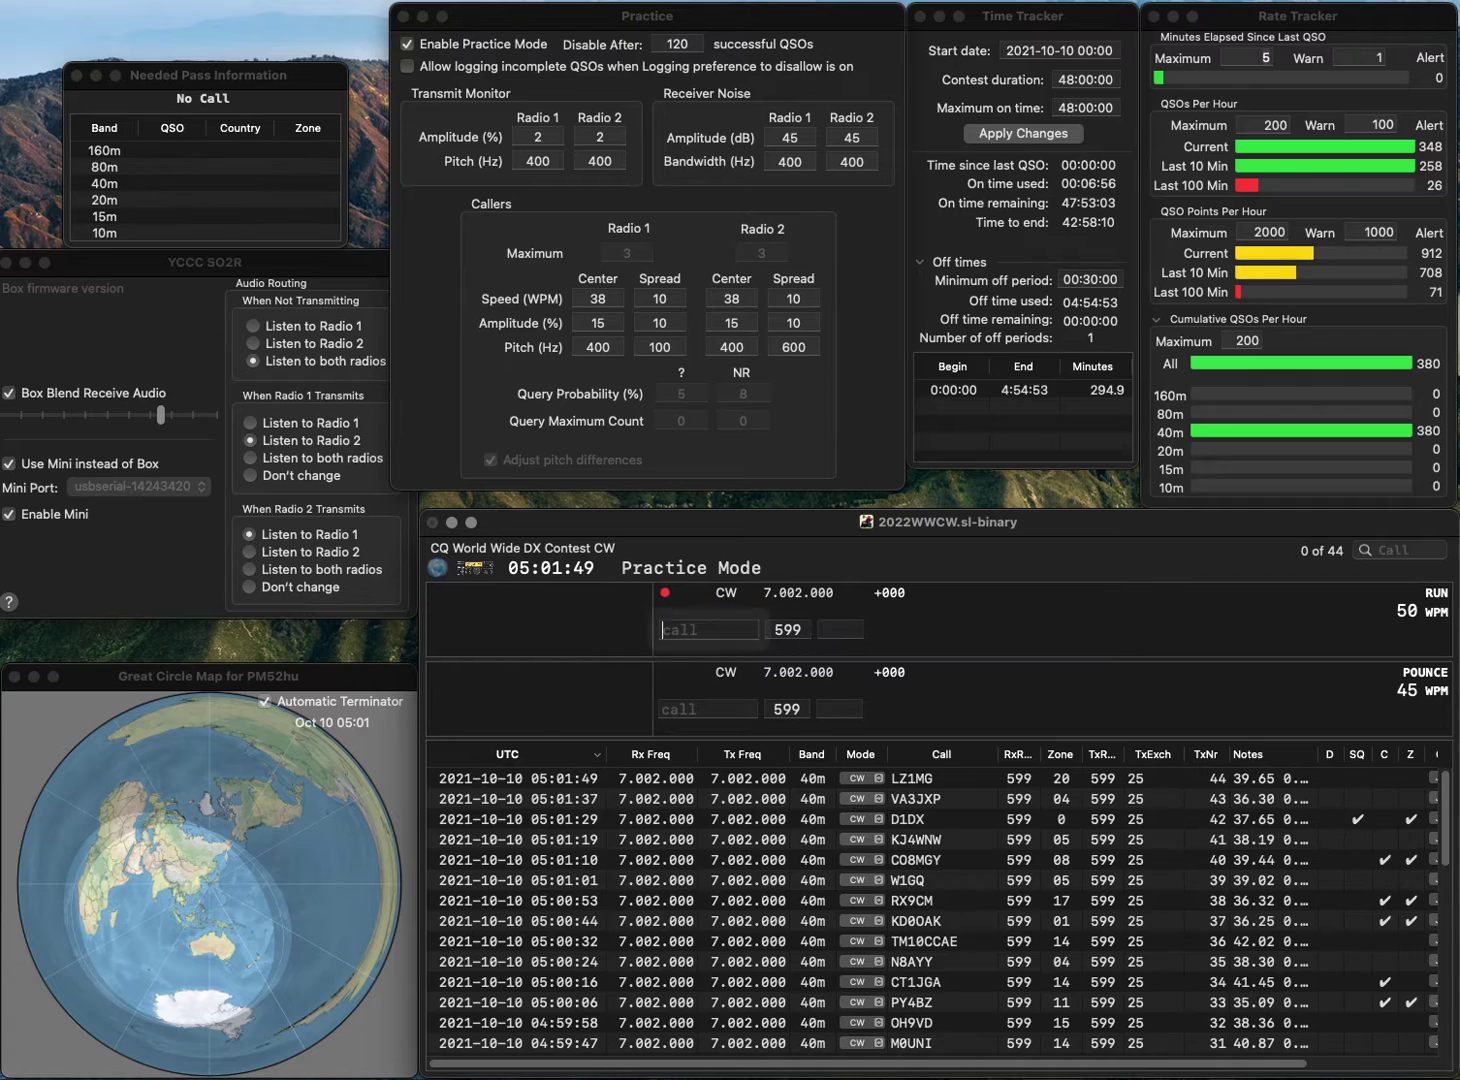
type("N0AW")
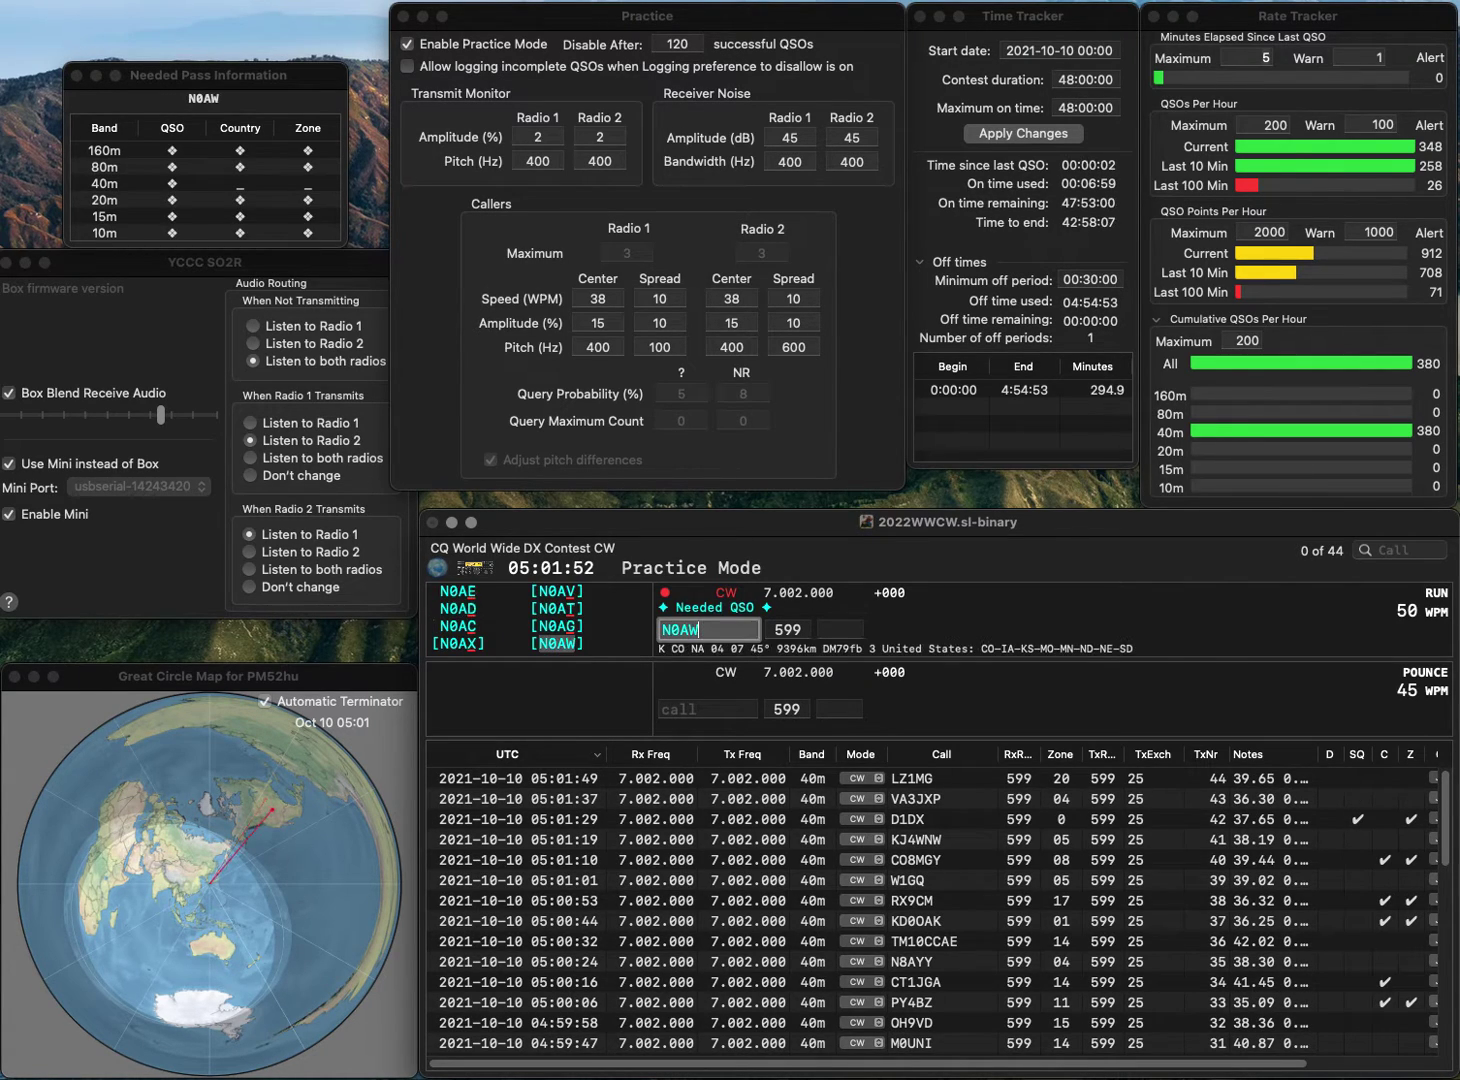
key("space")
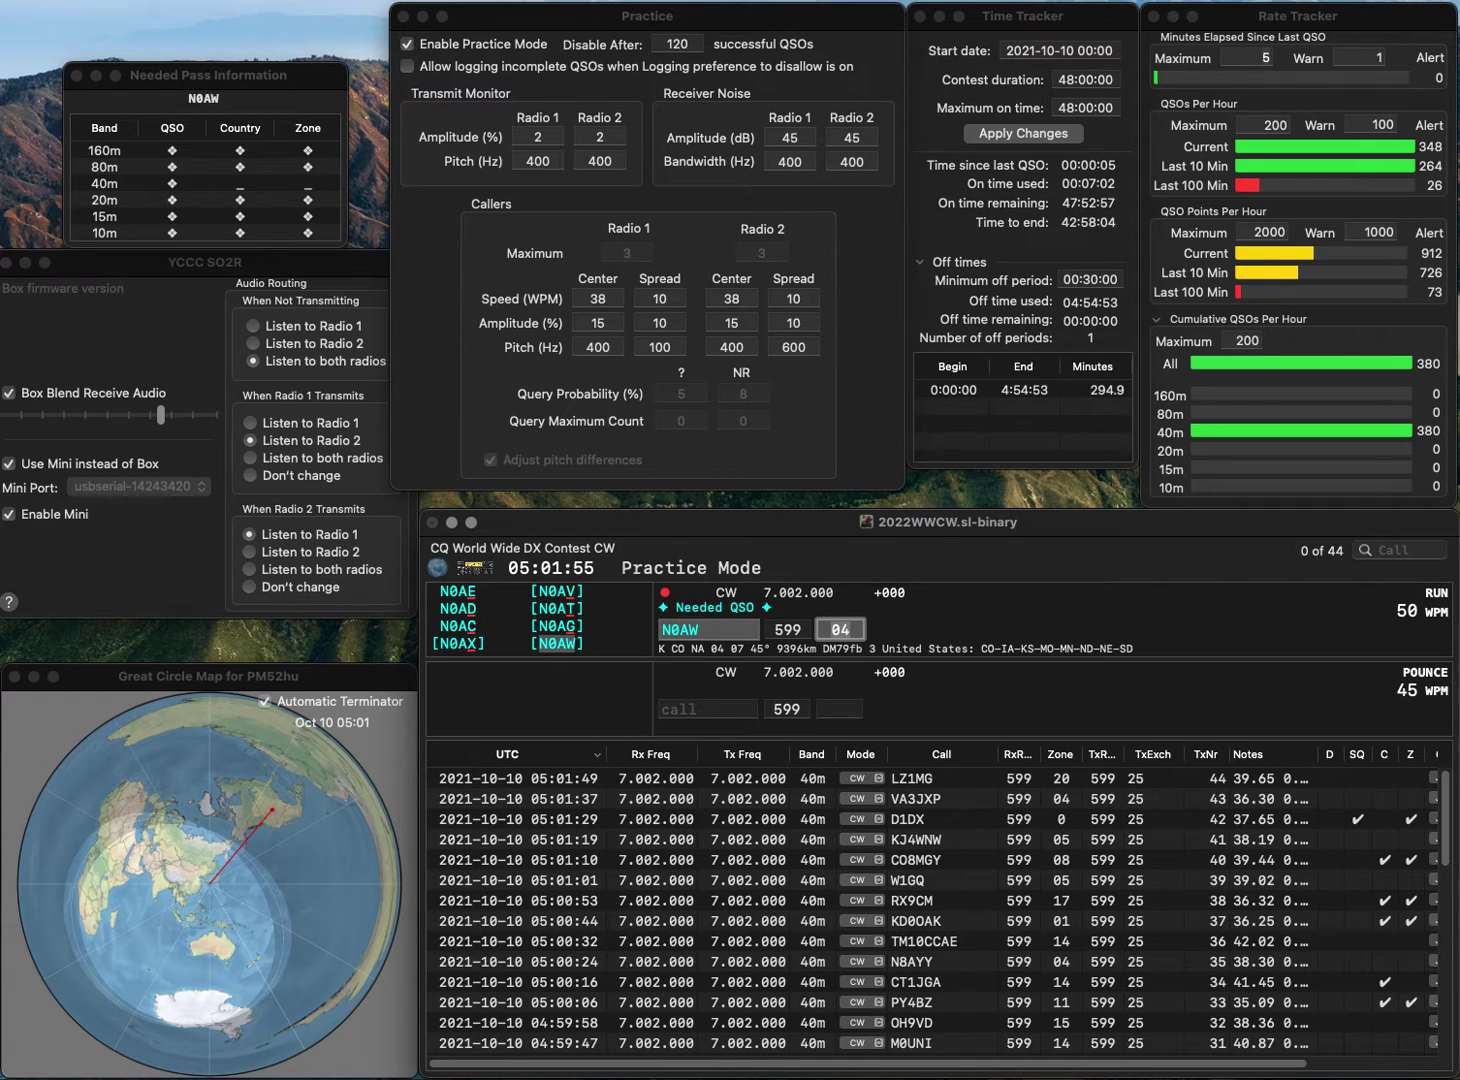
key("Return")
type("D")
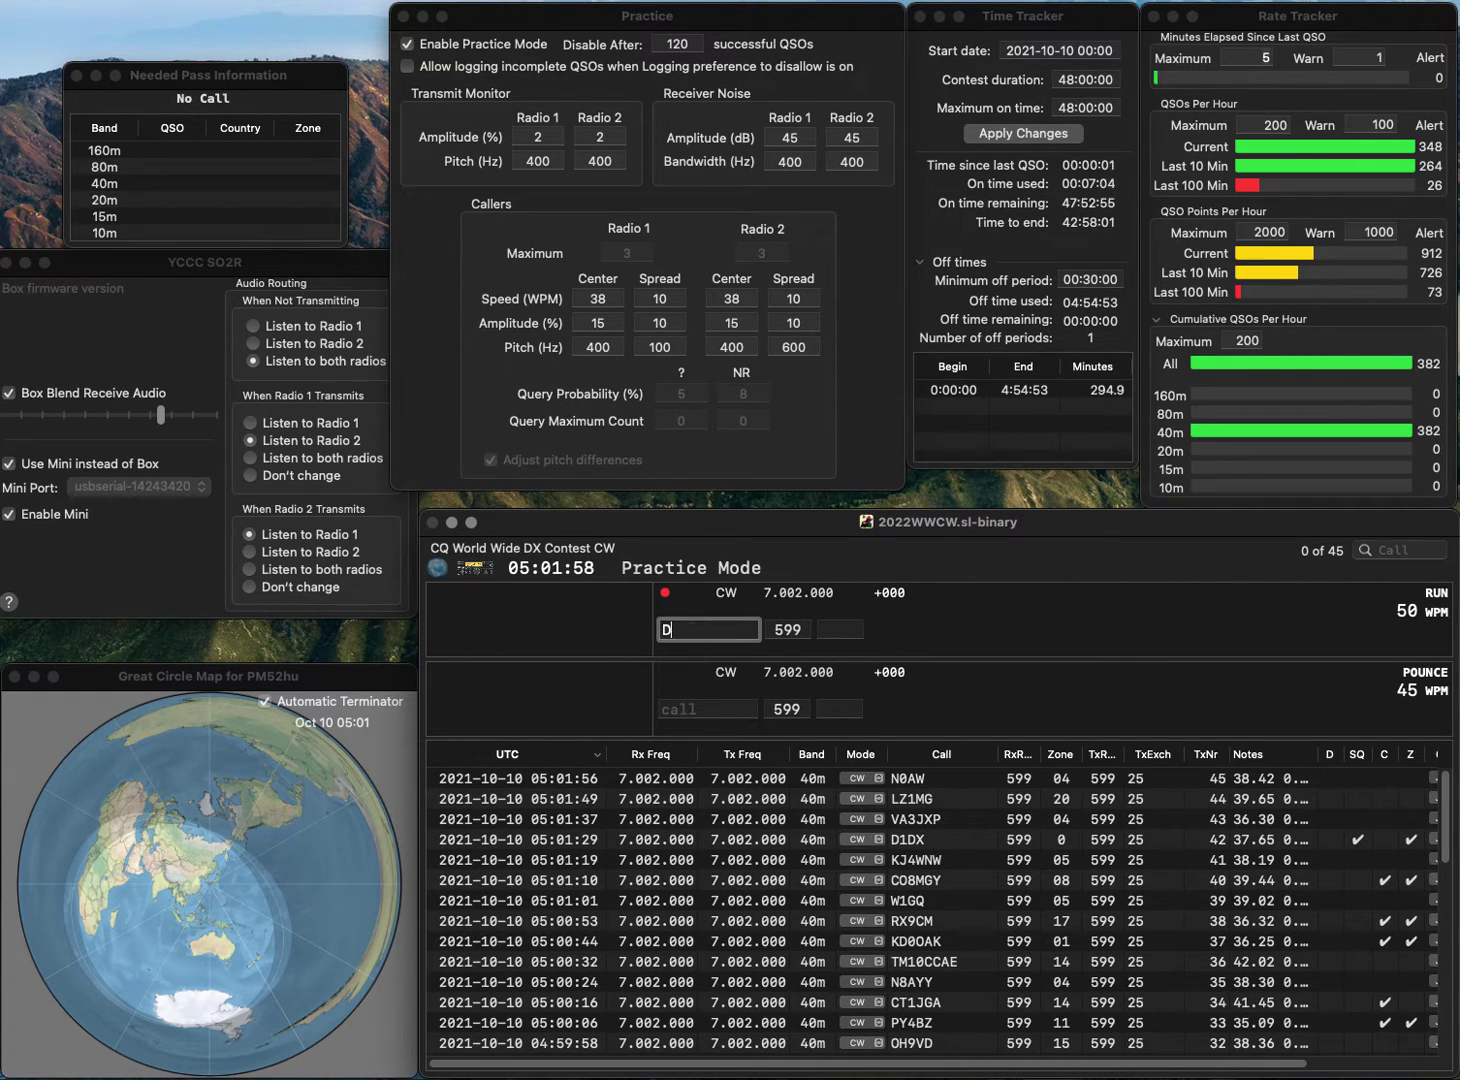
type("C6MT")
key("Tab")
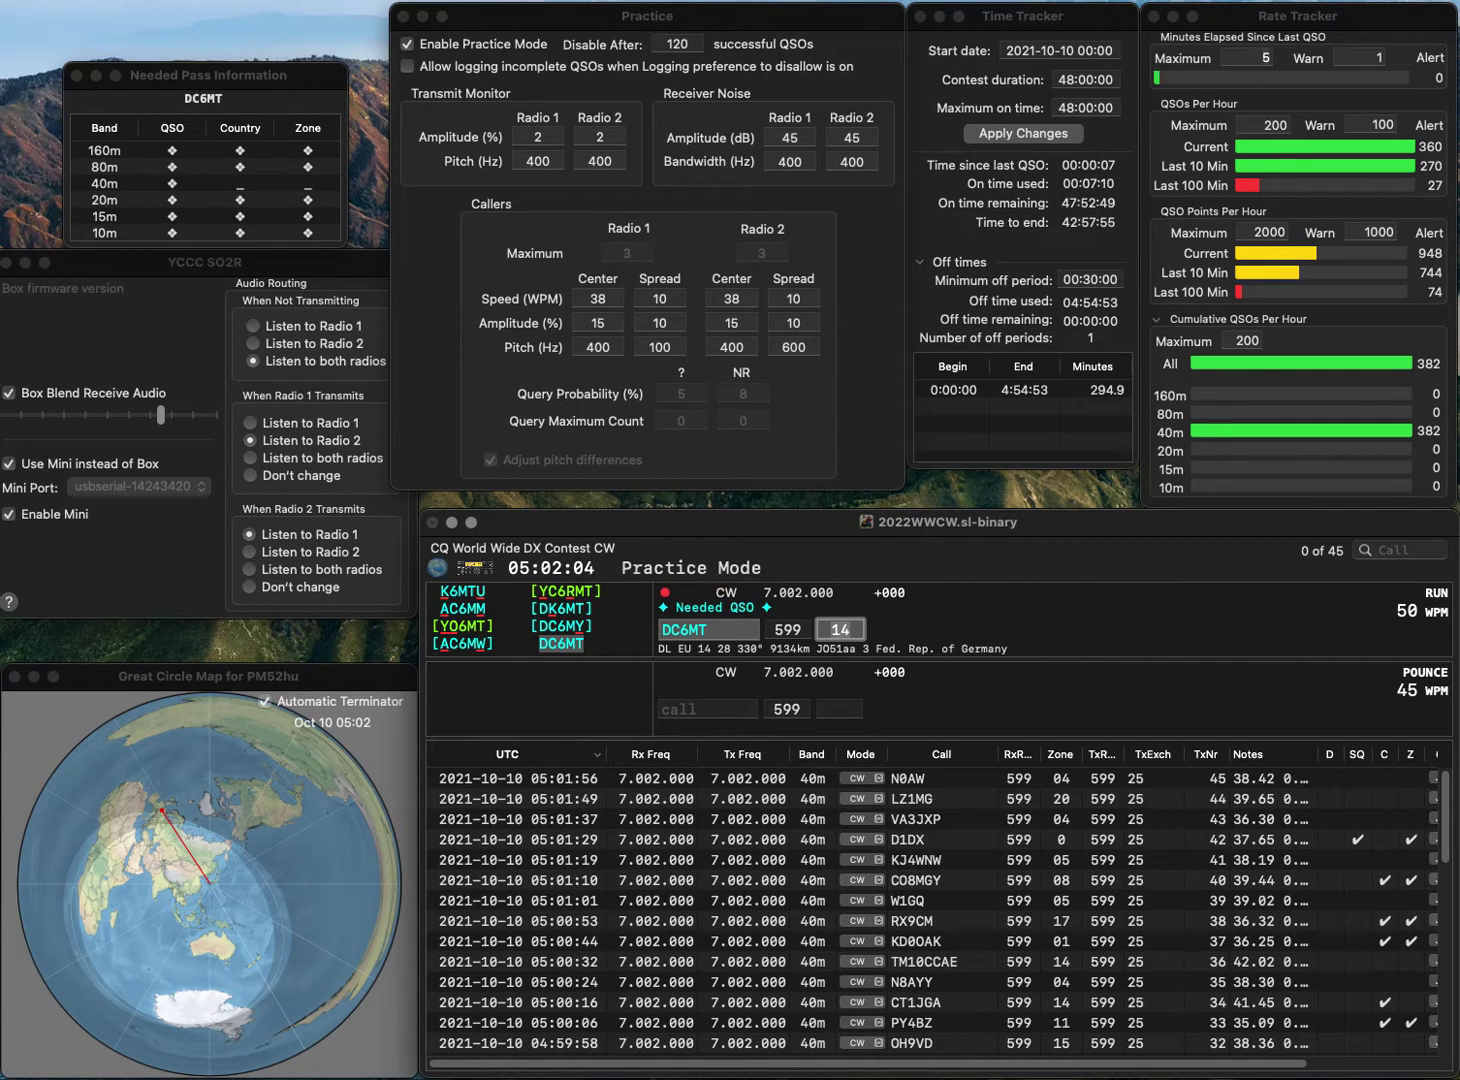
key("Return")
type("G")
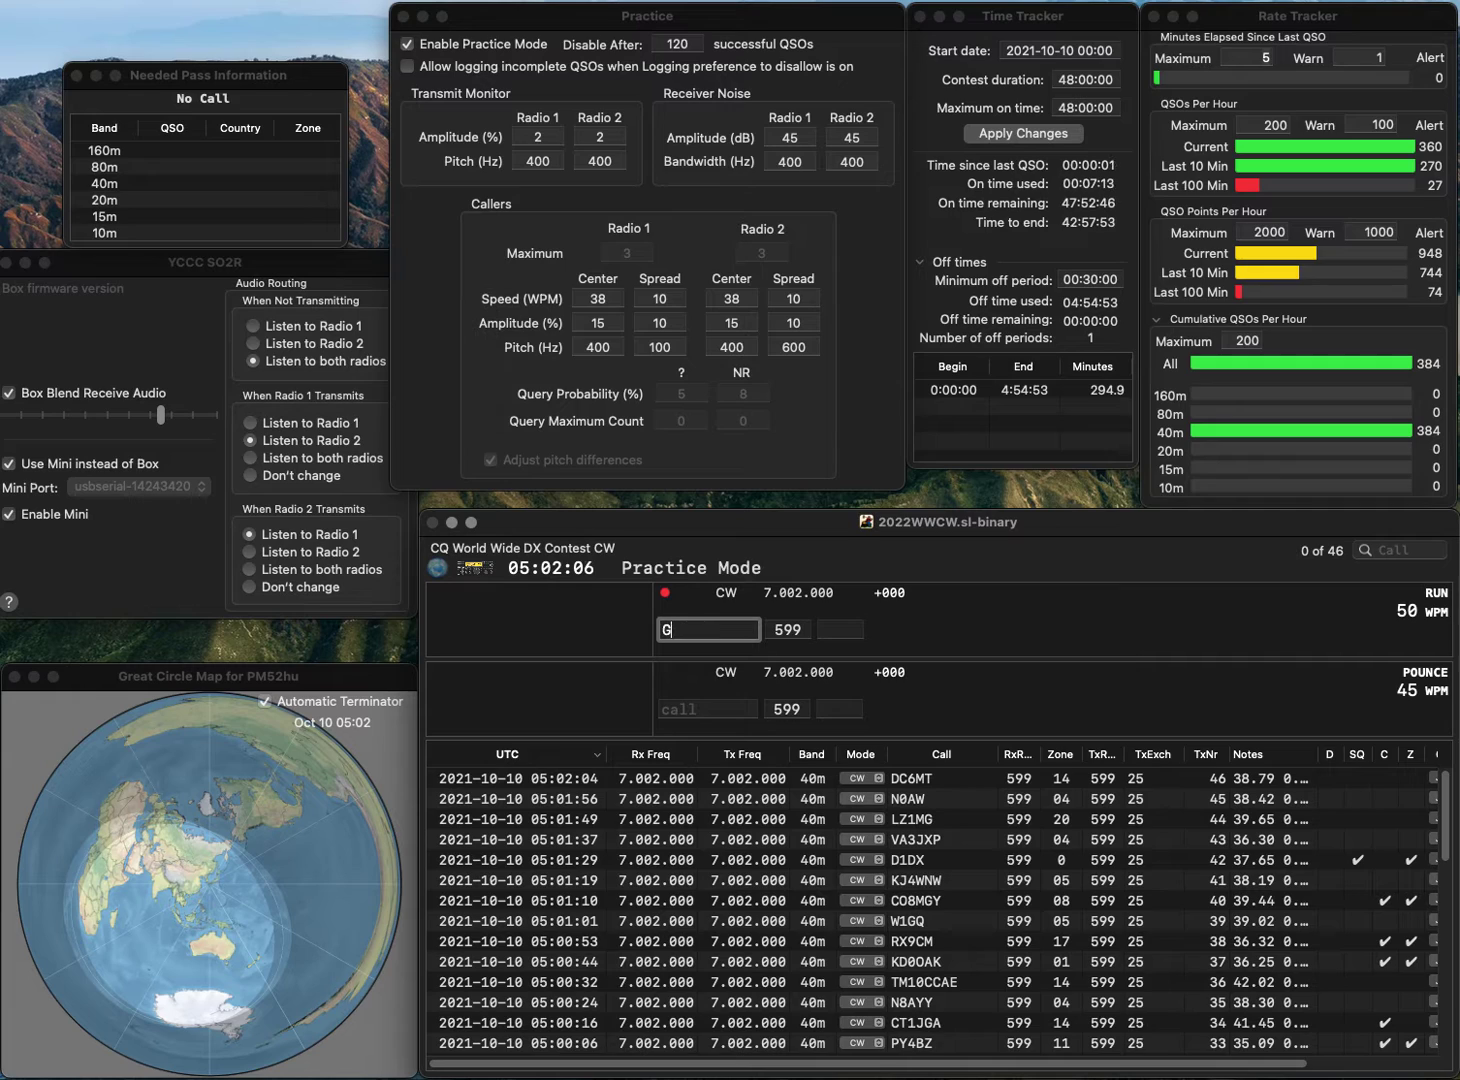
type("3RL")
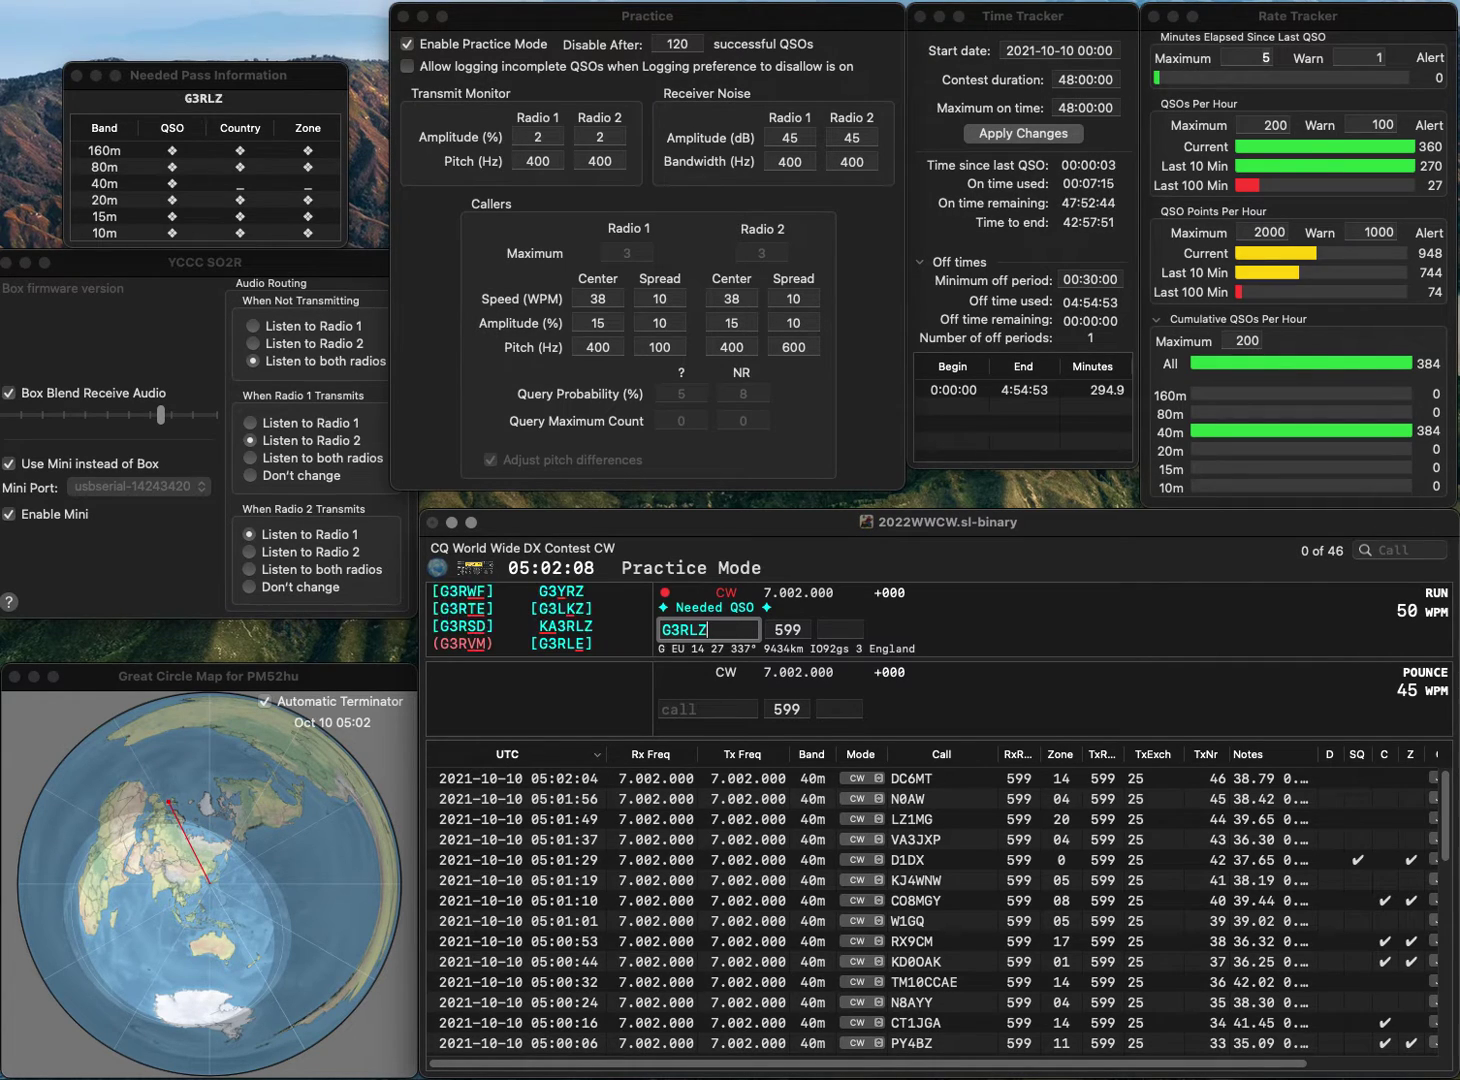
type("Z")
key("Left")
key("Left")
key("BackSpace")
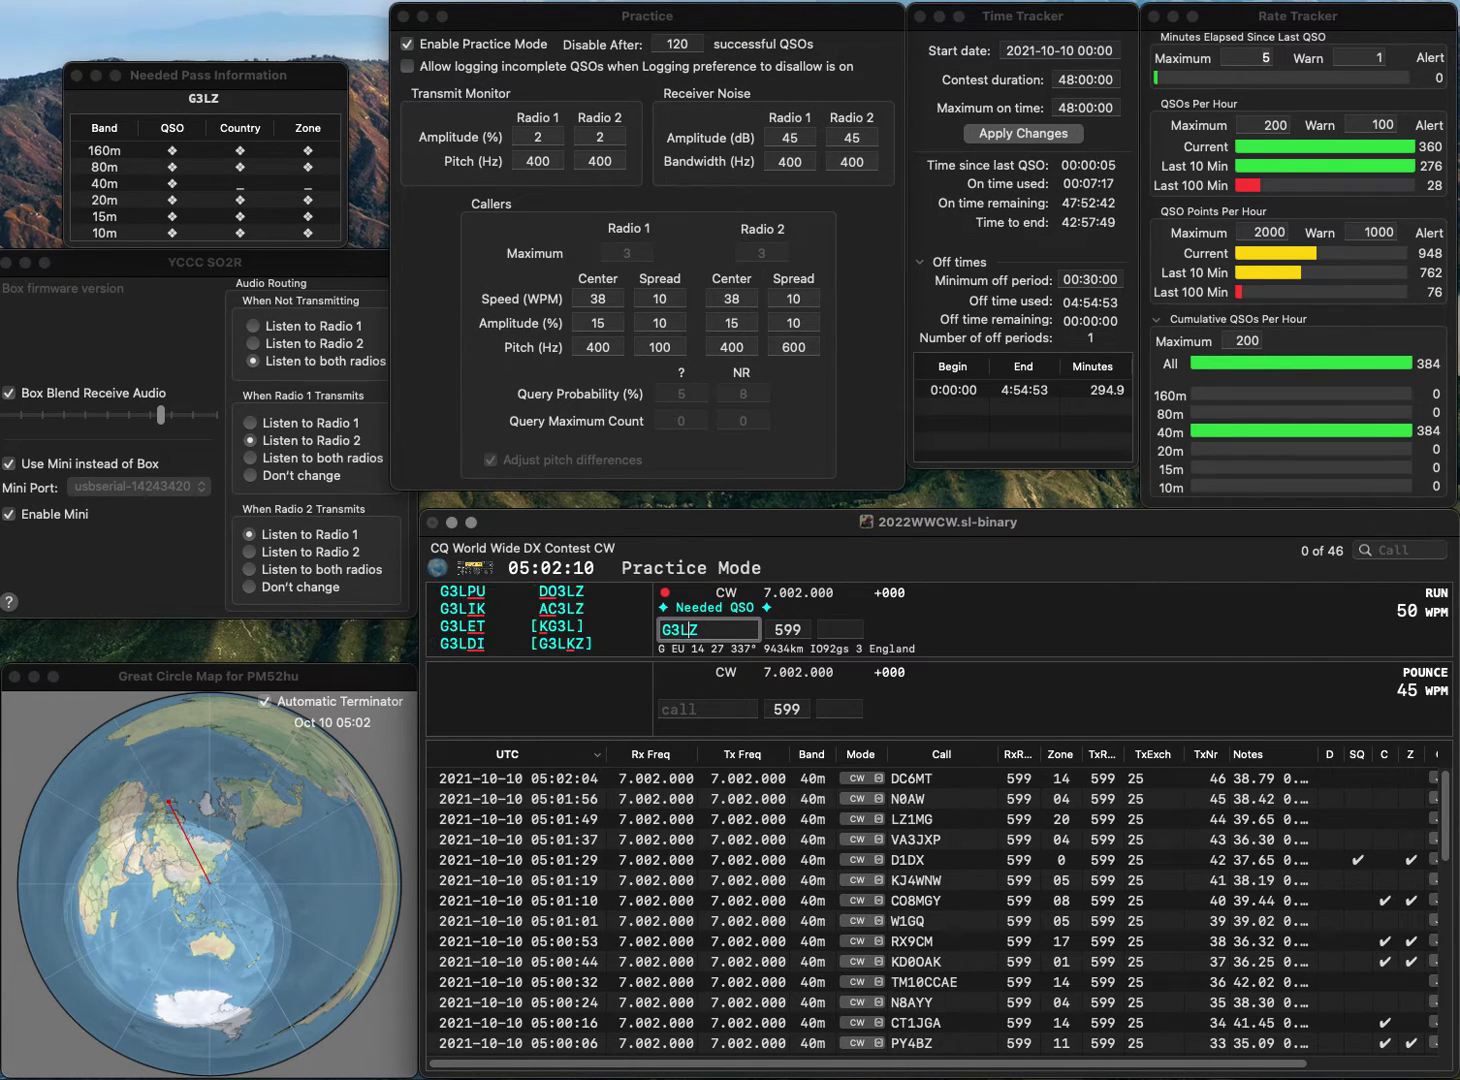
key("Delete")
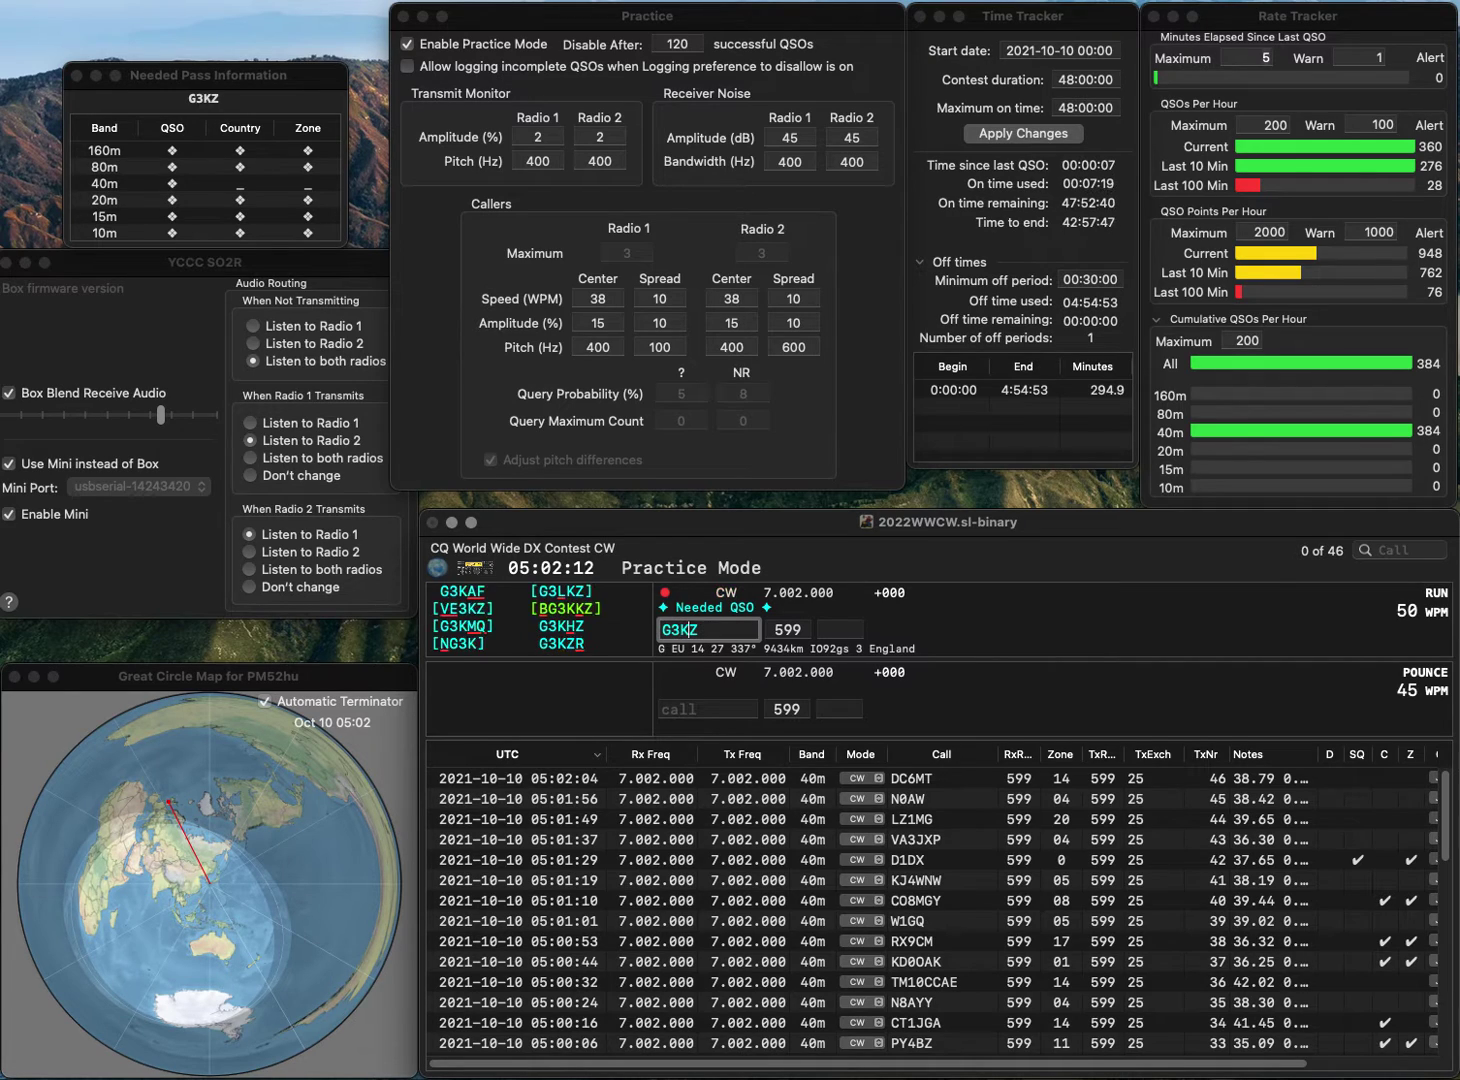
type("K")
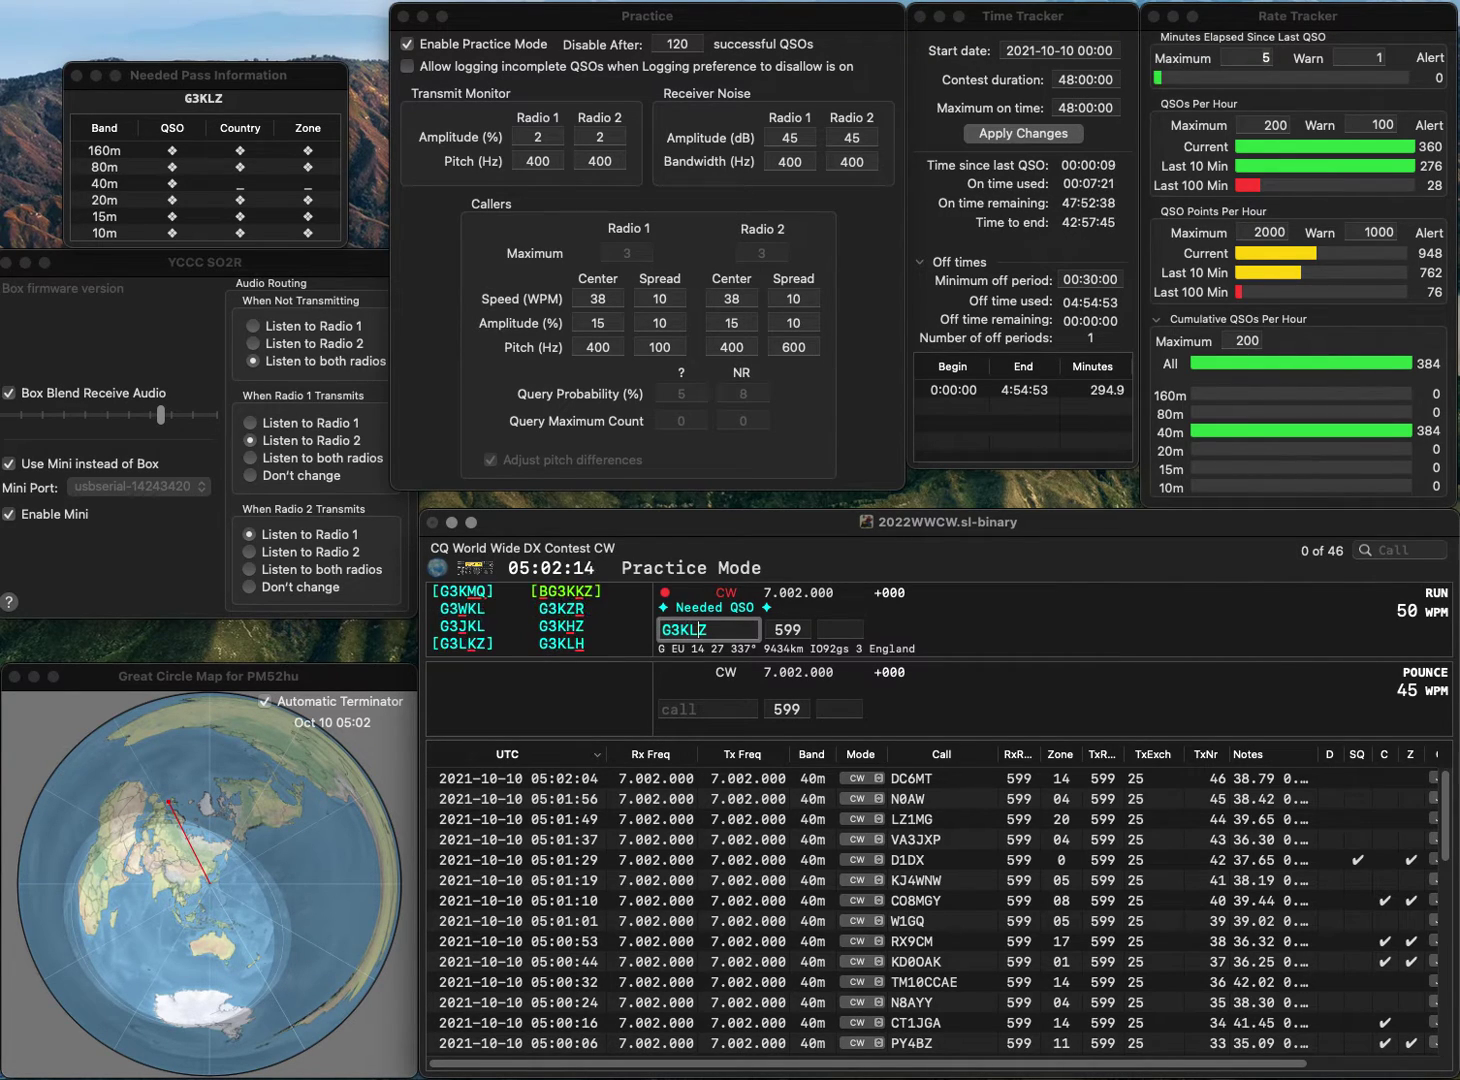
key("BackSpace")
type("LK")
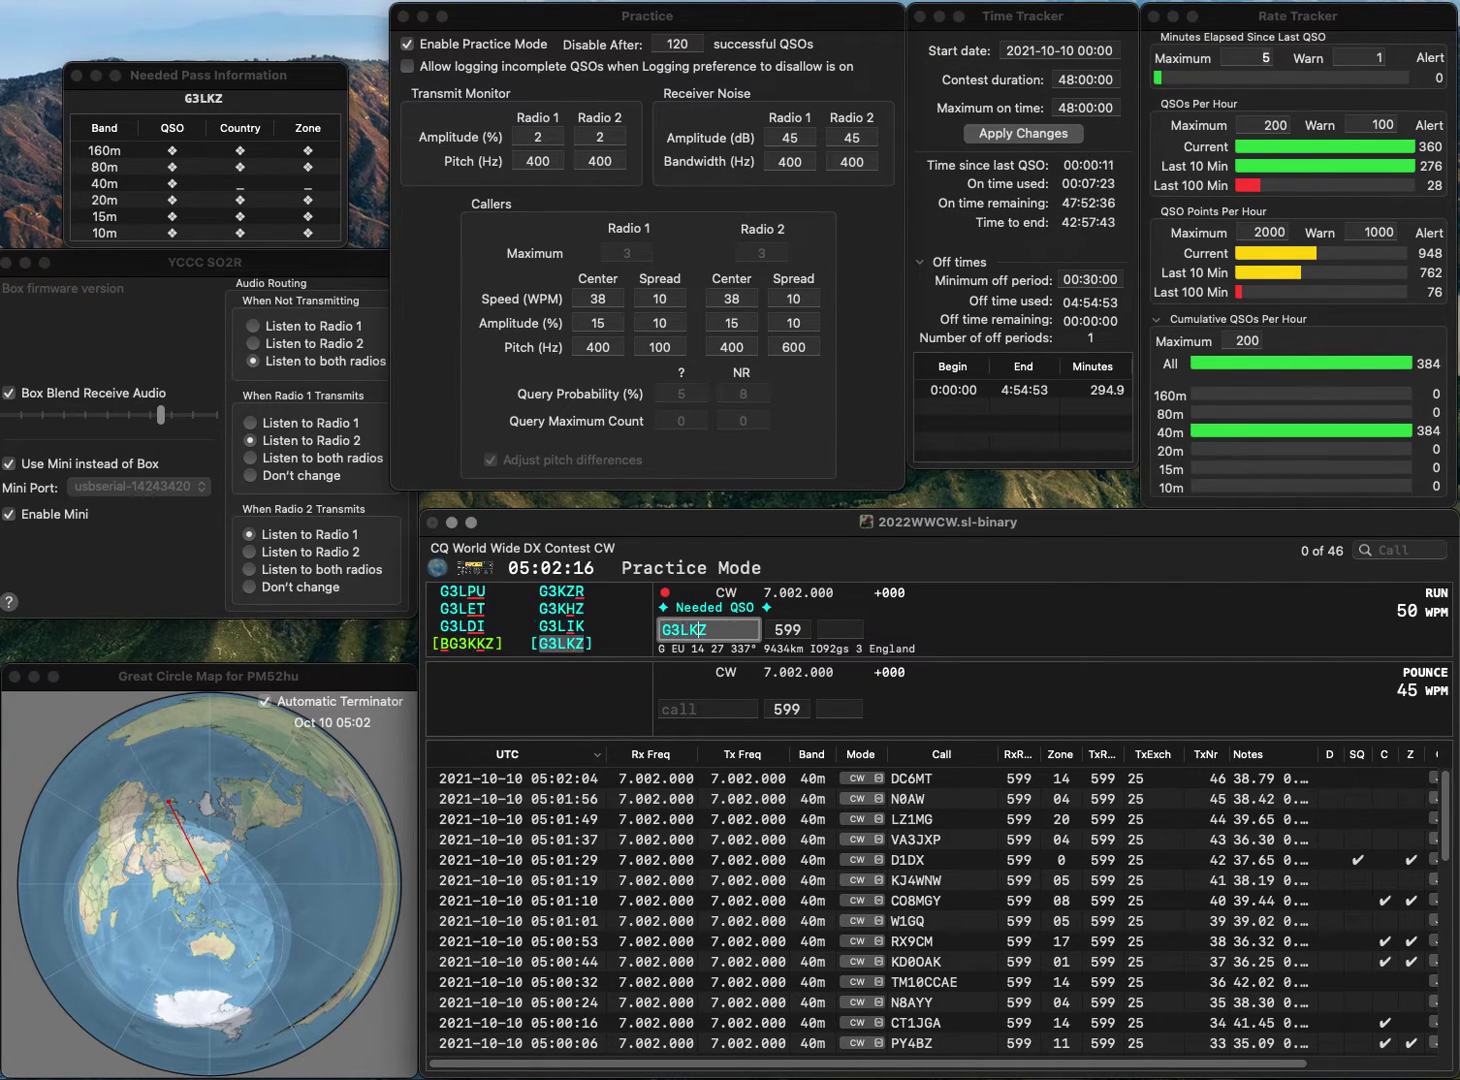
key("Return")
key("Tab")
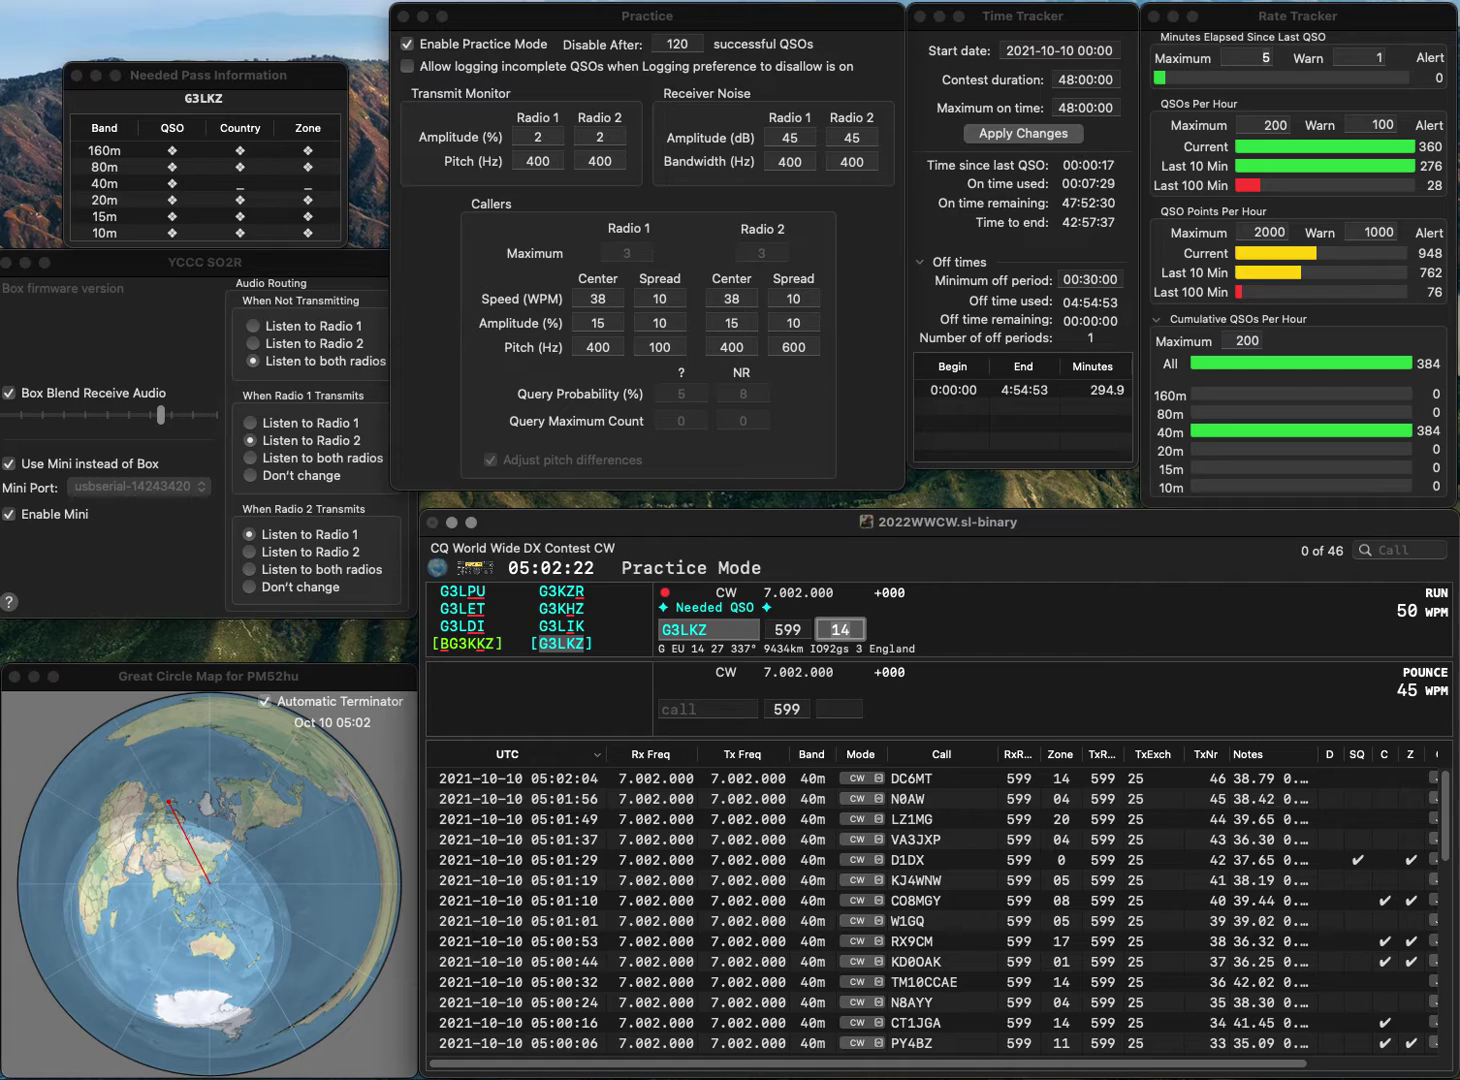
key("Return")
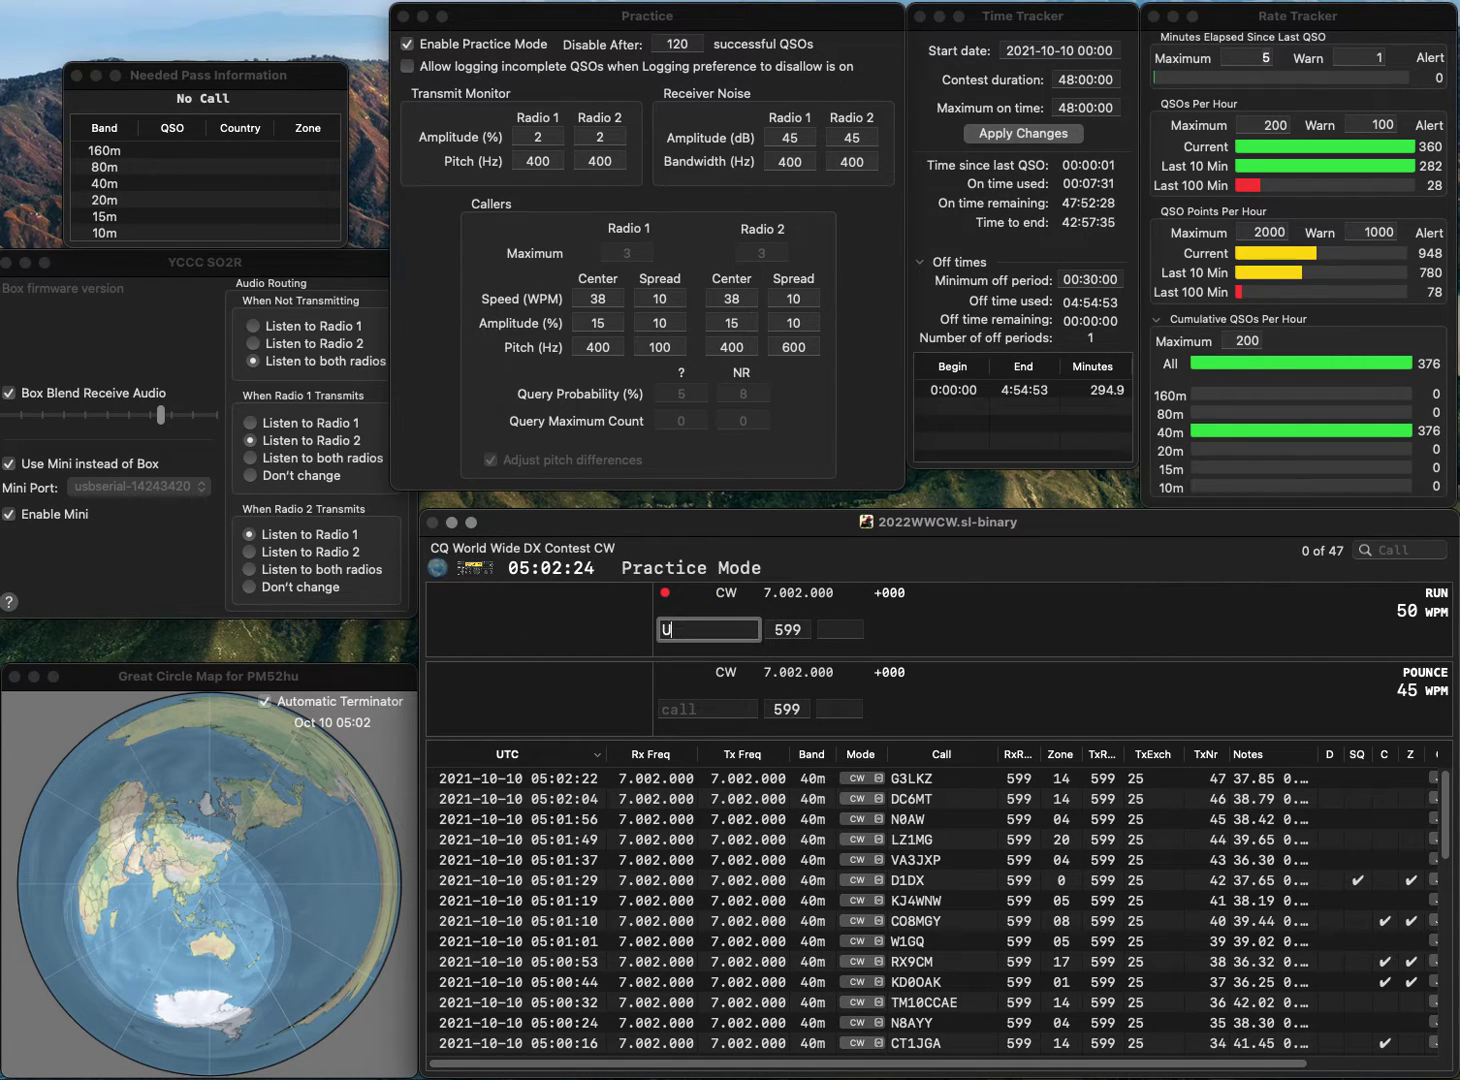
Log run-radio practice contacts with US4I in zone 16 and DK7YY in zone 14, both with report 599.
type("US4I")
key("space")
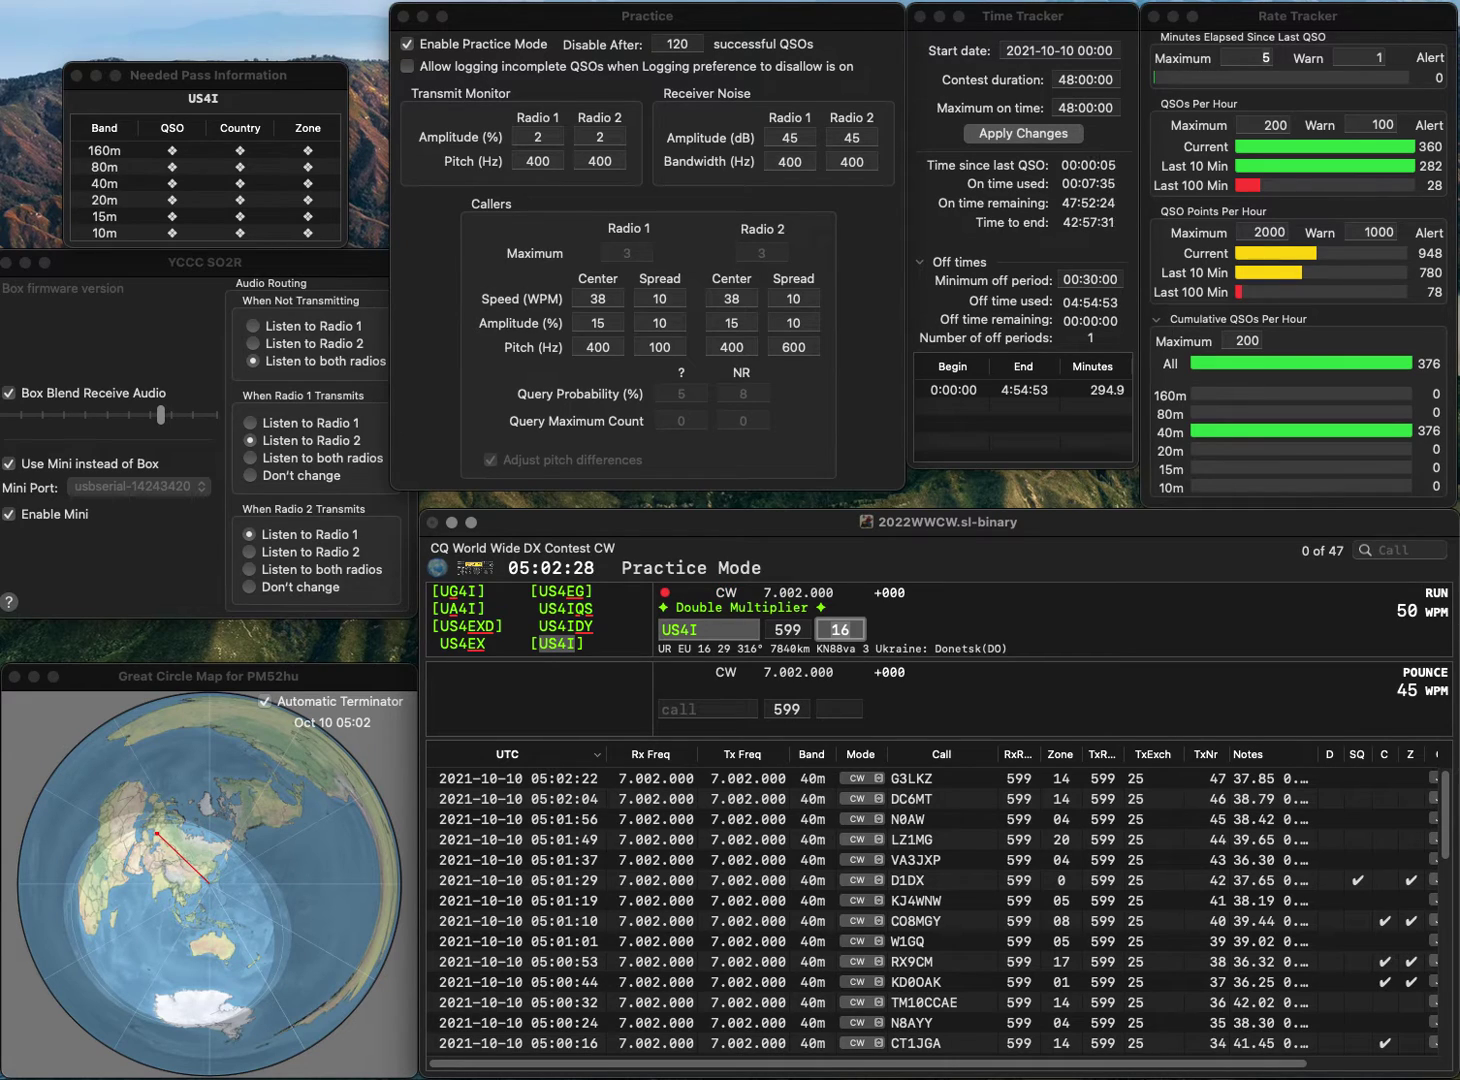
key("Return")
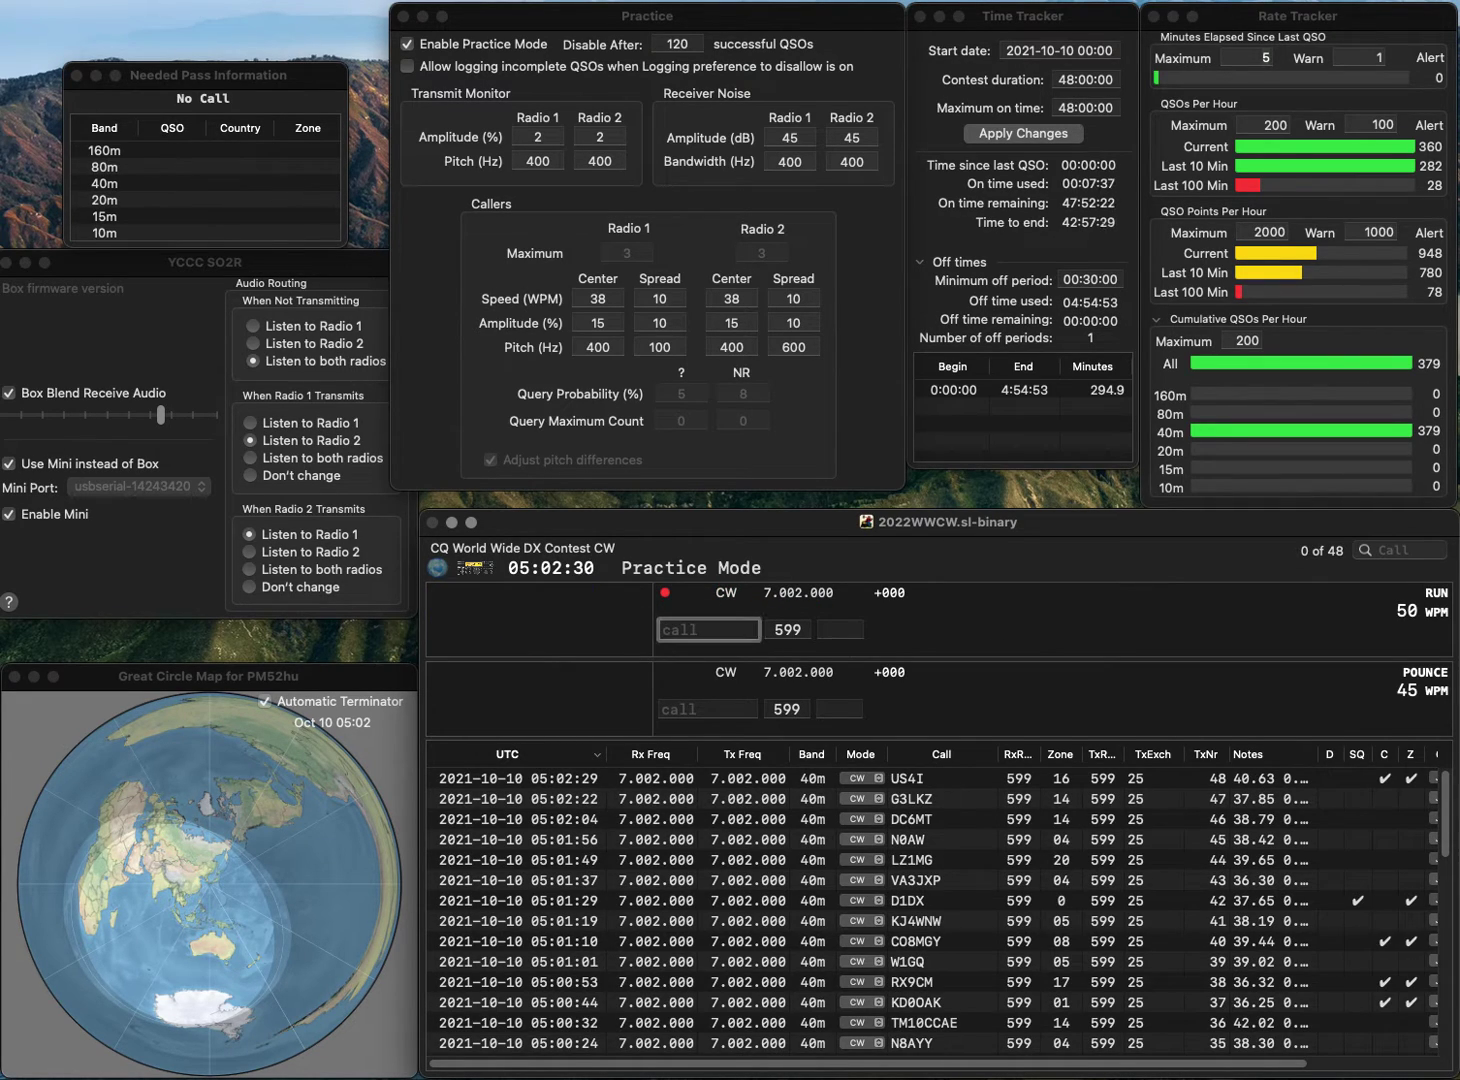
type("DK")
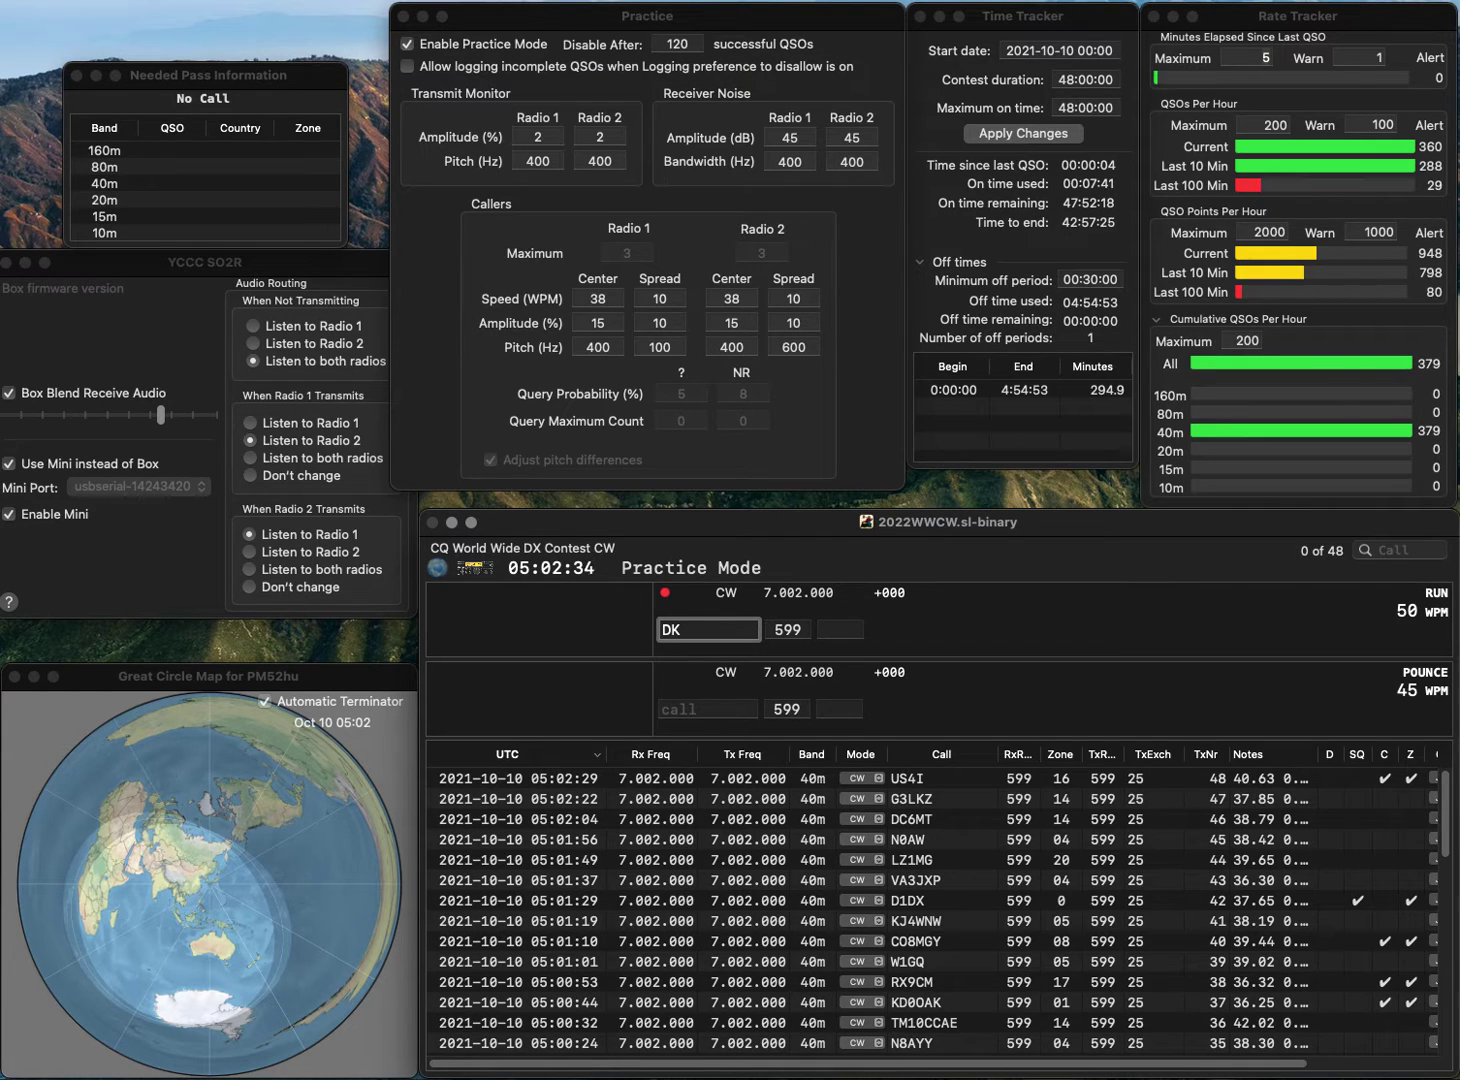
type("7YY")
key("Return")
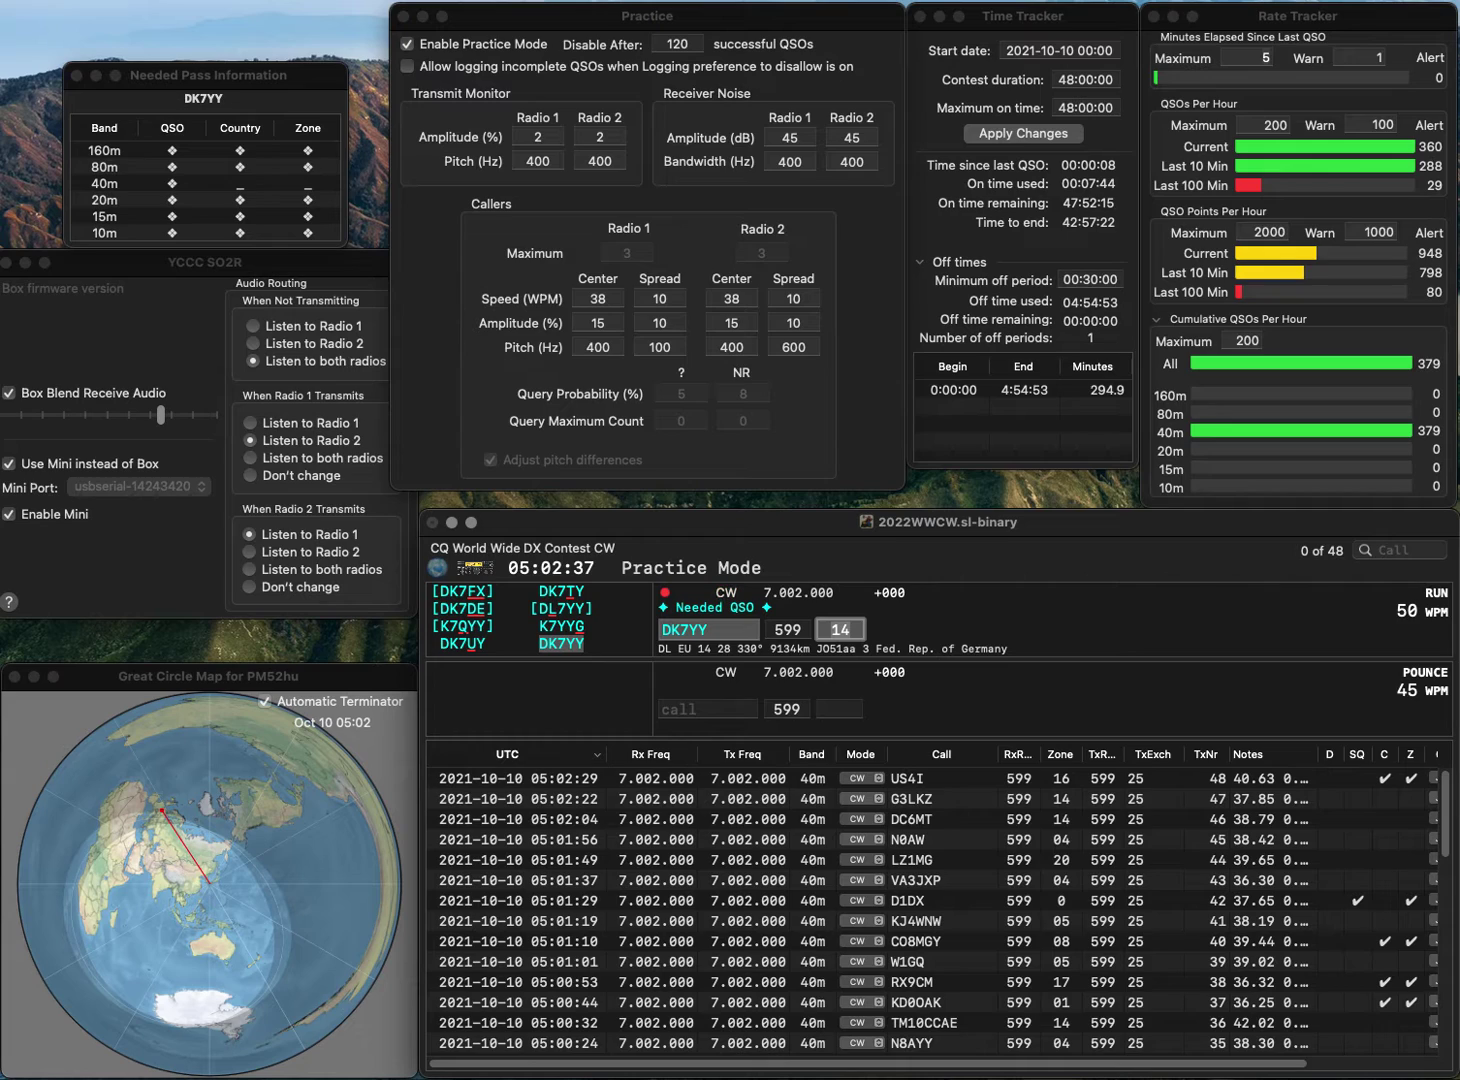
key("Return")
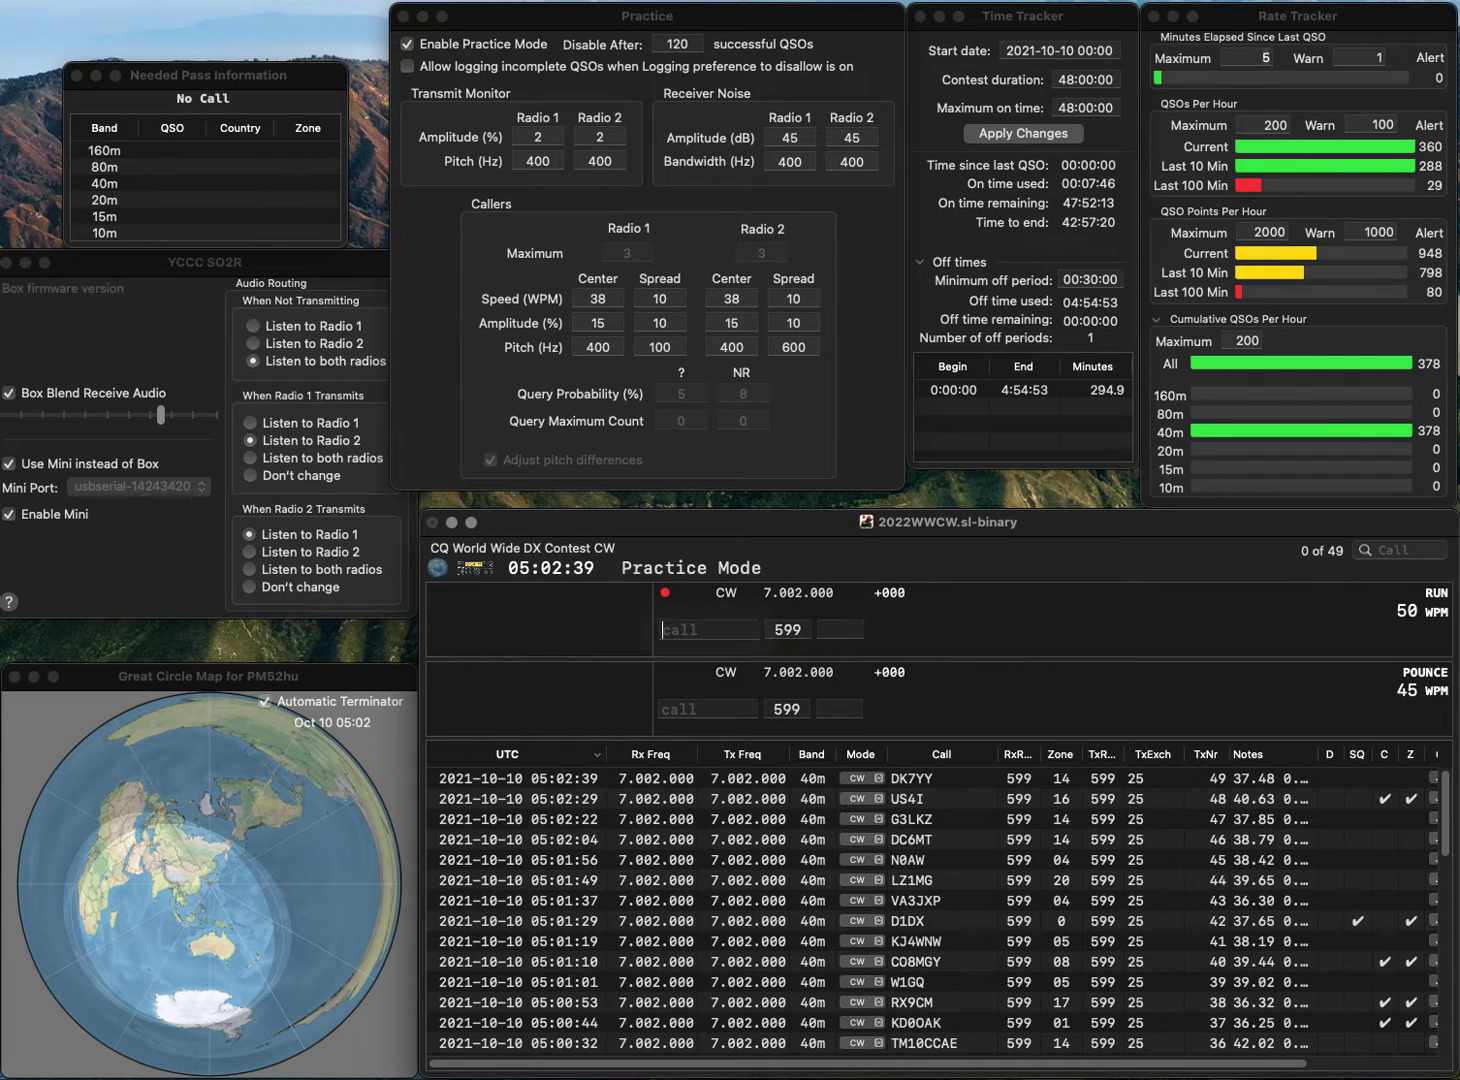
type("W4CTY")
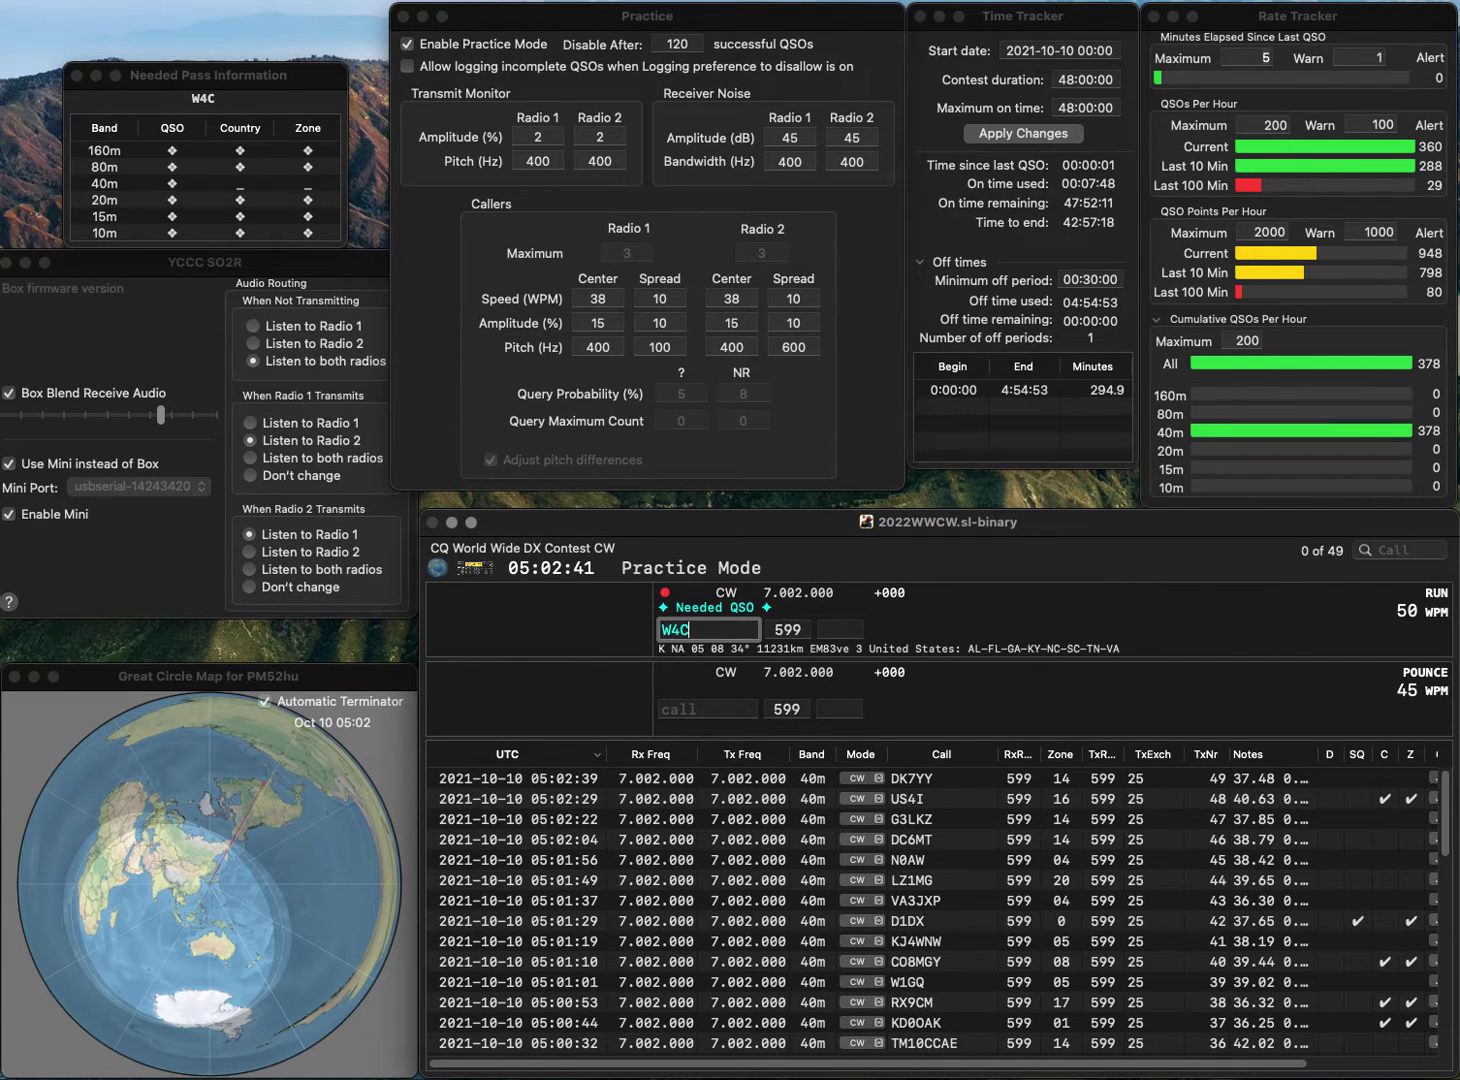
key("Return")
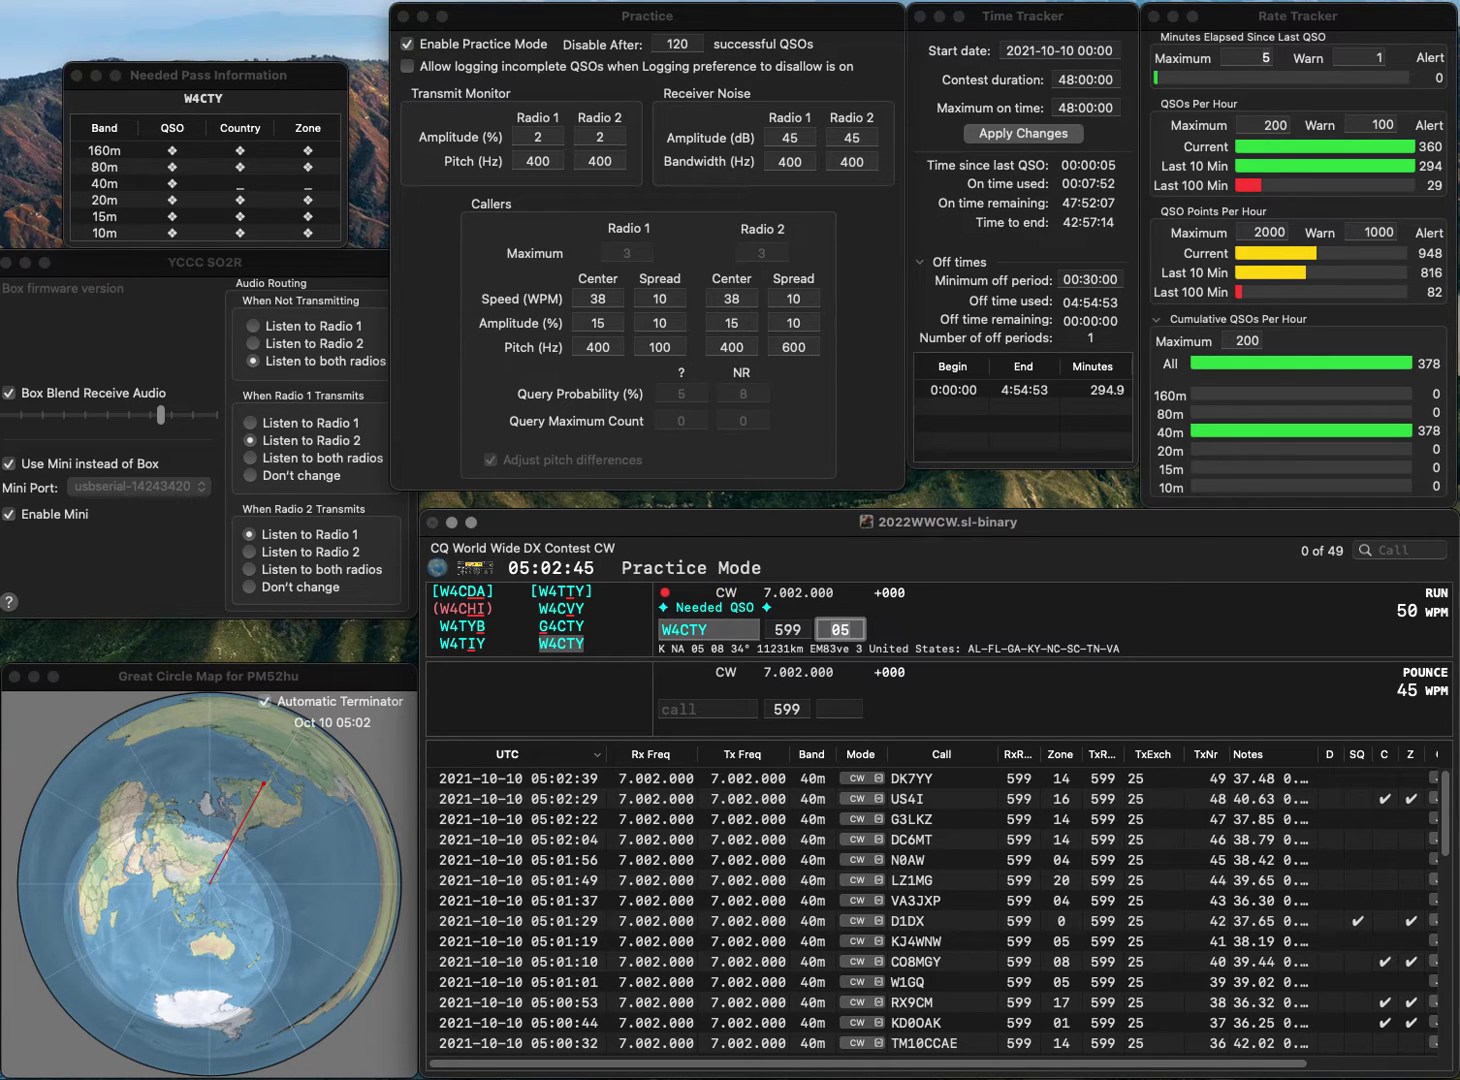
key("Return")
type("WS")
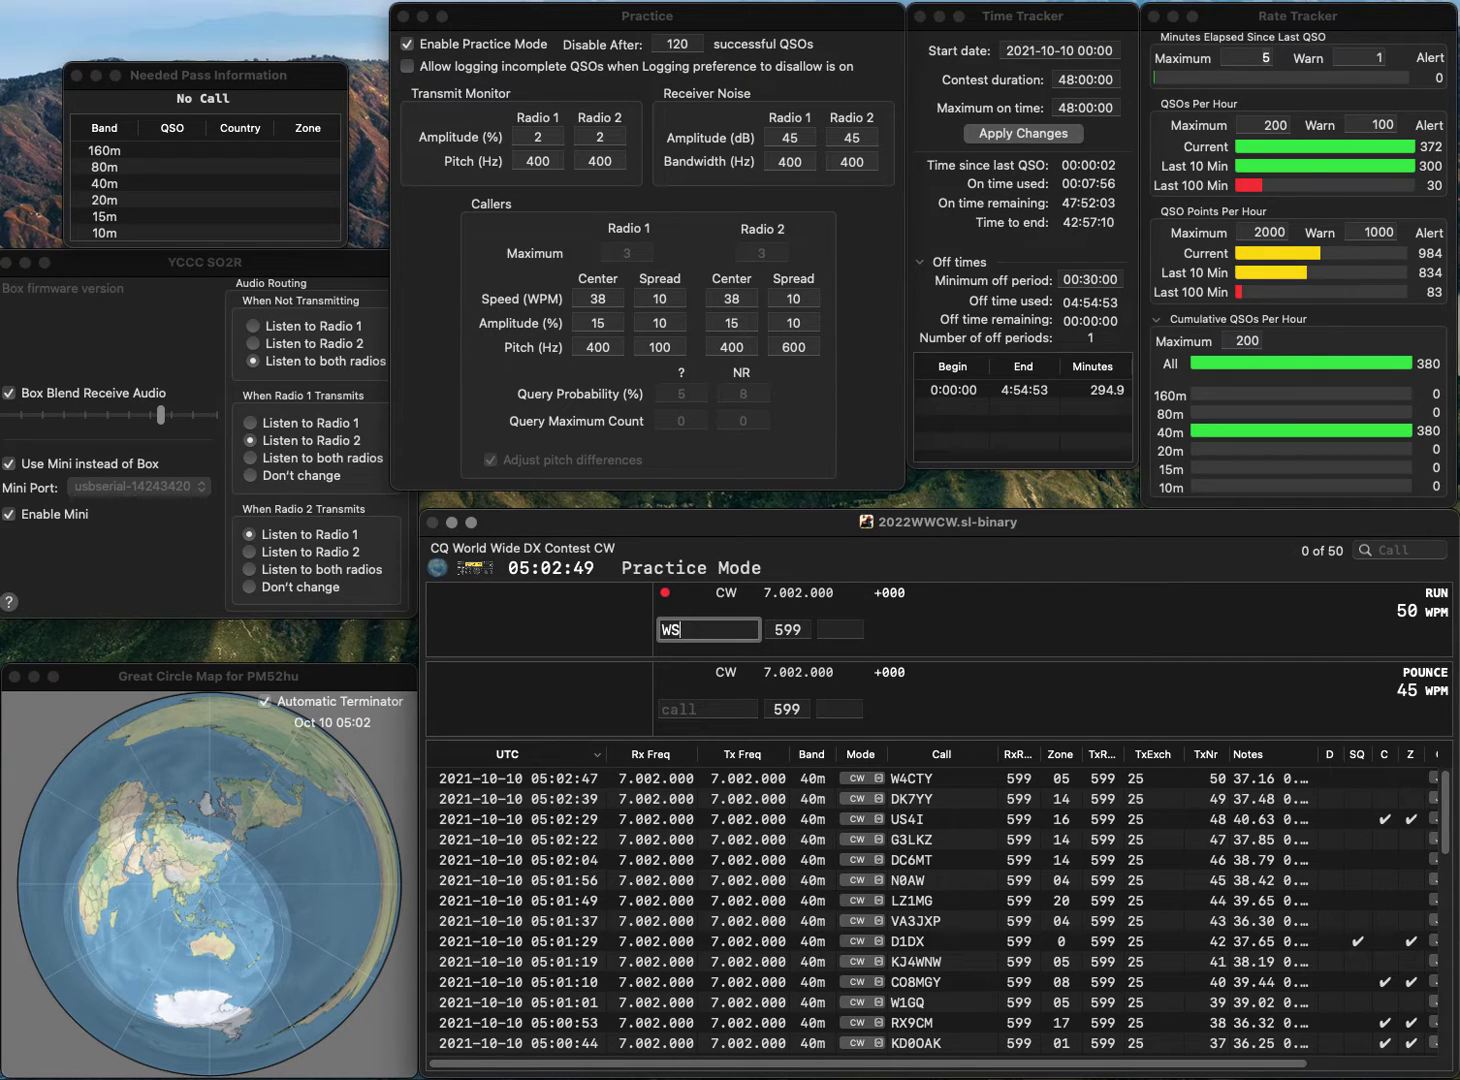
type("7L")
key("space")
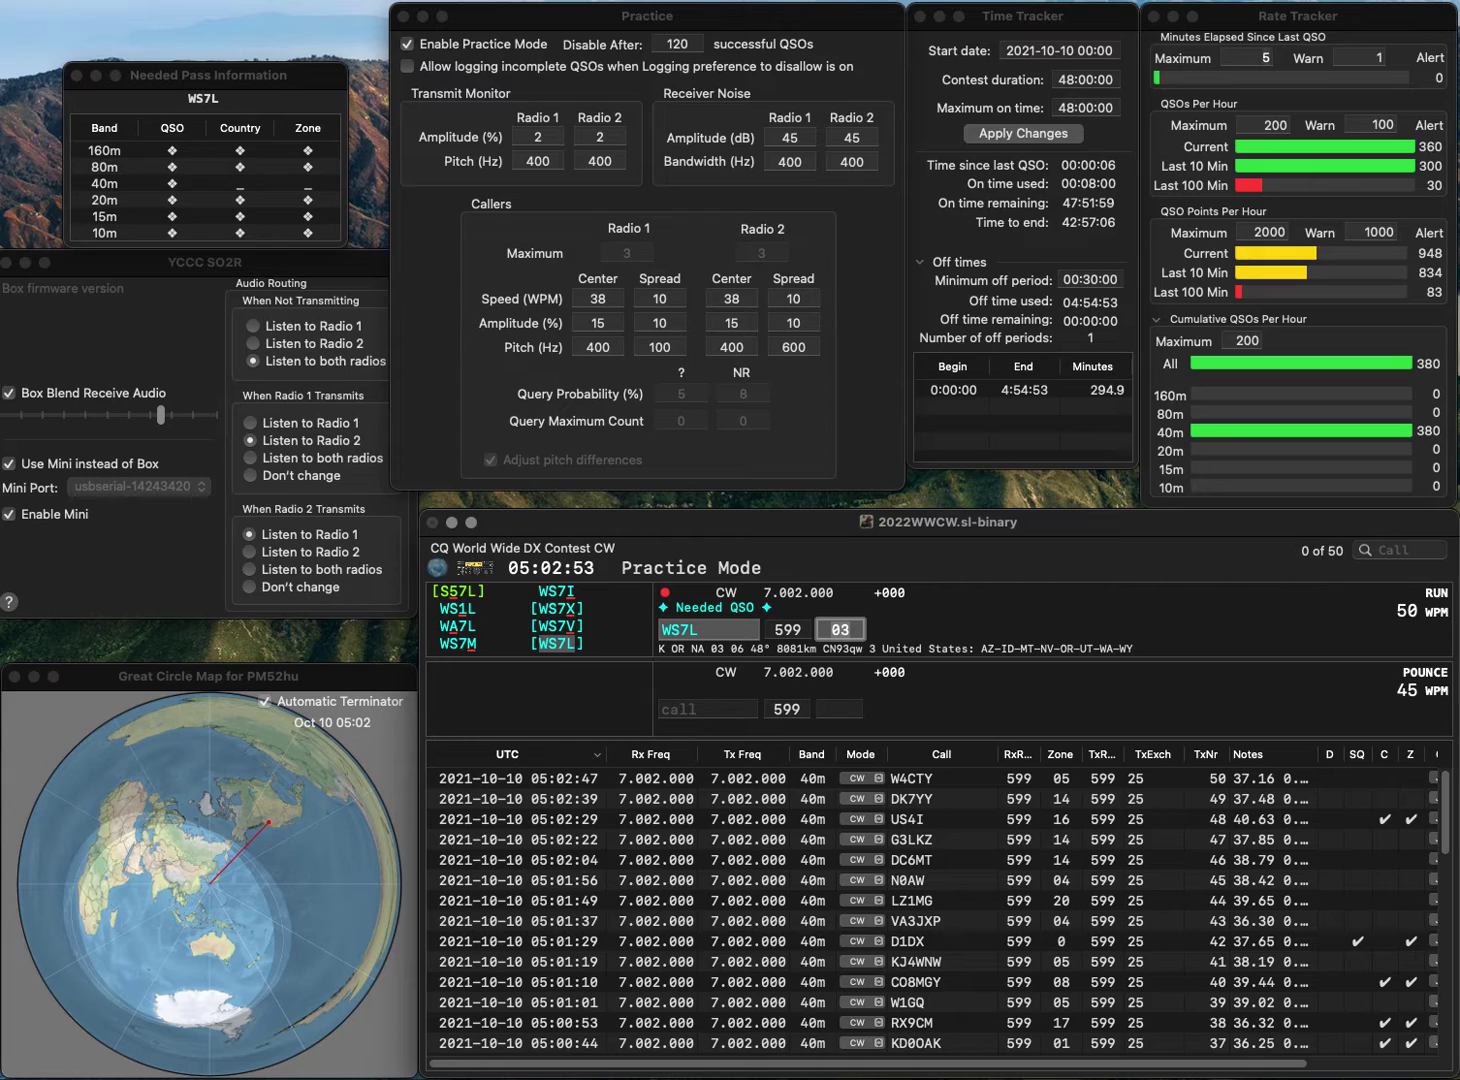
key("Return")
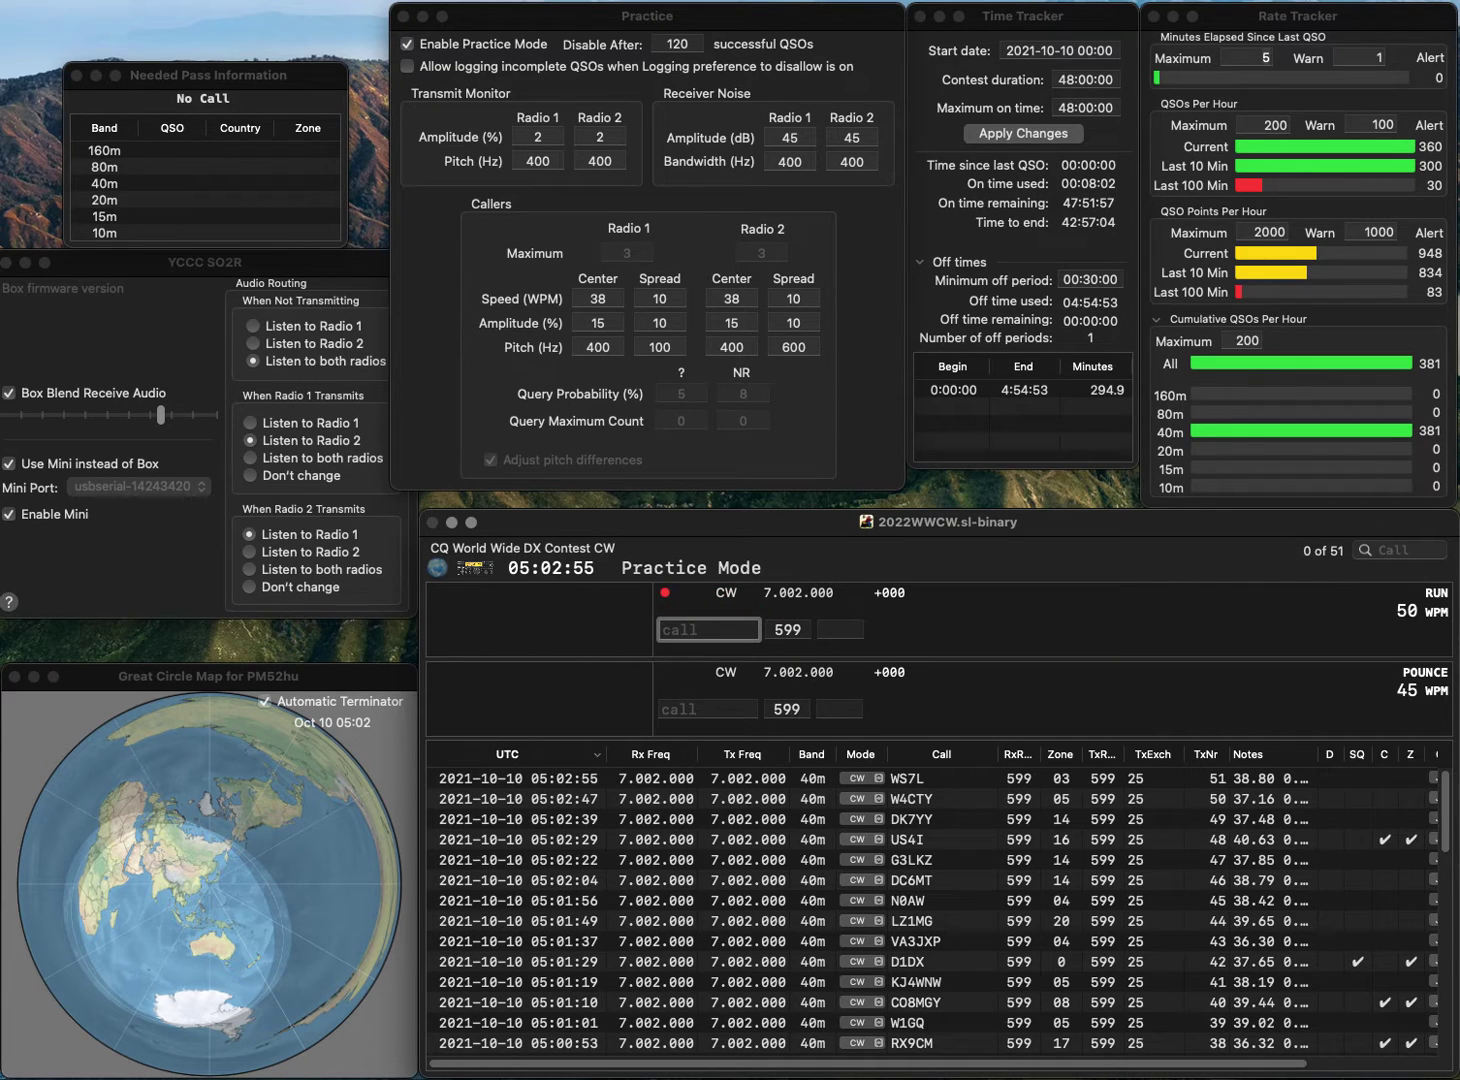
Log run-radio practice contacts with RW7K in zone 16 and IK2AUK in zone 15, both with report 599.
type("RW")
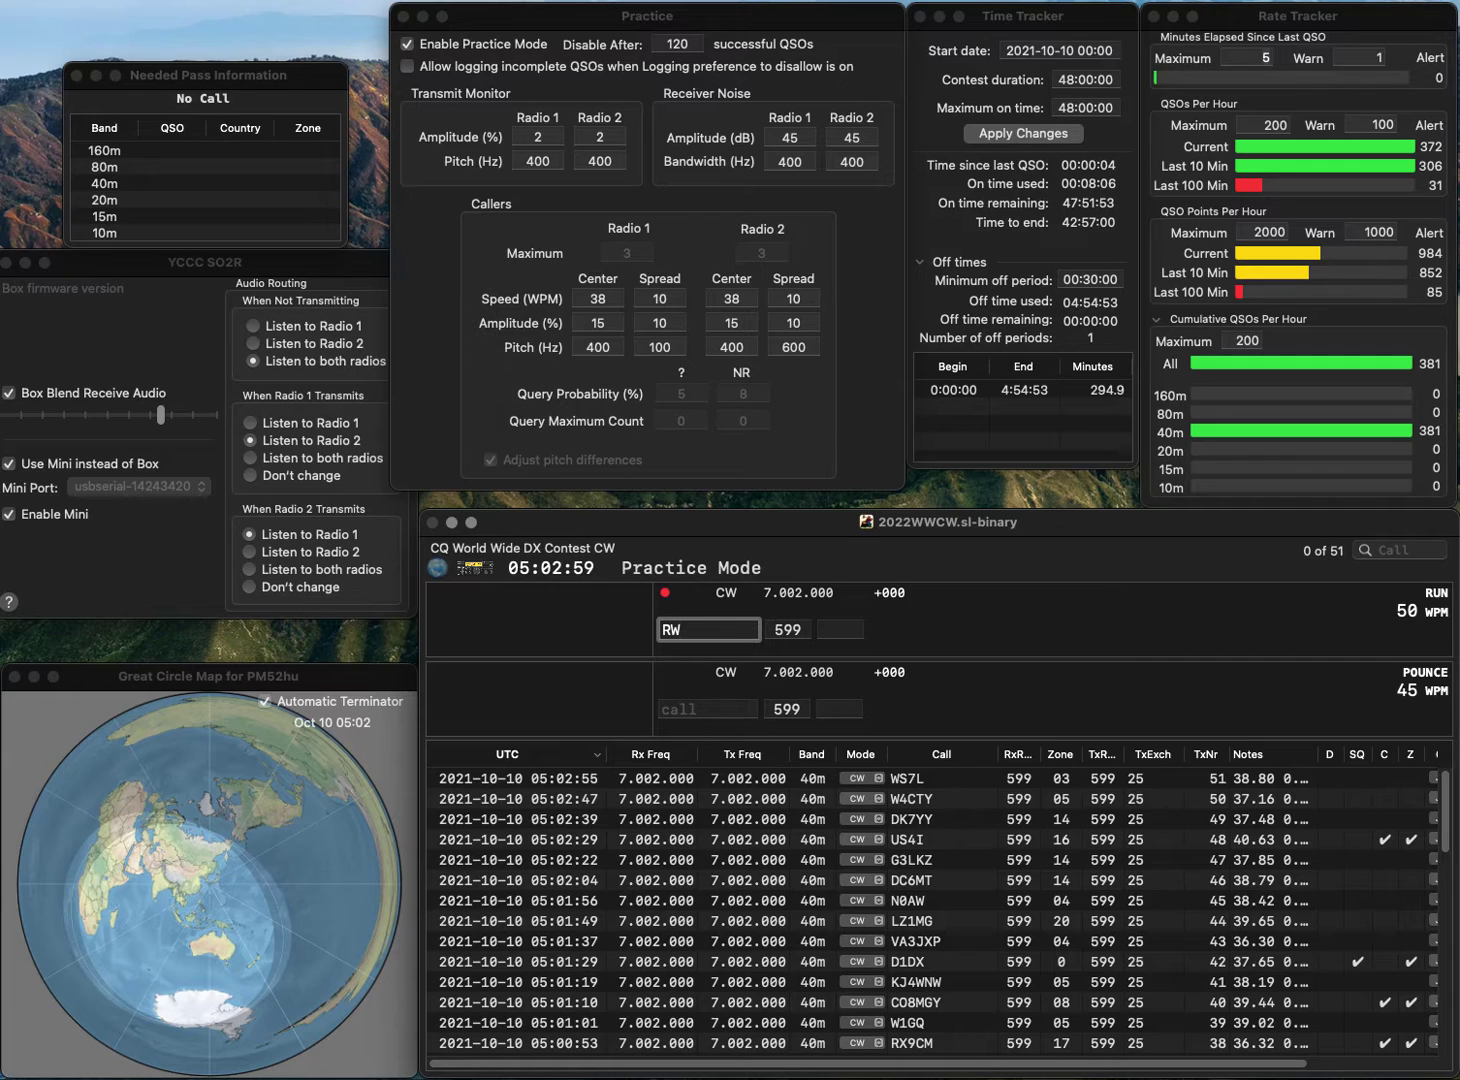
type("7K")
key("space")
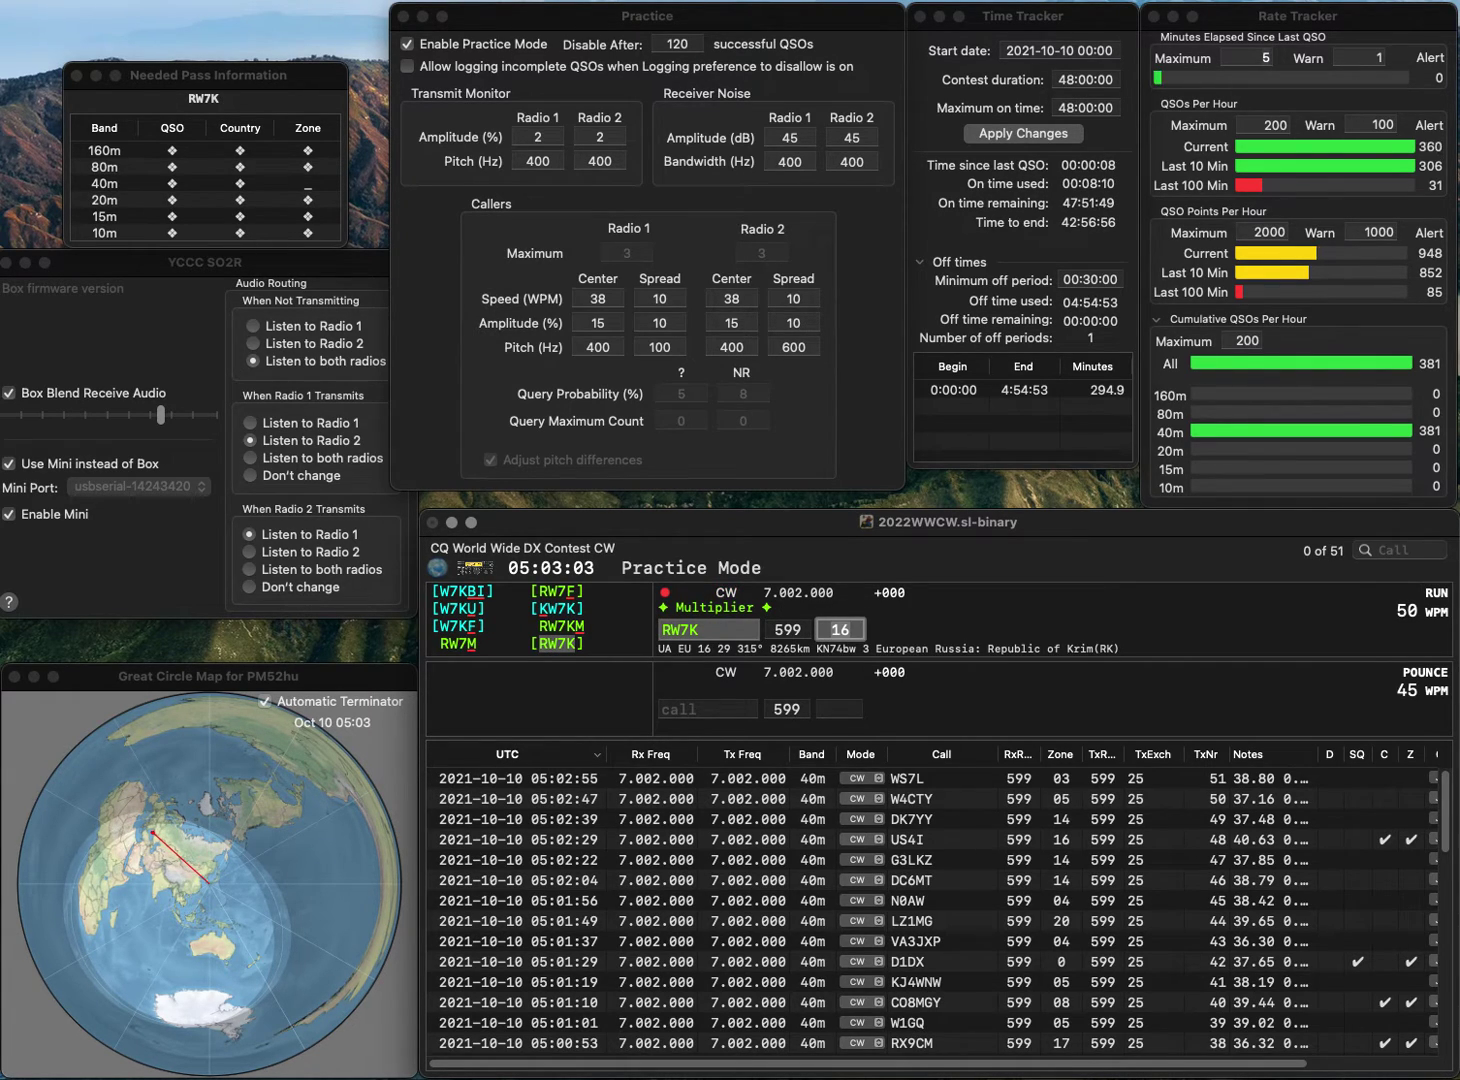
key("Return")
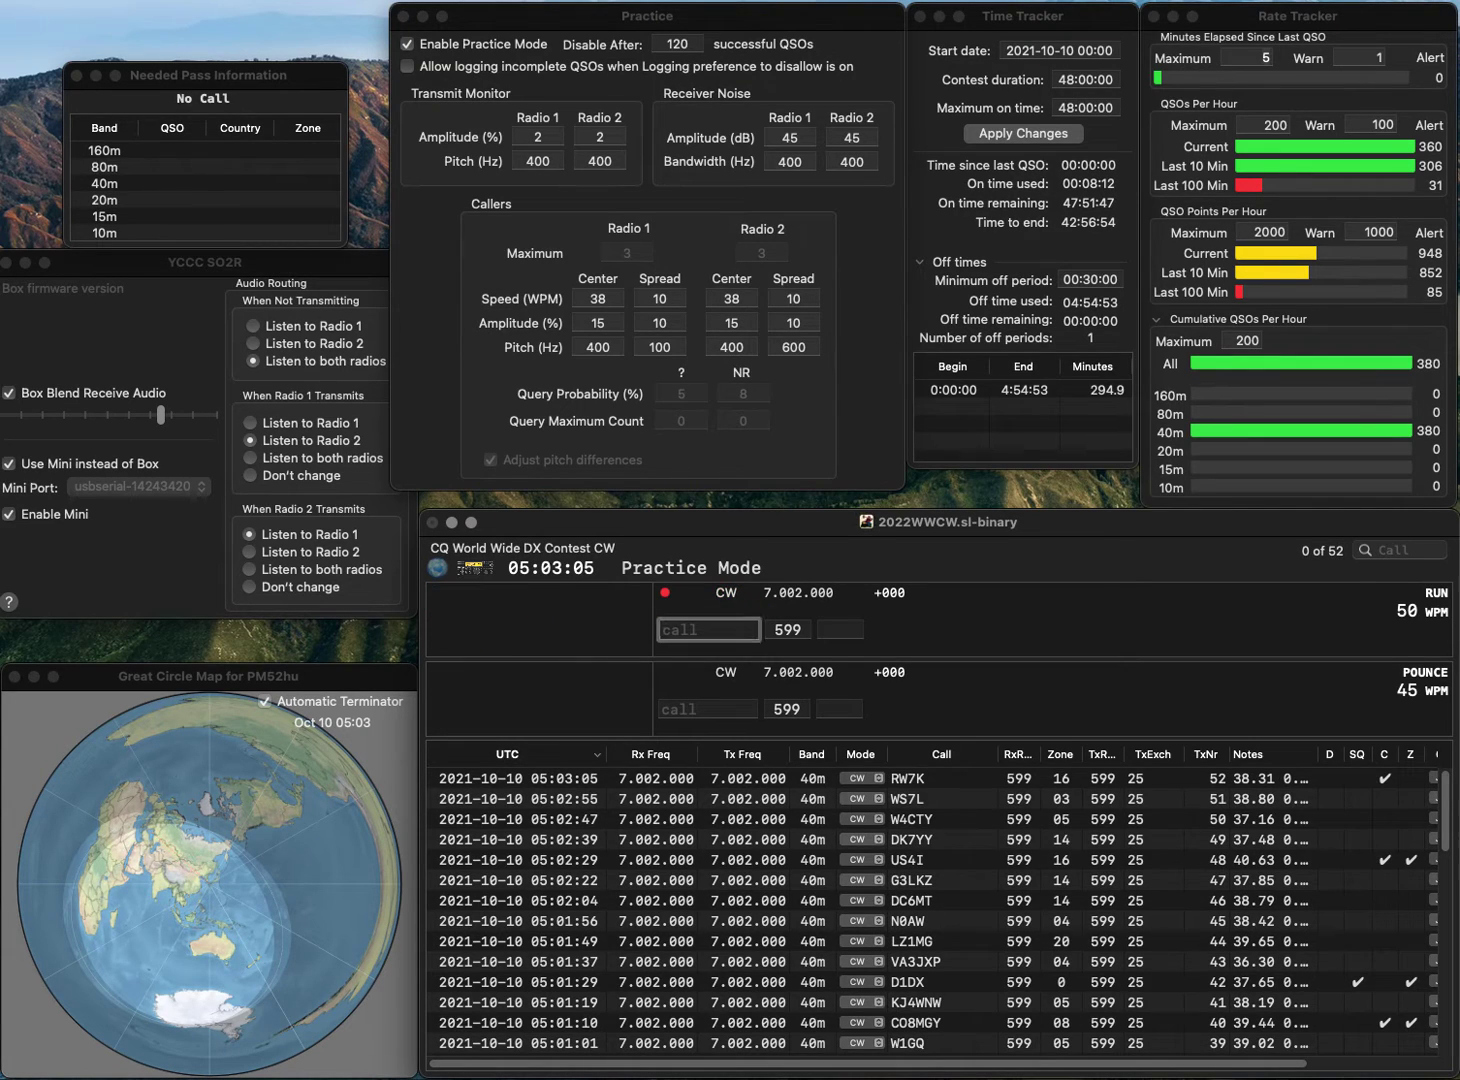
type("IK2AUK")
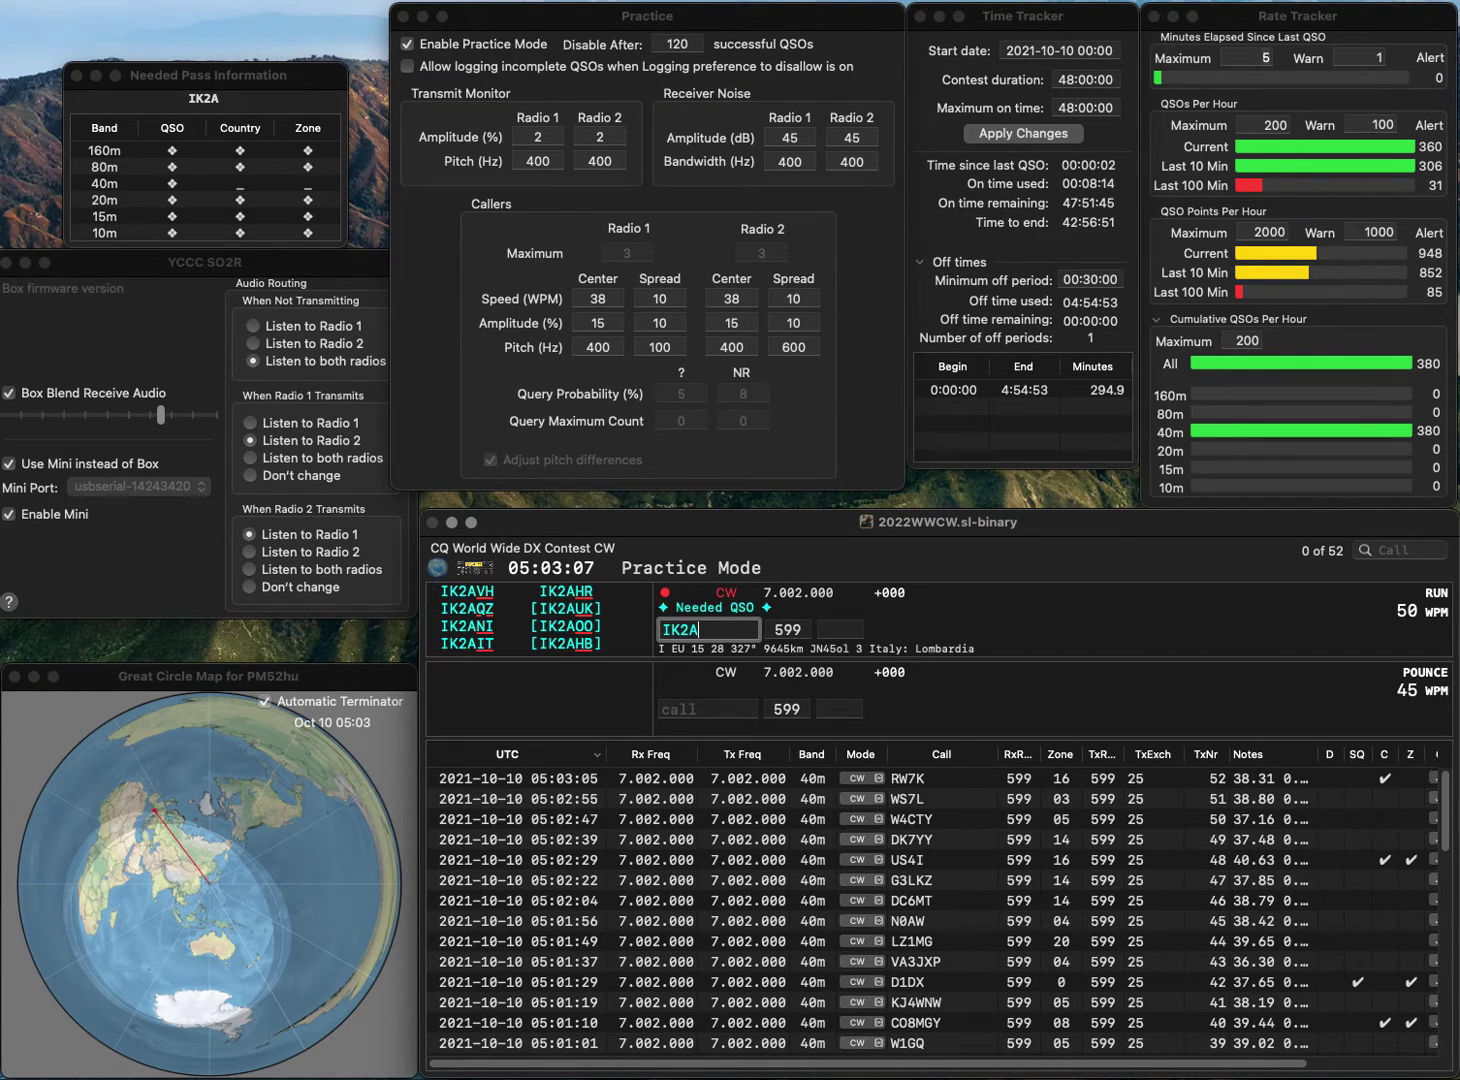
key("space")
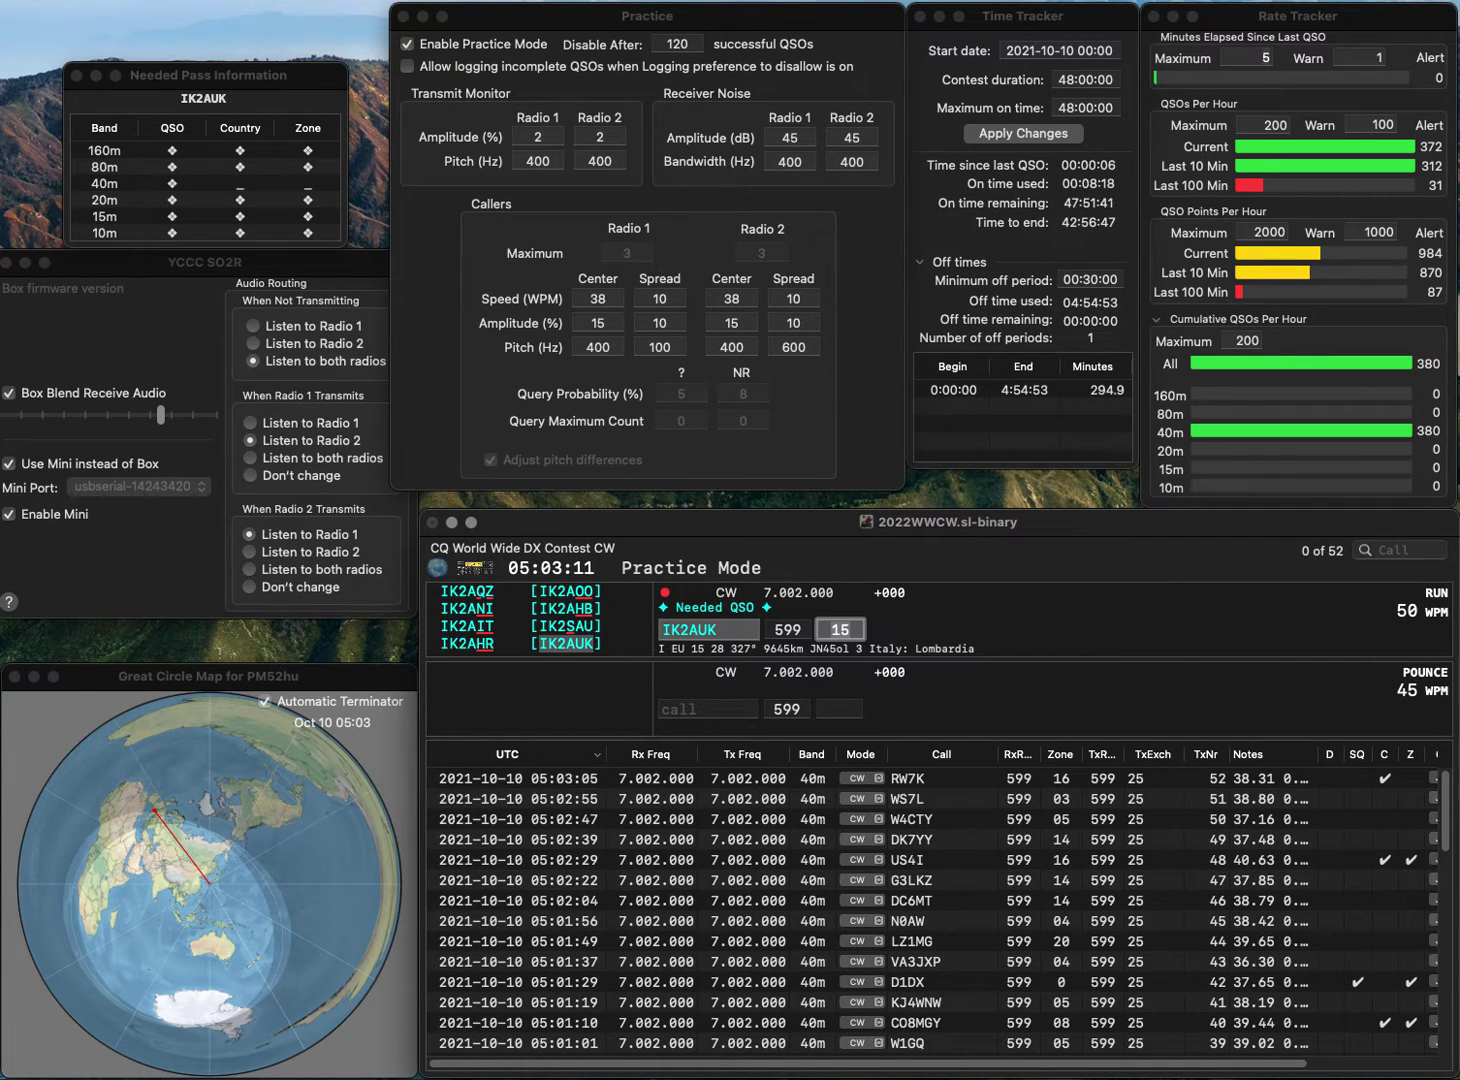
key("Return")
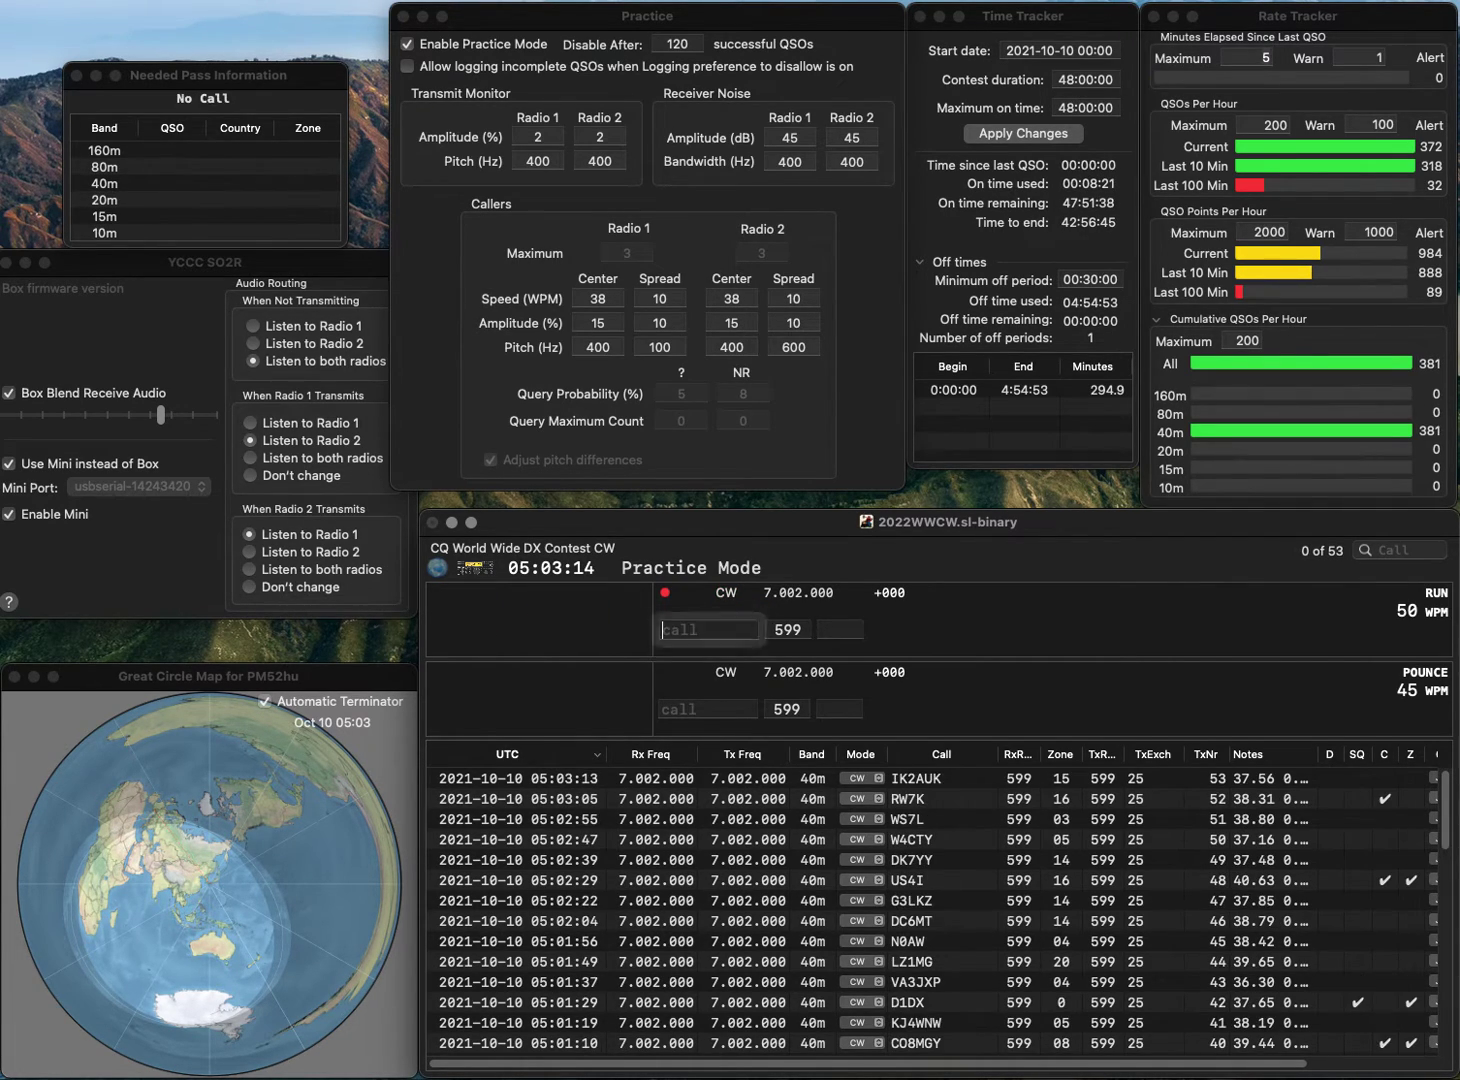
type("DL6SRD")
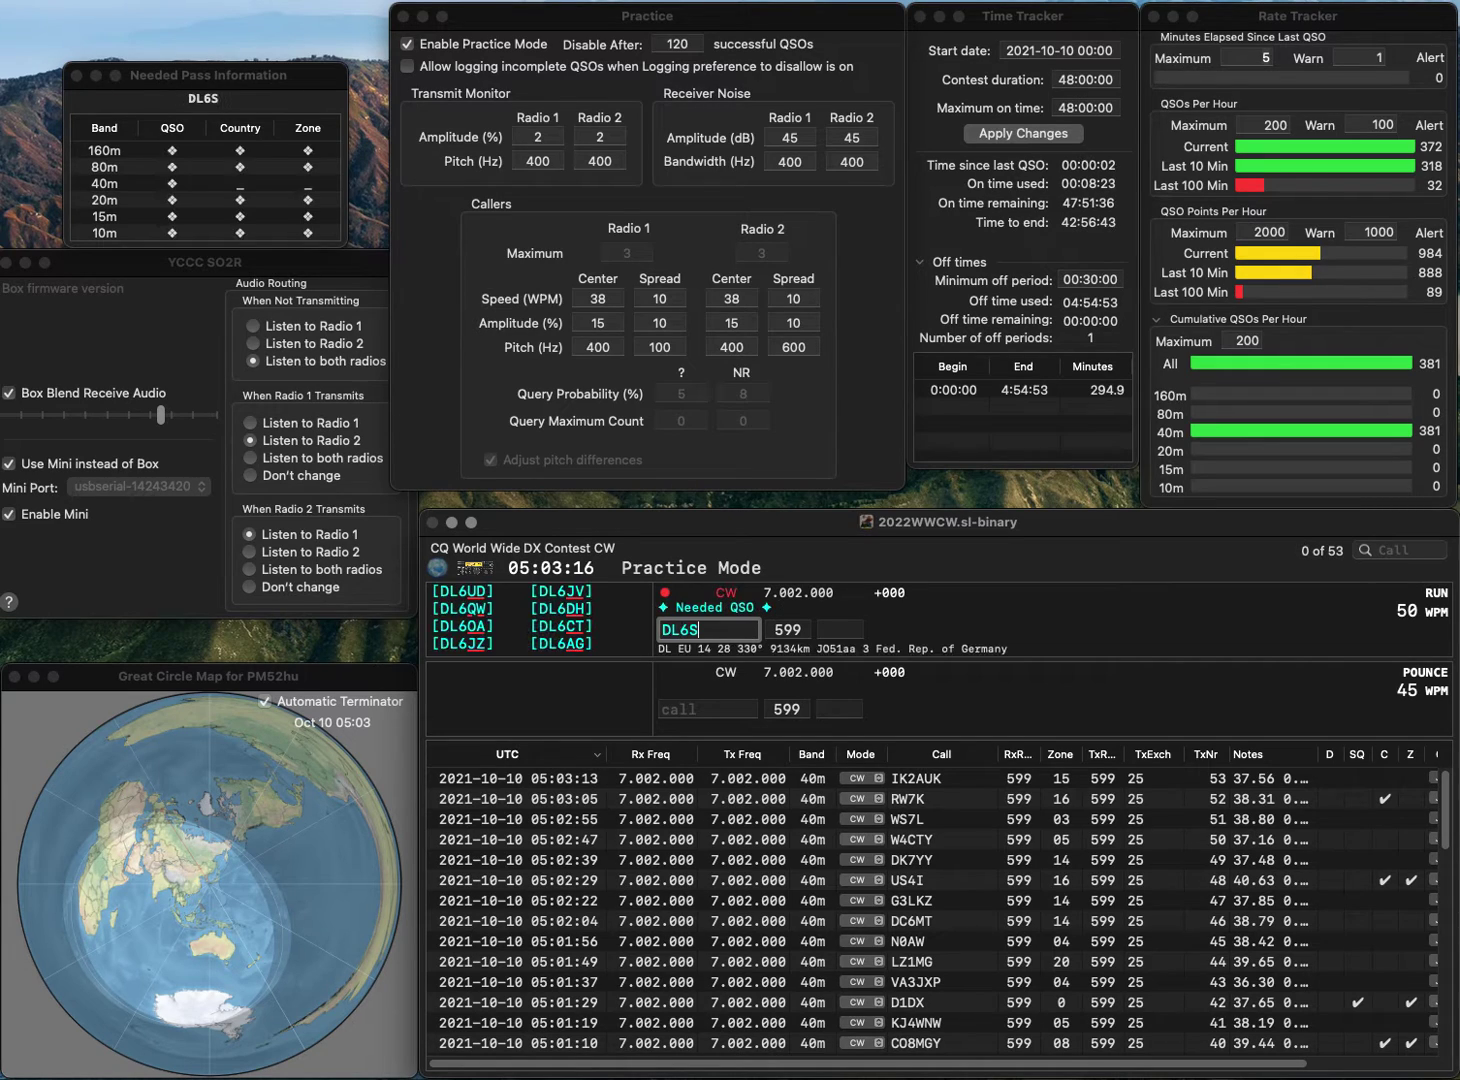
key("space")
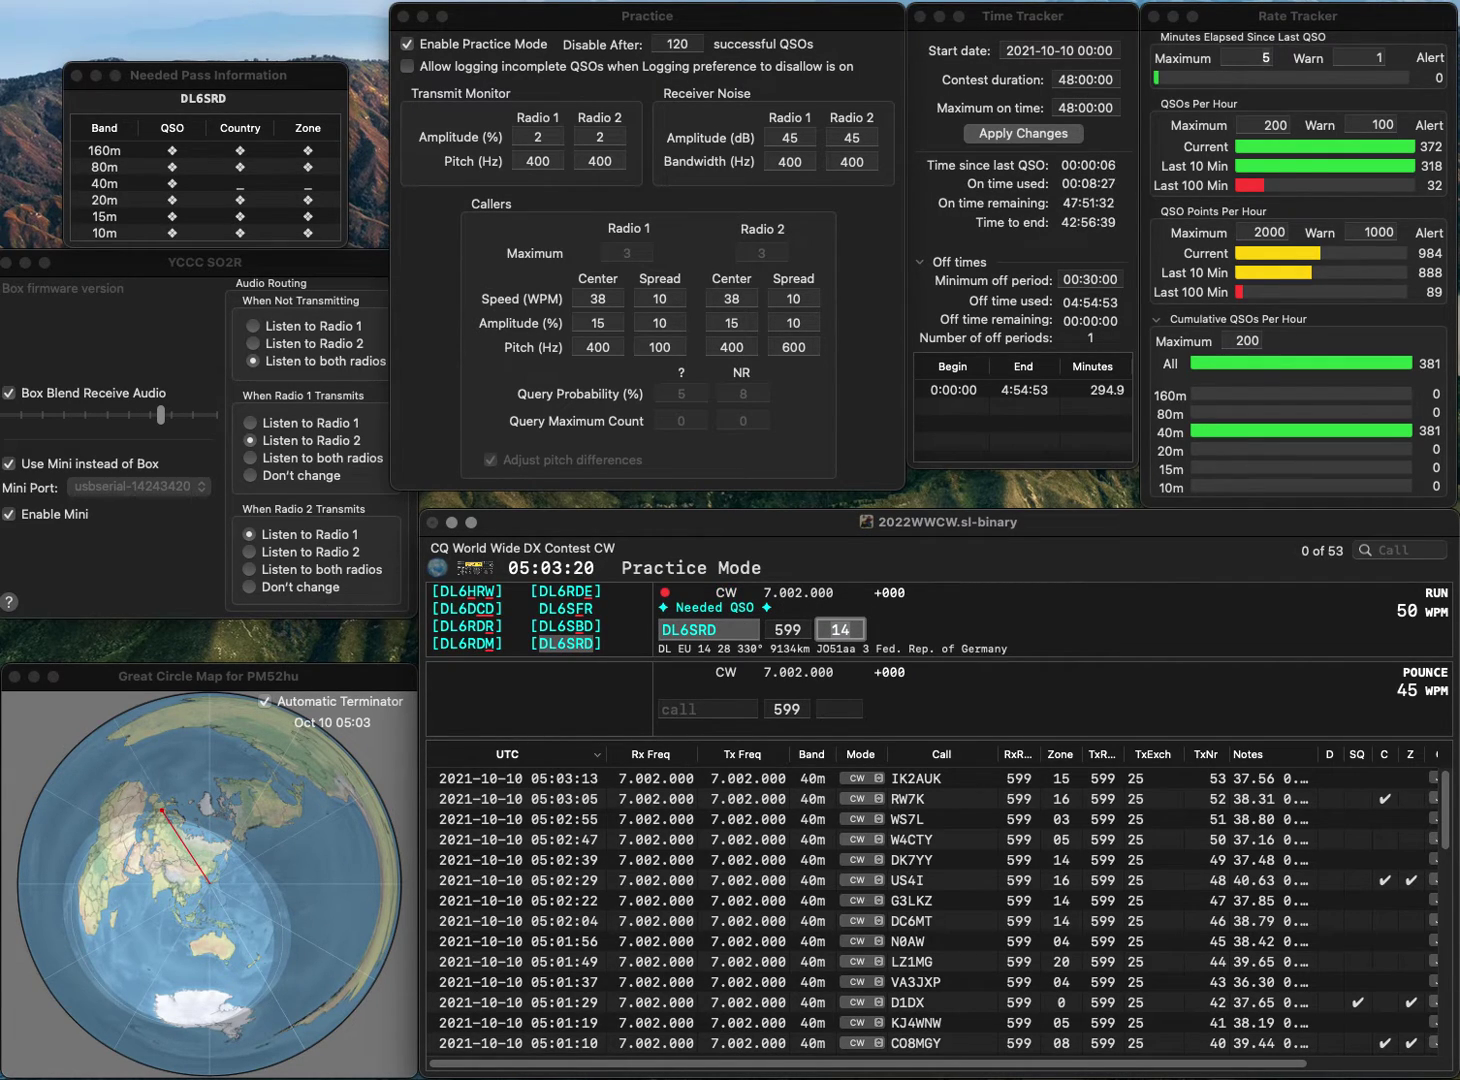
key("Return")
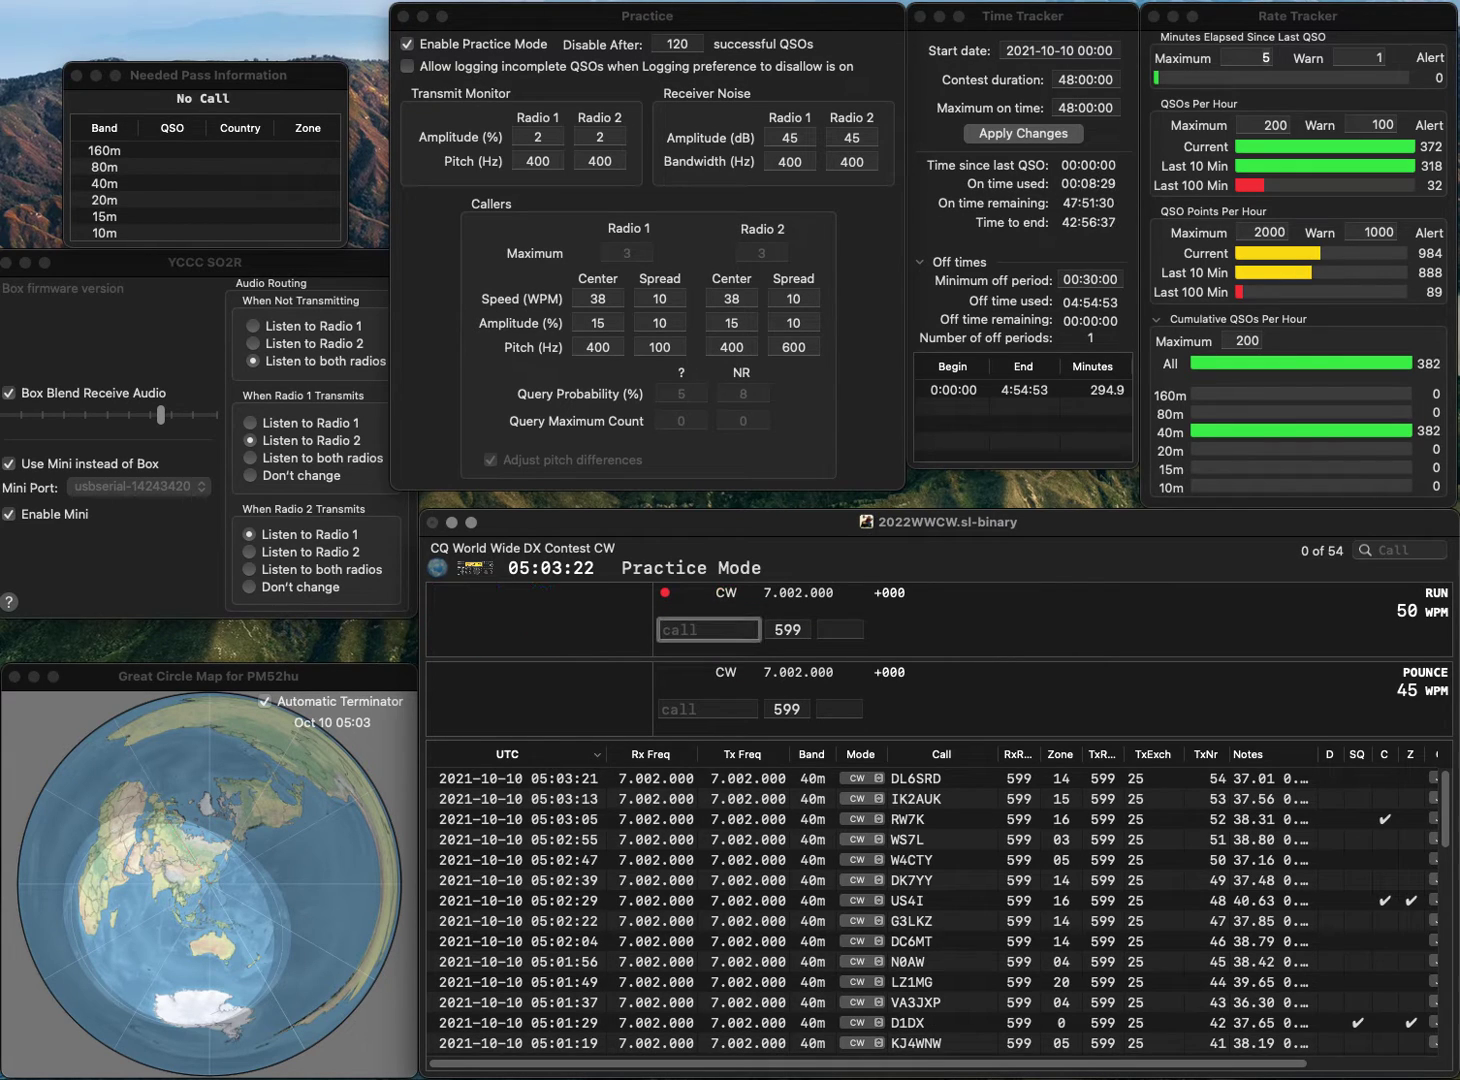
type("SV2RS")
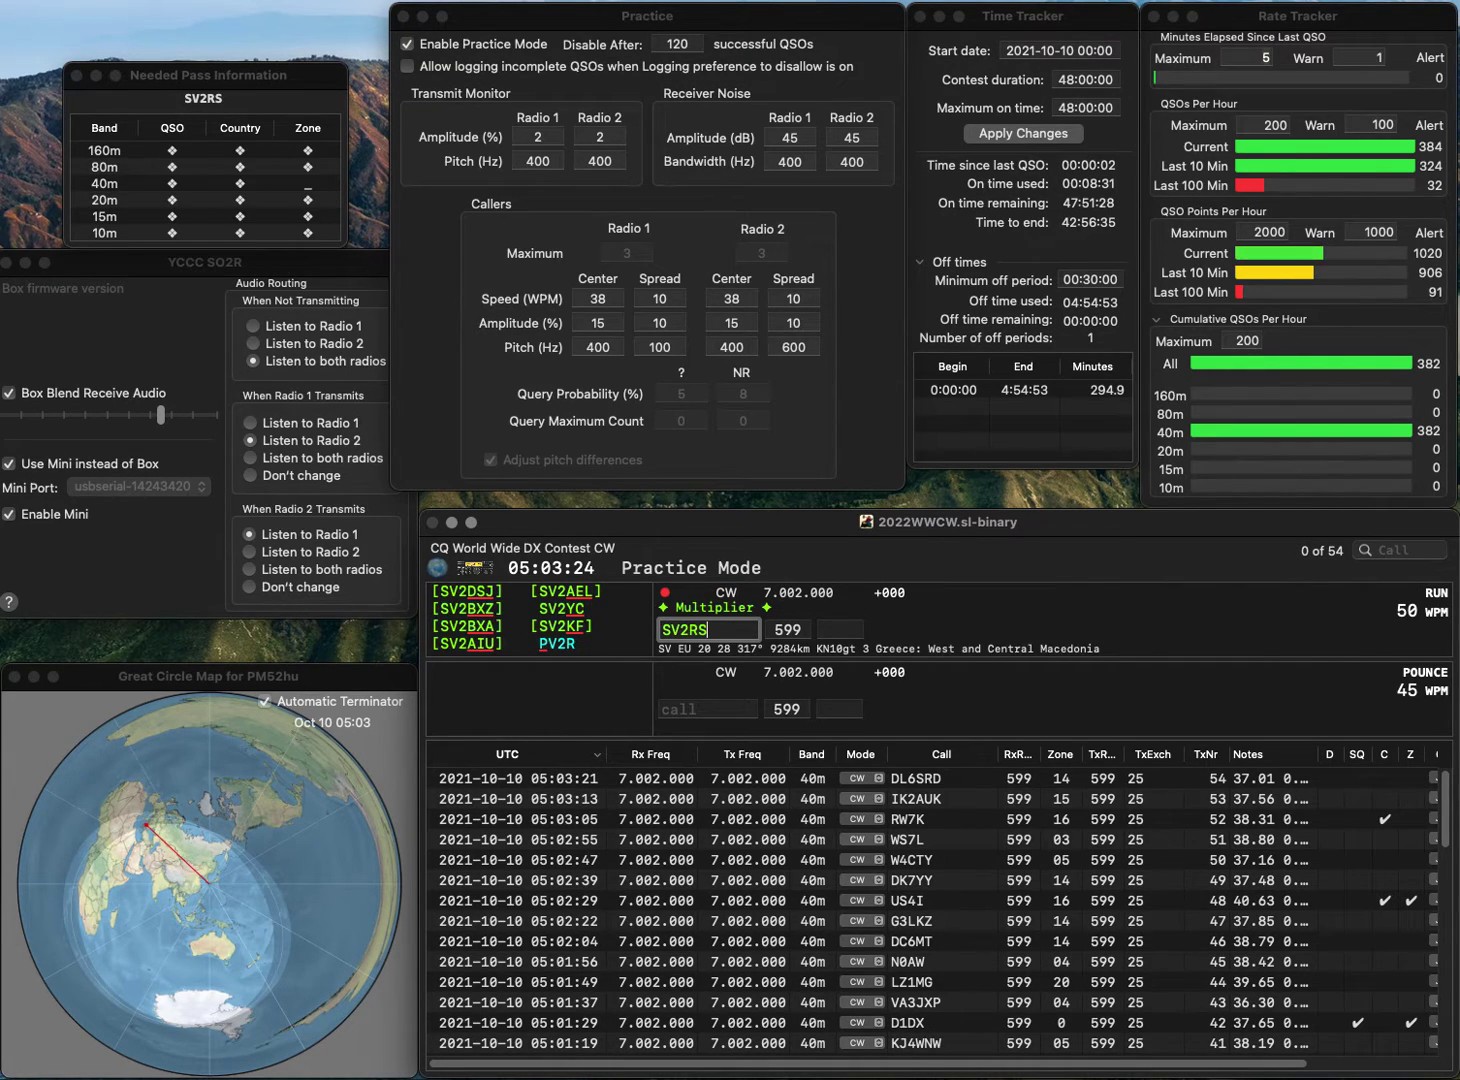
type("G/A")
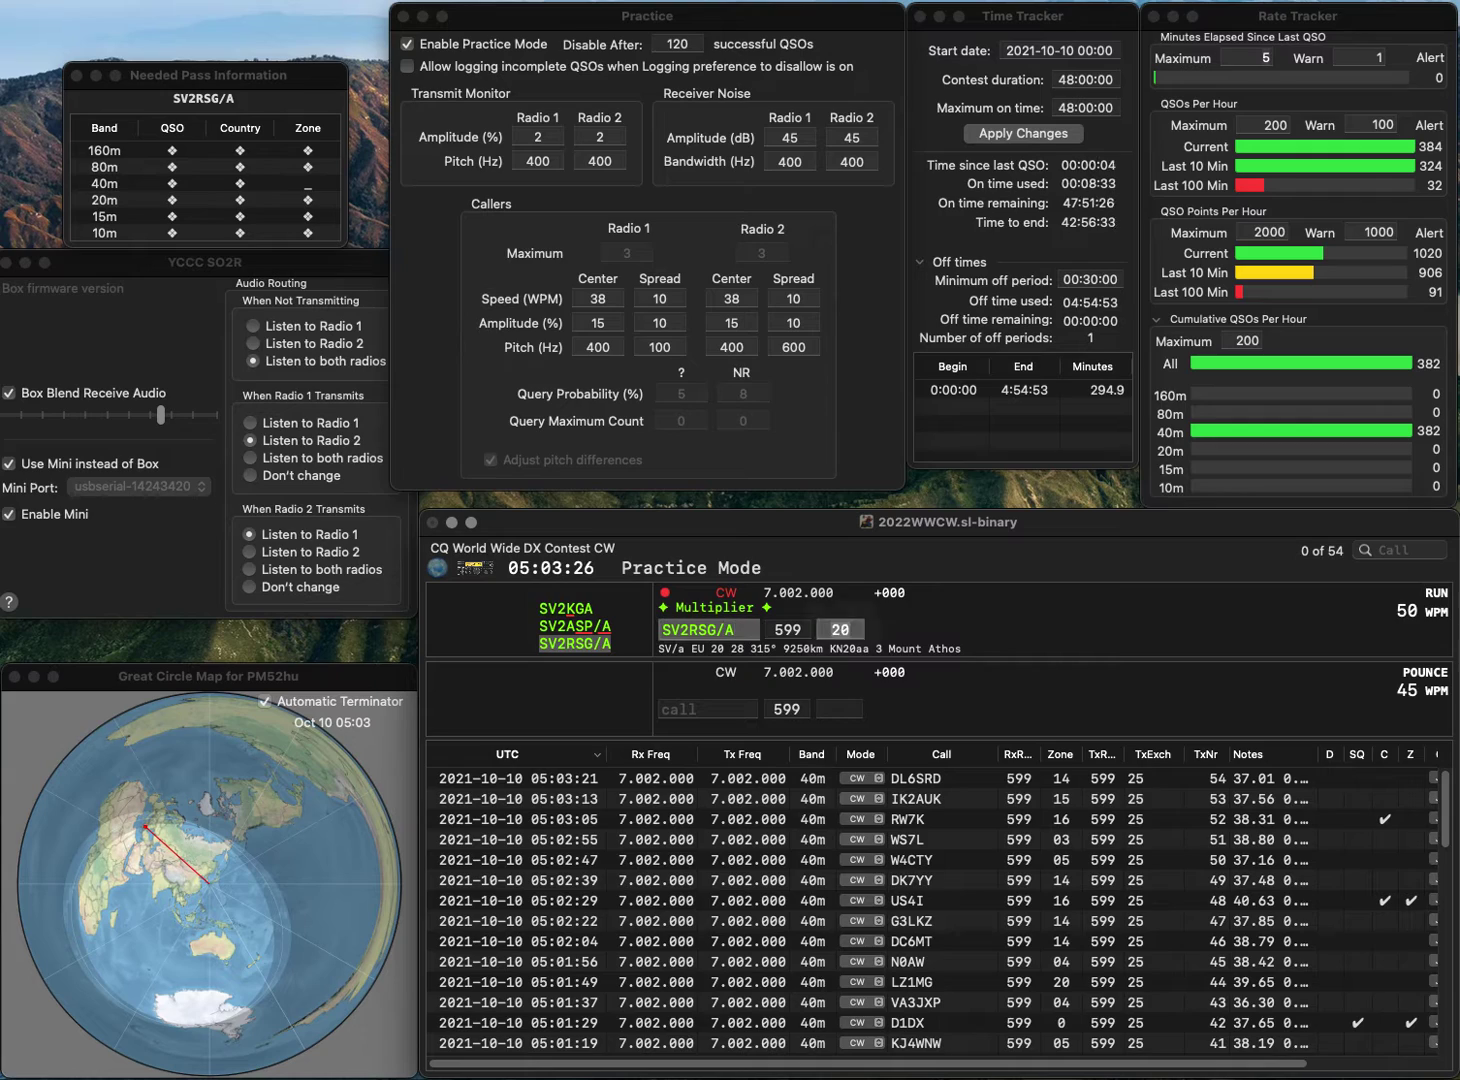
key("Tab")
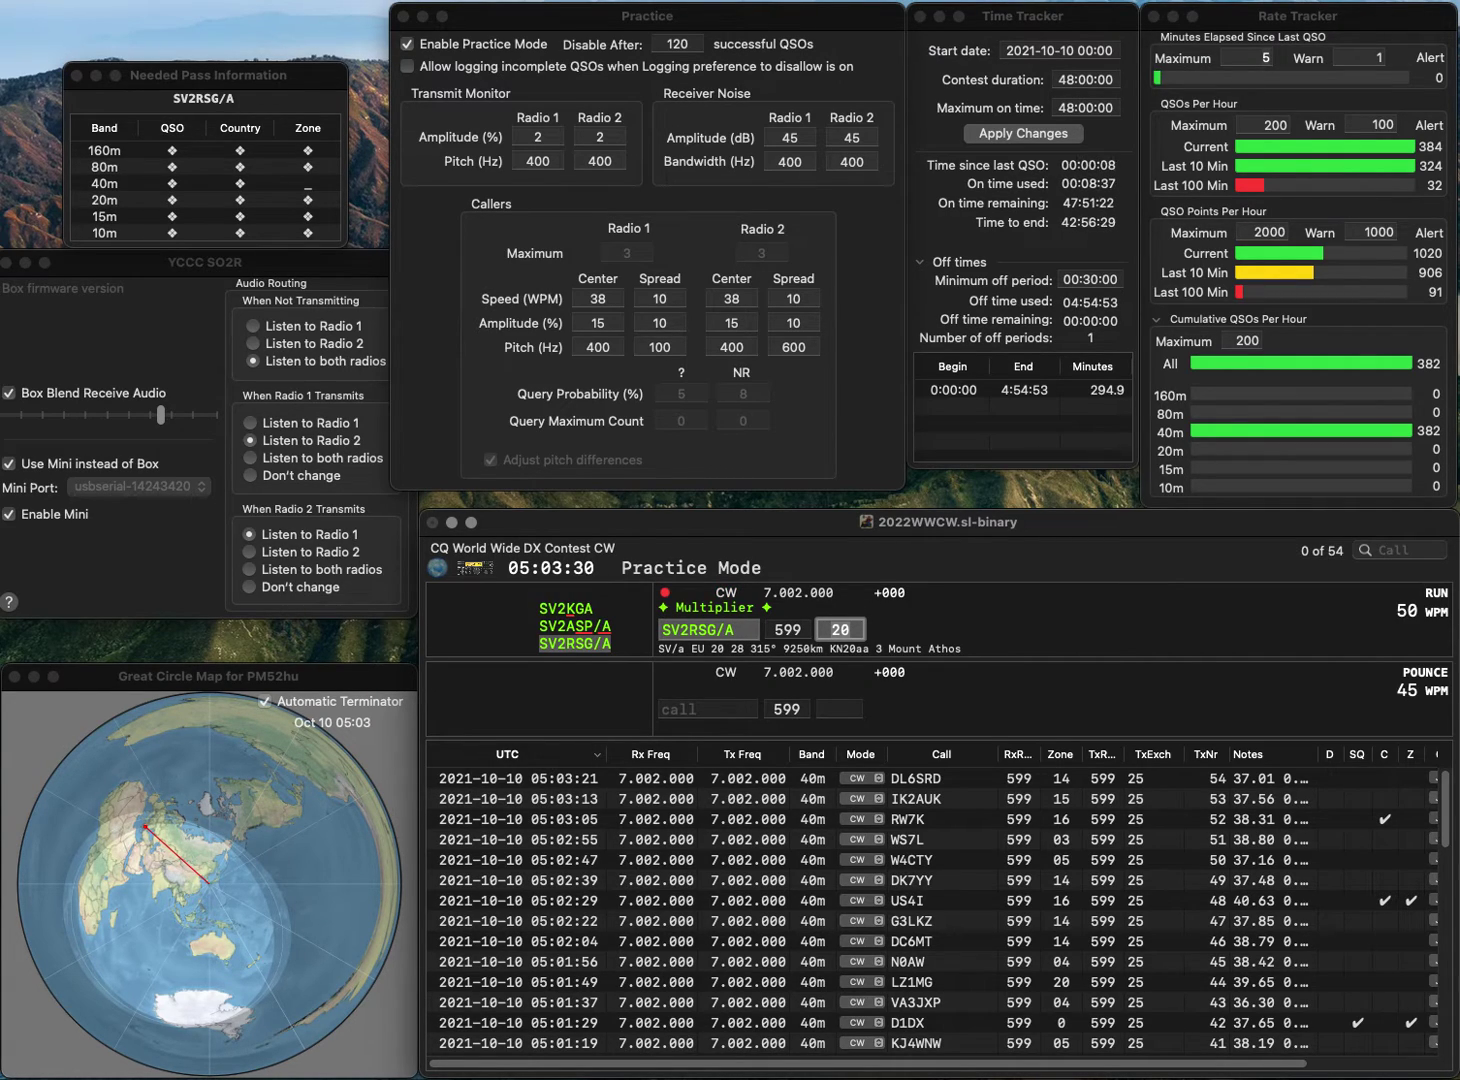
key("Return")
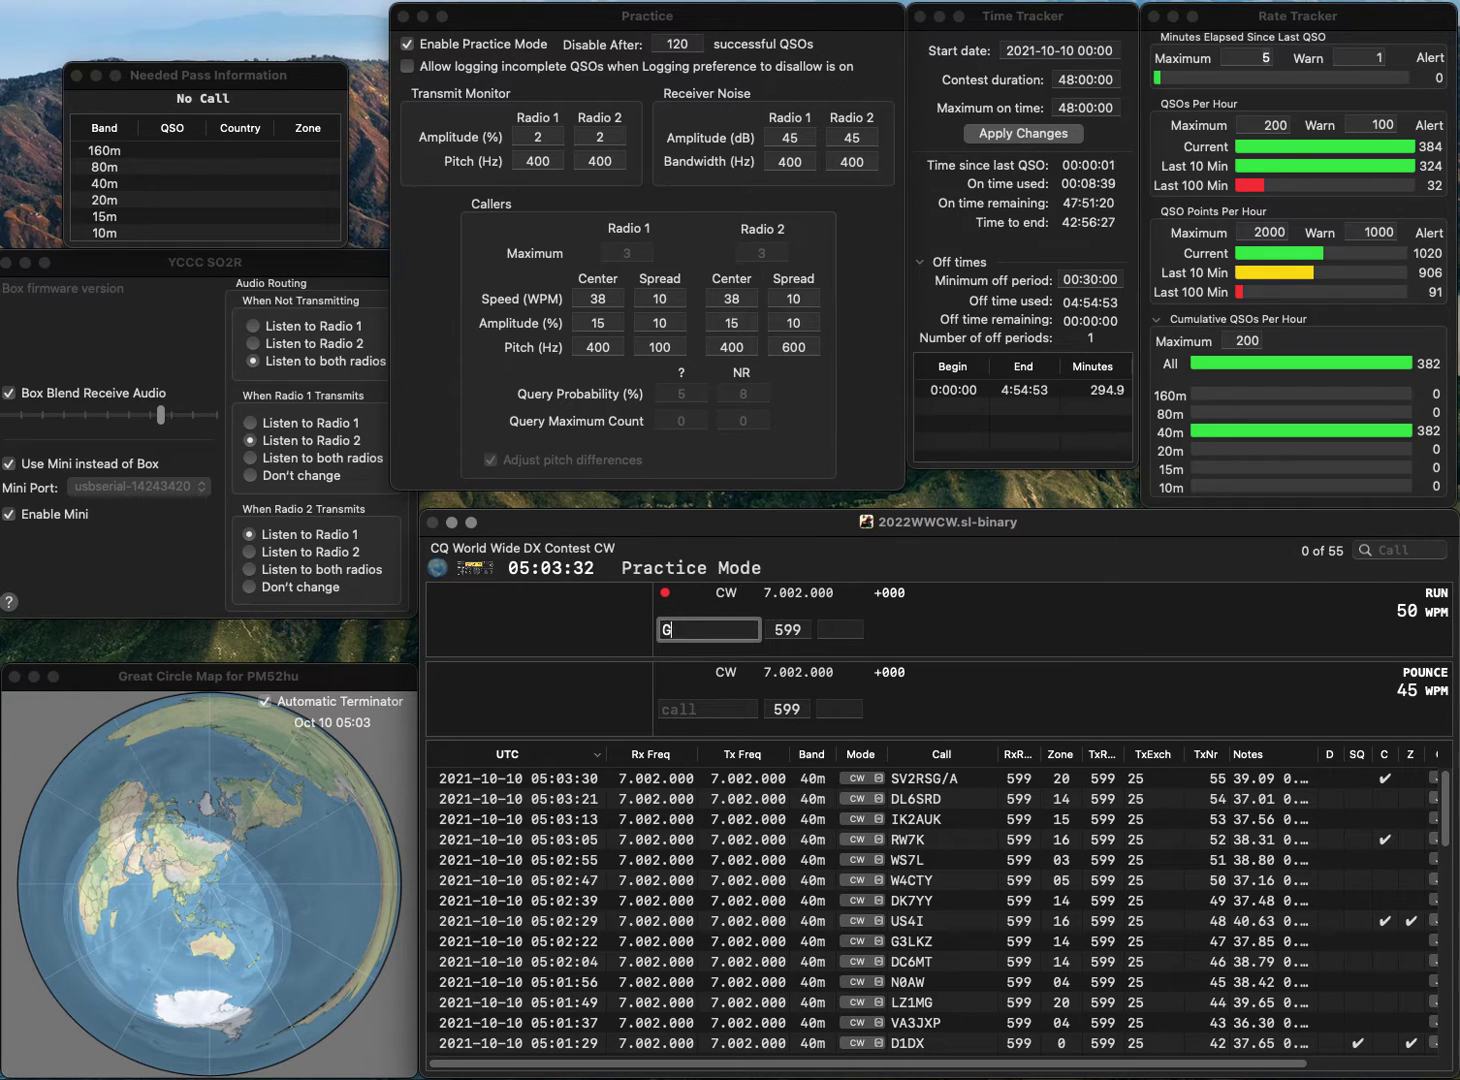
type("KG5TBT")
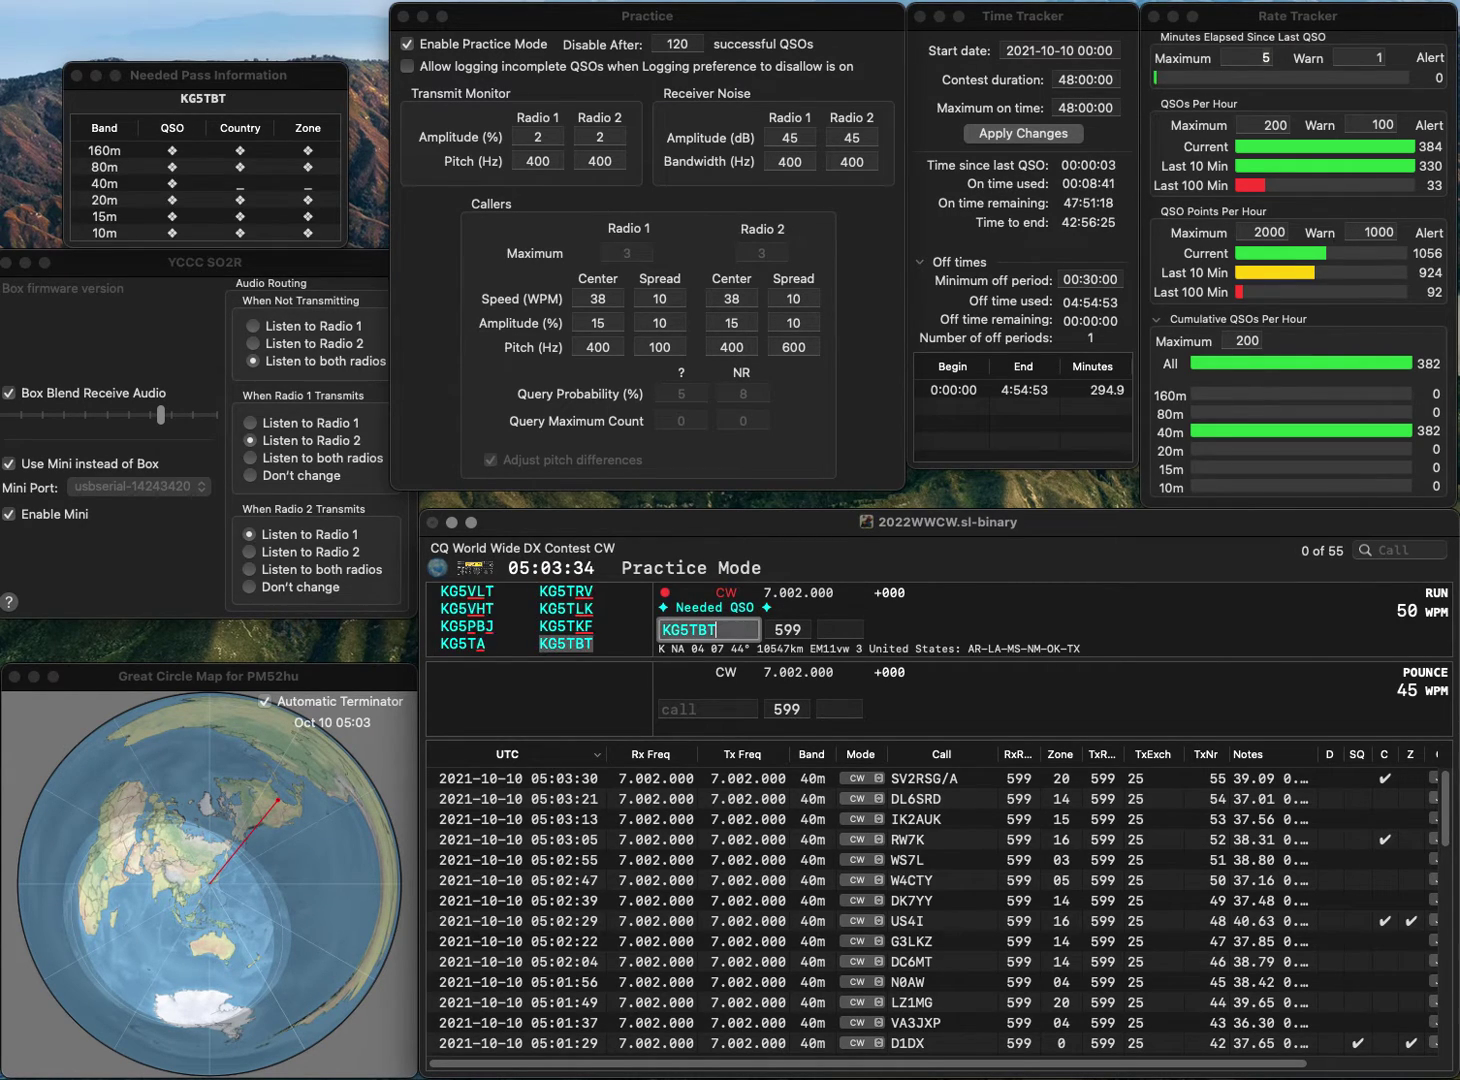
key("Return")
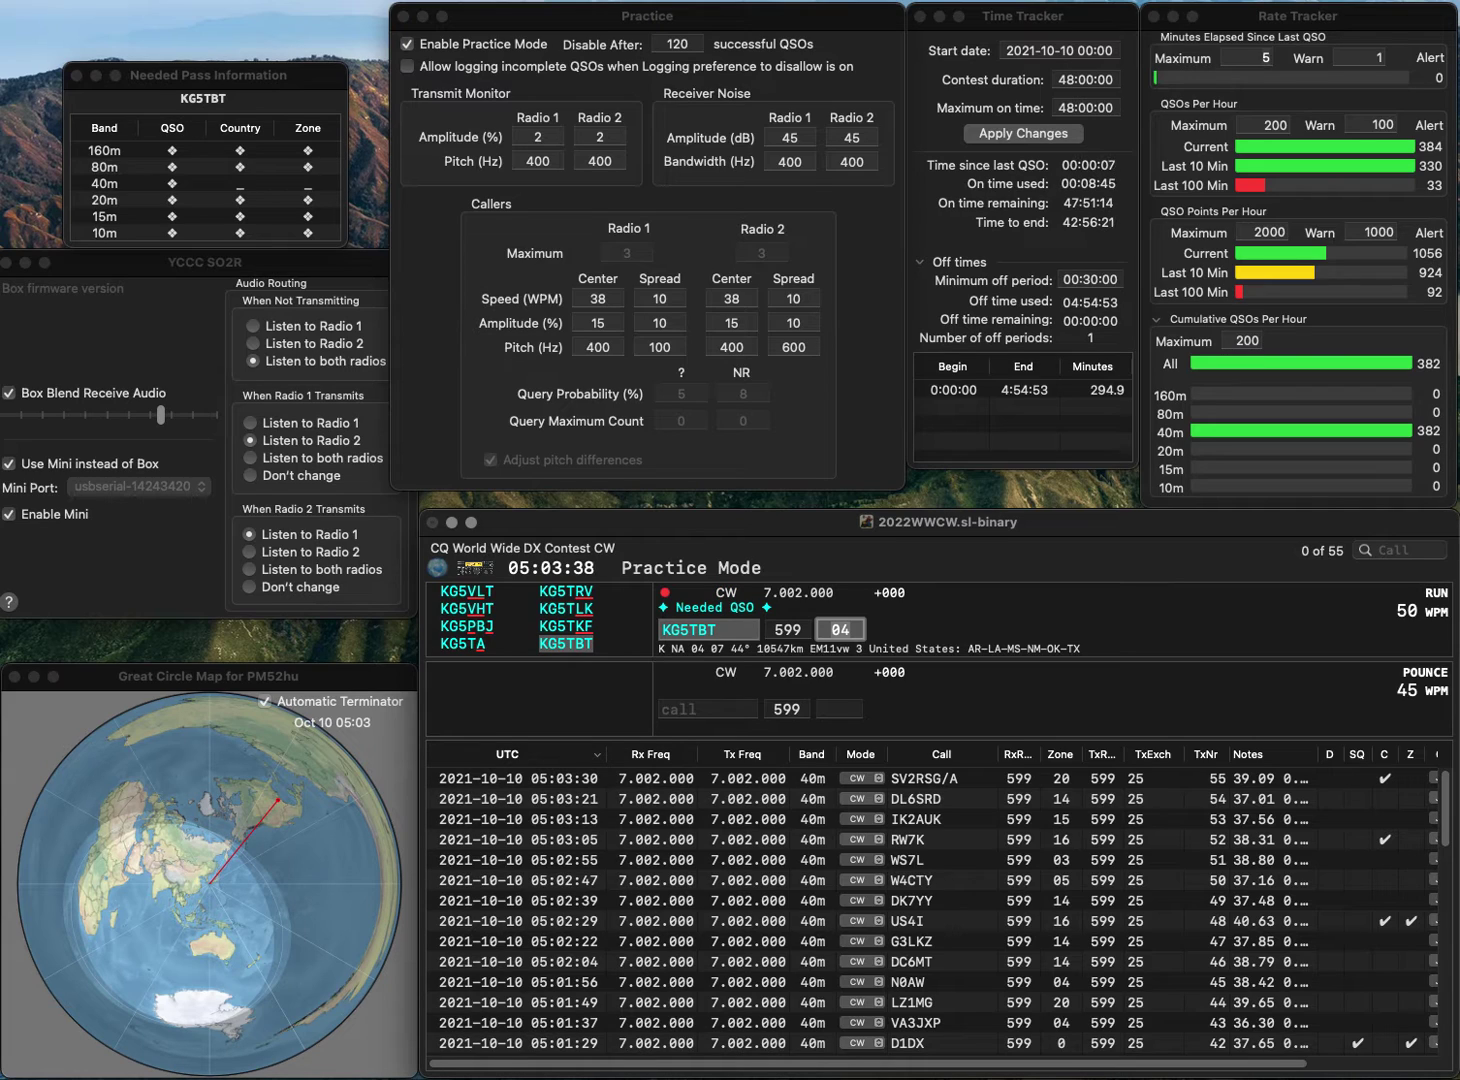
key("Return")
type("G")
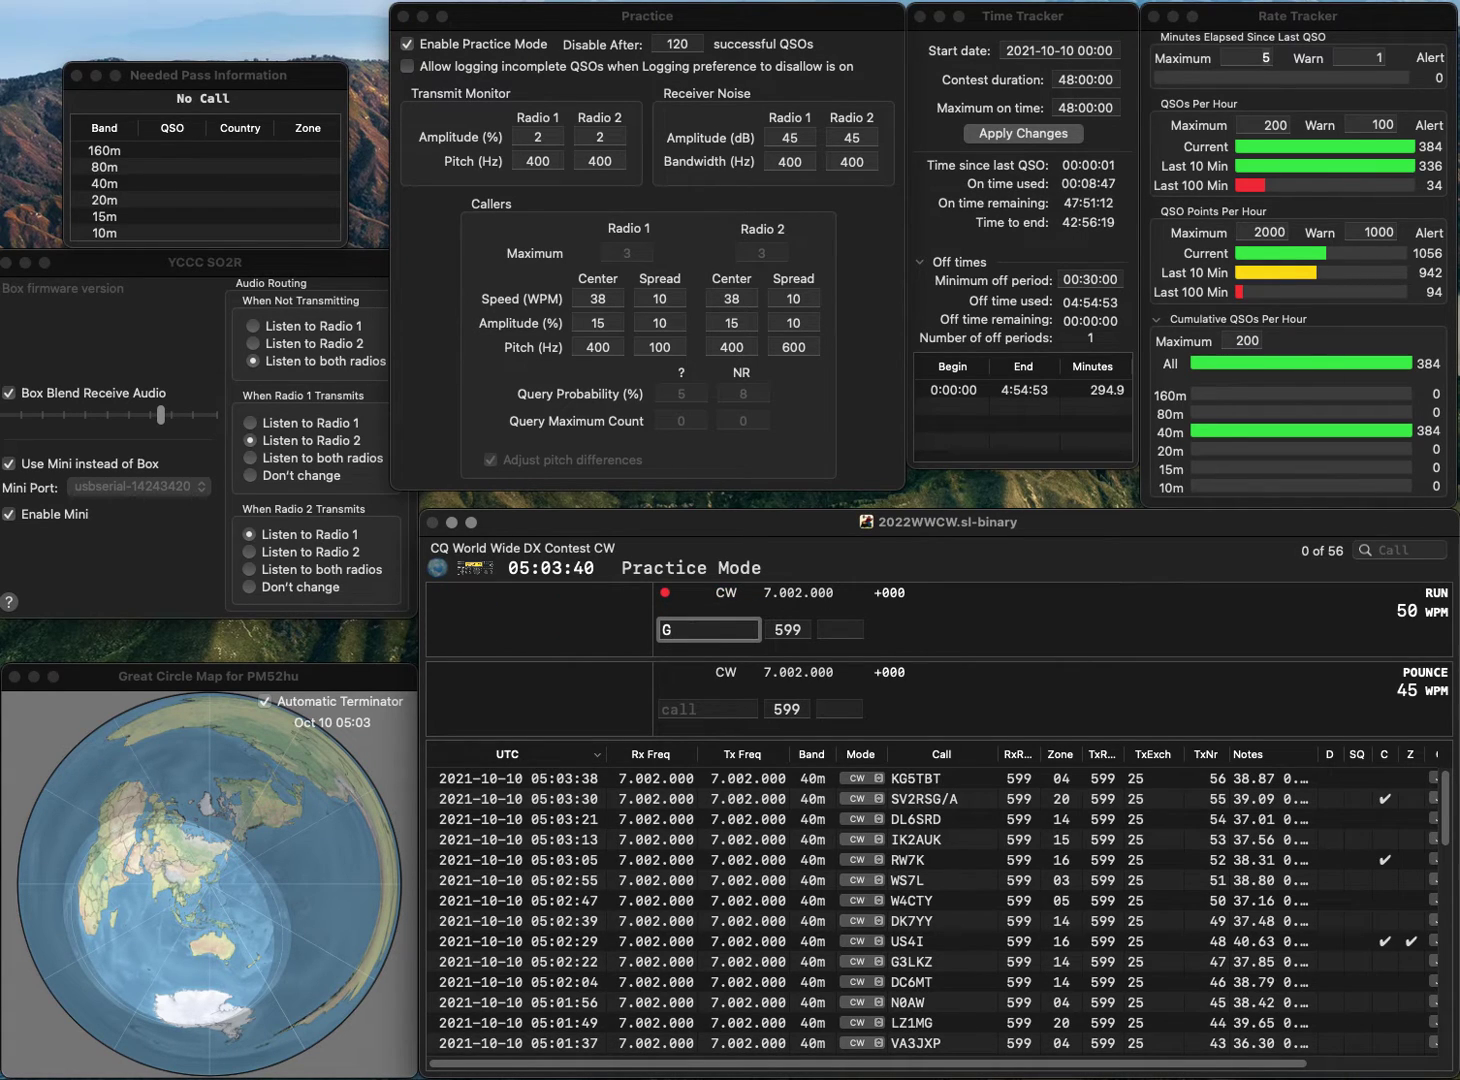
type("M8LNH")
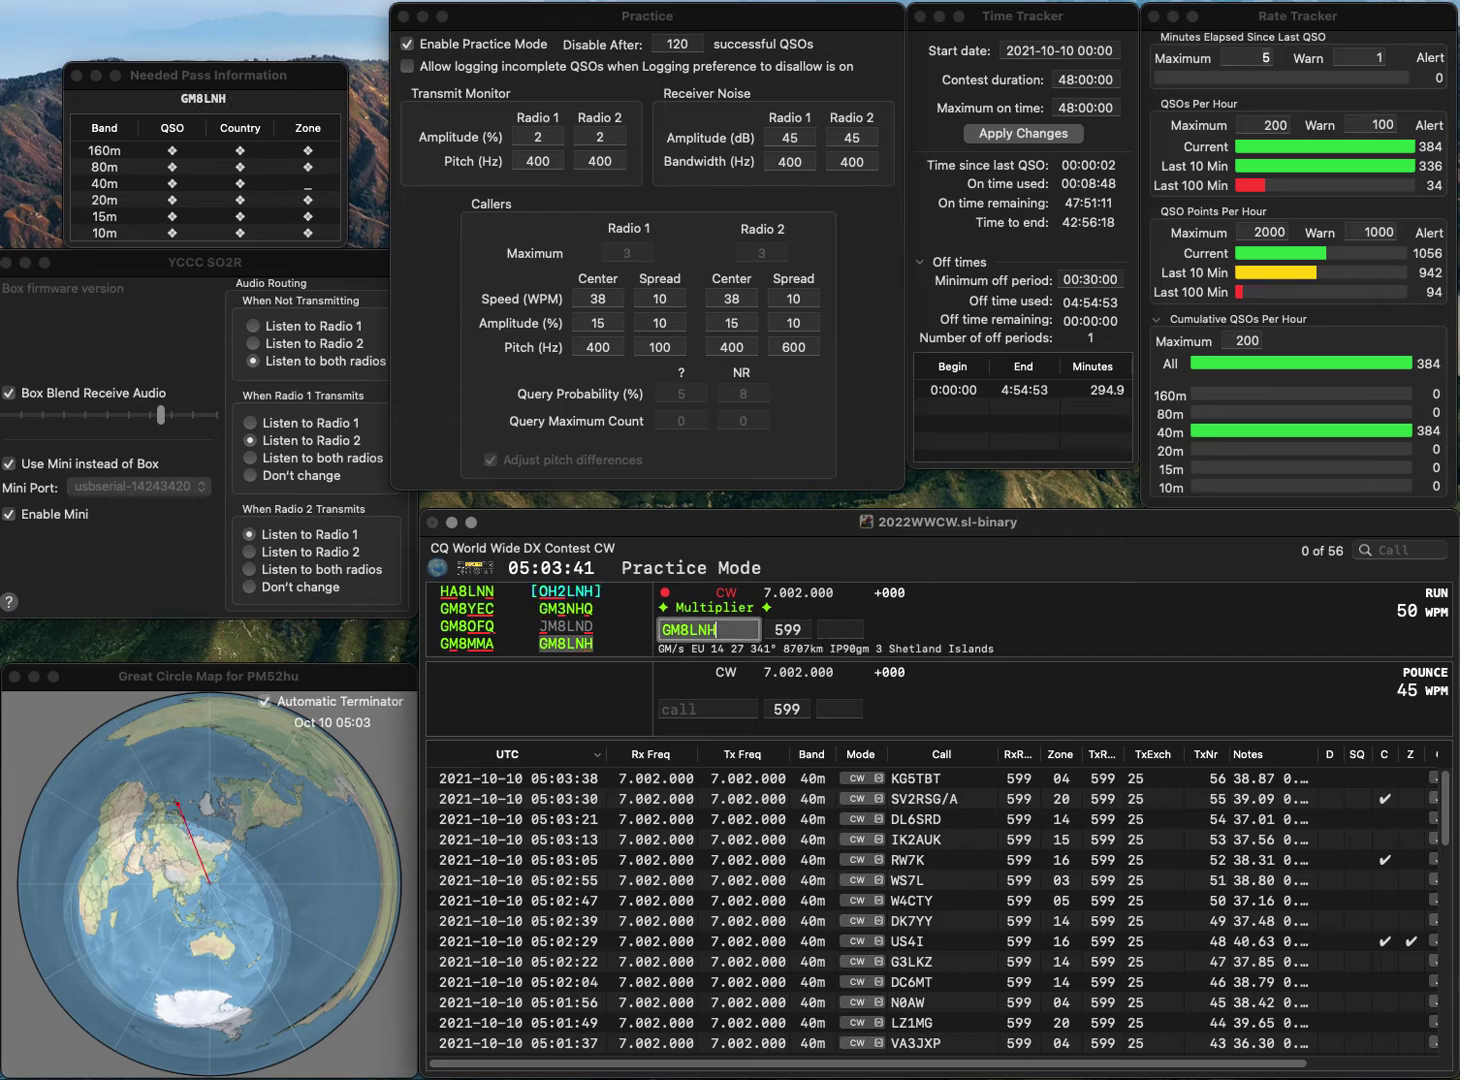
key("space")
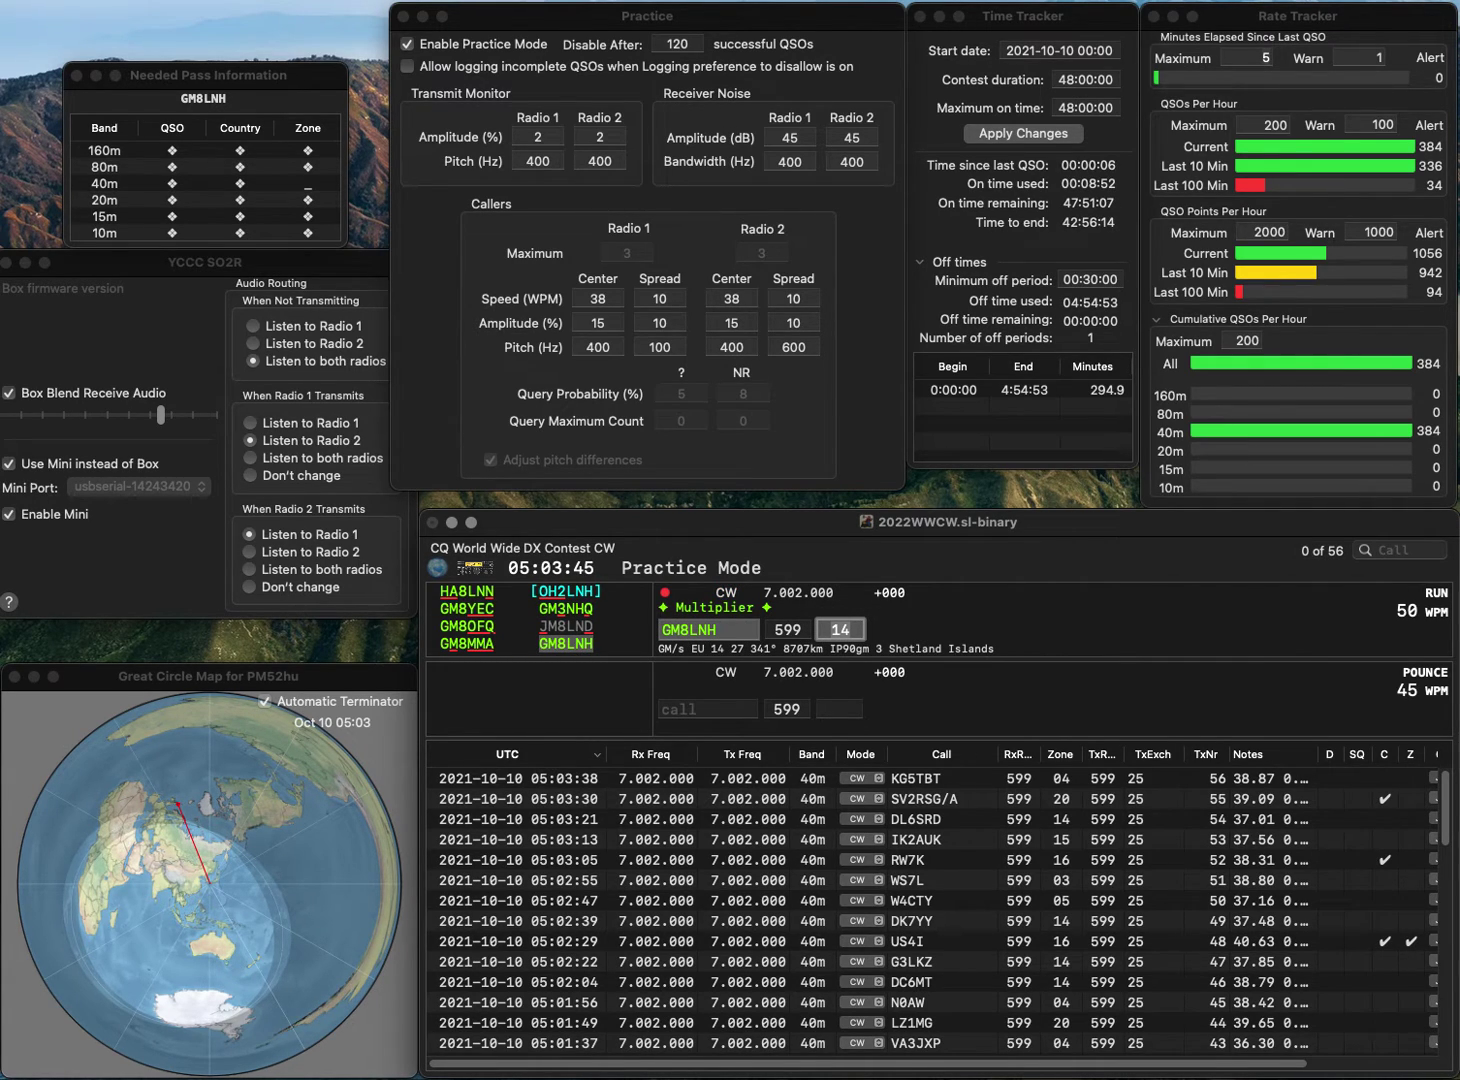
key("Return")
Log a run-radio practice contact with VP8CA in zone 13 with report 599.
type("V")
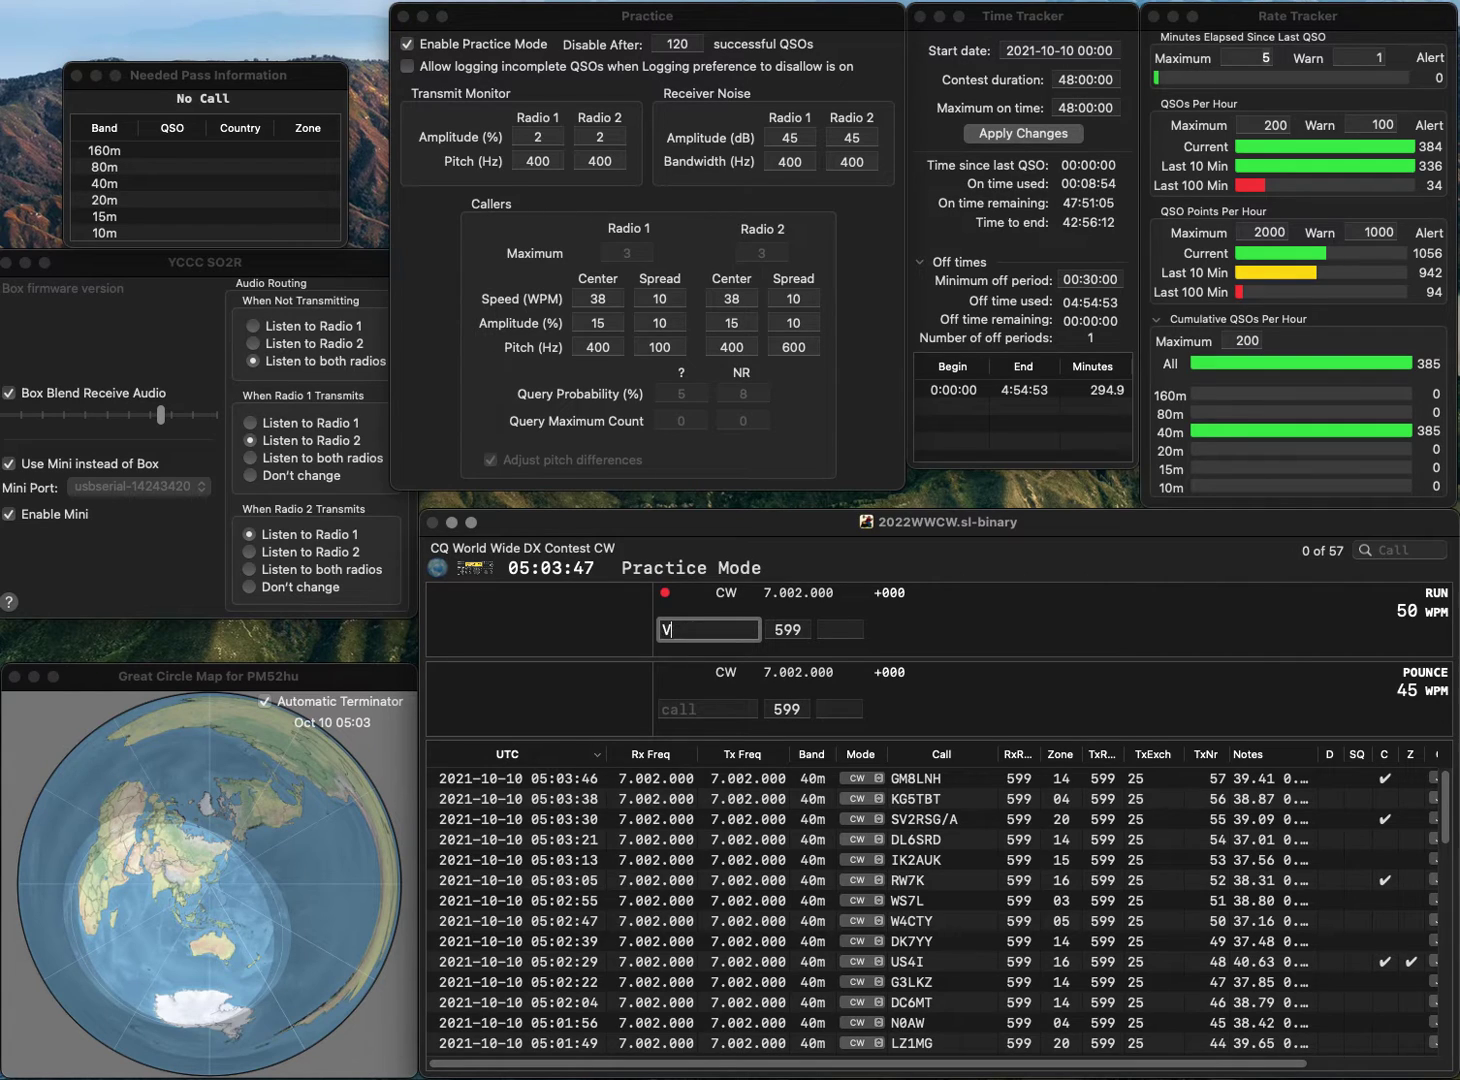
type("P8CA")
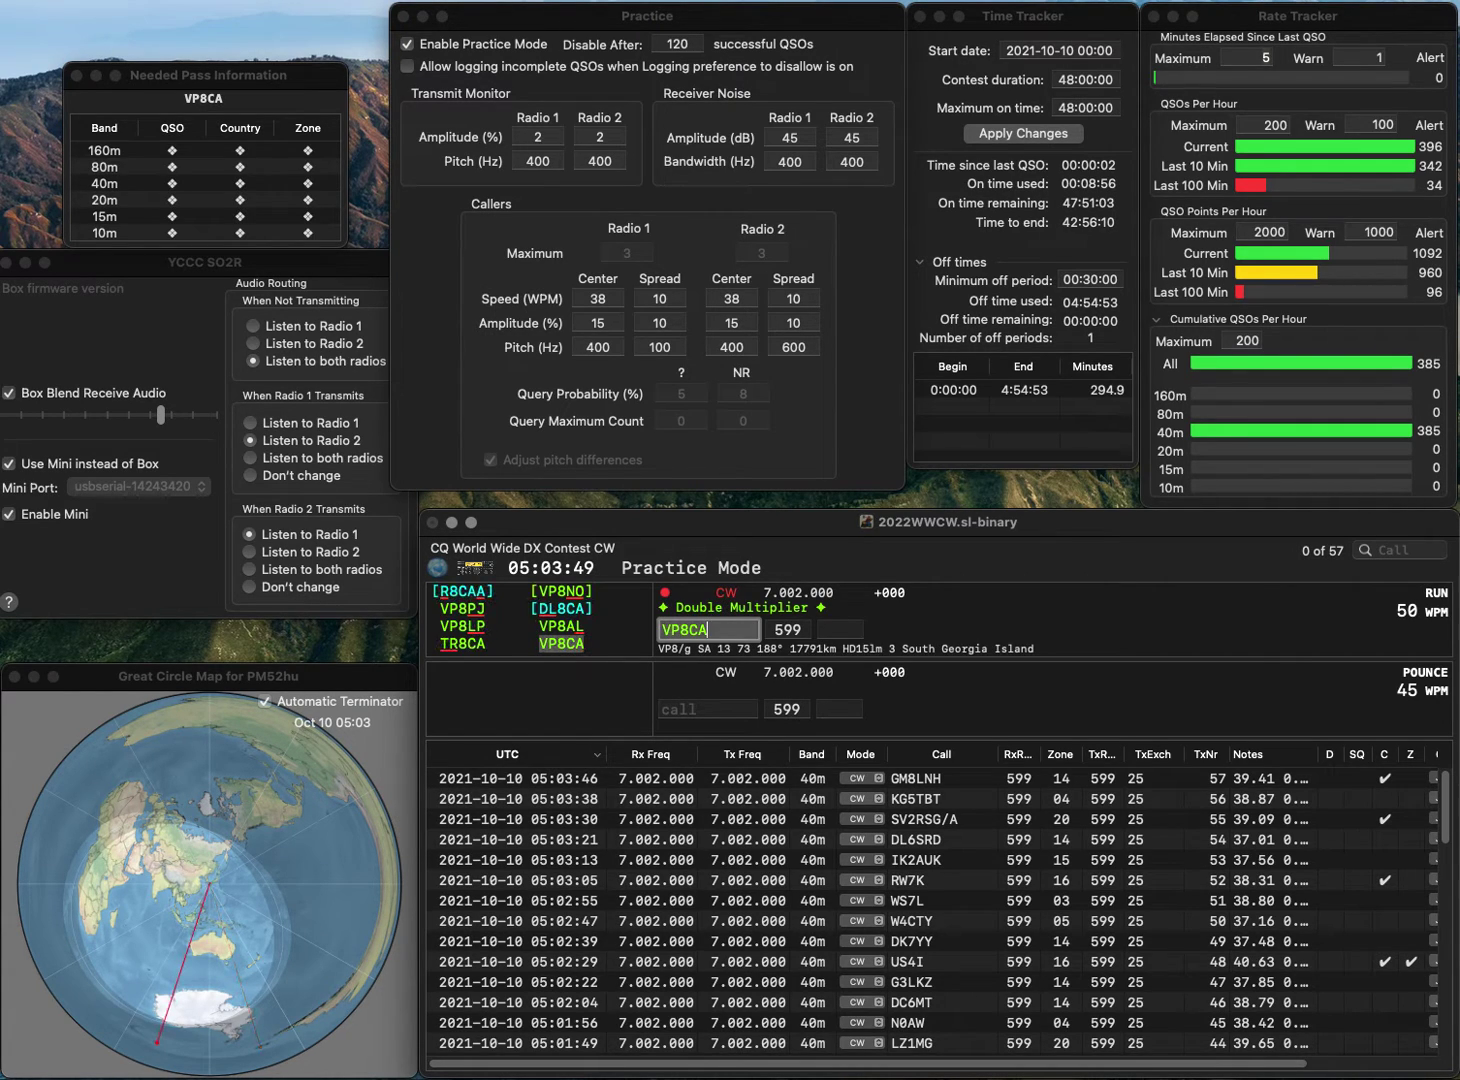
key("space")
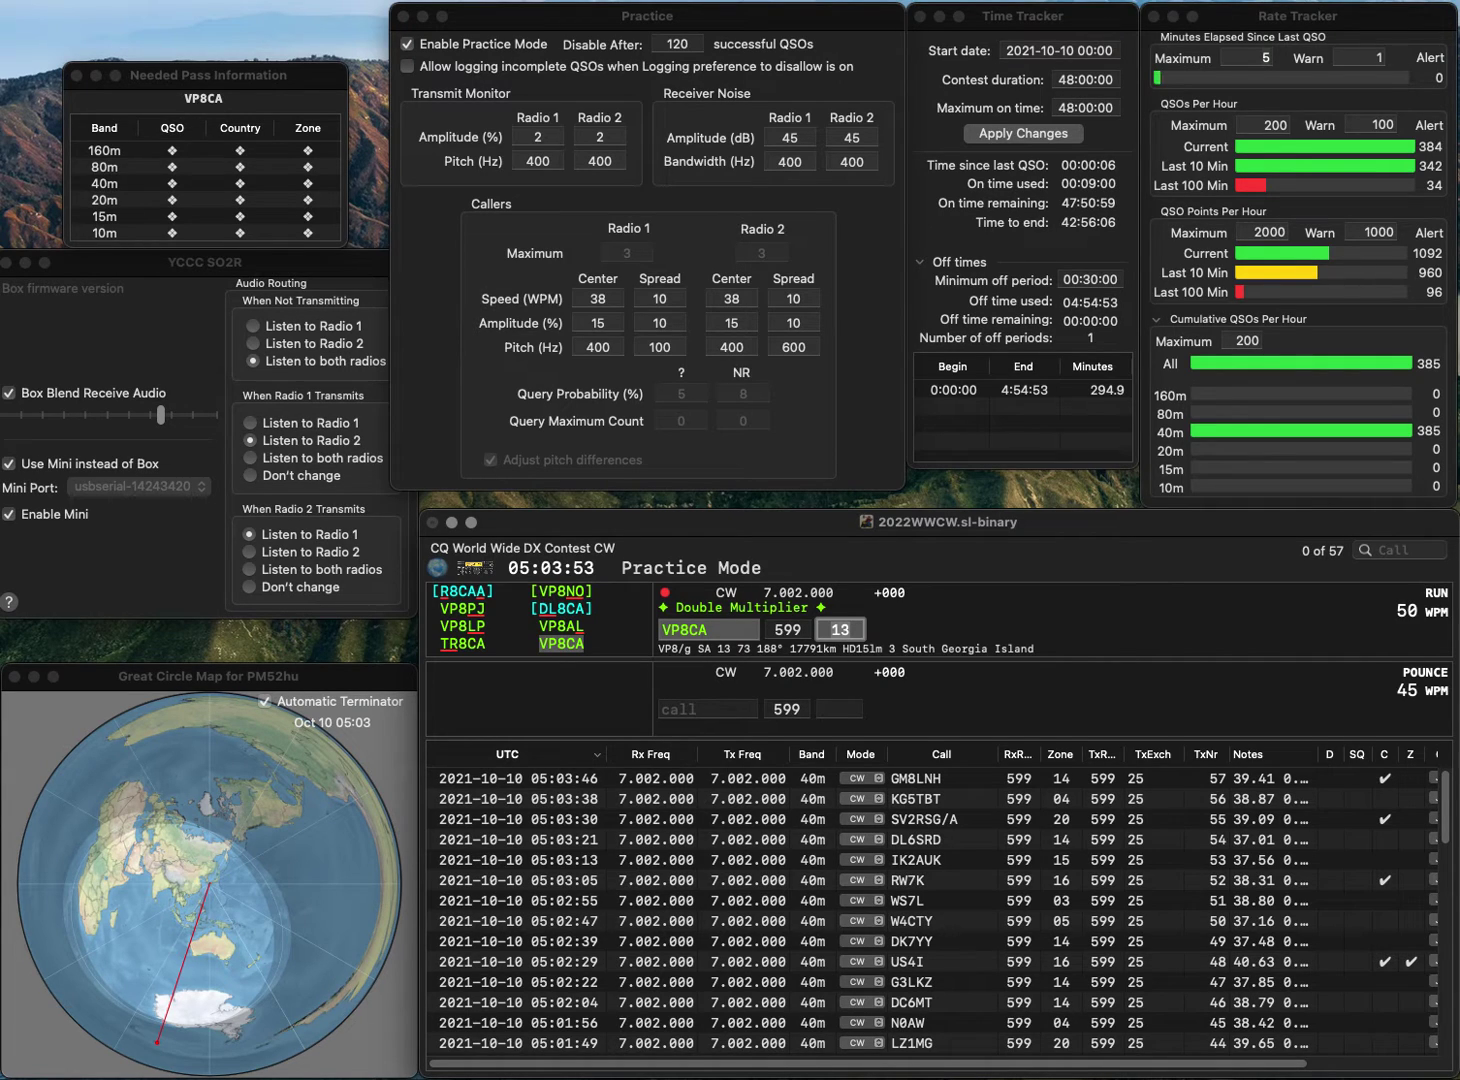
key("Return")
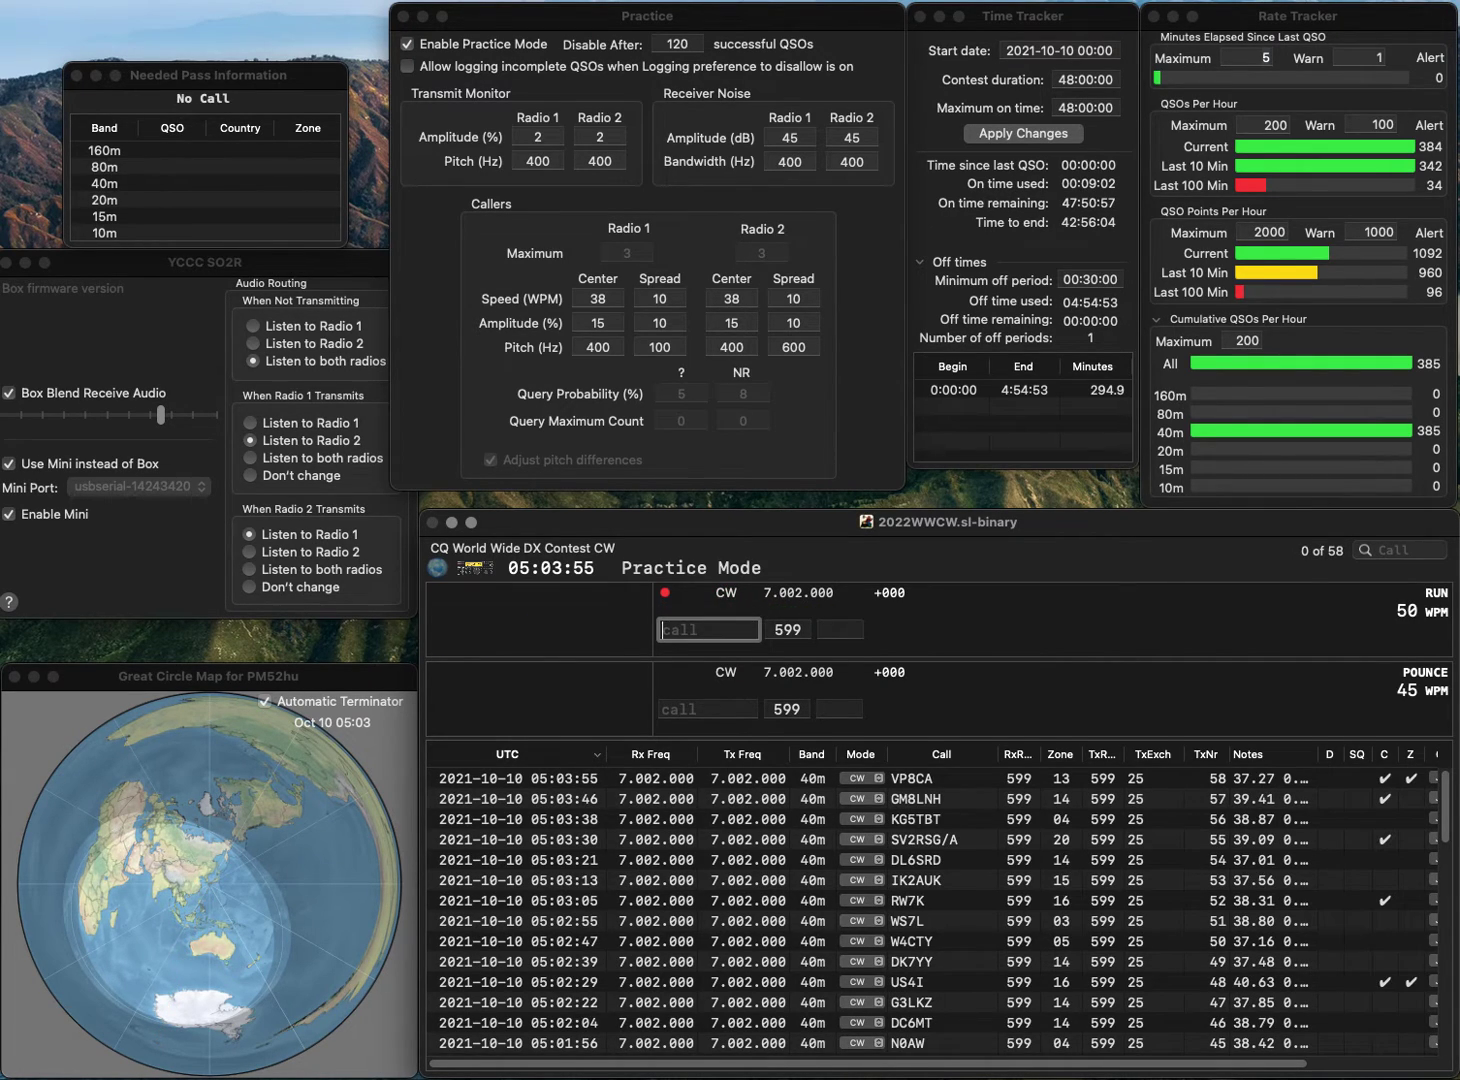
Copy the caller's call on the run radio, correct it to PY1AX, and log the contact in zone 11 with report 599.
type("Y1AX")
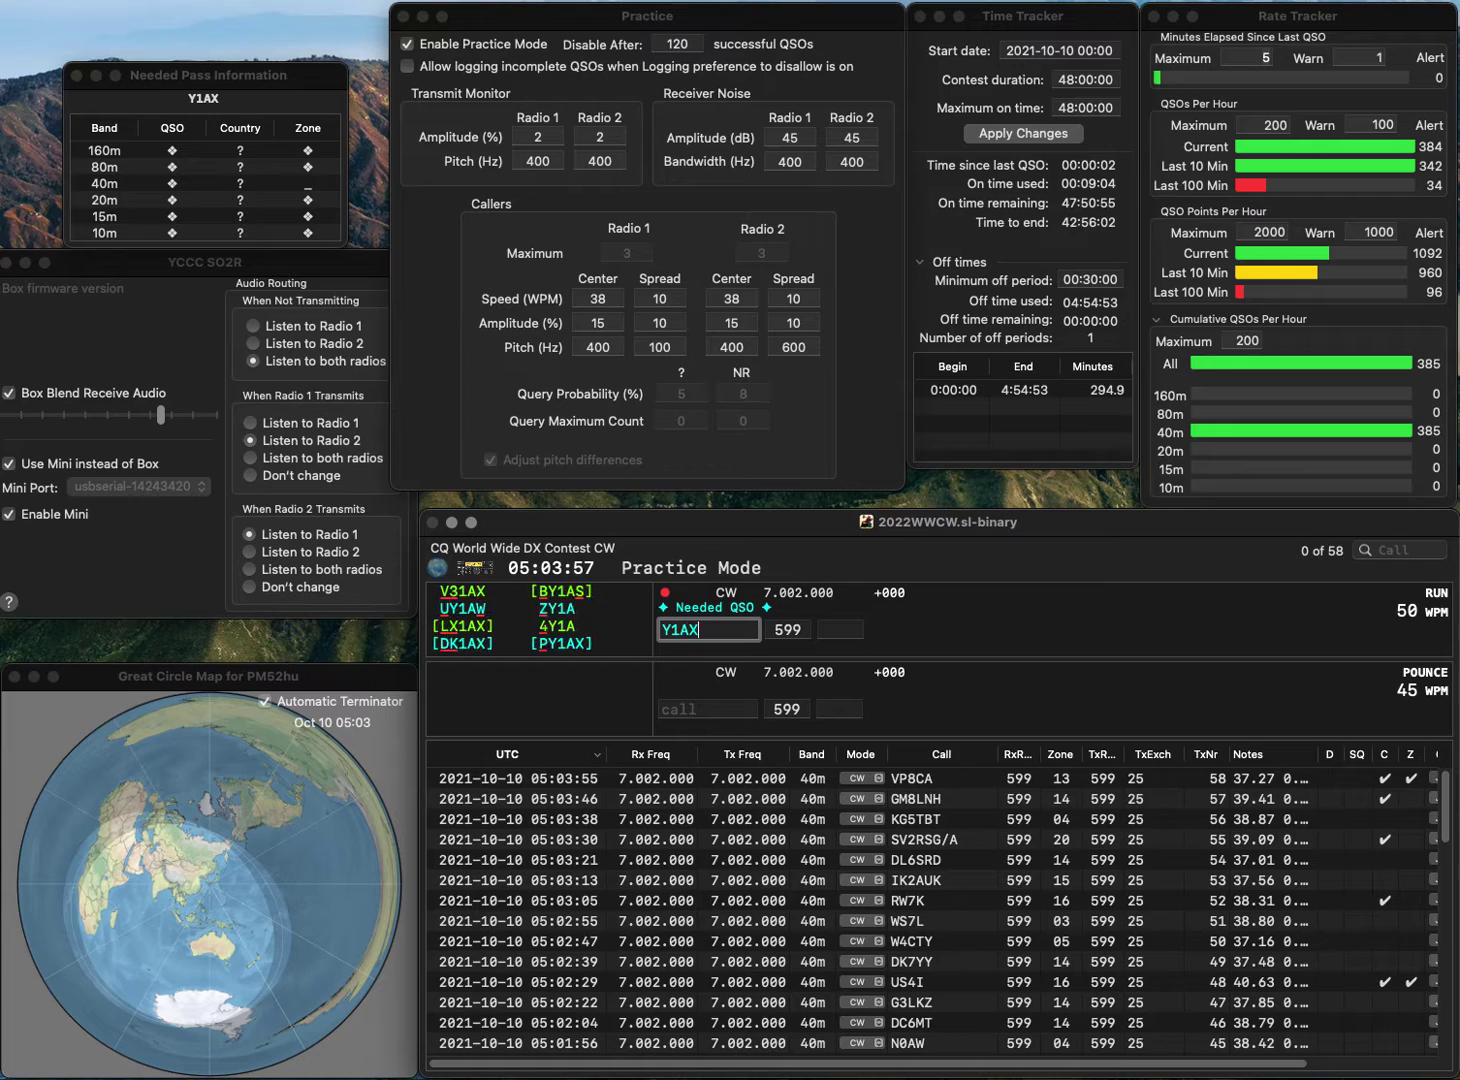
key("super+Left")
type("P")
key("Tab")
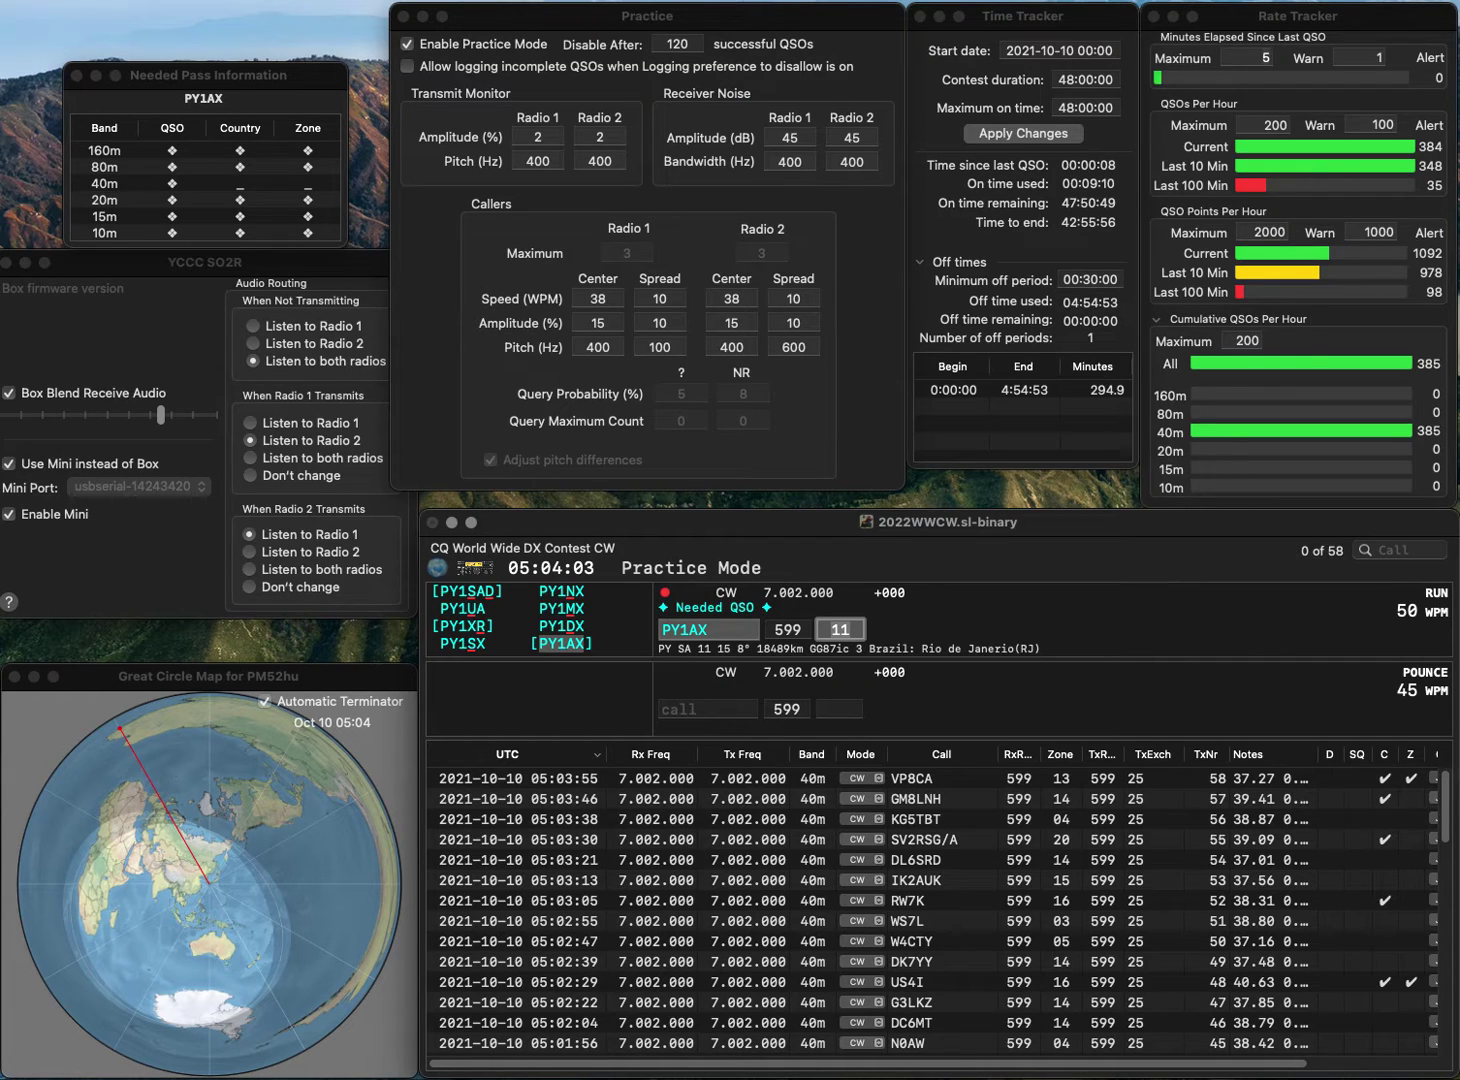
key("Return")
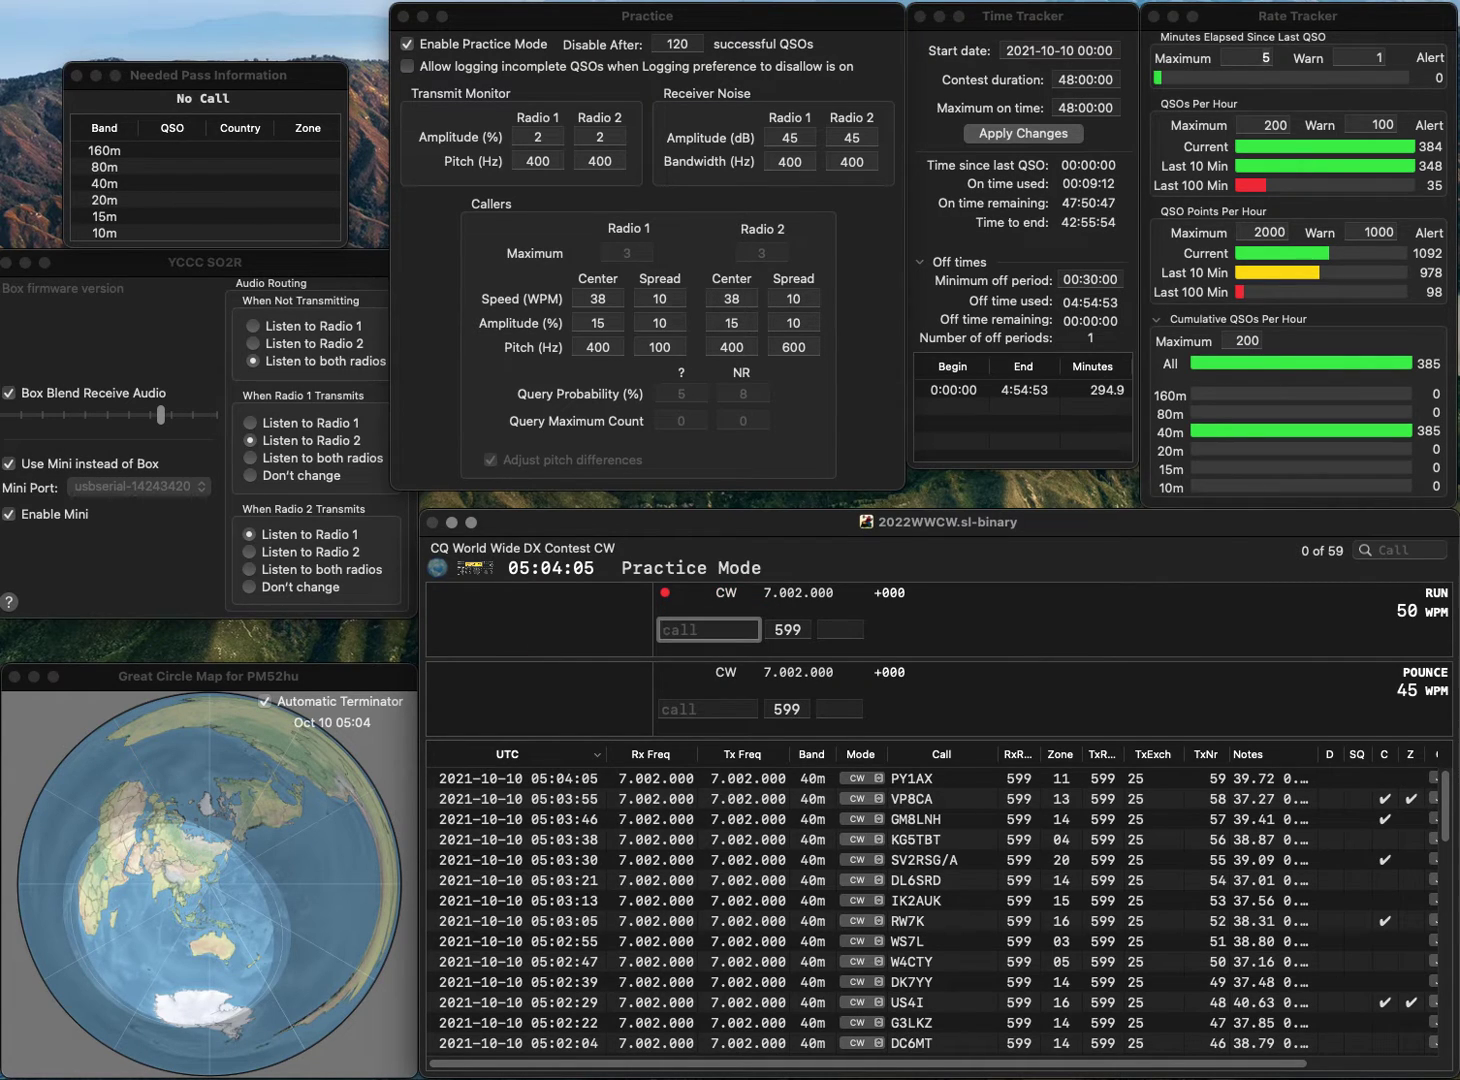
Log run-radio practice contacts with UZ2I in zone 16 and NU5A in zone 04, both with report 599.
type("UZ2I")
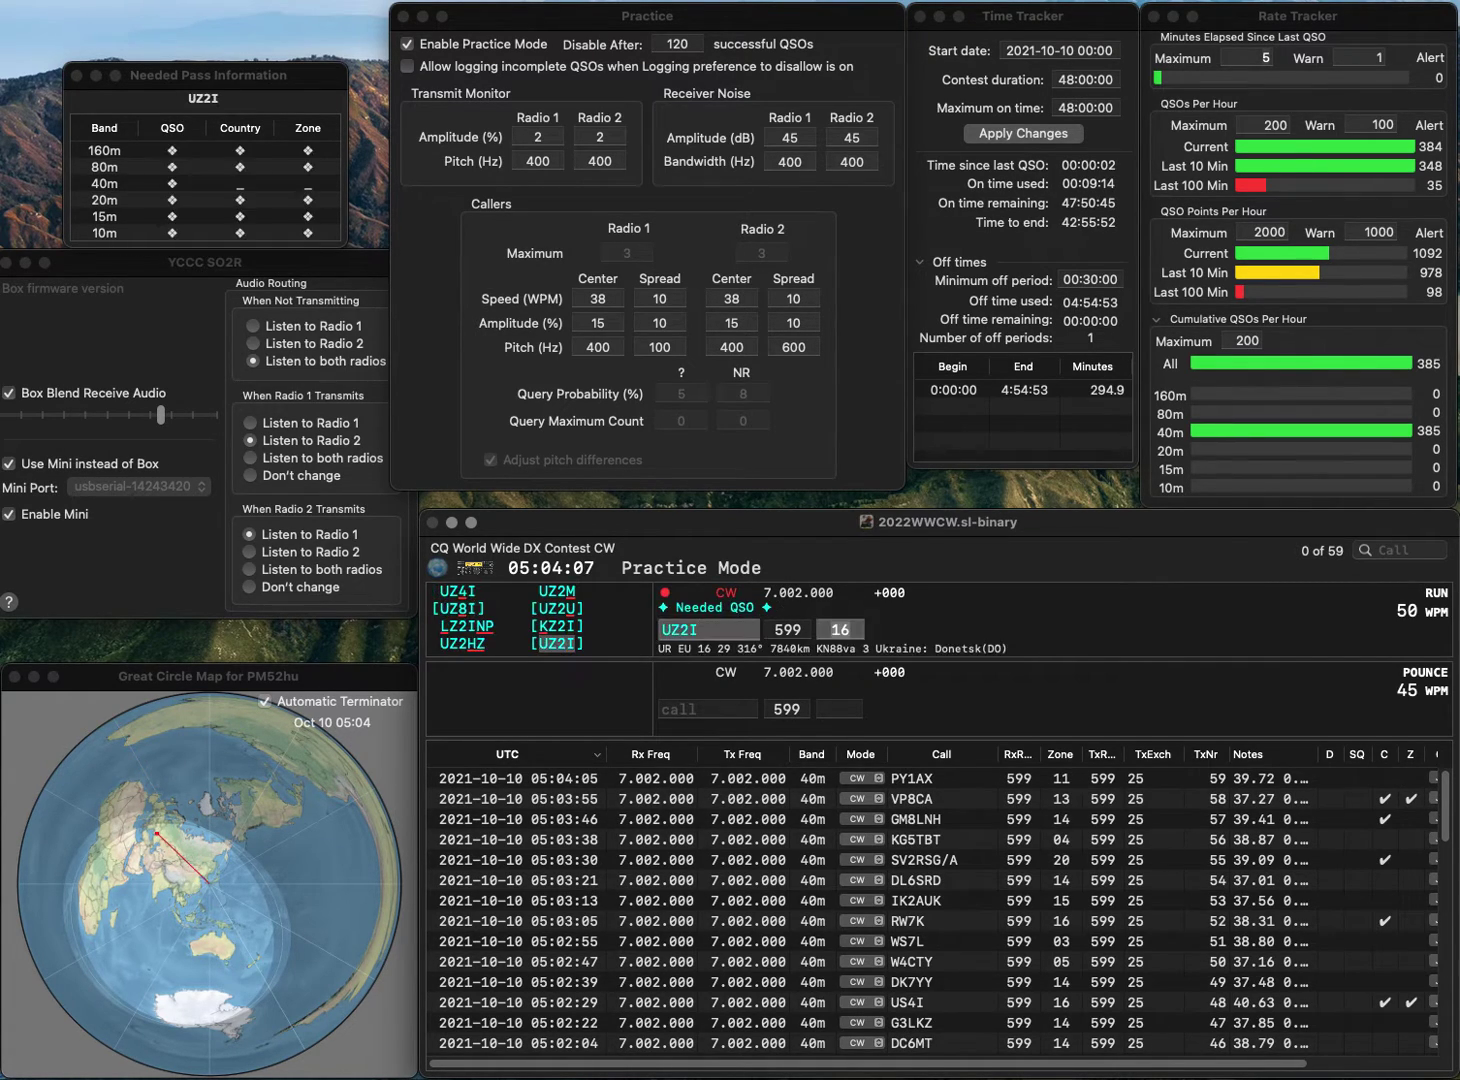
key("Tab")
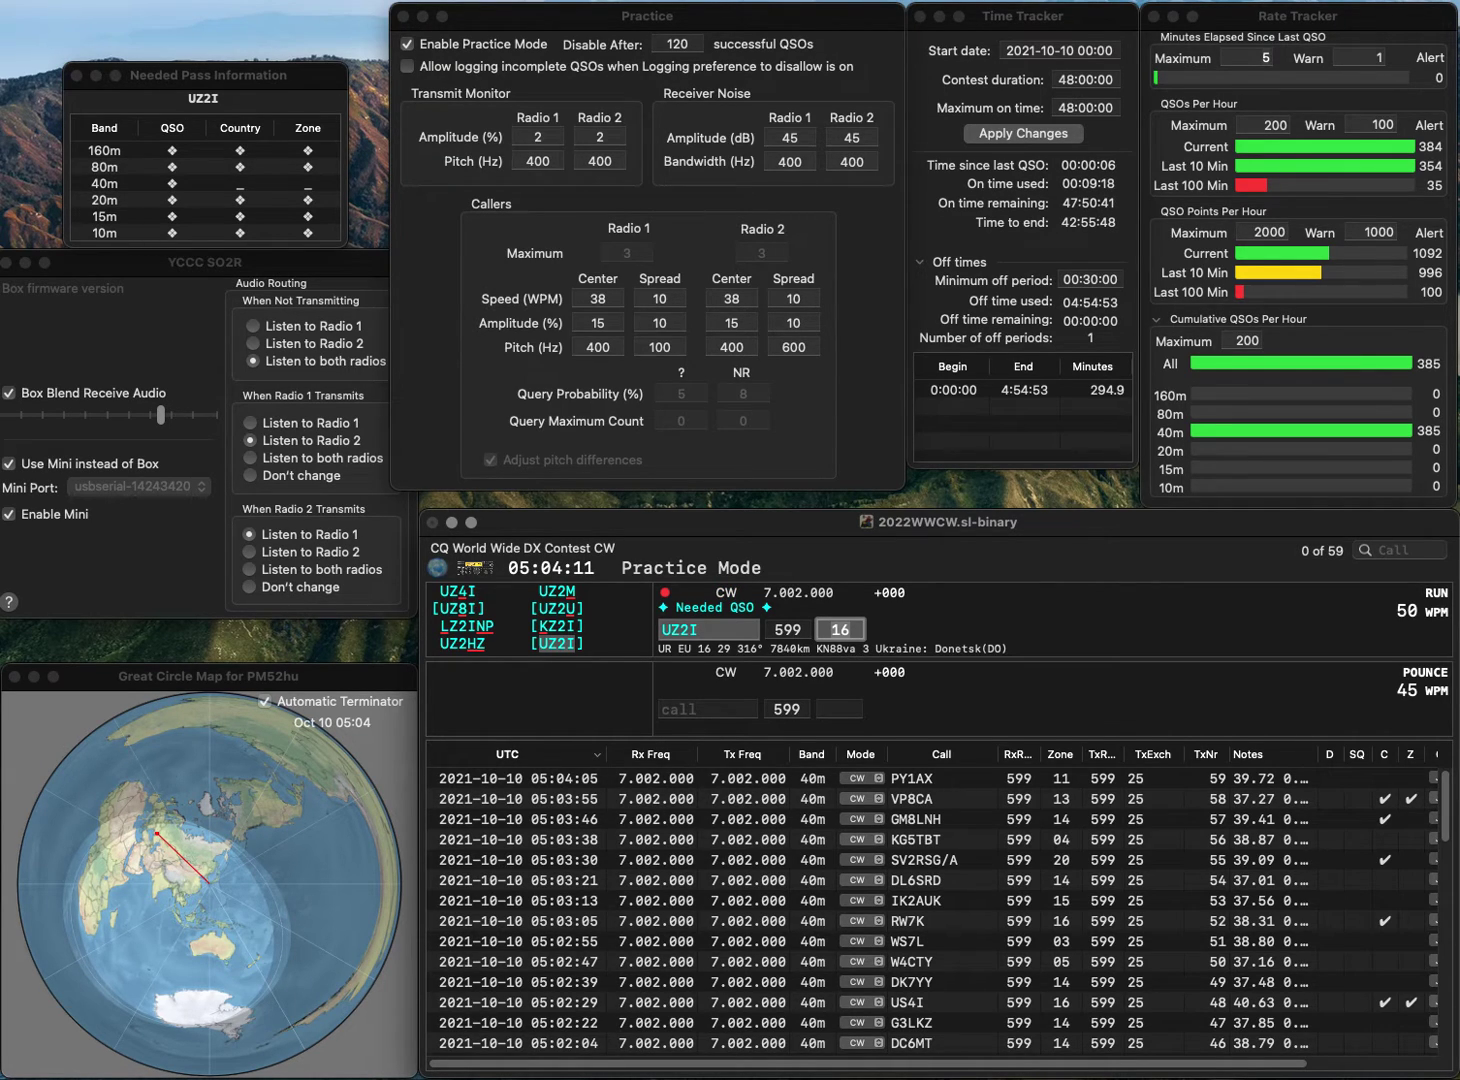
key("Return")
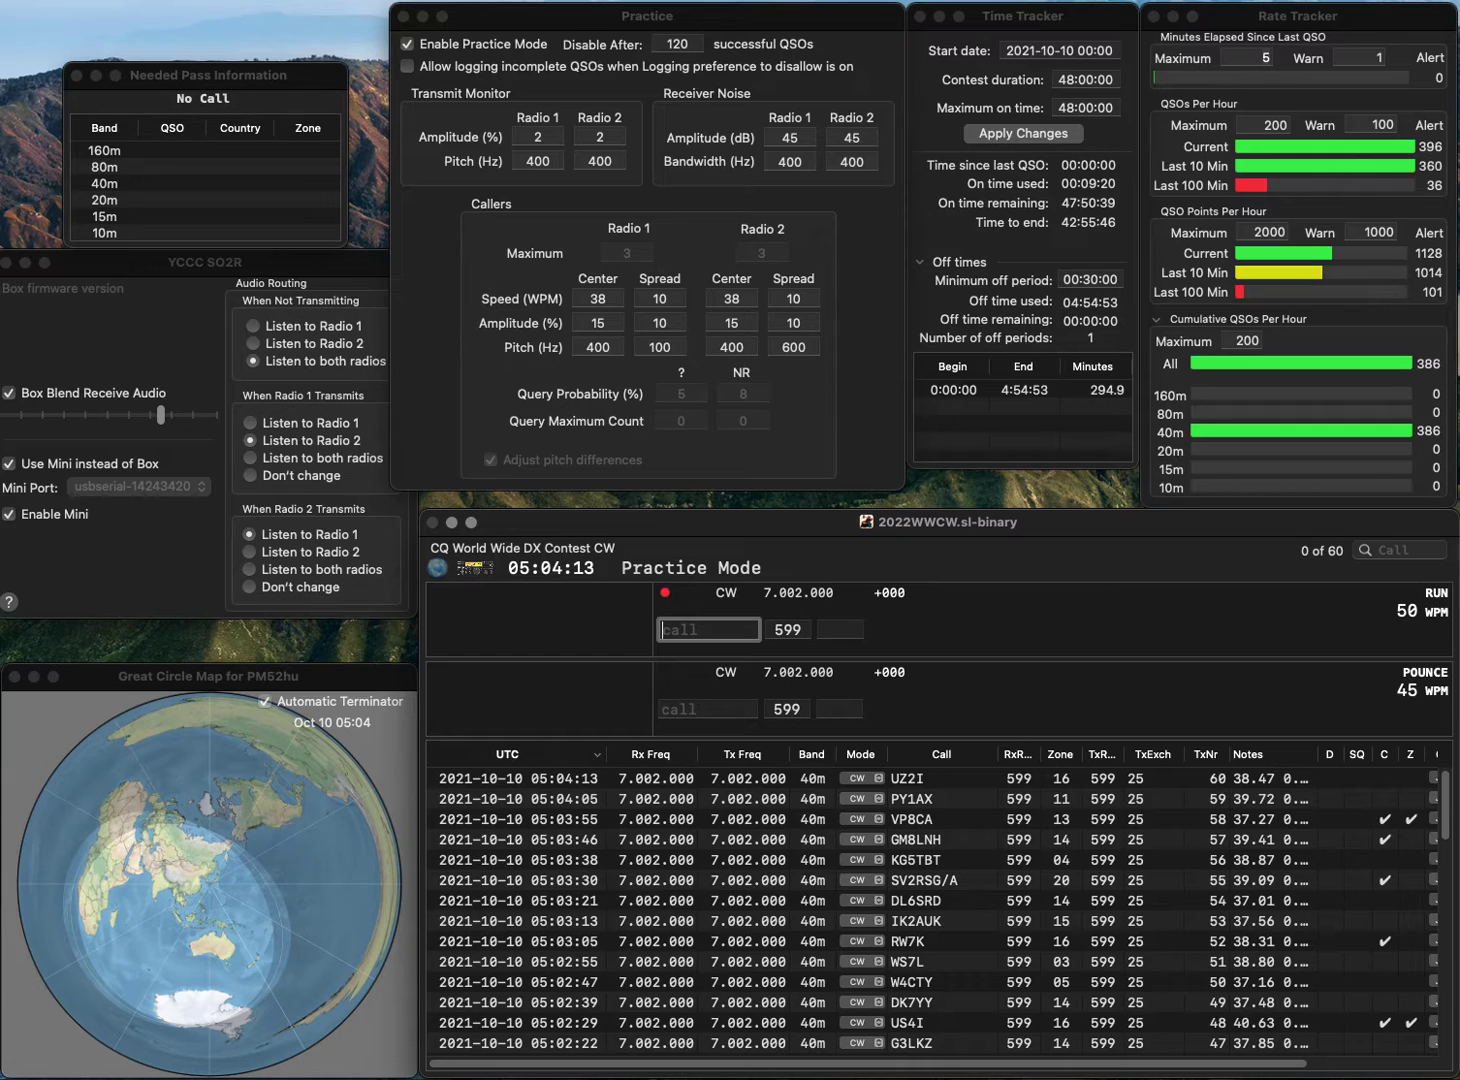
type("NU5A")
key("space")
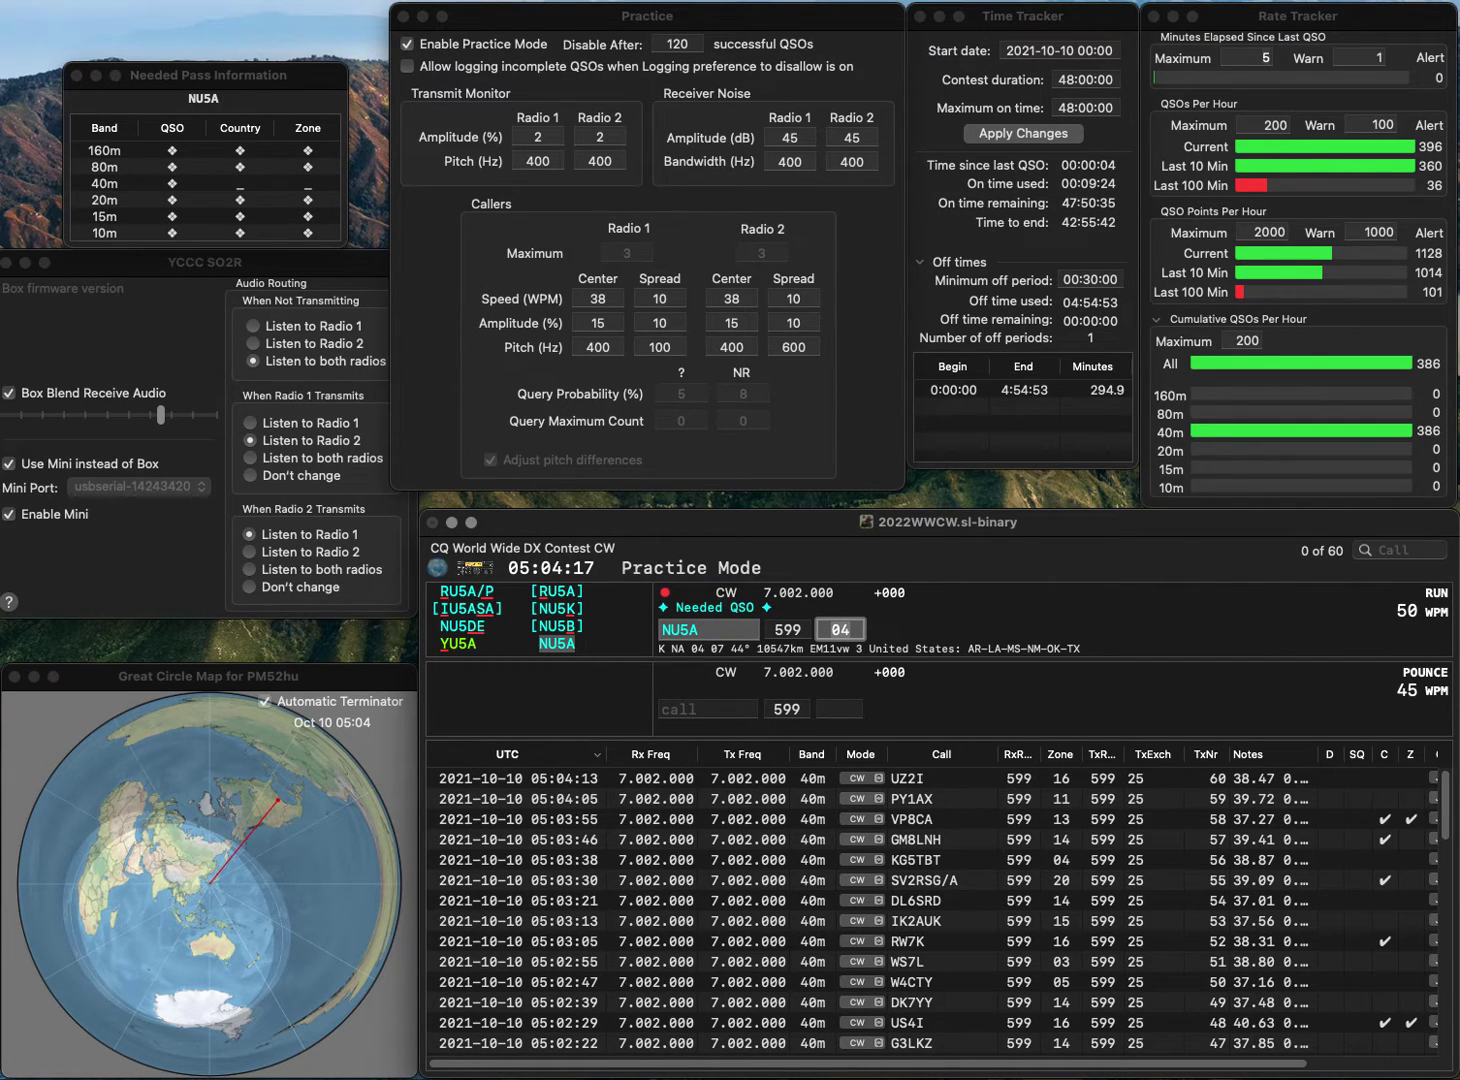
key("Return")
Log run-radio practice contacts with TA4RC in zone 20 and OH0V in zone 15, both with report 599.
type("TA")
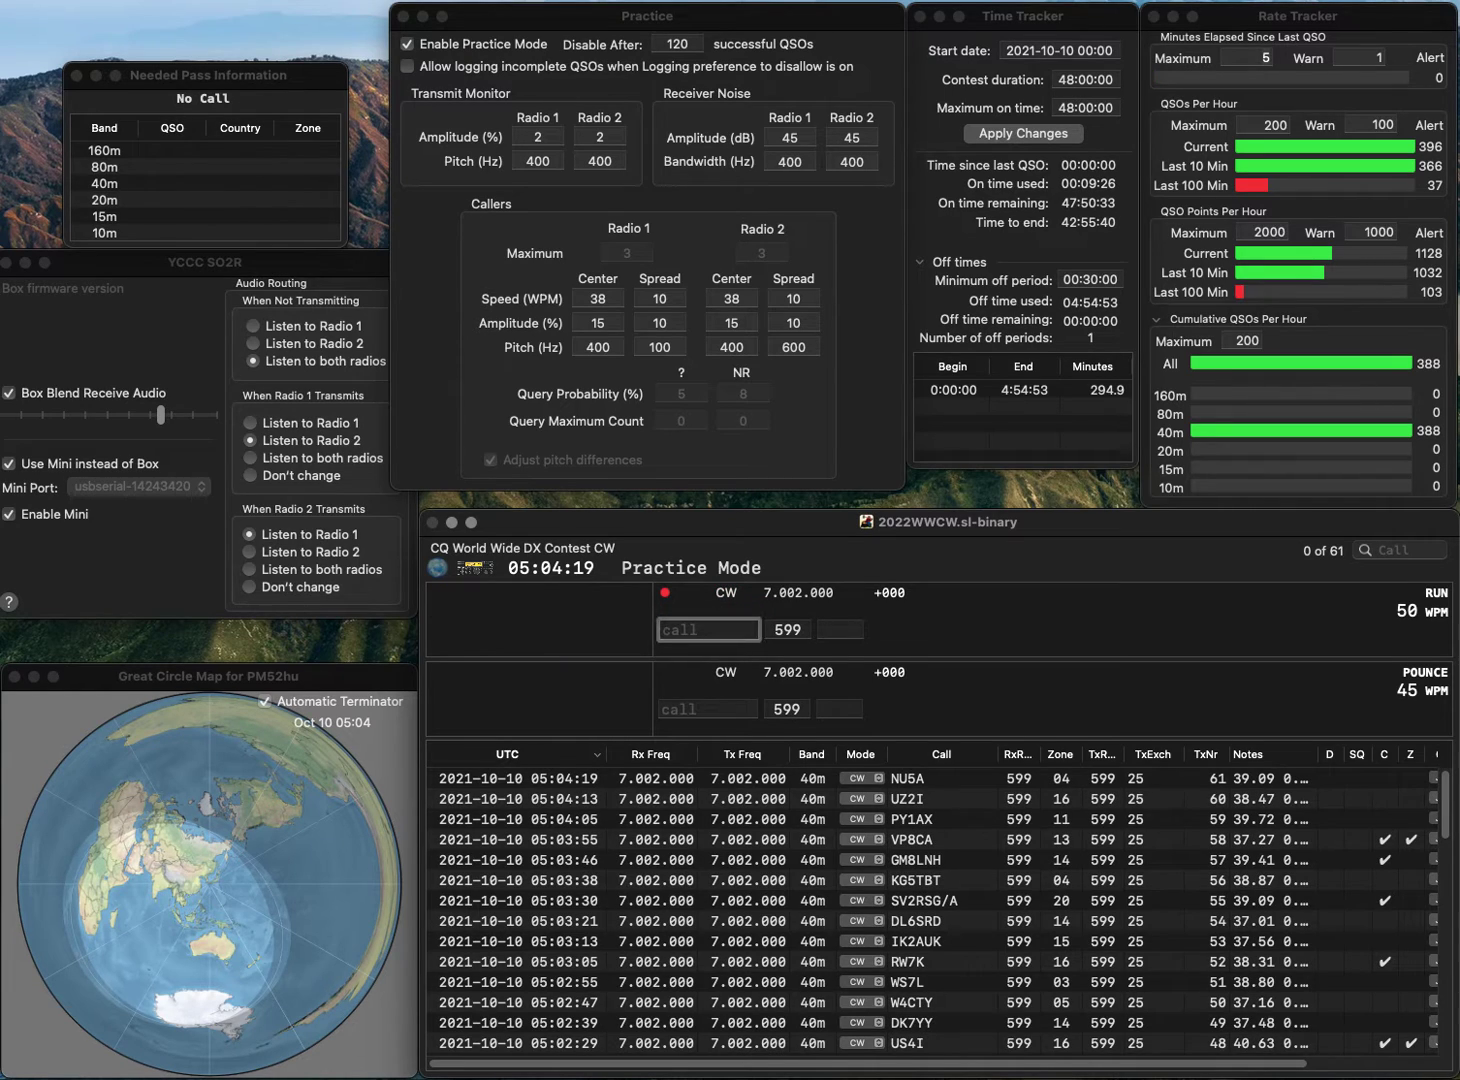
type("4R")
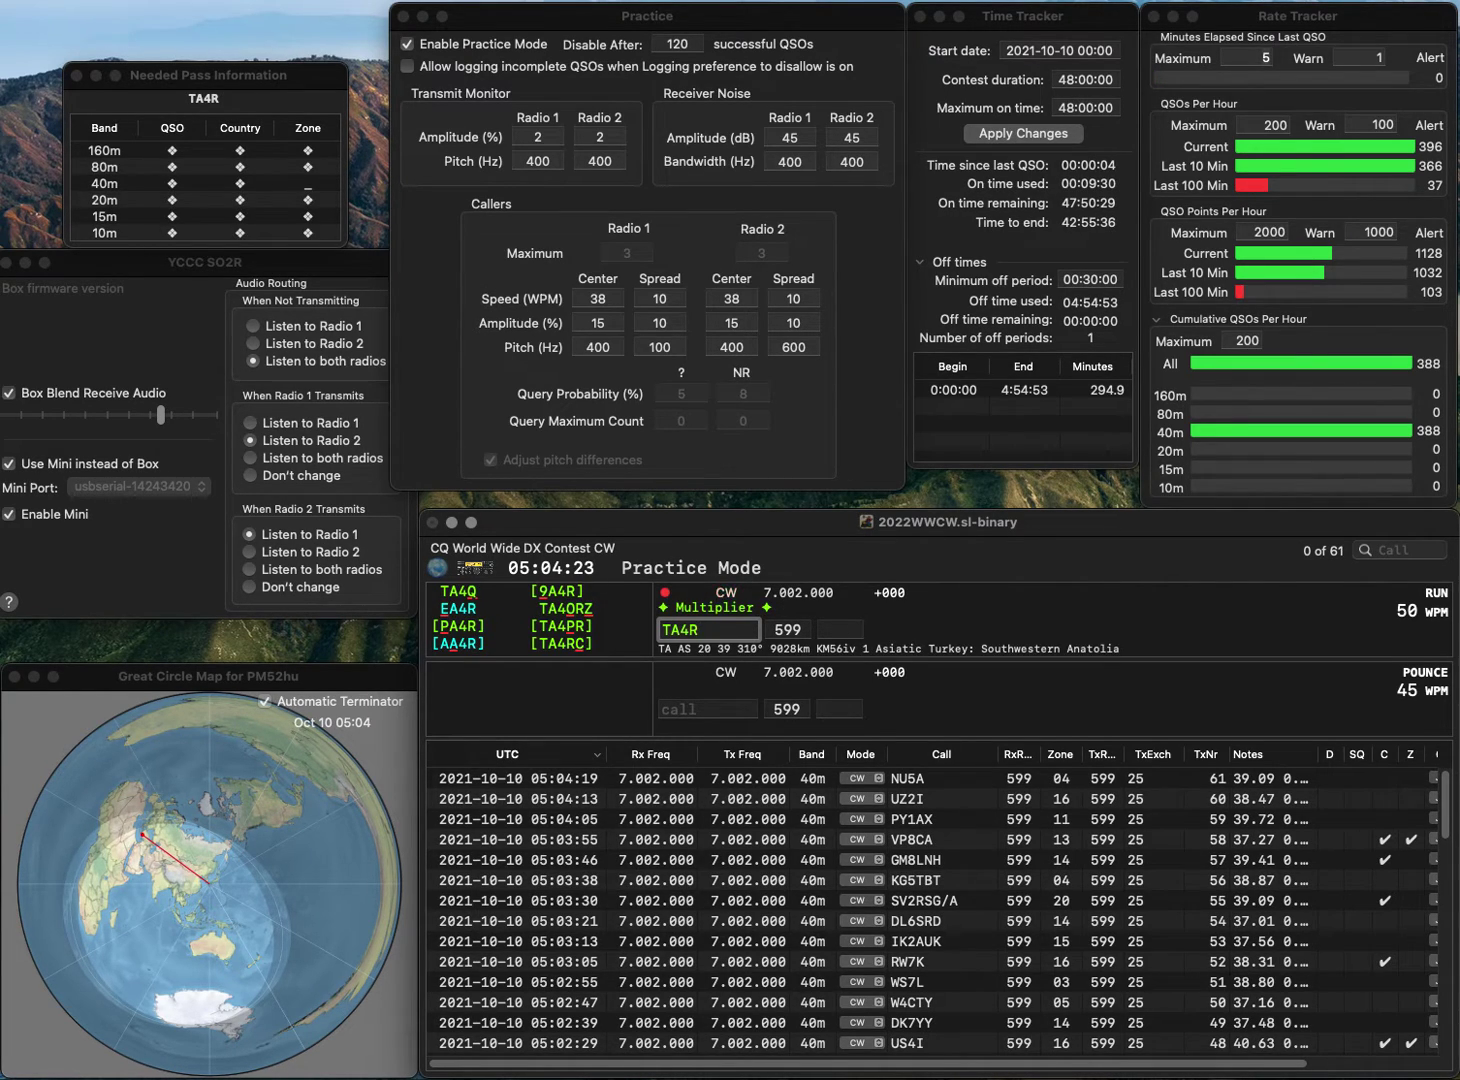
type("C")
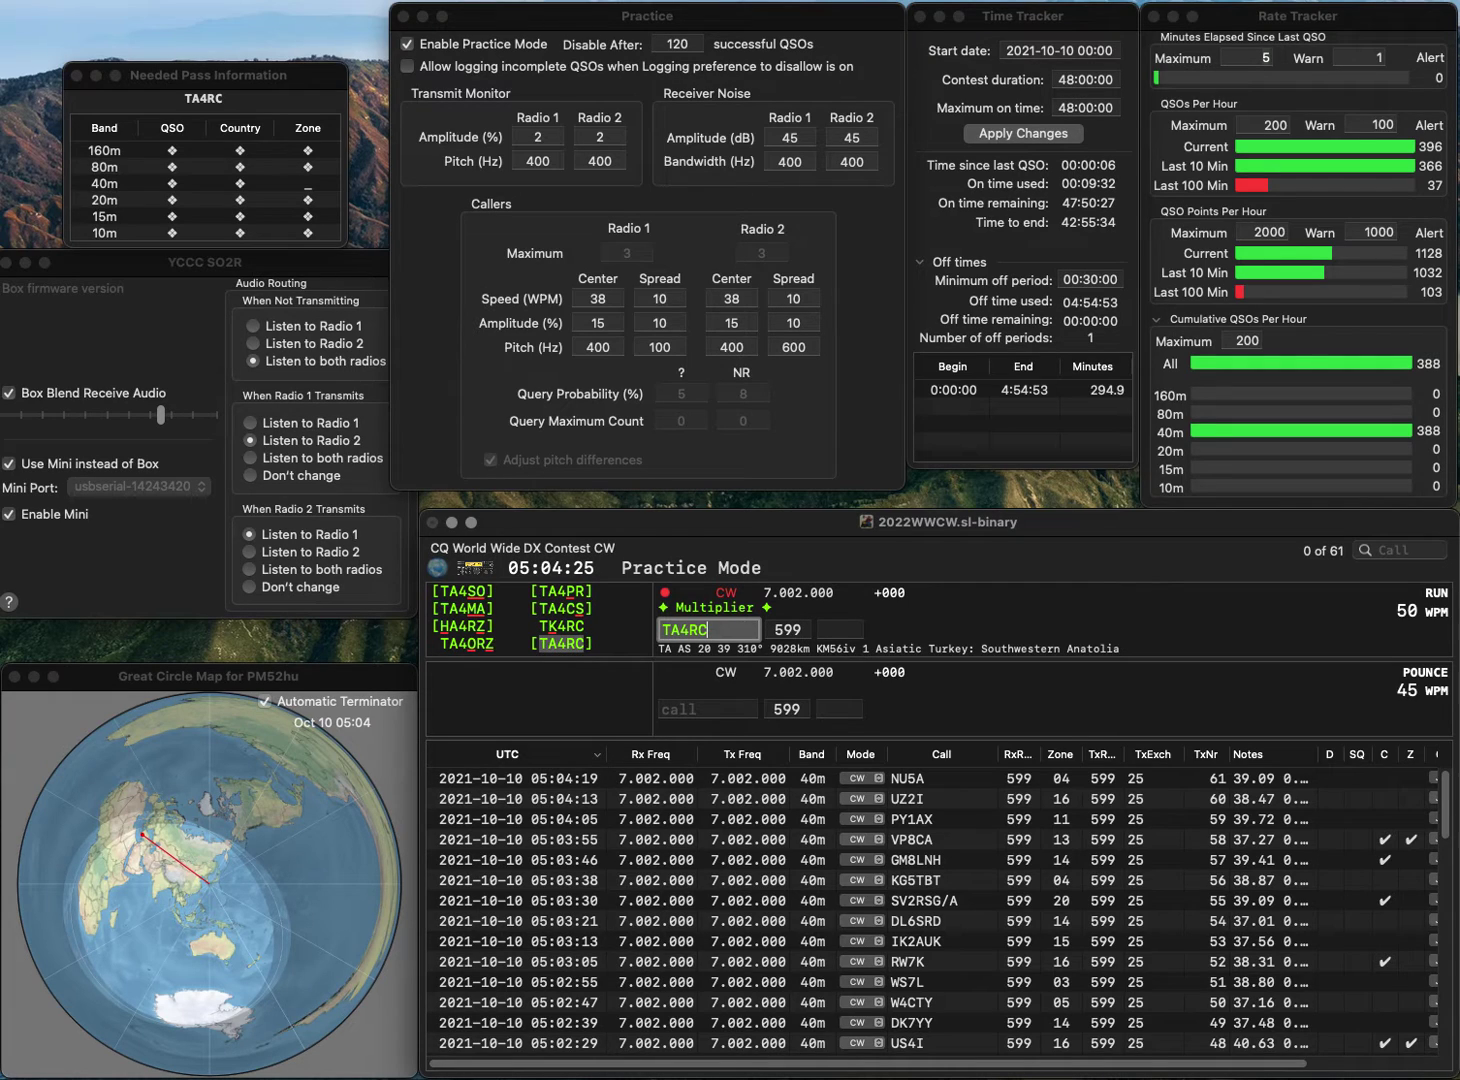
key("Tab")
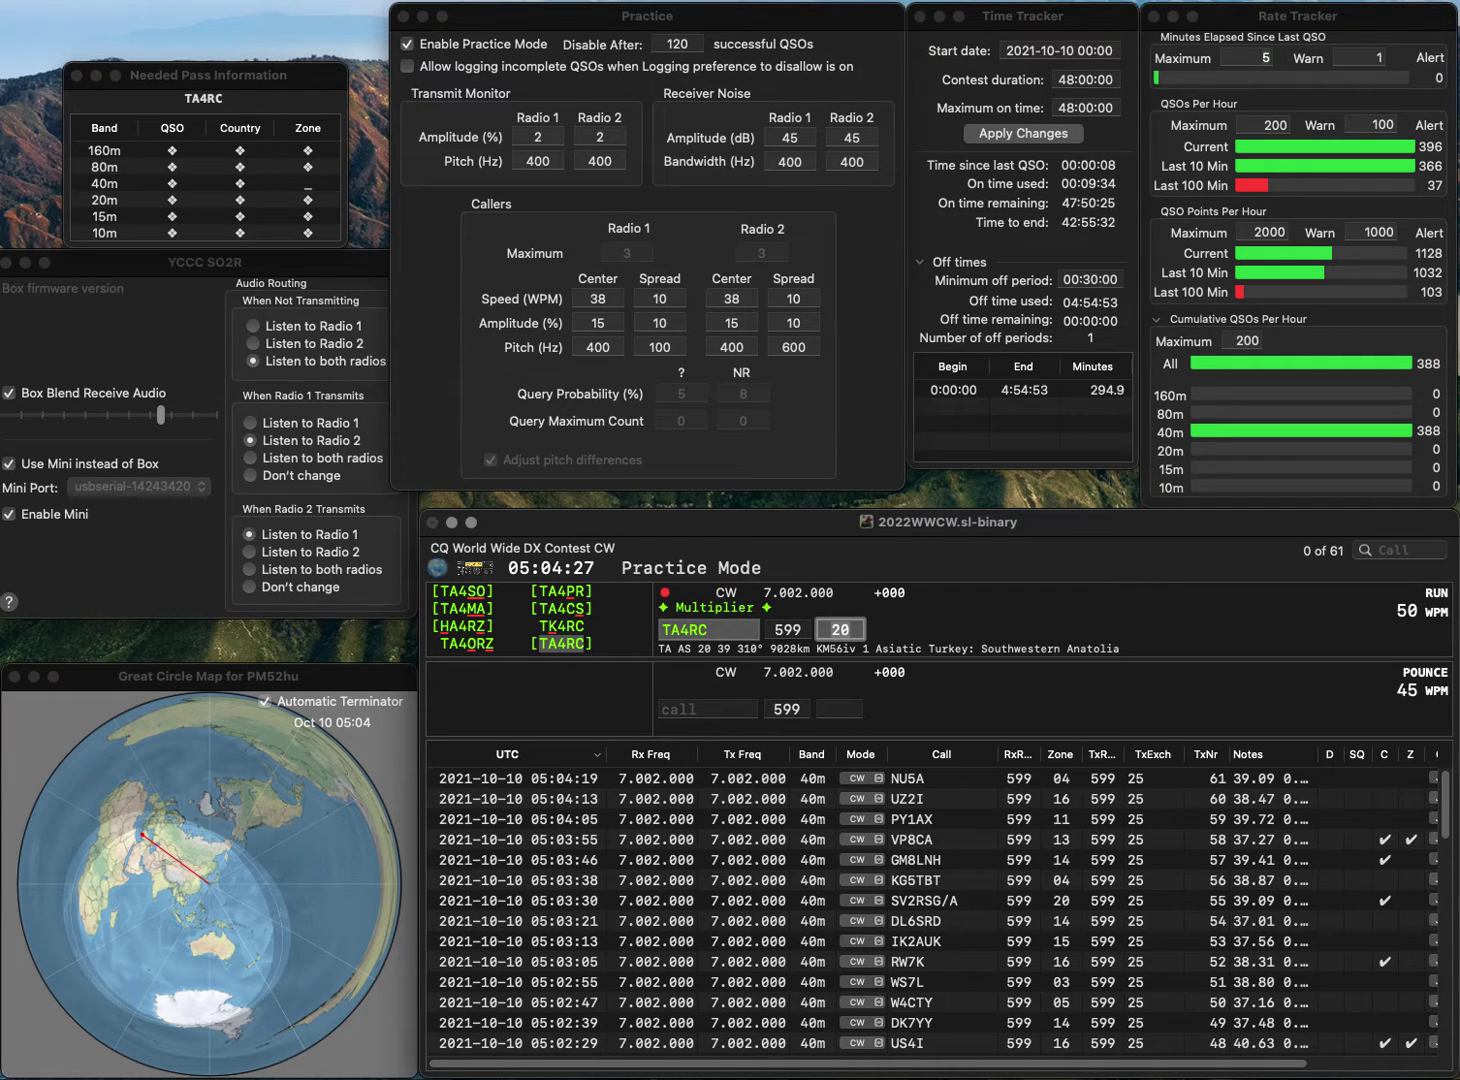
key("Return")
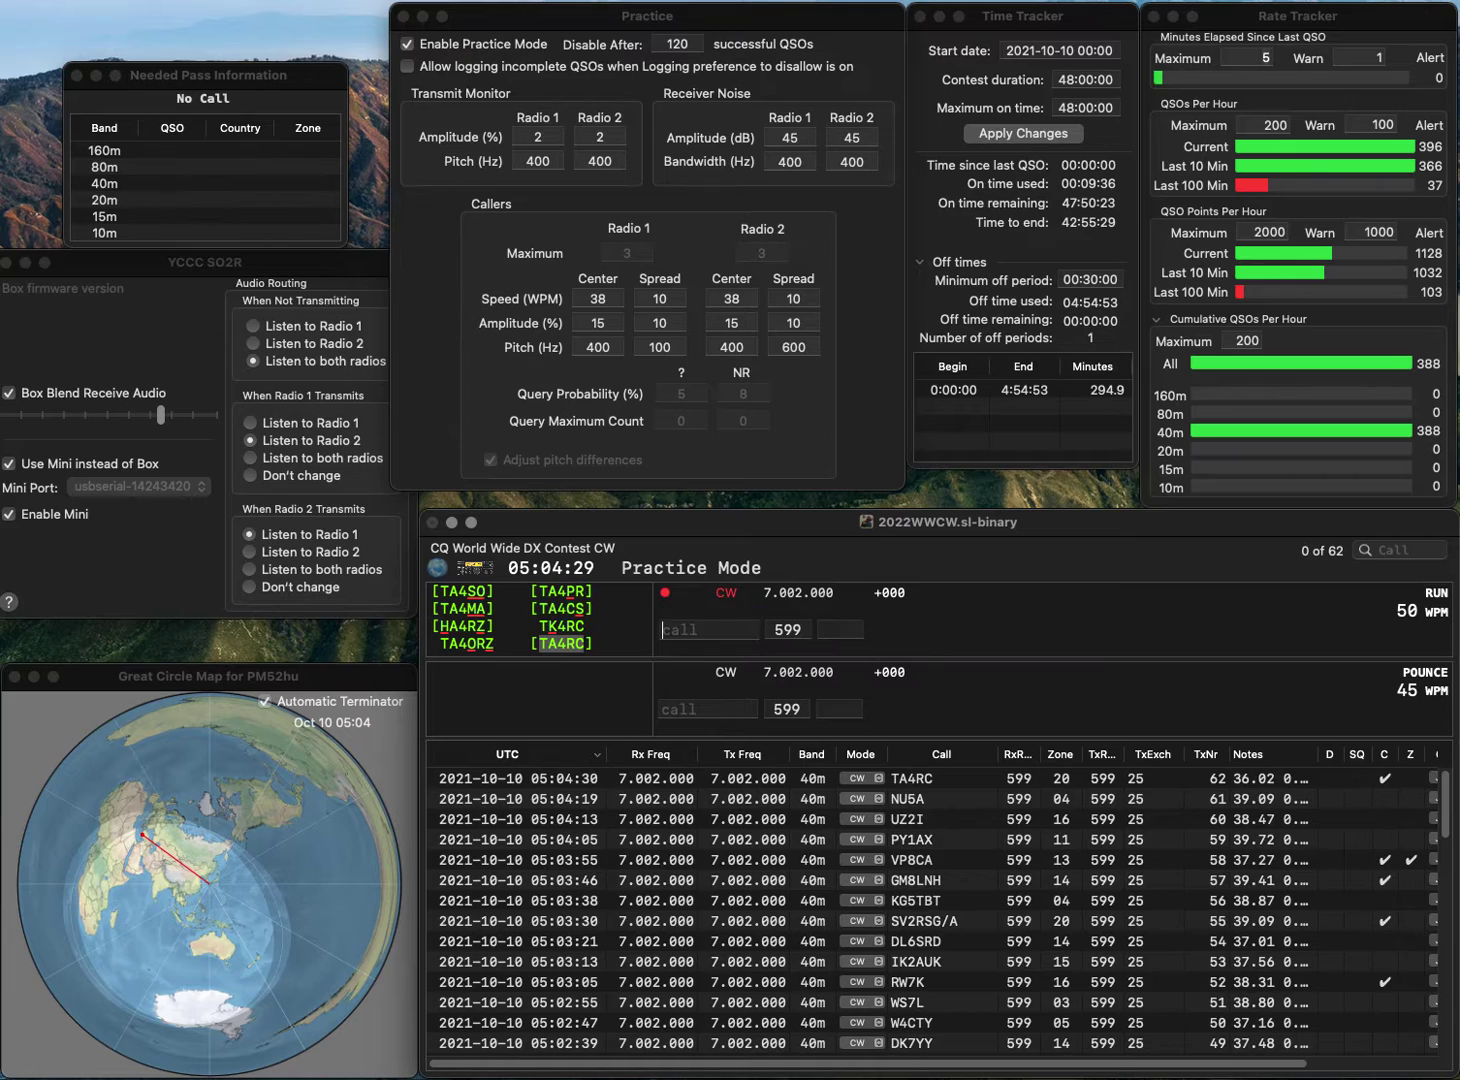
type("OH")
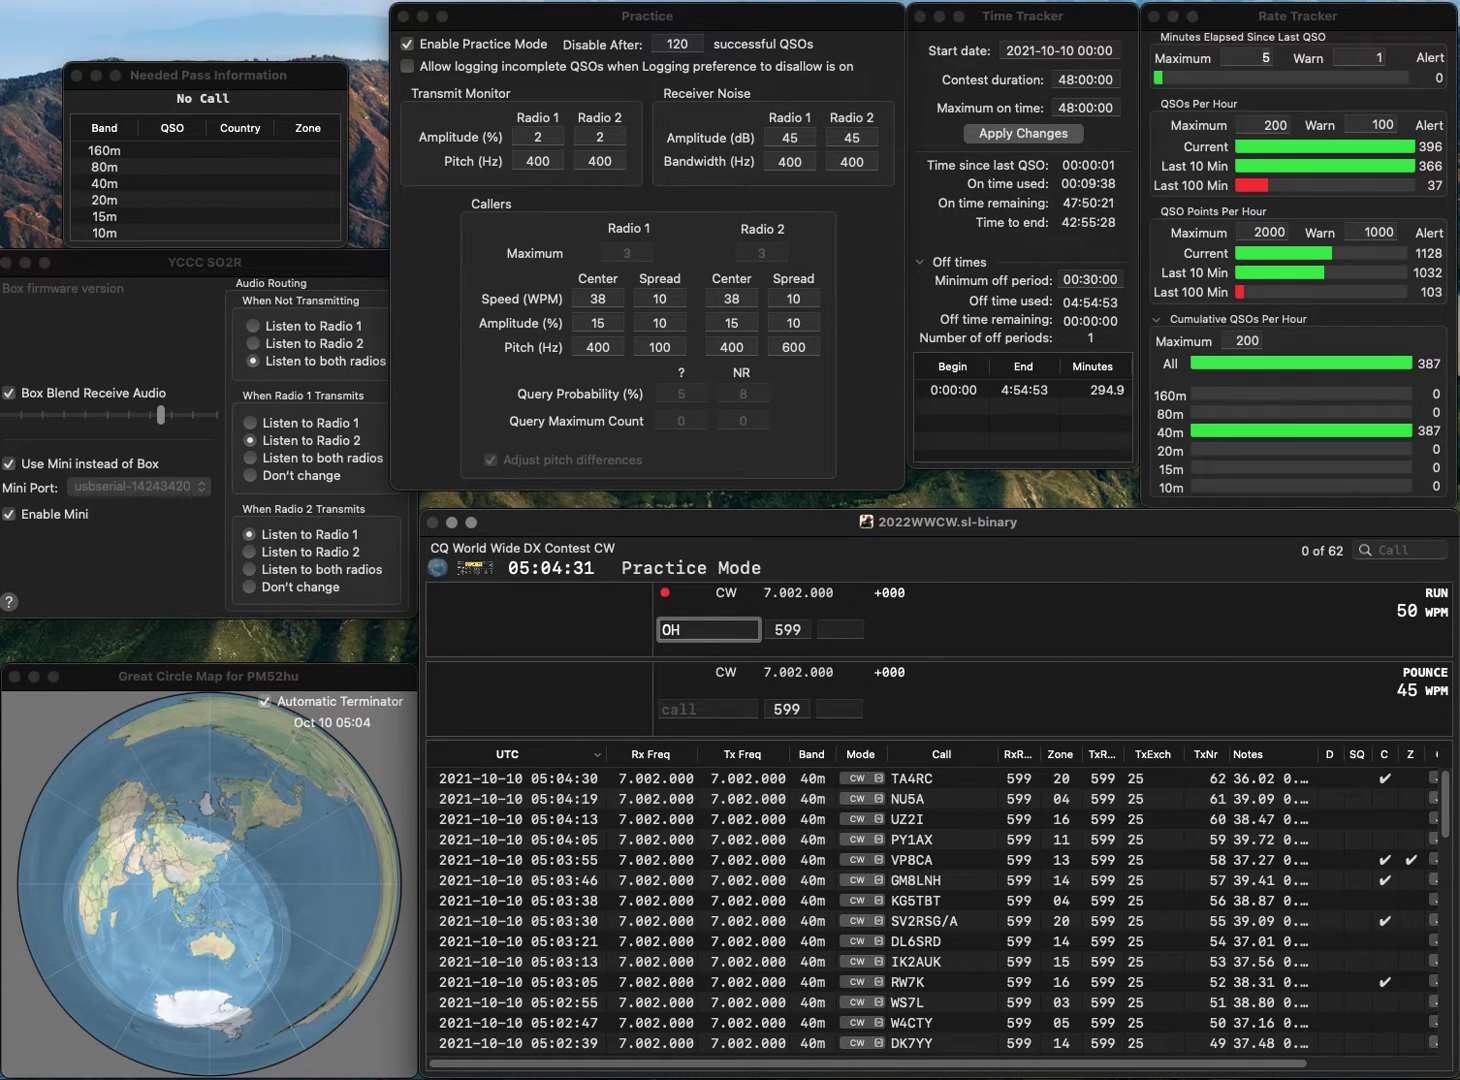
type("0V")
key("Return")
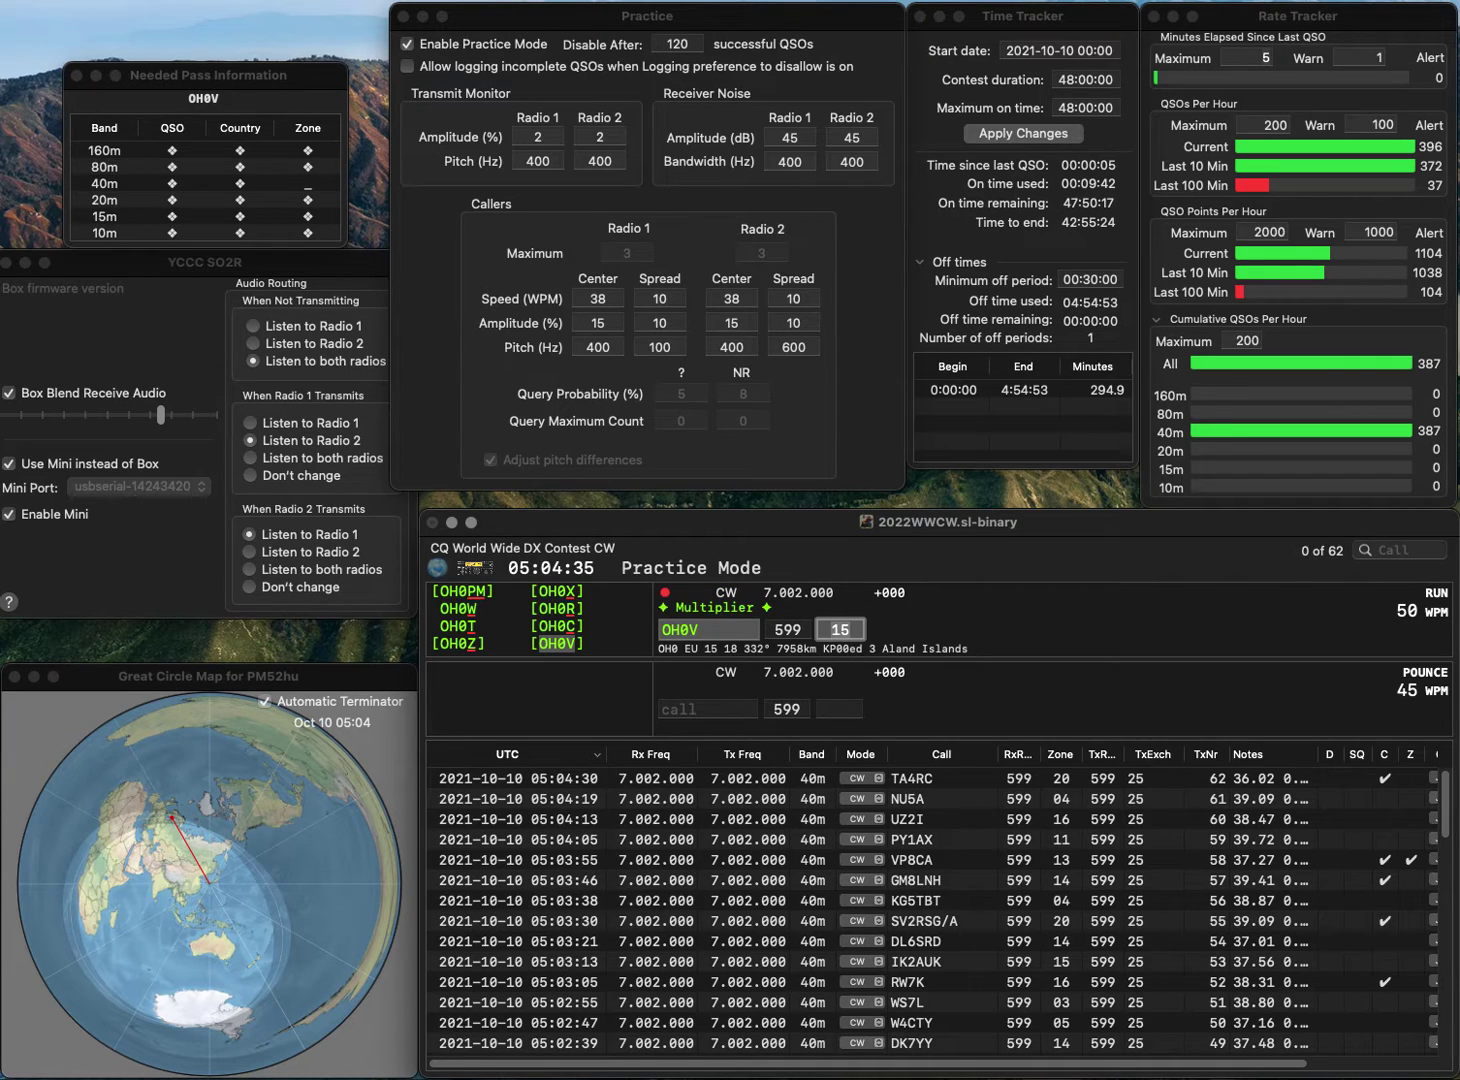
key("Return")
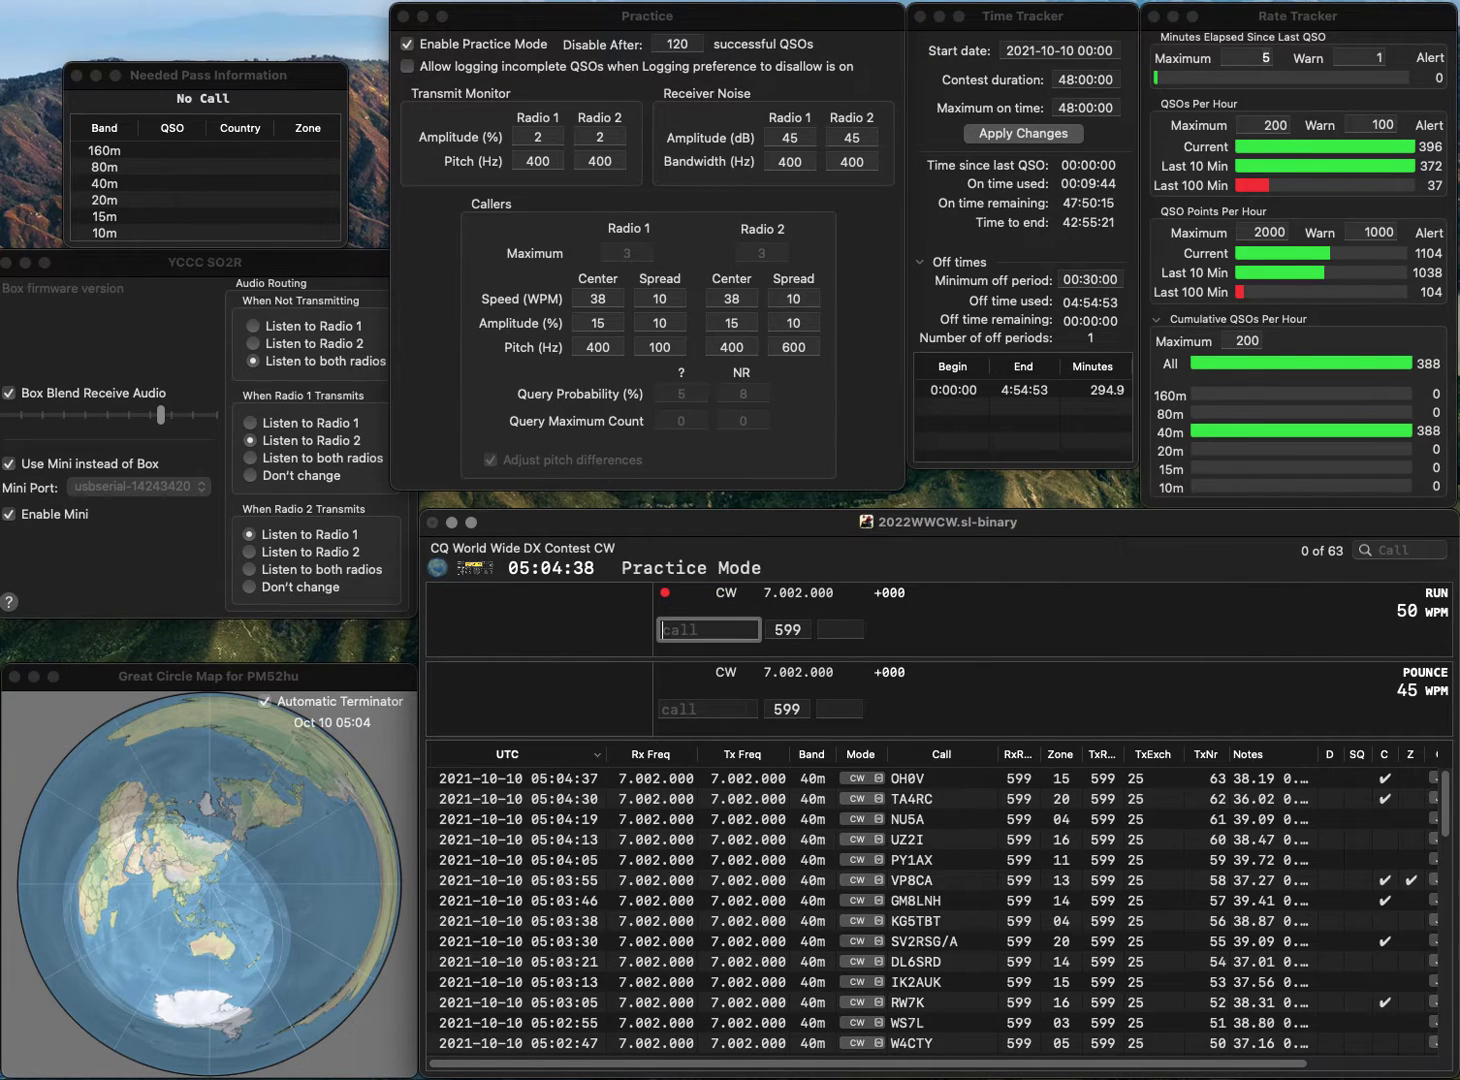
type("YD")
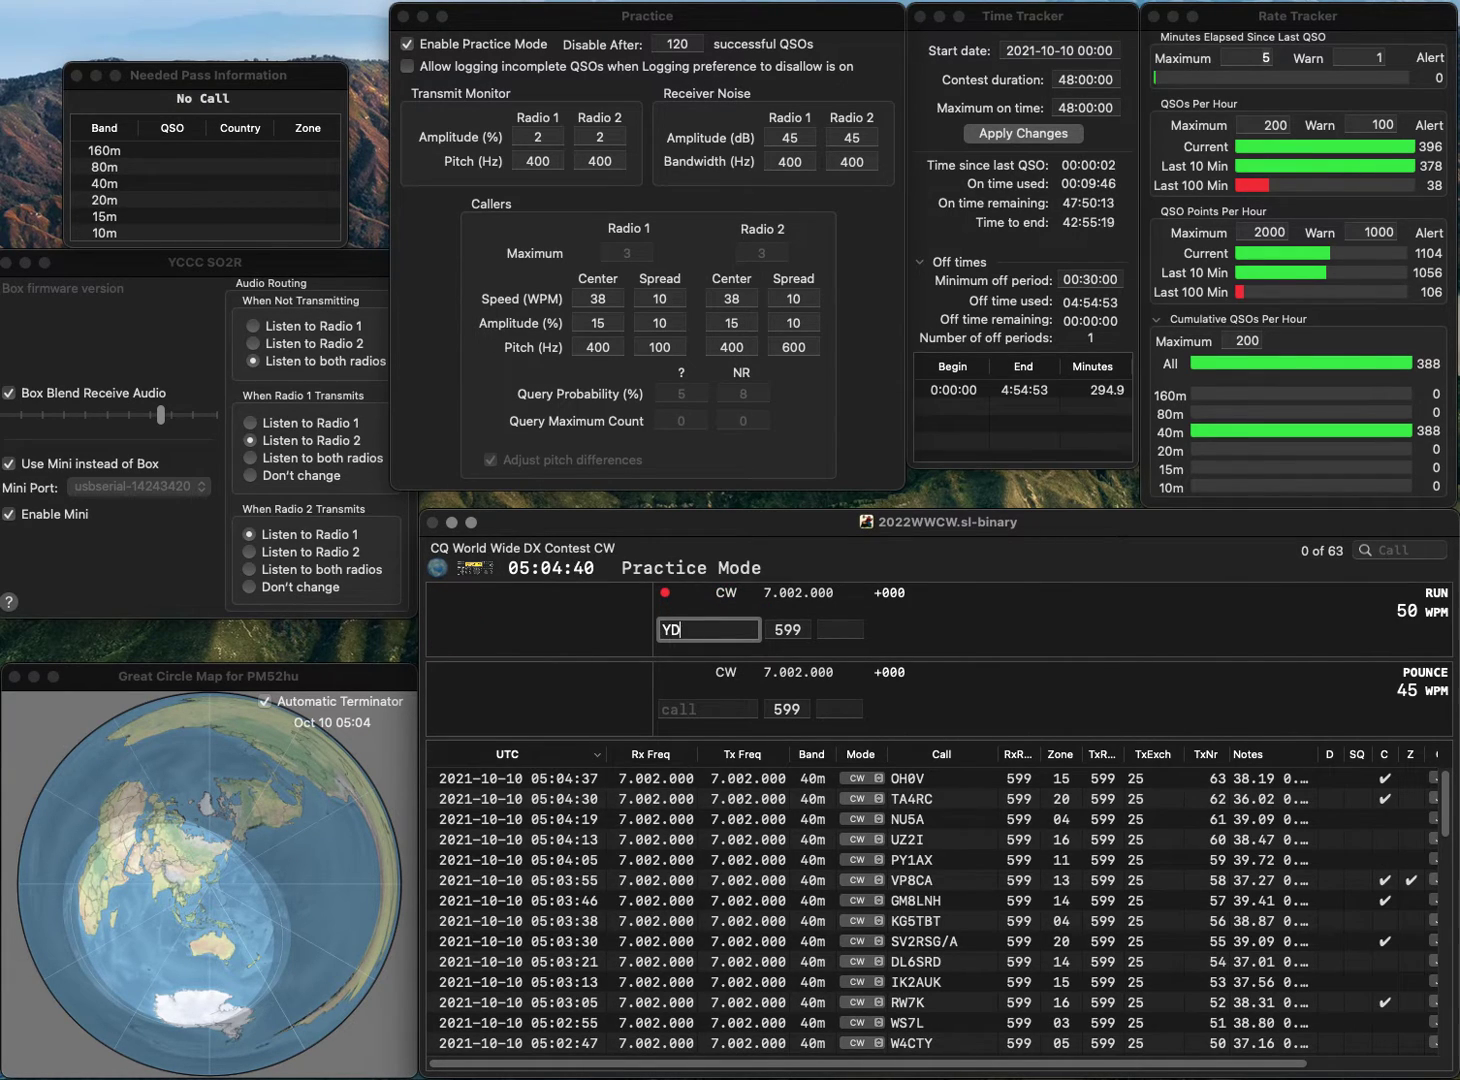
type("0ECT")
key("space")
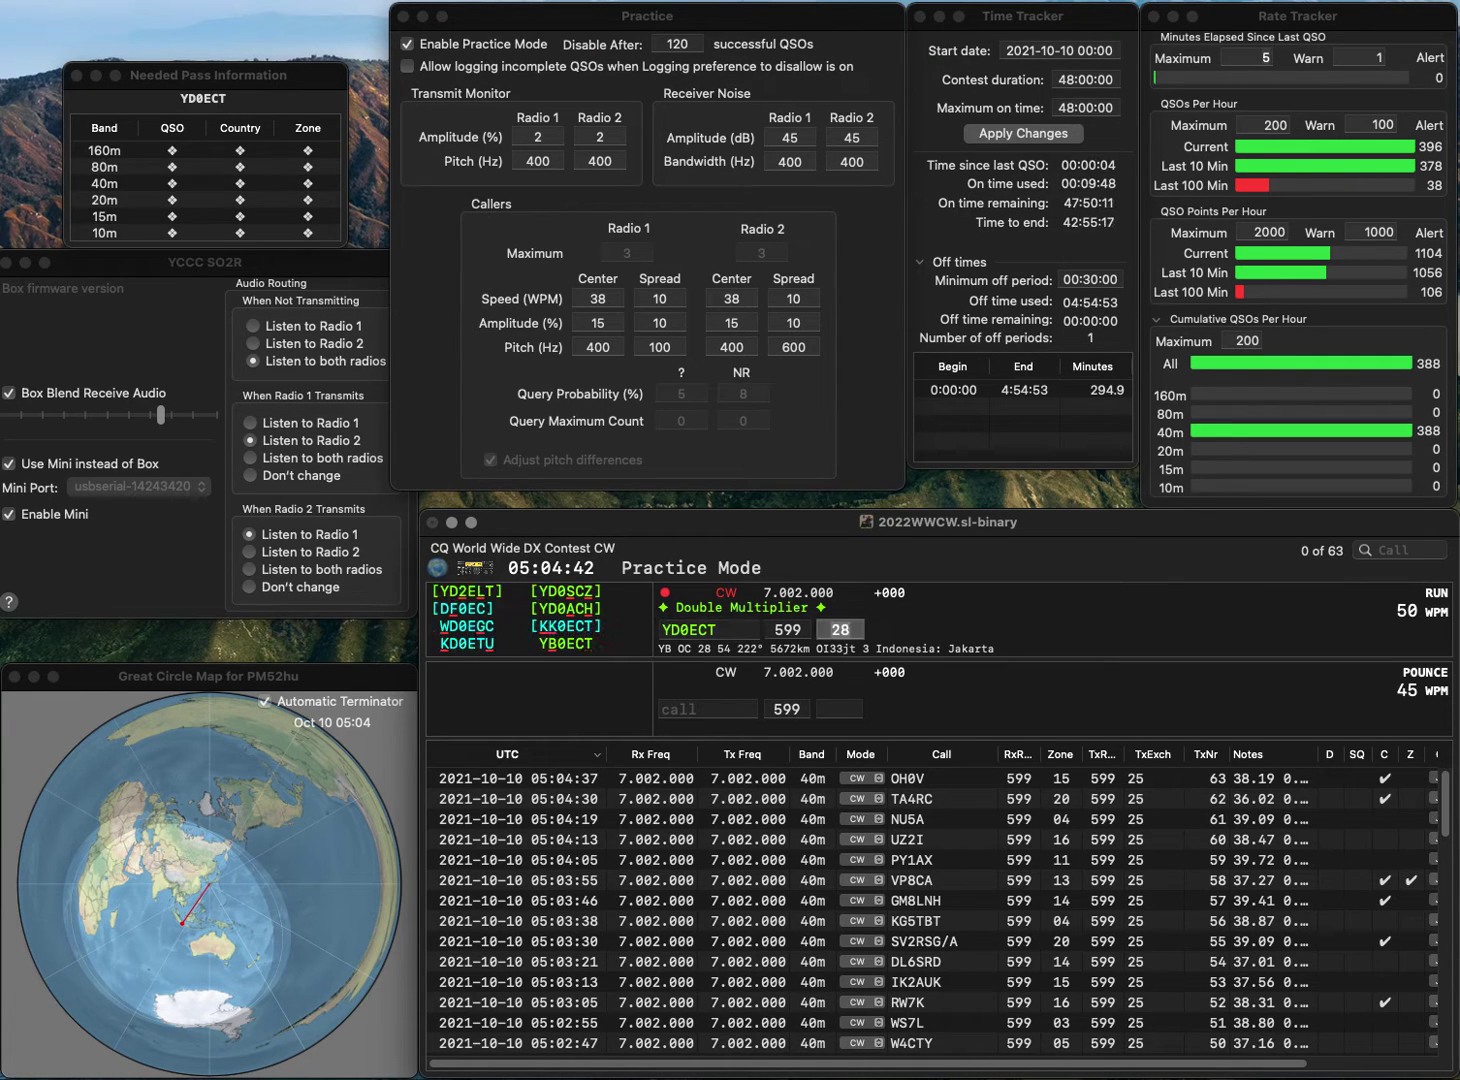
left_click(683, 629)
key("BackSpace")
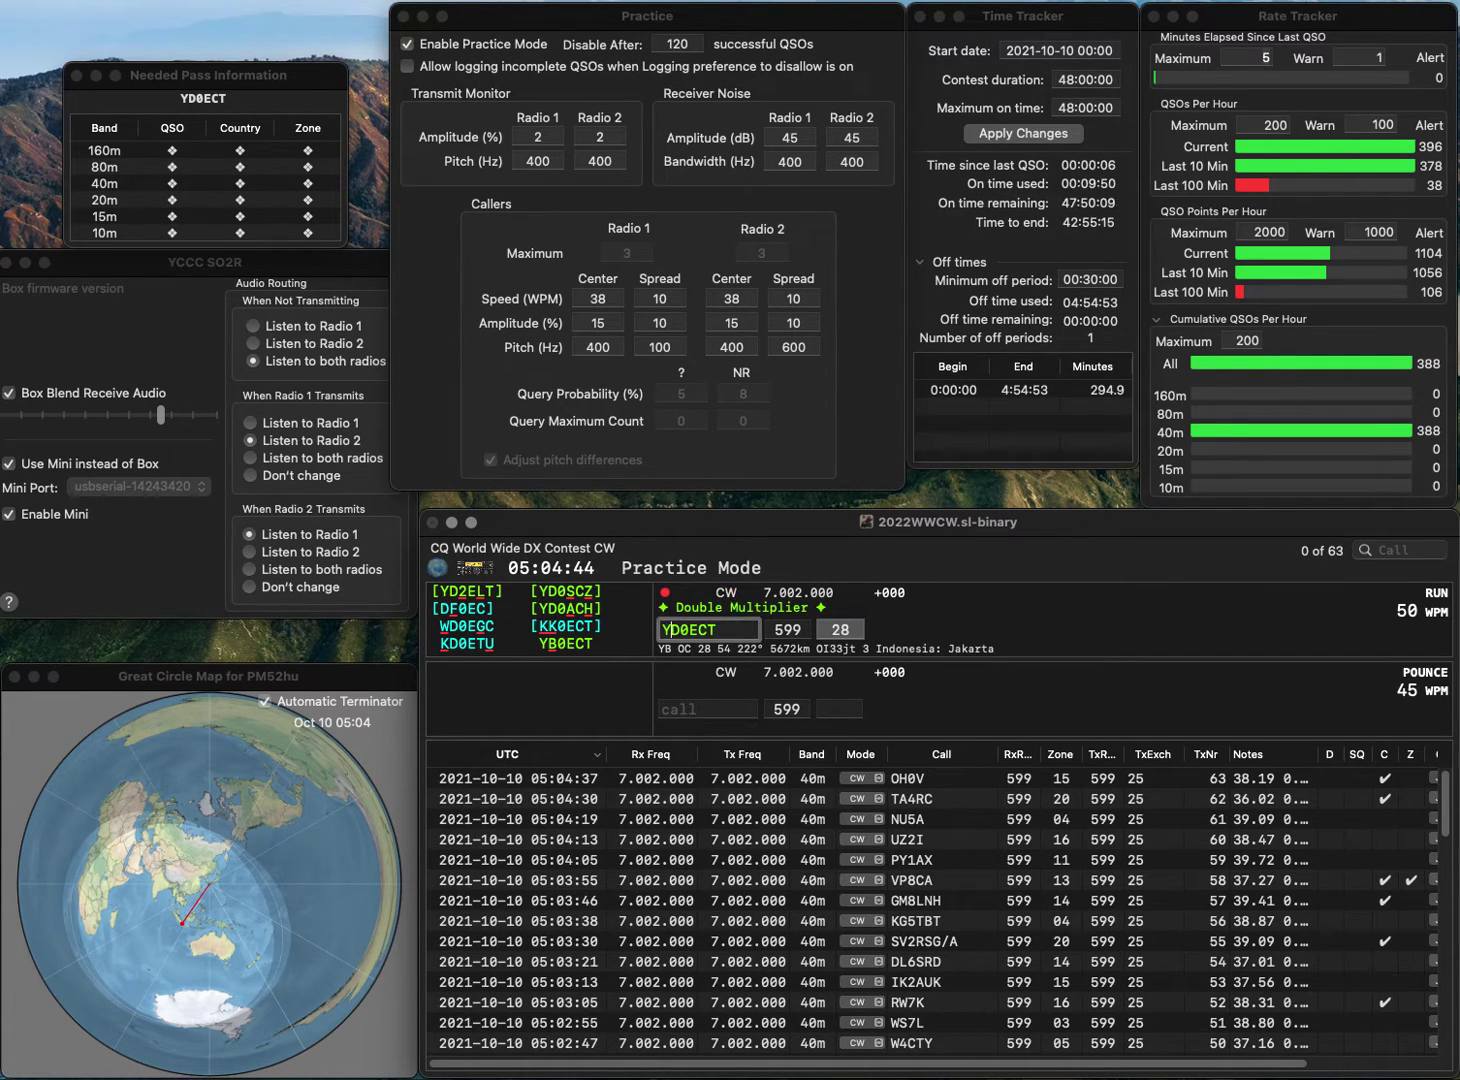
type("B")
key("space")
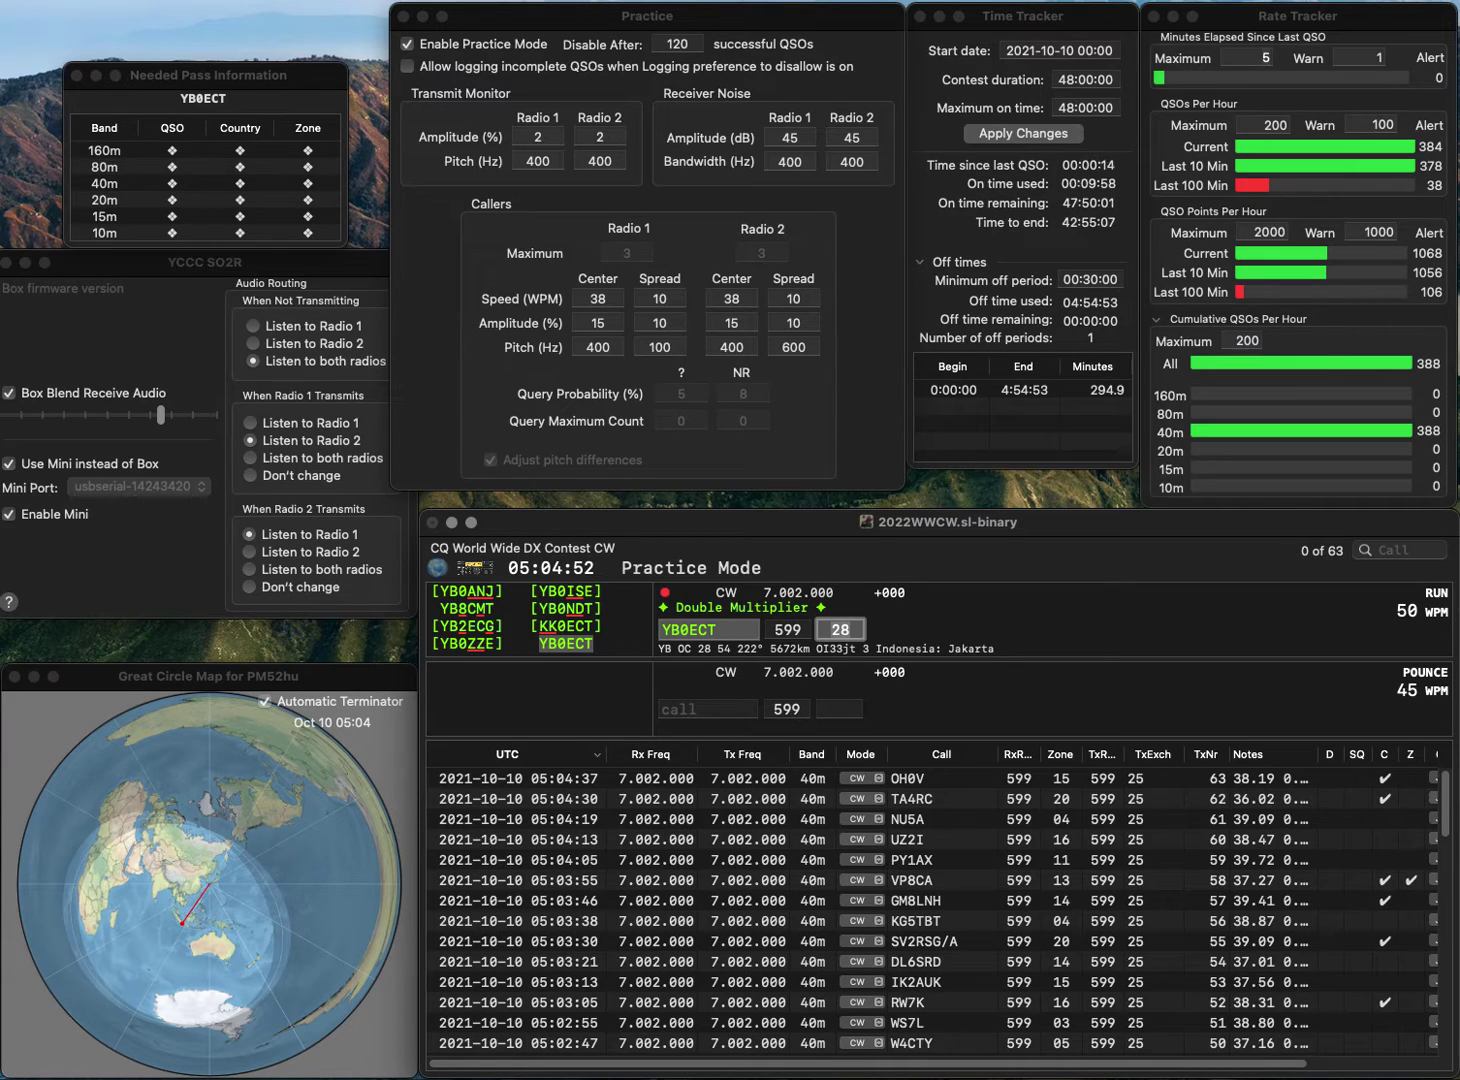
Log run-radio practice contacts with R20RTM and R3BV, both in zone 16 with report 599.
type("R2")
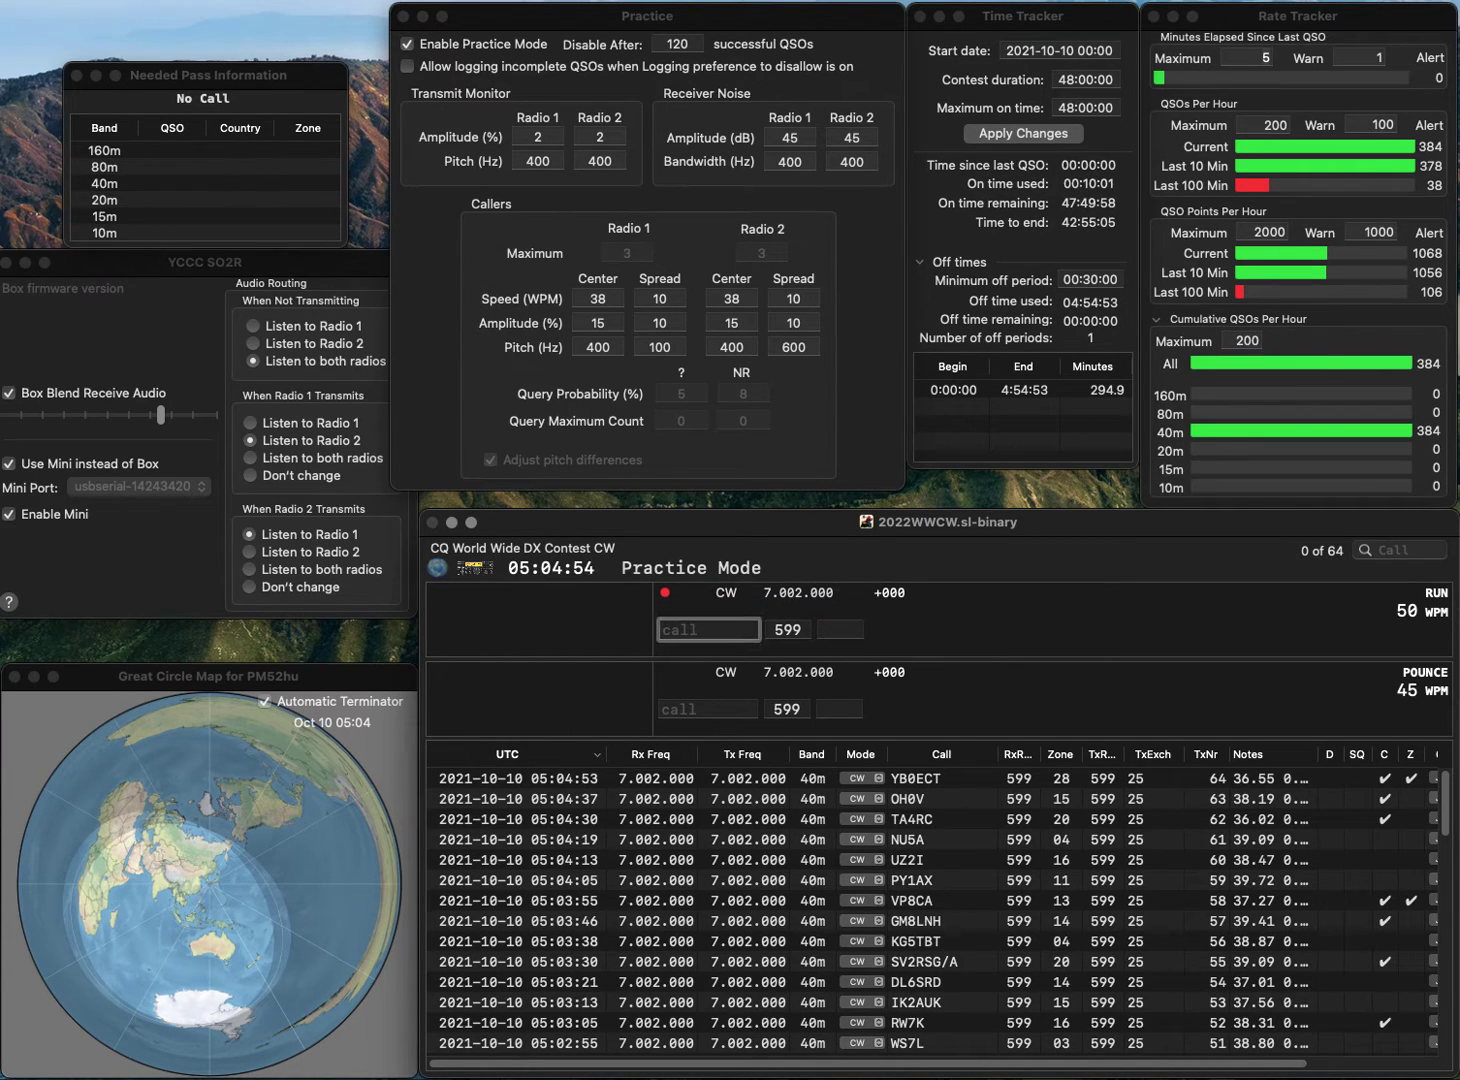
type("0RTM")
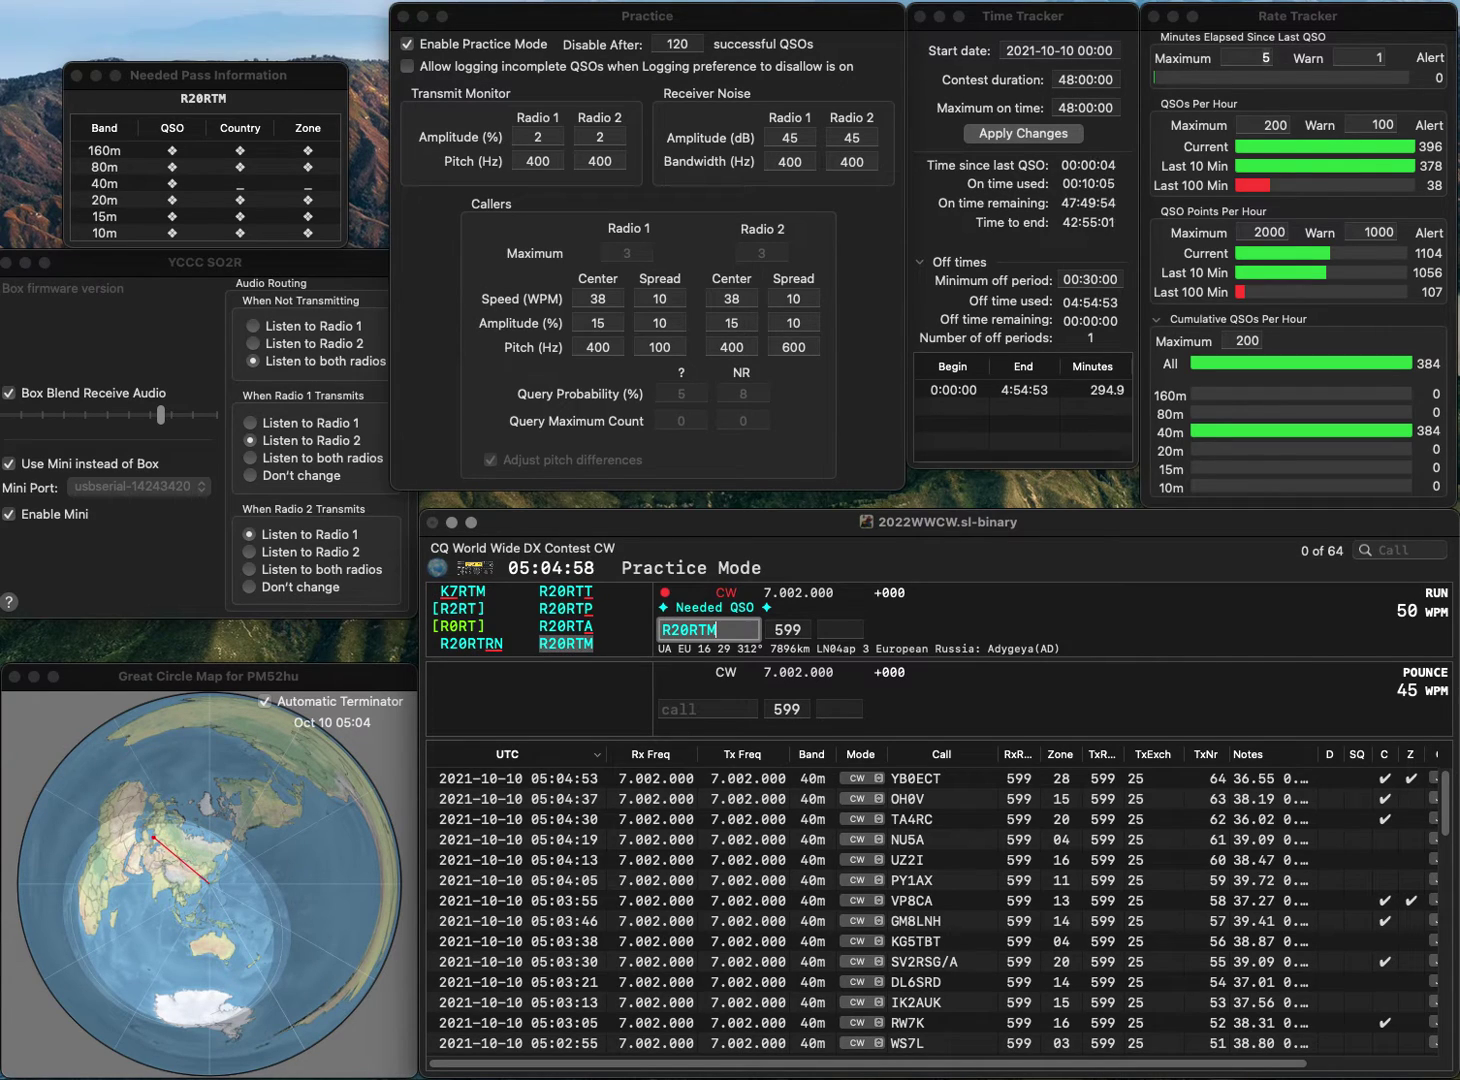
key("space")
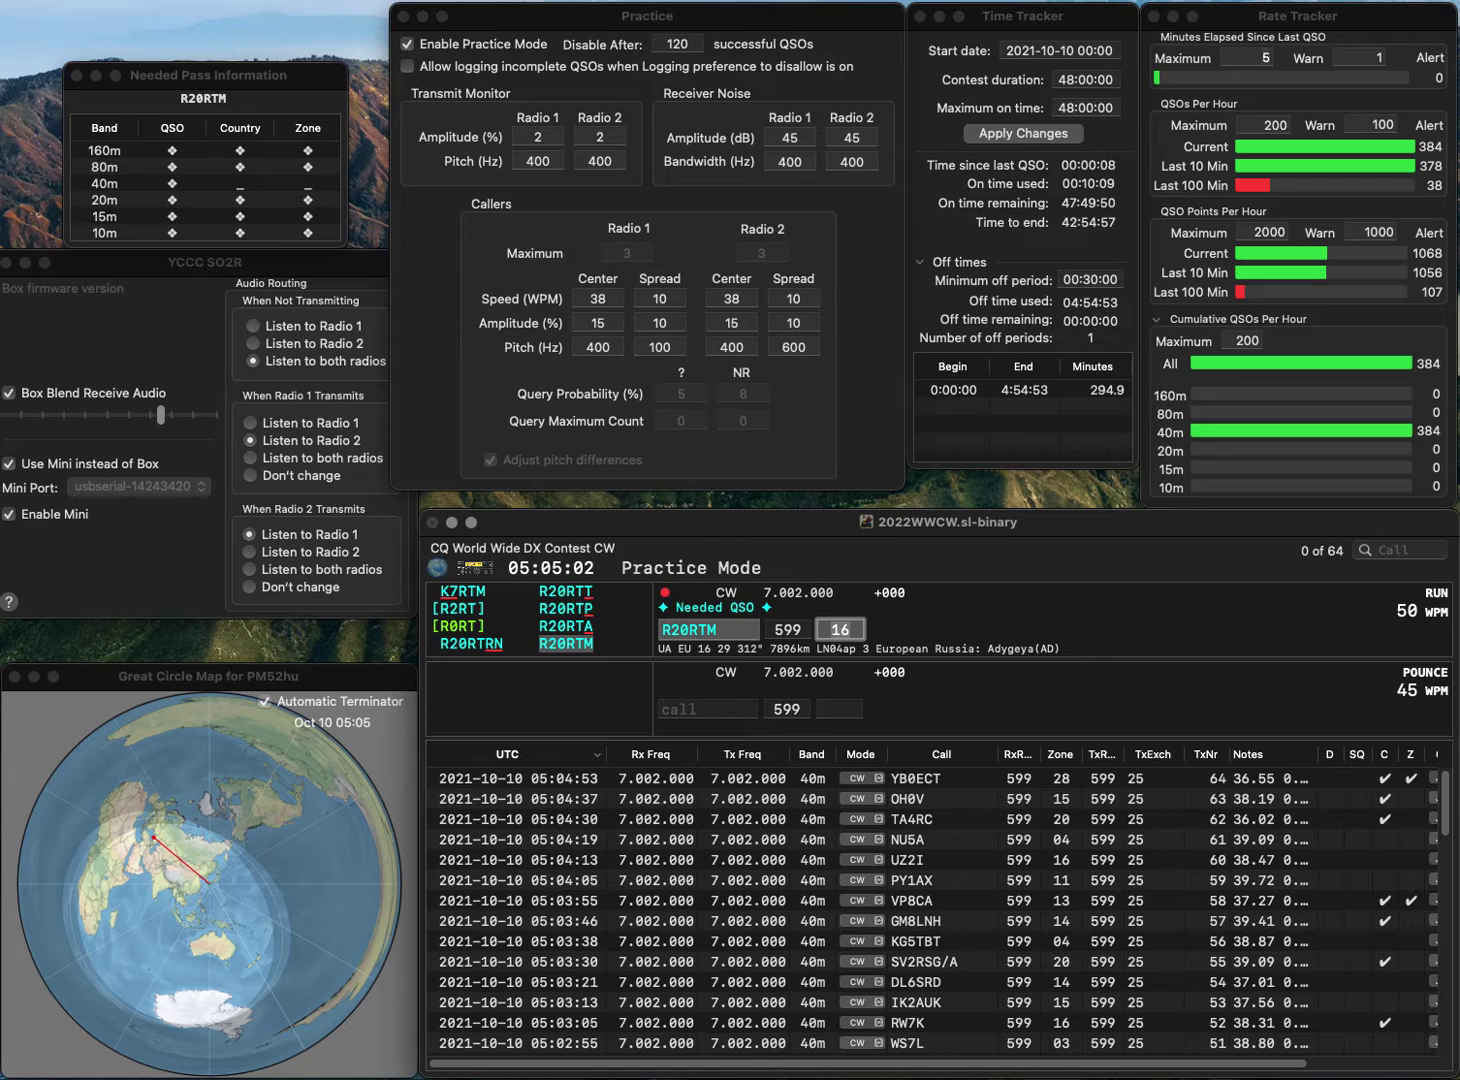
key("Return")
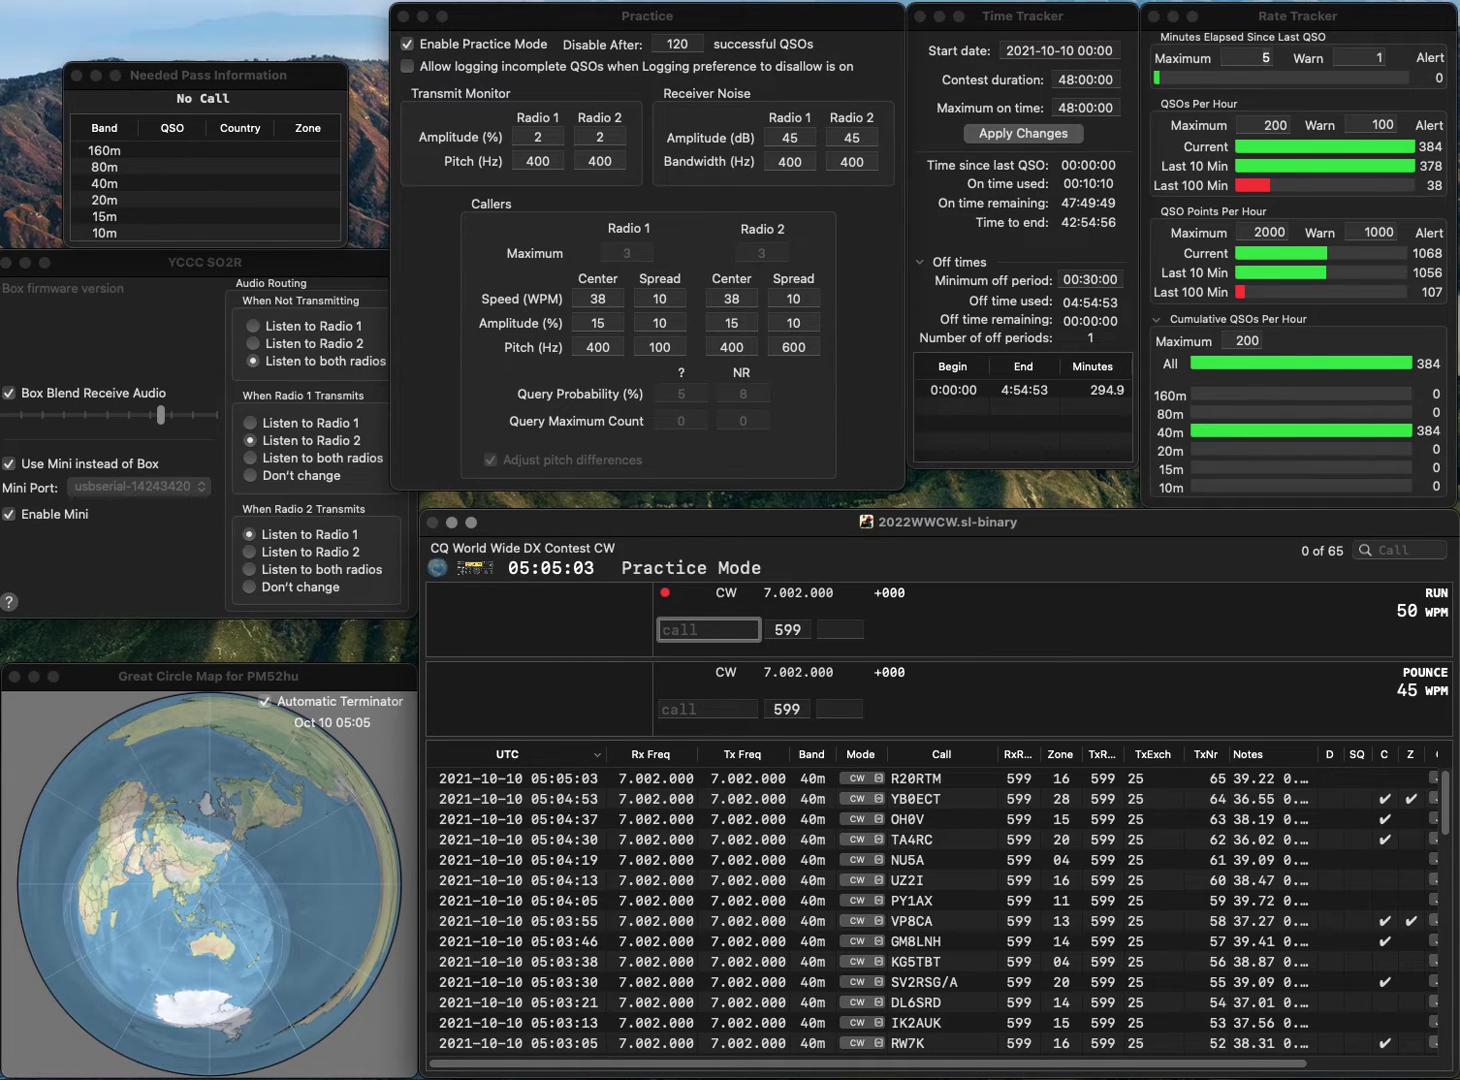
type("R3BV")
key("space")
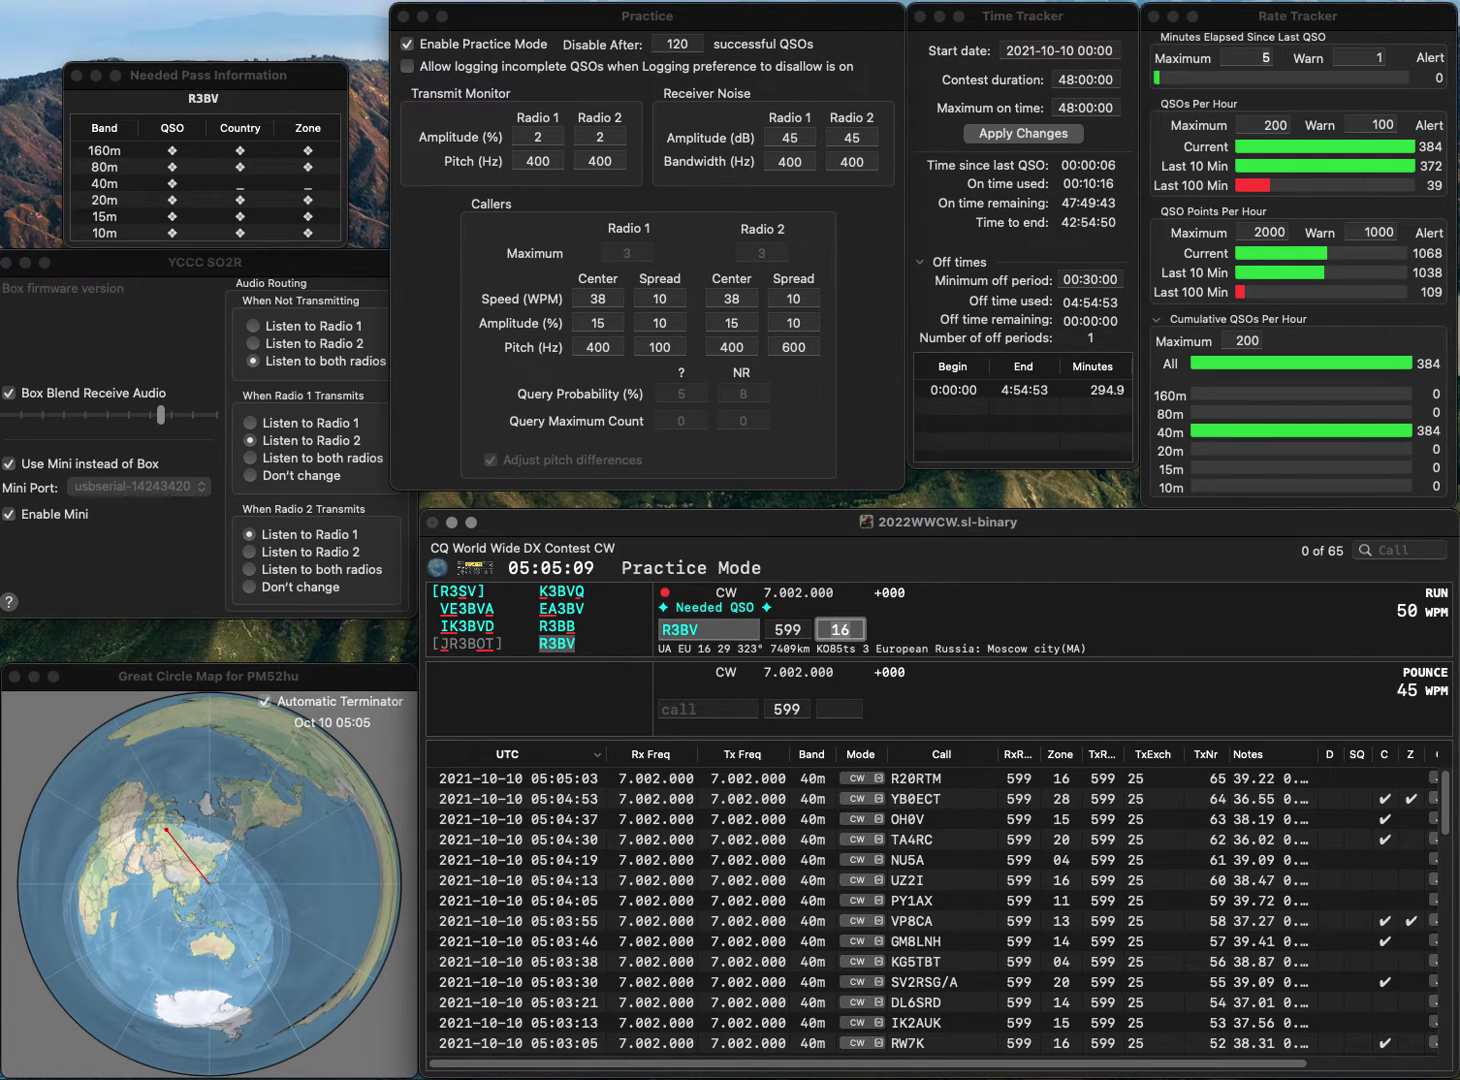
key("Return")
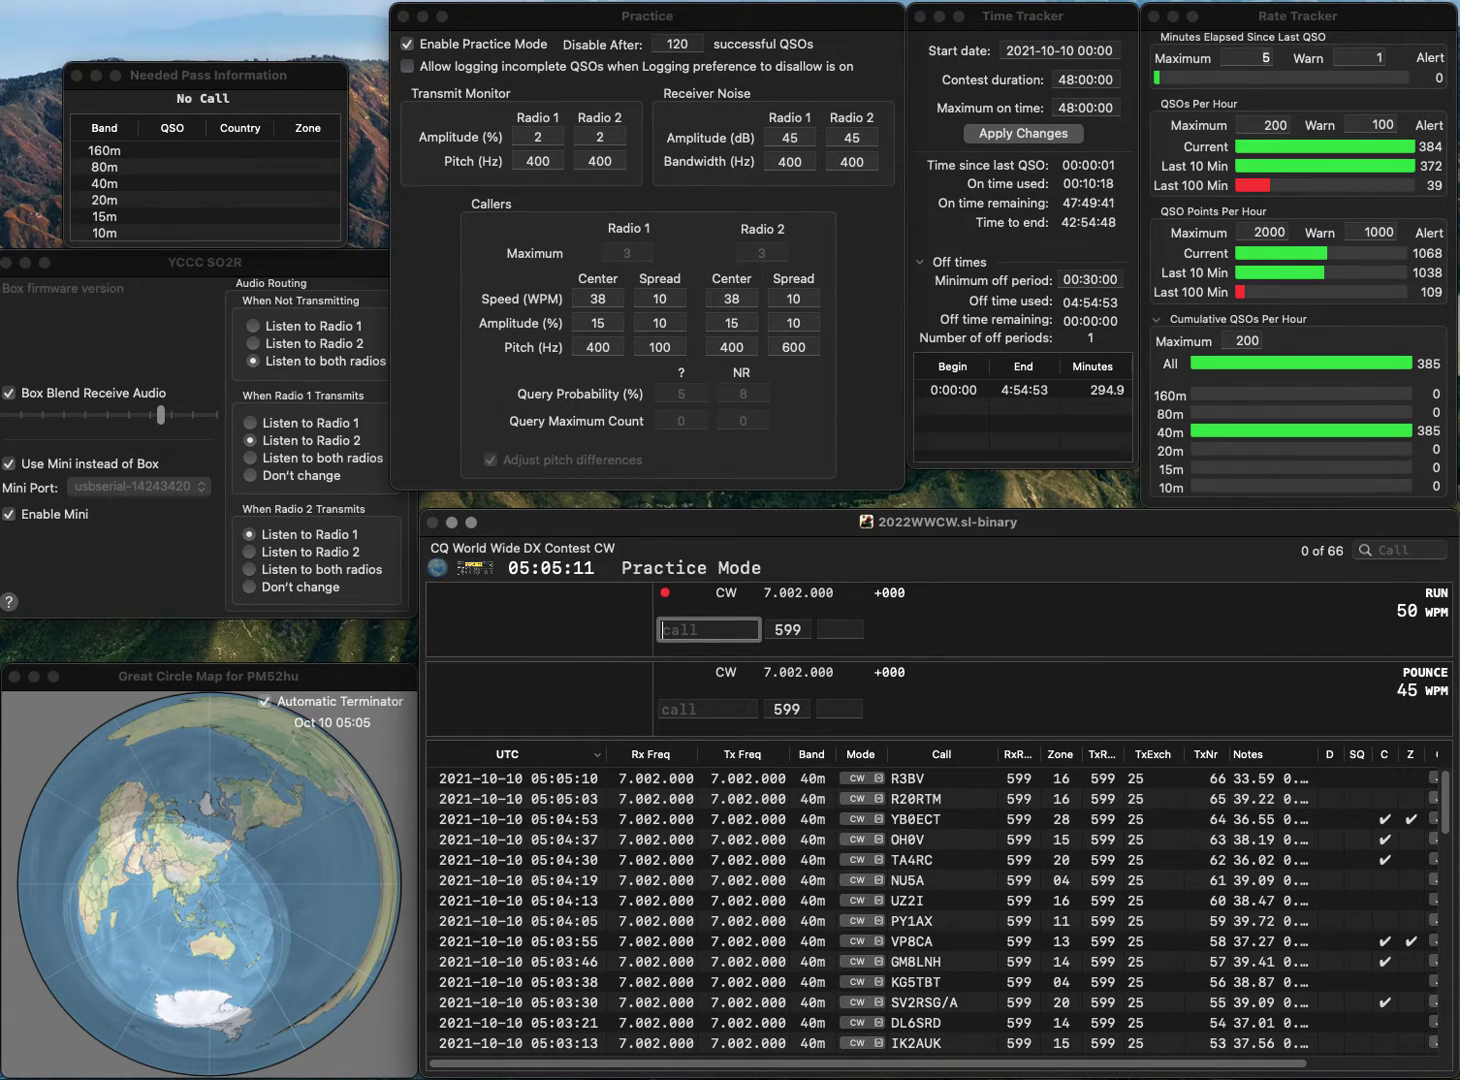
Enter DV4CAR on the run radio, correct the call to DV4ZAR, and log the contact in zone 27 with report 599.
type("DV4CAR")
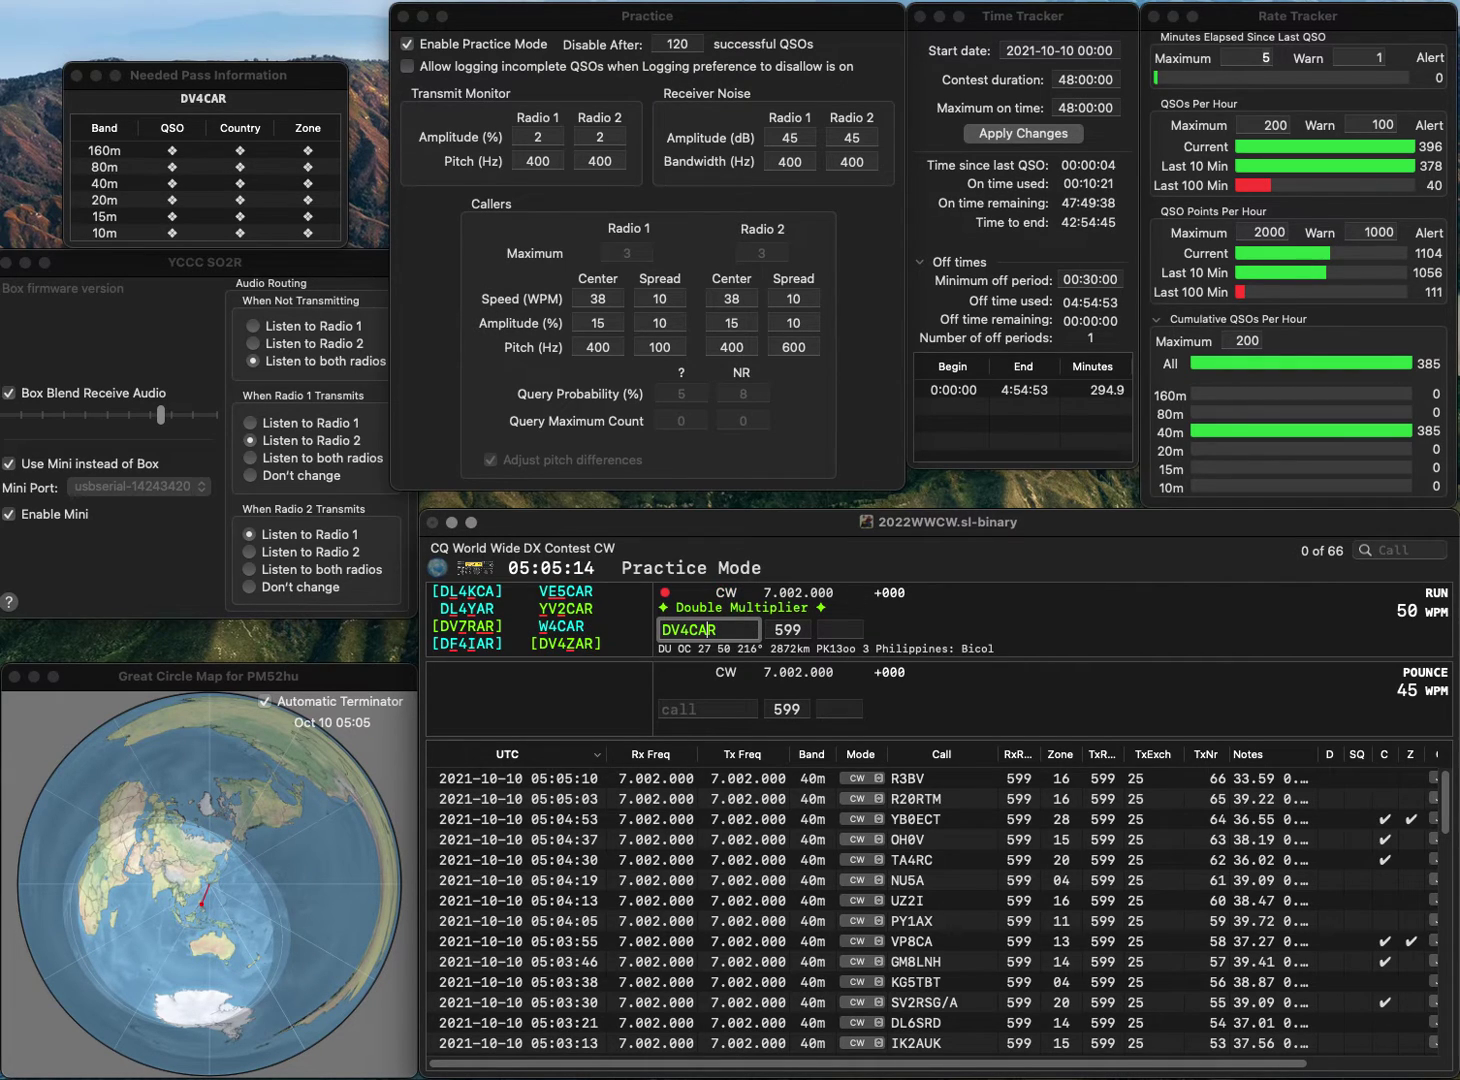
key("Left")
key("BackSpace")
type("Z")
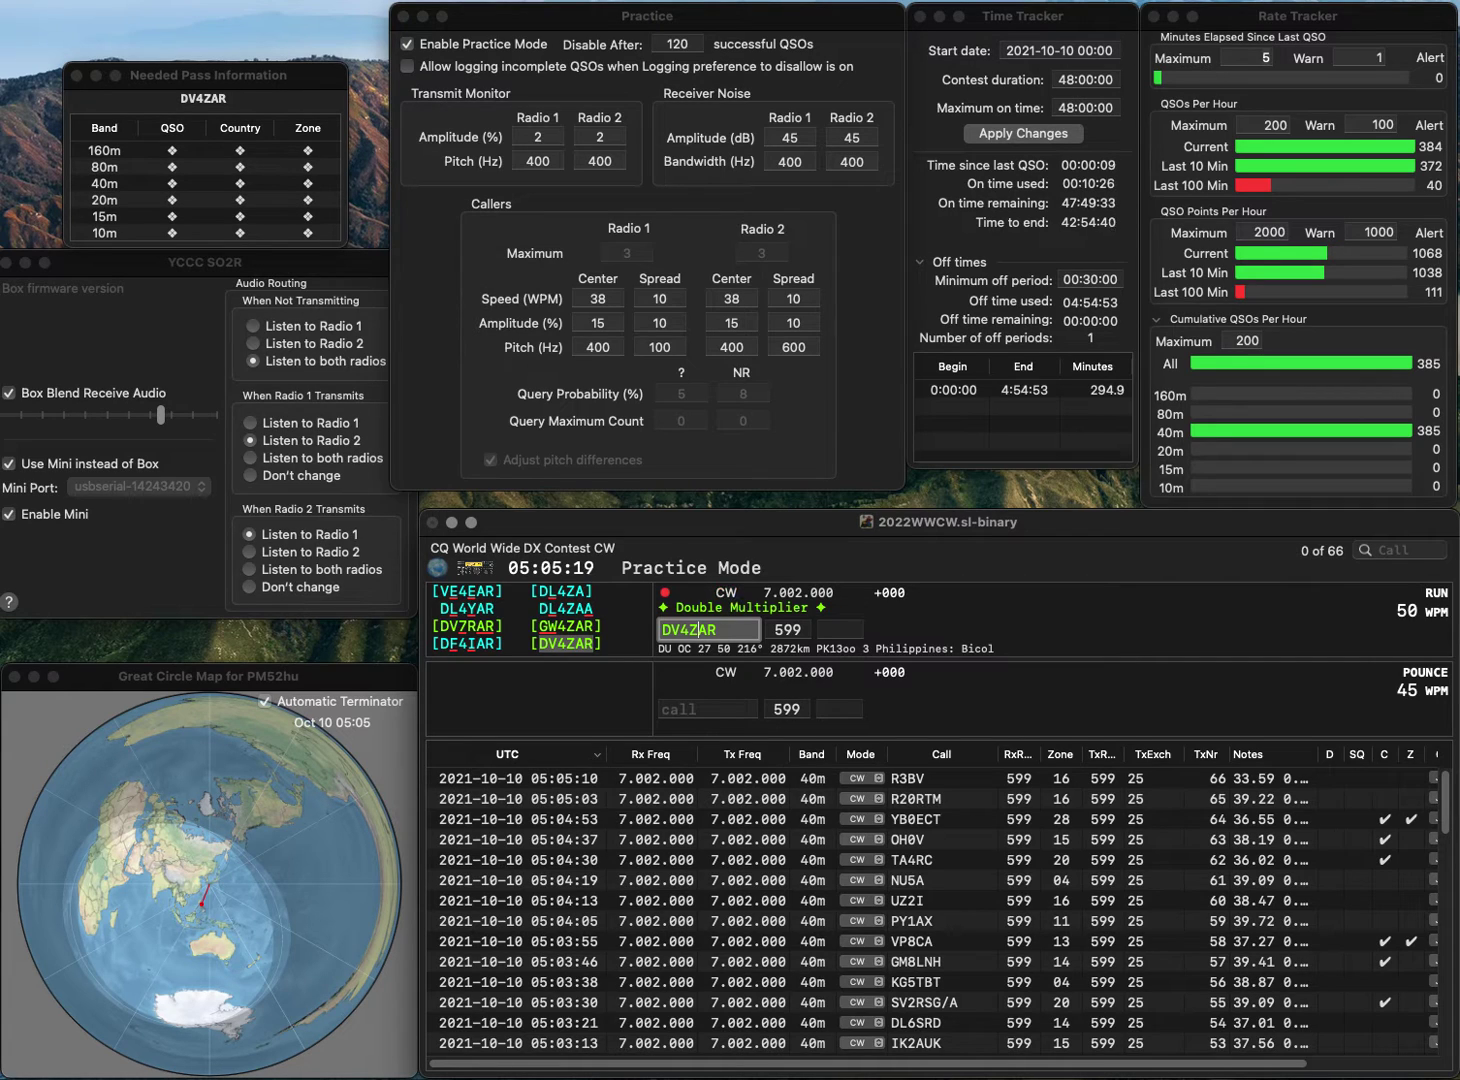
key("space")
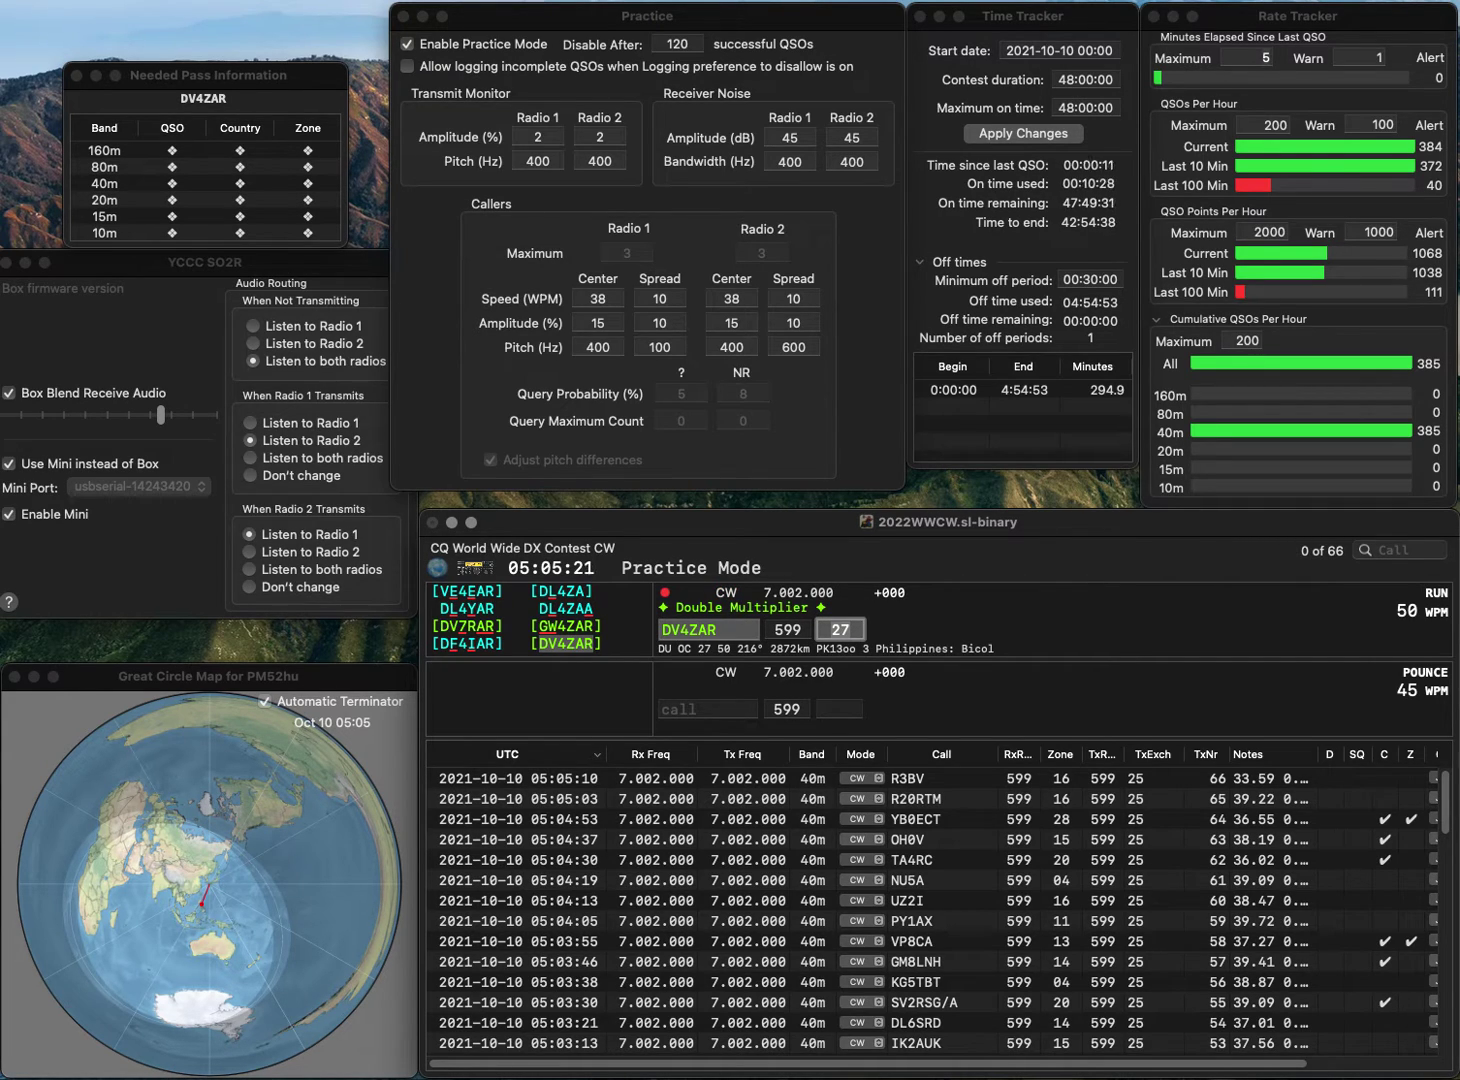
key("Return")
type("GM")
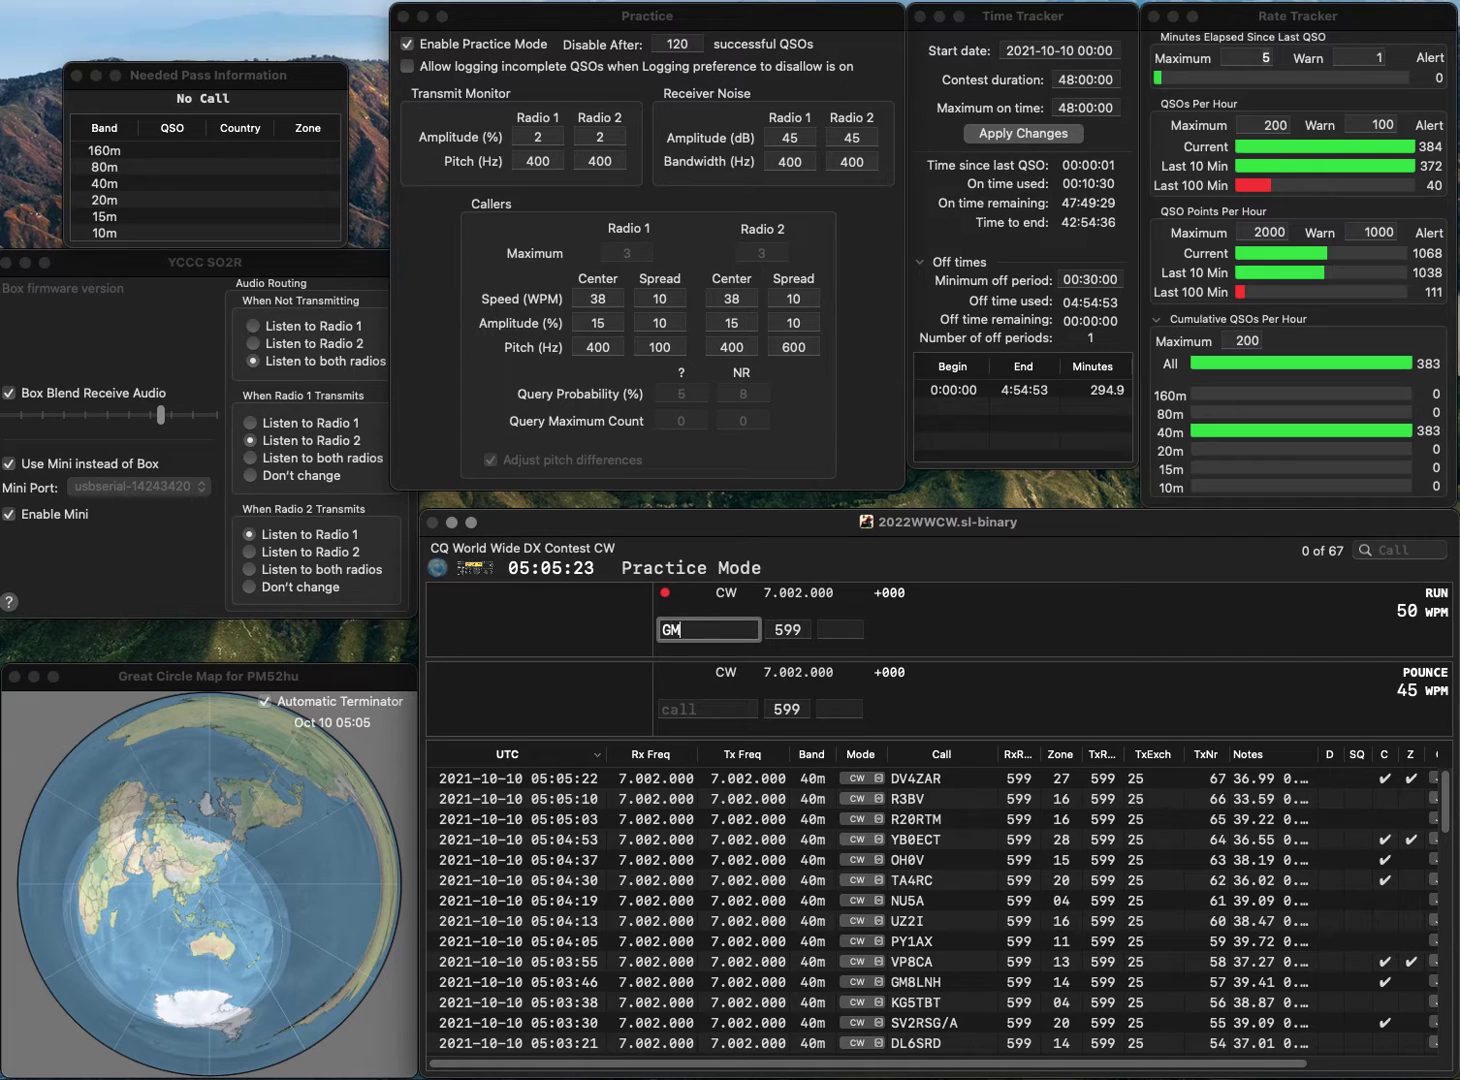
type("O")
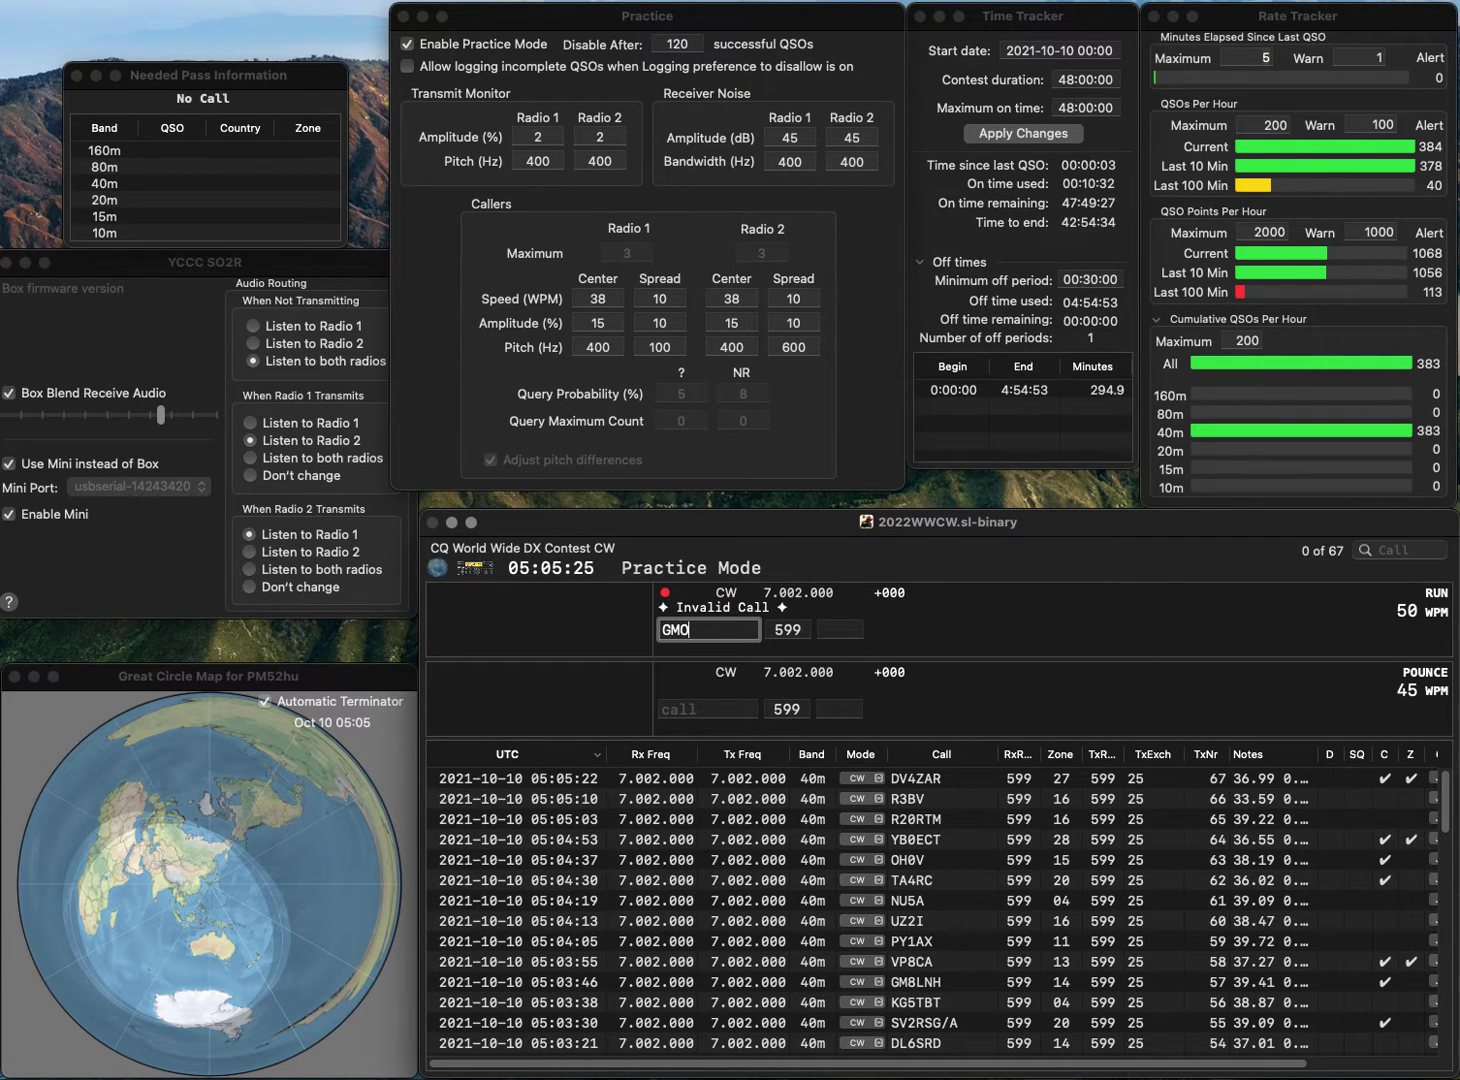
type("7WC")
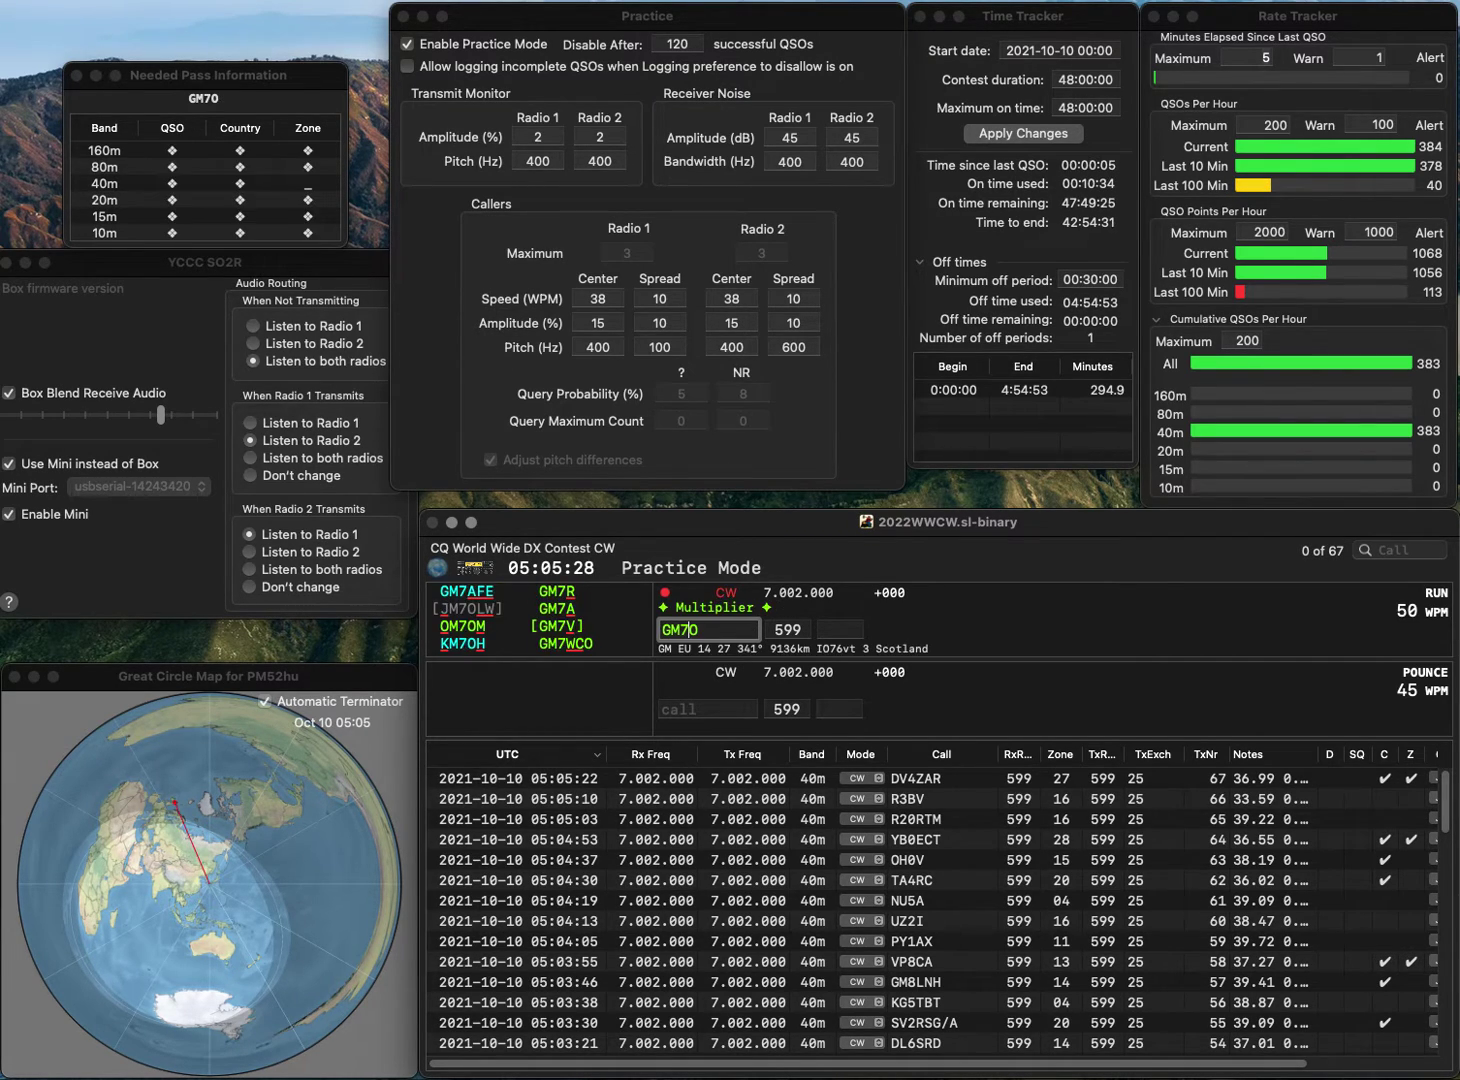
key("Tab")
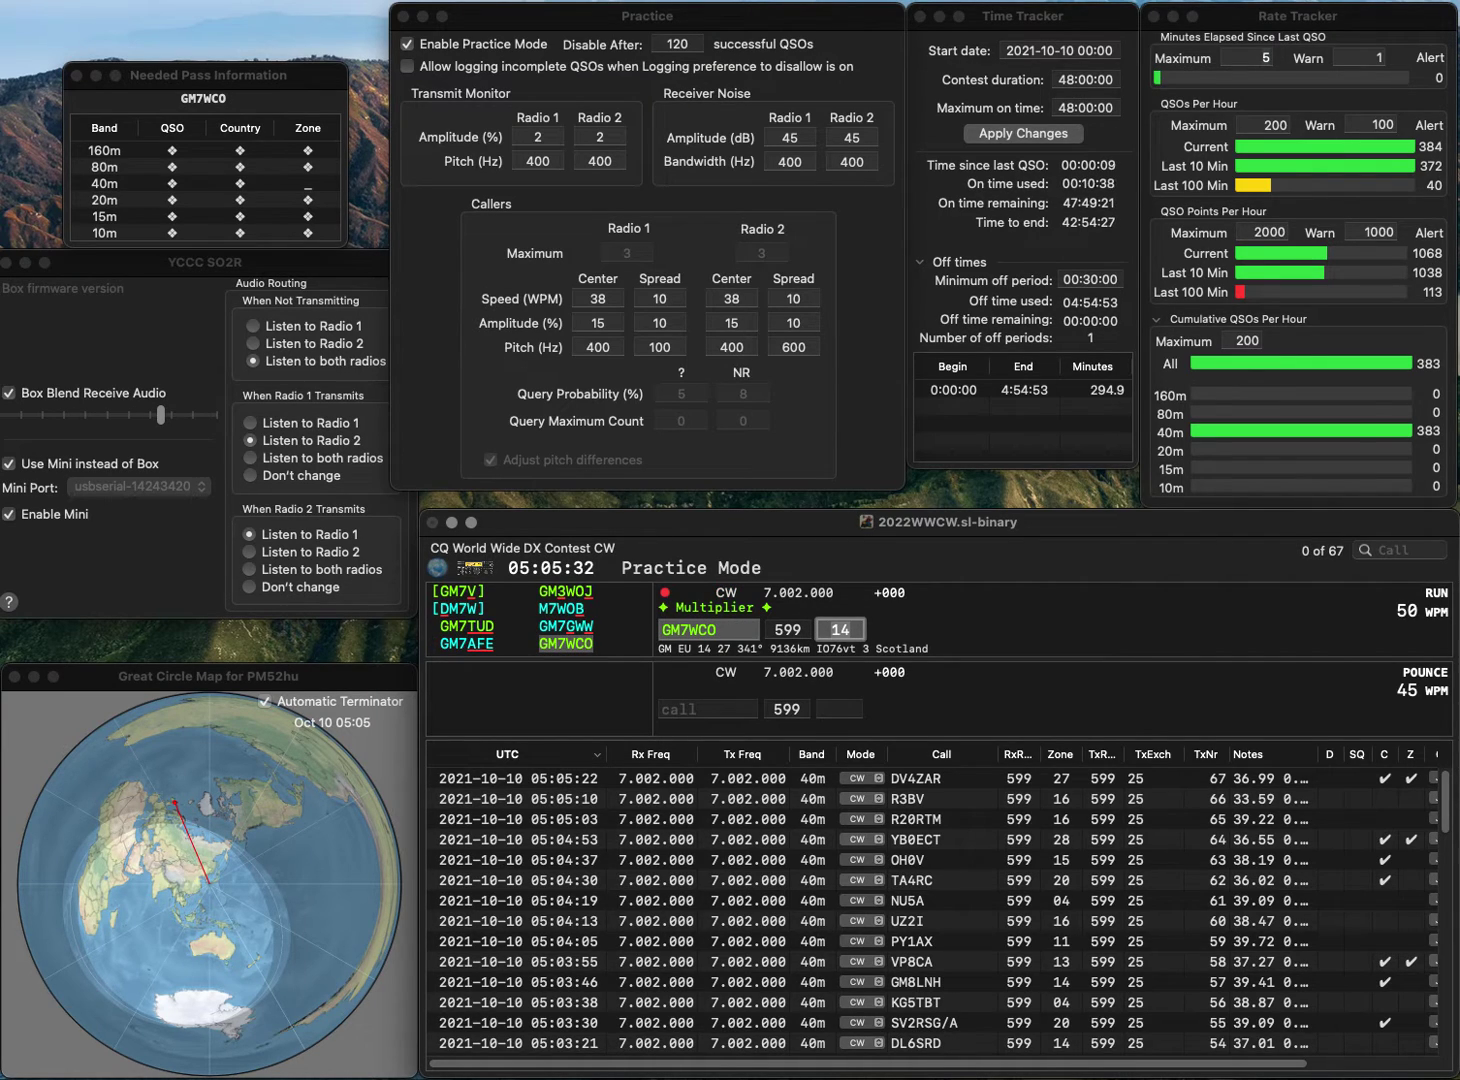
key("Return")
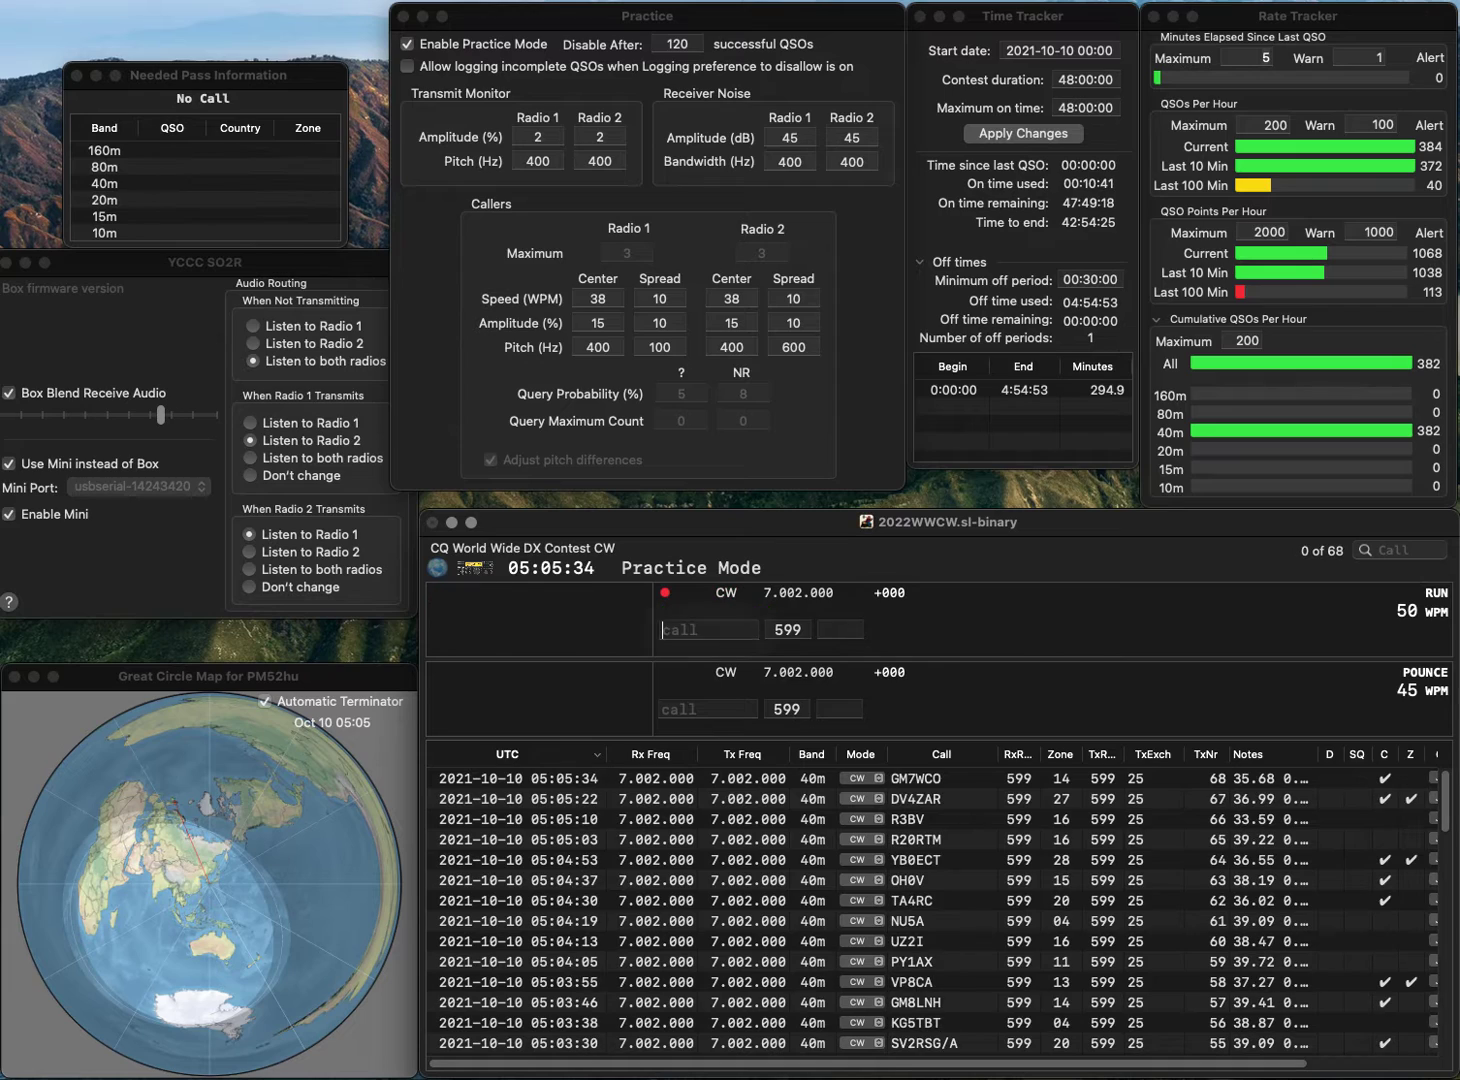
type("JA9LJS")
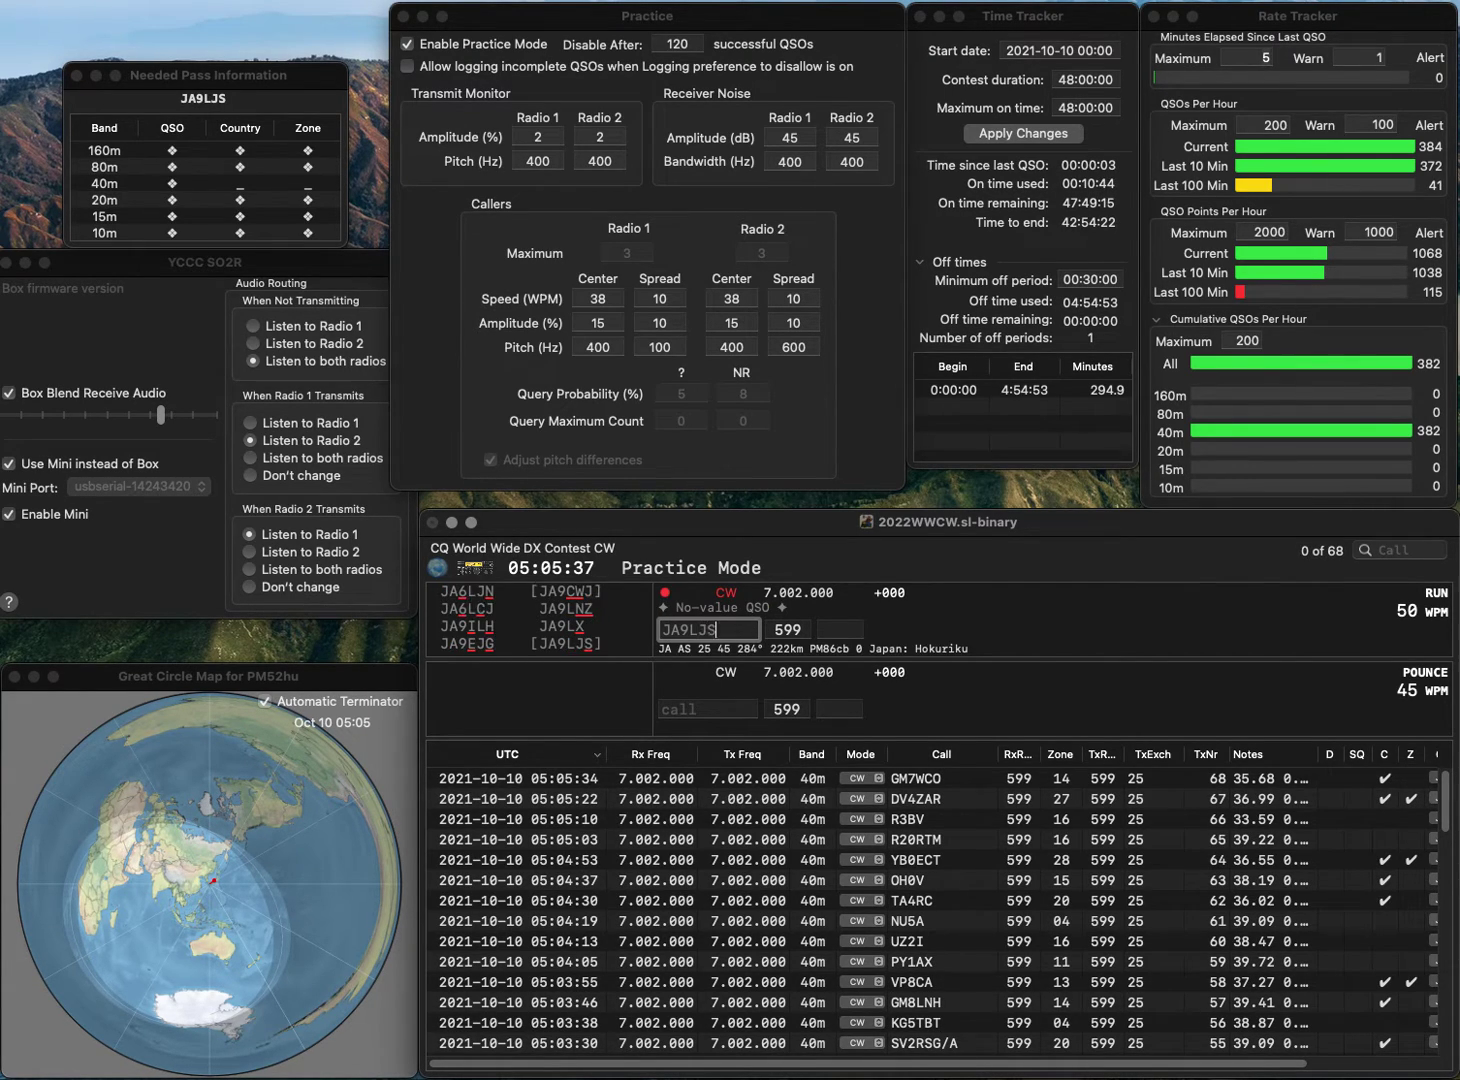
key("Return")
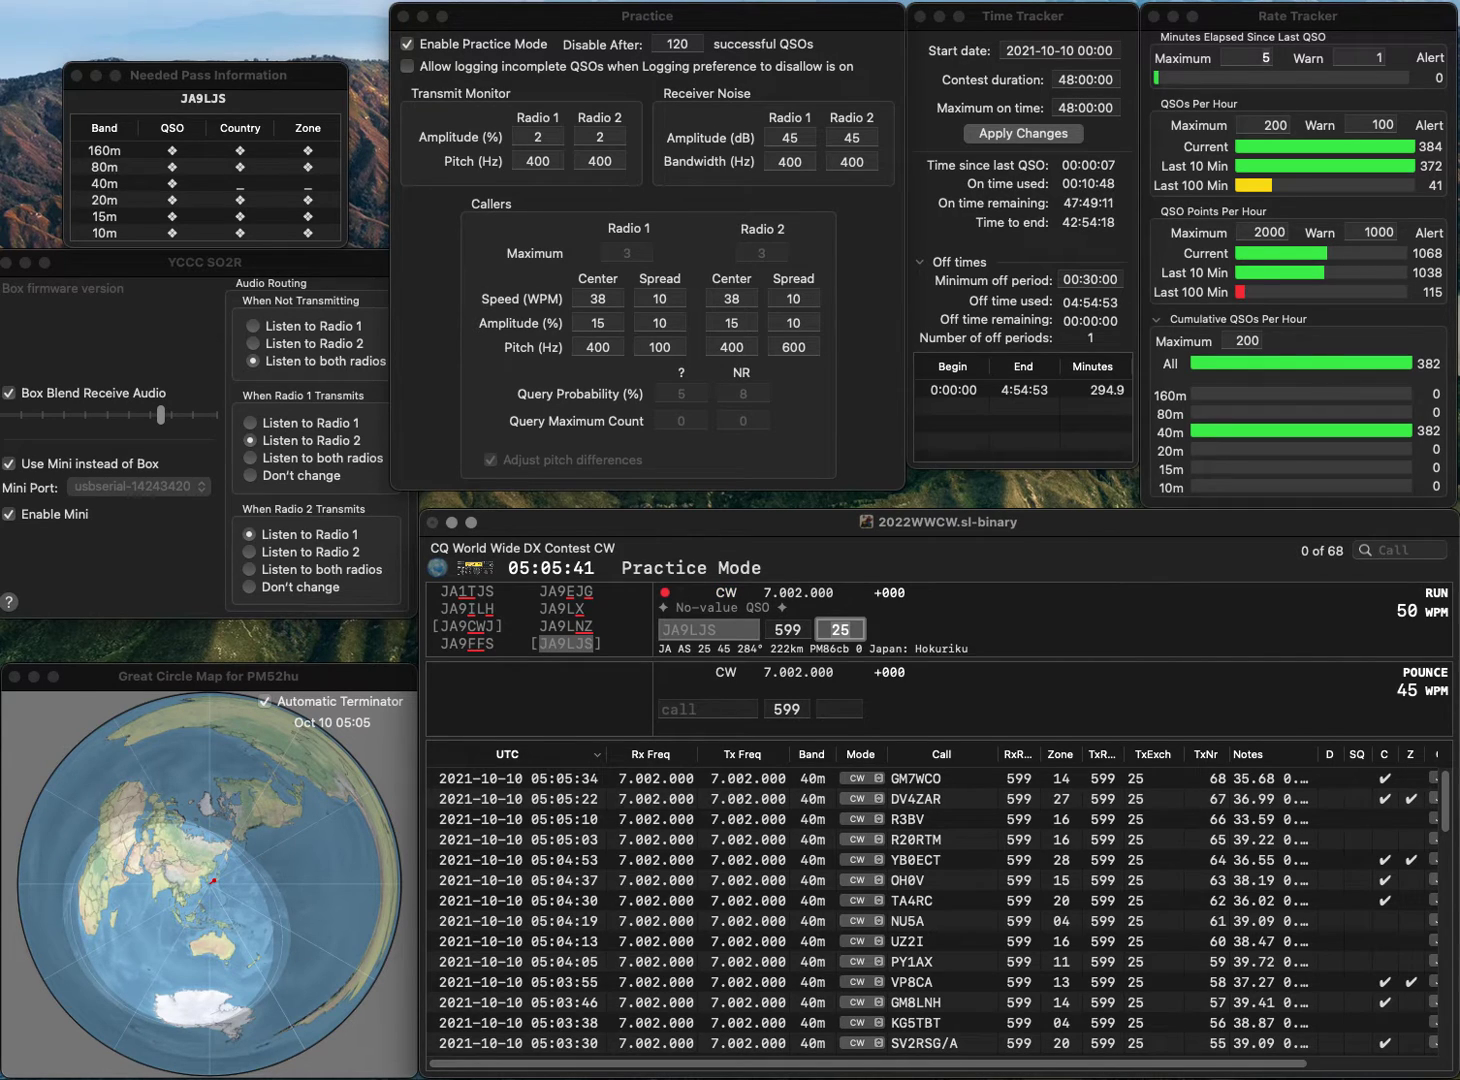
key("Return")
type("KQ")
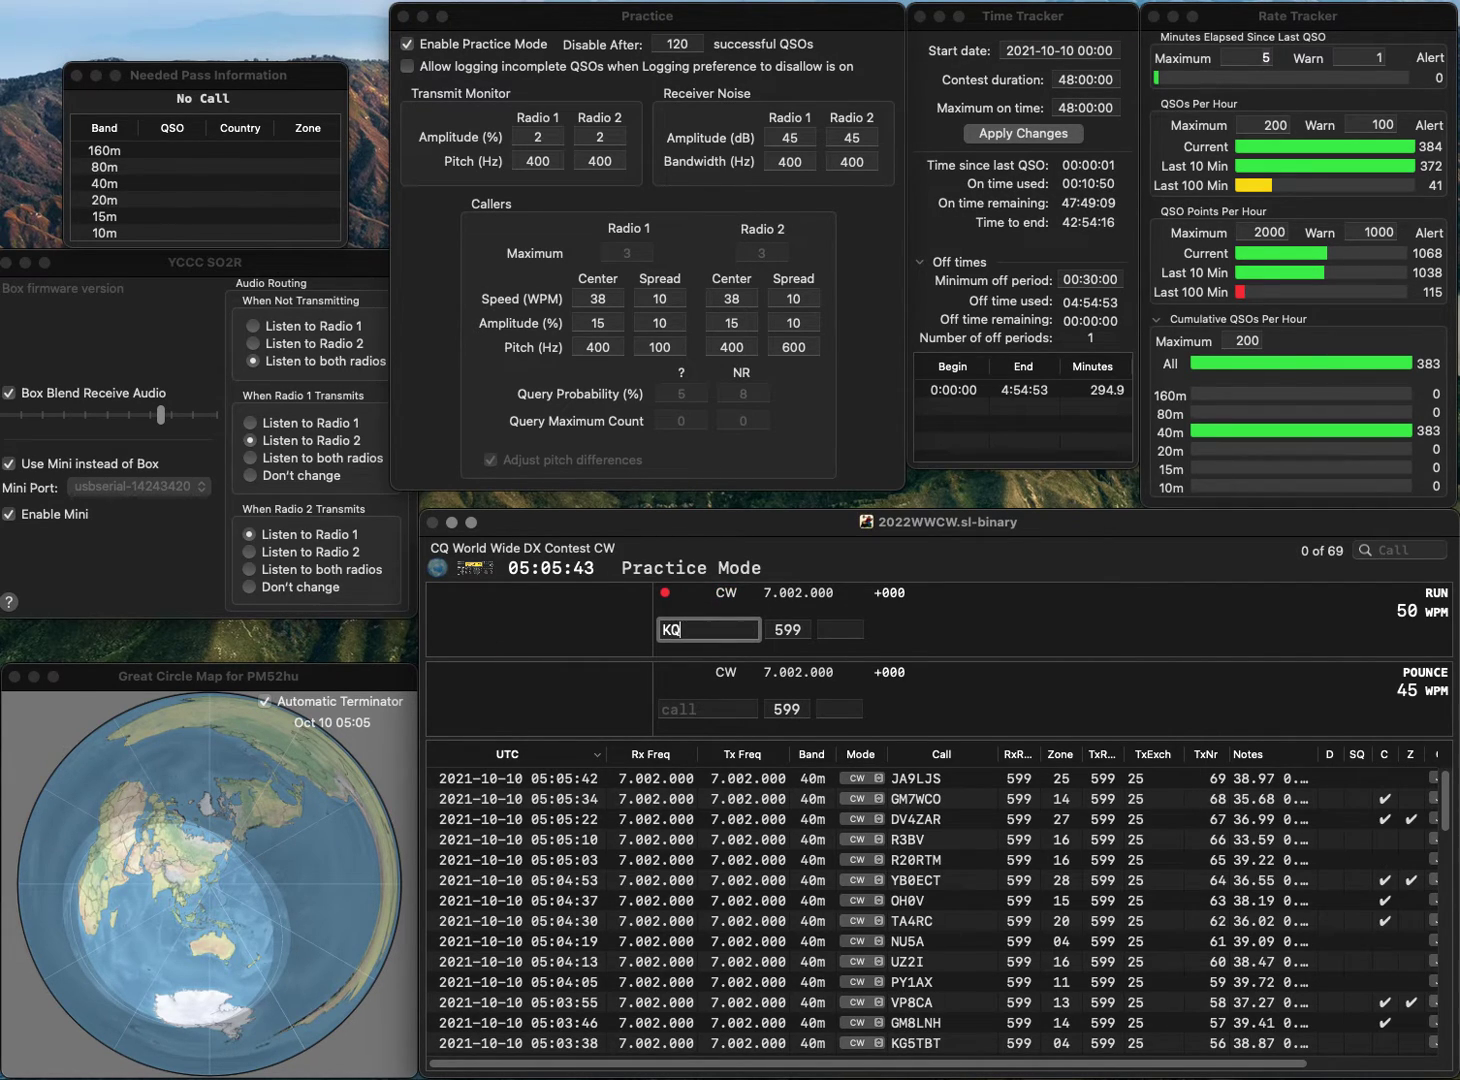
type("7TJ")
key("Tab")
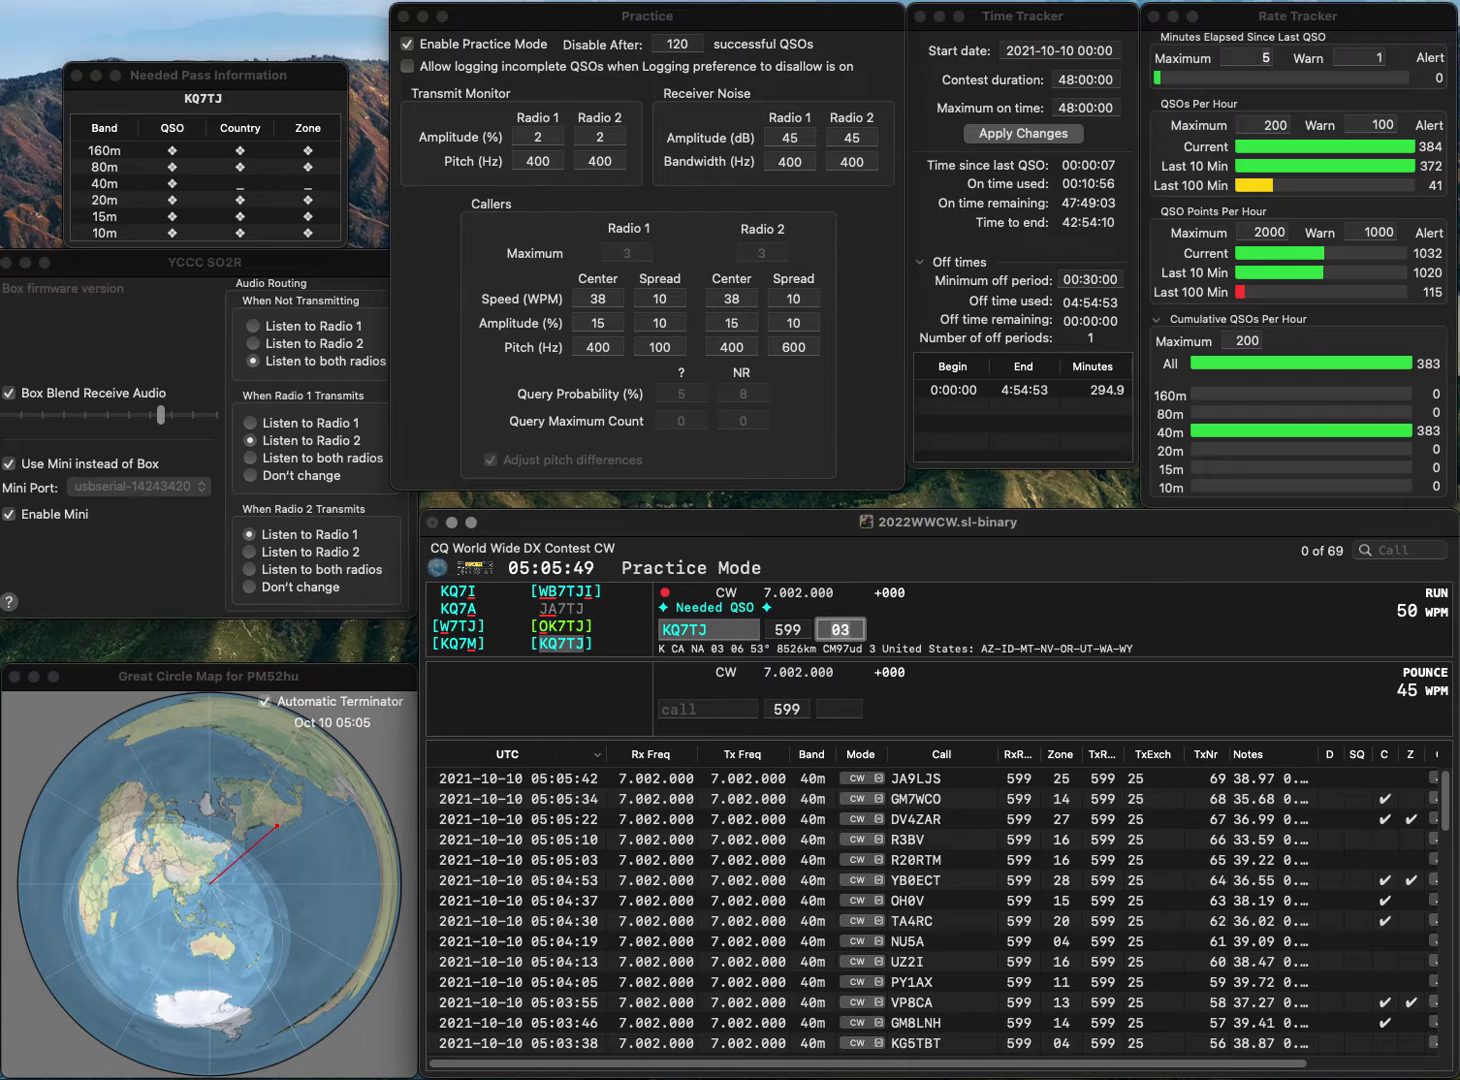
key("Return")
type("ON4AYM")
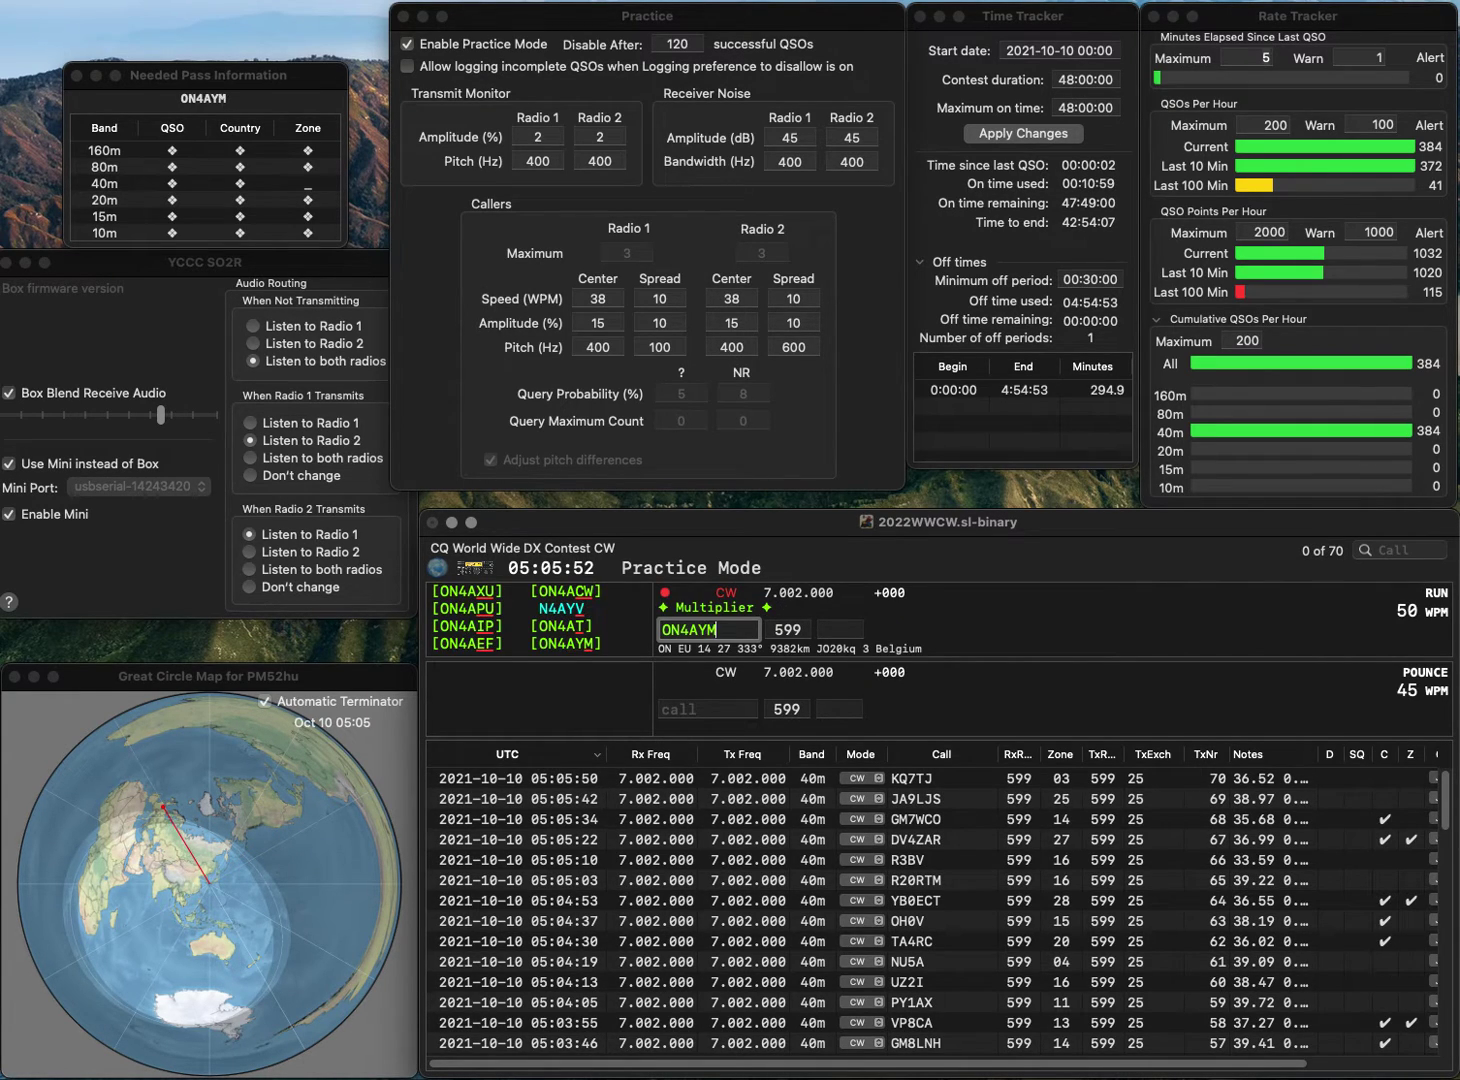
key("Return")
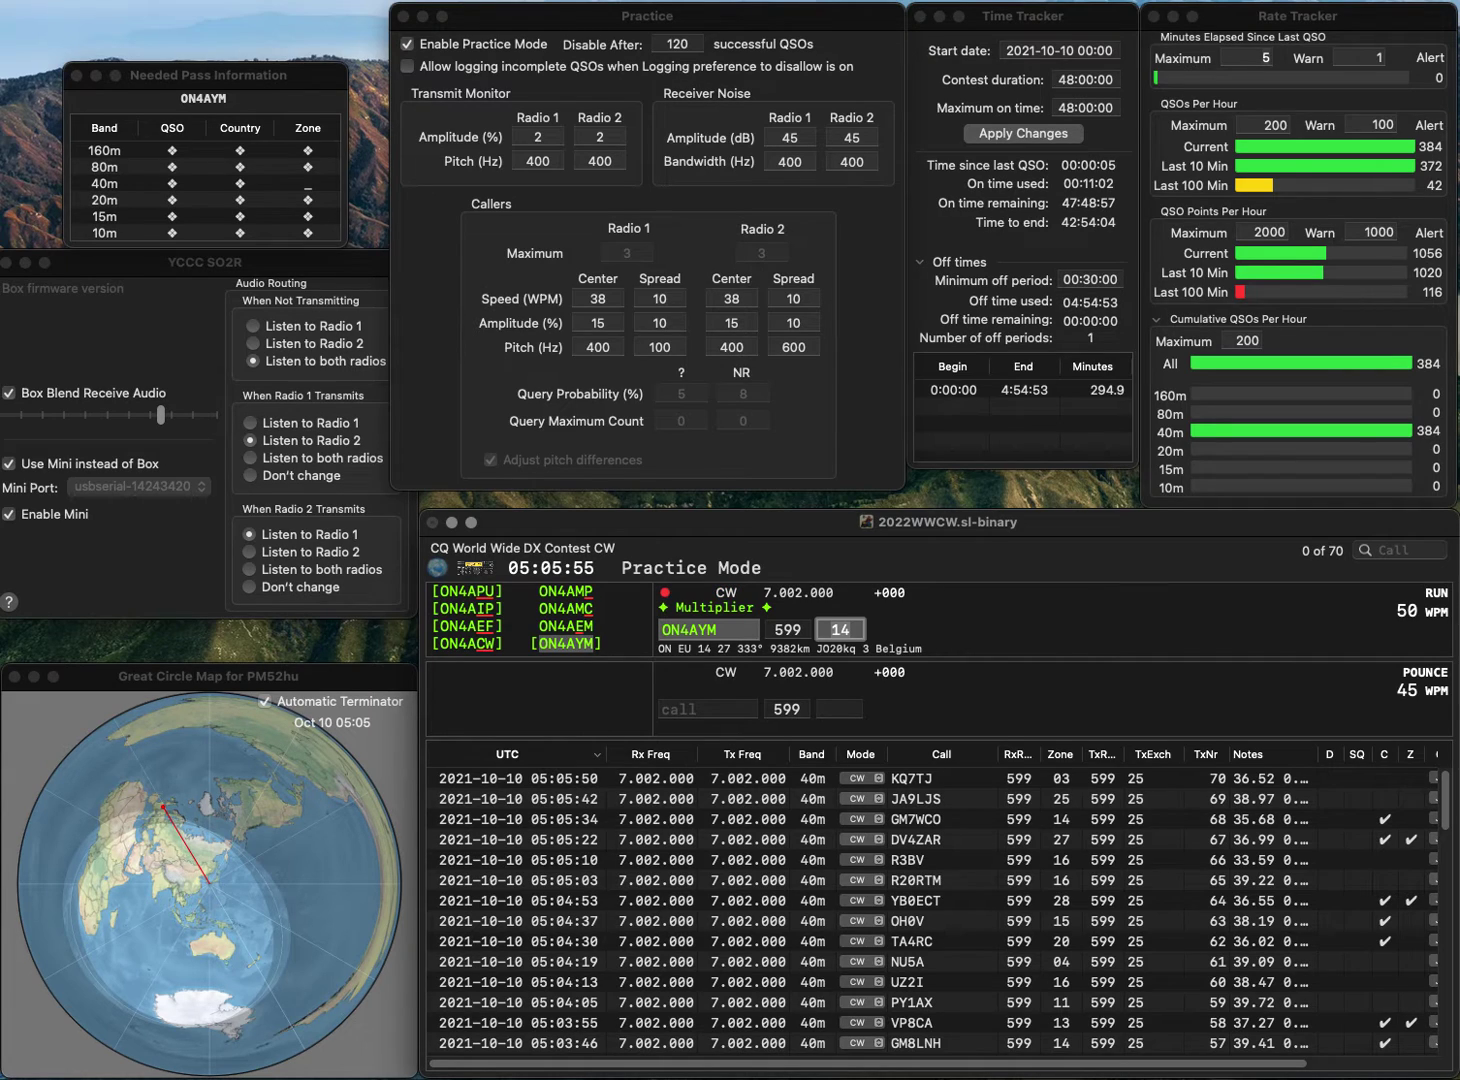
key("Return")
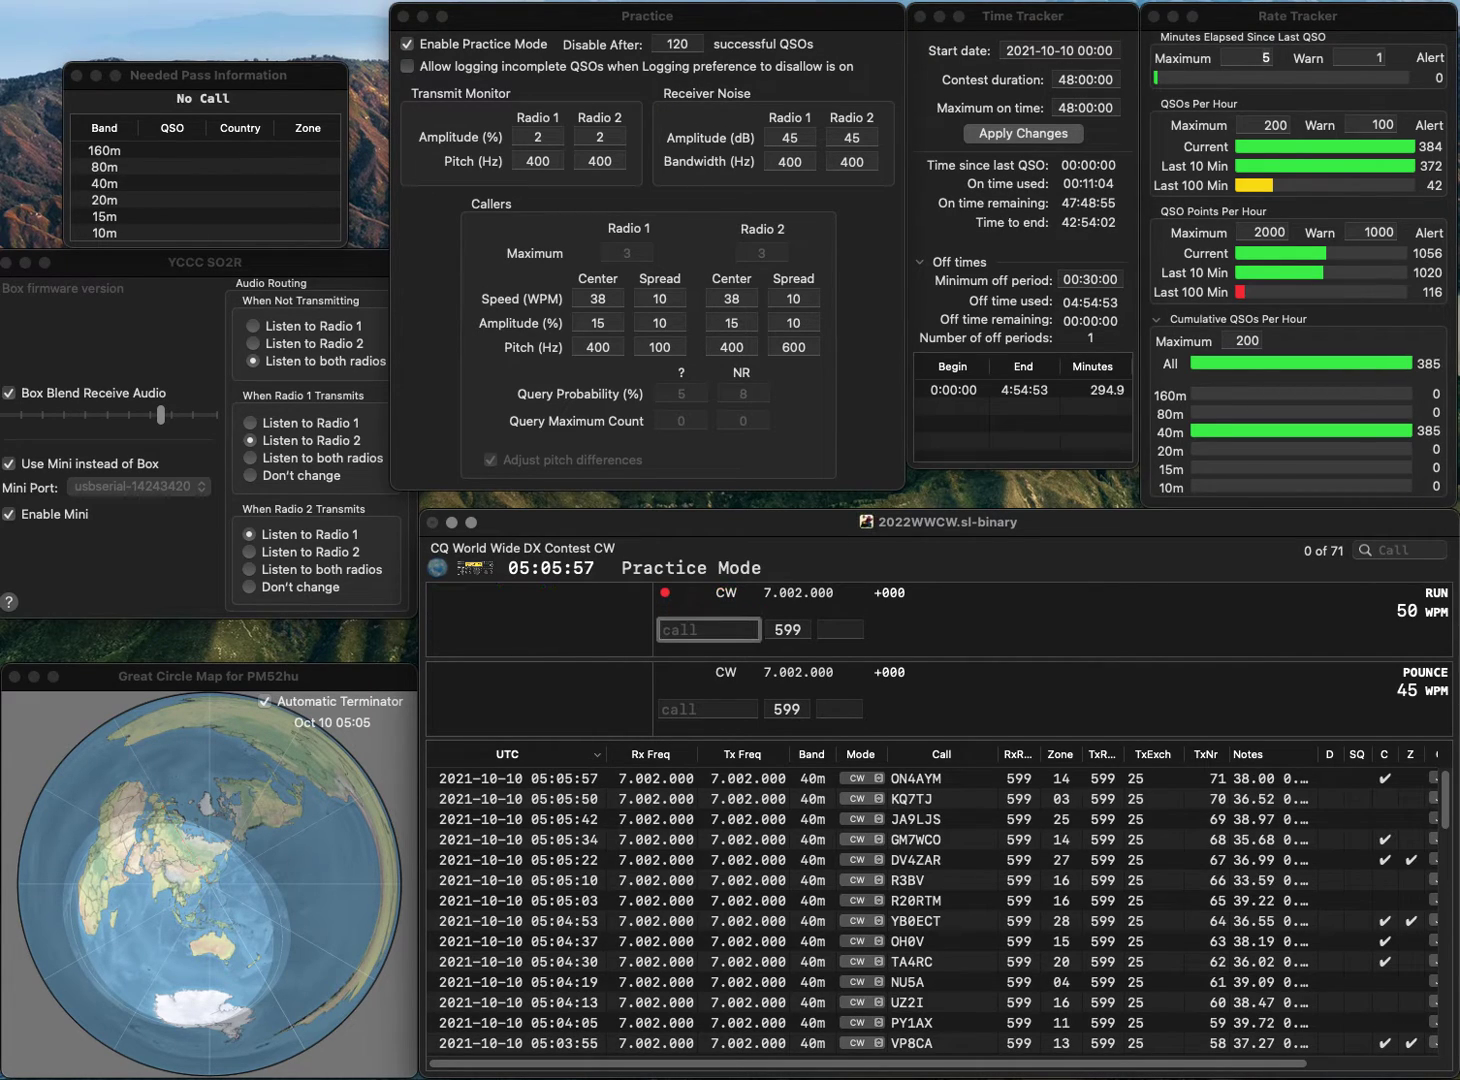
type("VE6FN")
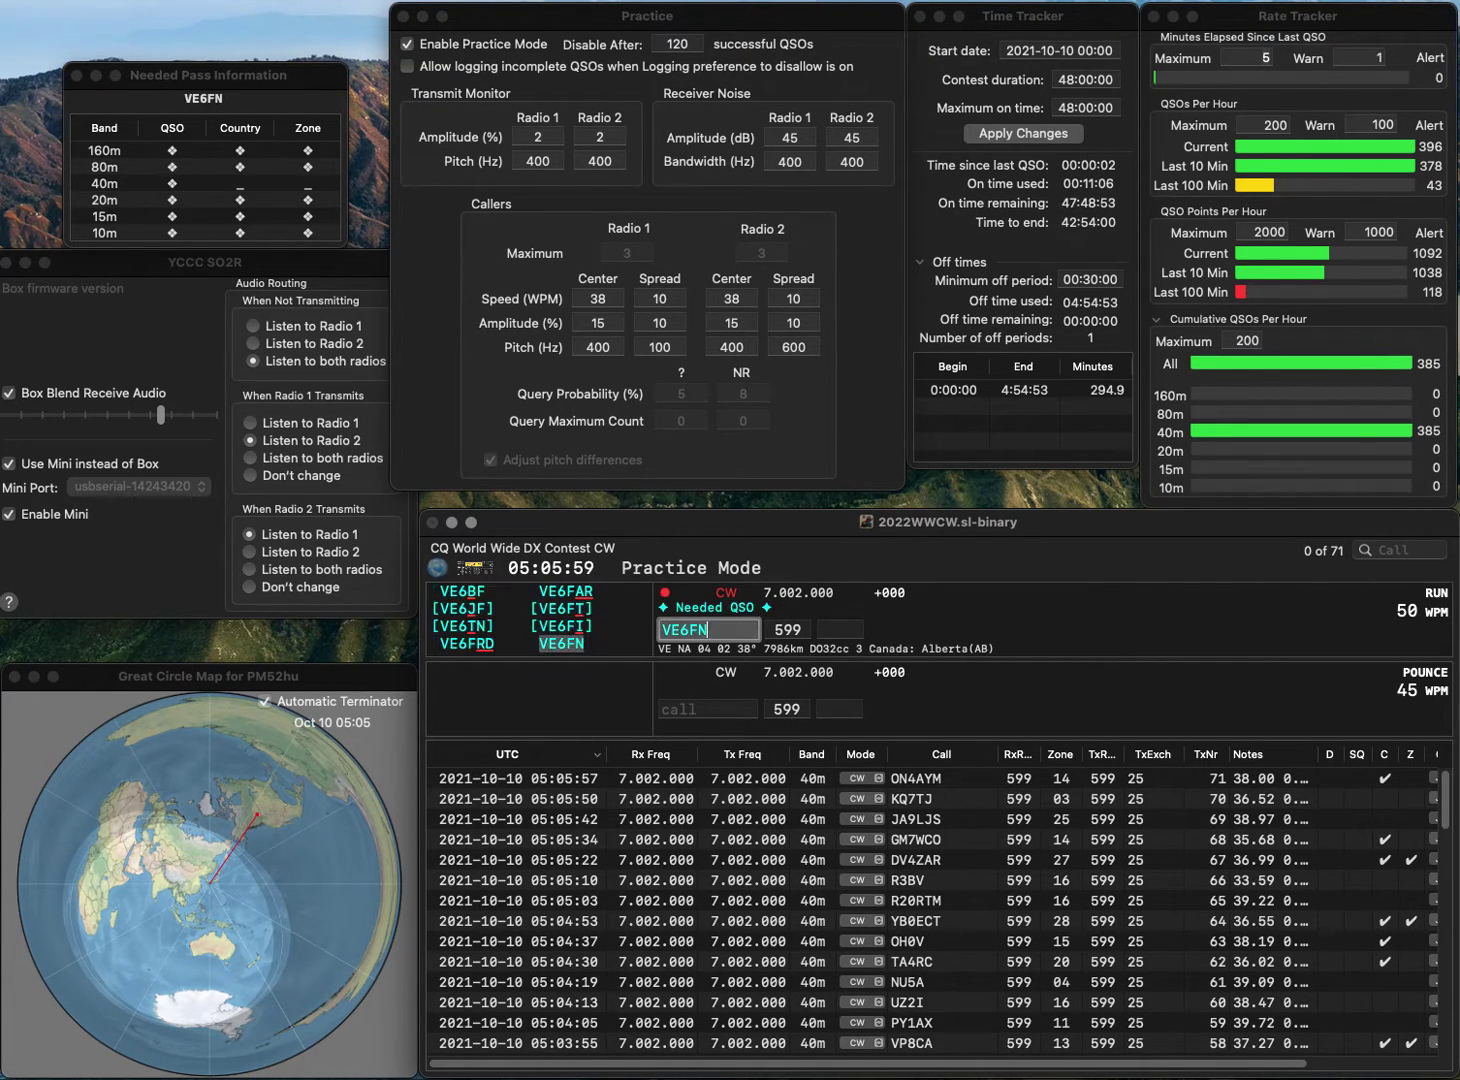
key("space")
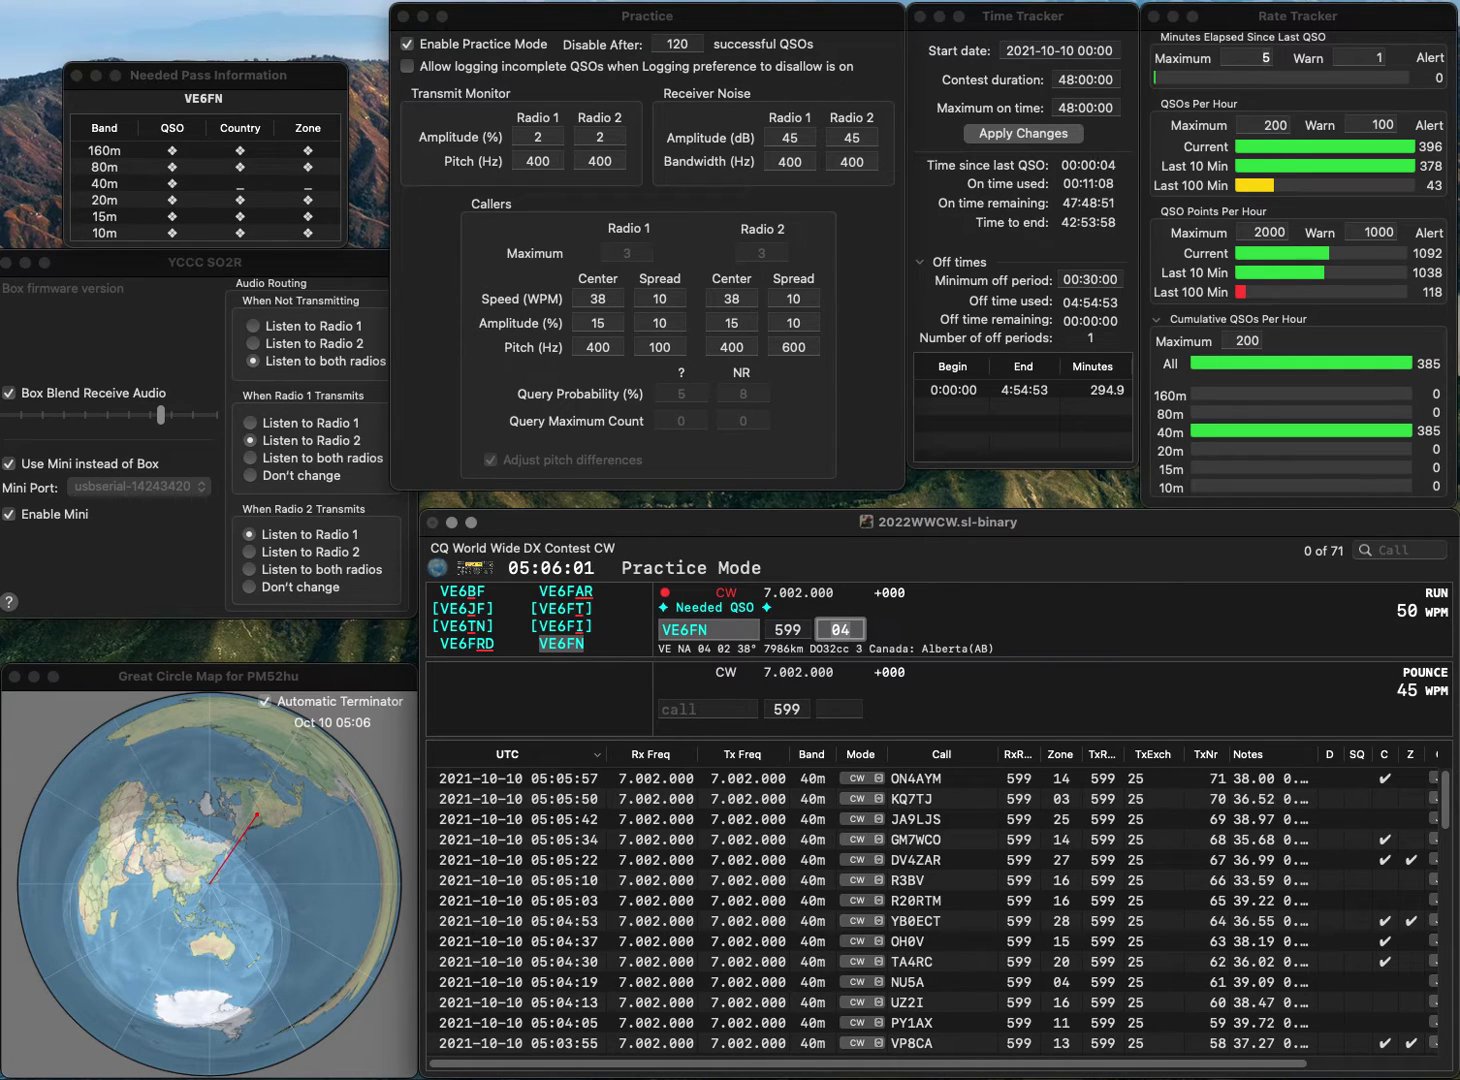
key("Return")
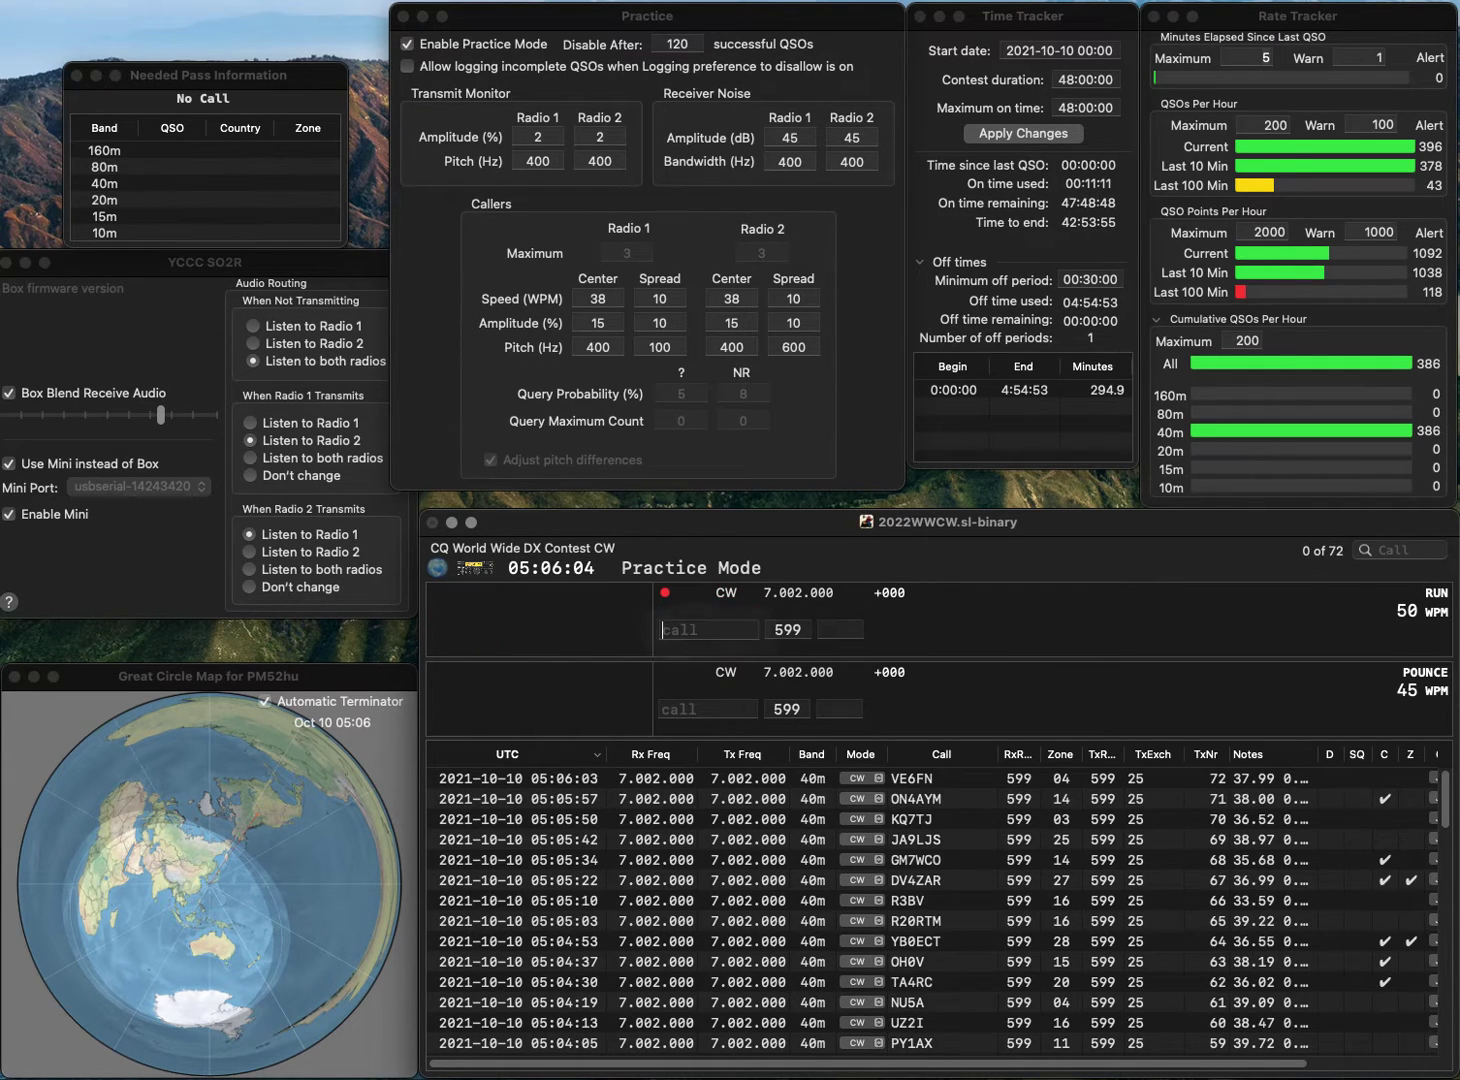
Log run-radio practice contacts with OH2EO in zone 15 and KD7F in zone 03, both with report 599.
type("OH2EO")
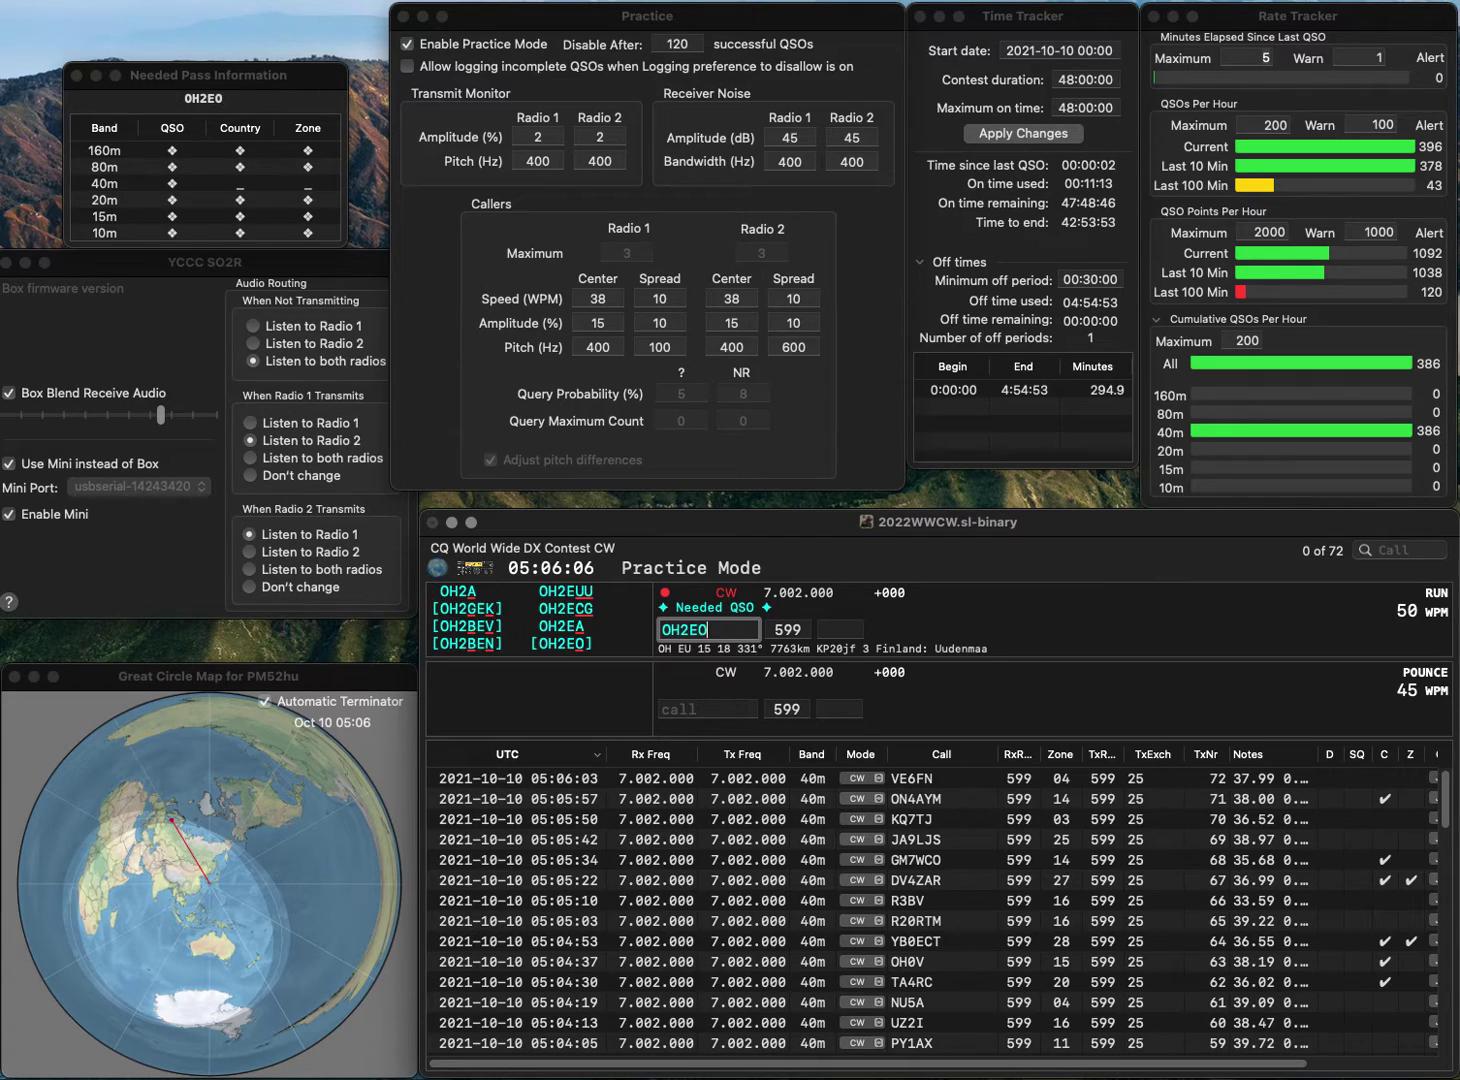
key("Return")
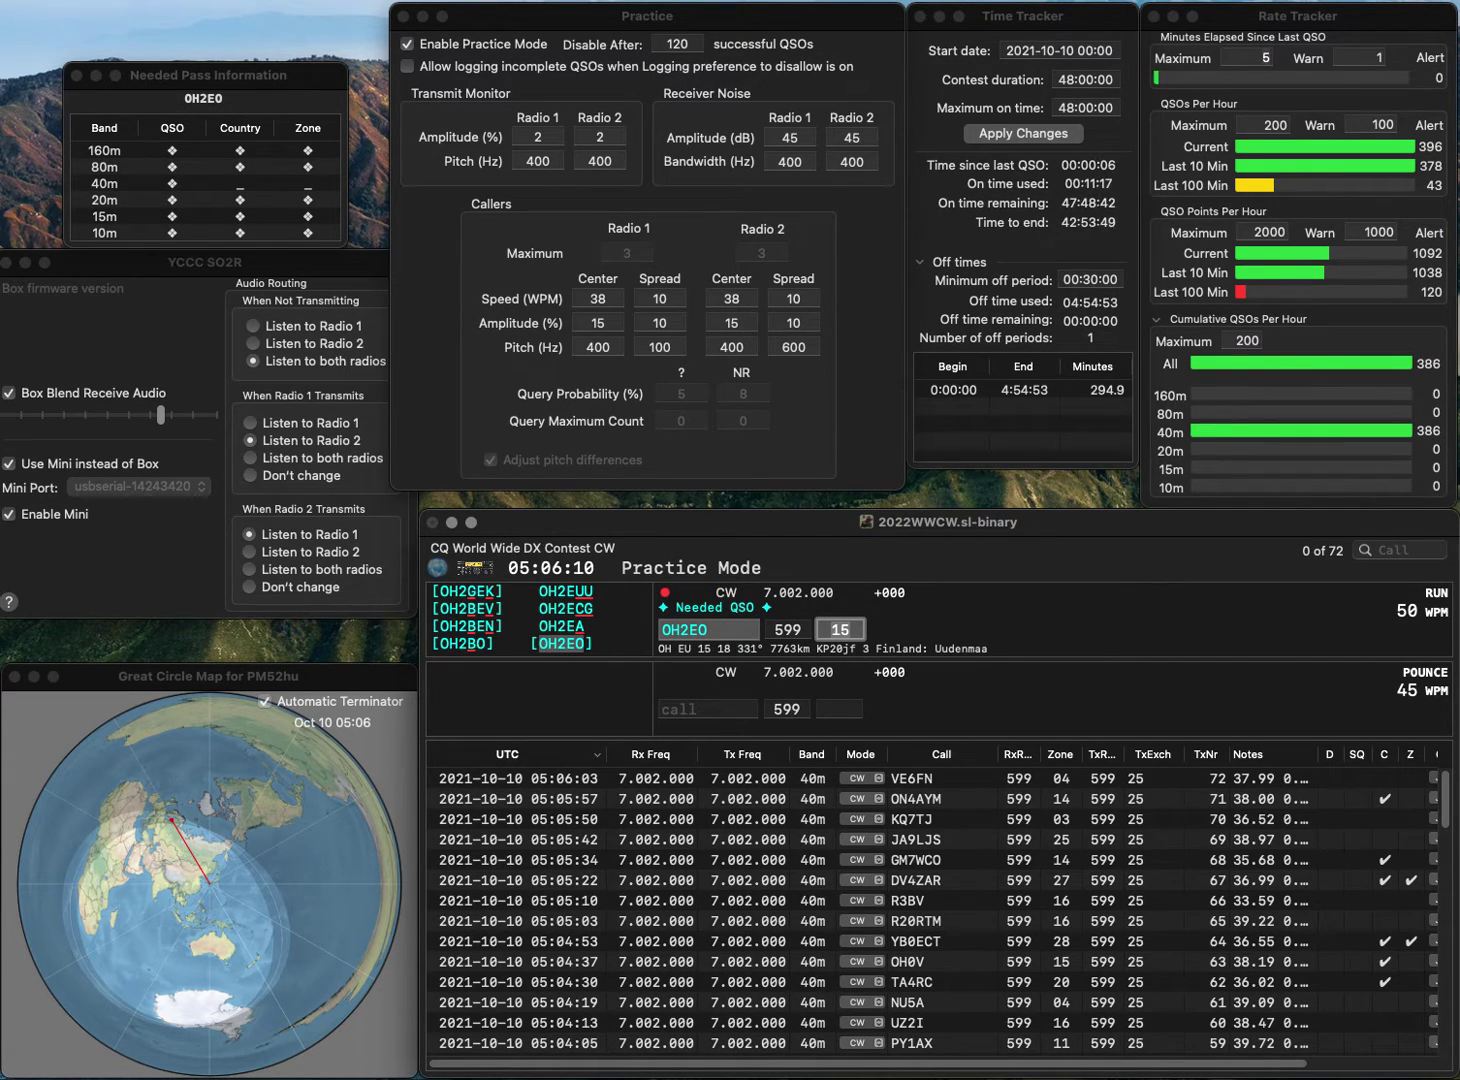
key("Return")
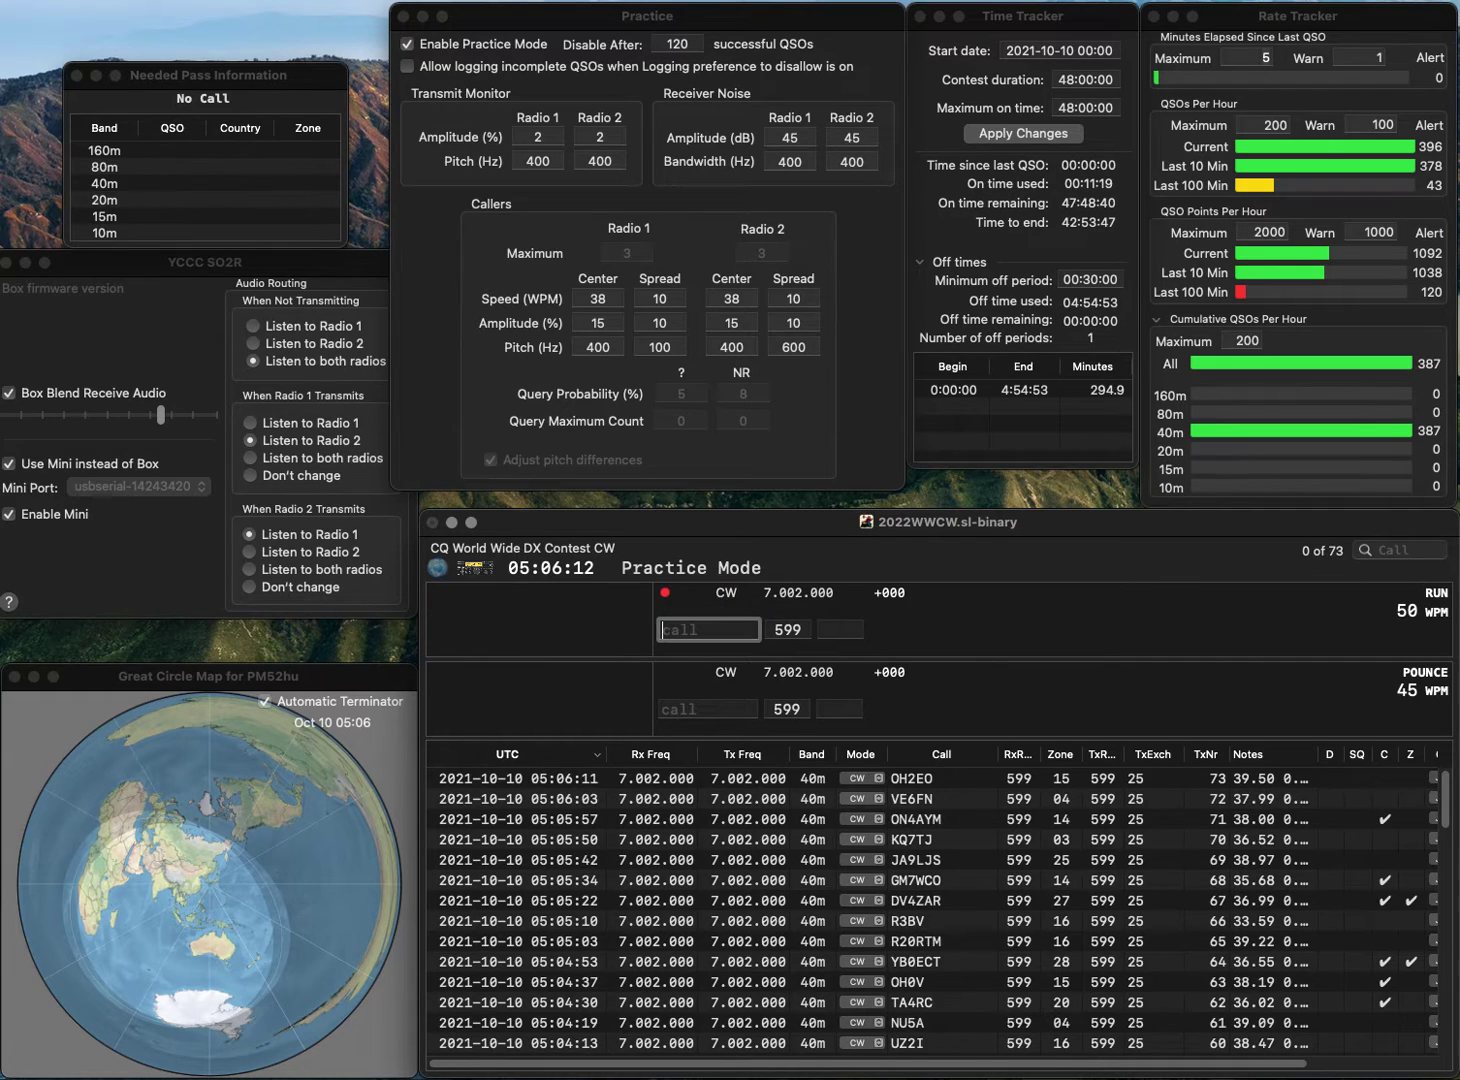
type("7")
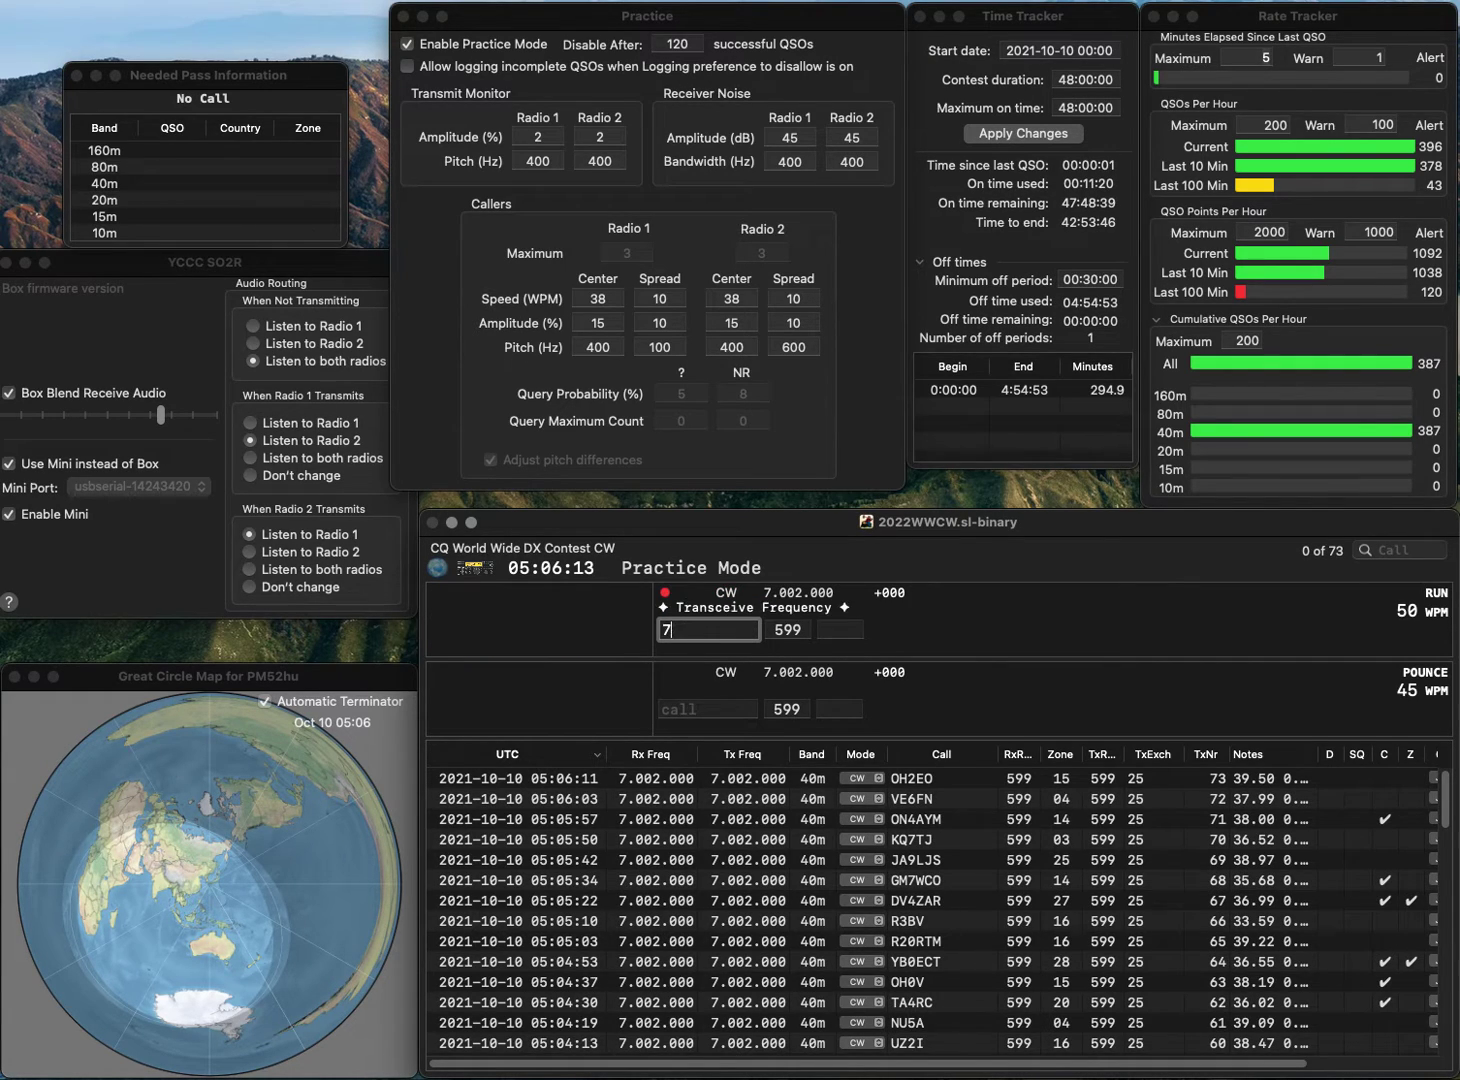
type("FKD7F")
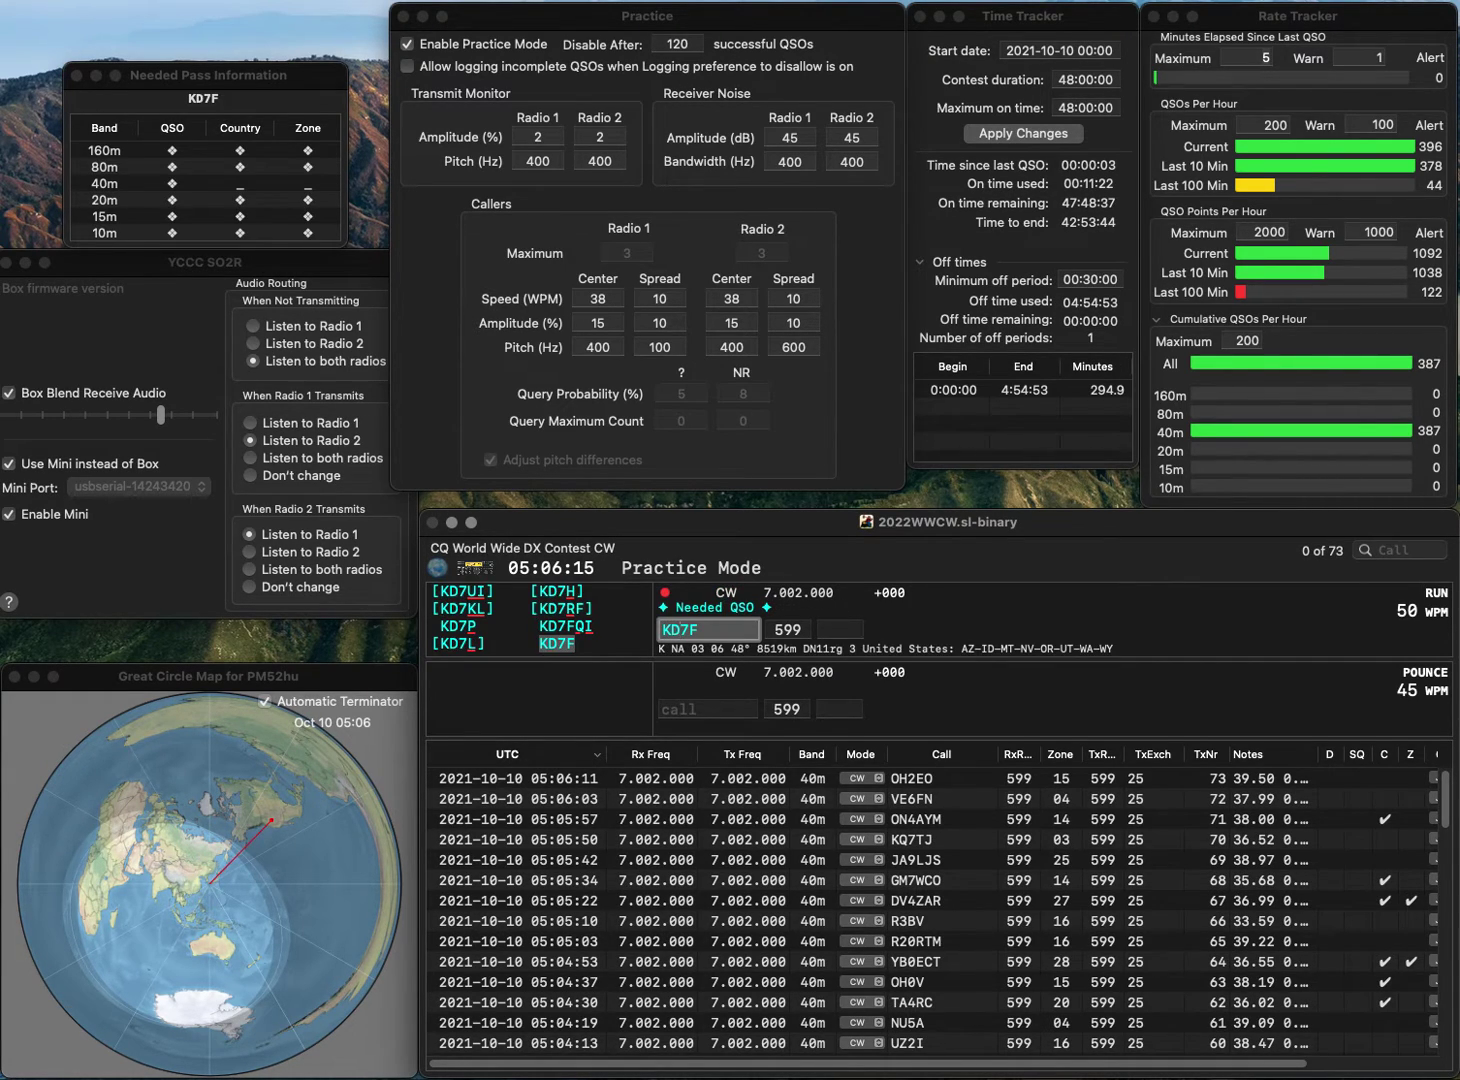
key("Return")
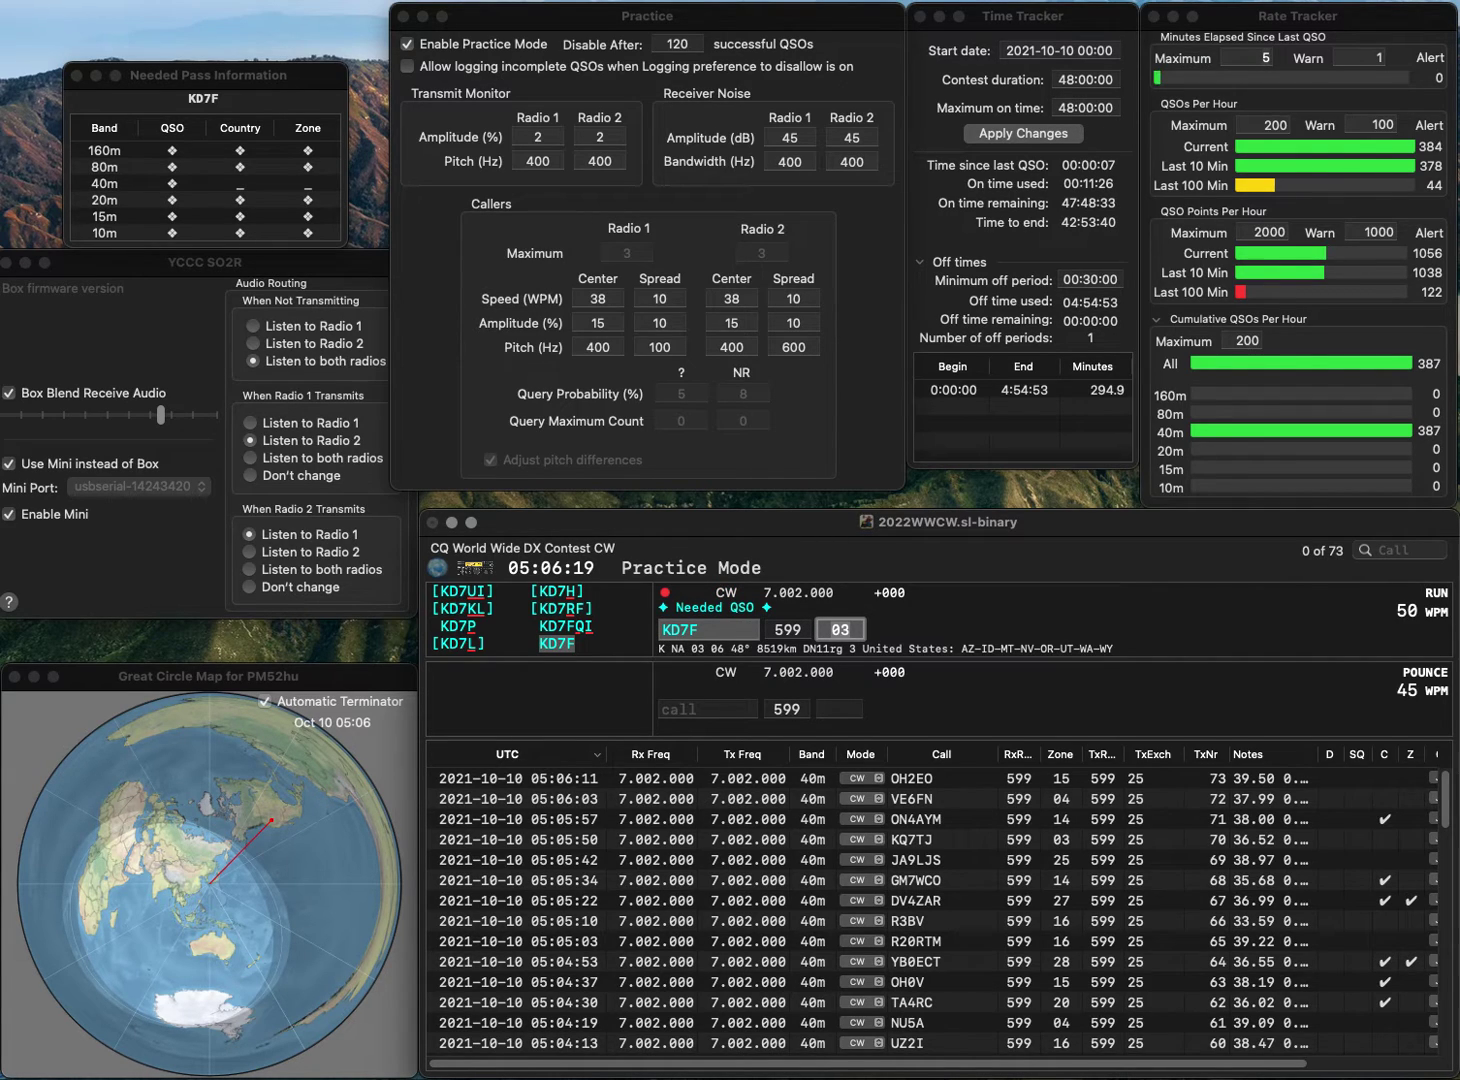
key("Return")
type("SD2A")
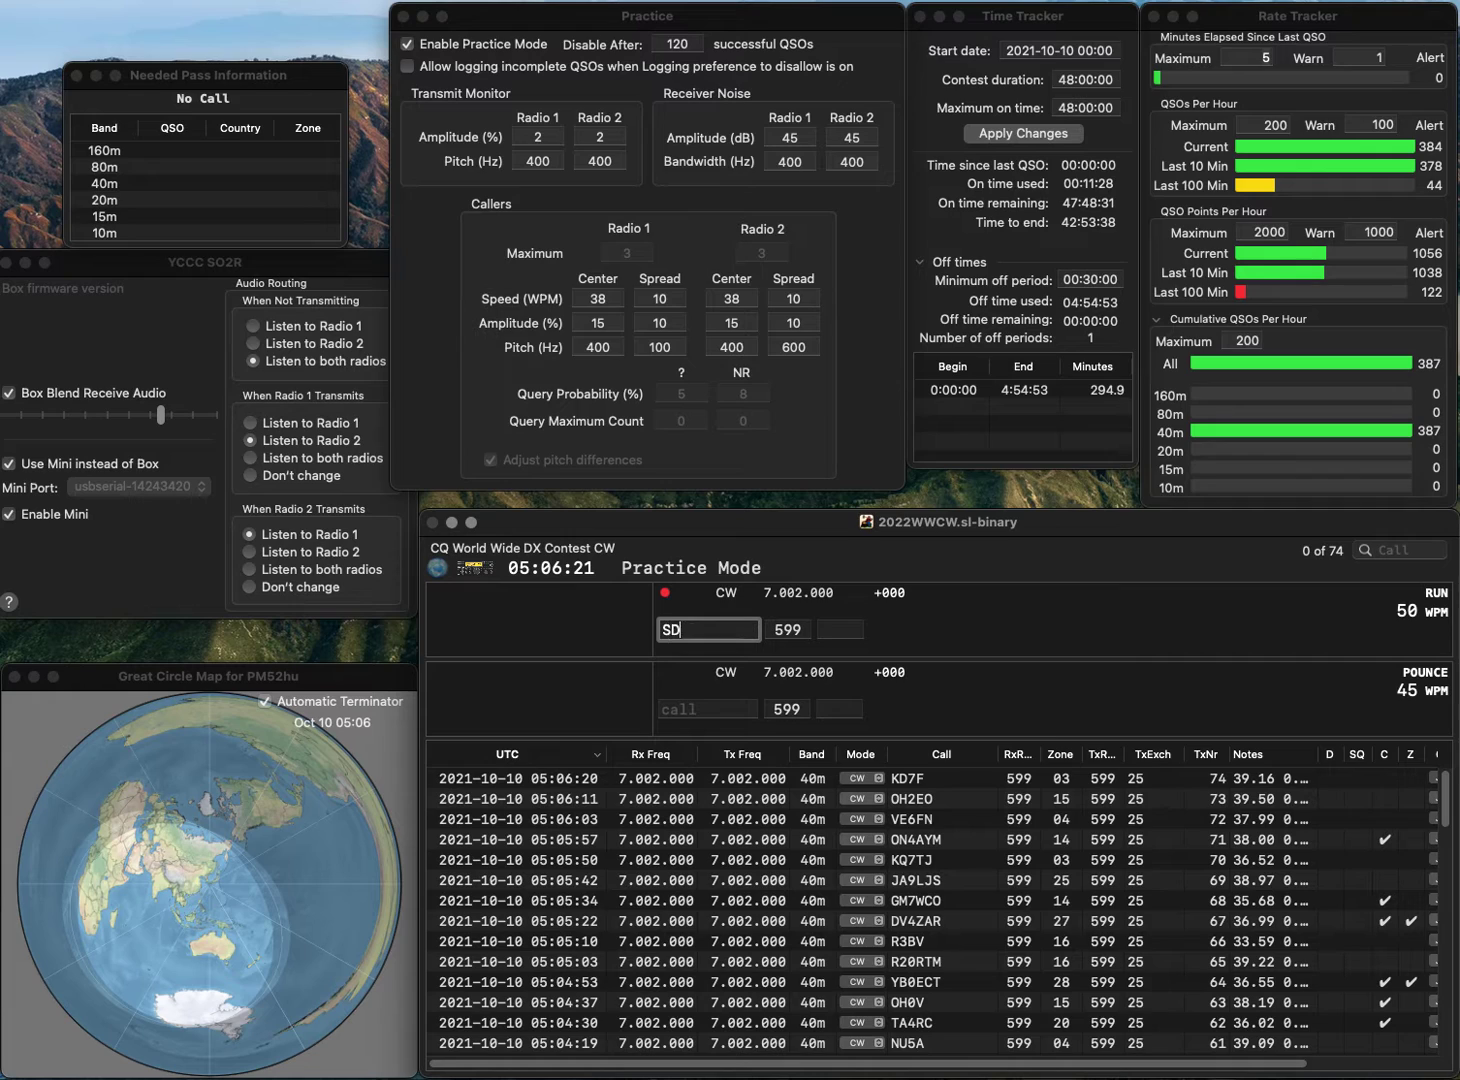
key("BackSpace")
key("BackSpace")
type("3A")
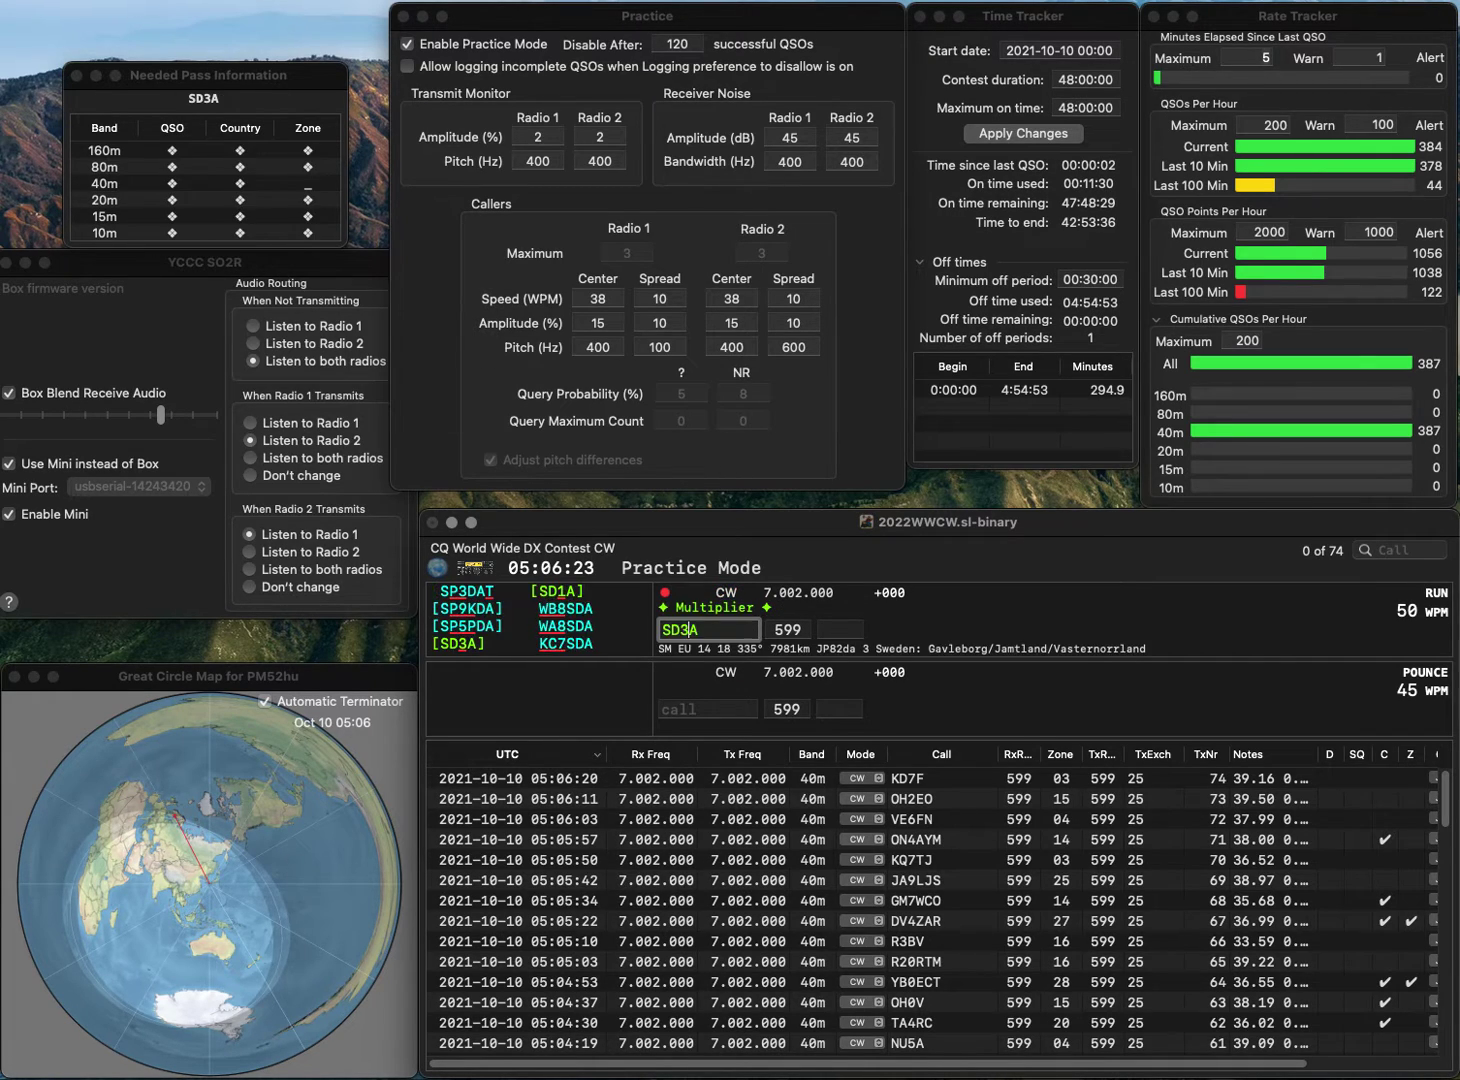
key("space")
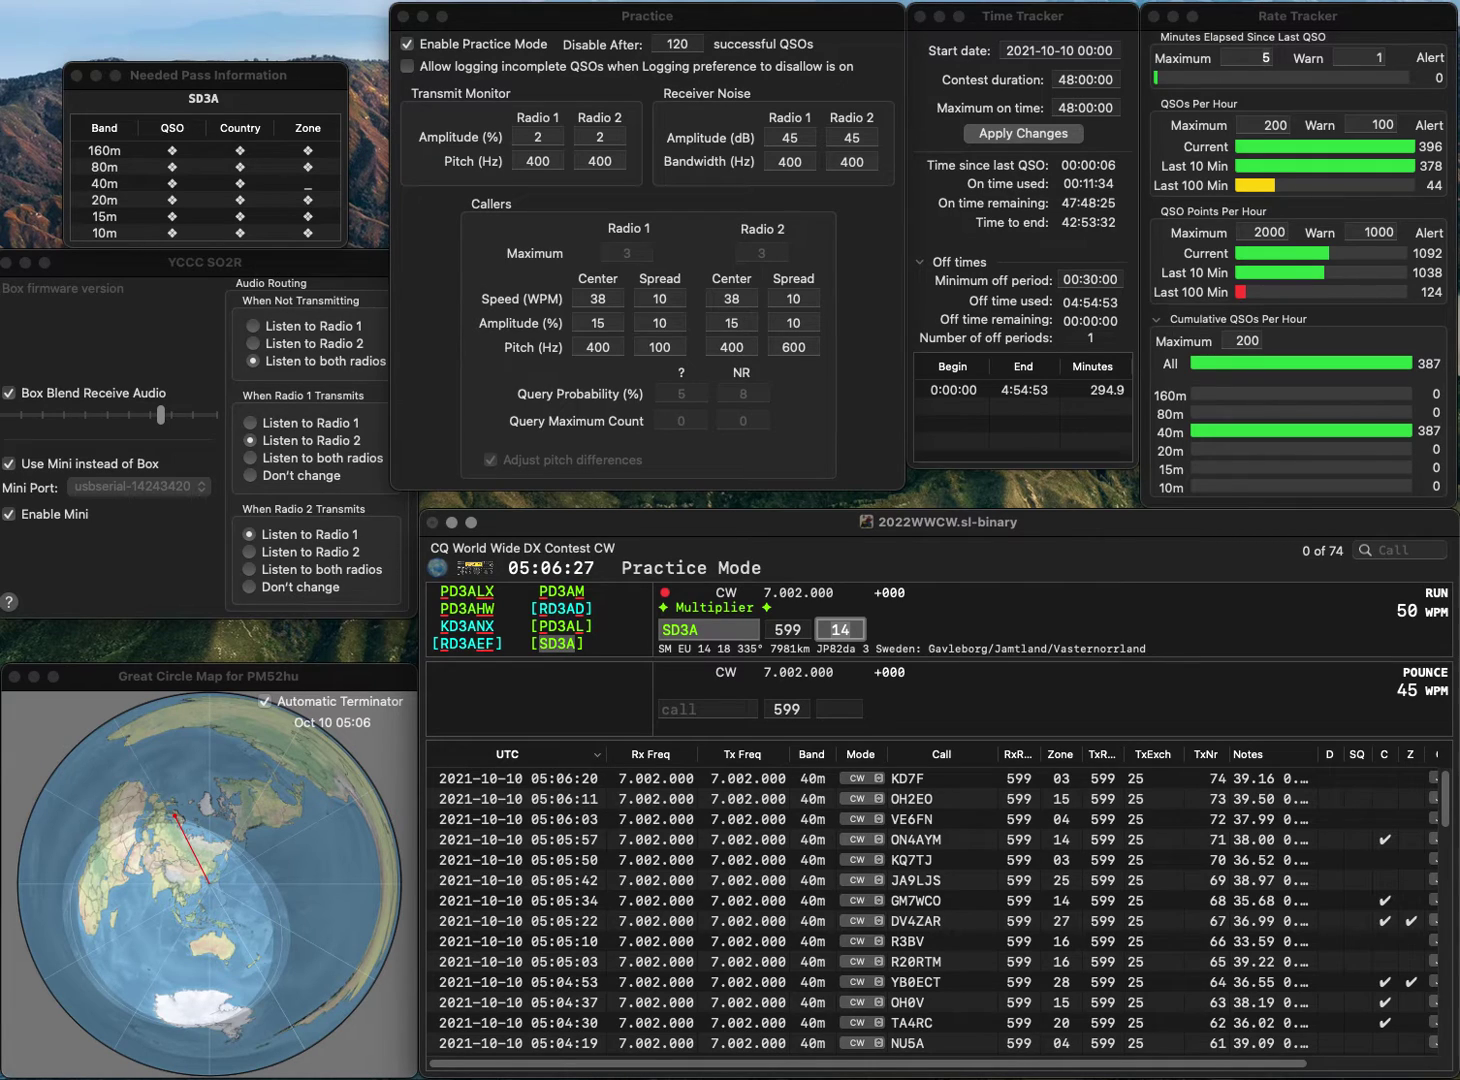
key("Return")
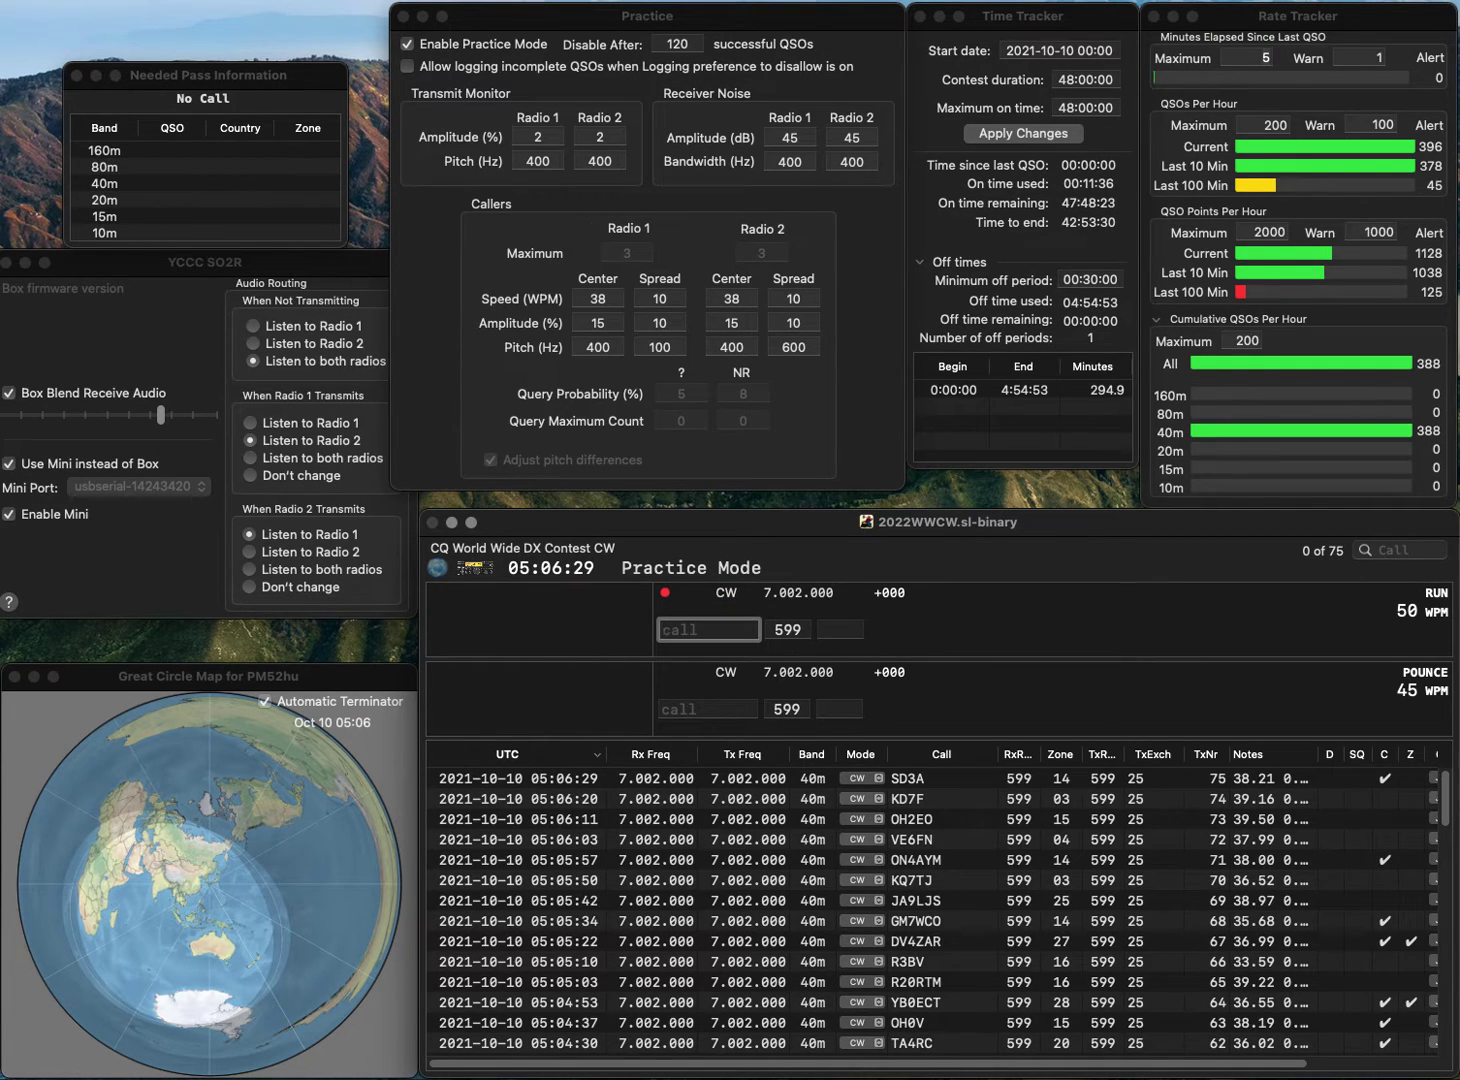
Copy the caller's call as AC0XB on the run radio and log the contact in zone 04 with report 599.
type("AC0XD")
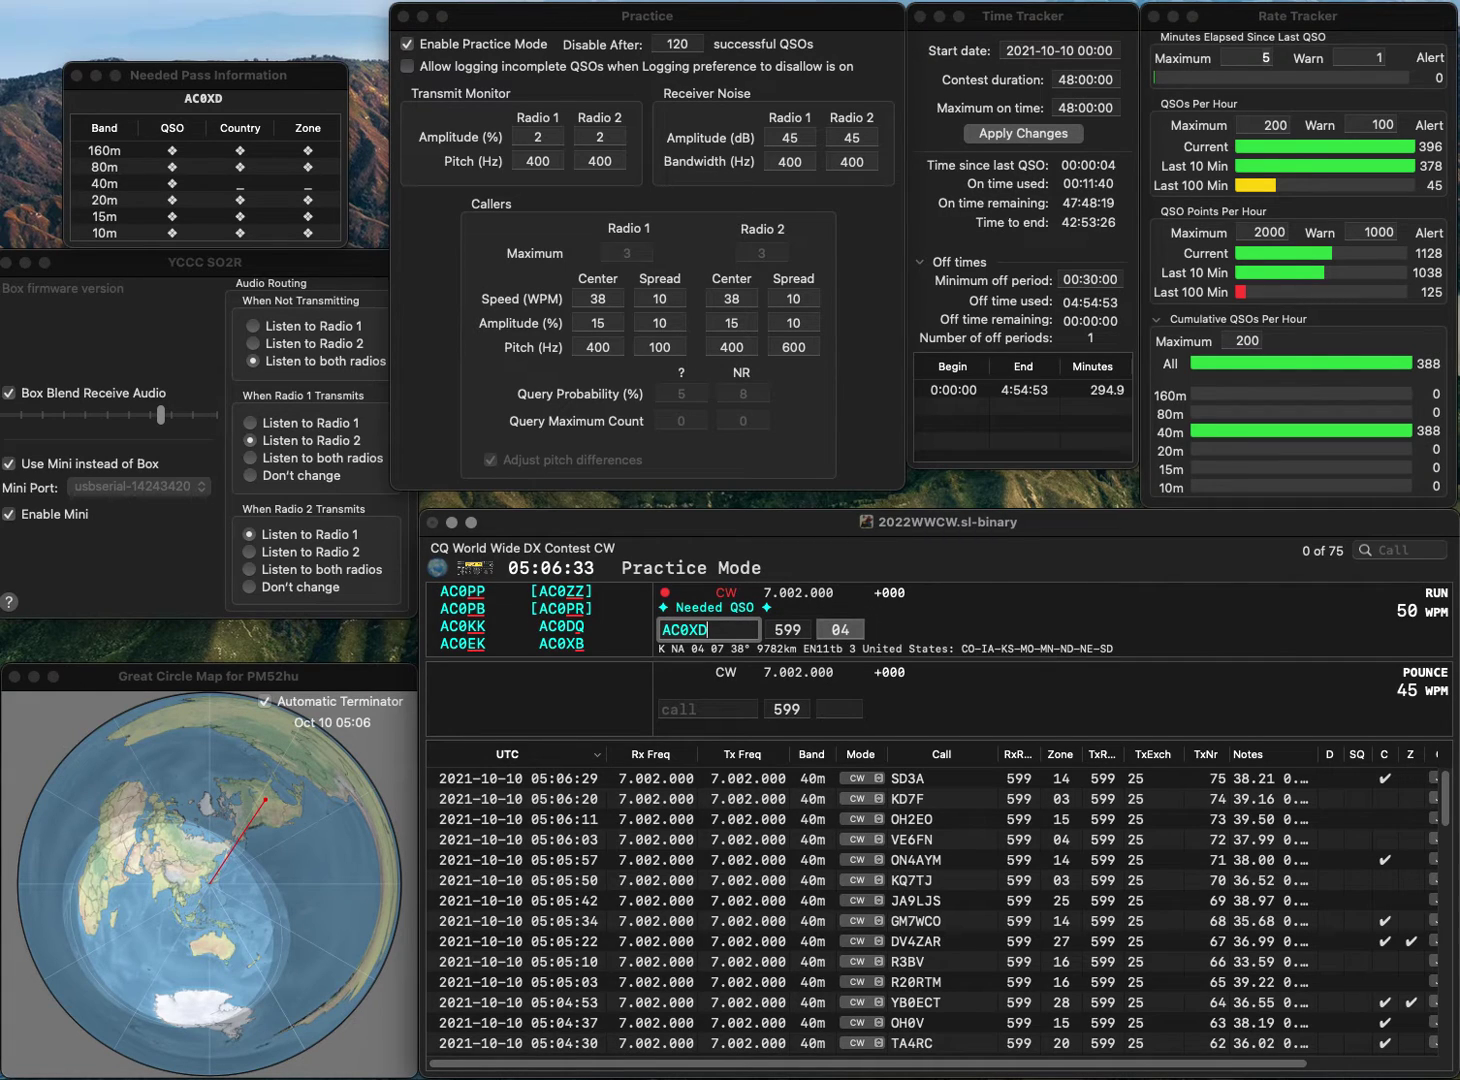
key("BackSpace")
type("B")
key("space")
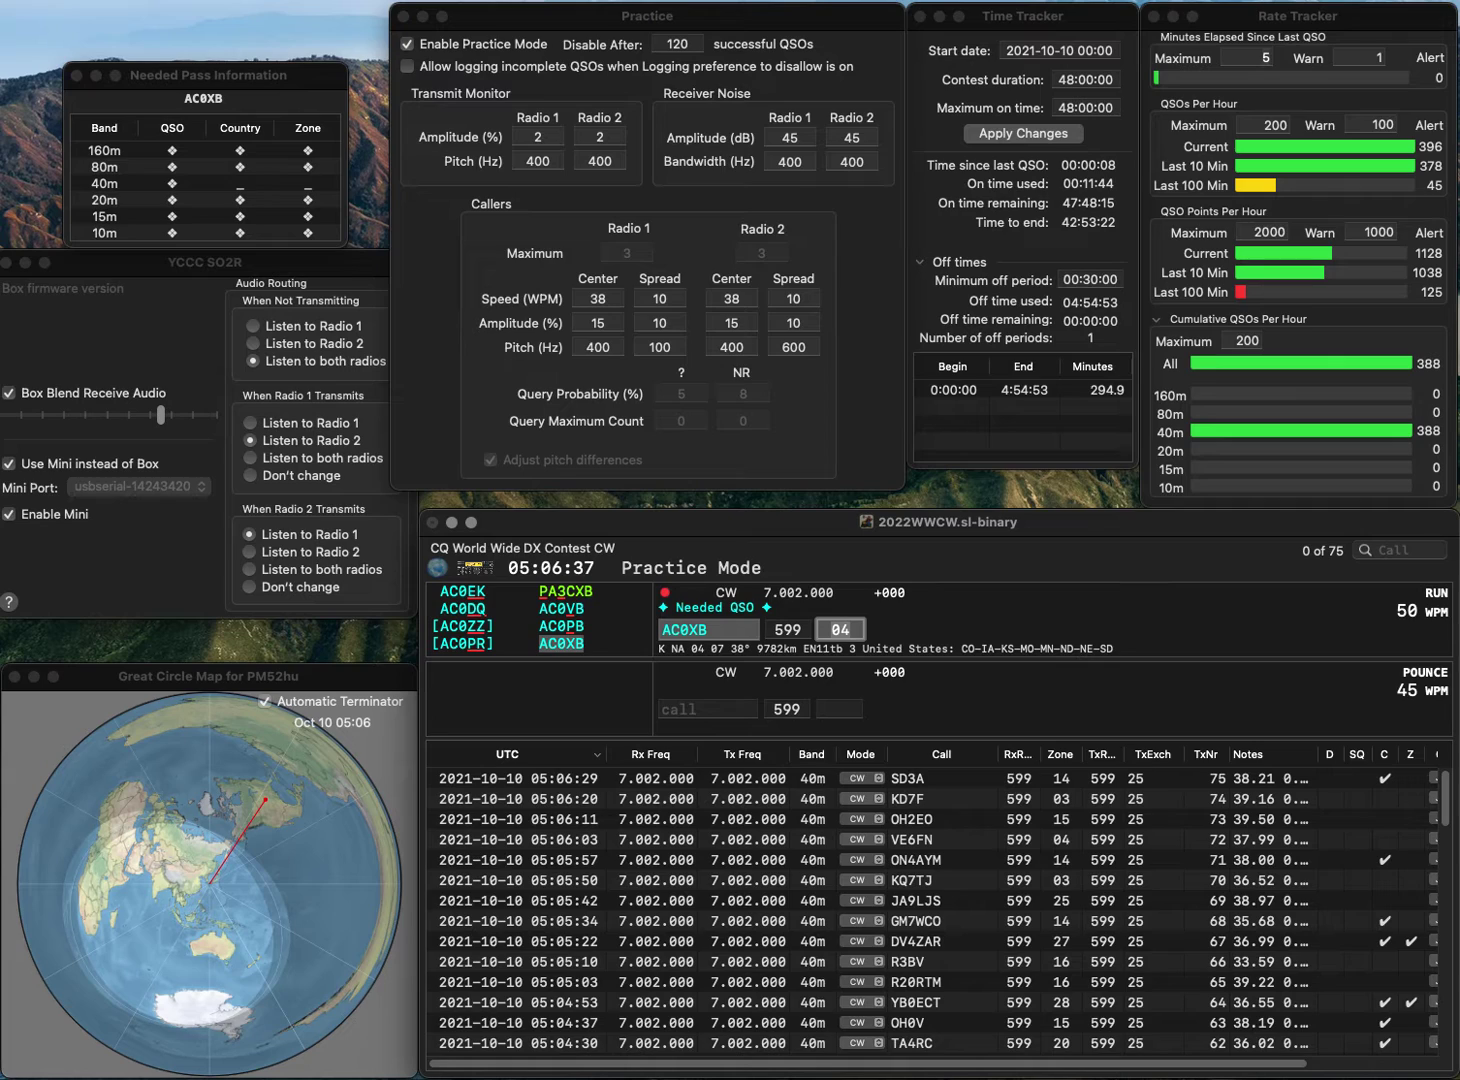
key("Return")
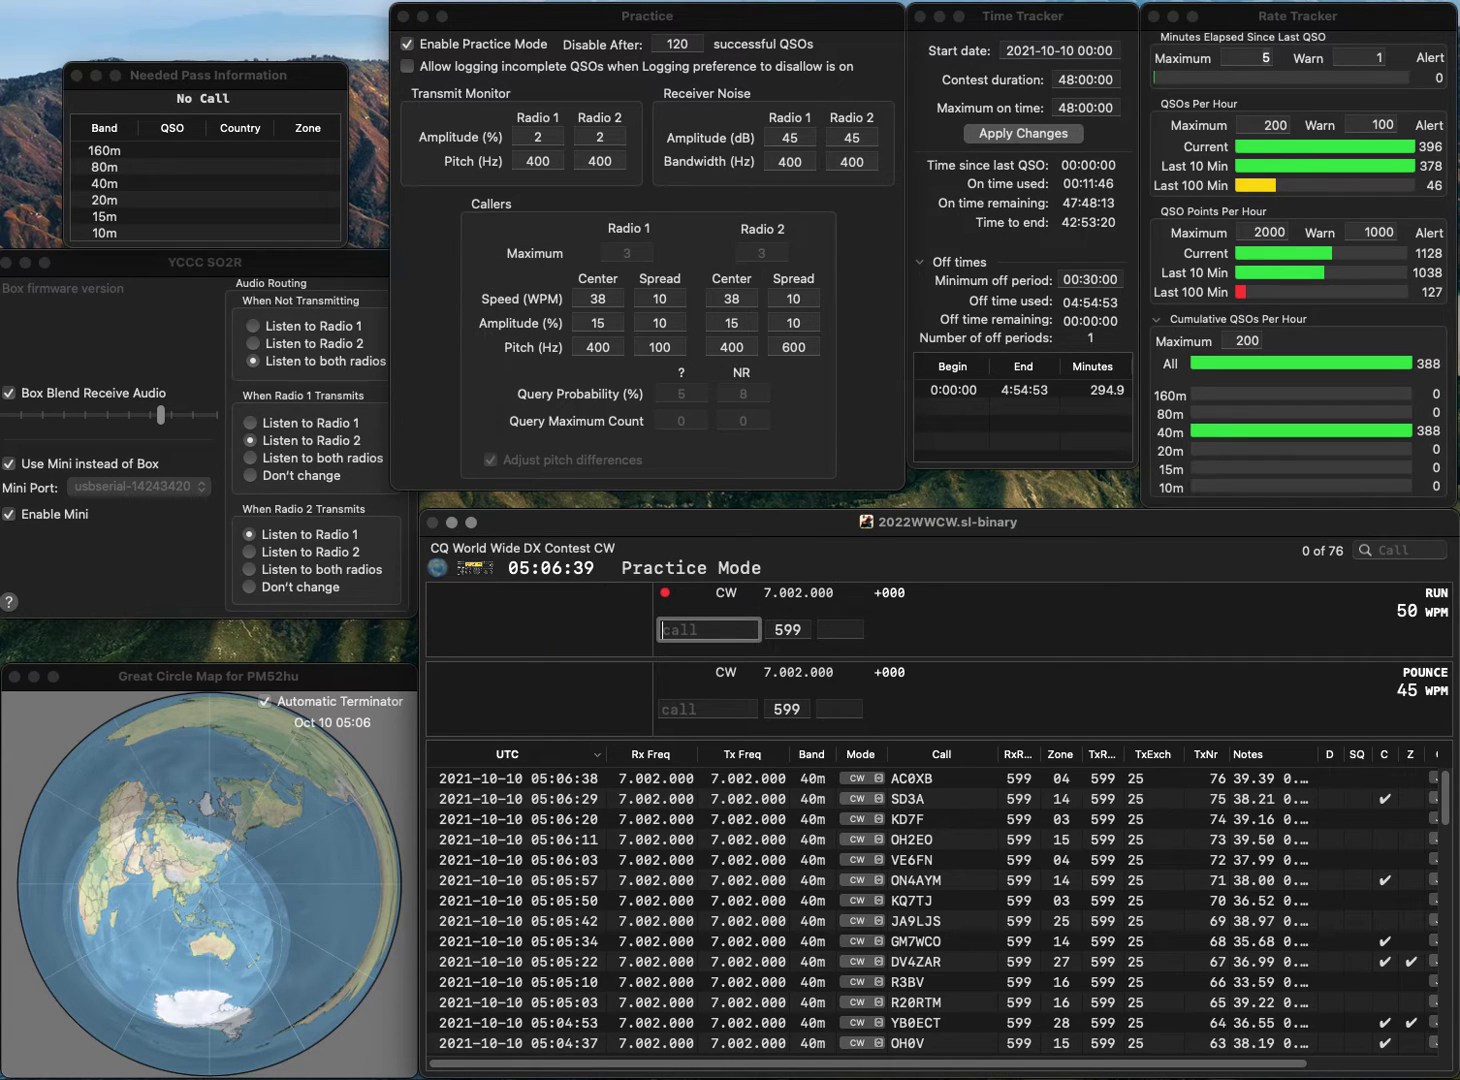
type("IV3ISM")
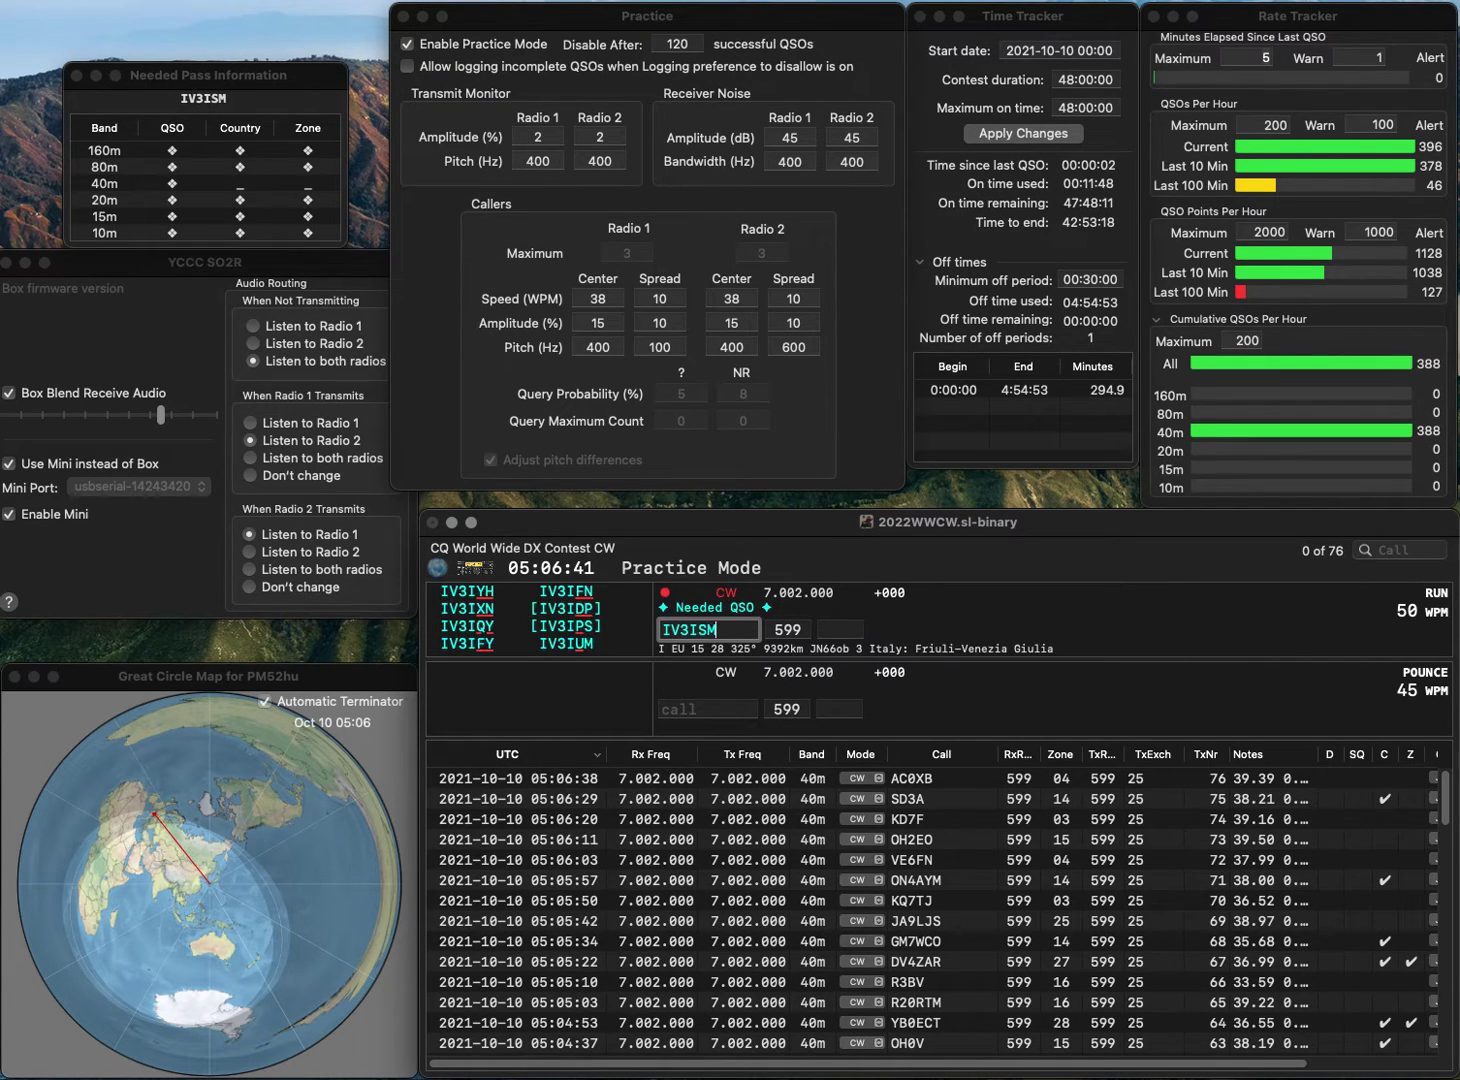
key("BackSpace")
key("BackSpace")
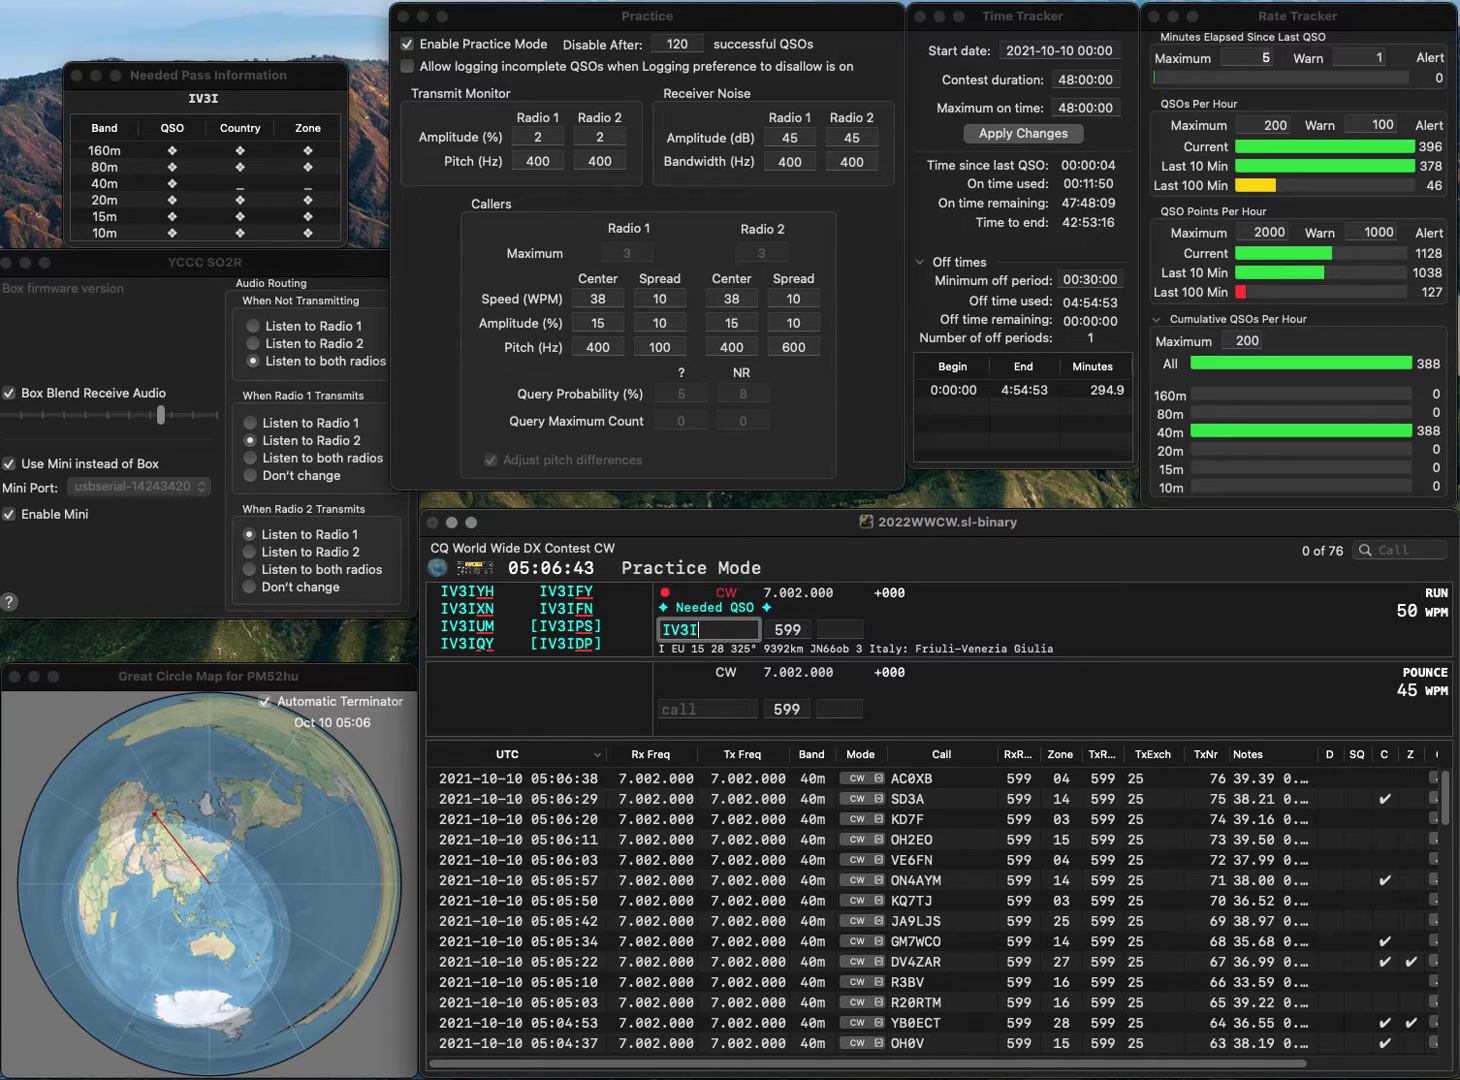
type("UM")
key("space")
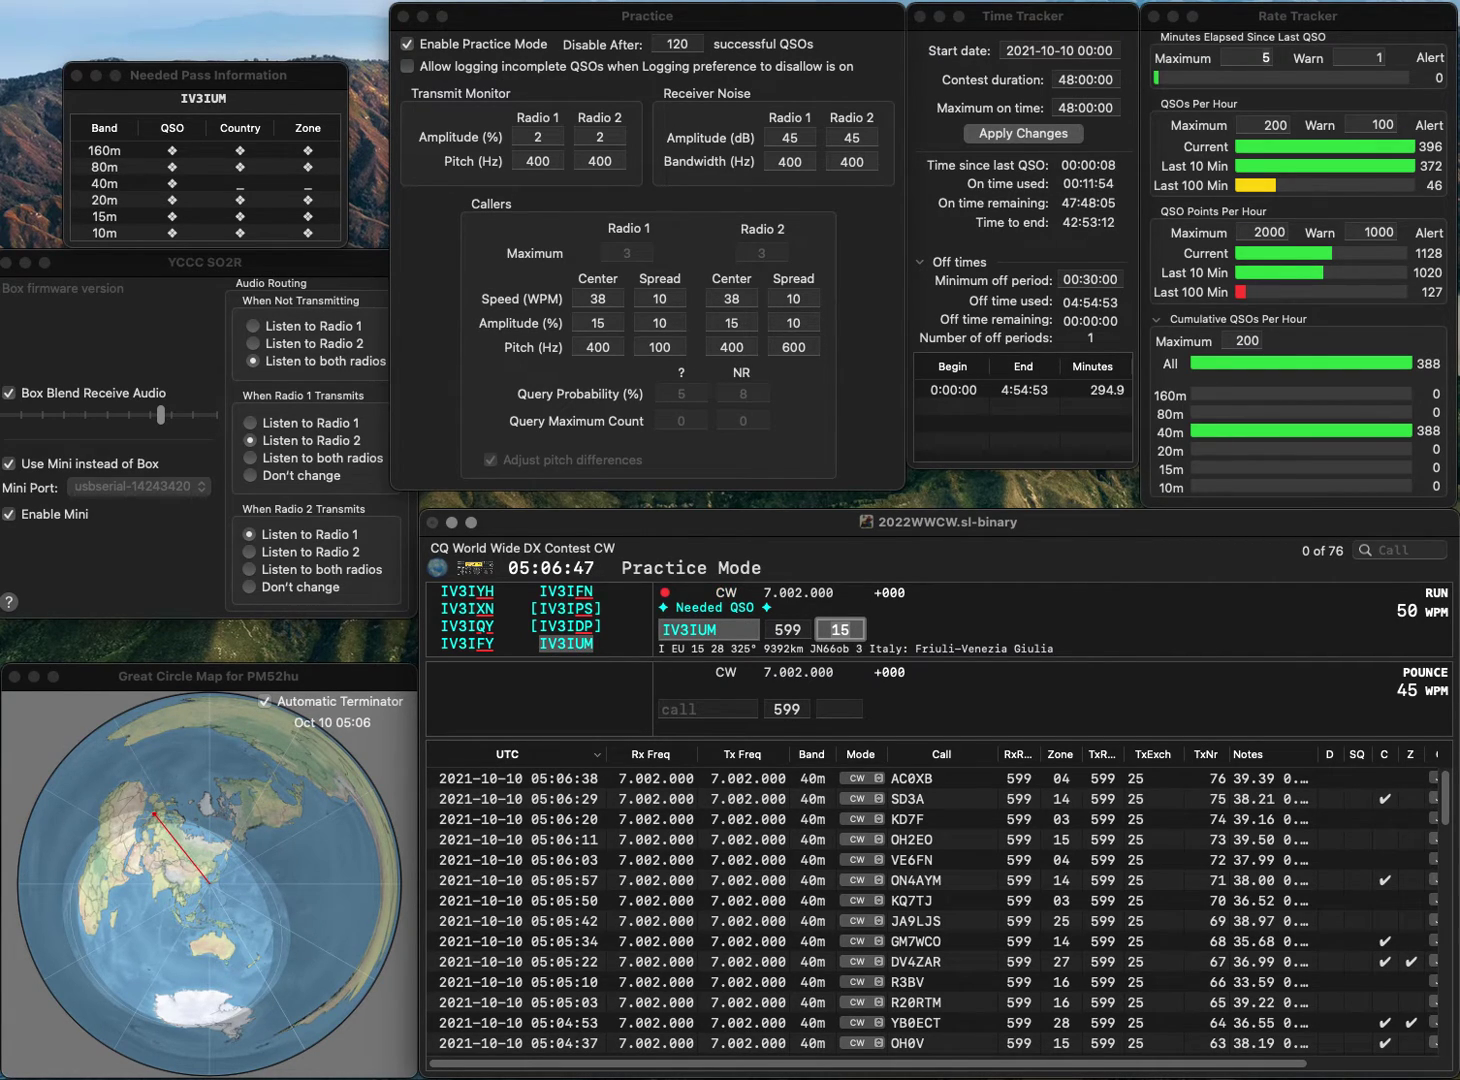
key("Return")
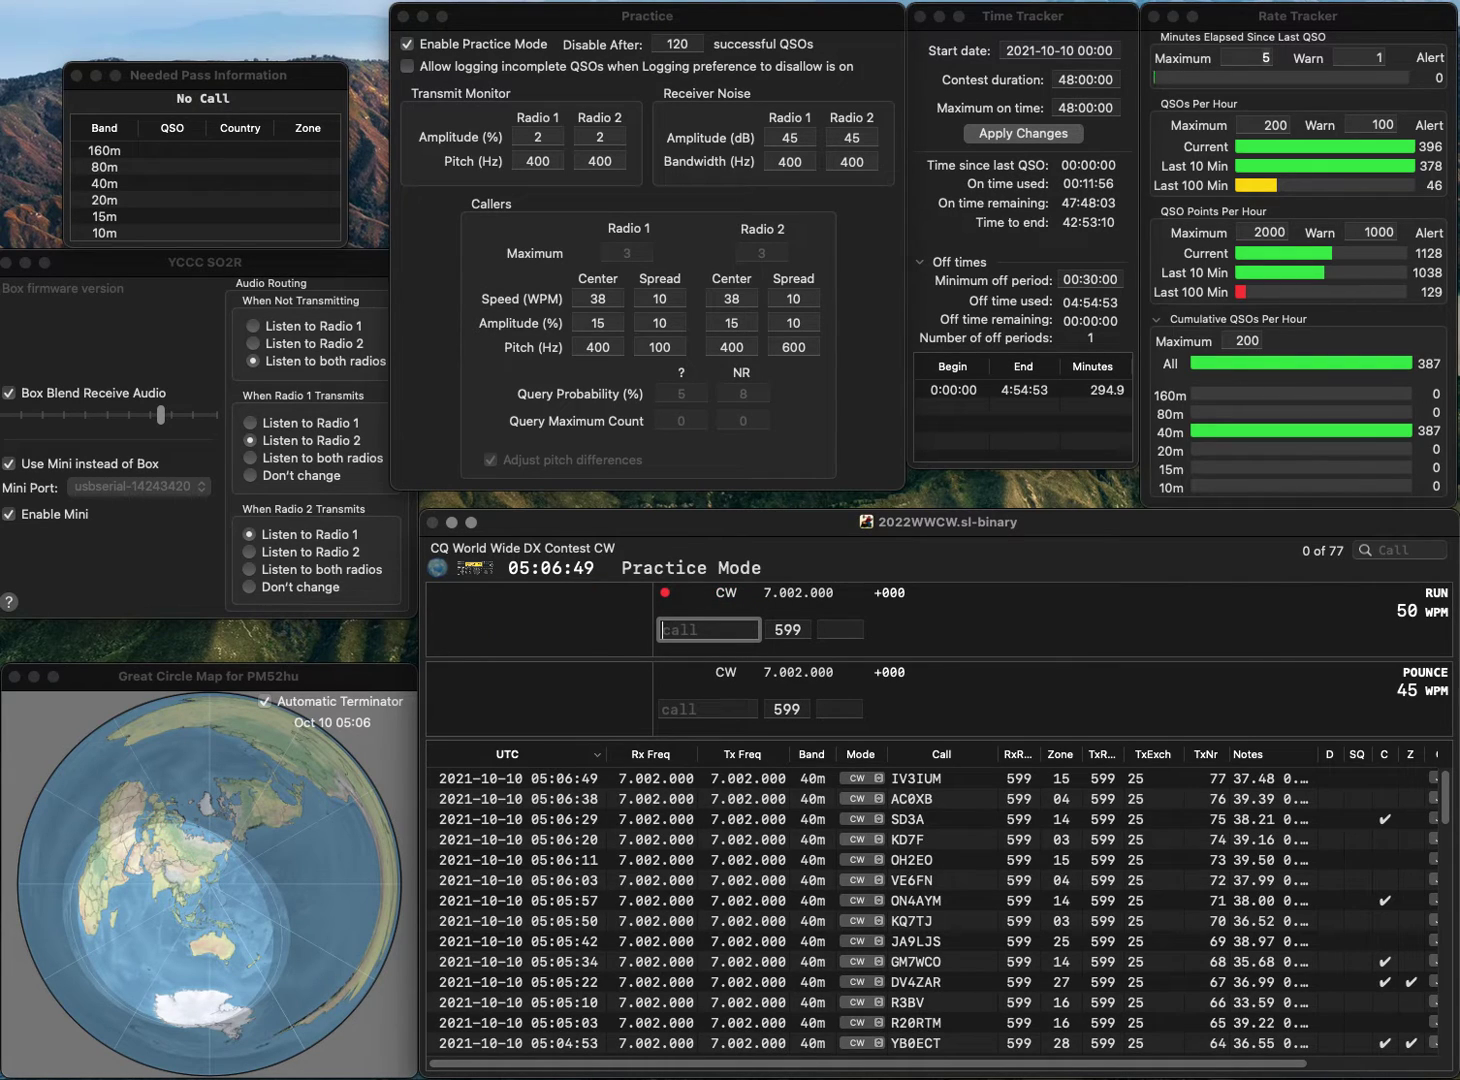
type("K0LIR")
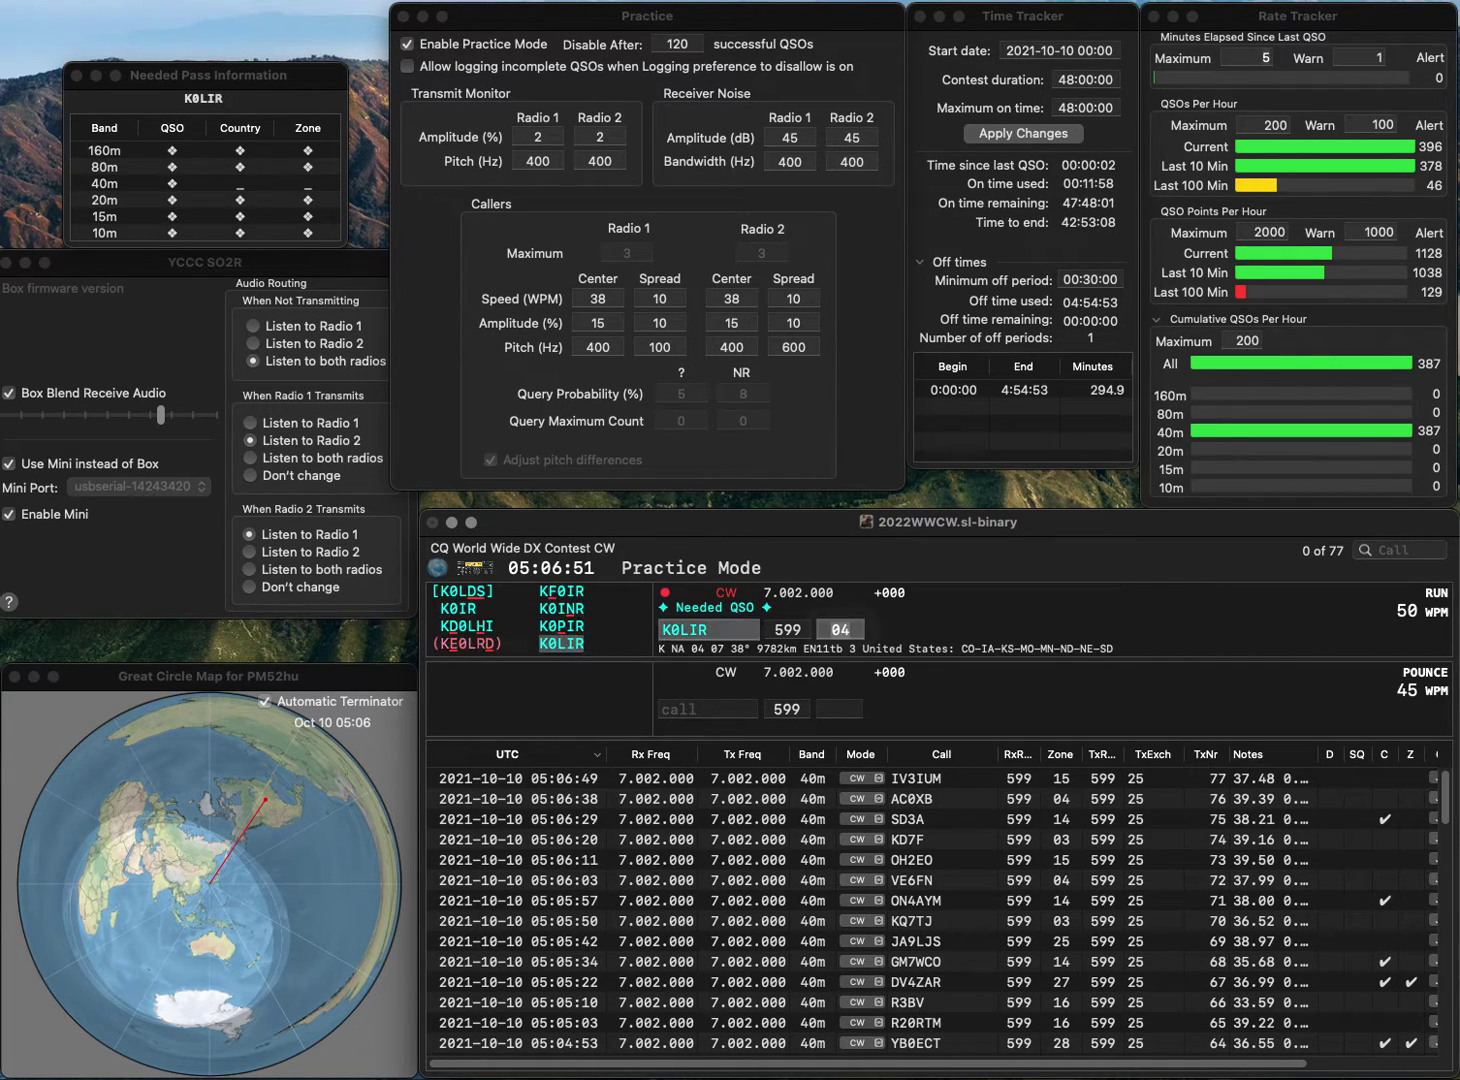
key("space")
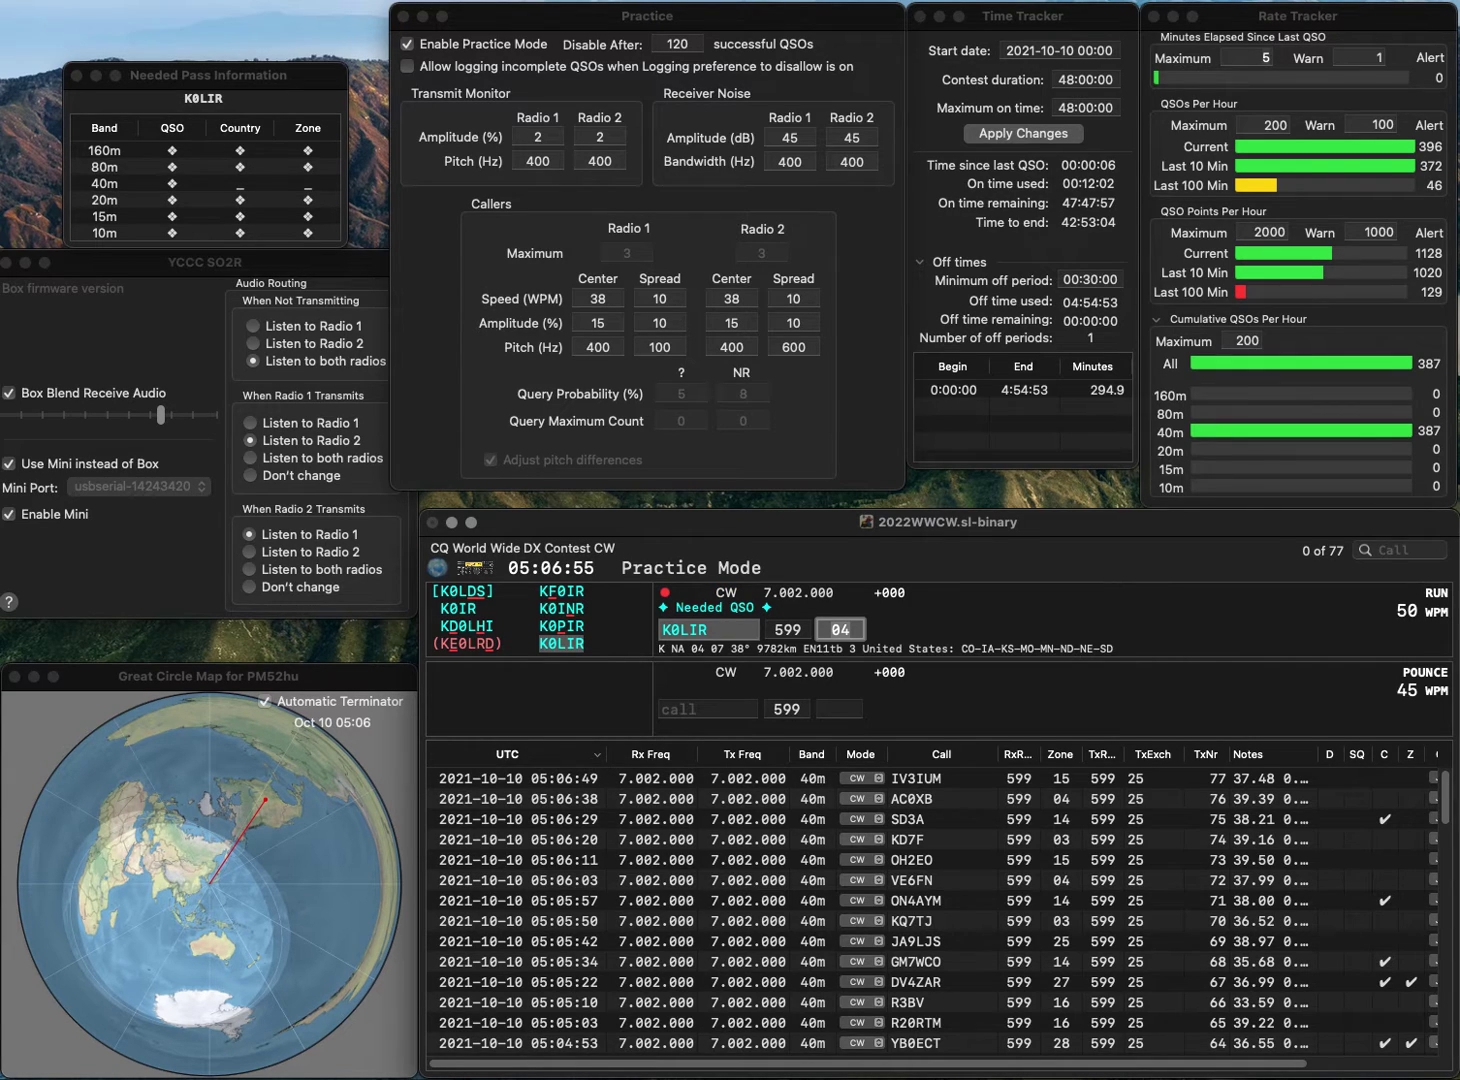
key("Return")
type("M9O")
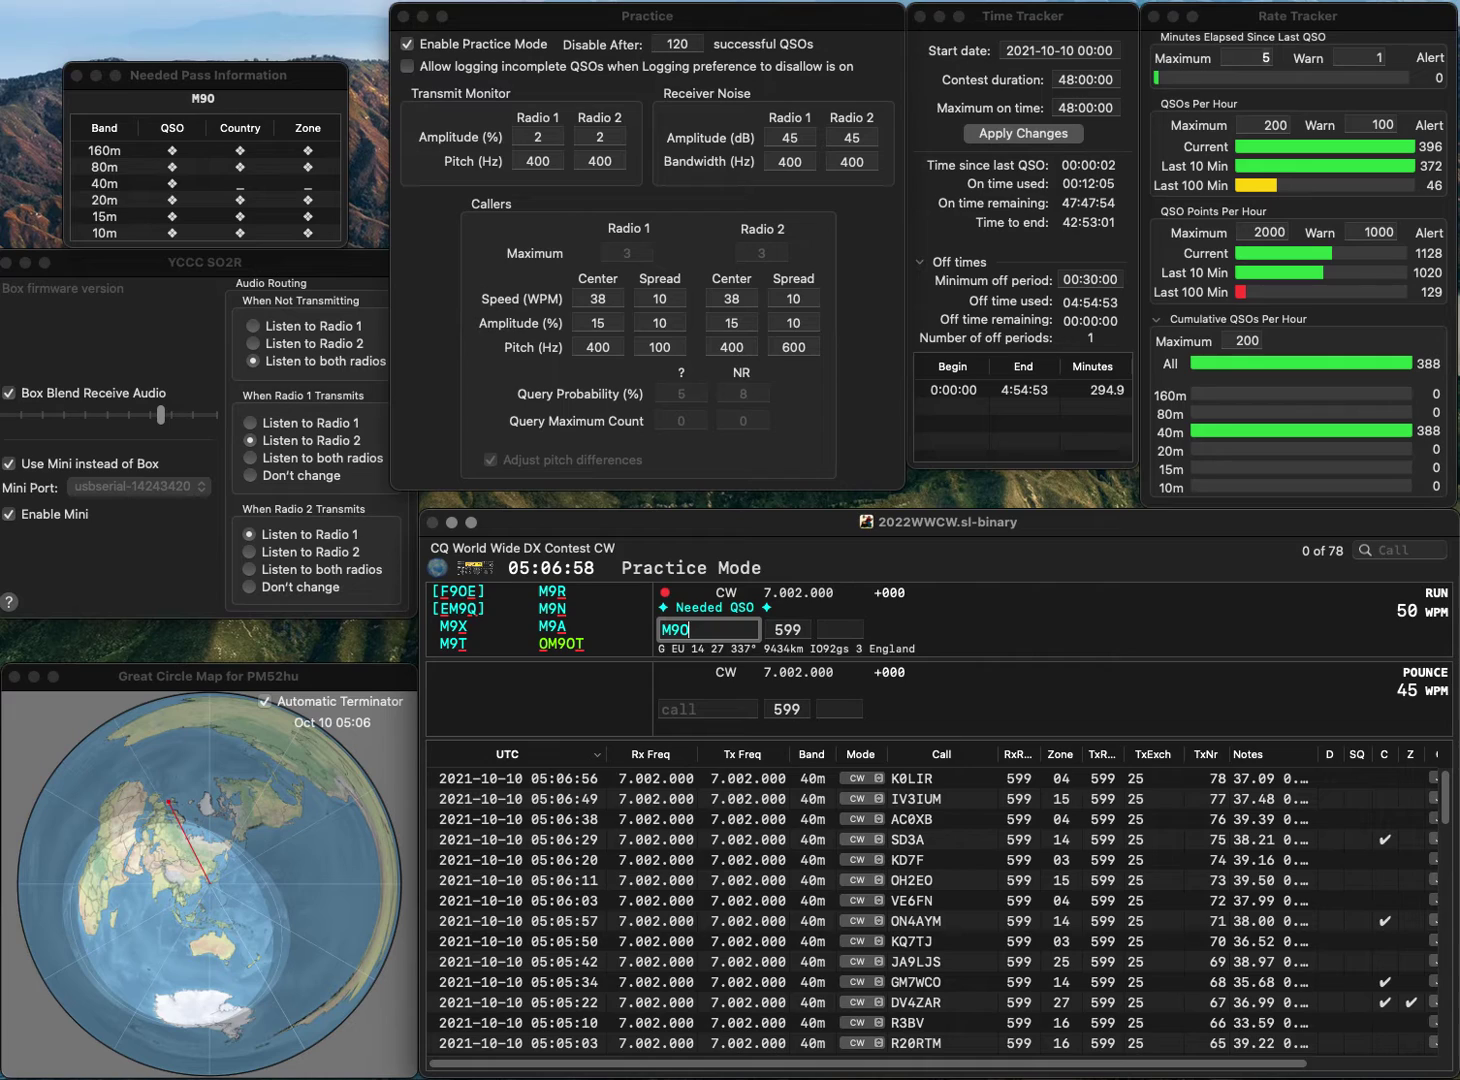
key("Home")
type("O")
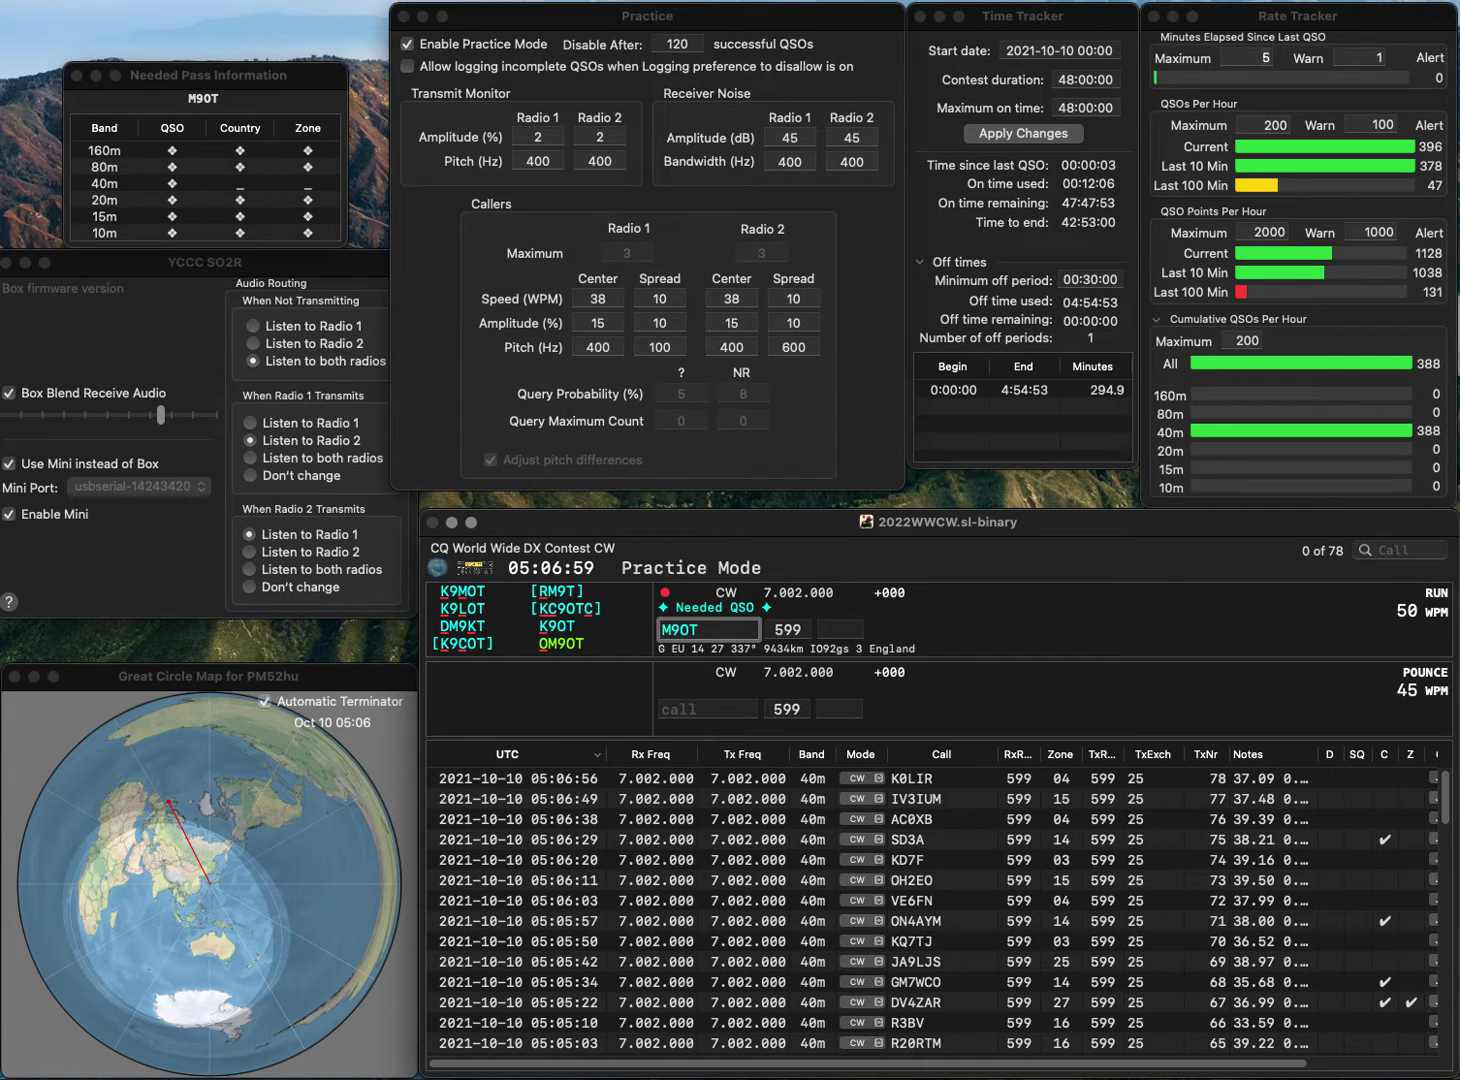
key("End")
type("T")
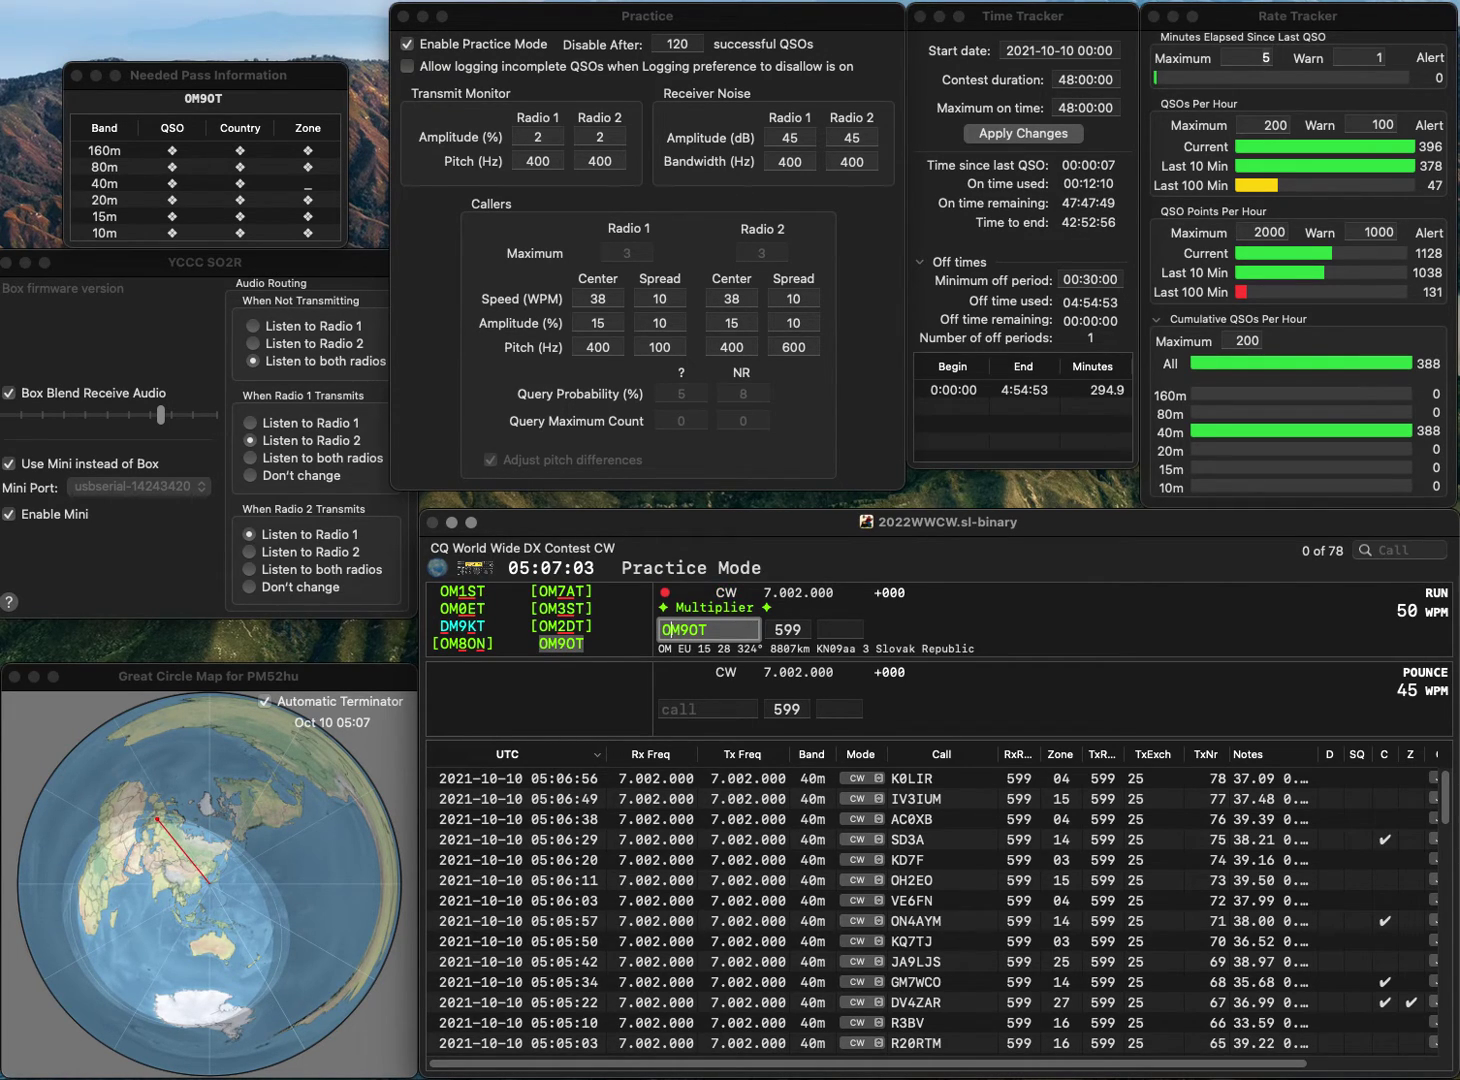
key("Tab")
key("Return")
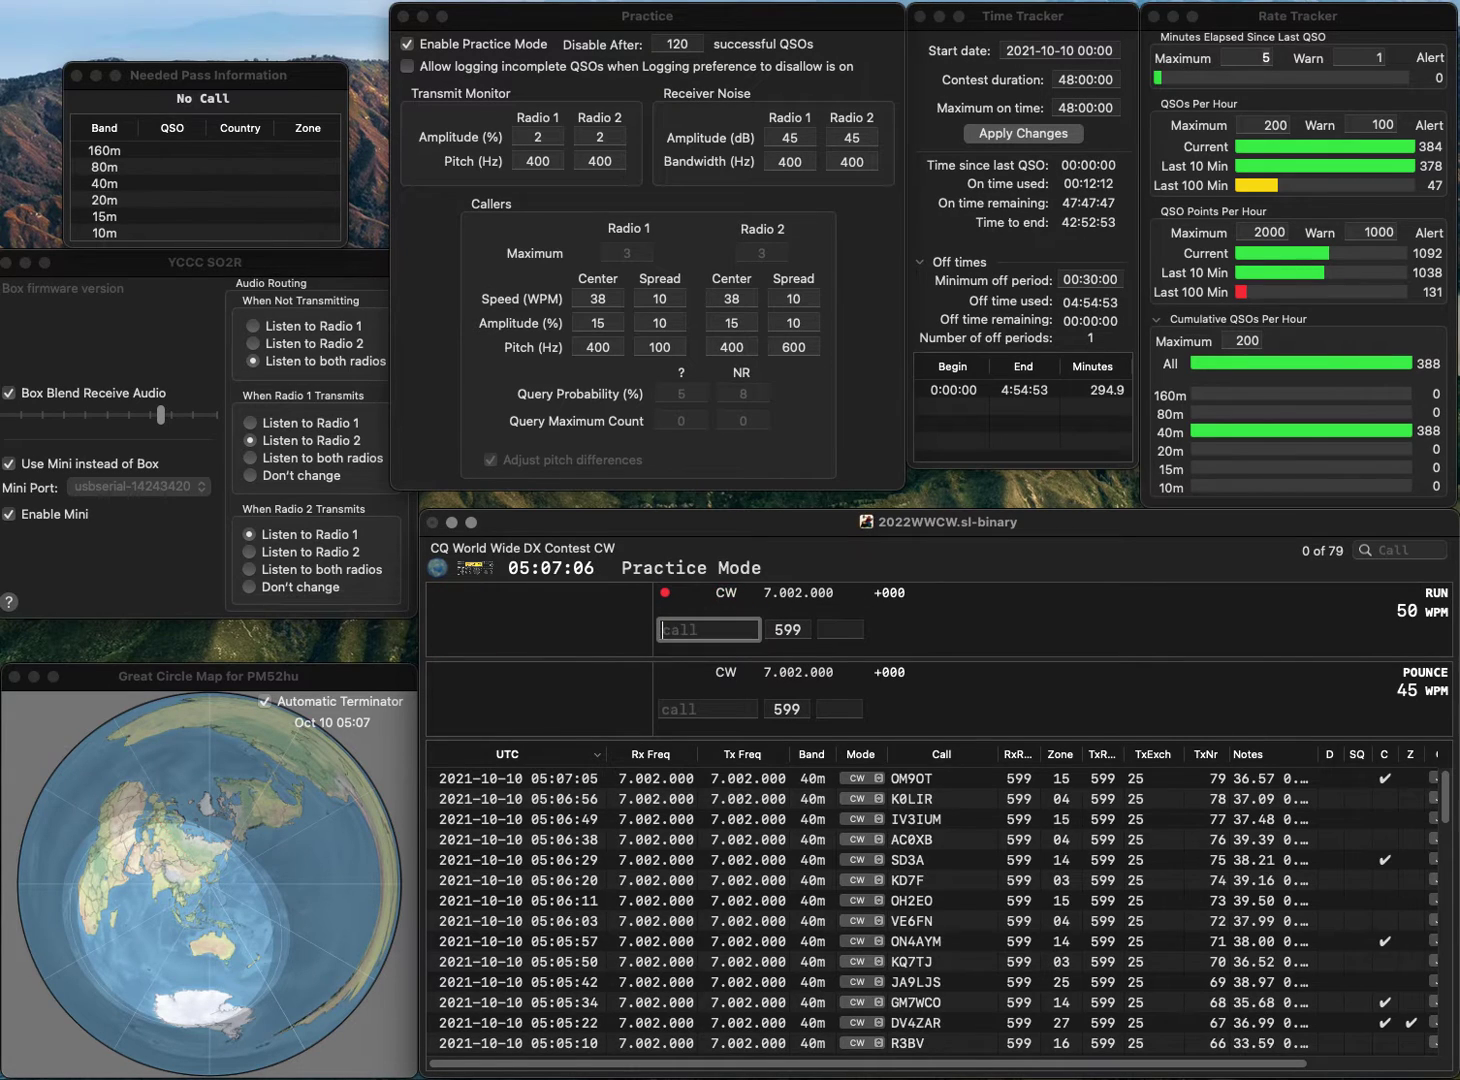
Log run-radio practice contacts with W6GA in zone 03 and DL0WX in zone 14, both with report 599.
type("WGA")
key("Left")
key("Left")
type("6")
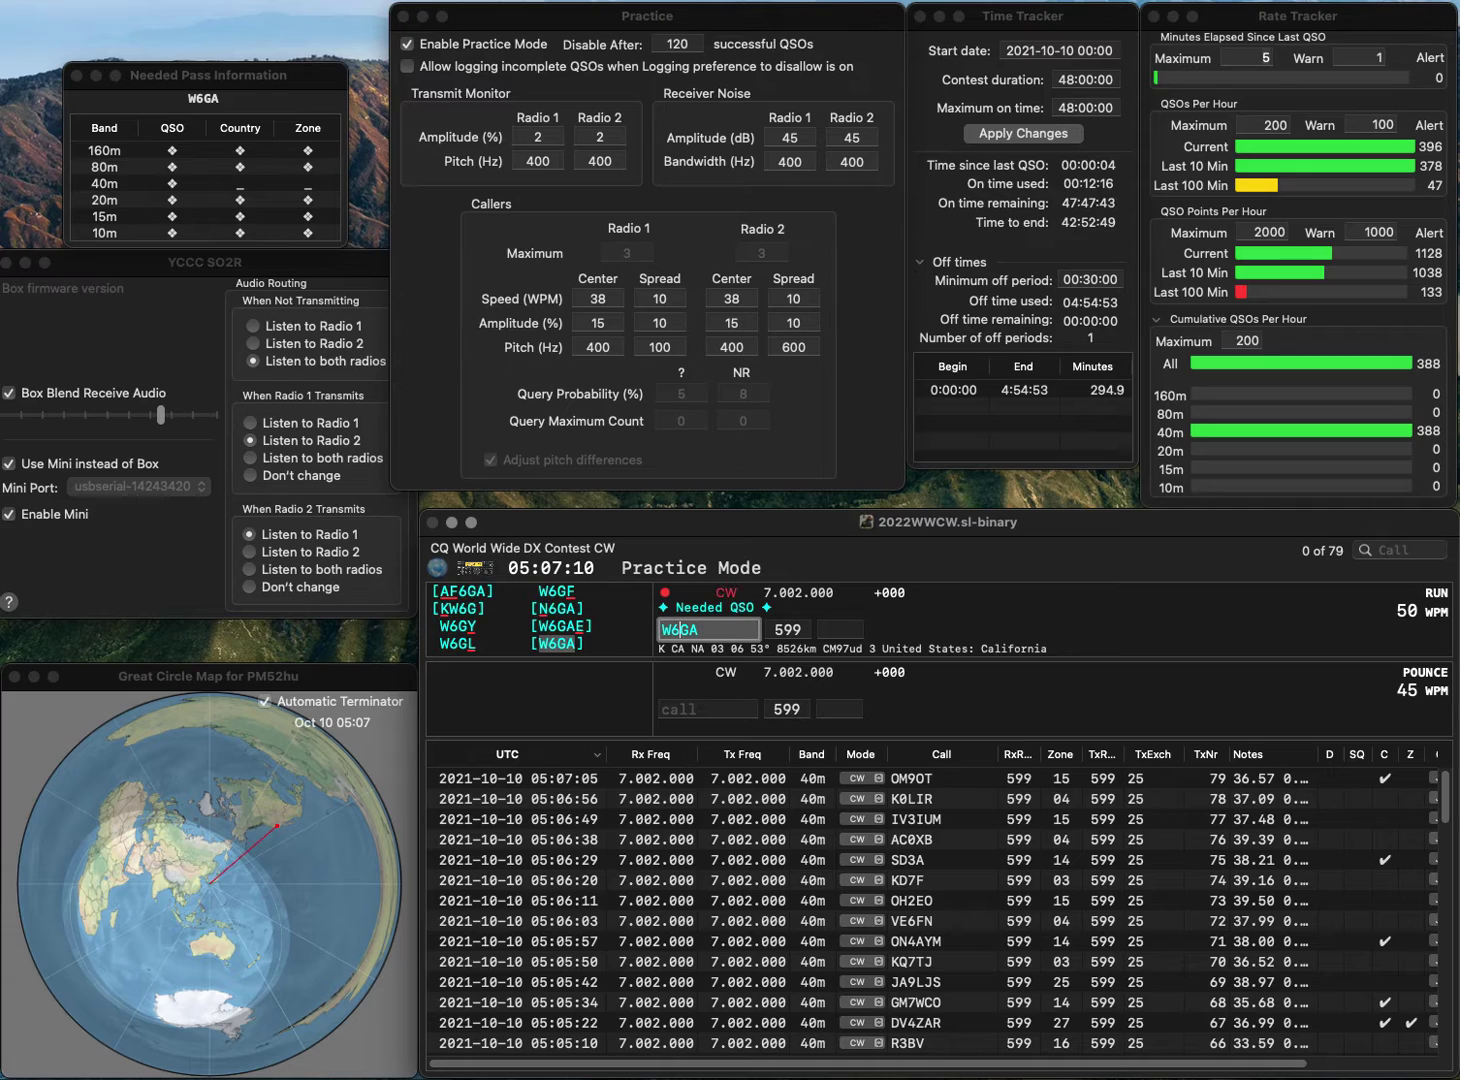
key("Tab")
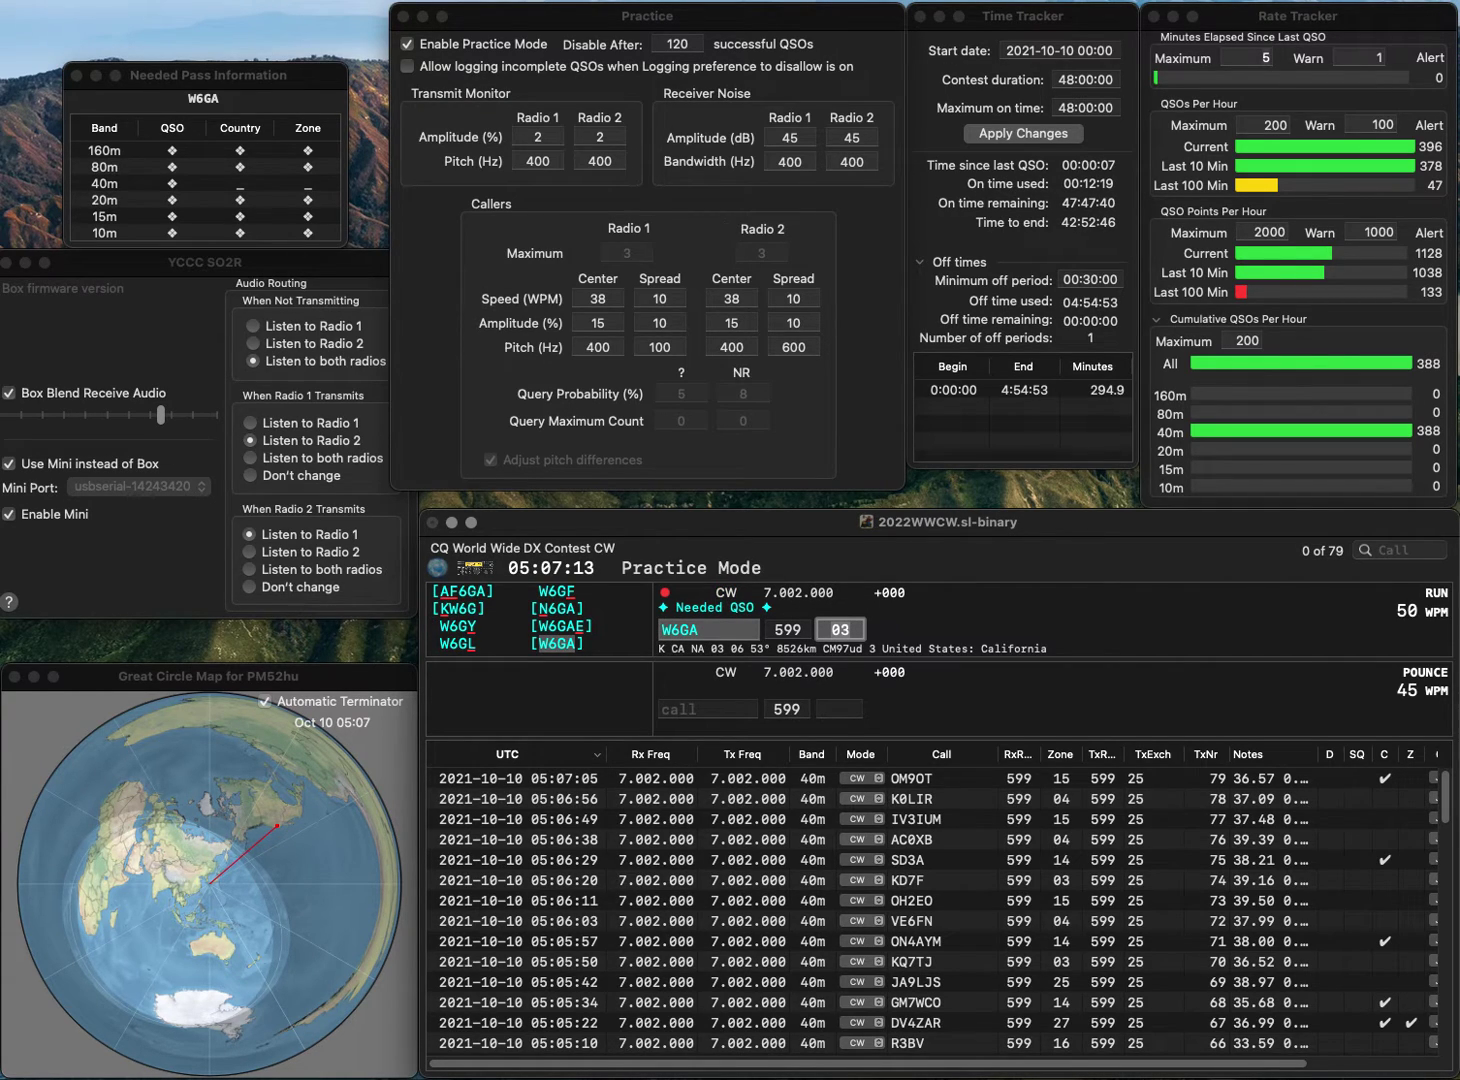
key("Return")
type("DL")
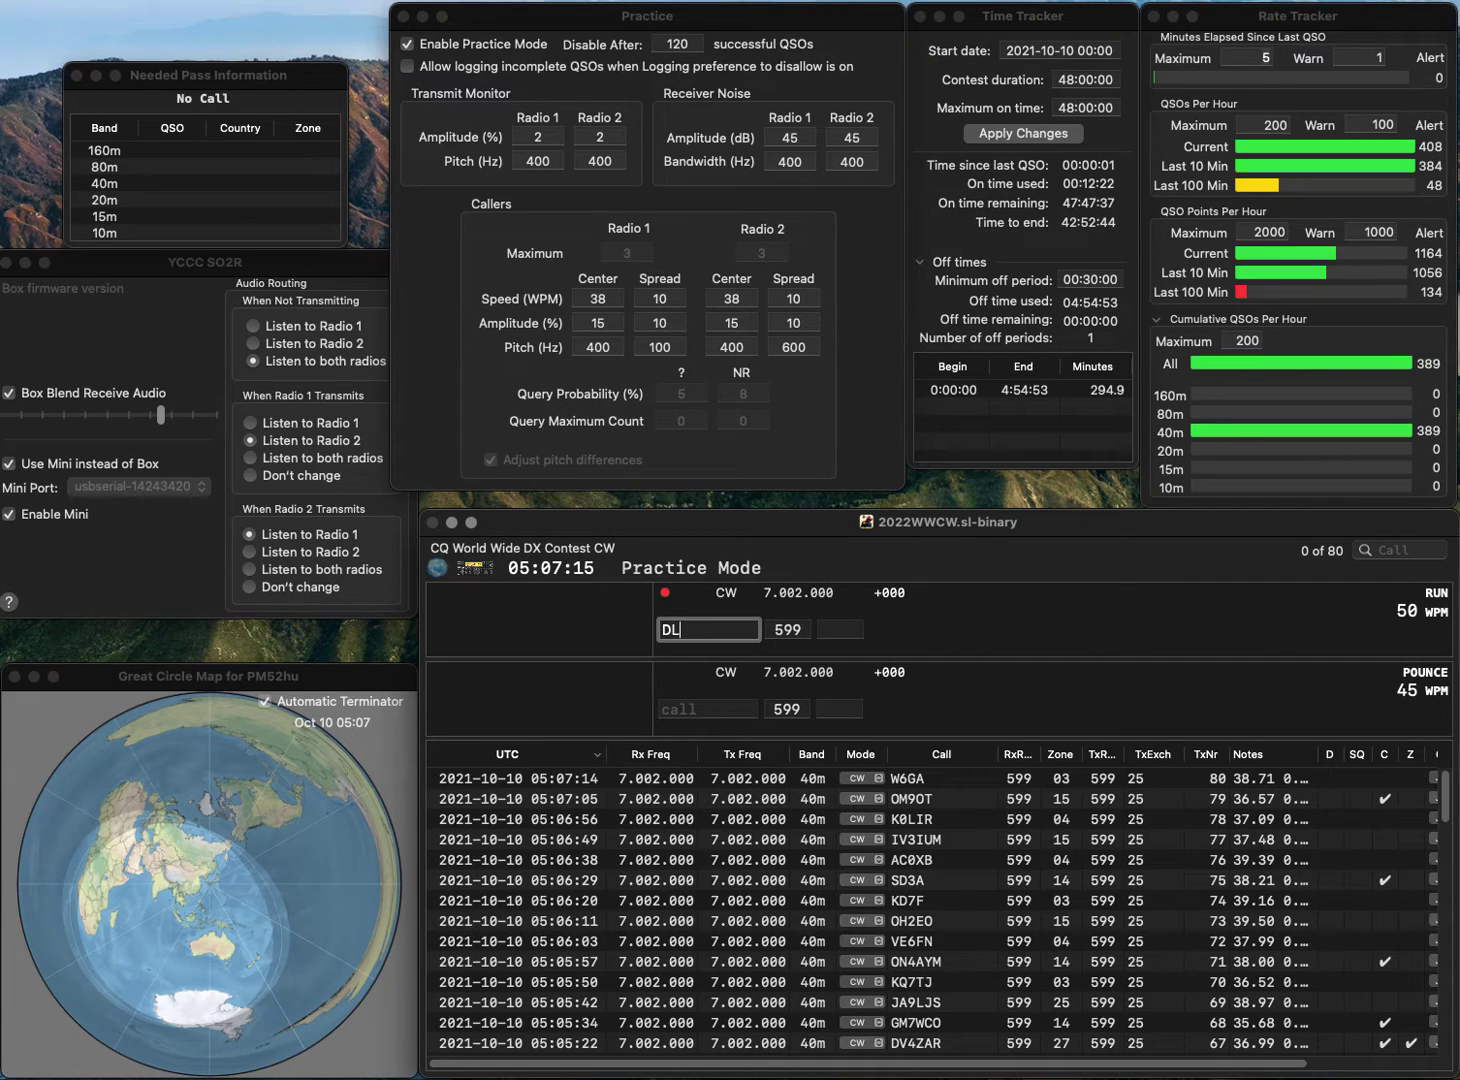
type("0WX")
key("space")
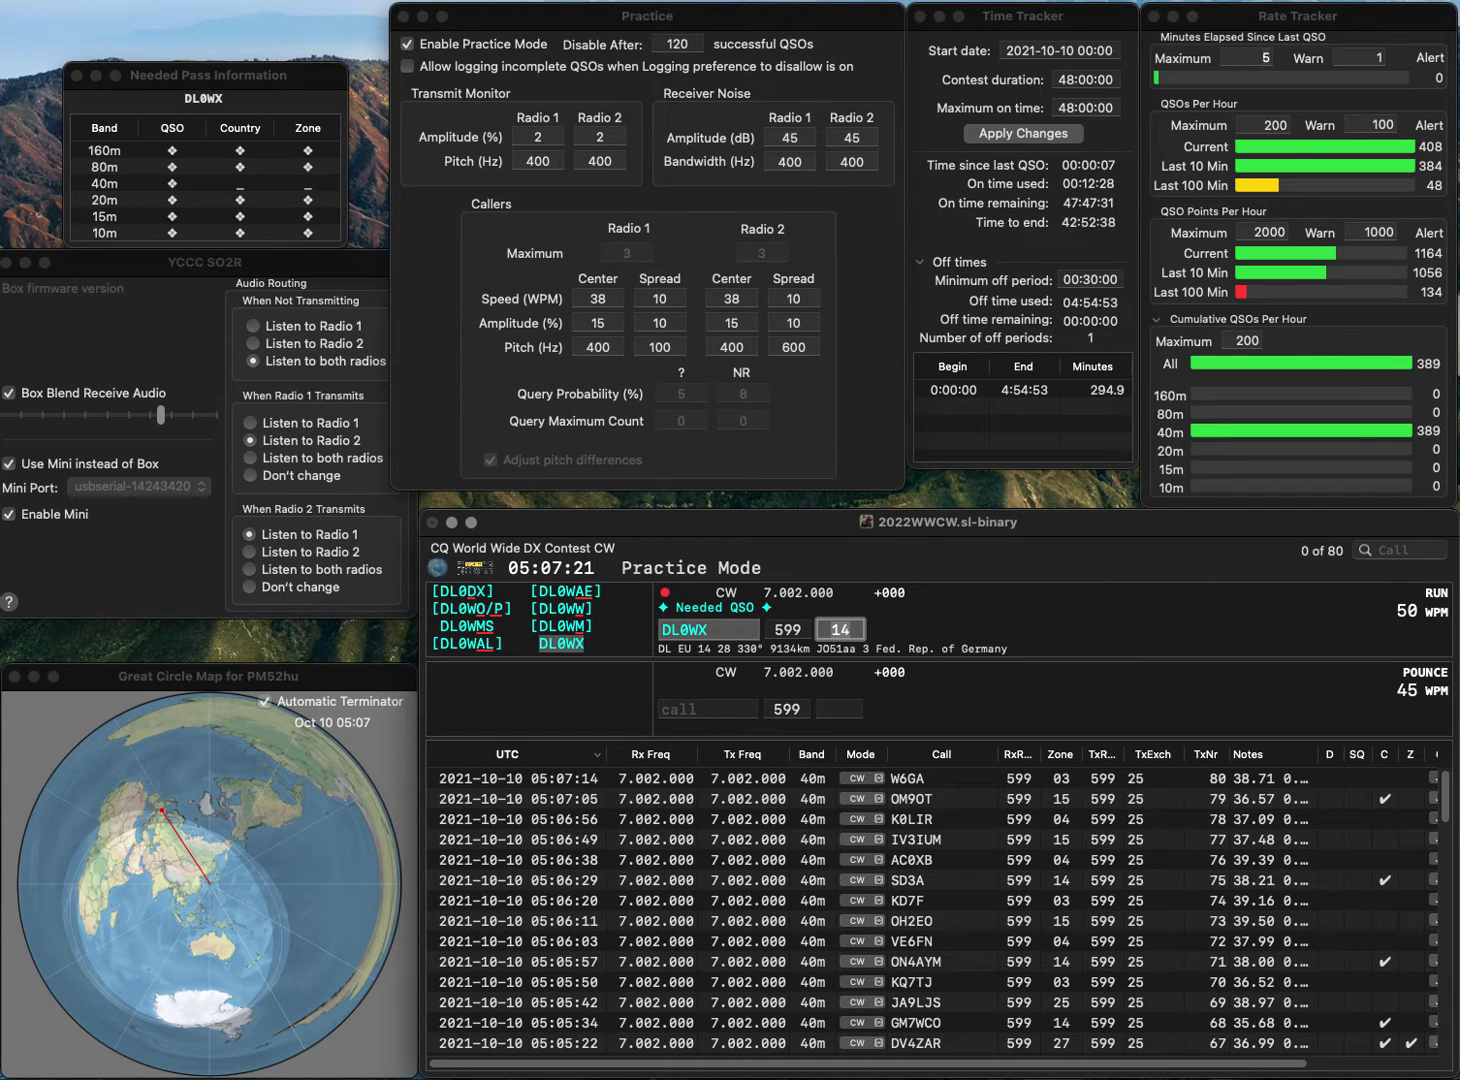
key("Return")
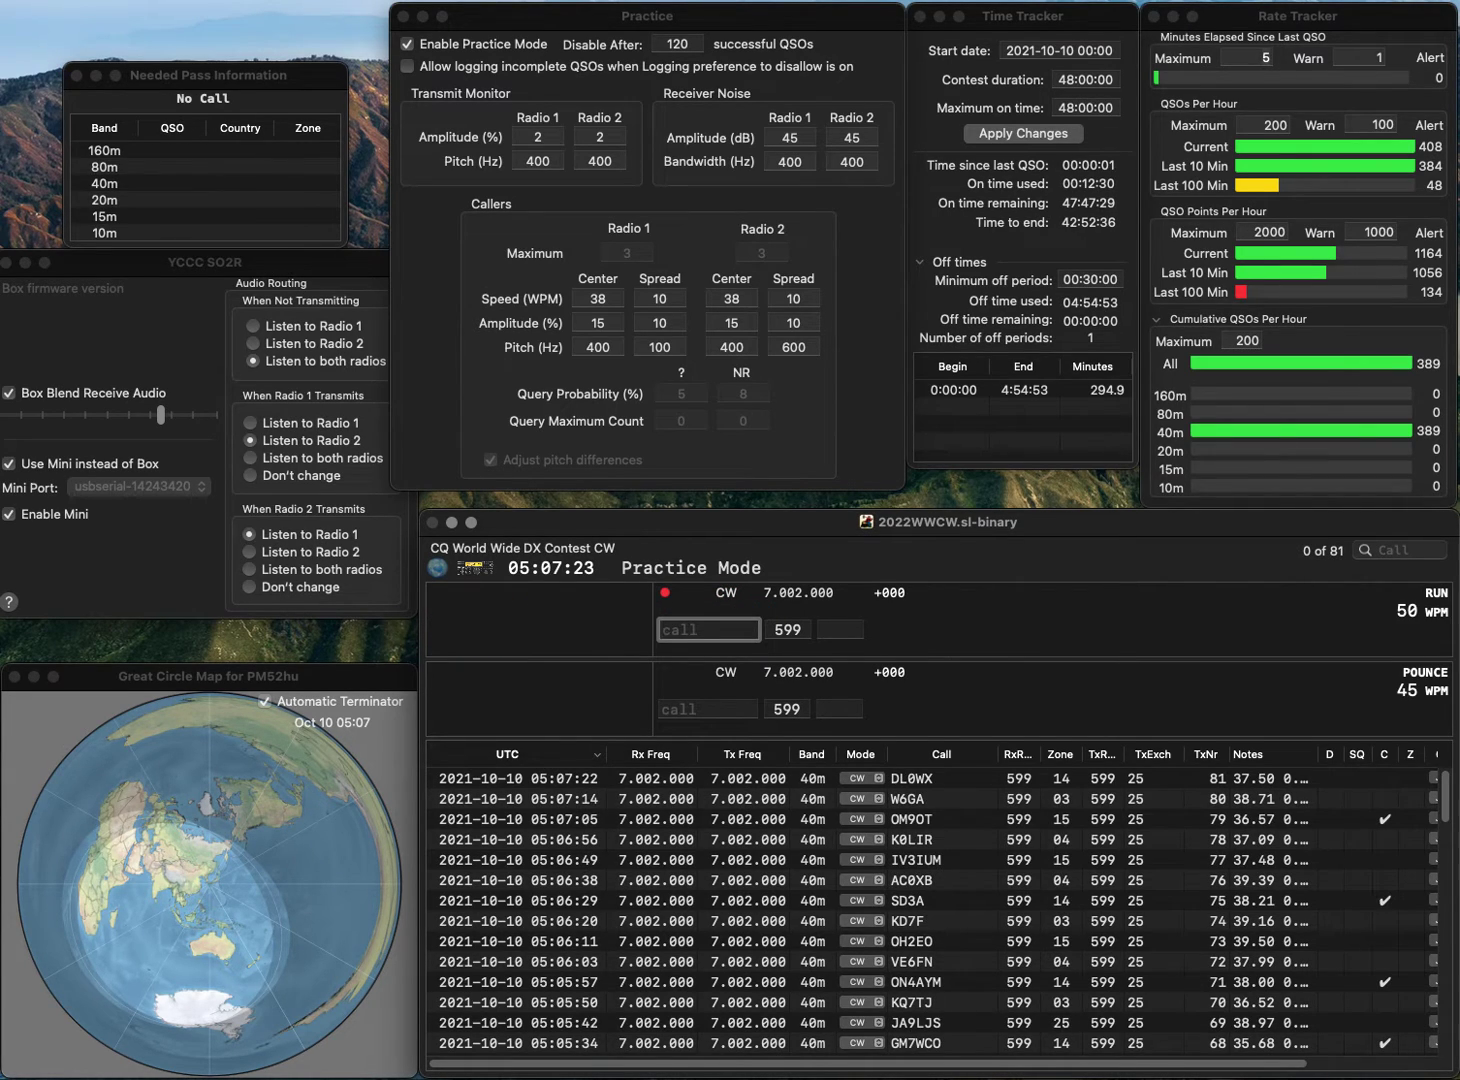
type("4J")
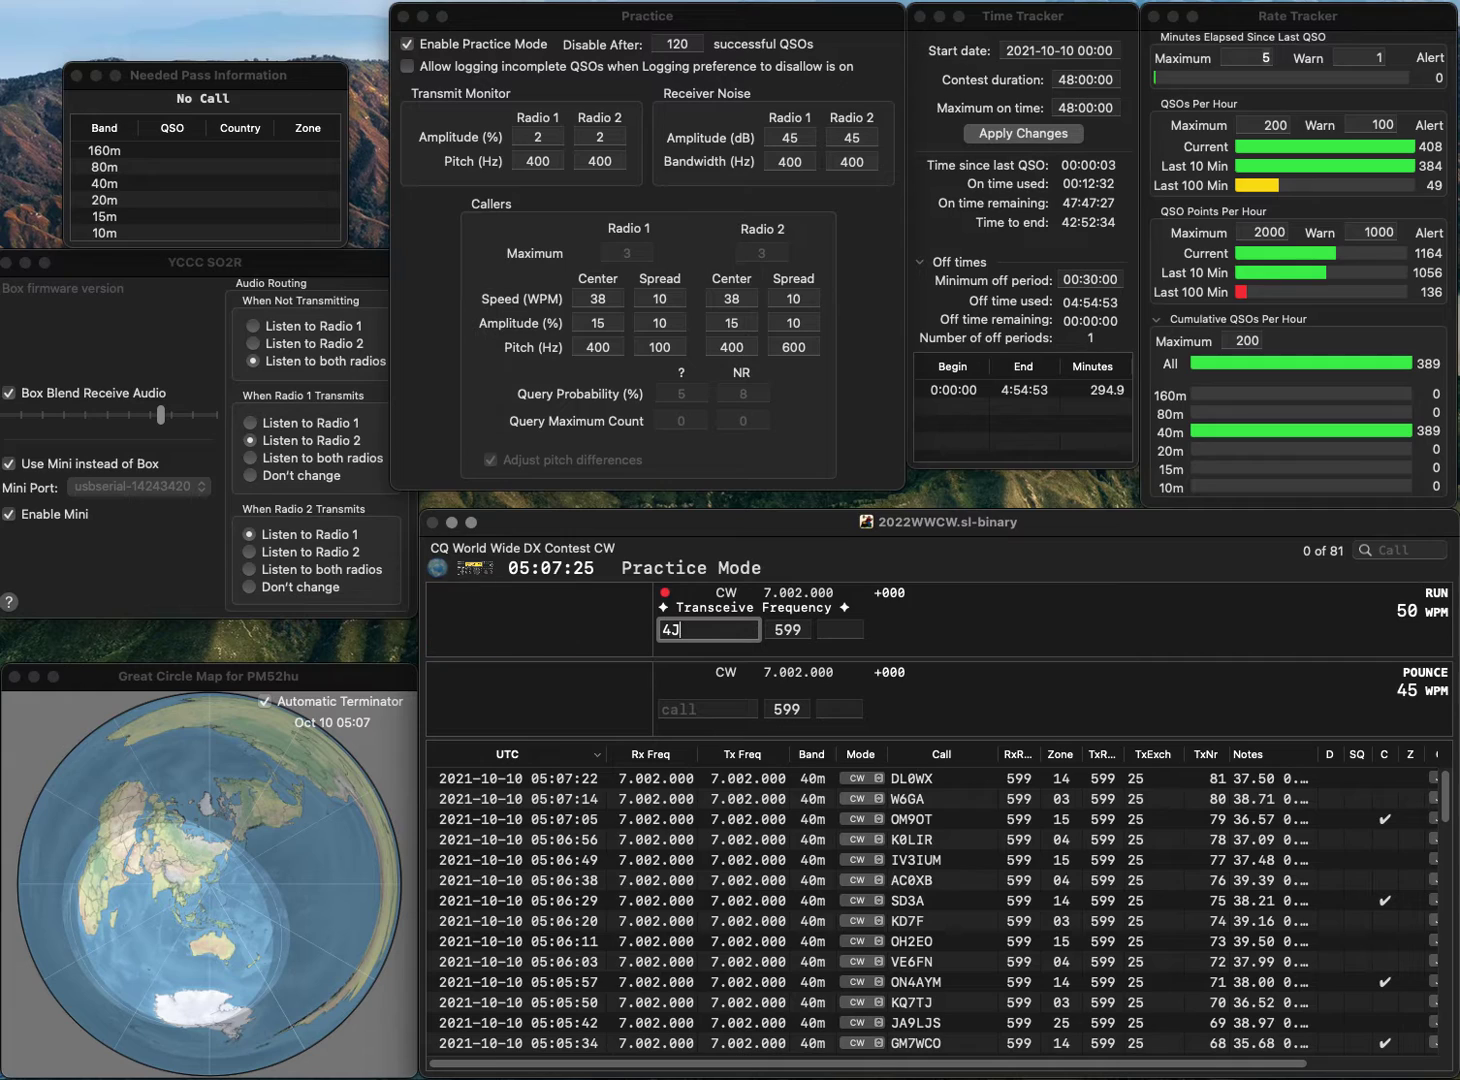
type("W")
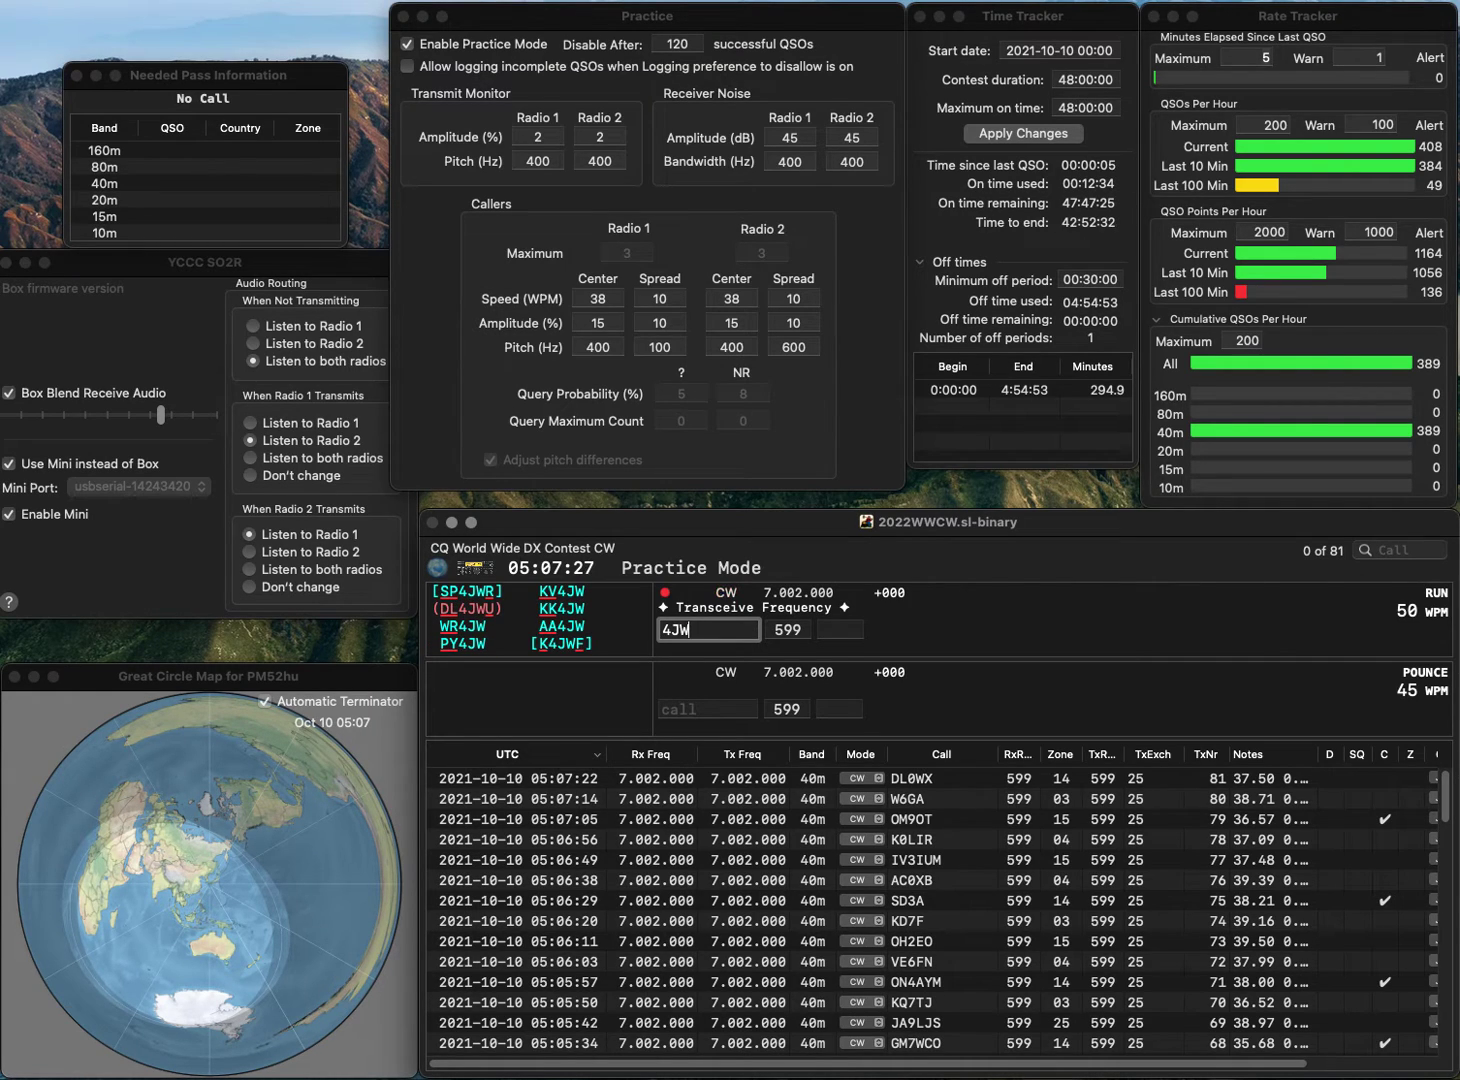
key("Left")
key("Left")
key("Left")
type("I")
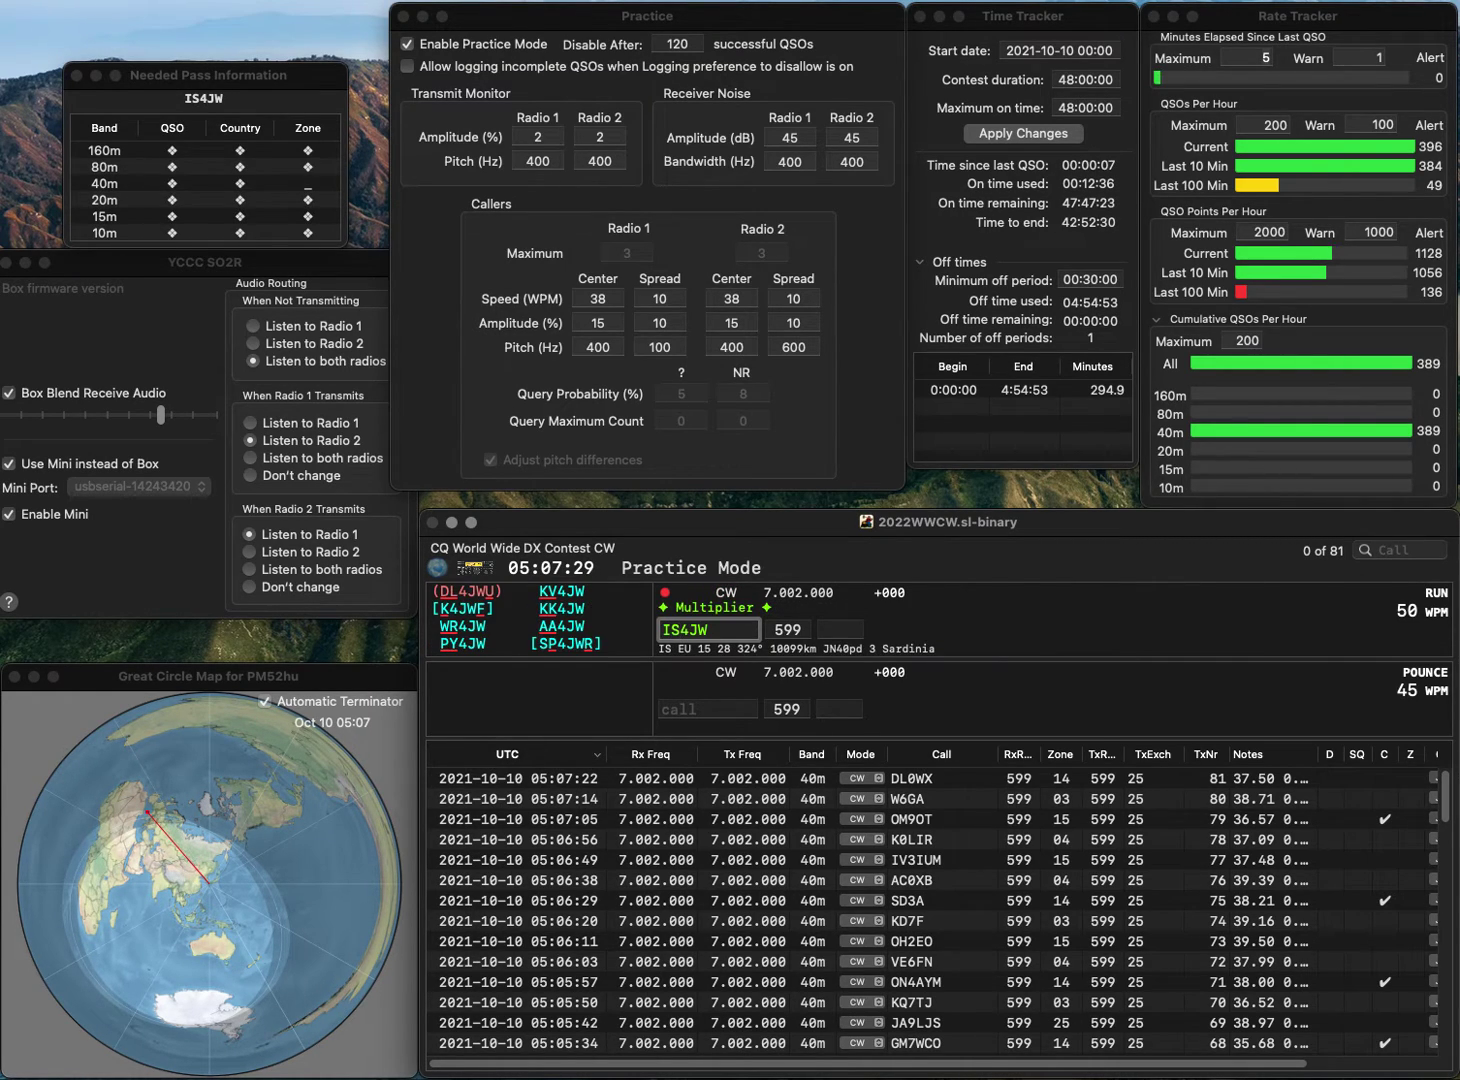
key("Return")
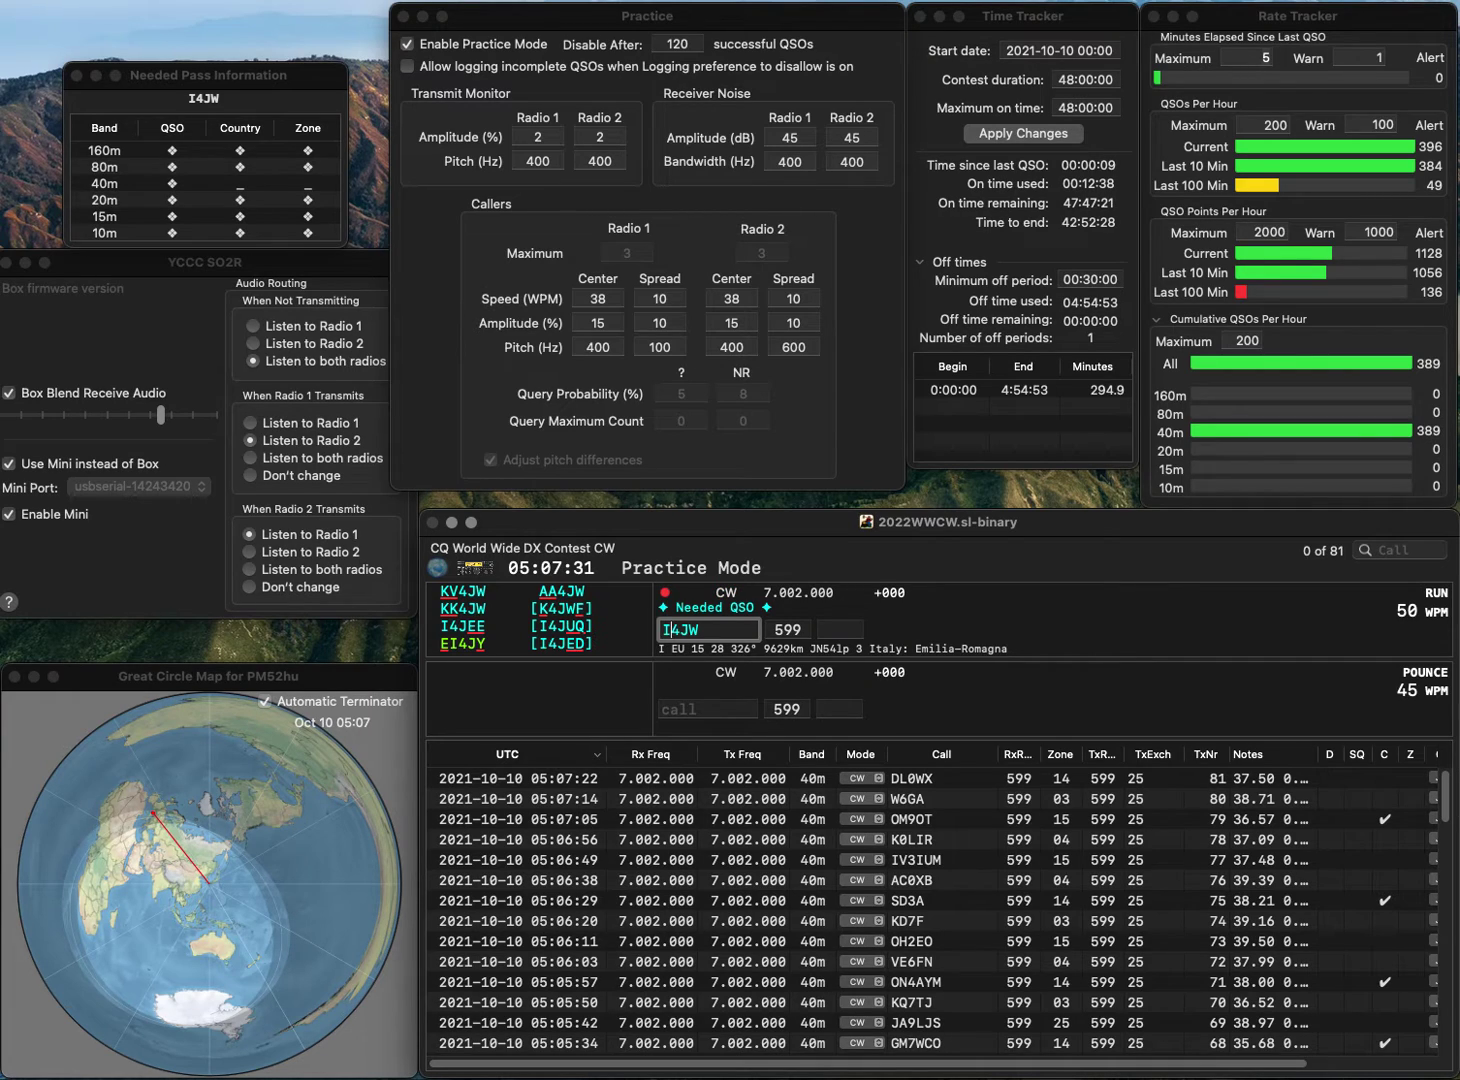
type("U")
key("Right")
key("Right")
key("Right")
key("BackSpace")
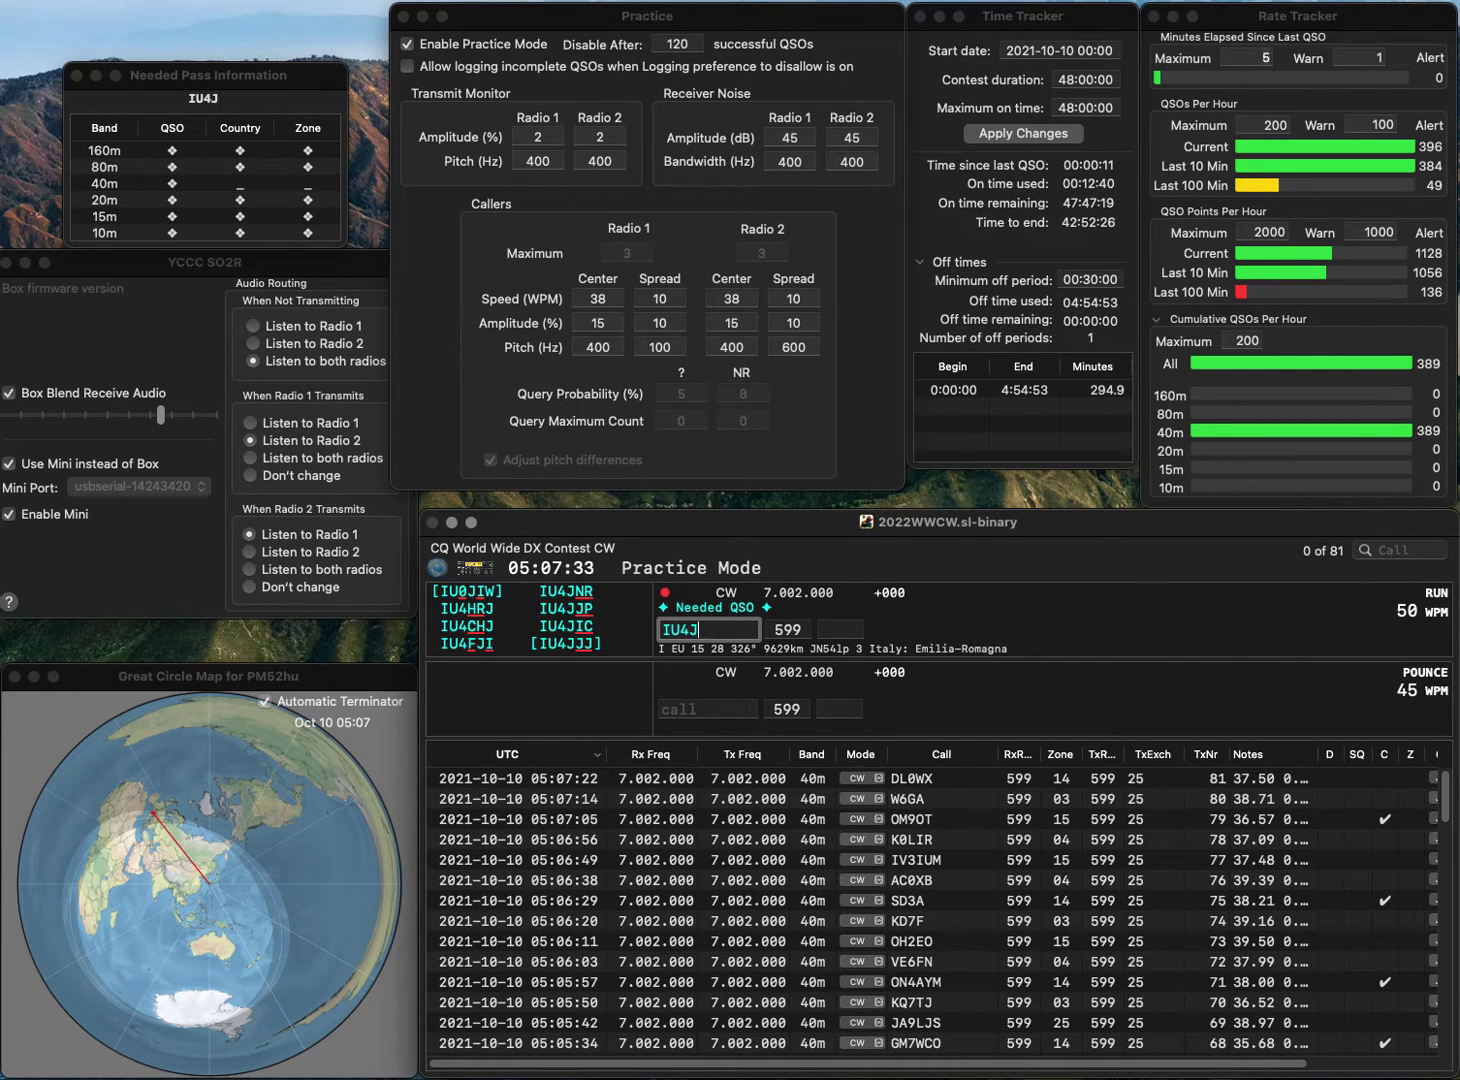
type("JP")
key("Return")
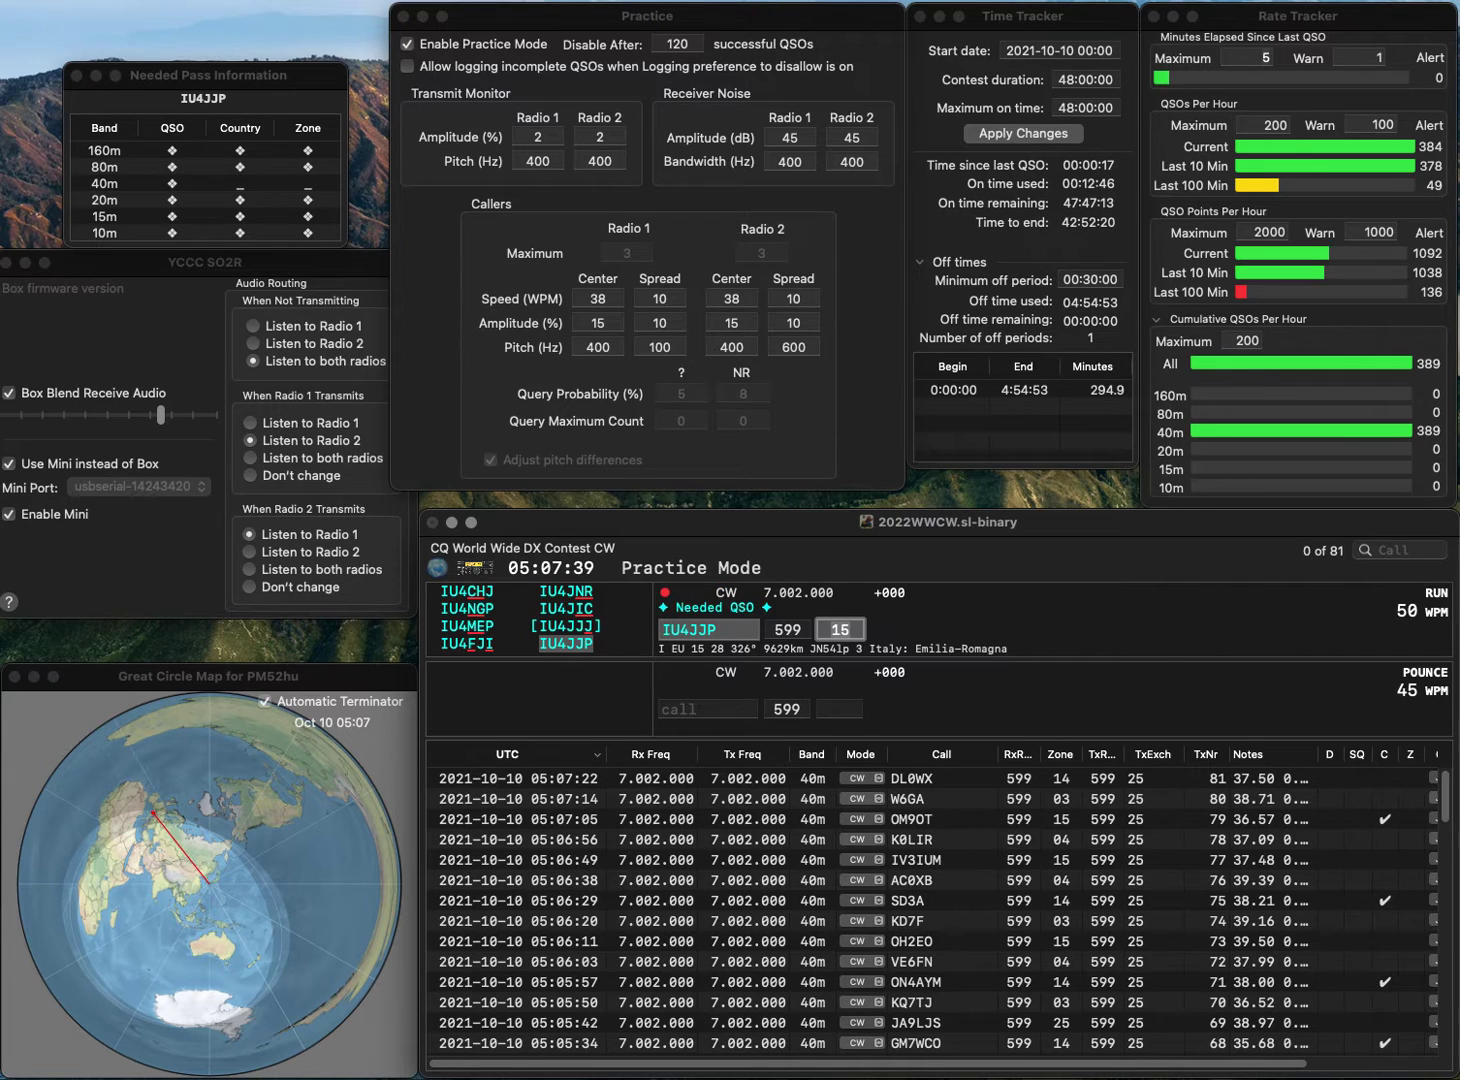
key("Return")
type("UT7ZM")
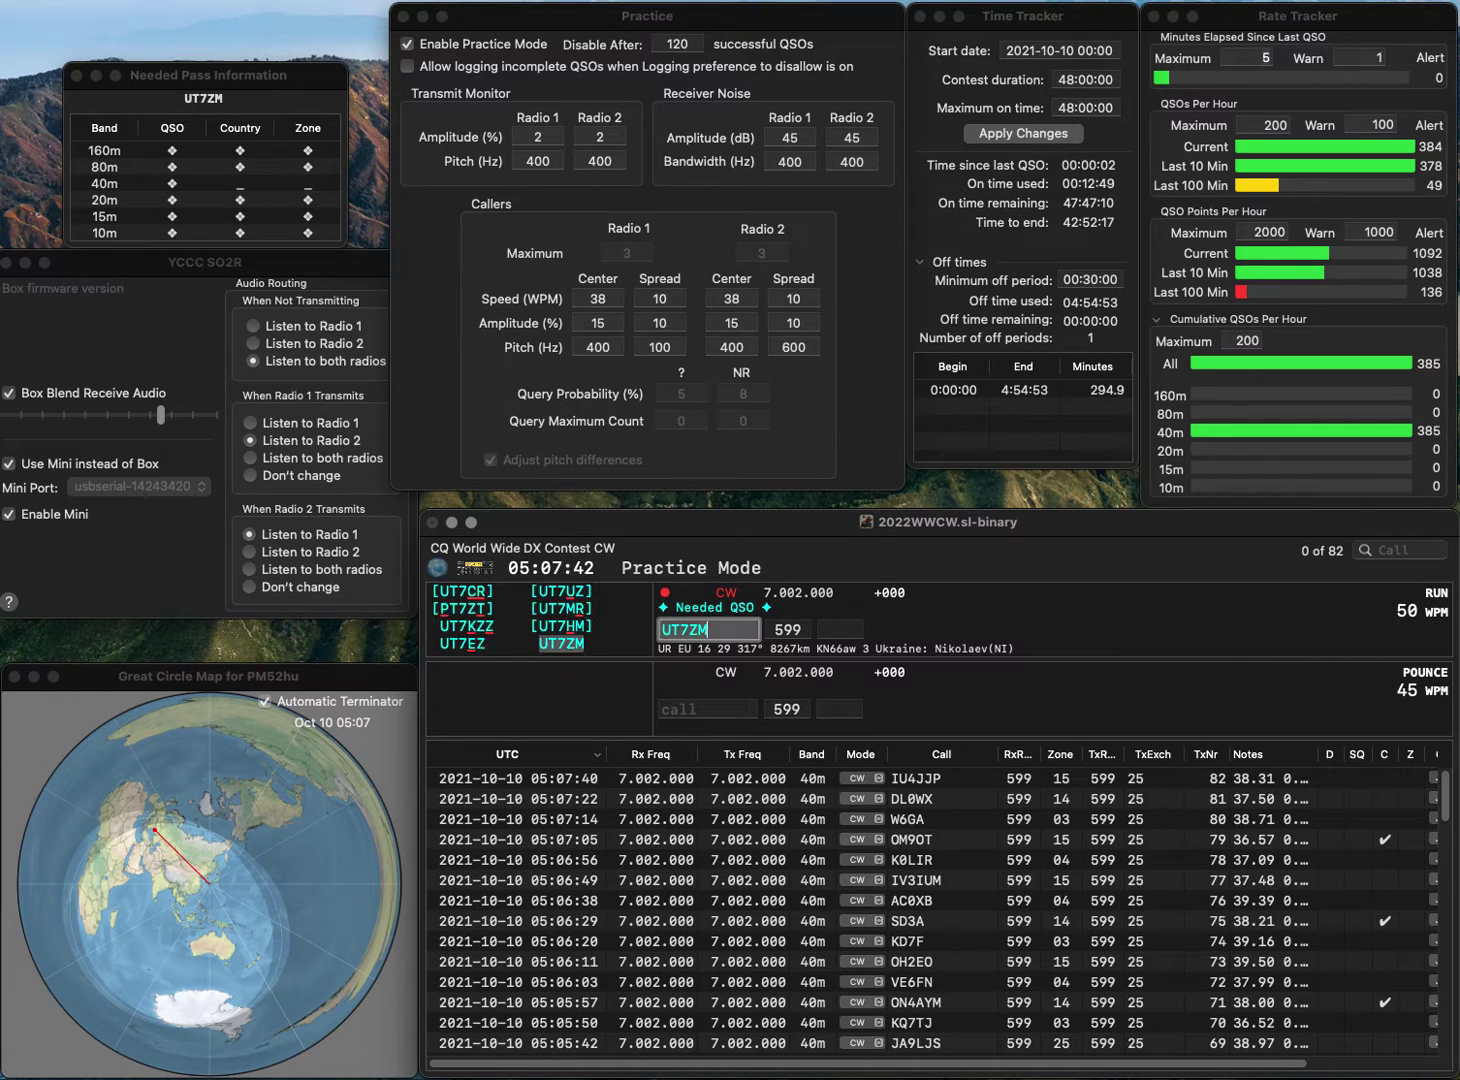
key("Return")
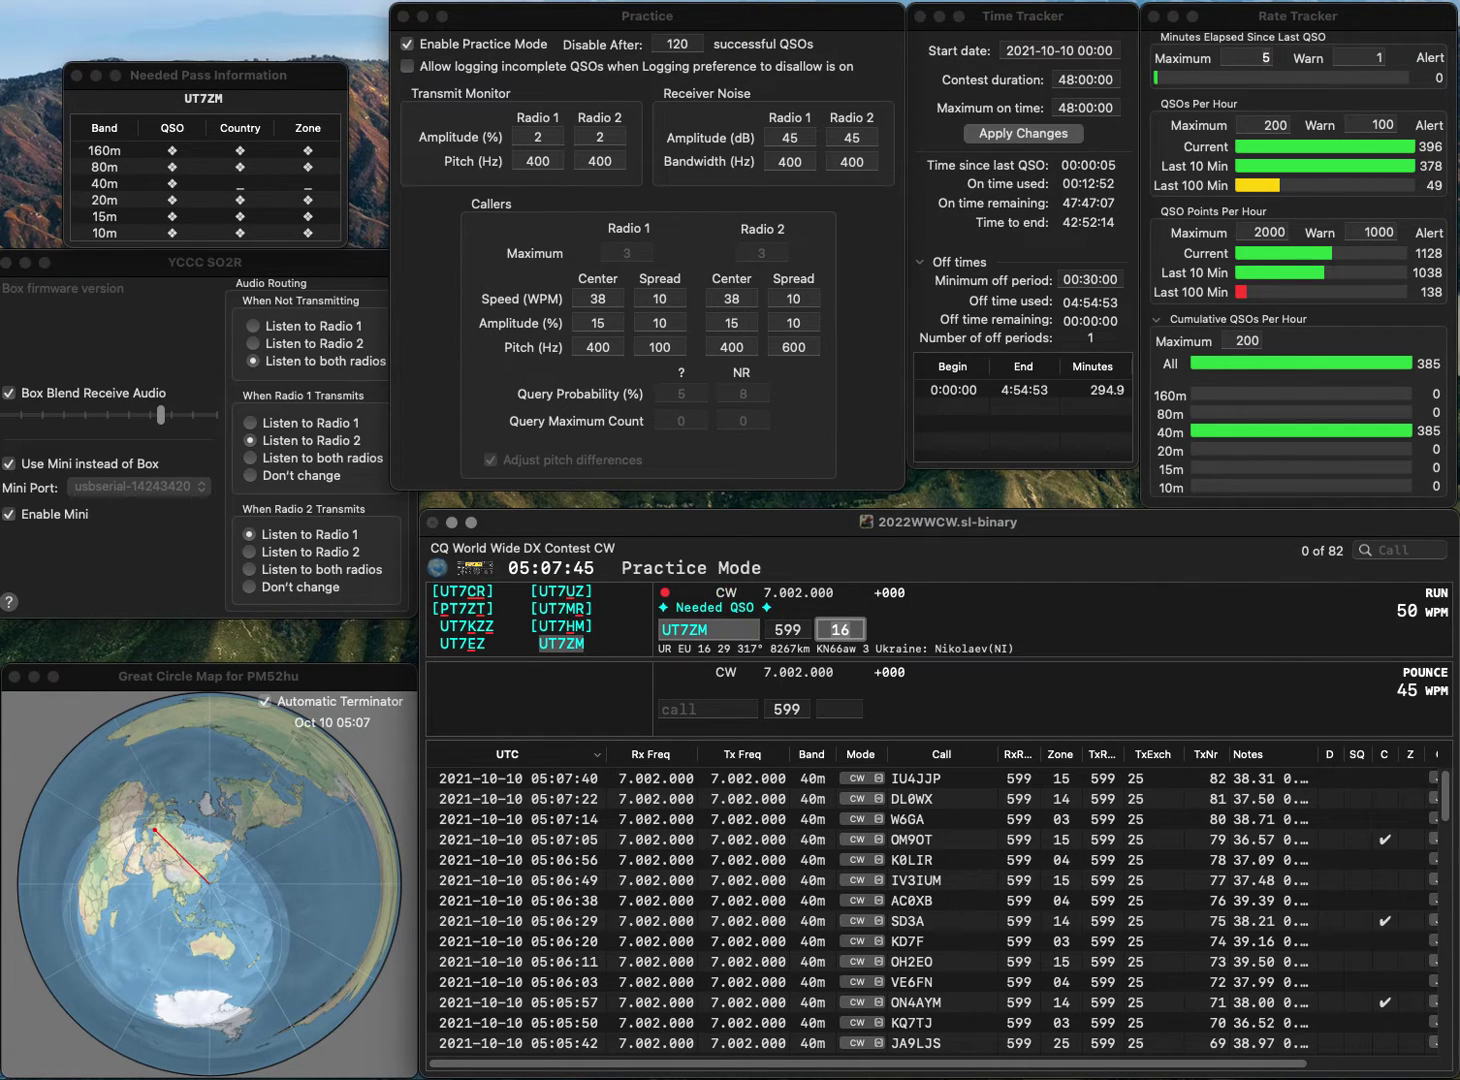
key("Return")
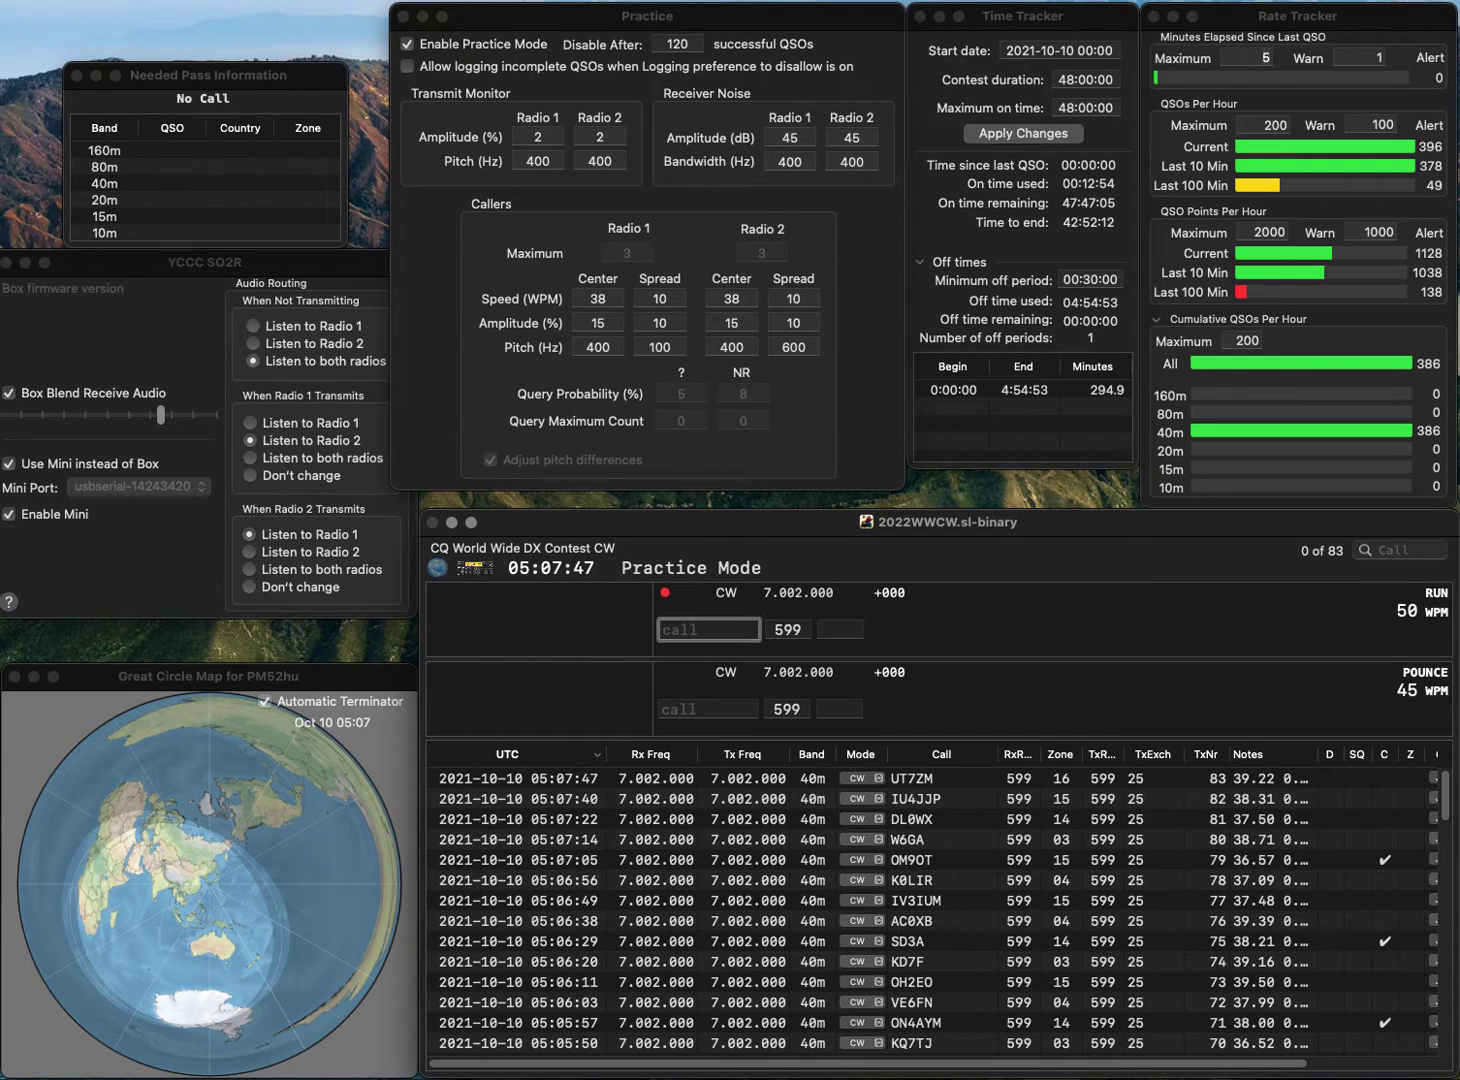
type("W3ULS")
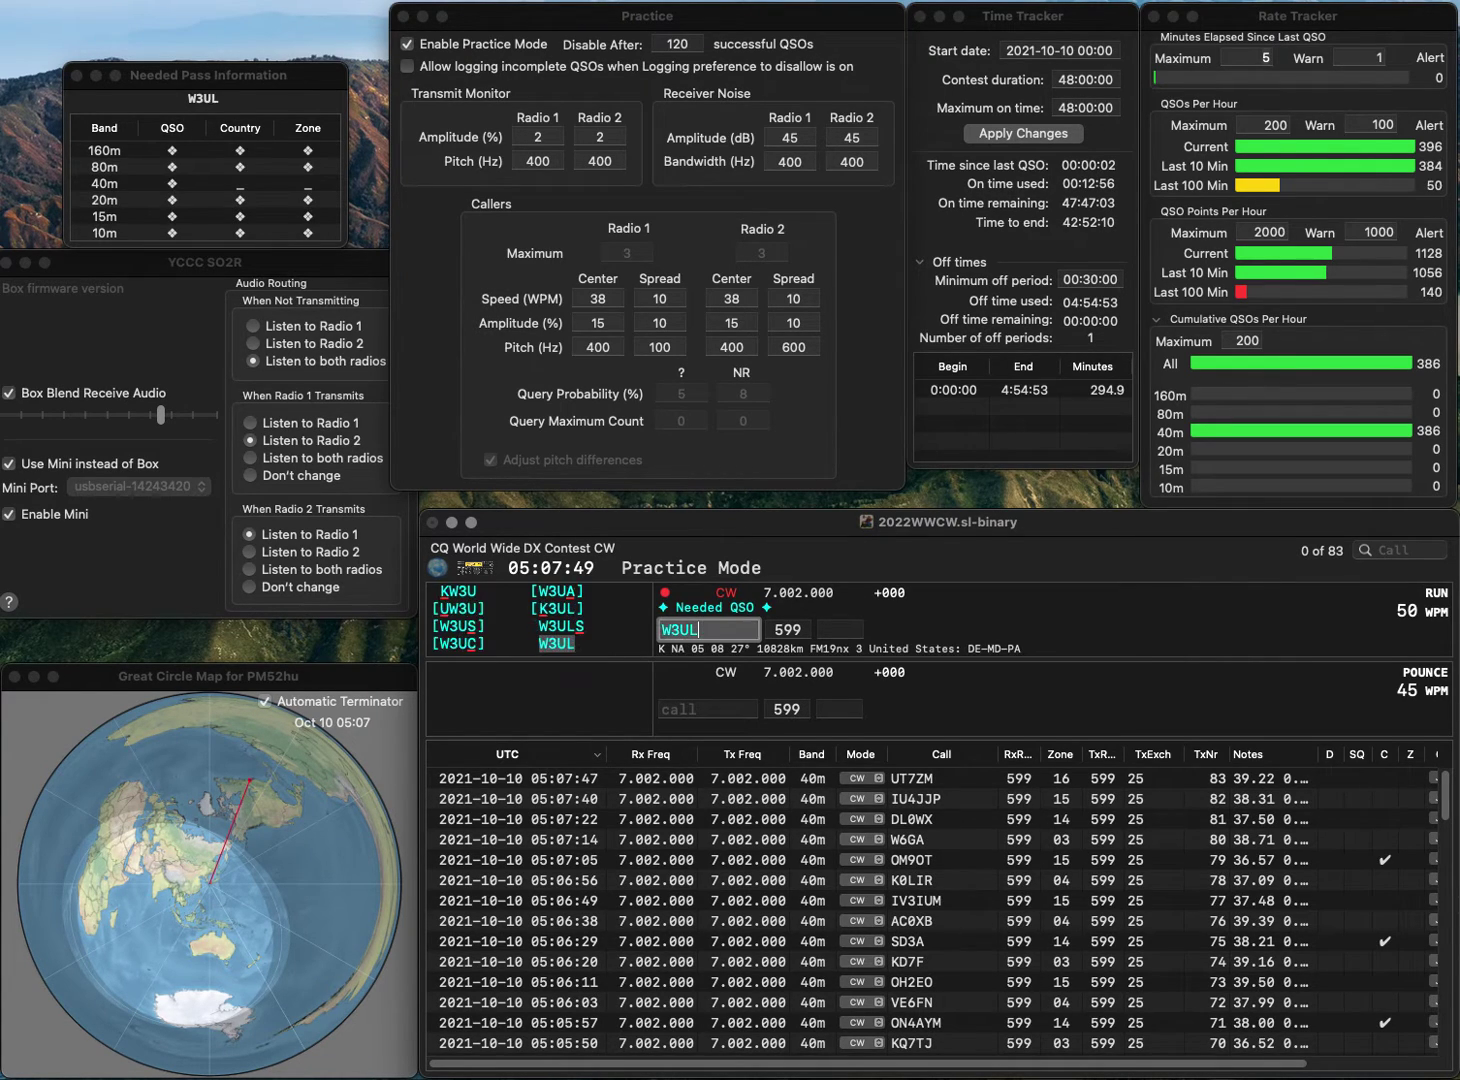
key("Tab")
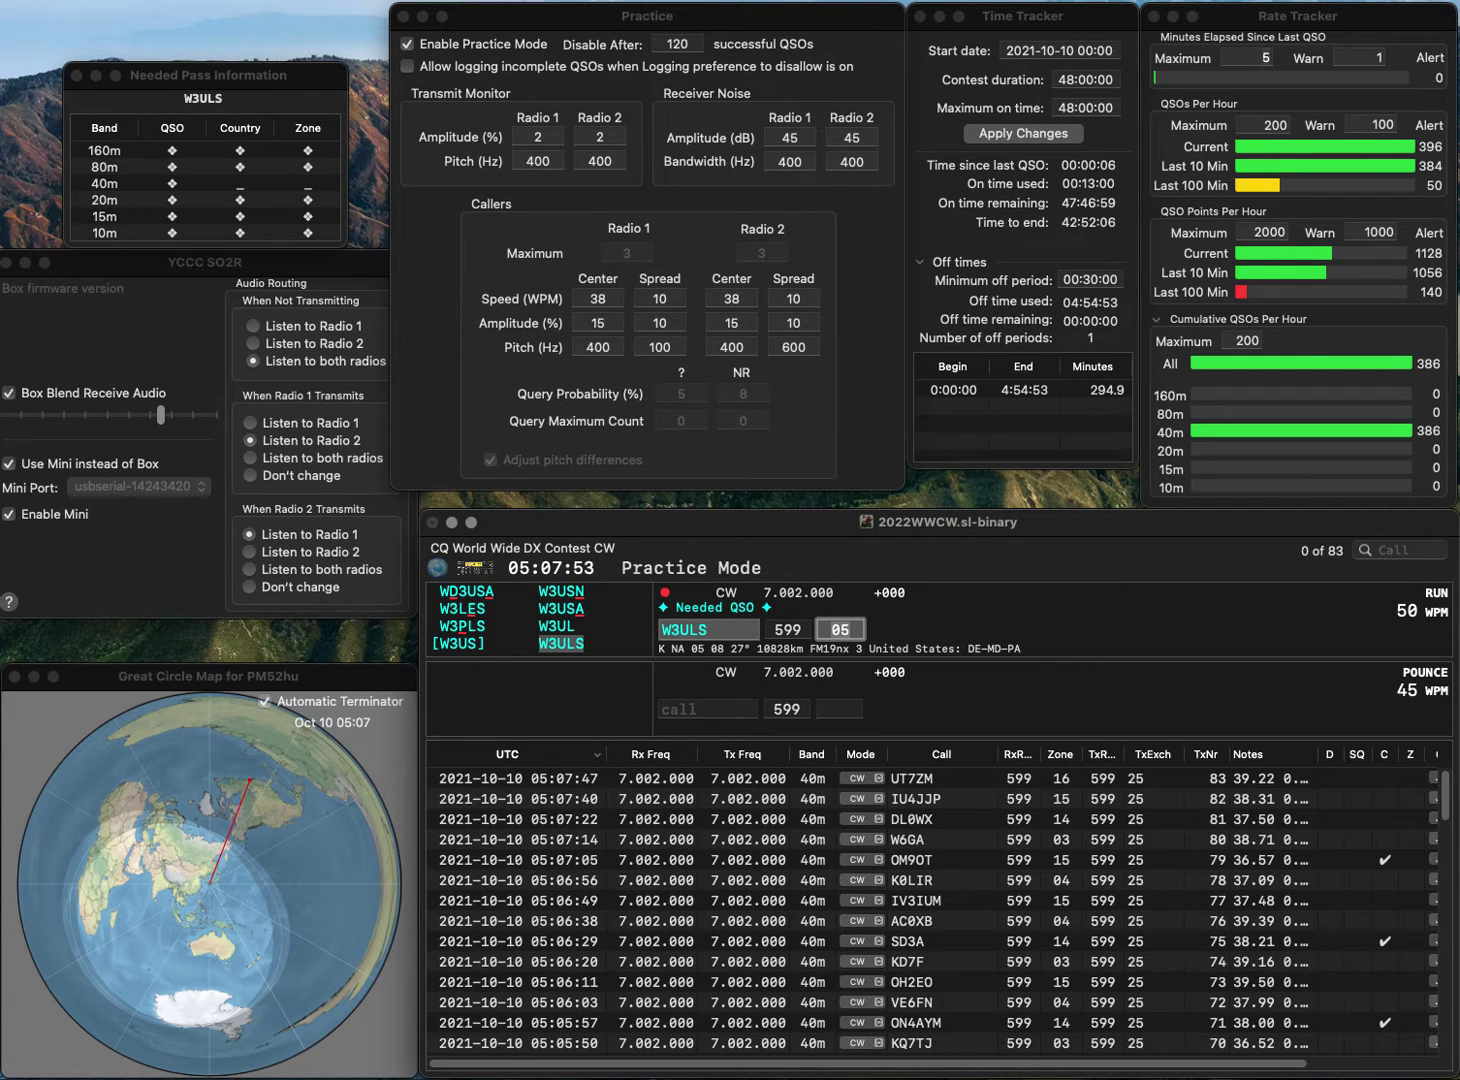
key("Return")
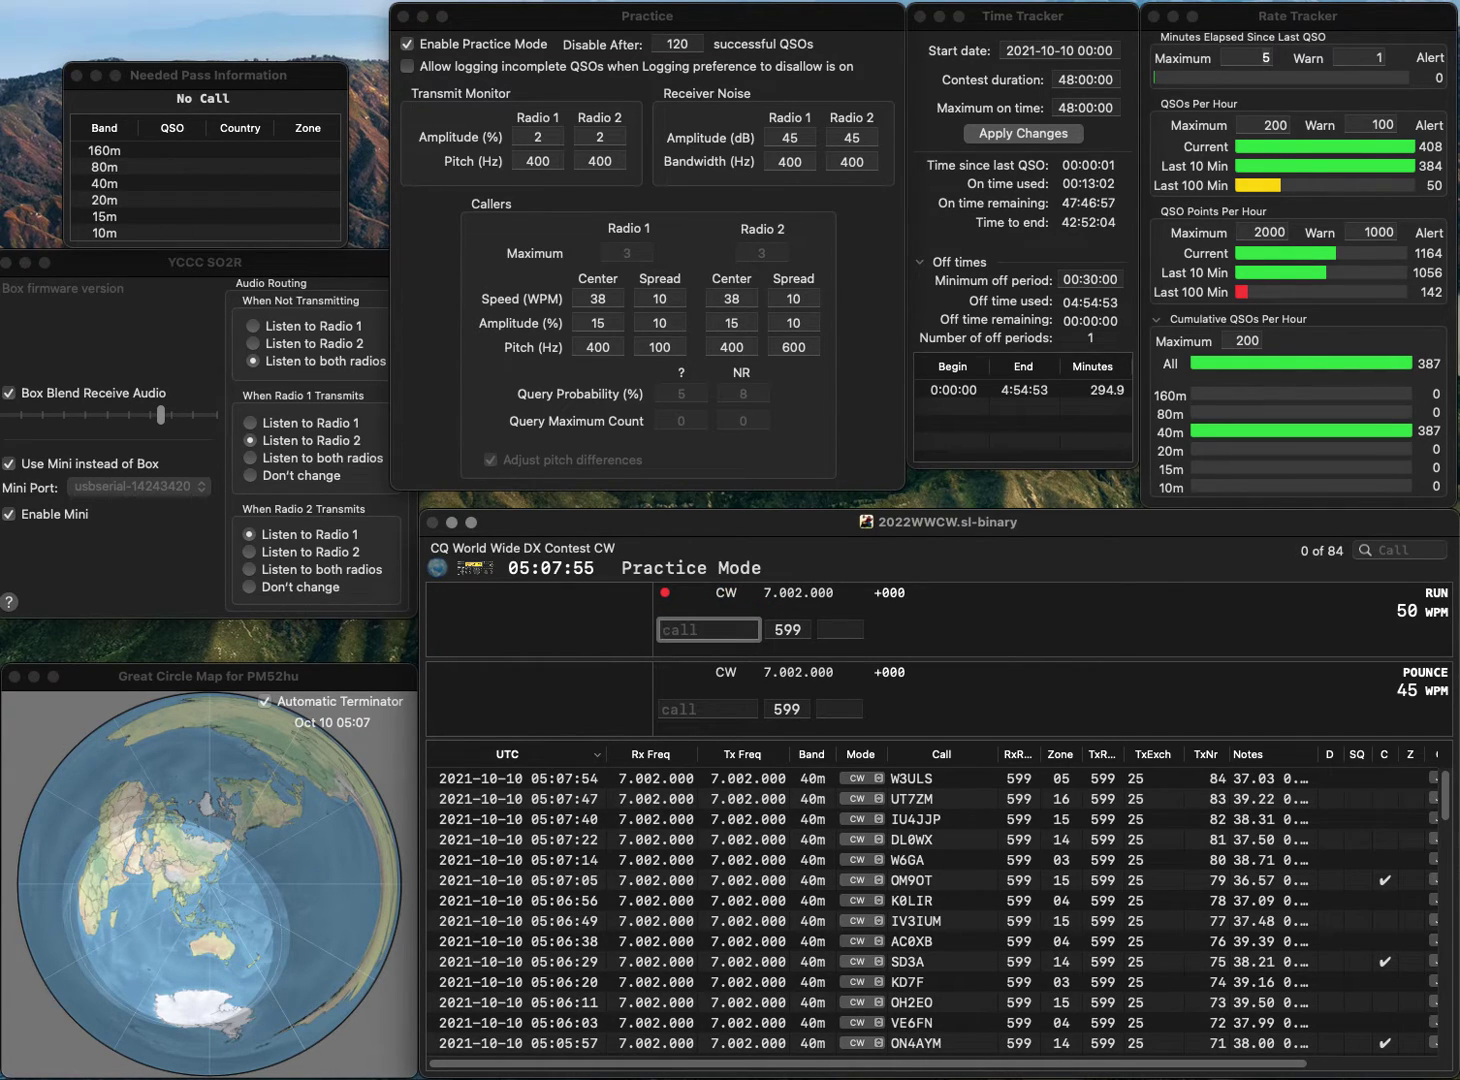
Log run-radio practice contacts with KG6SVF in zone 03 and ND0C in zone 04, both with report 599.
type("KGSVF")
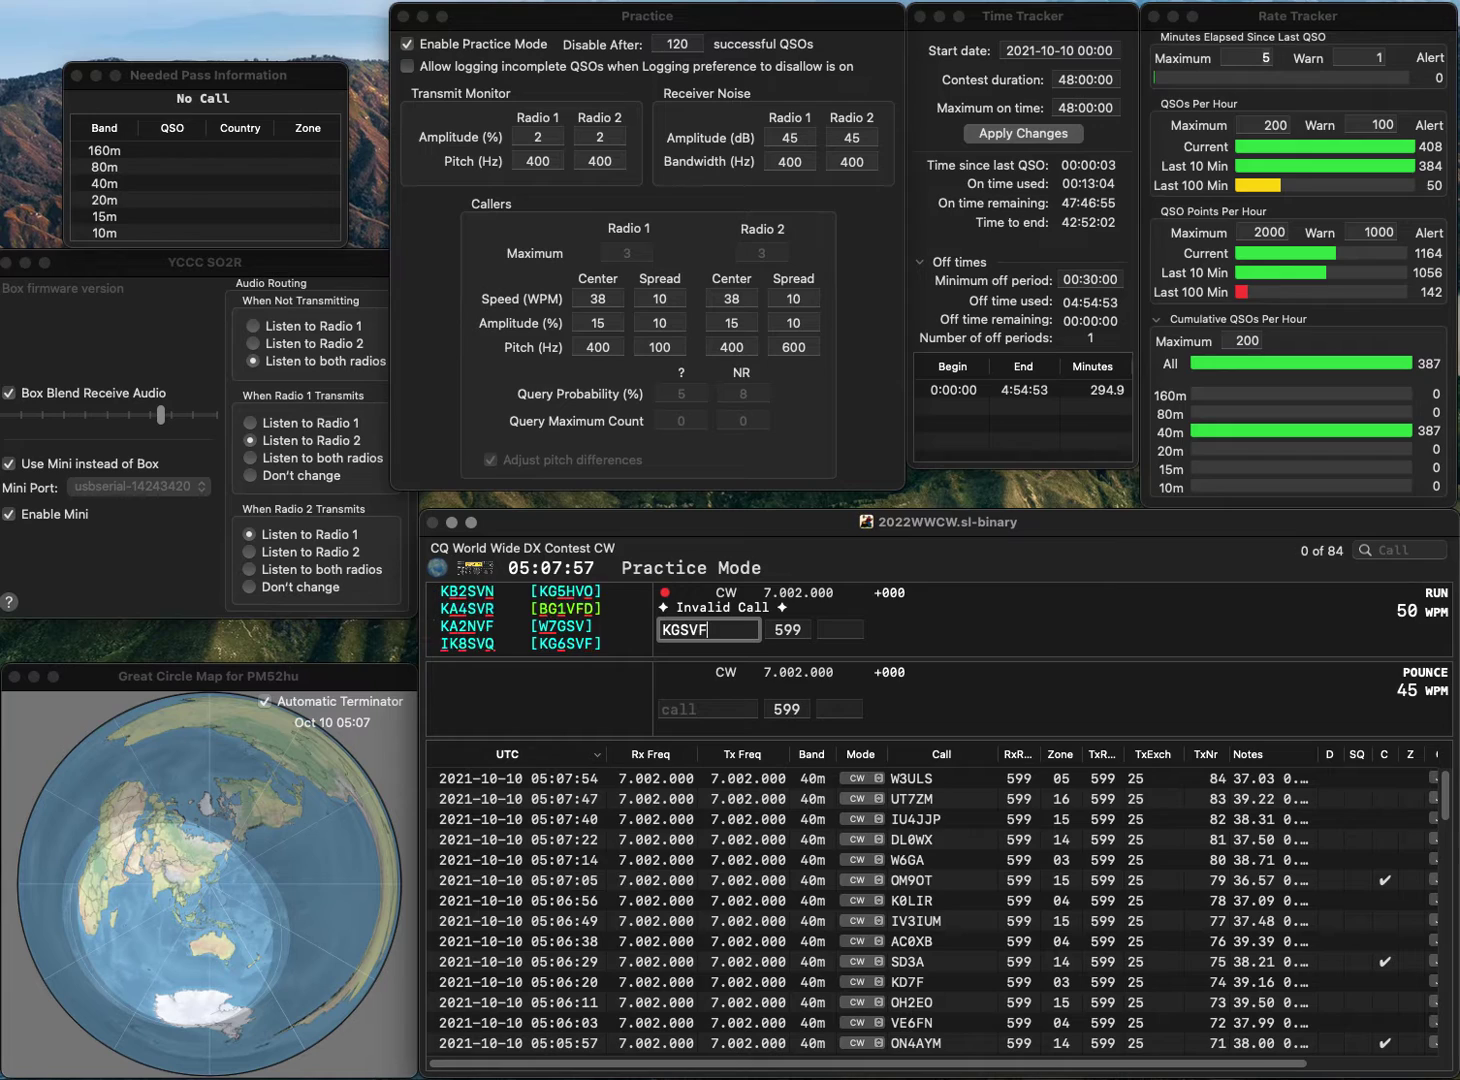
type("6")
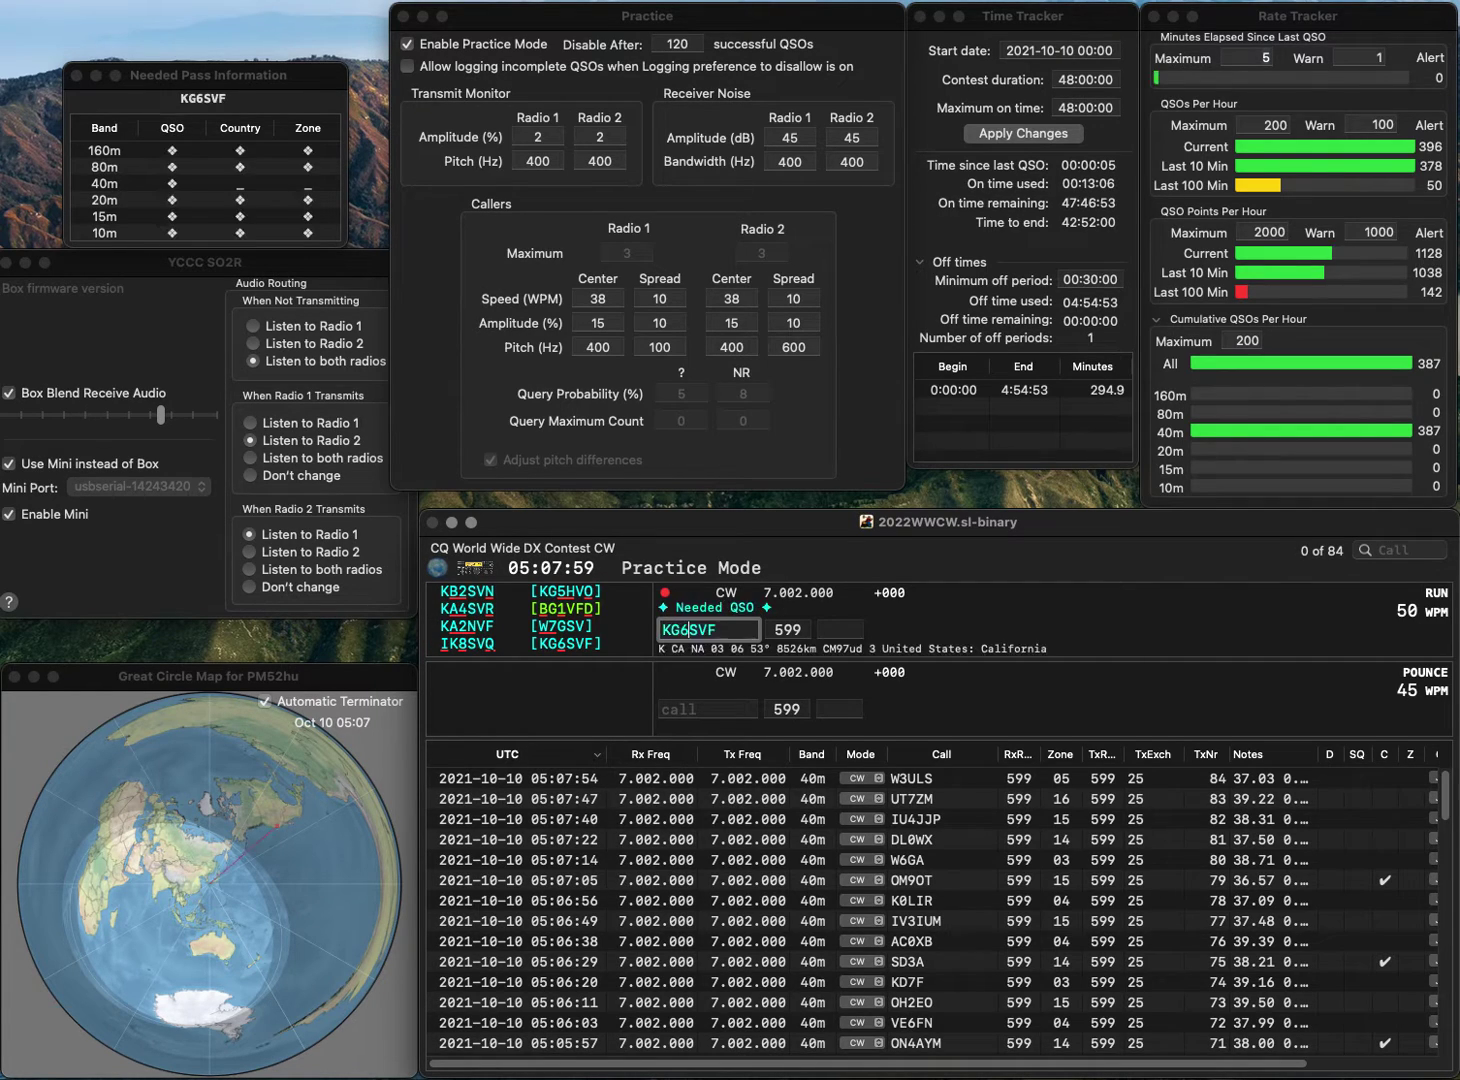
key("space")
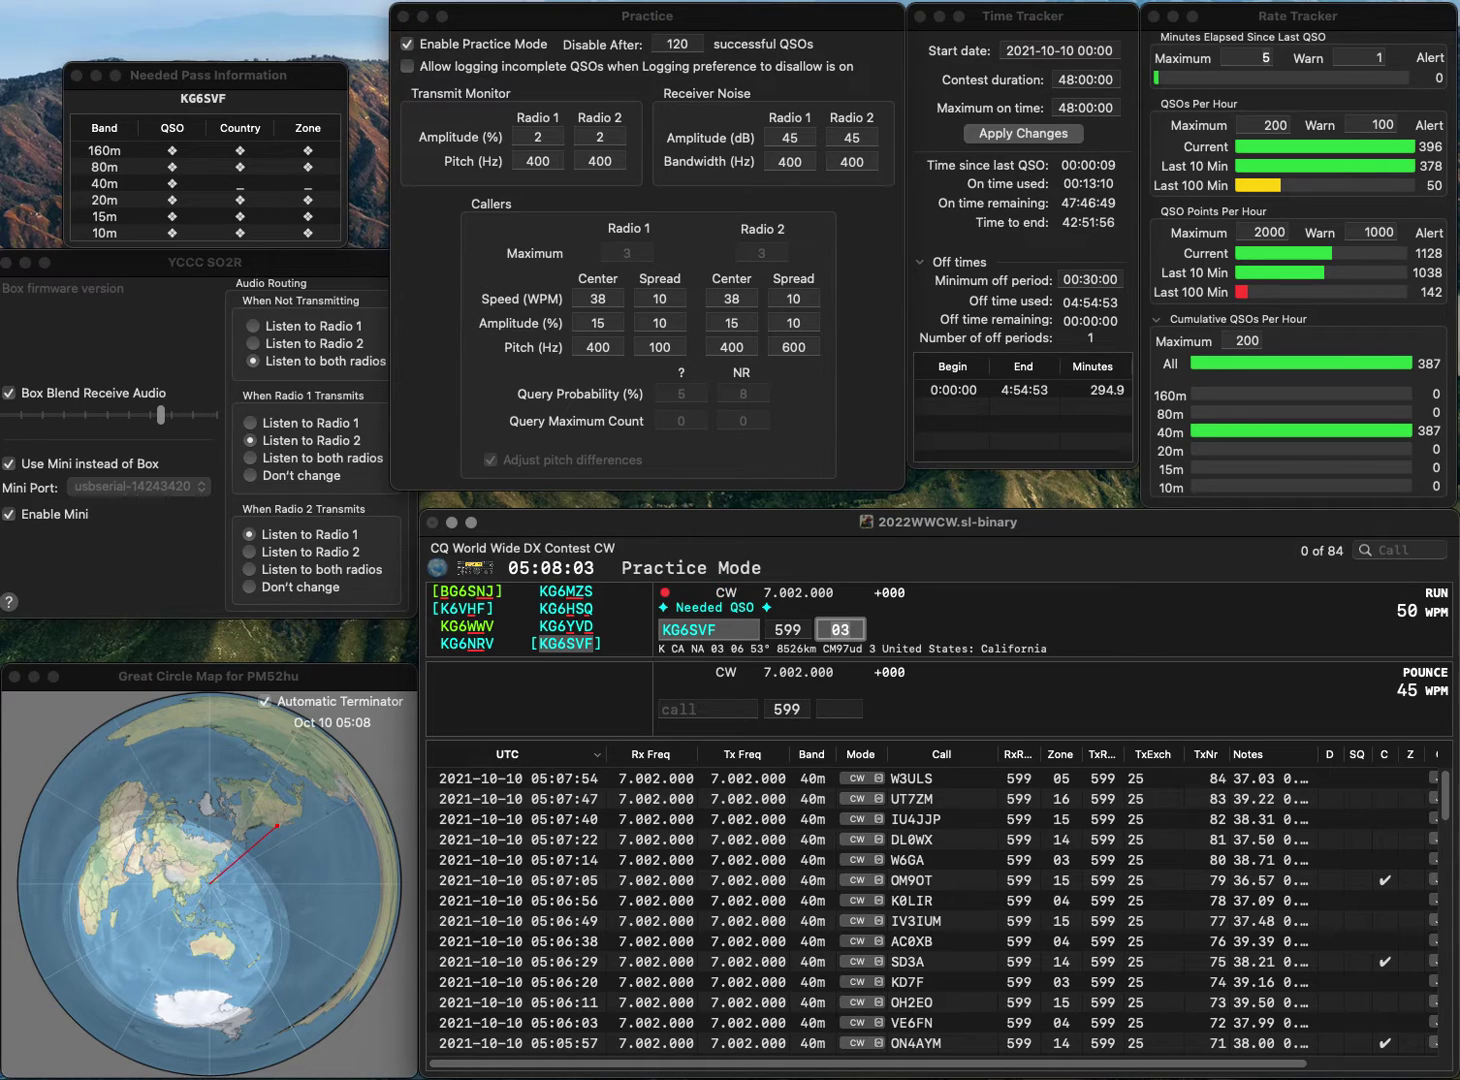
key("Return")
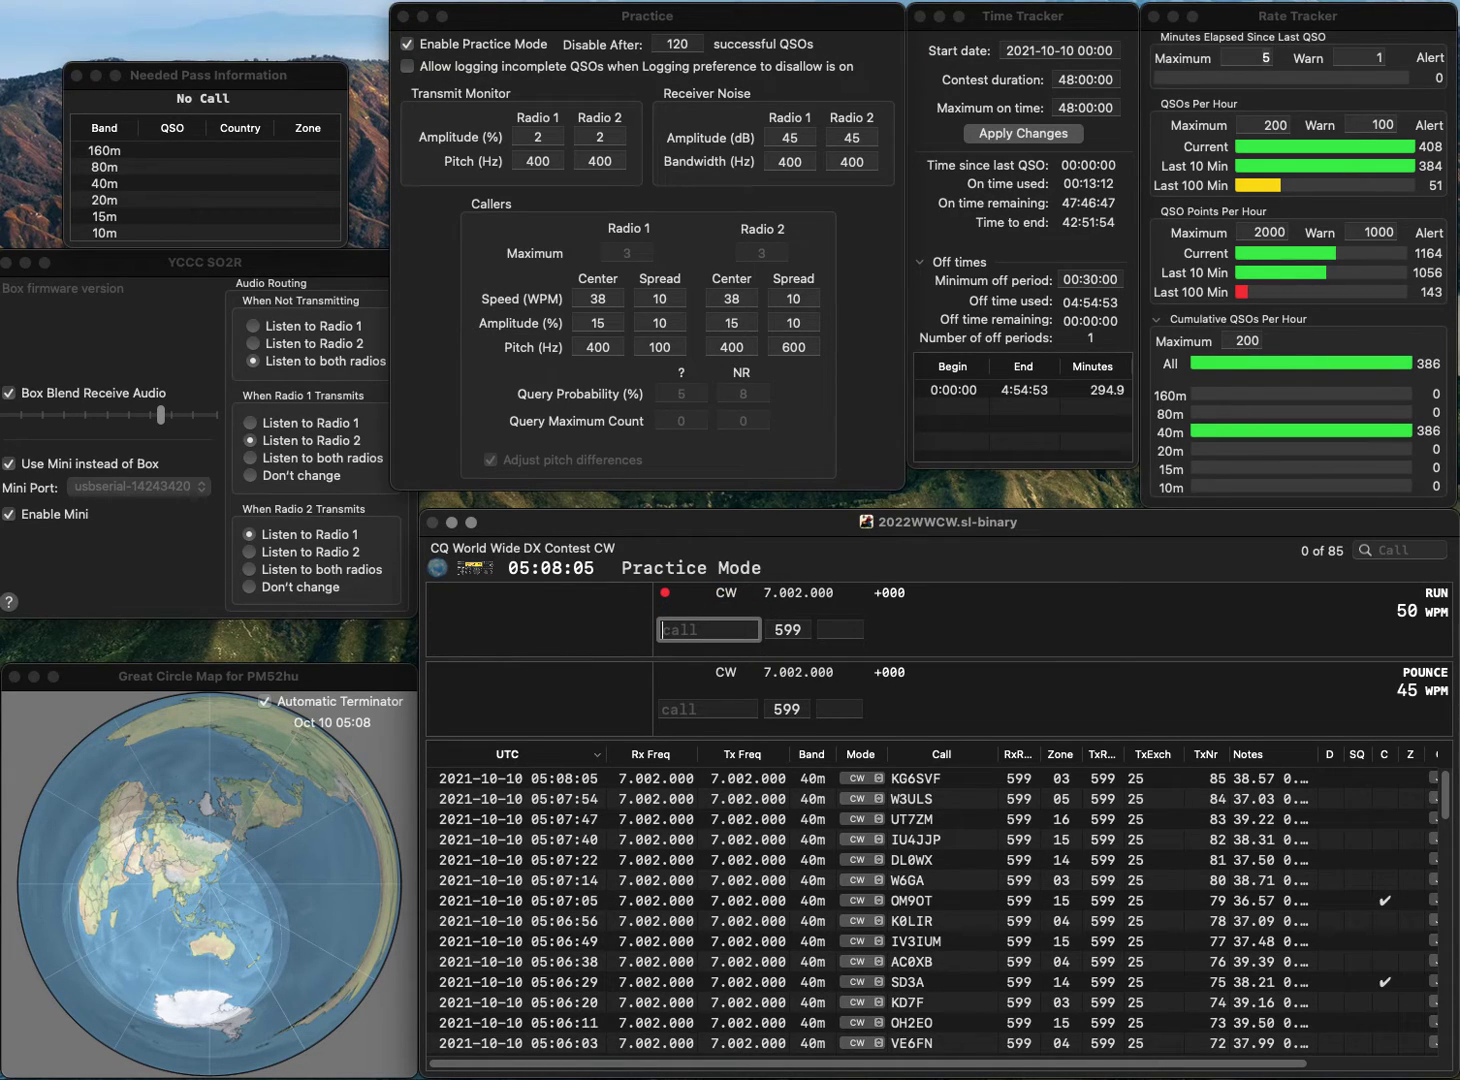
type("ND0C")
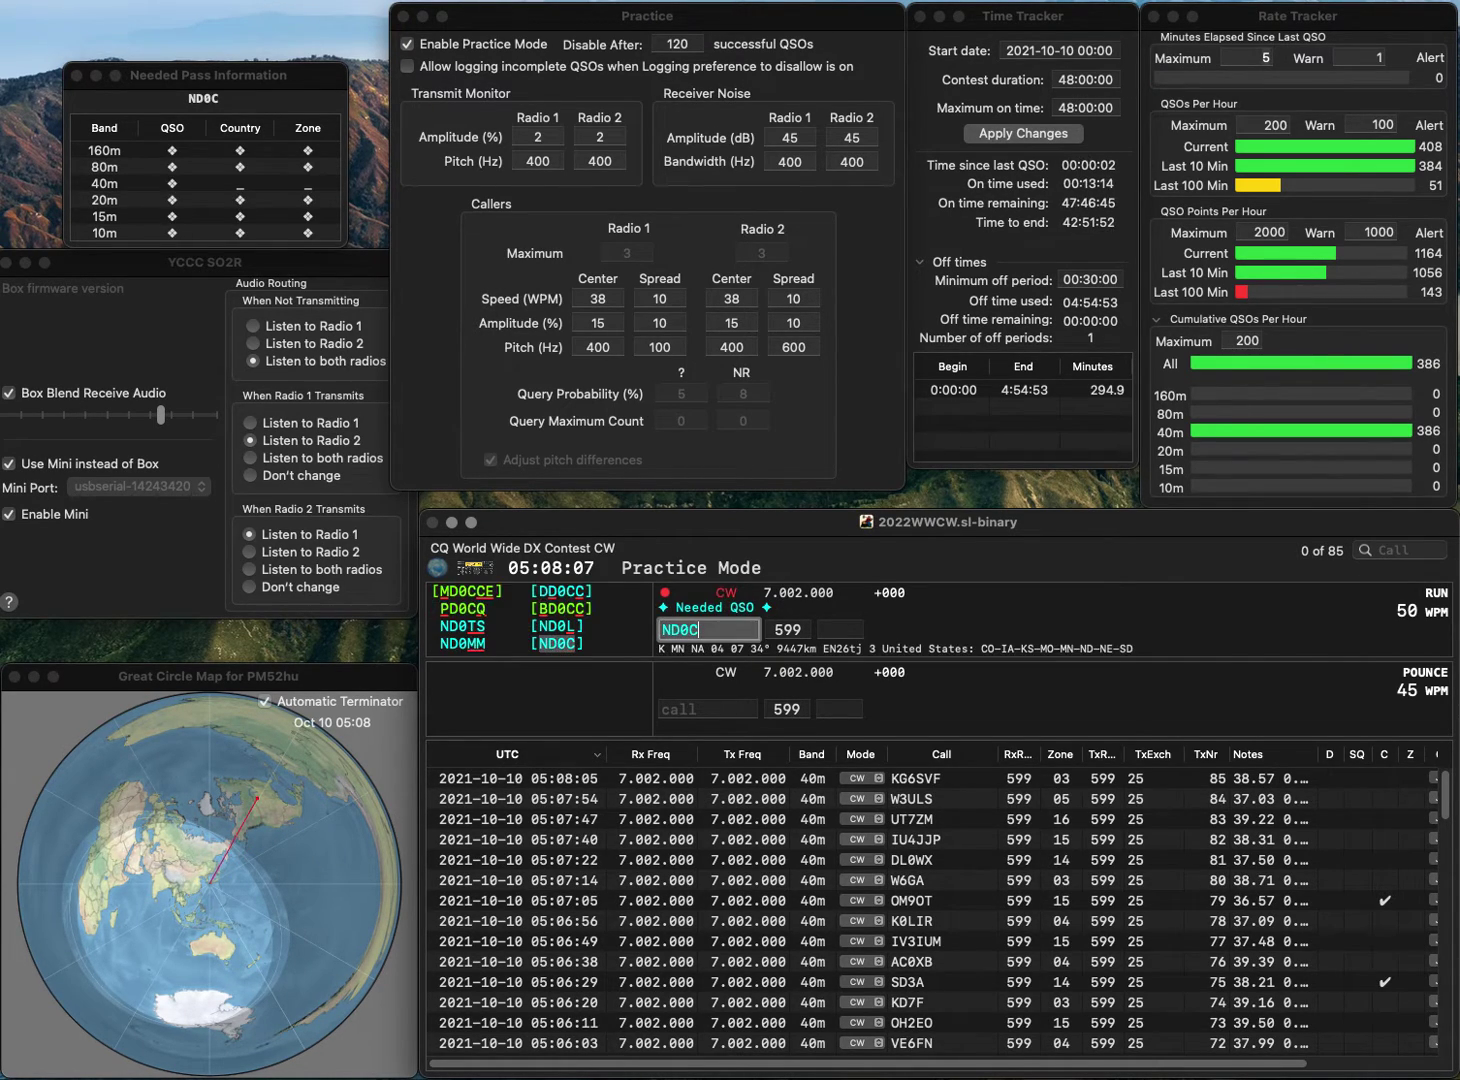
key("space")
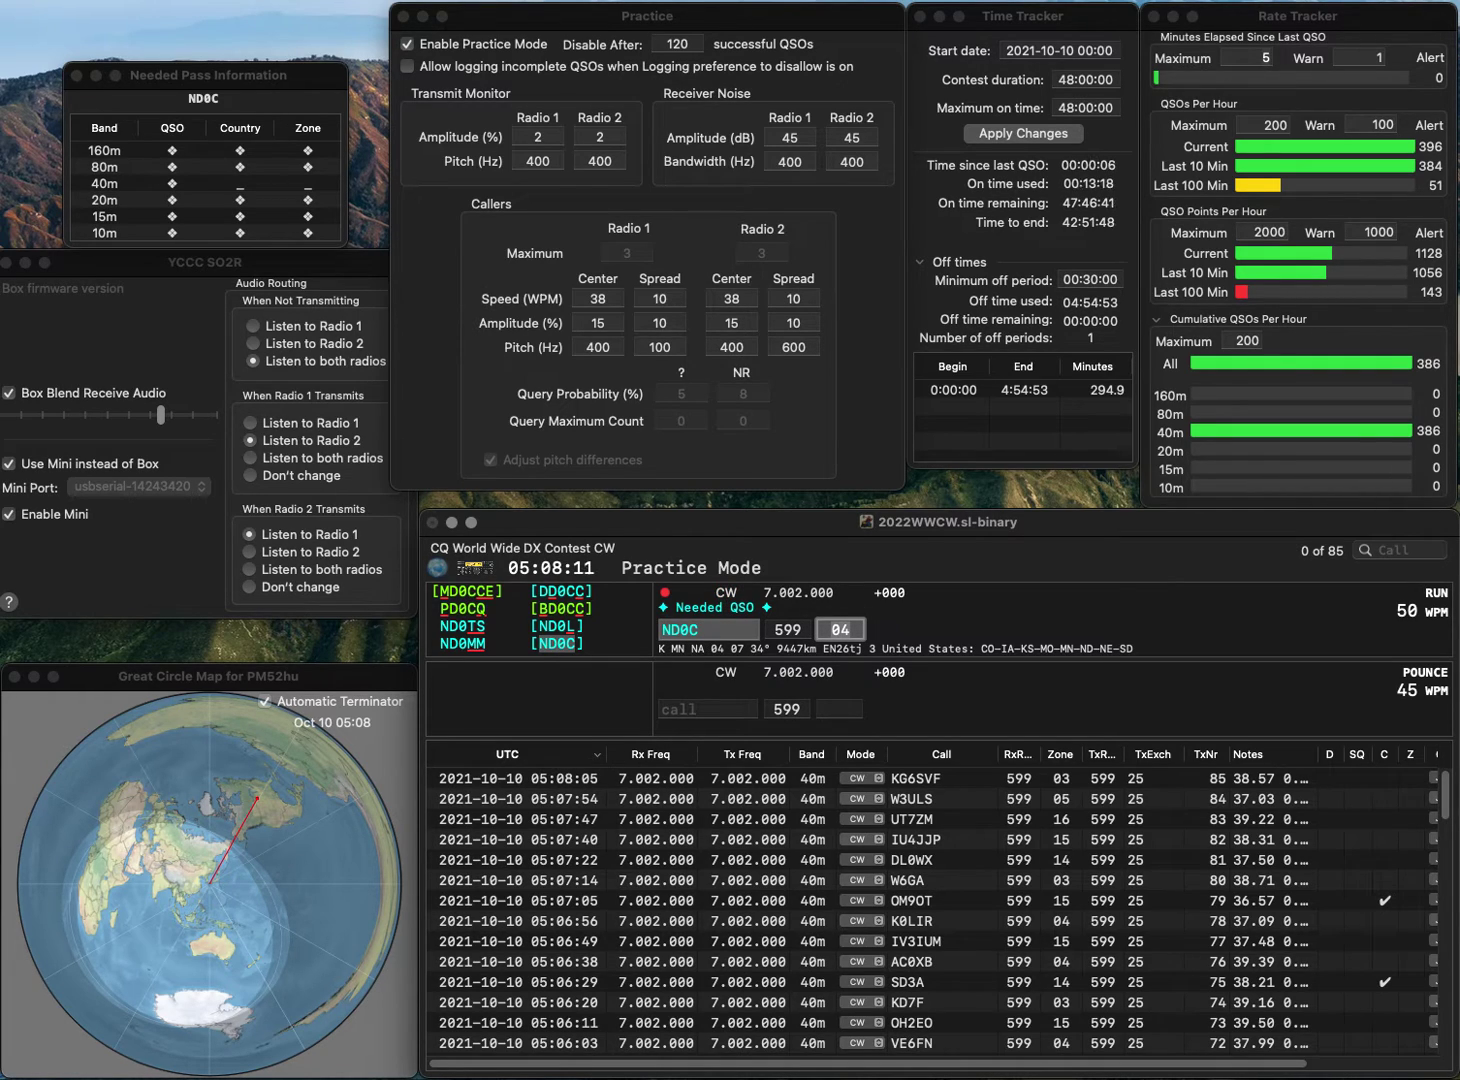
key("Return")
type("R4V")
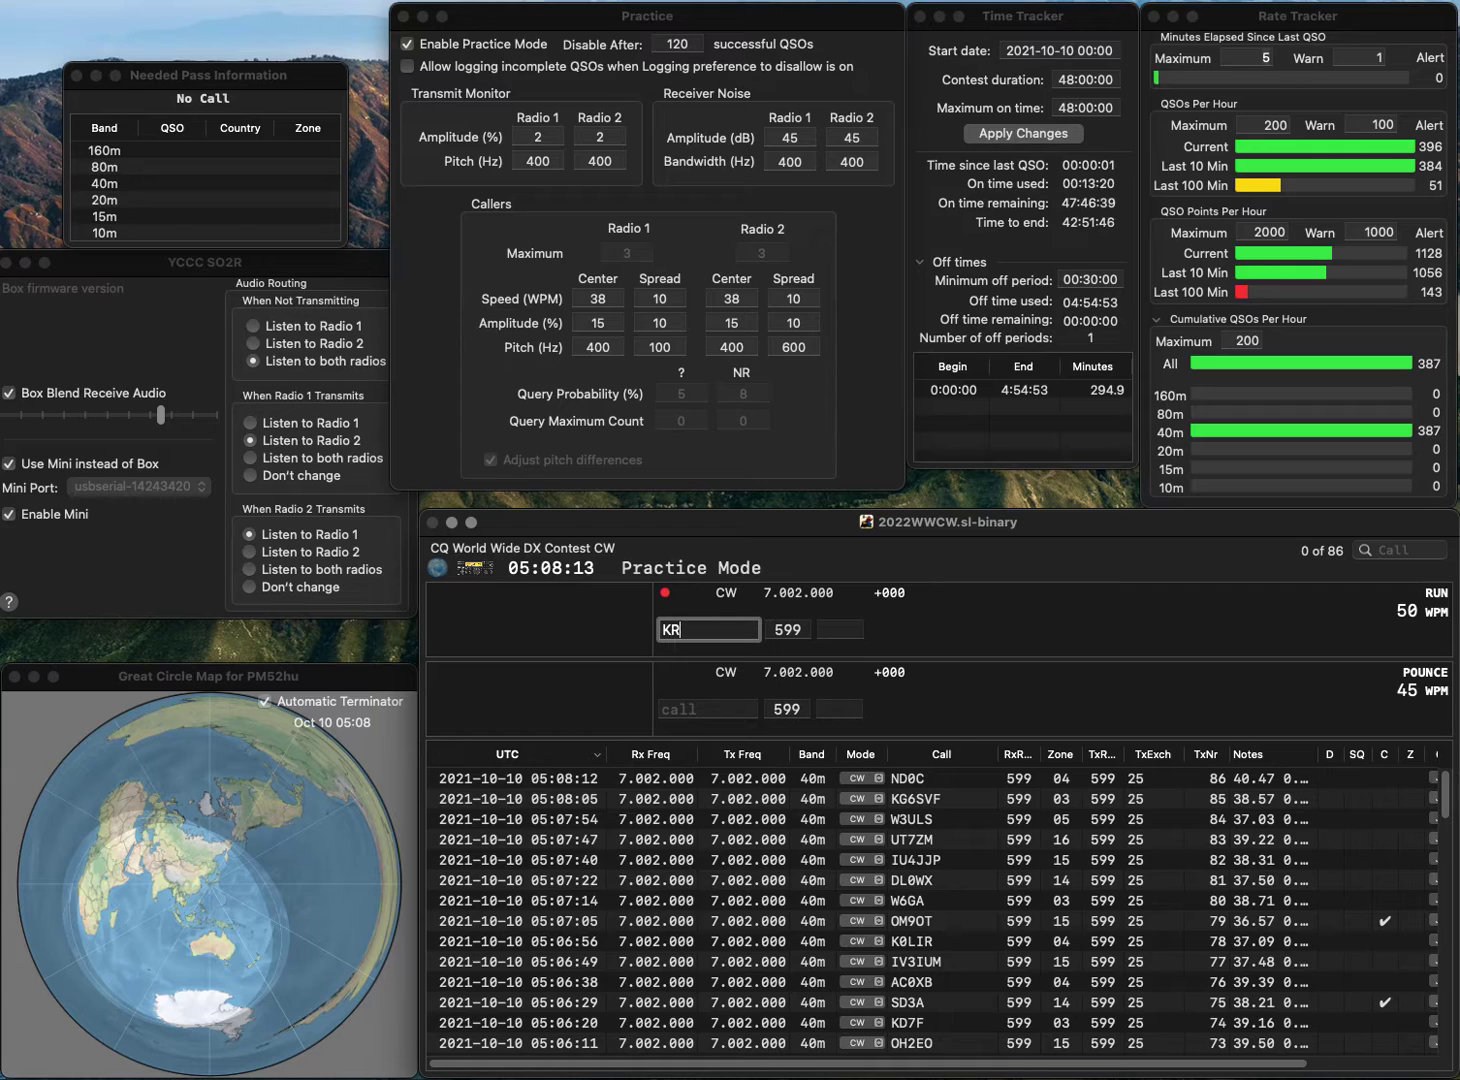
key("space")
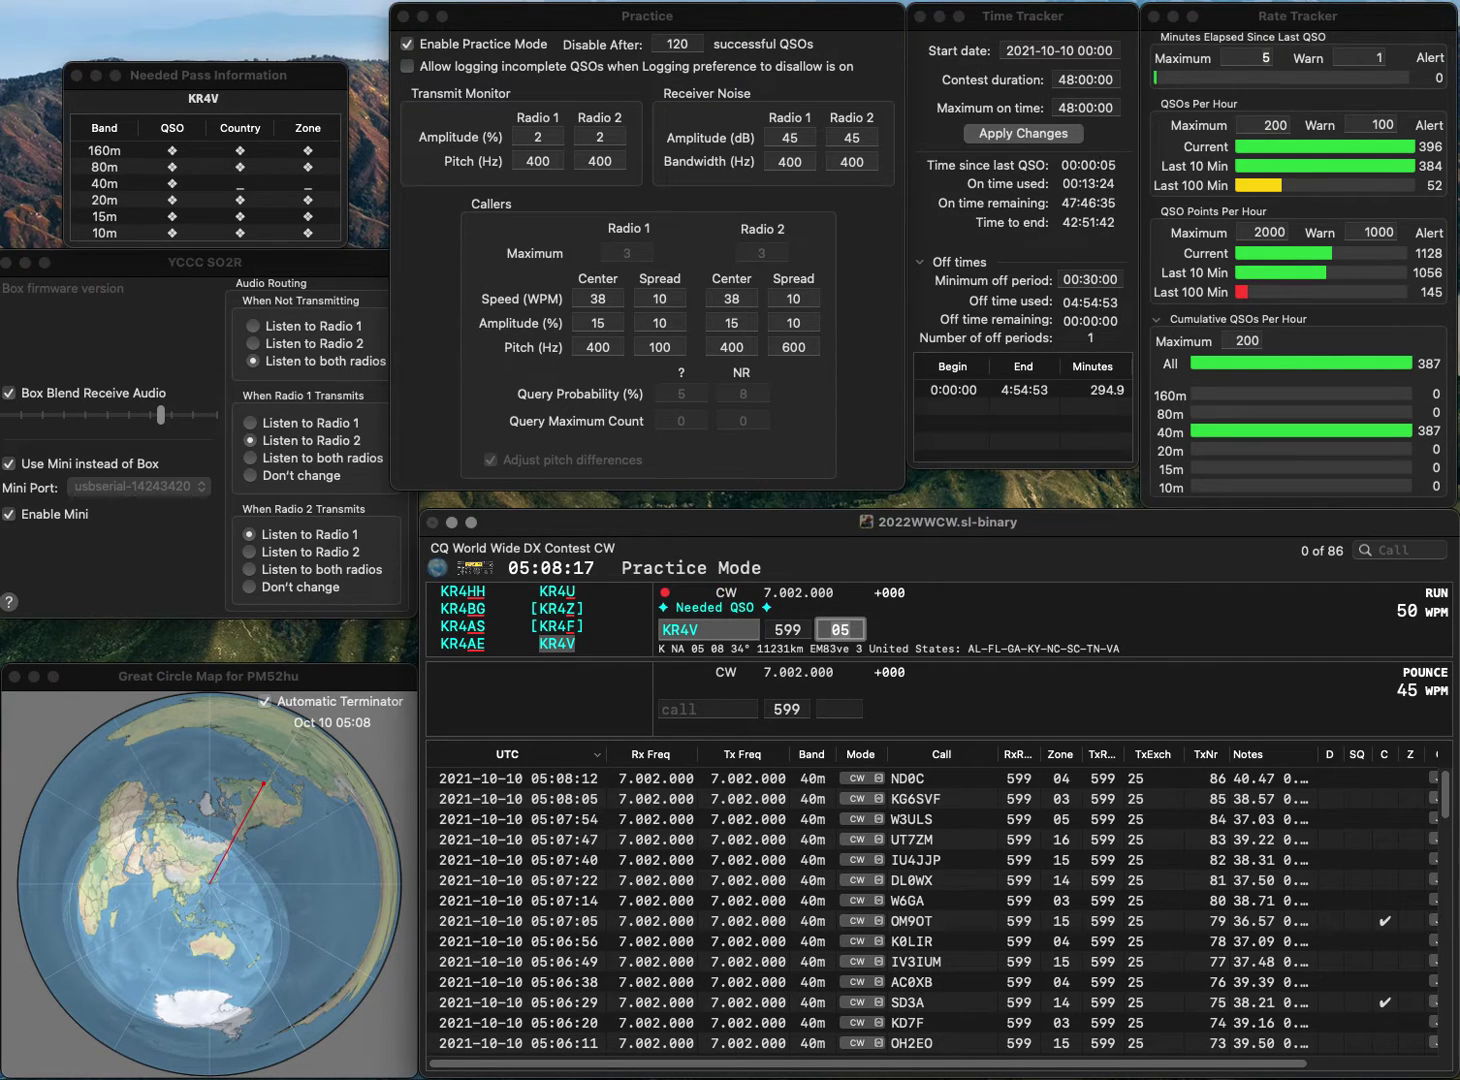
key("Return")
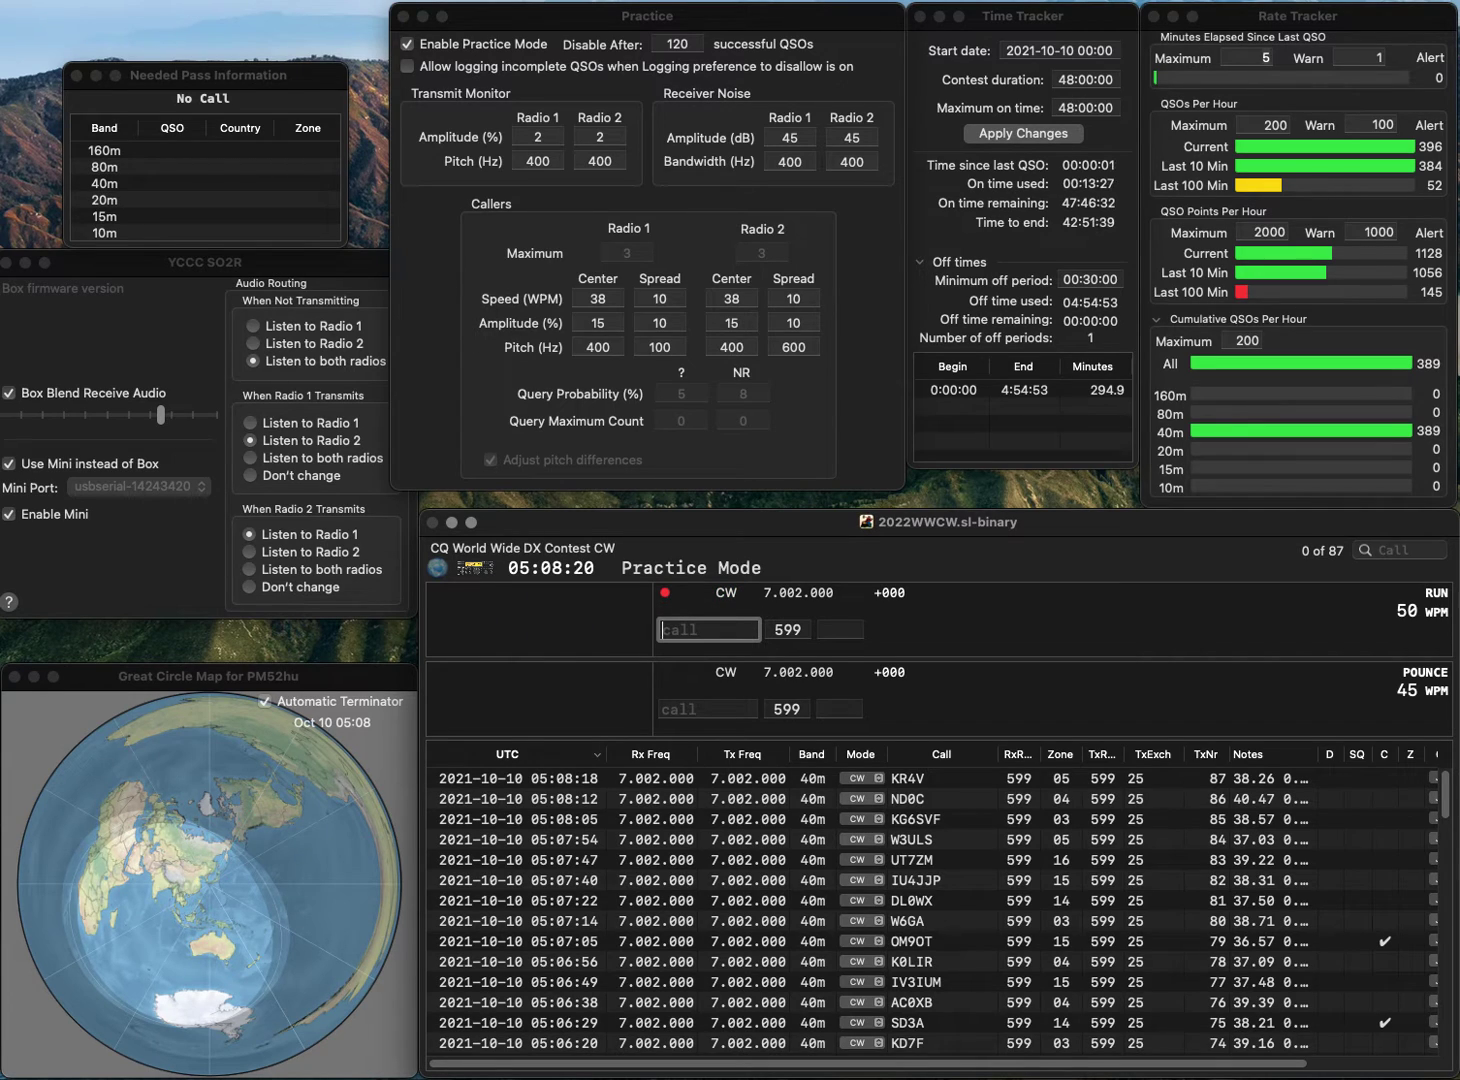
type("VE3BXI")
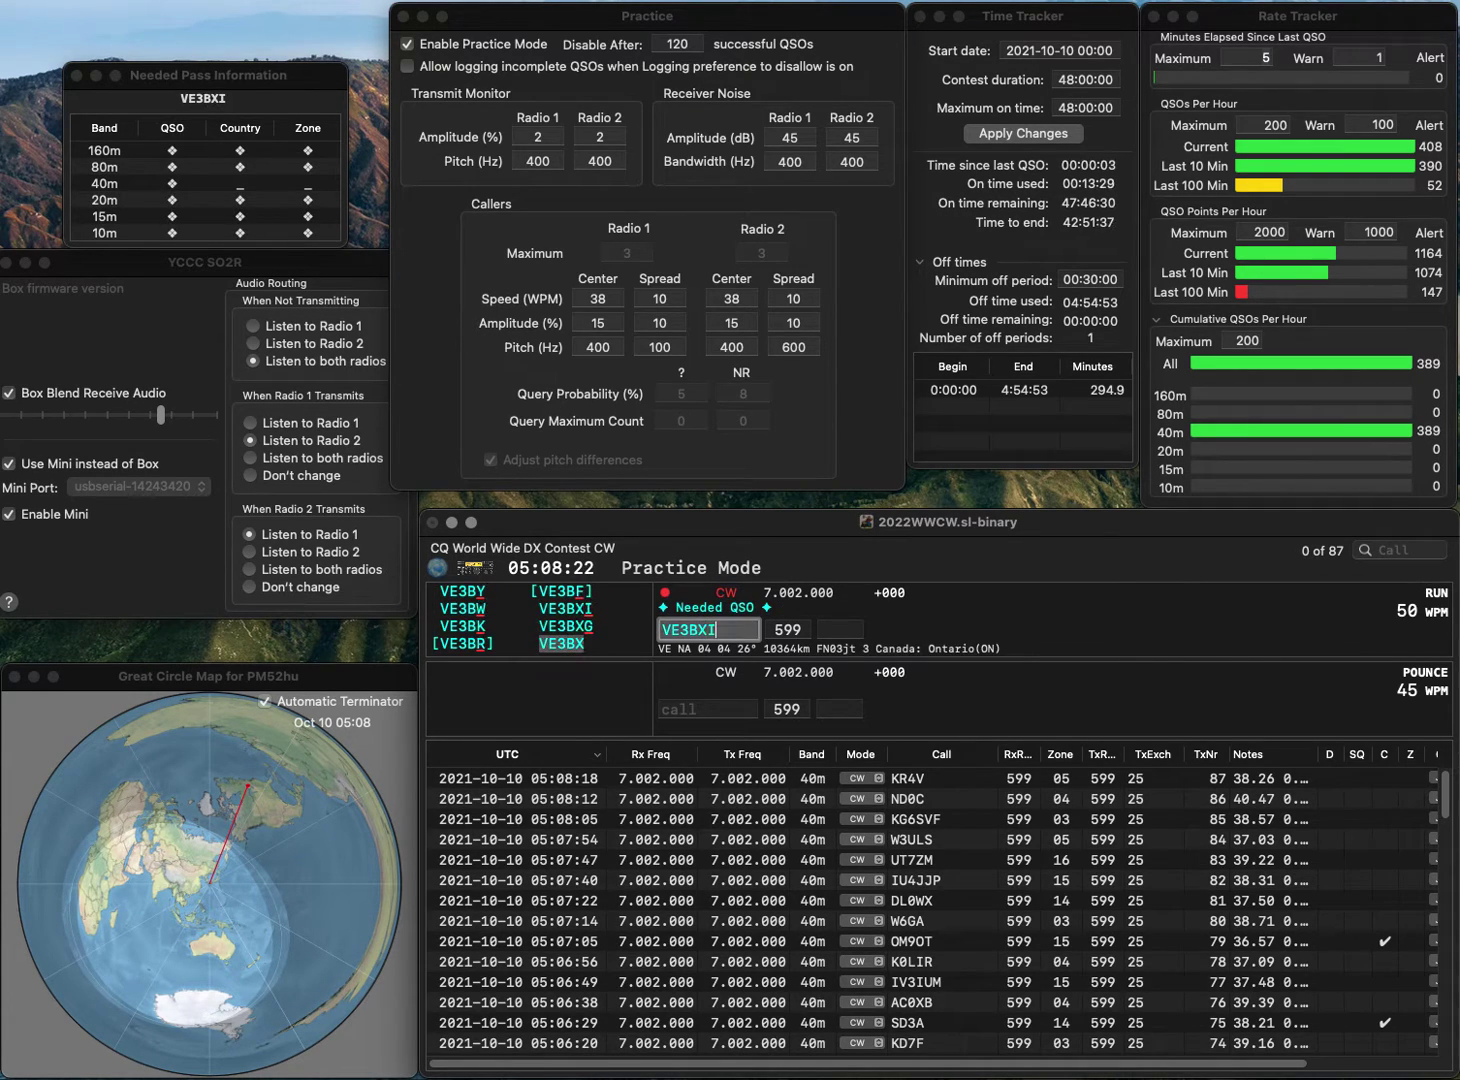
key("space")
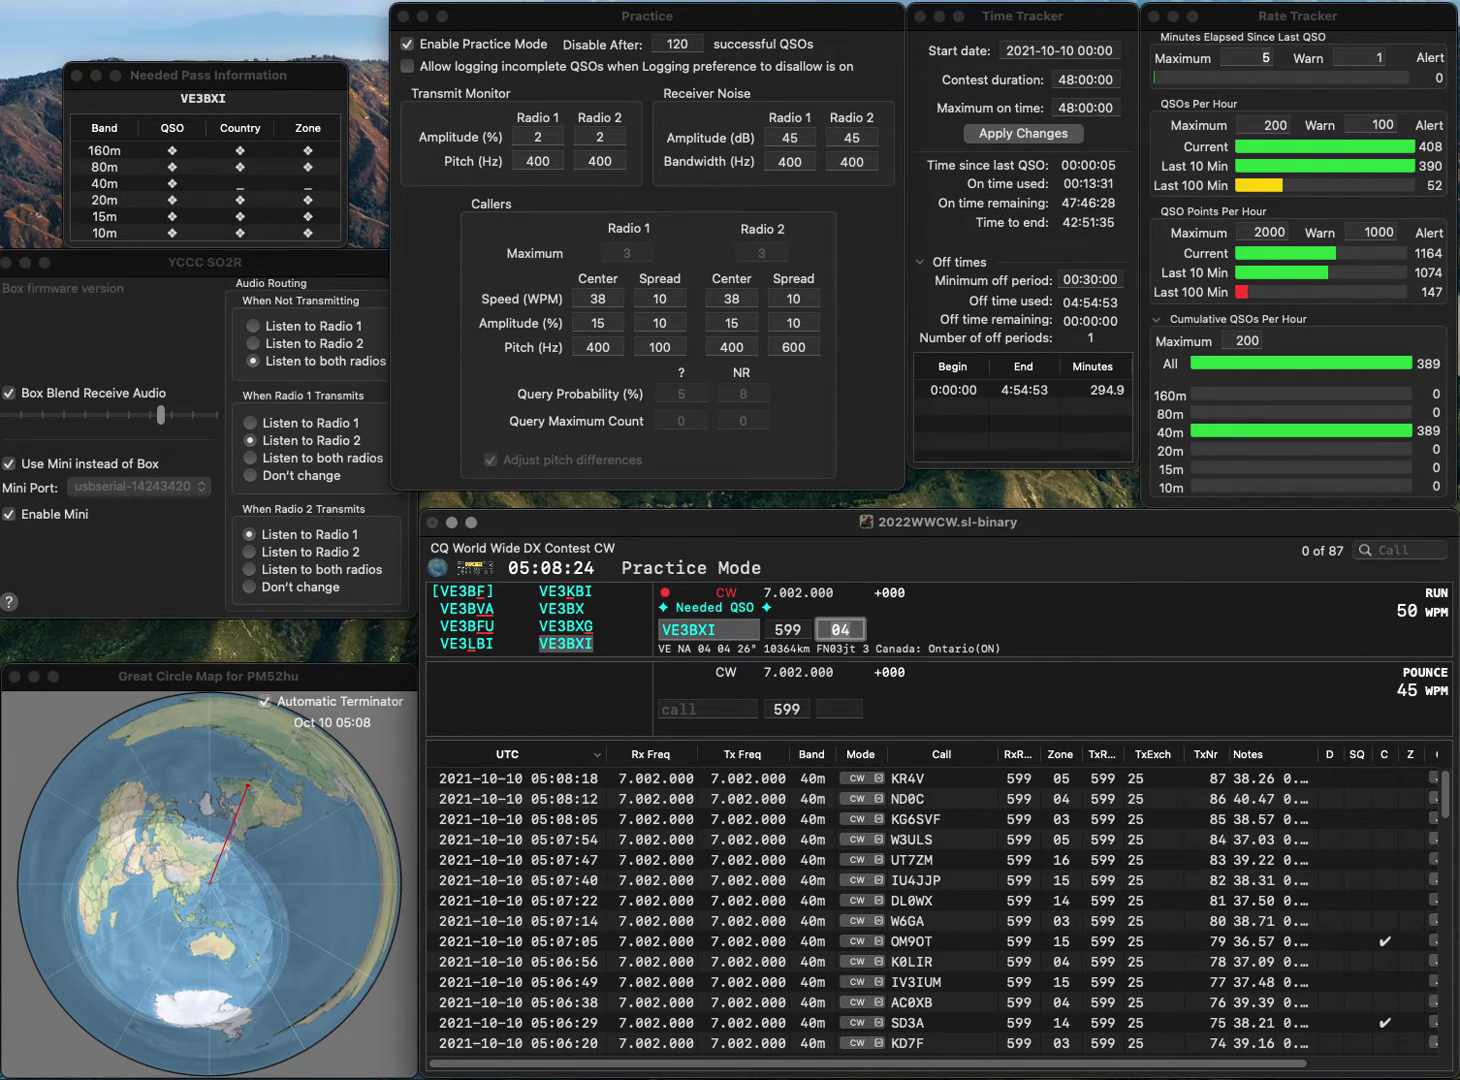
key("Return")
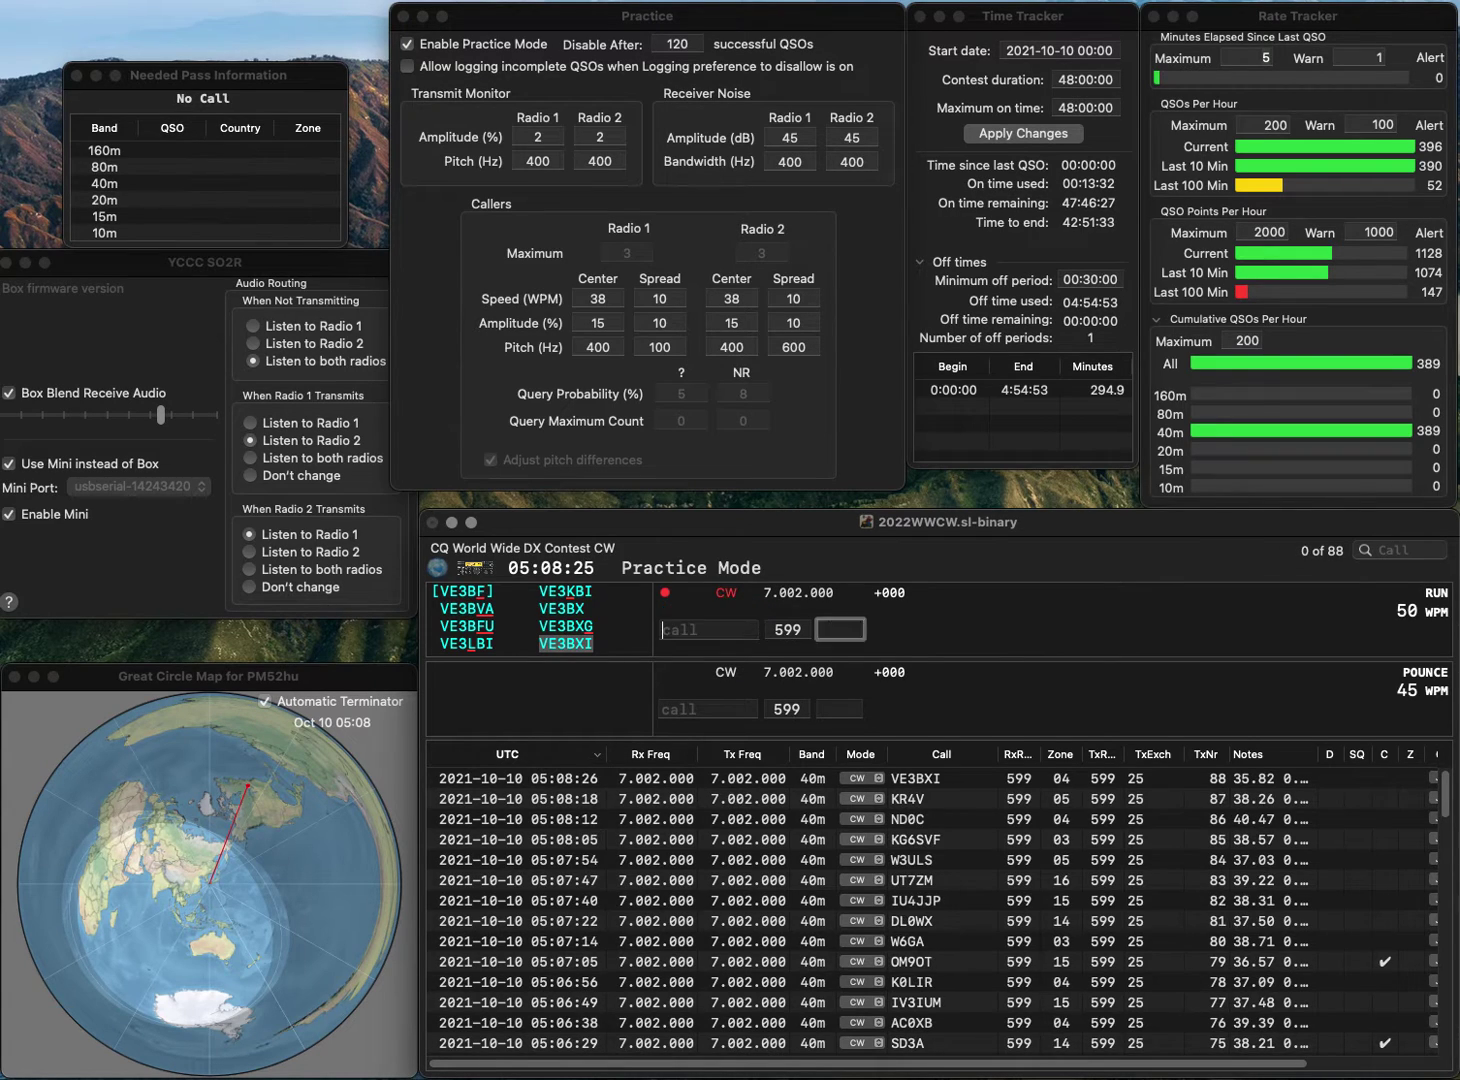
Enter the partial call PF, complete it to PI4FL, and log the run-radio contact in zone 14 with report 599.
type("PF")
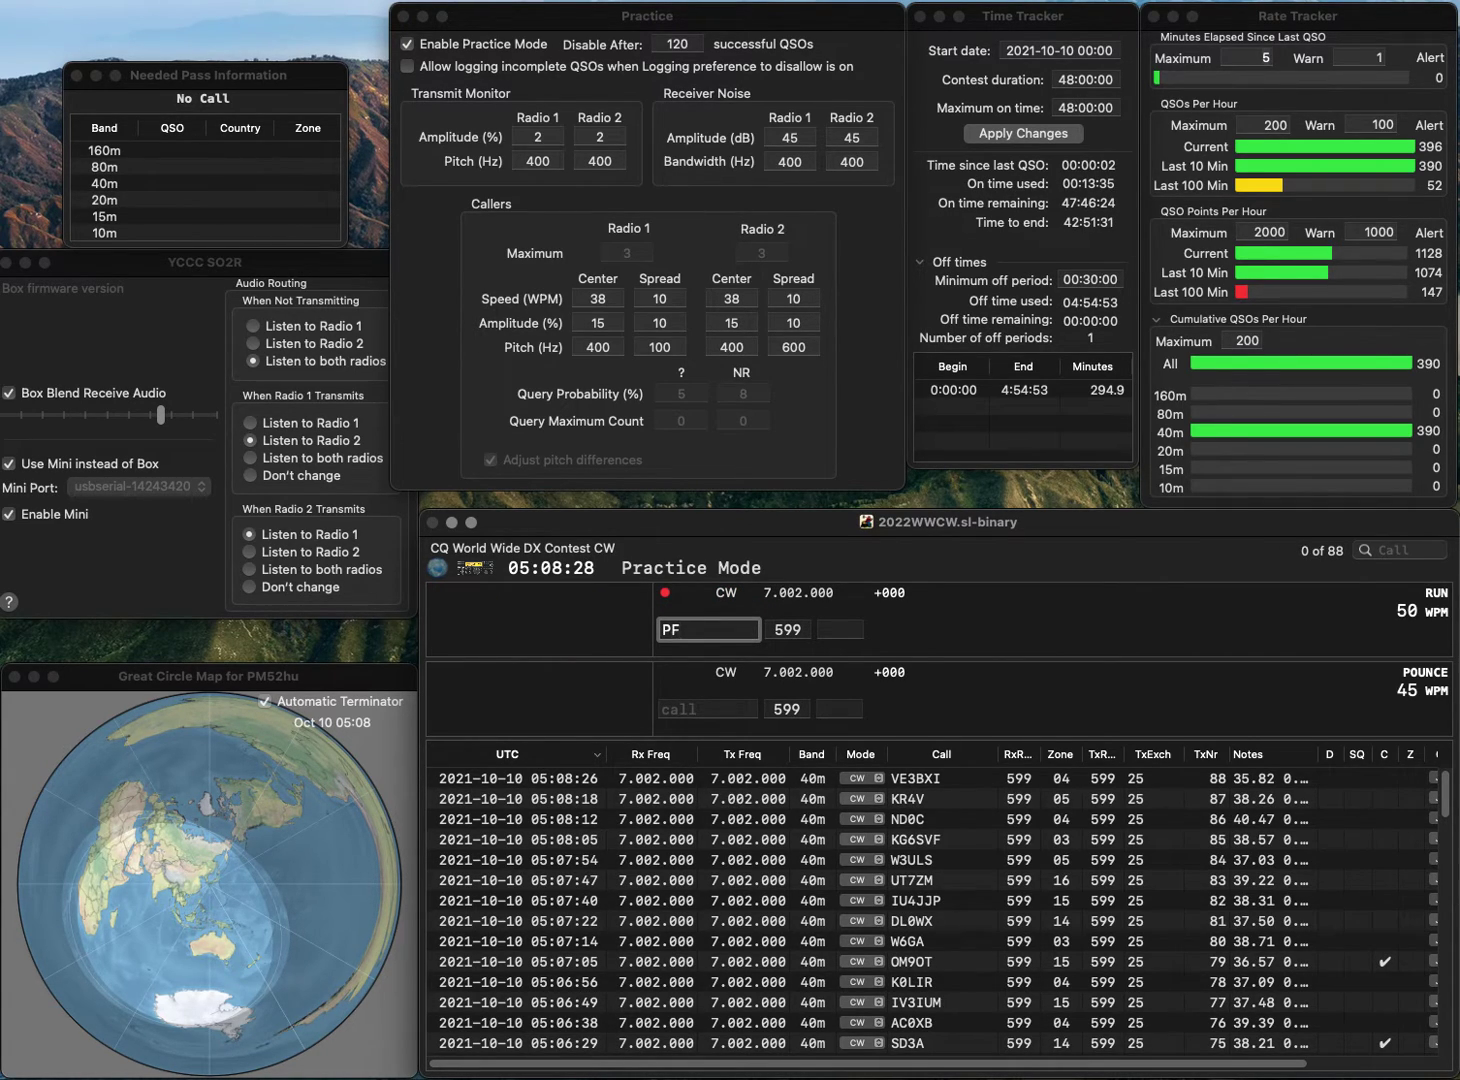
key("Return")
type("I4F")
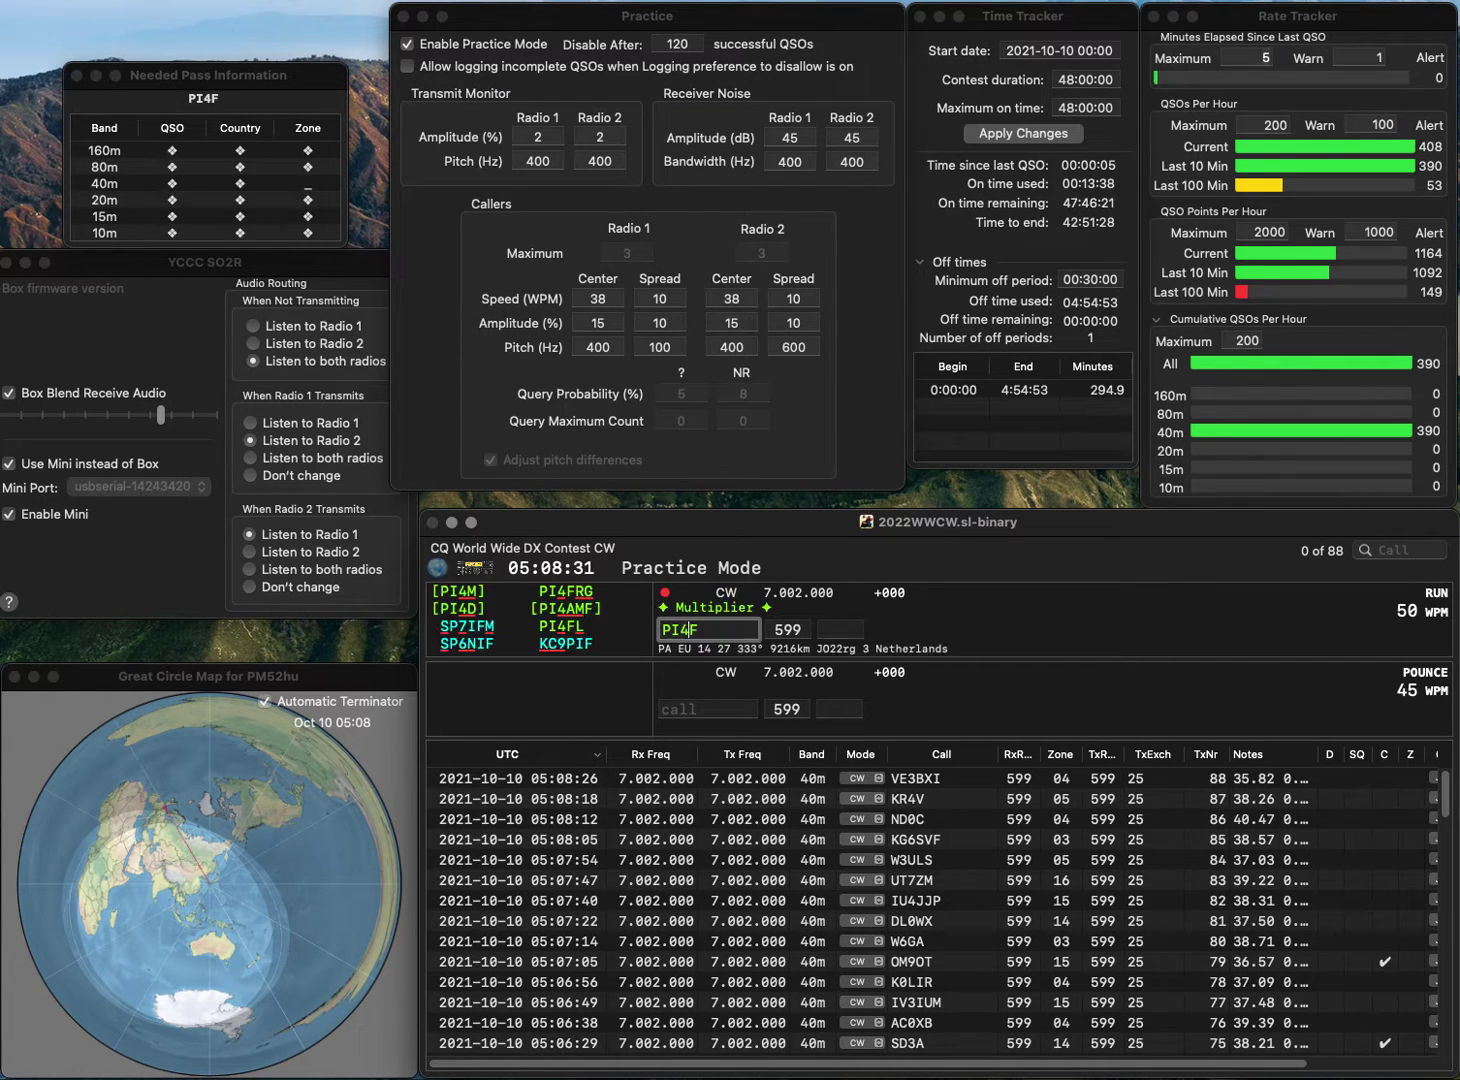
key("Right")
type("L")
key("space")
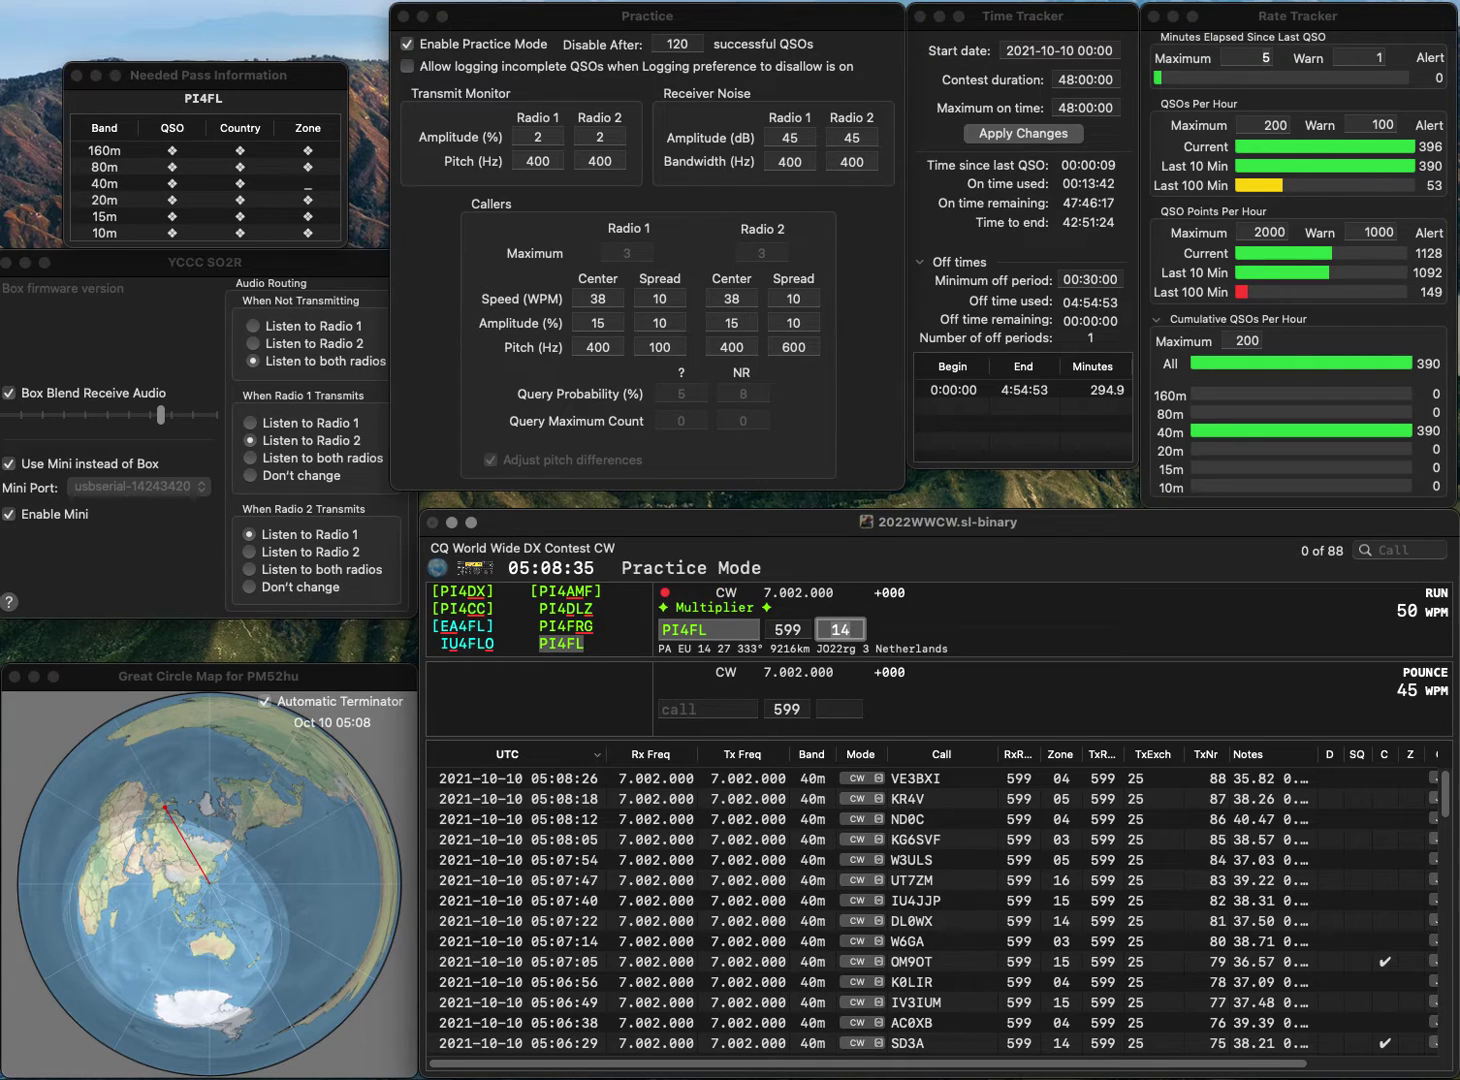
key("Return")
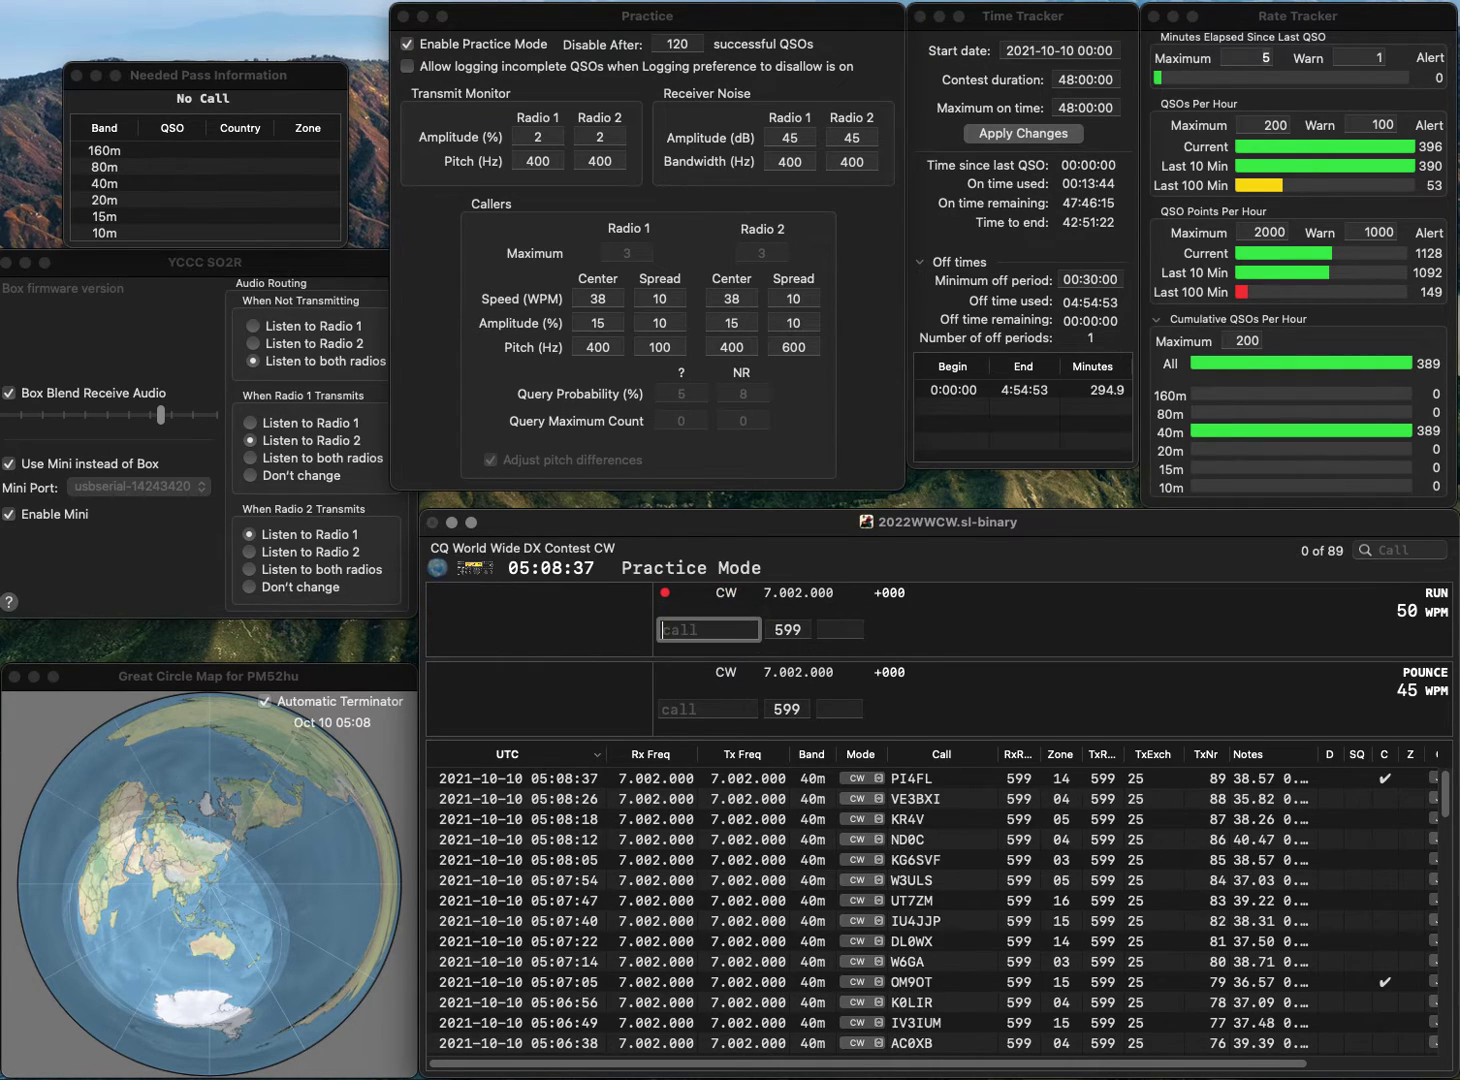
type("DF6VI")
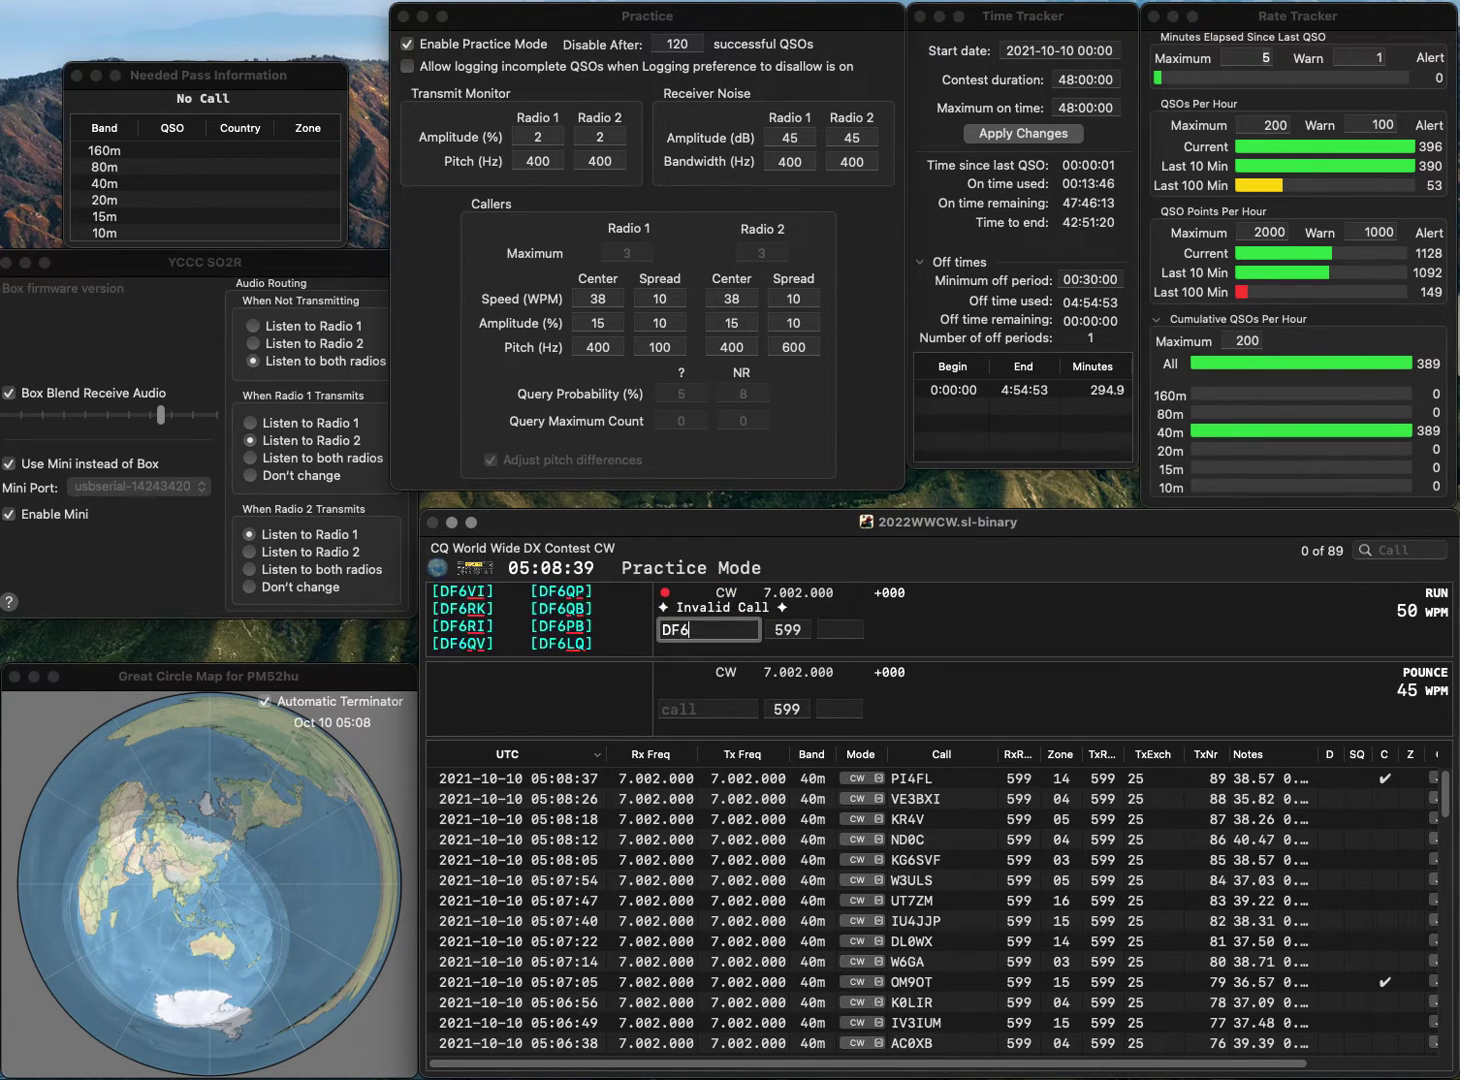
key("Return")
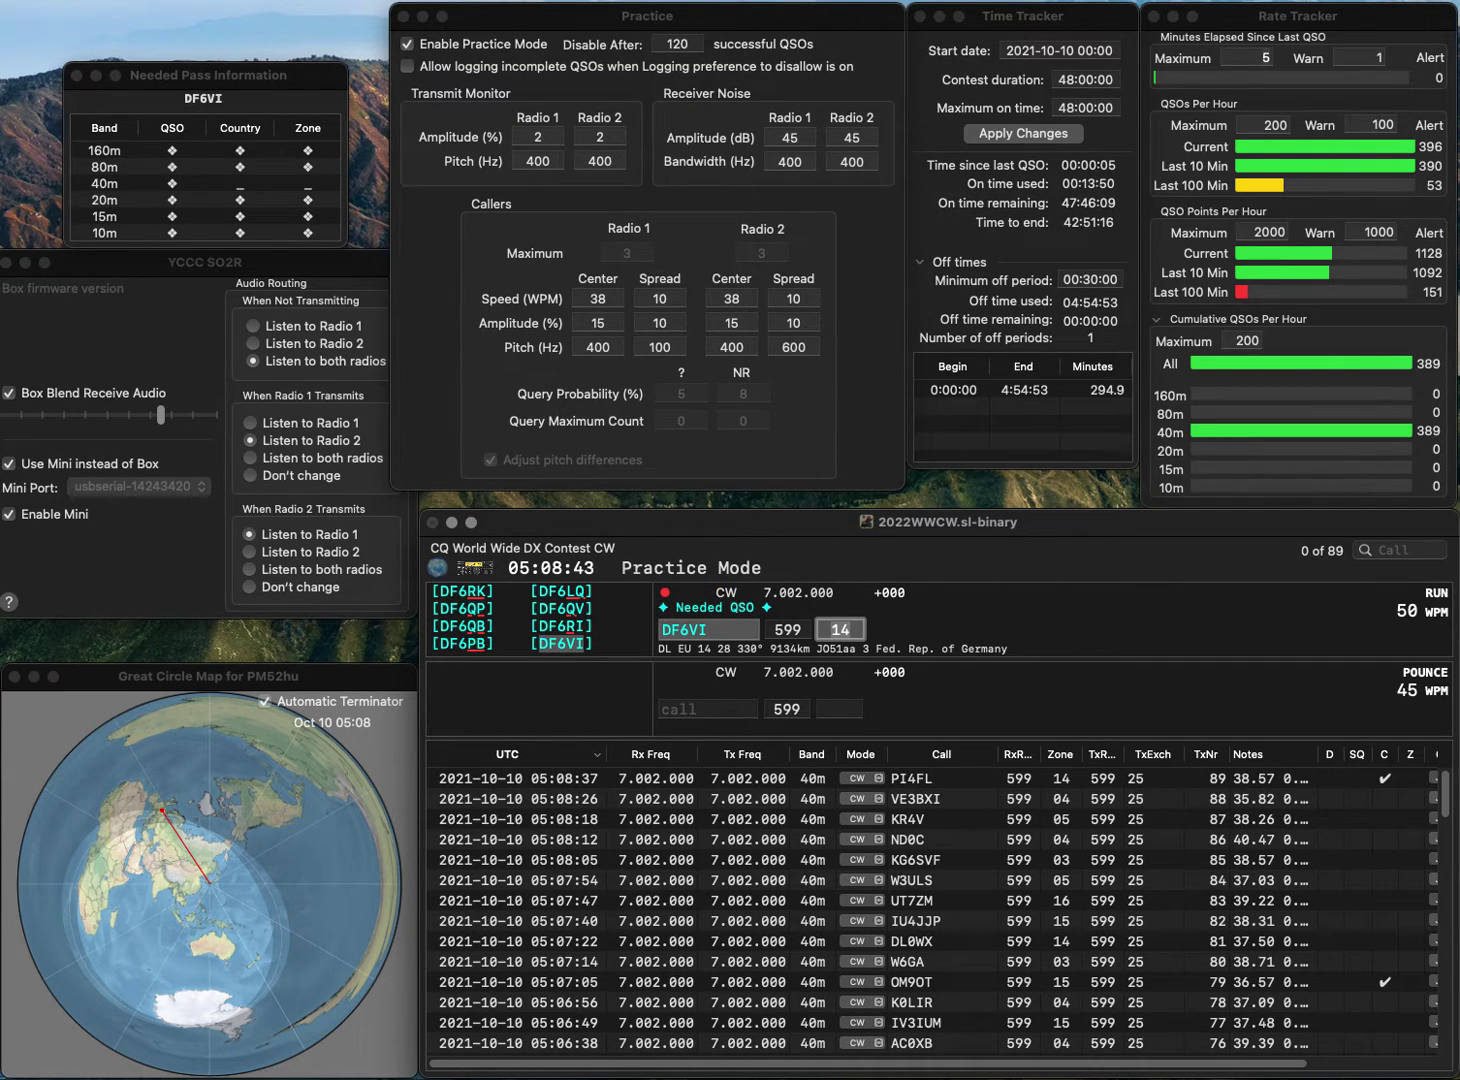
key("Return")
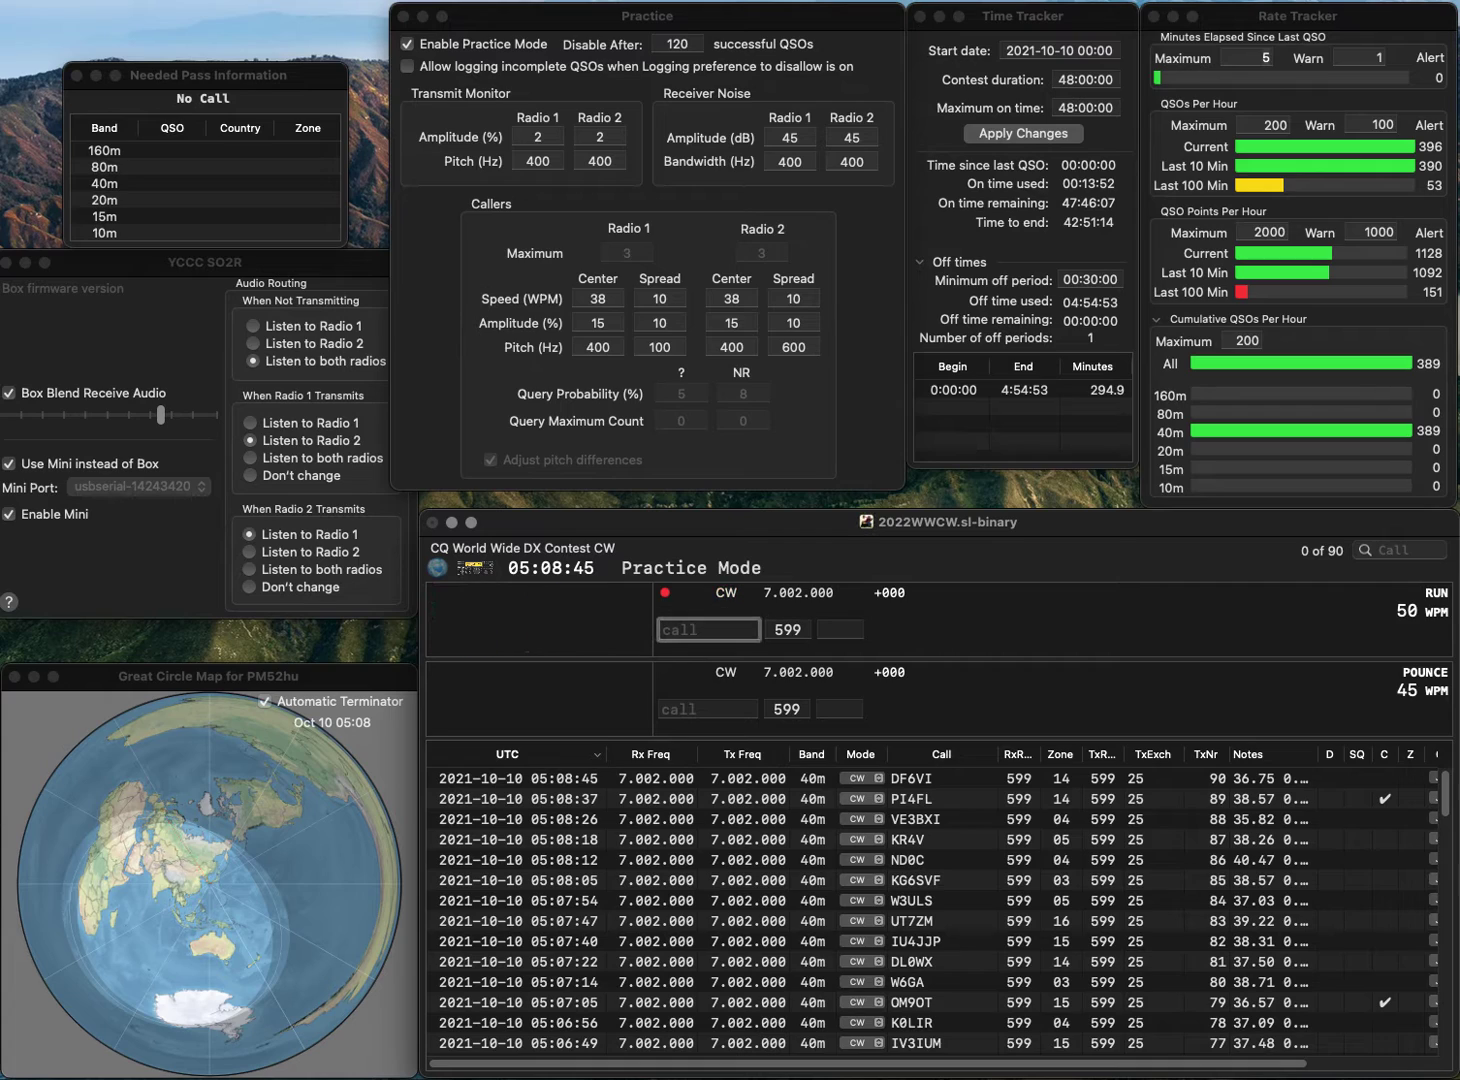
type("WB6")
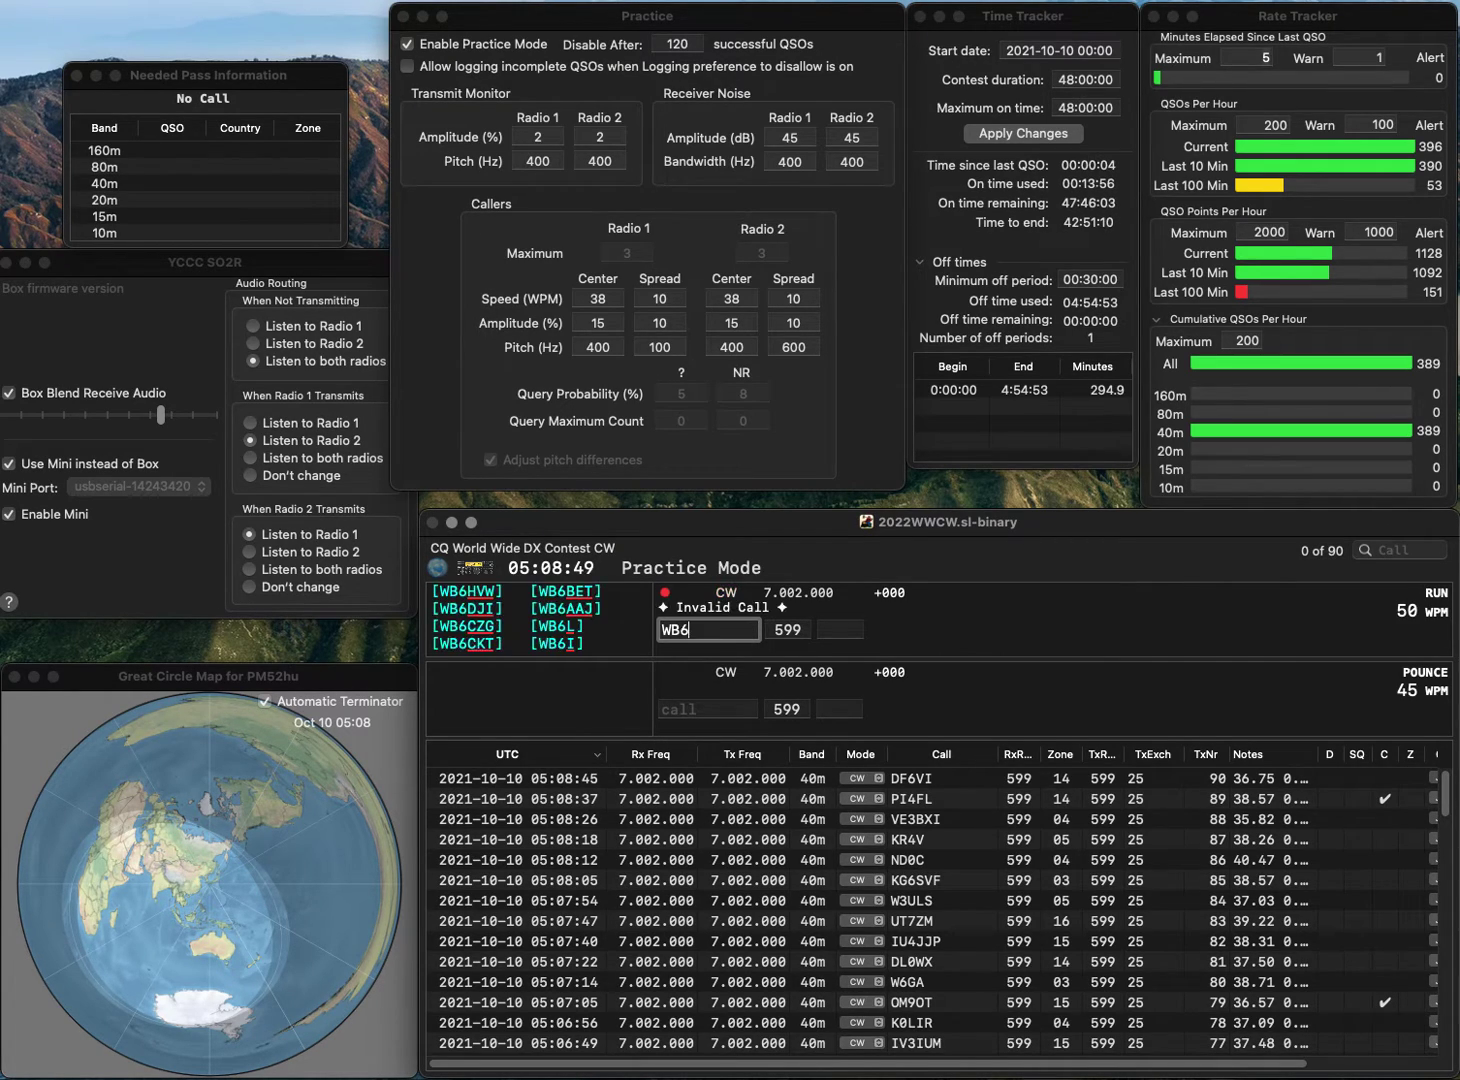
key("BackSpace")
type("0TJD")
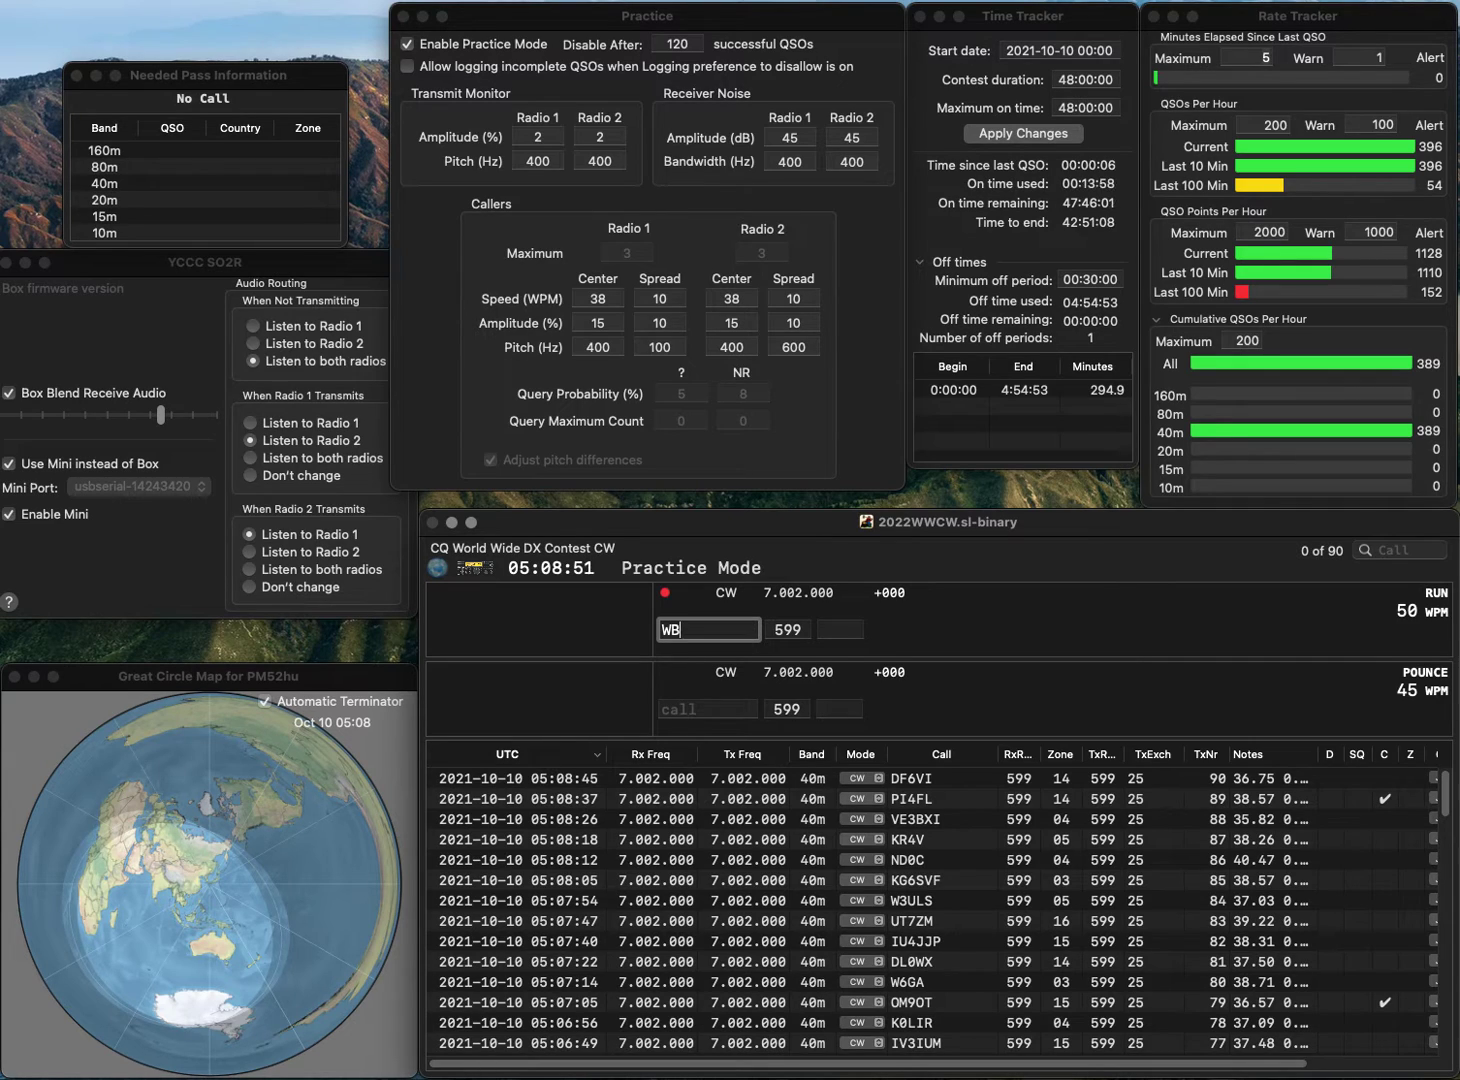
key("Return")
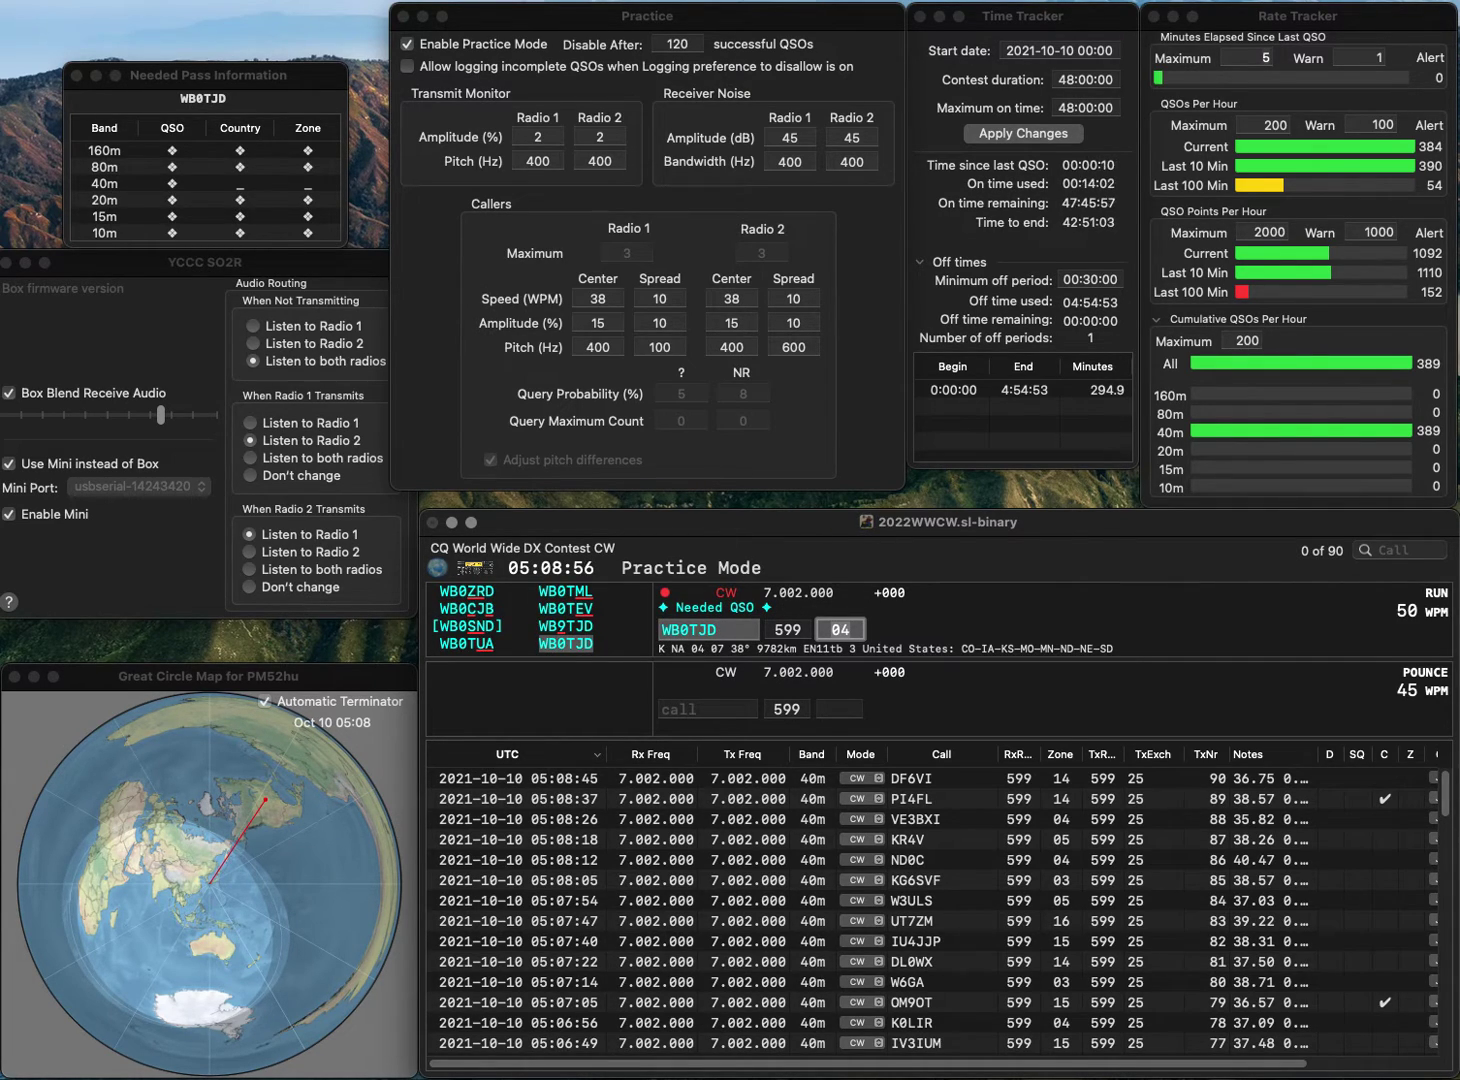
key("Return")
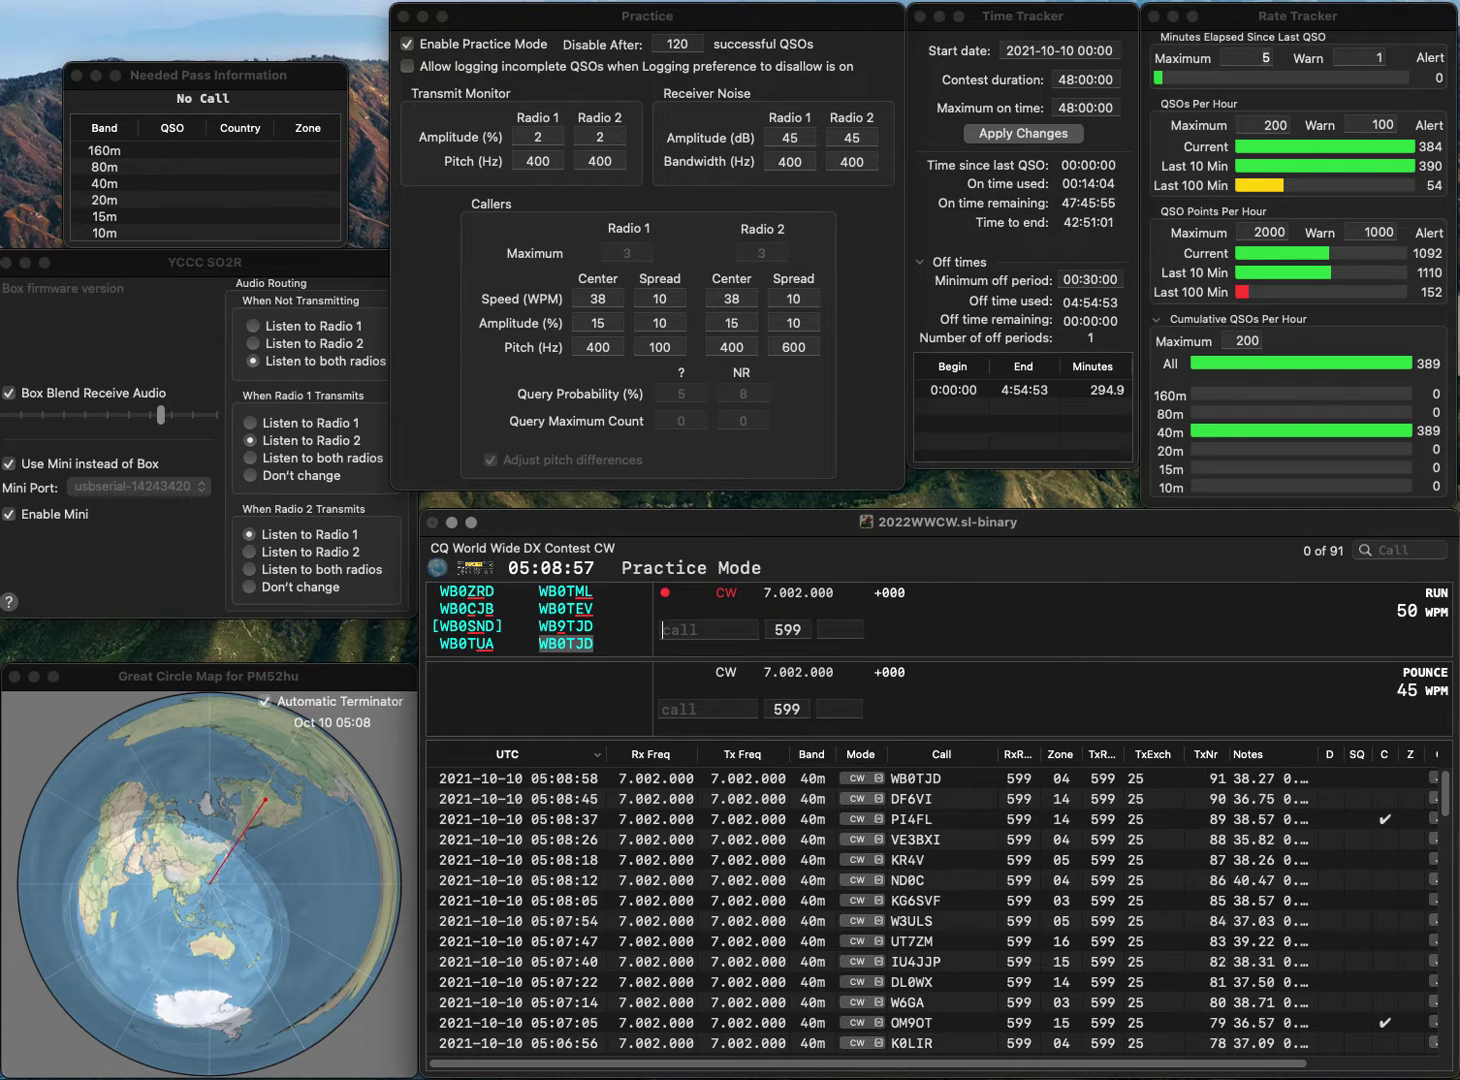
type("K5")
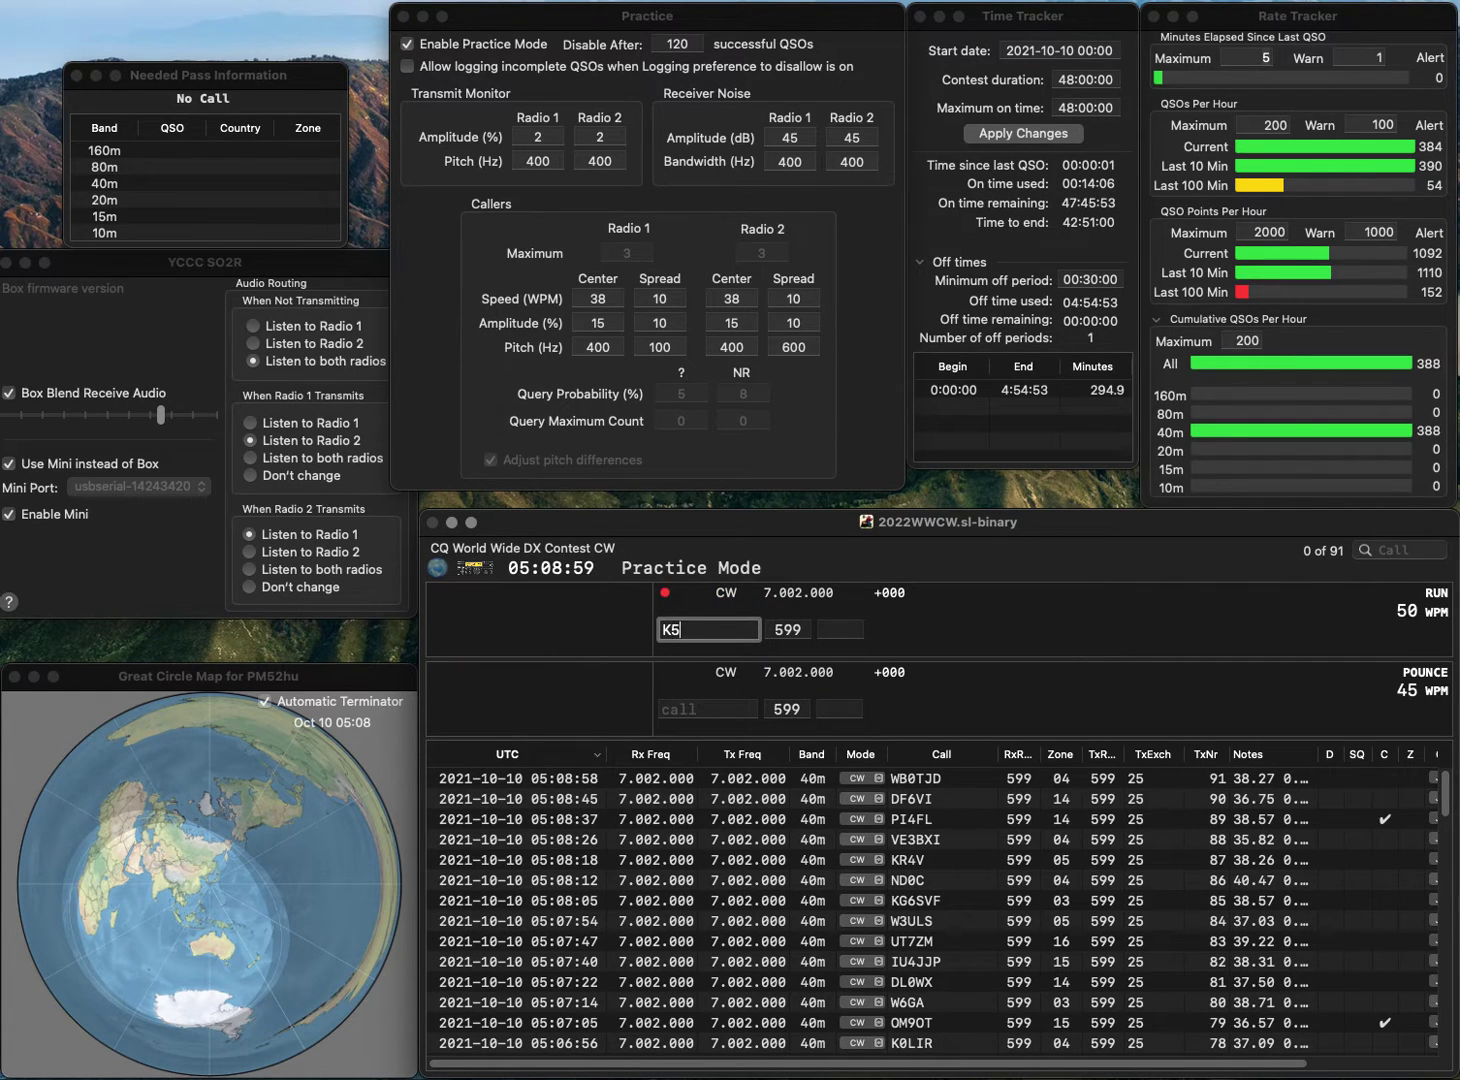
type("LX")
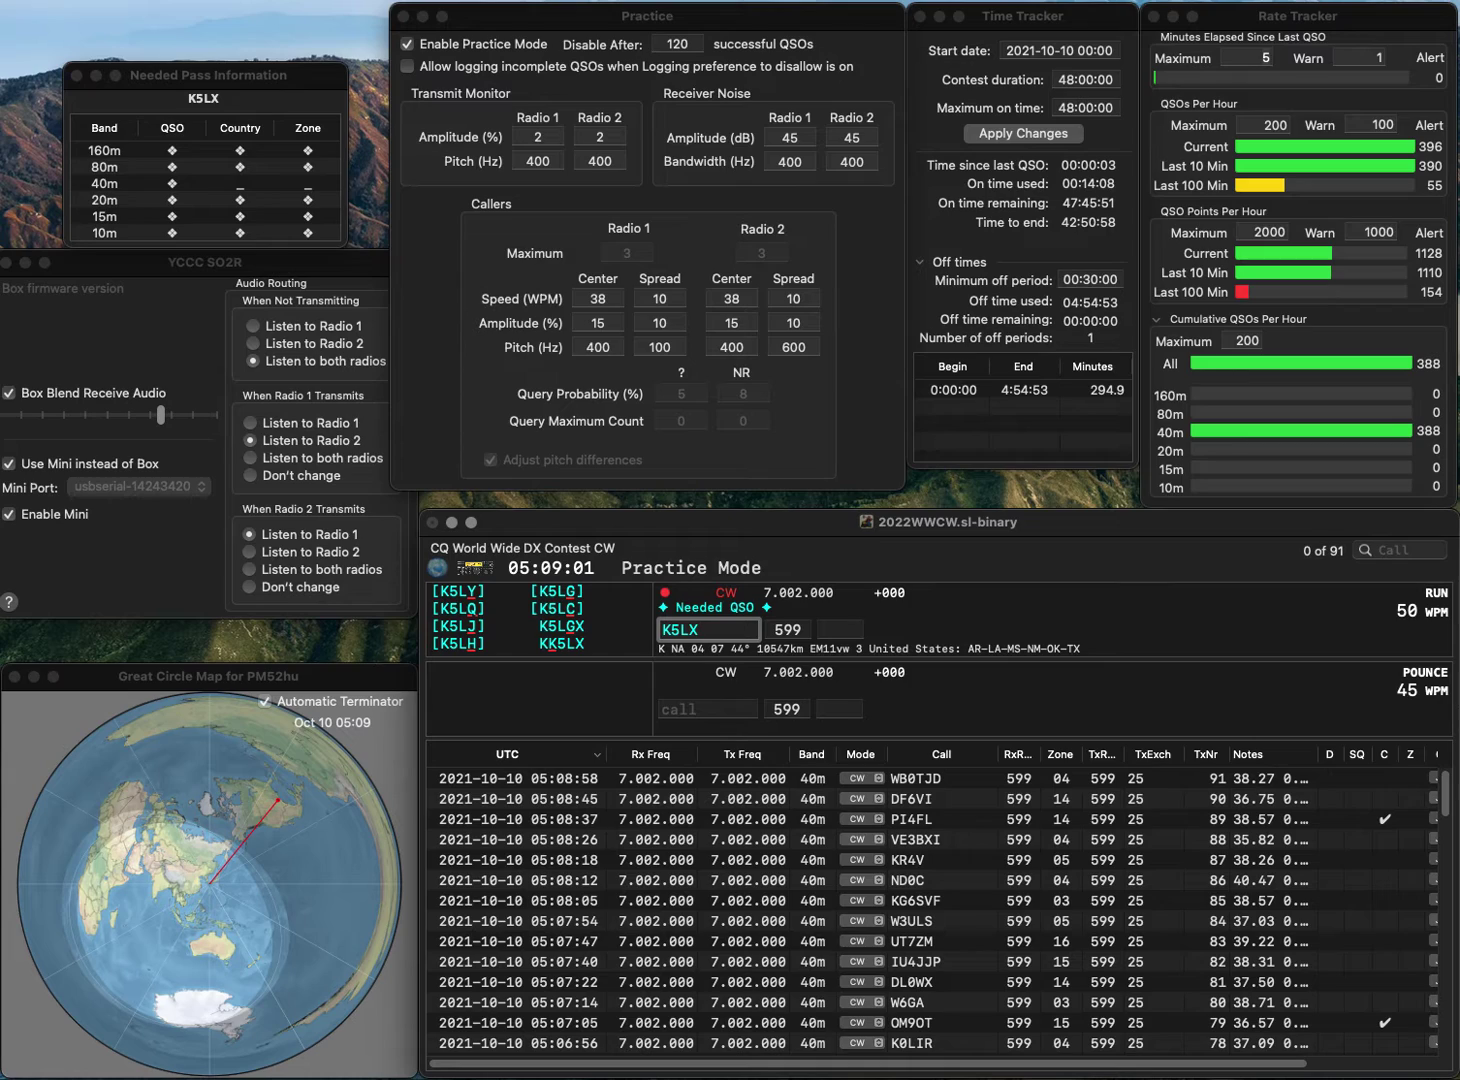
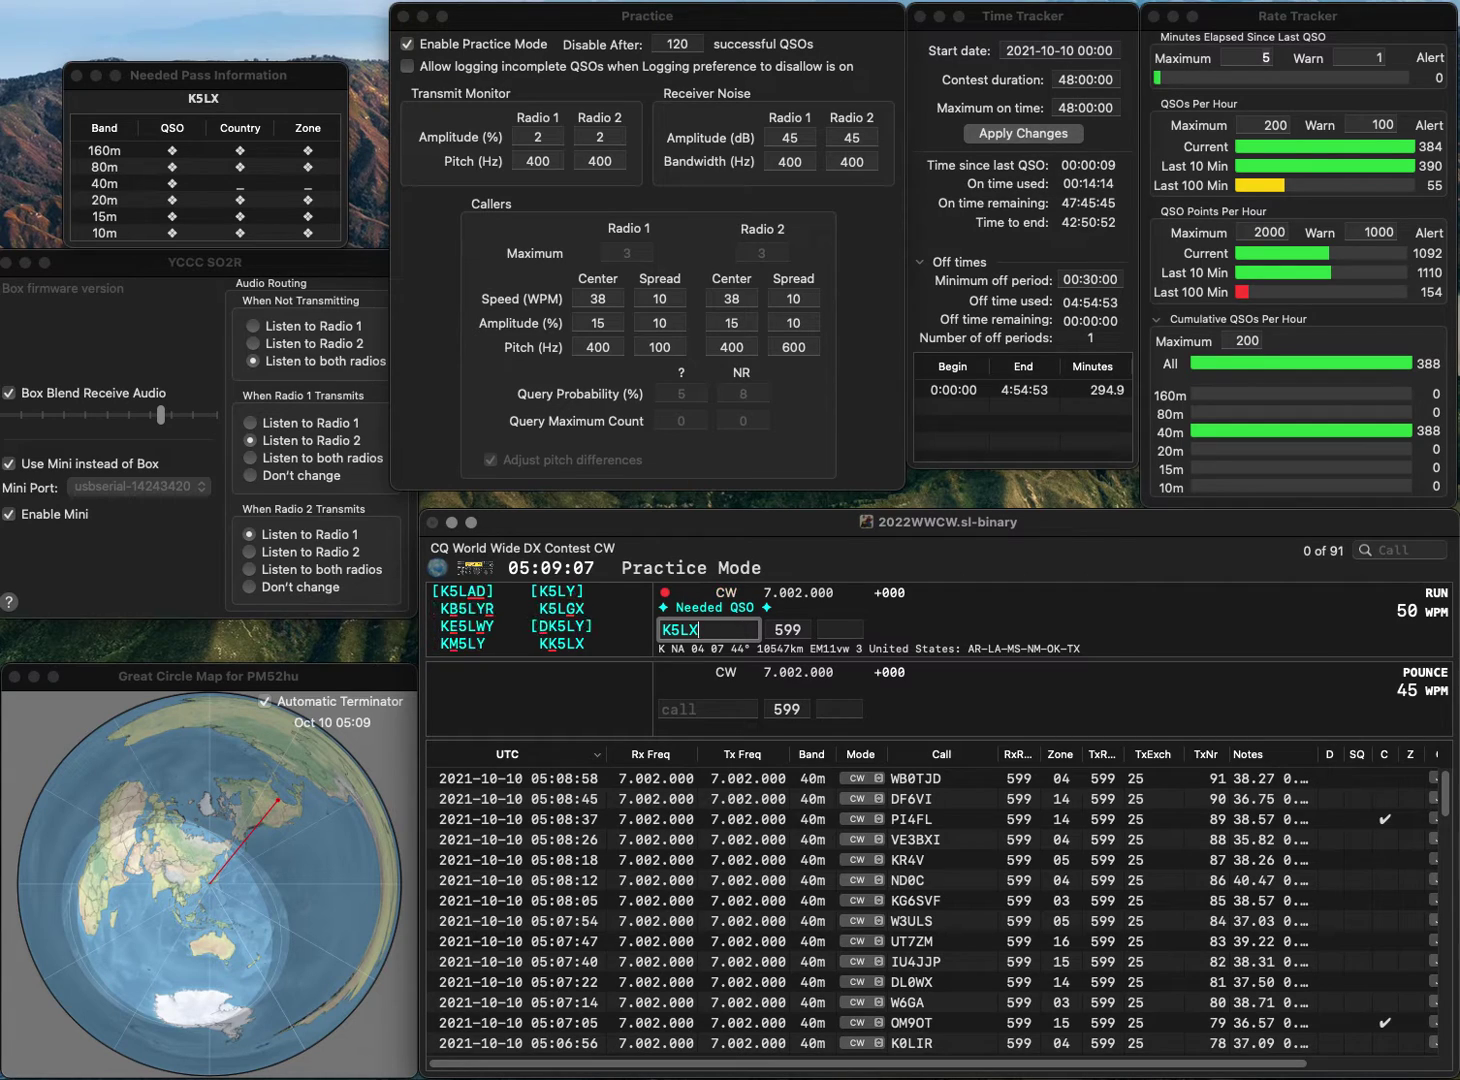
key("BackSpace")
type("Y")
key("Return")
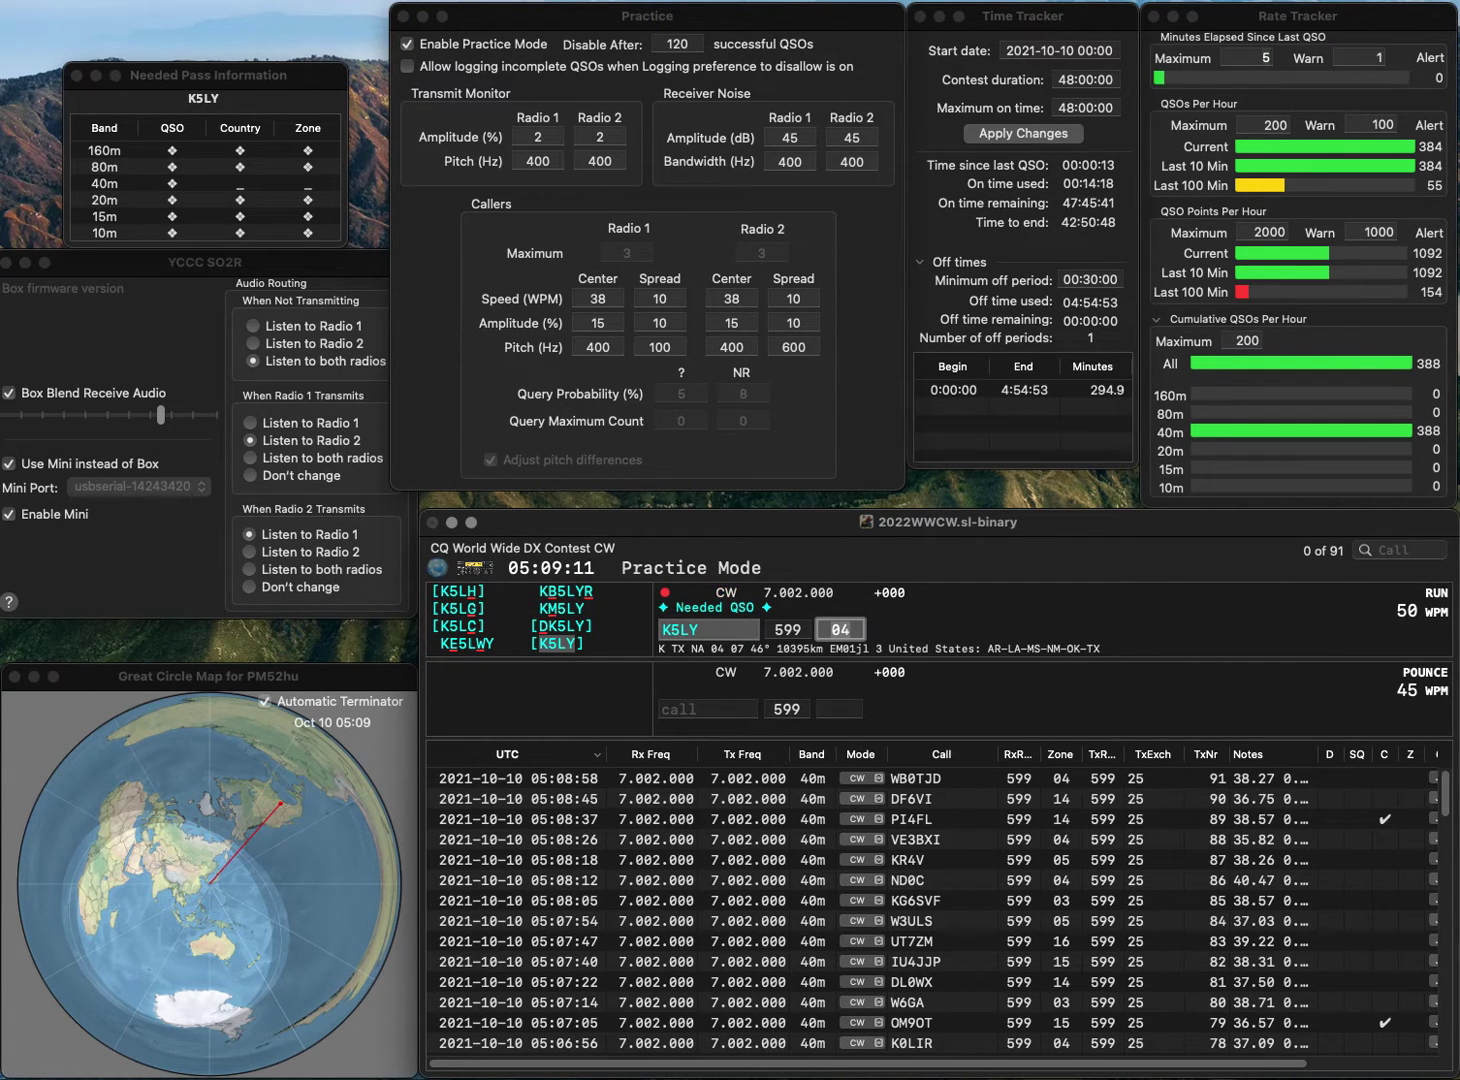
key("Return")
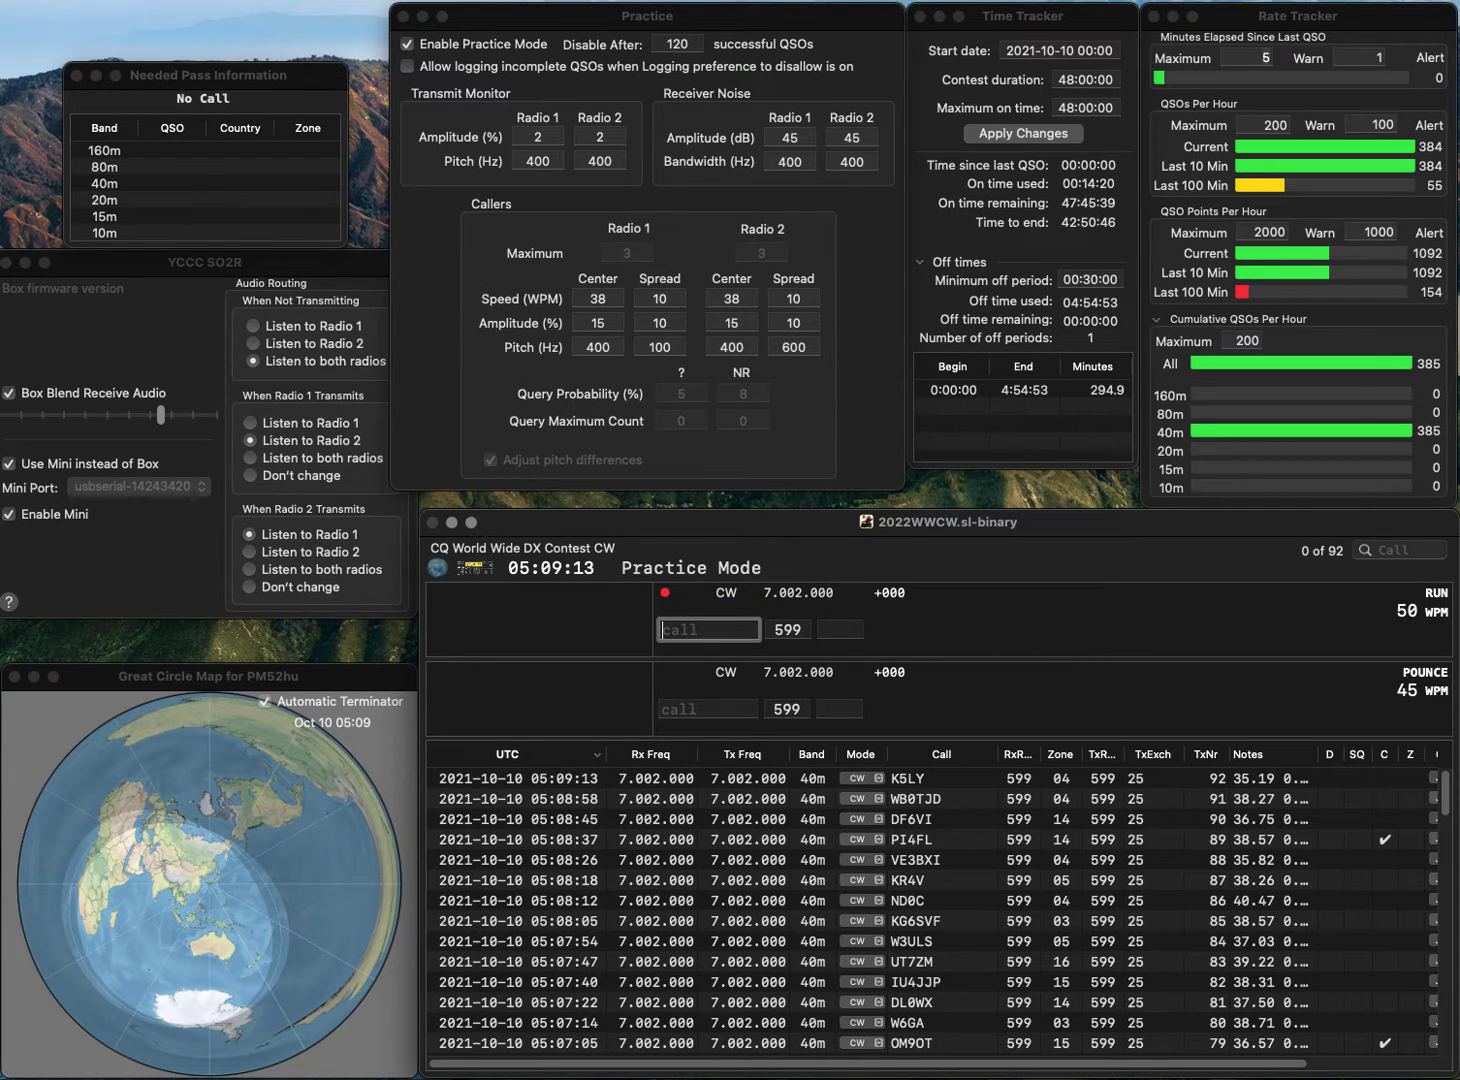
type("CT2KN")
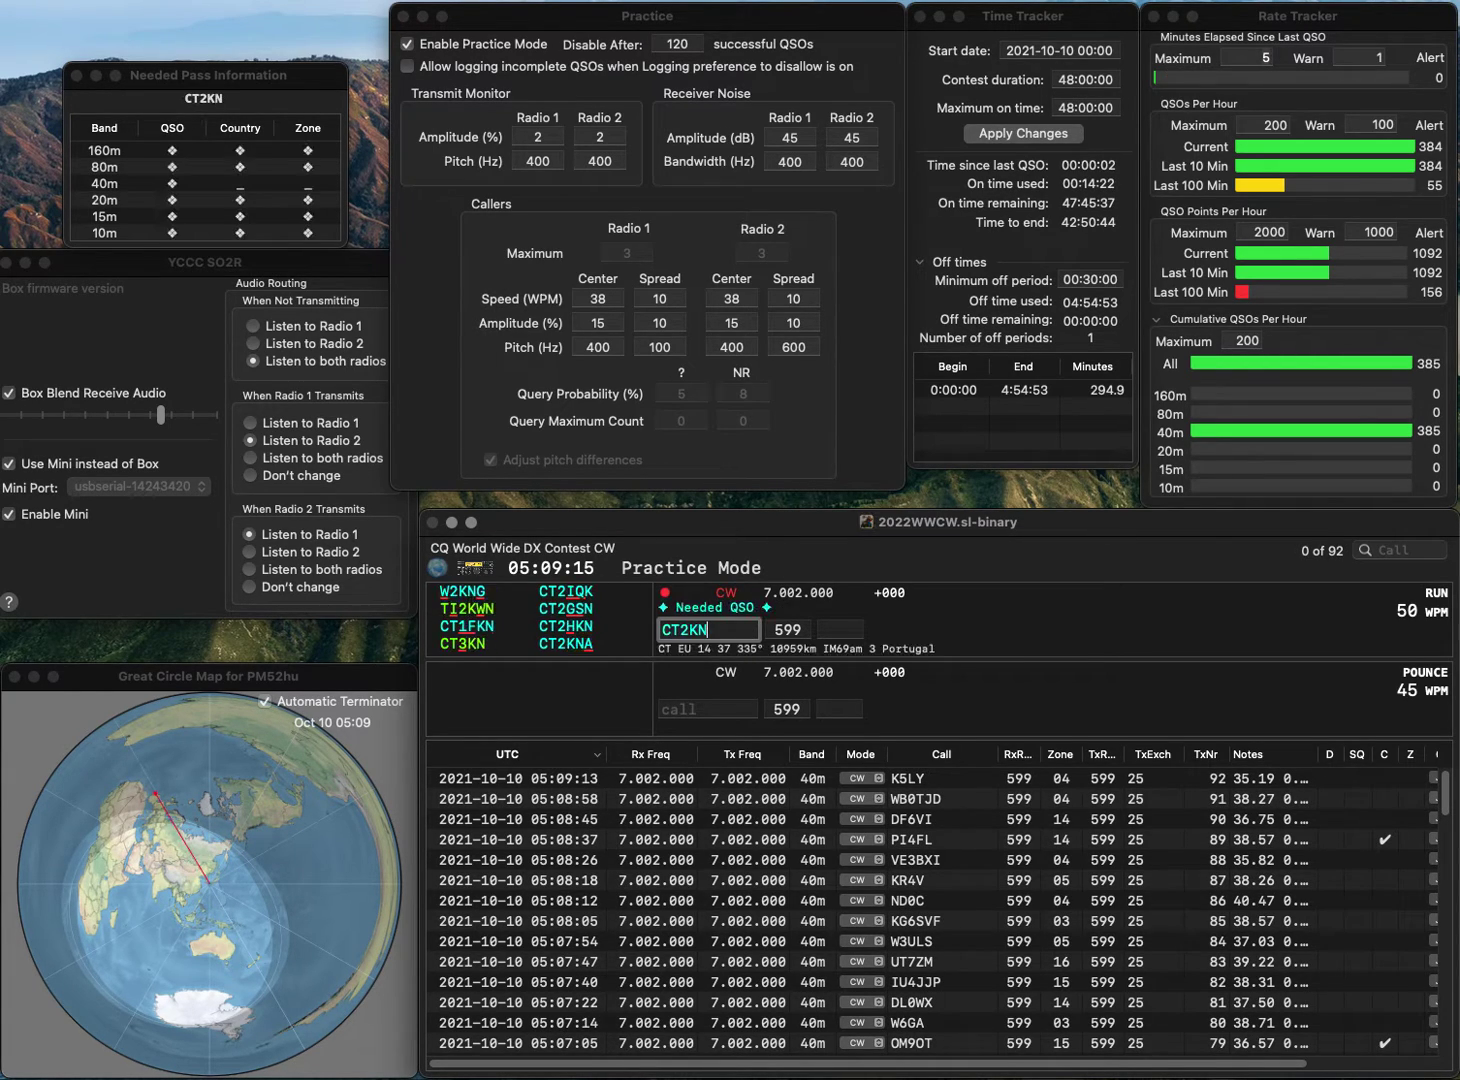
type("A")
key("space")
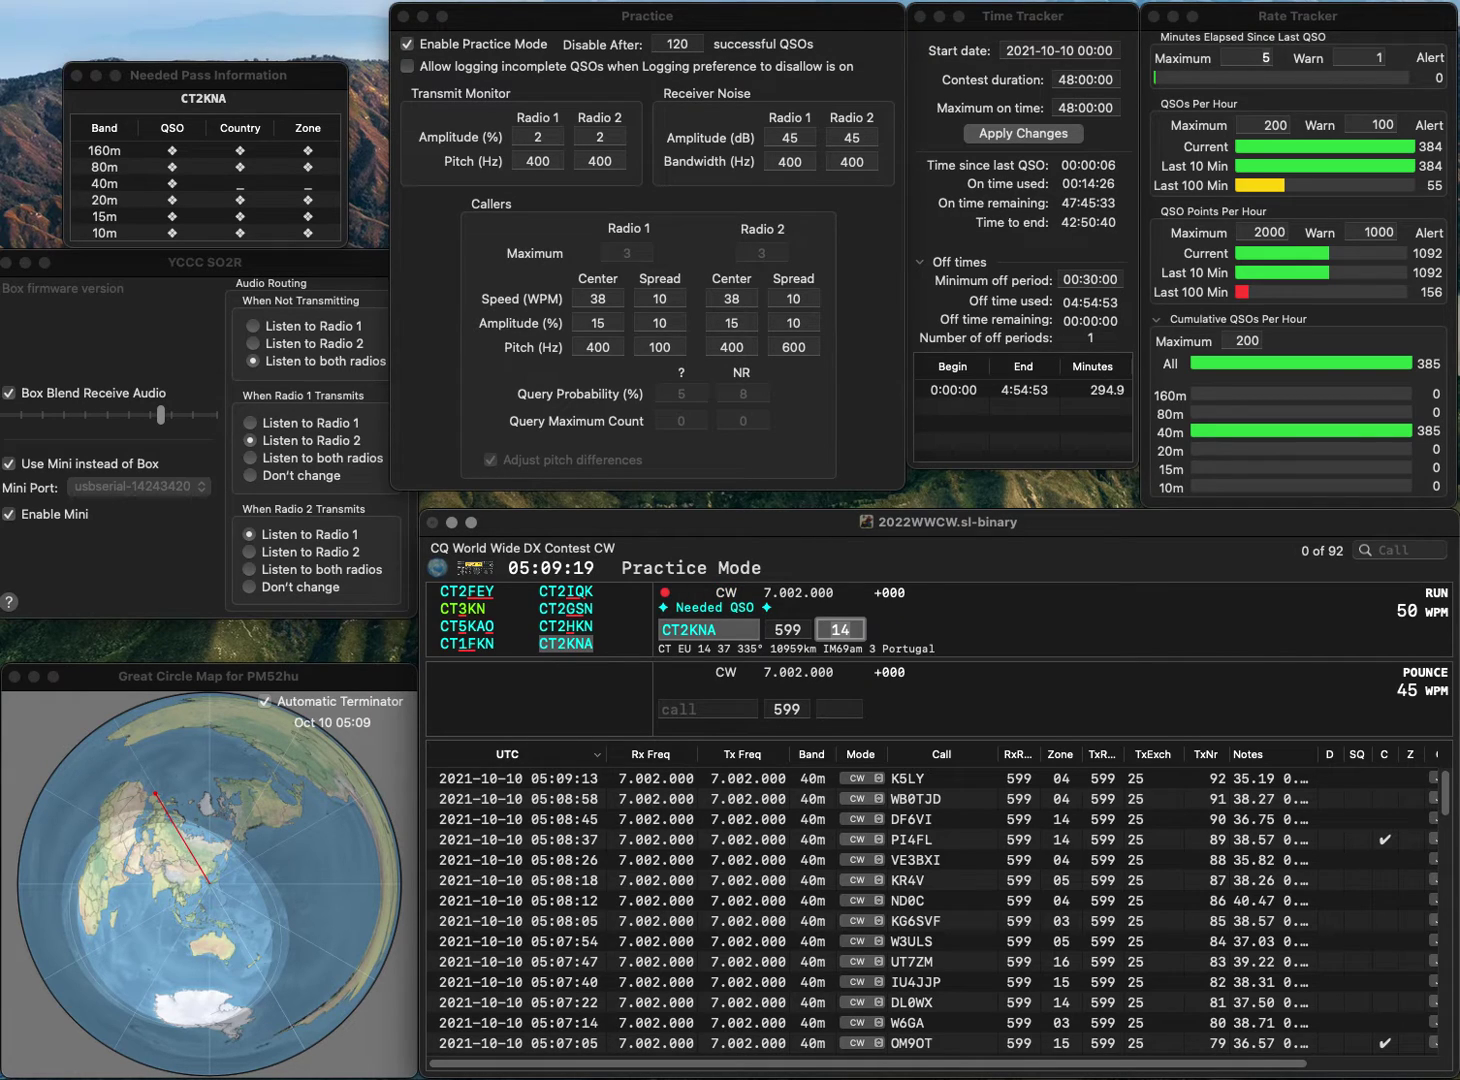
key("Return")
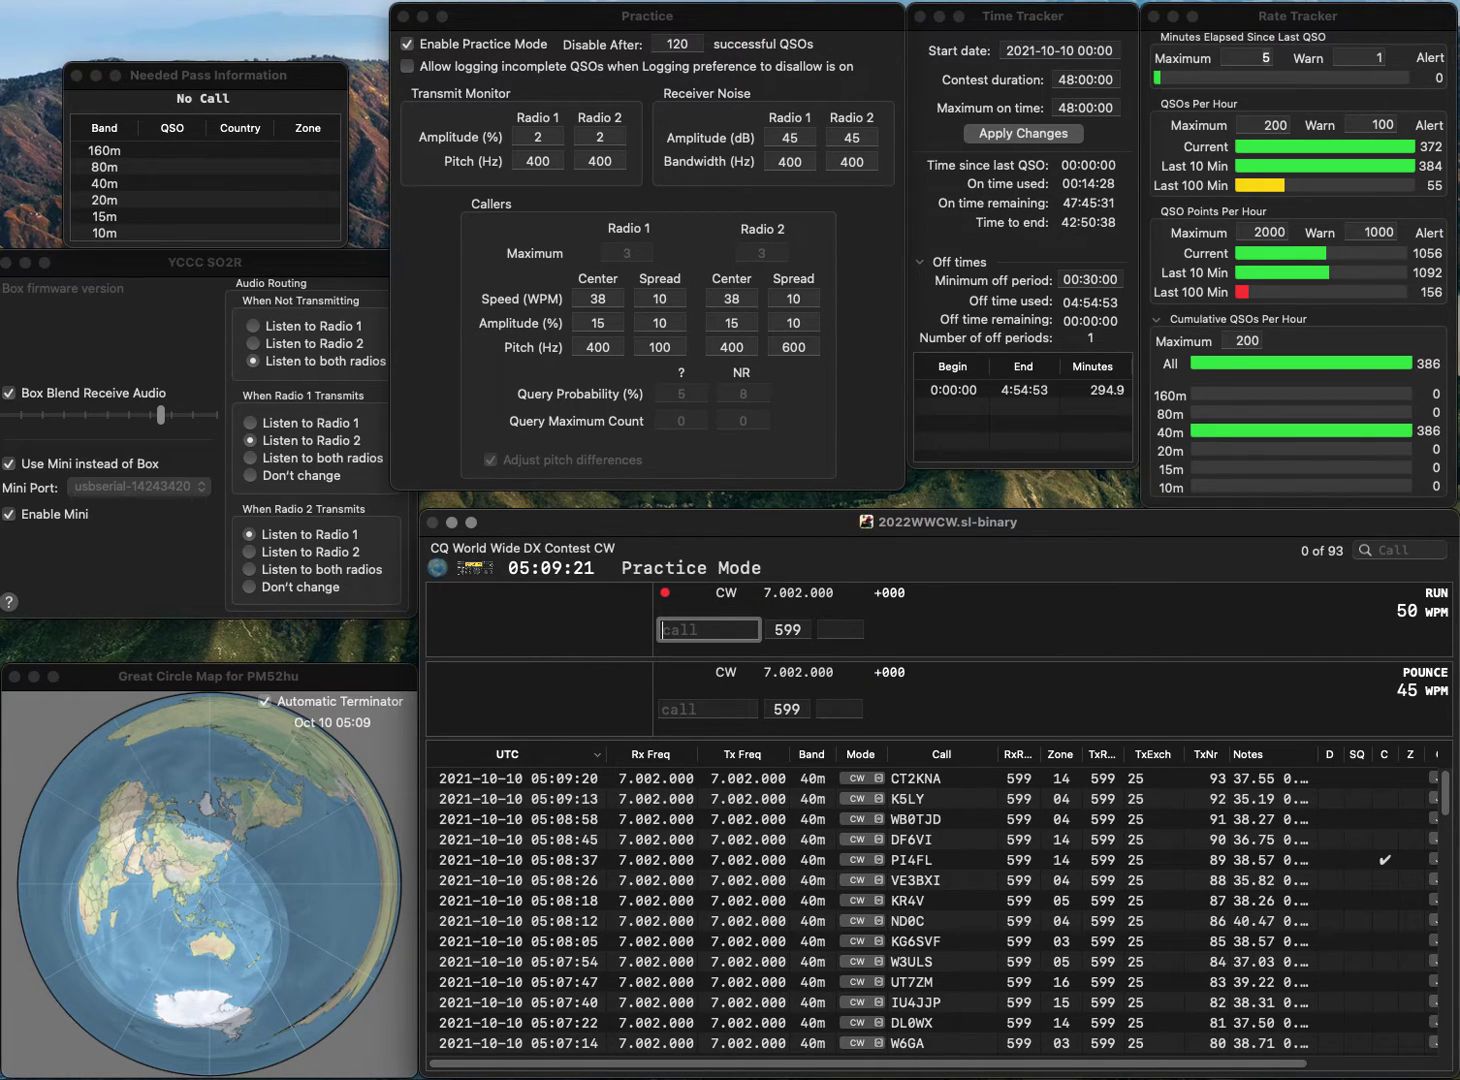
type("EA2RK")
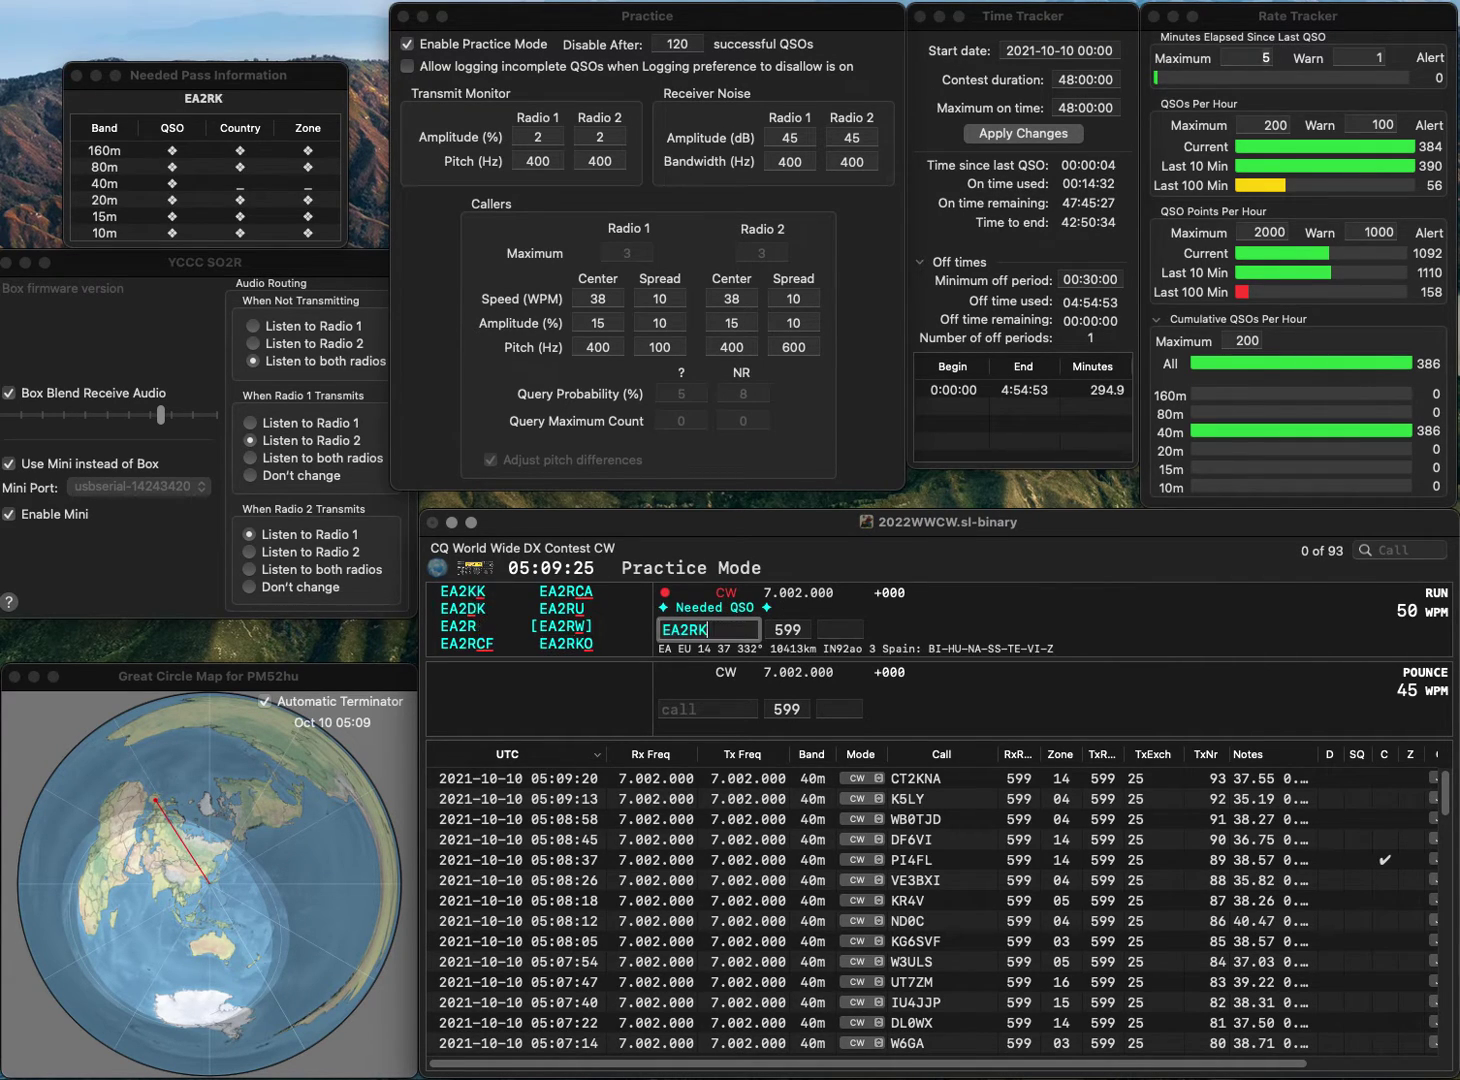
type("O")
key("space")
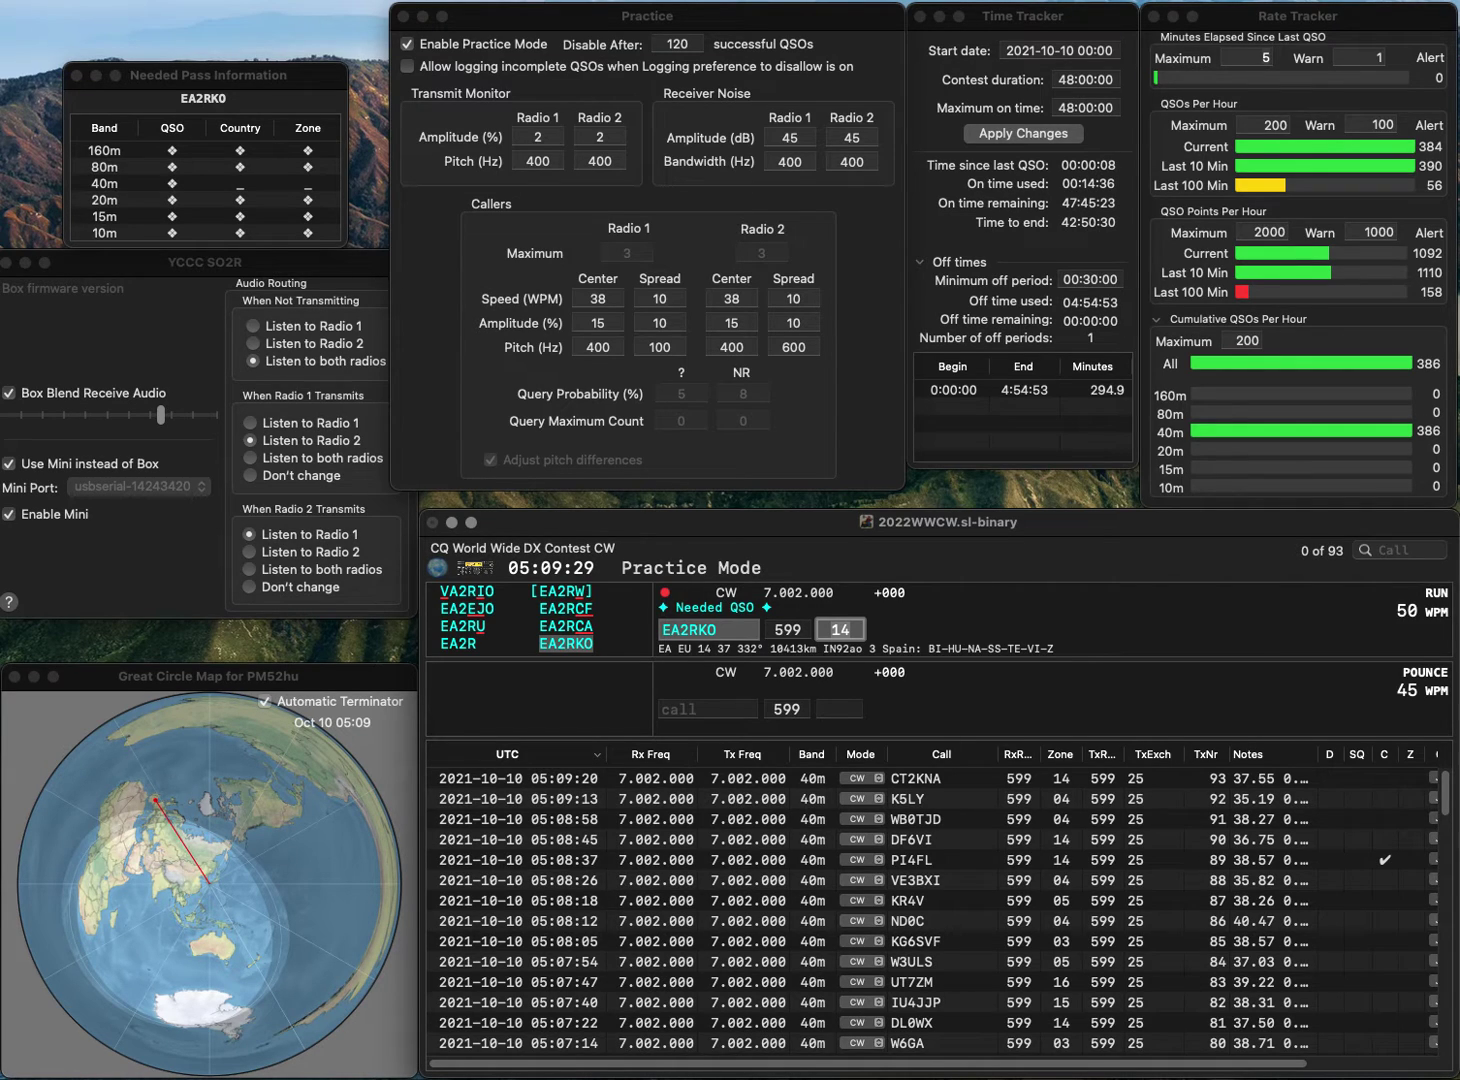
key("Return")
Log run-radio practice contacts with CN8YE in zone 33 and OK6T in zone 15, both with report 599.
type("C")
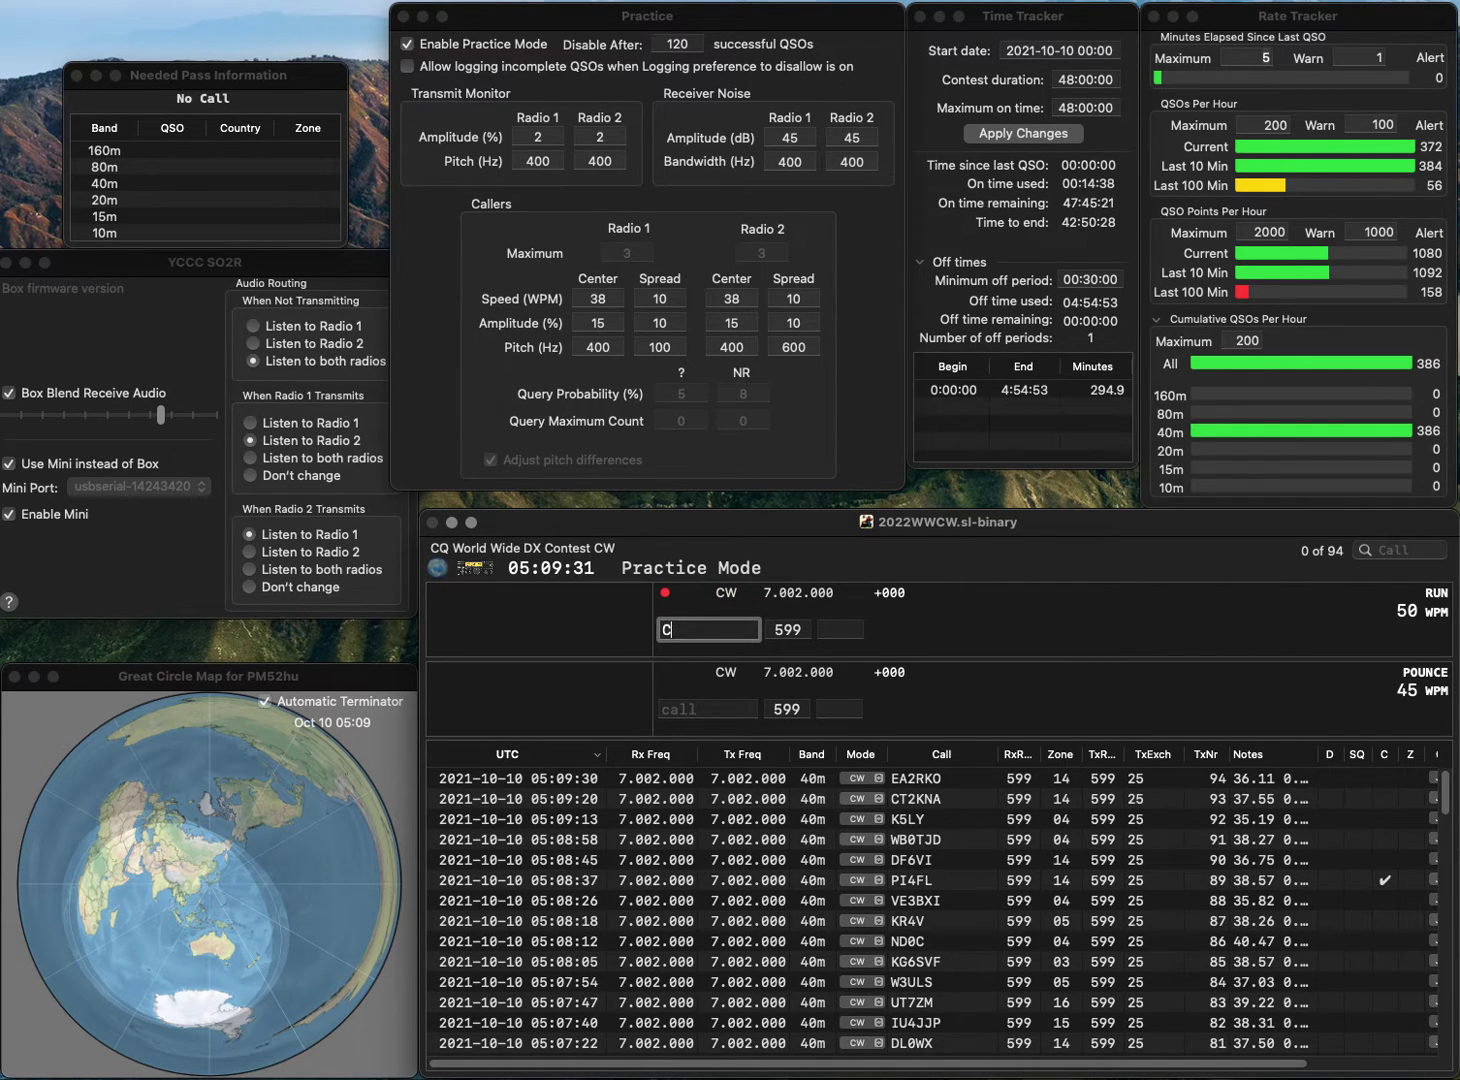
type("N8YE")
key("space")
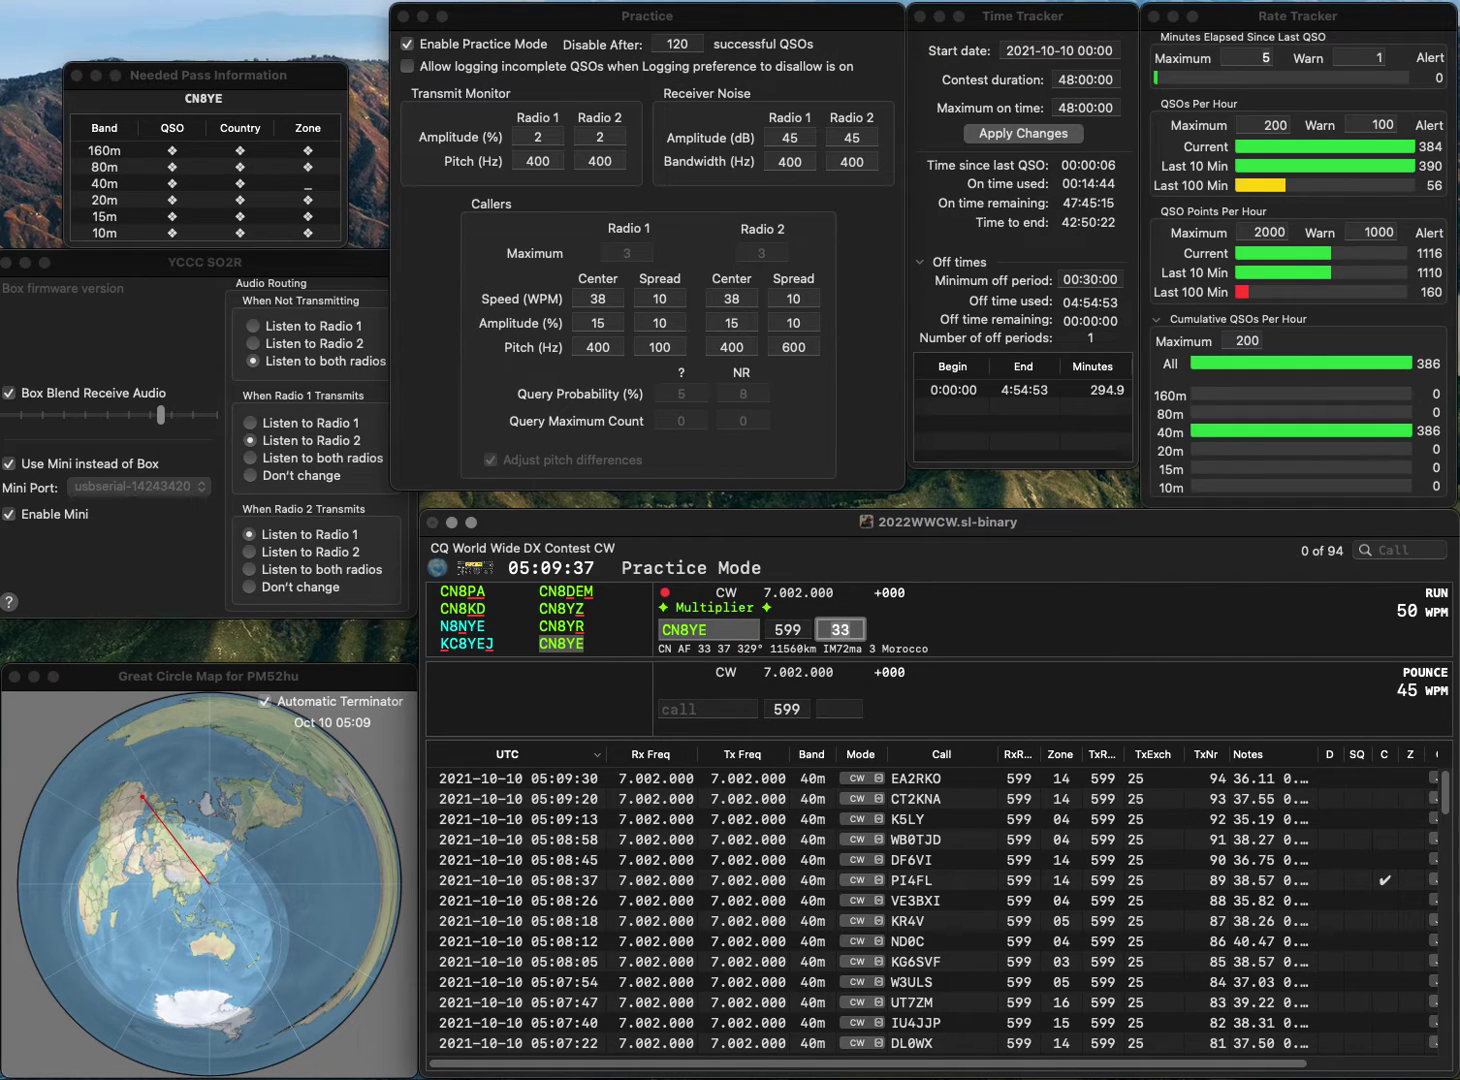
key("Return")
type("O")
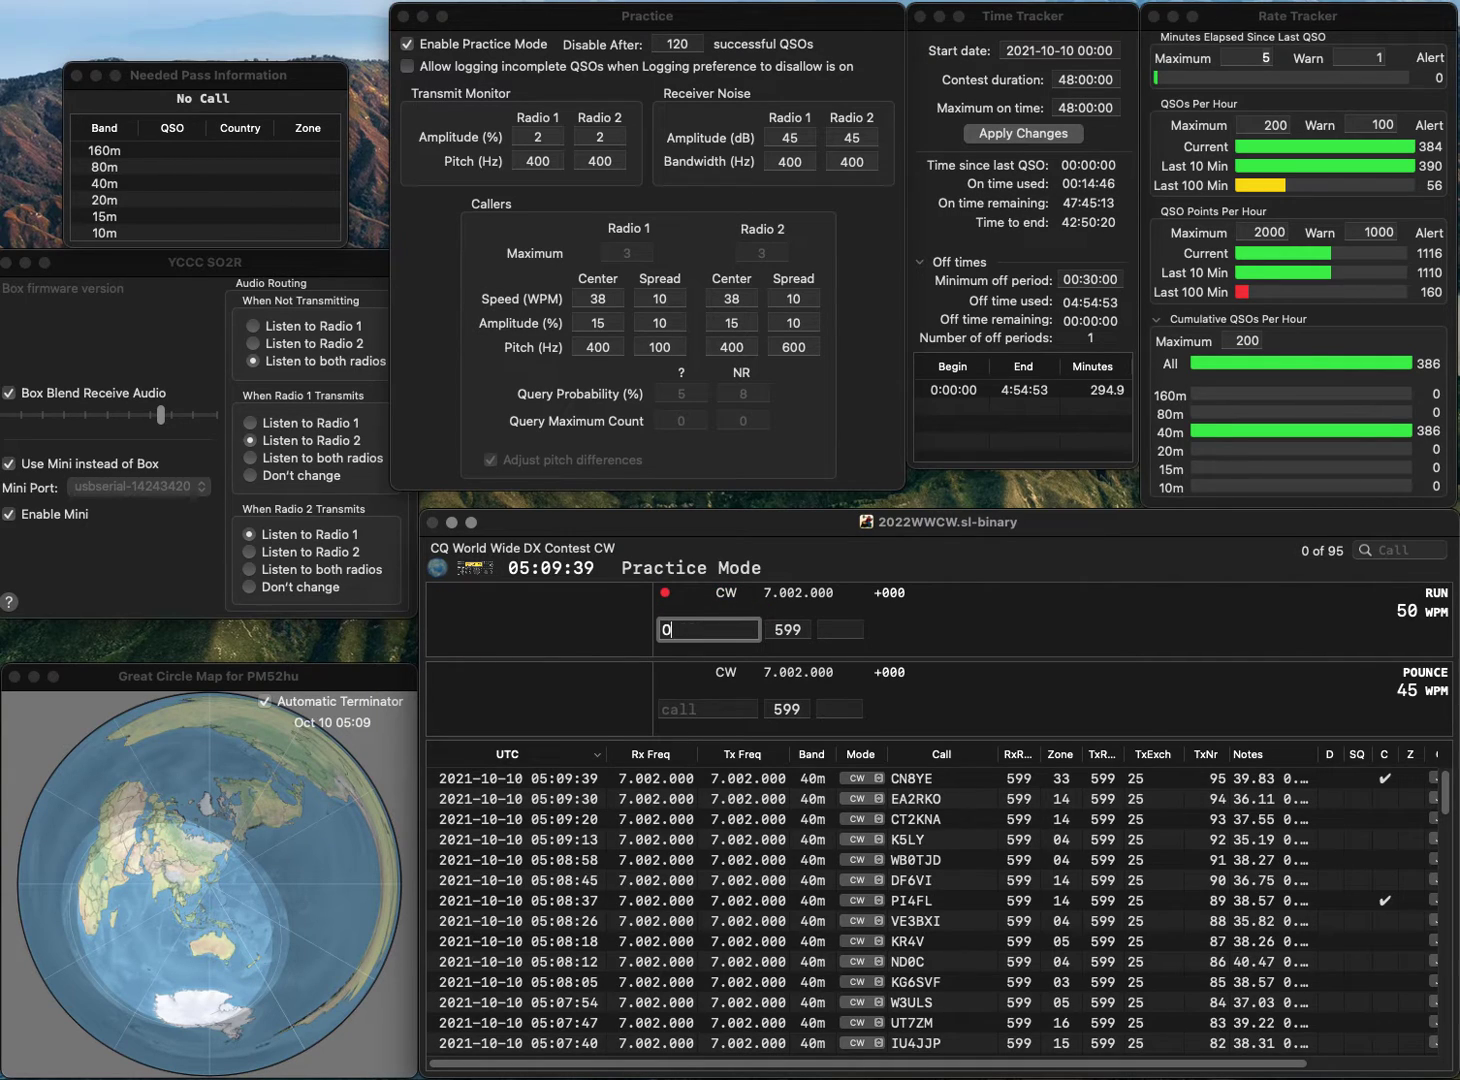
type("K6T")
key("Return")
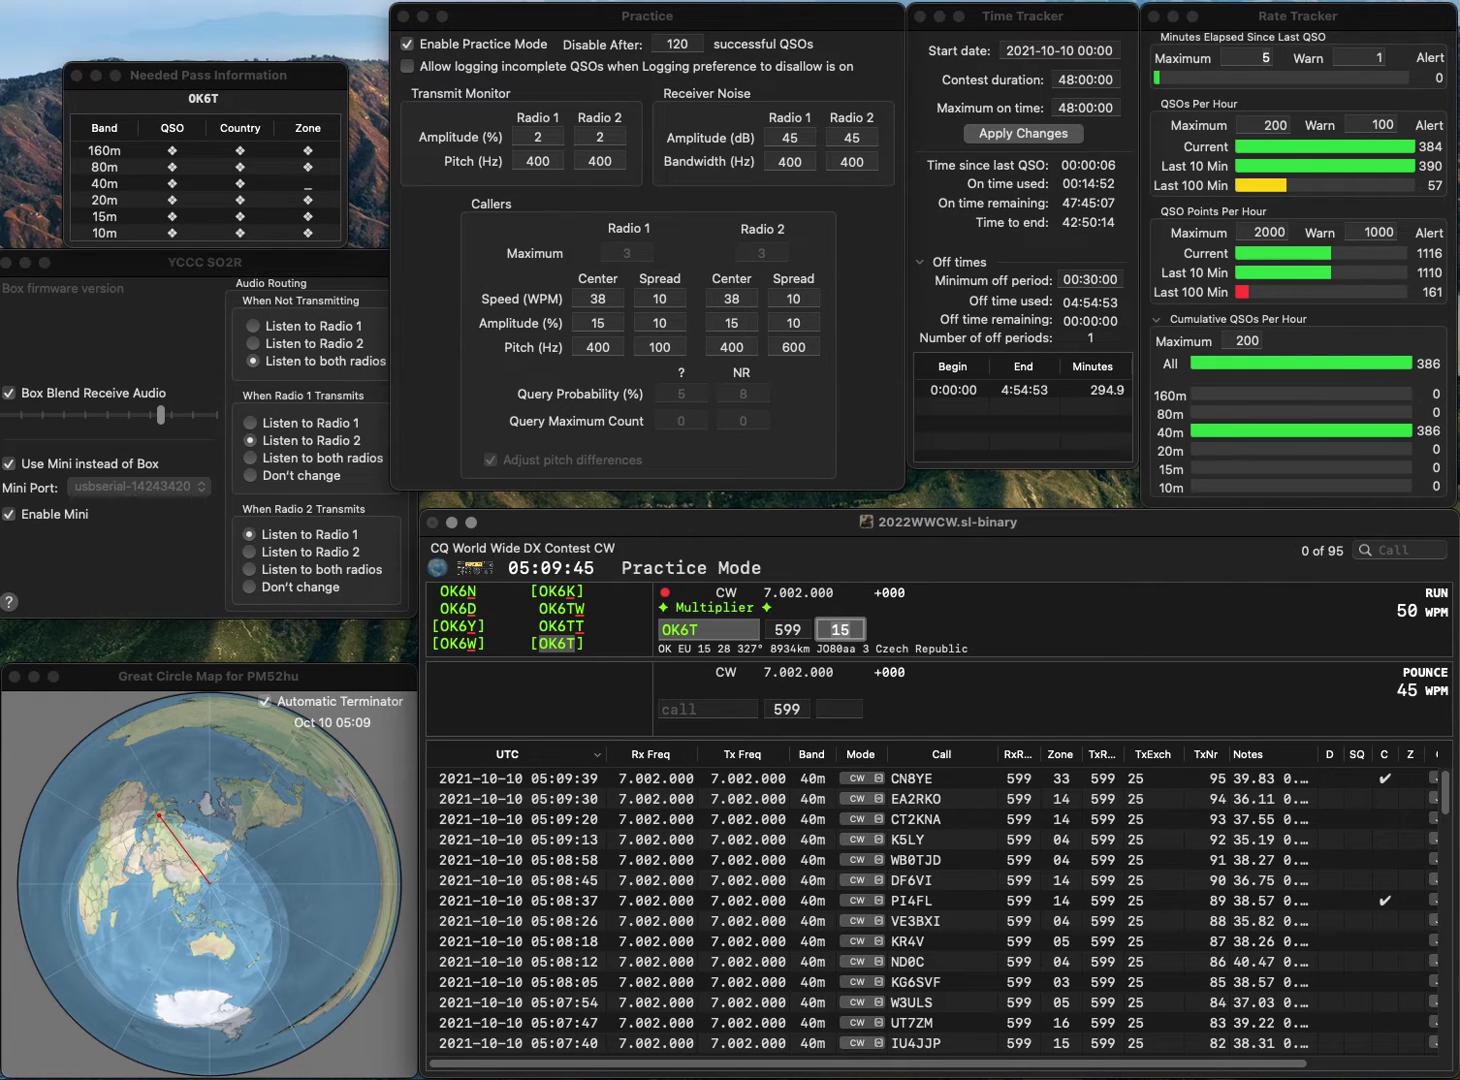
key("Return")
type("DL")
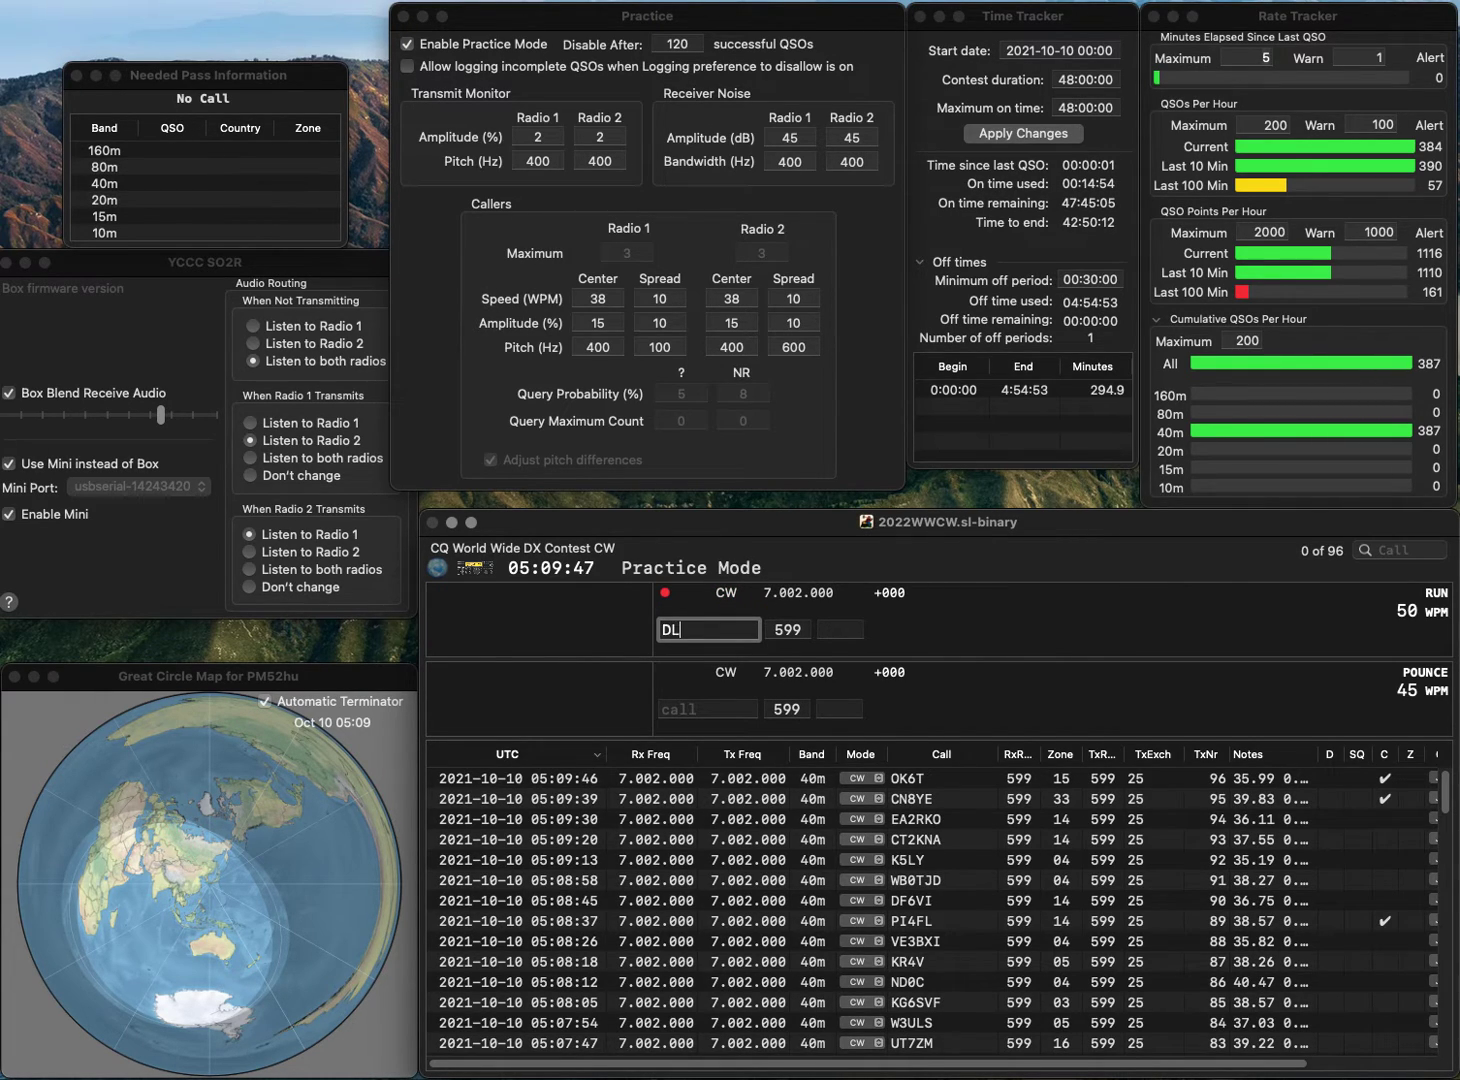
type("5ASG")
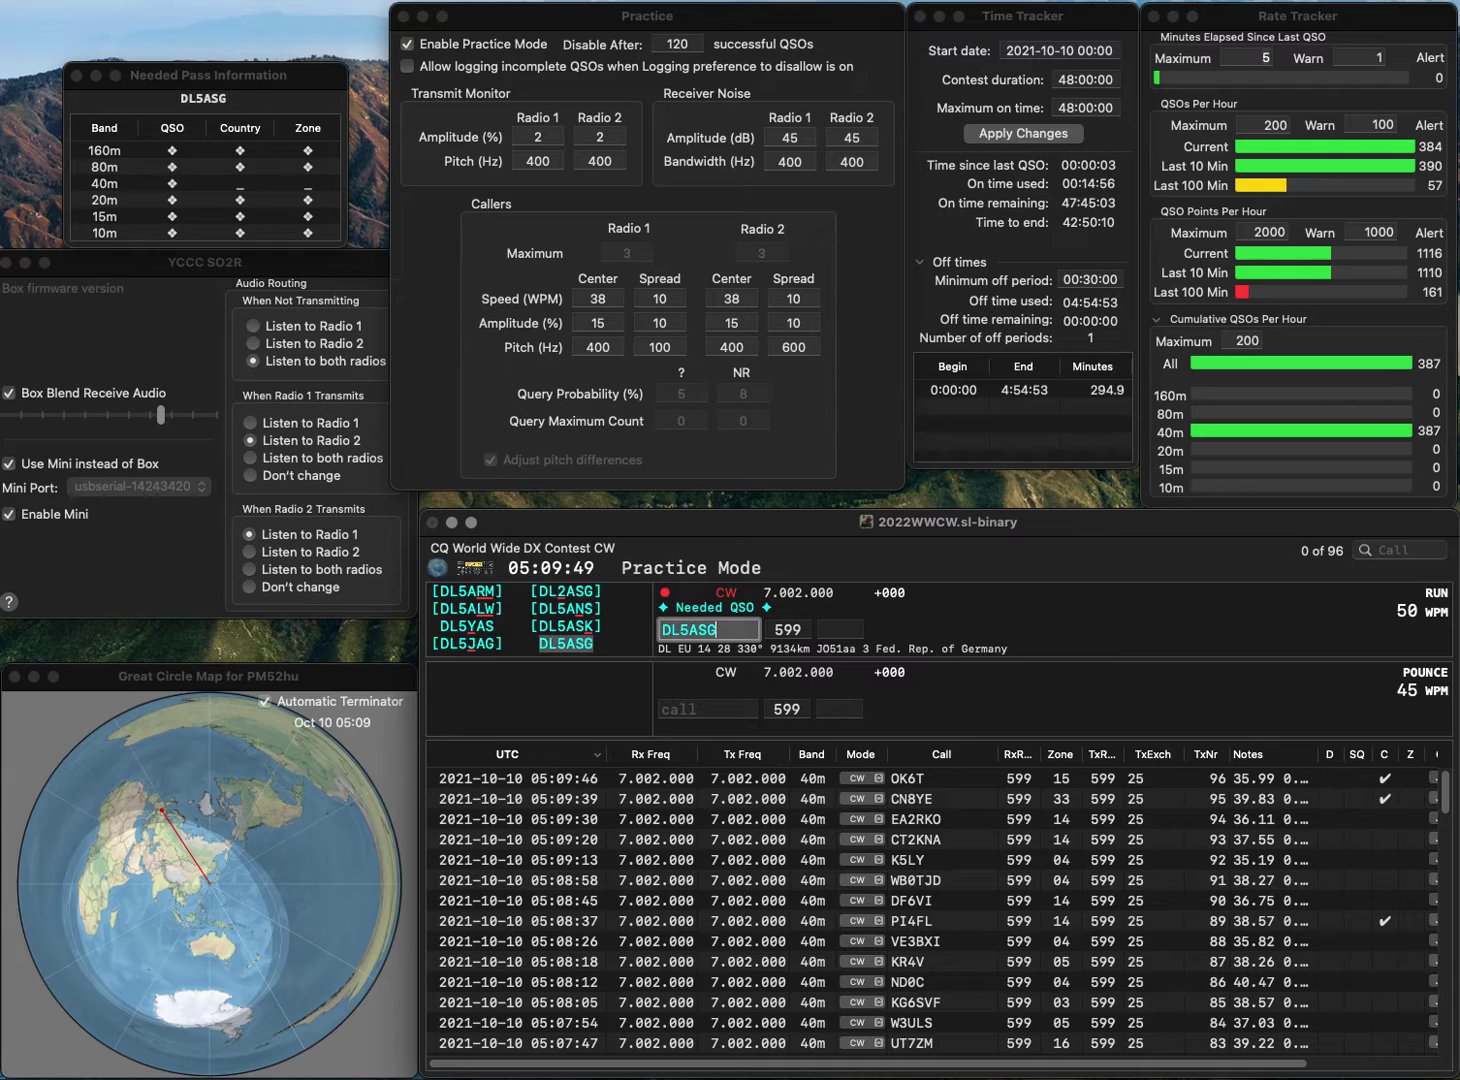
key("space")
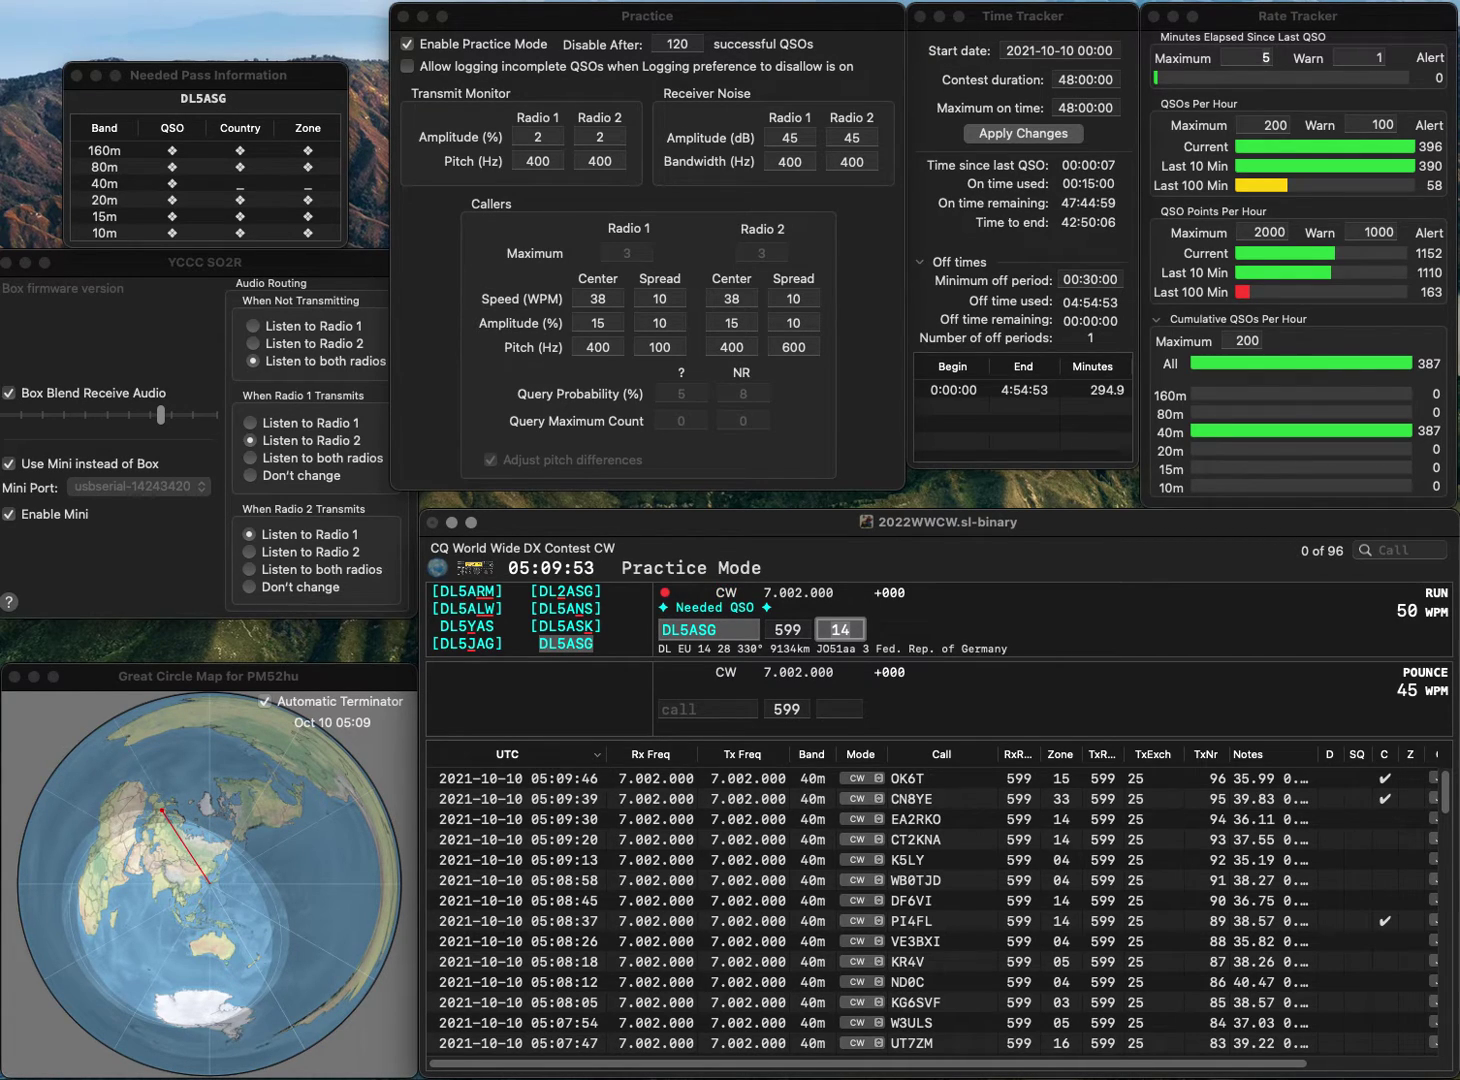
key("Return")
type("N4")
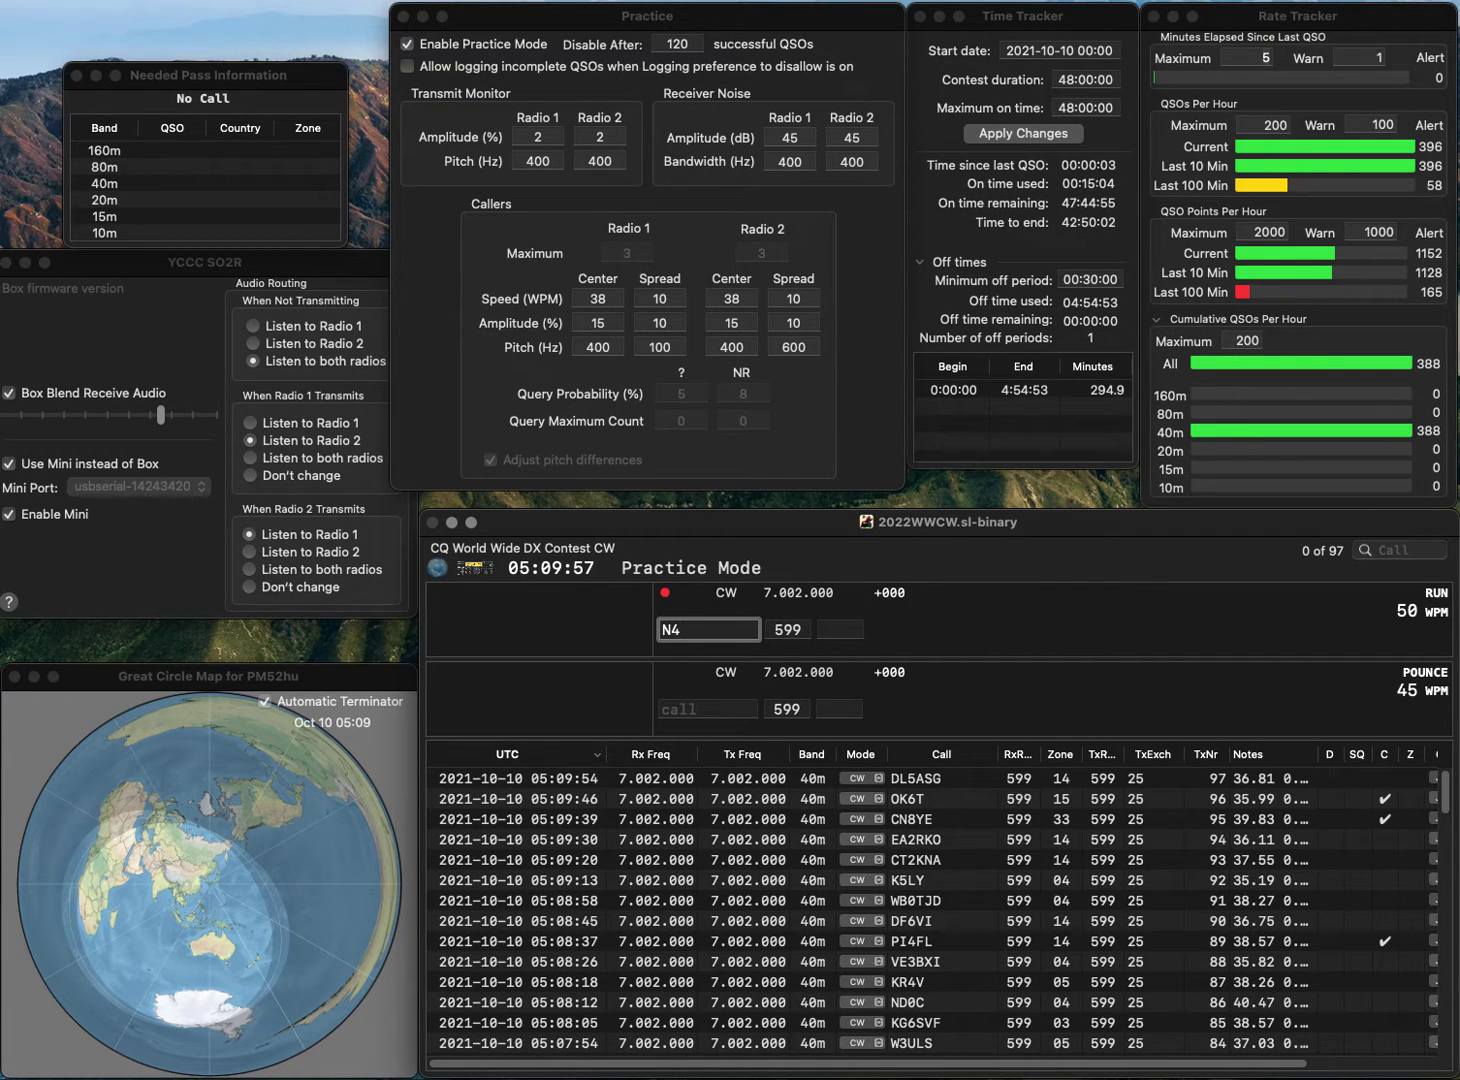
type("ES")
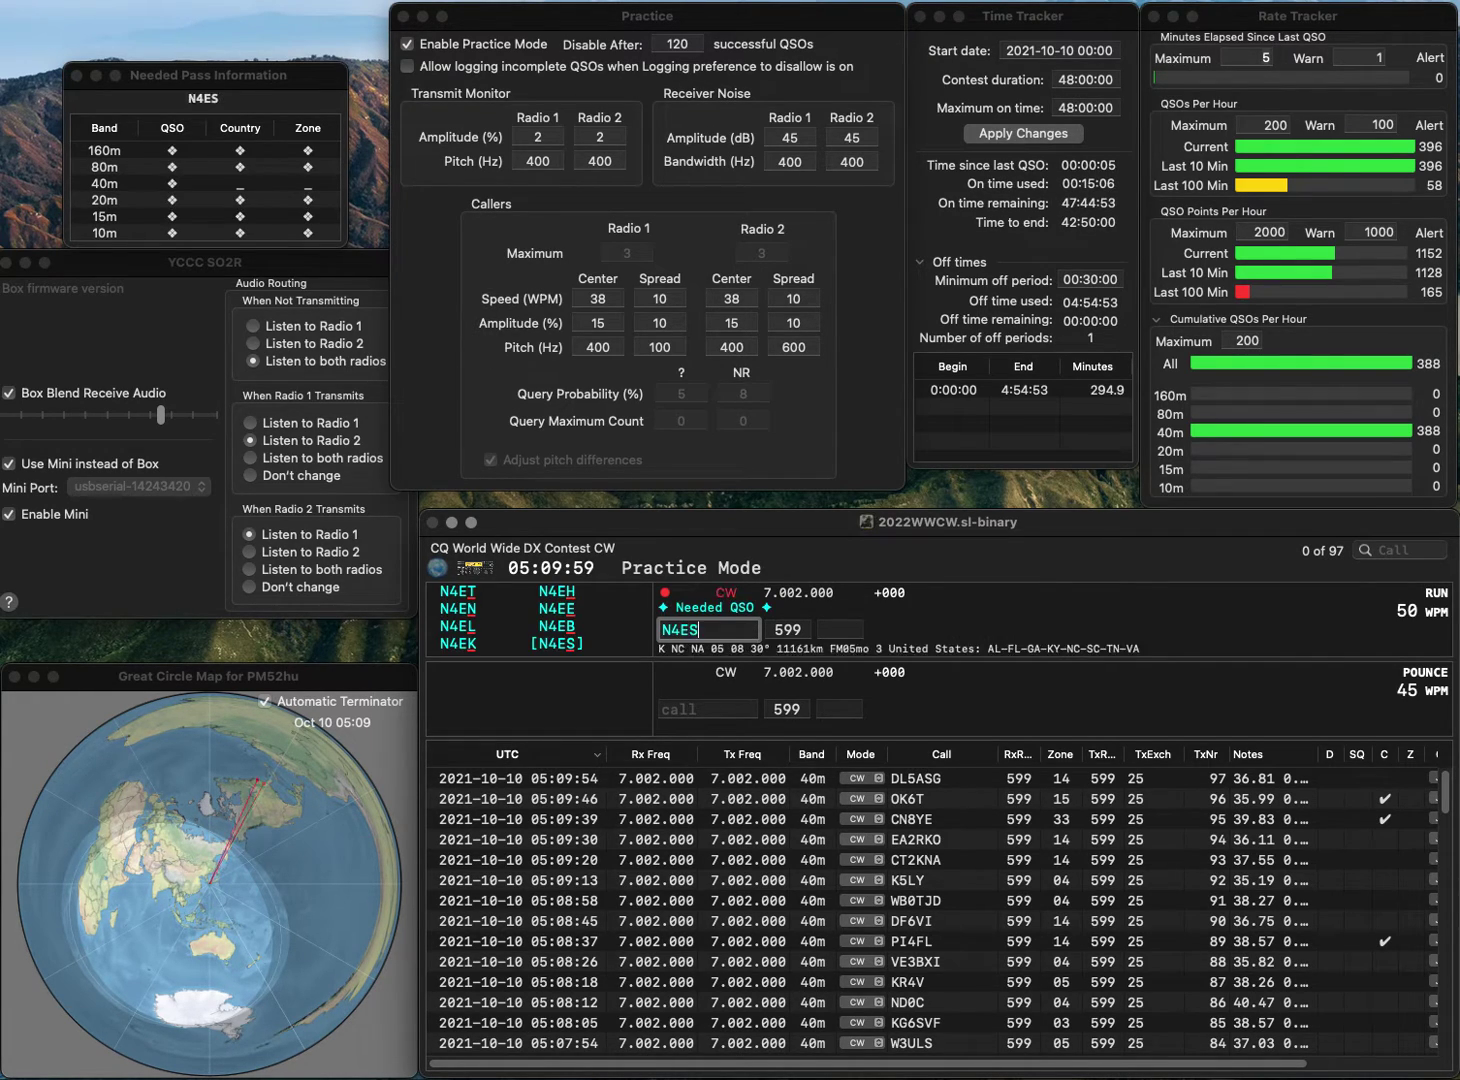
type("S")
key("space")
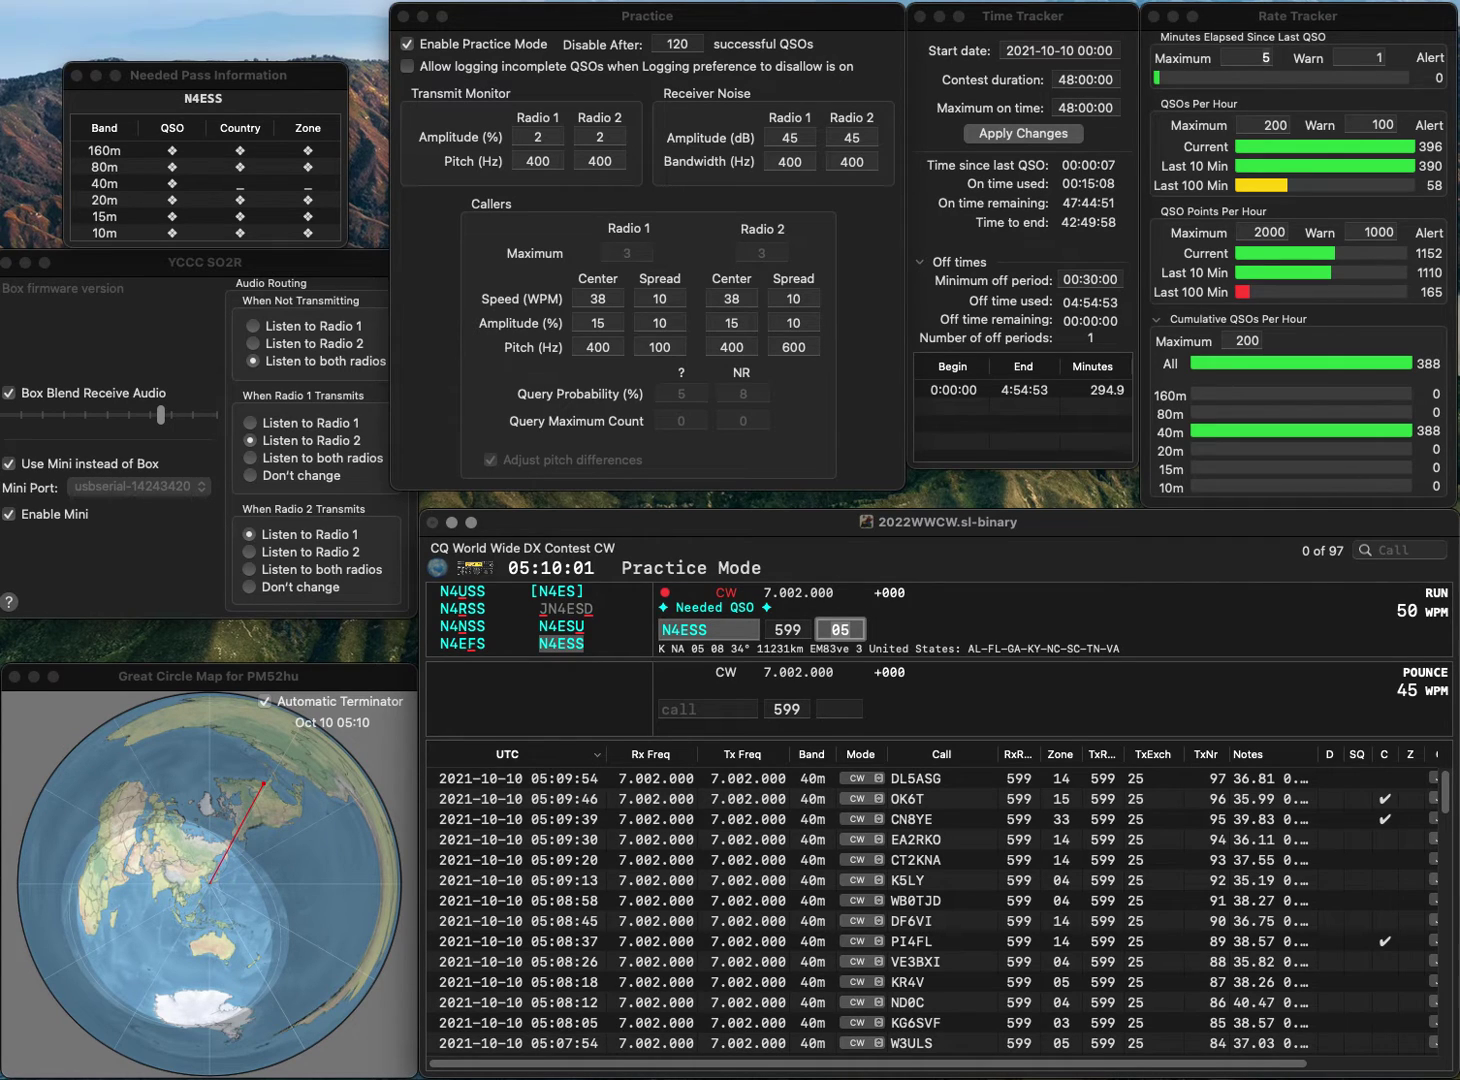
key("Return")
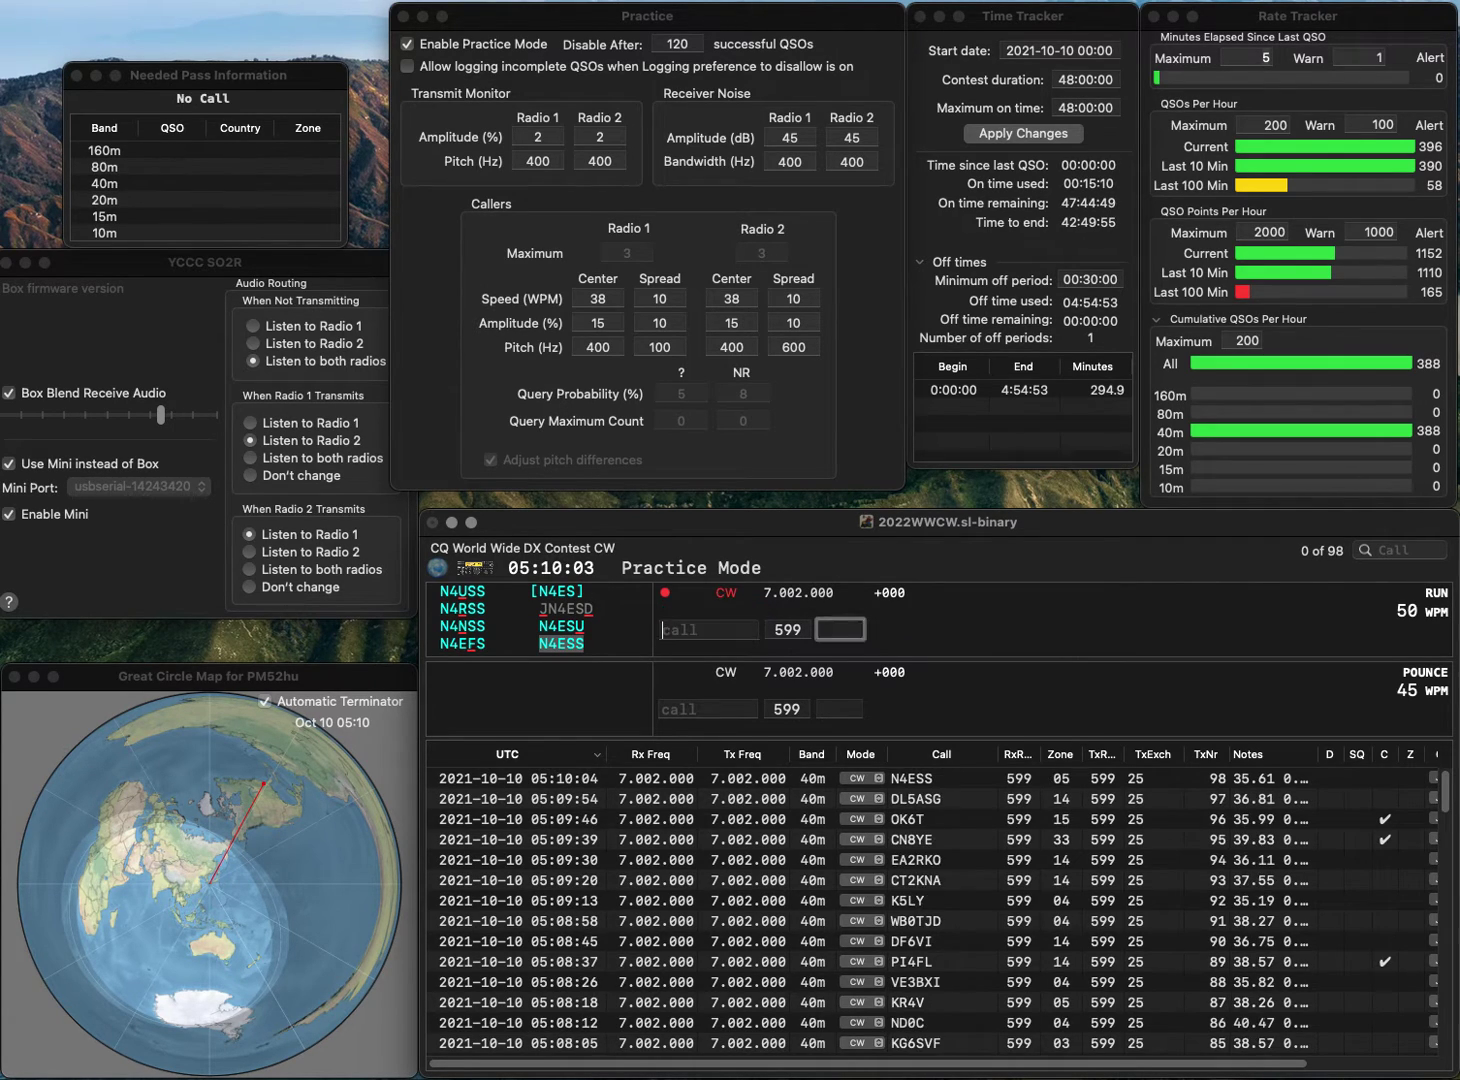
type("YO")
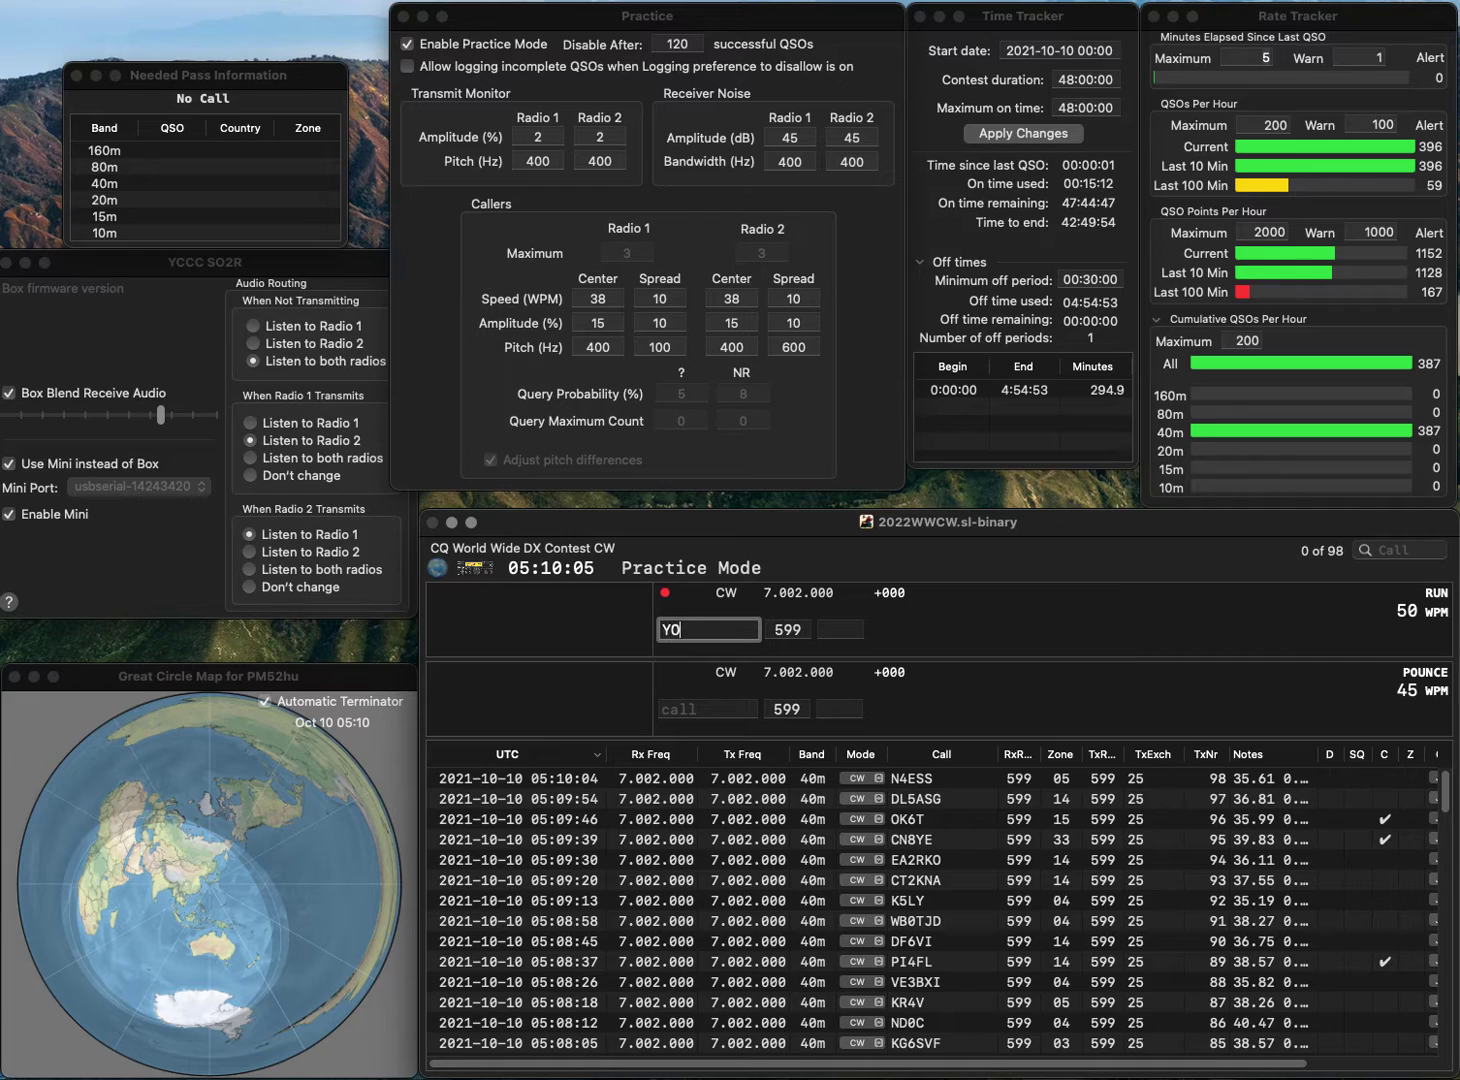
type("3JW")
key("space")
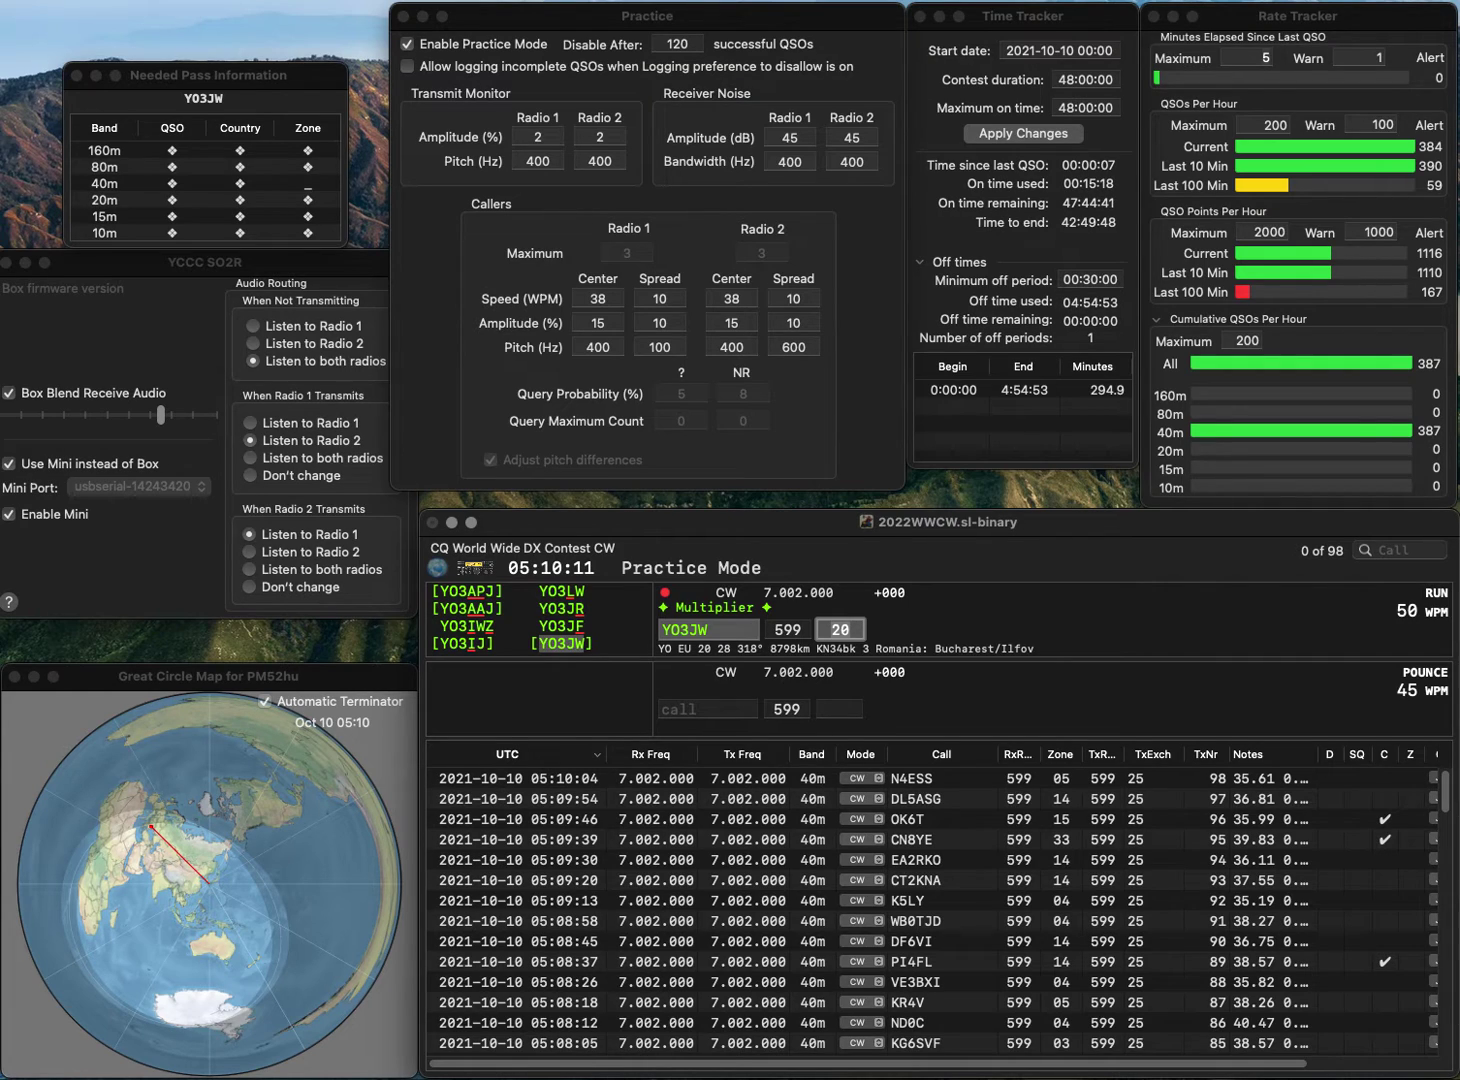
key("Return")
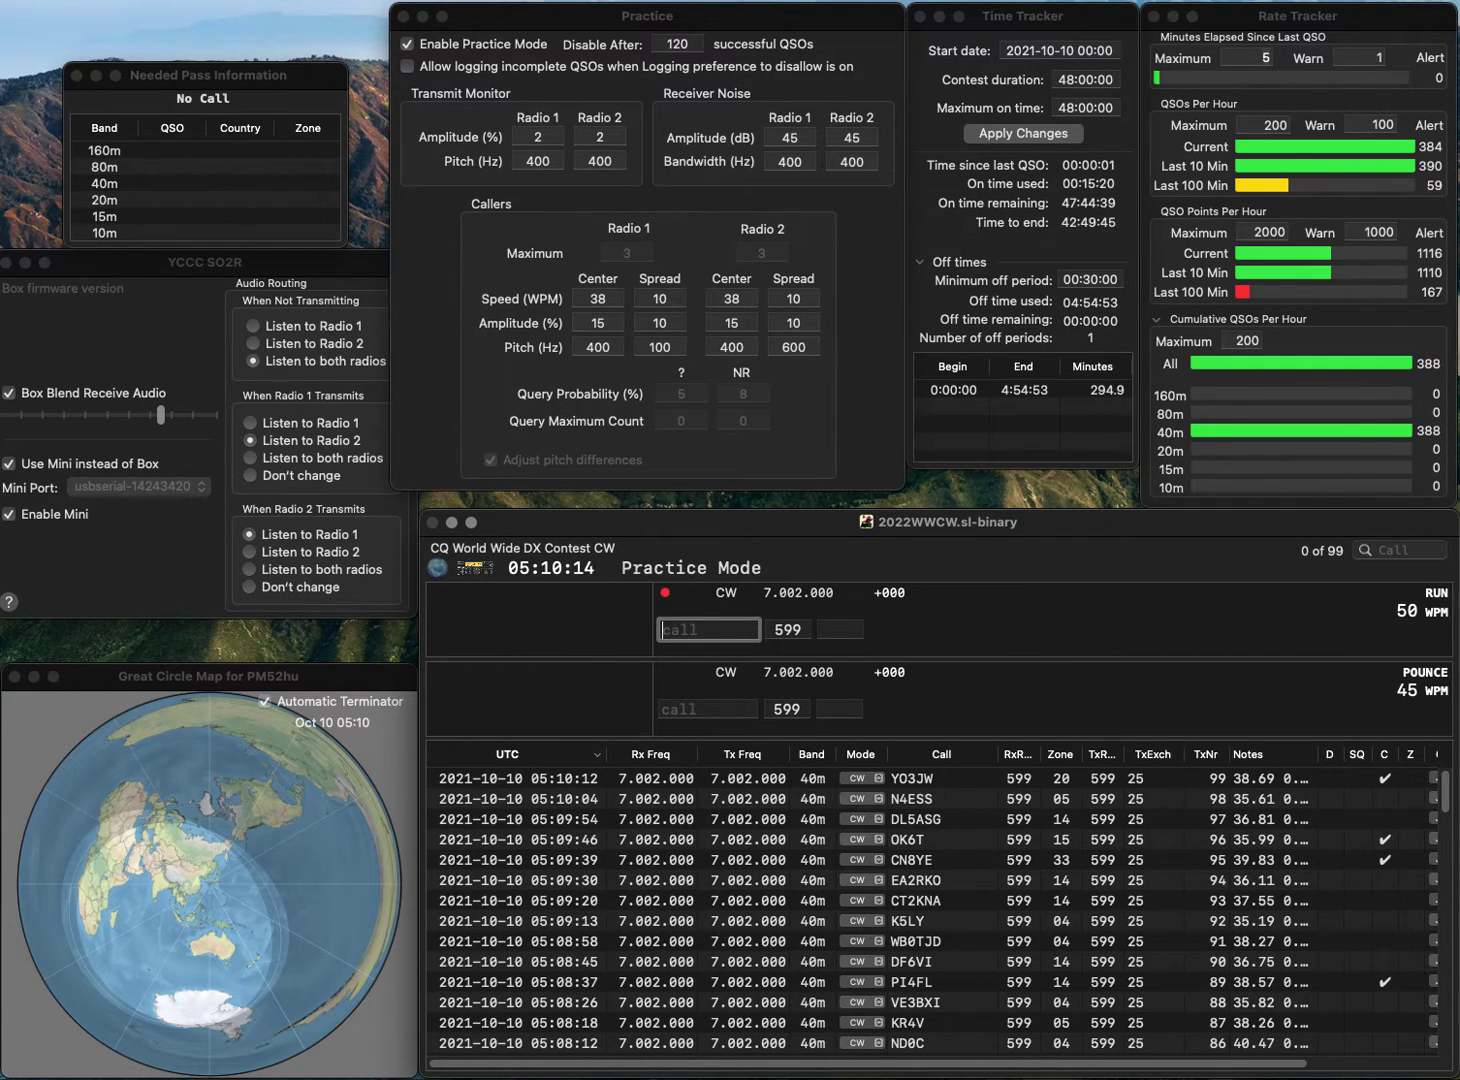
type("DU")
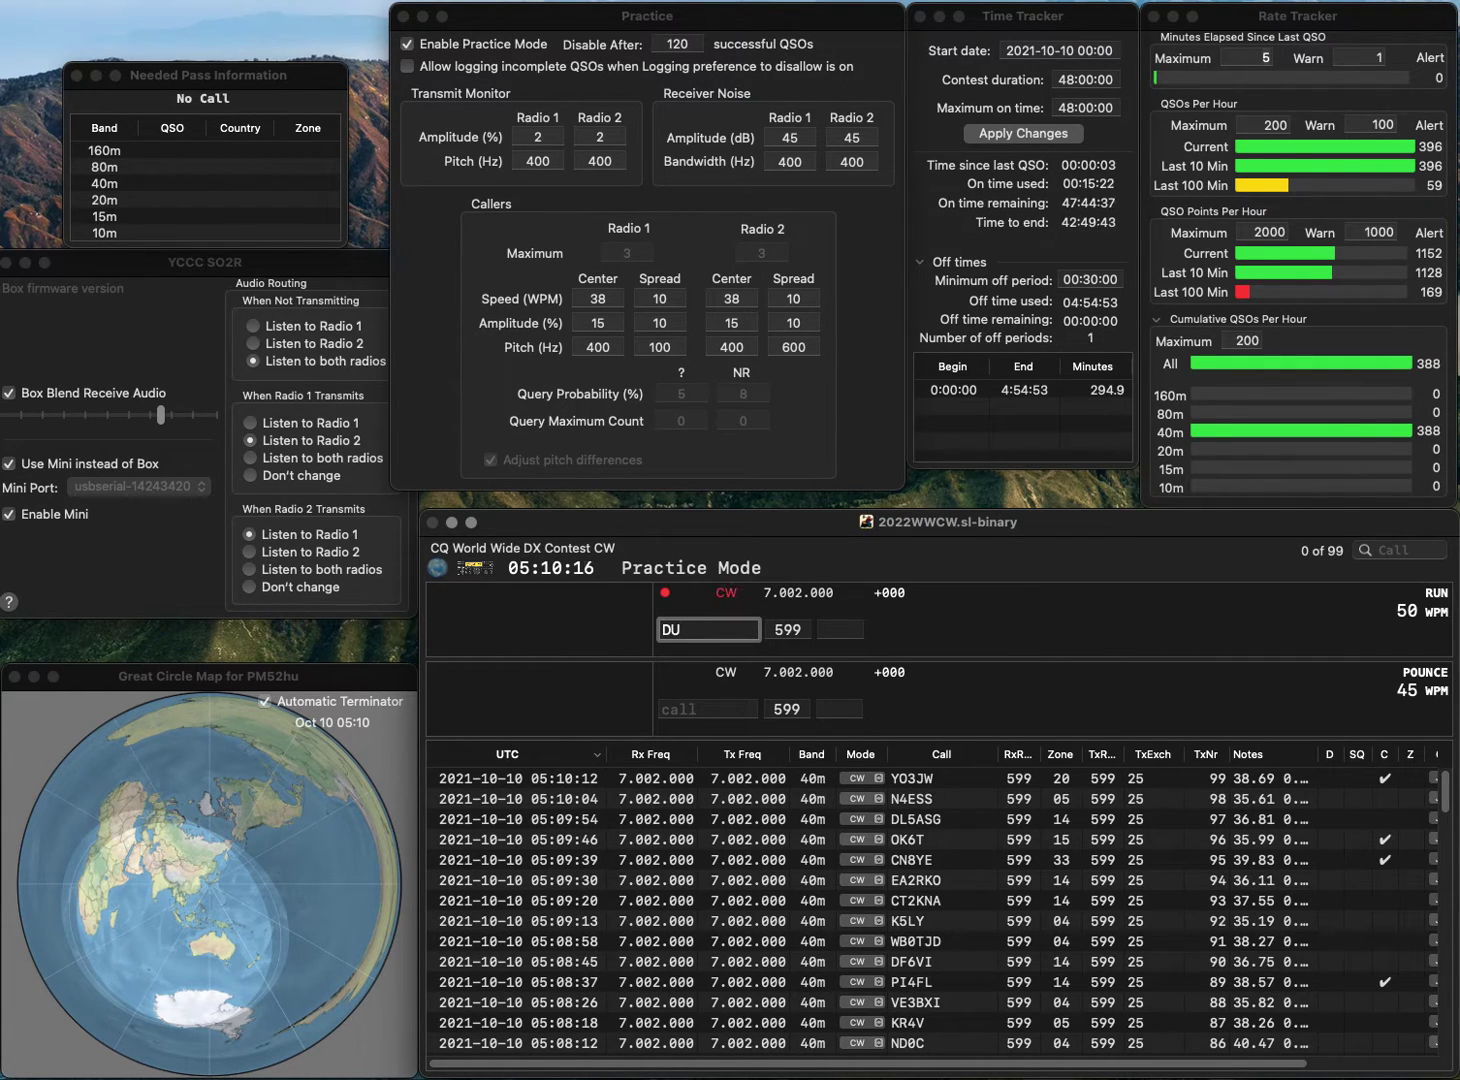
type("2FS")
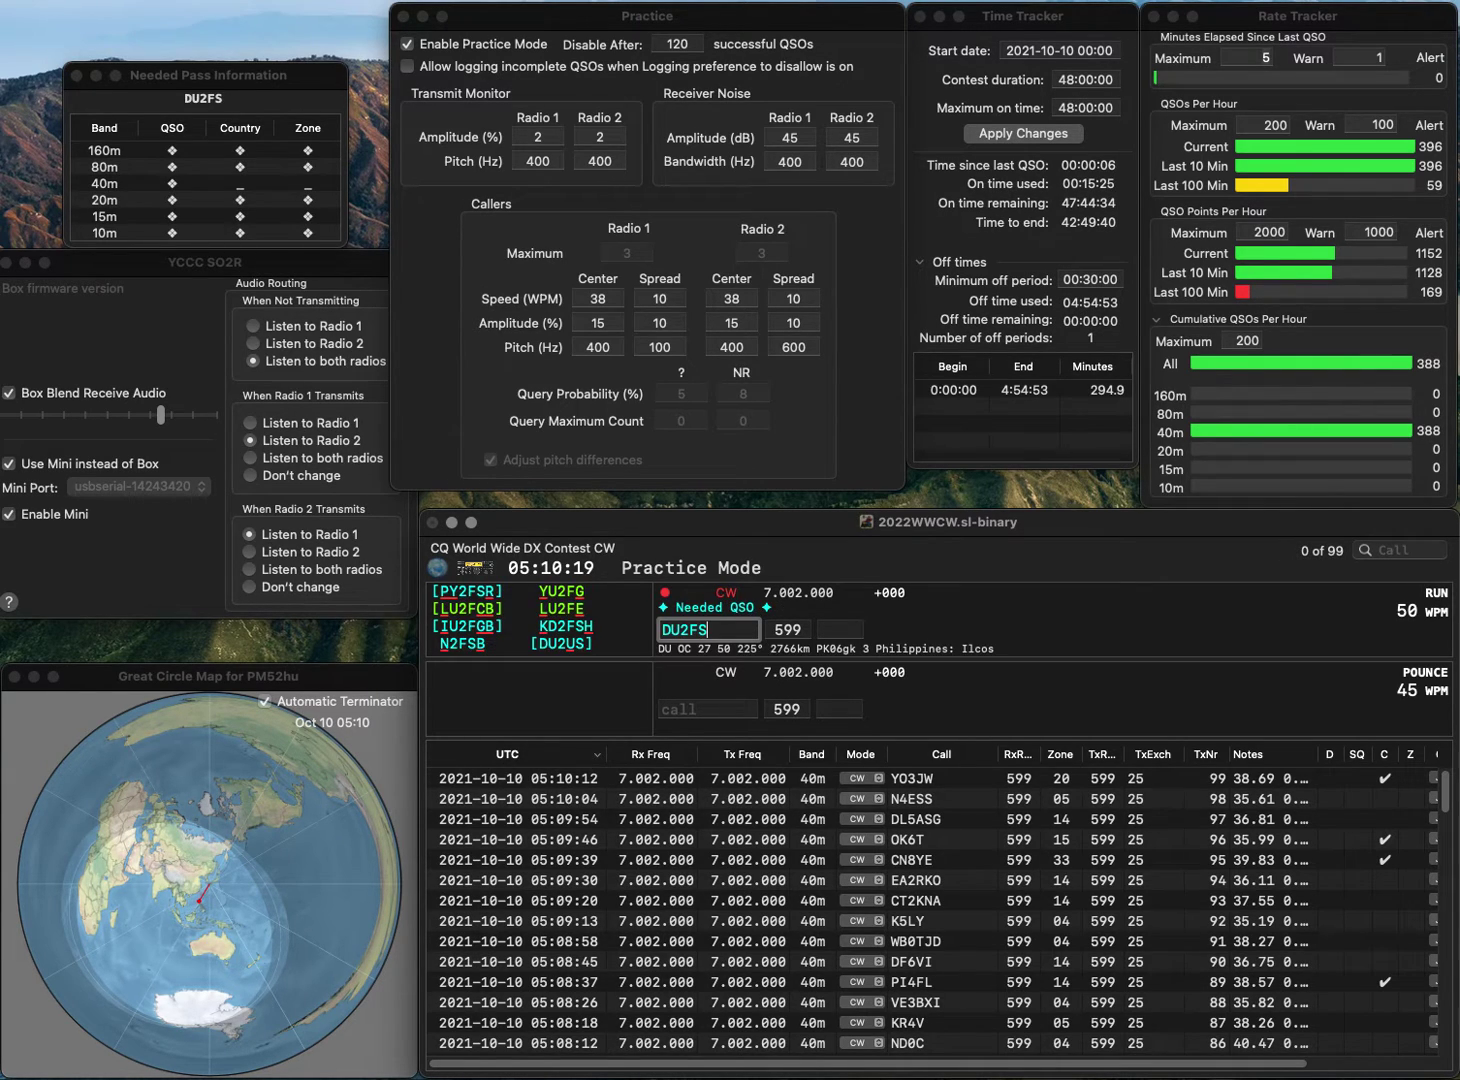
key("Tab")
left_click(705, 629)
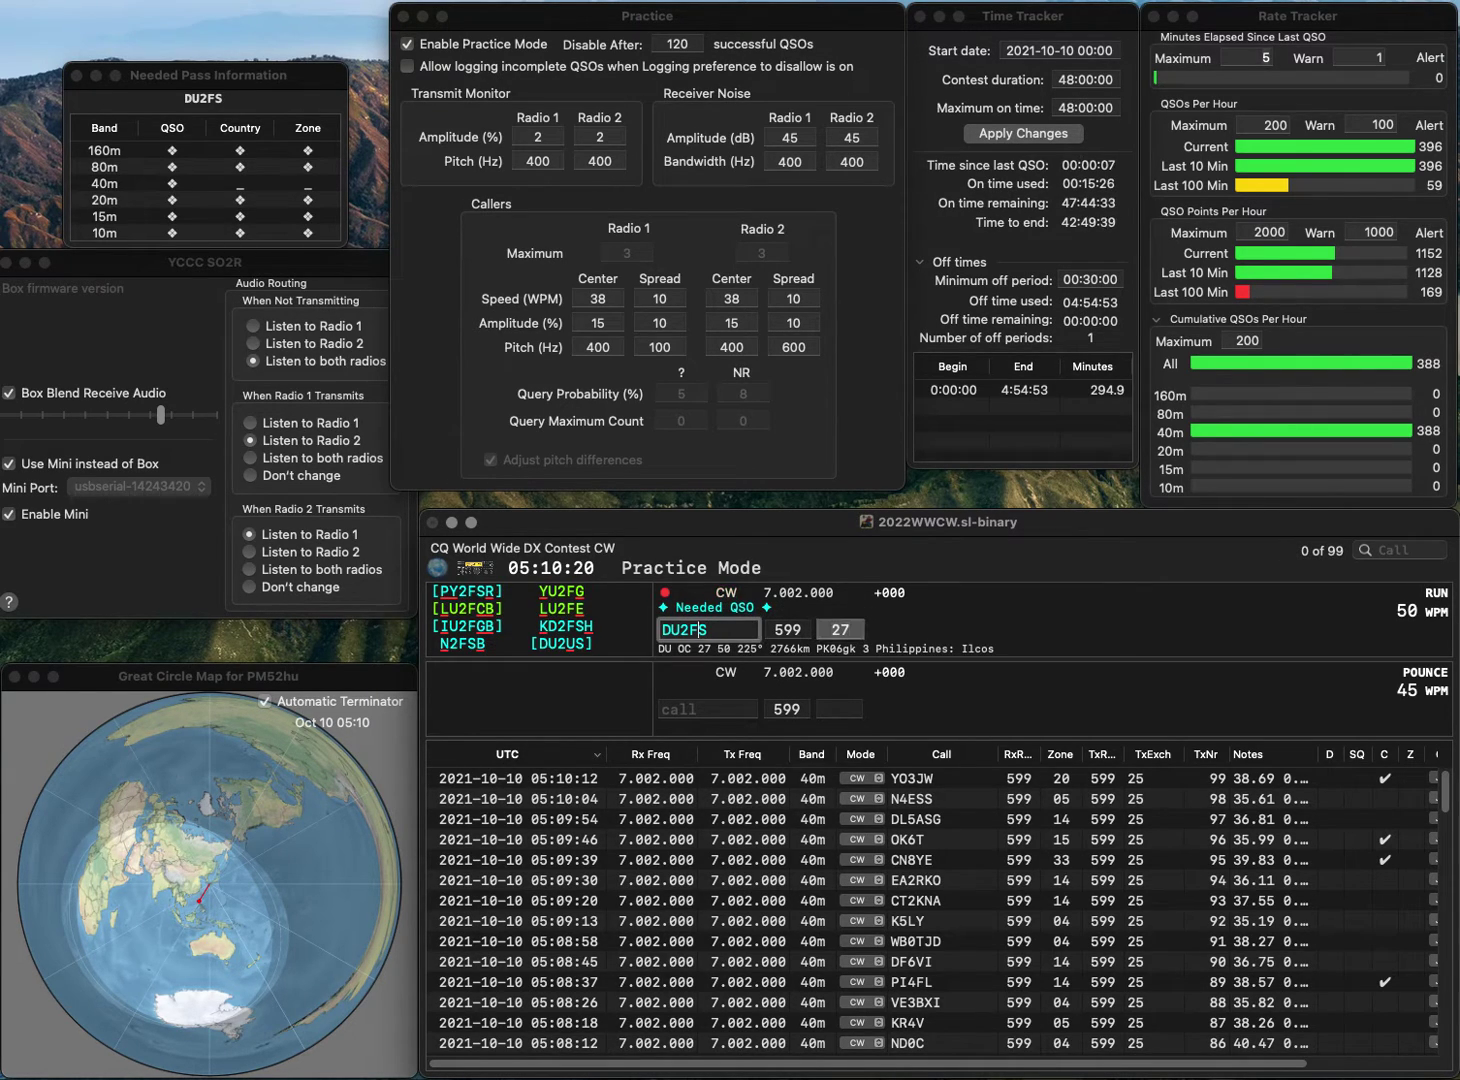
key("BackSpace")
type("U")
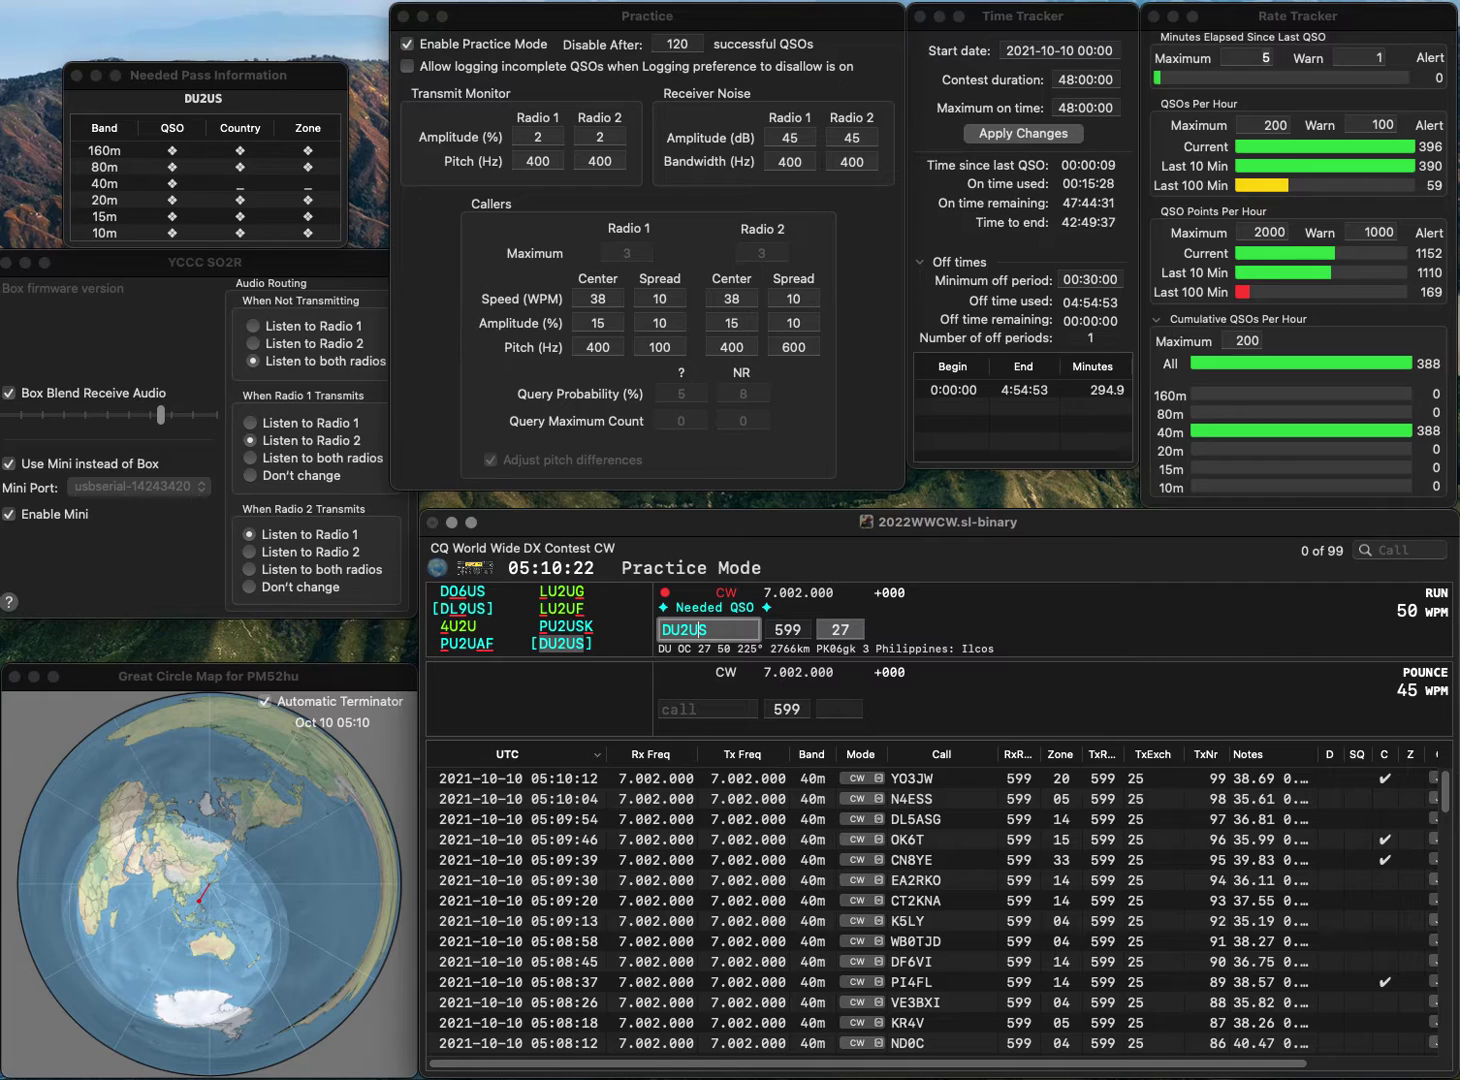
key("Tab")
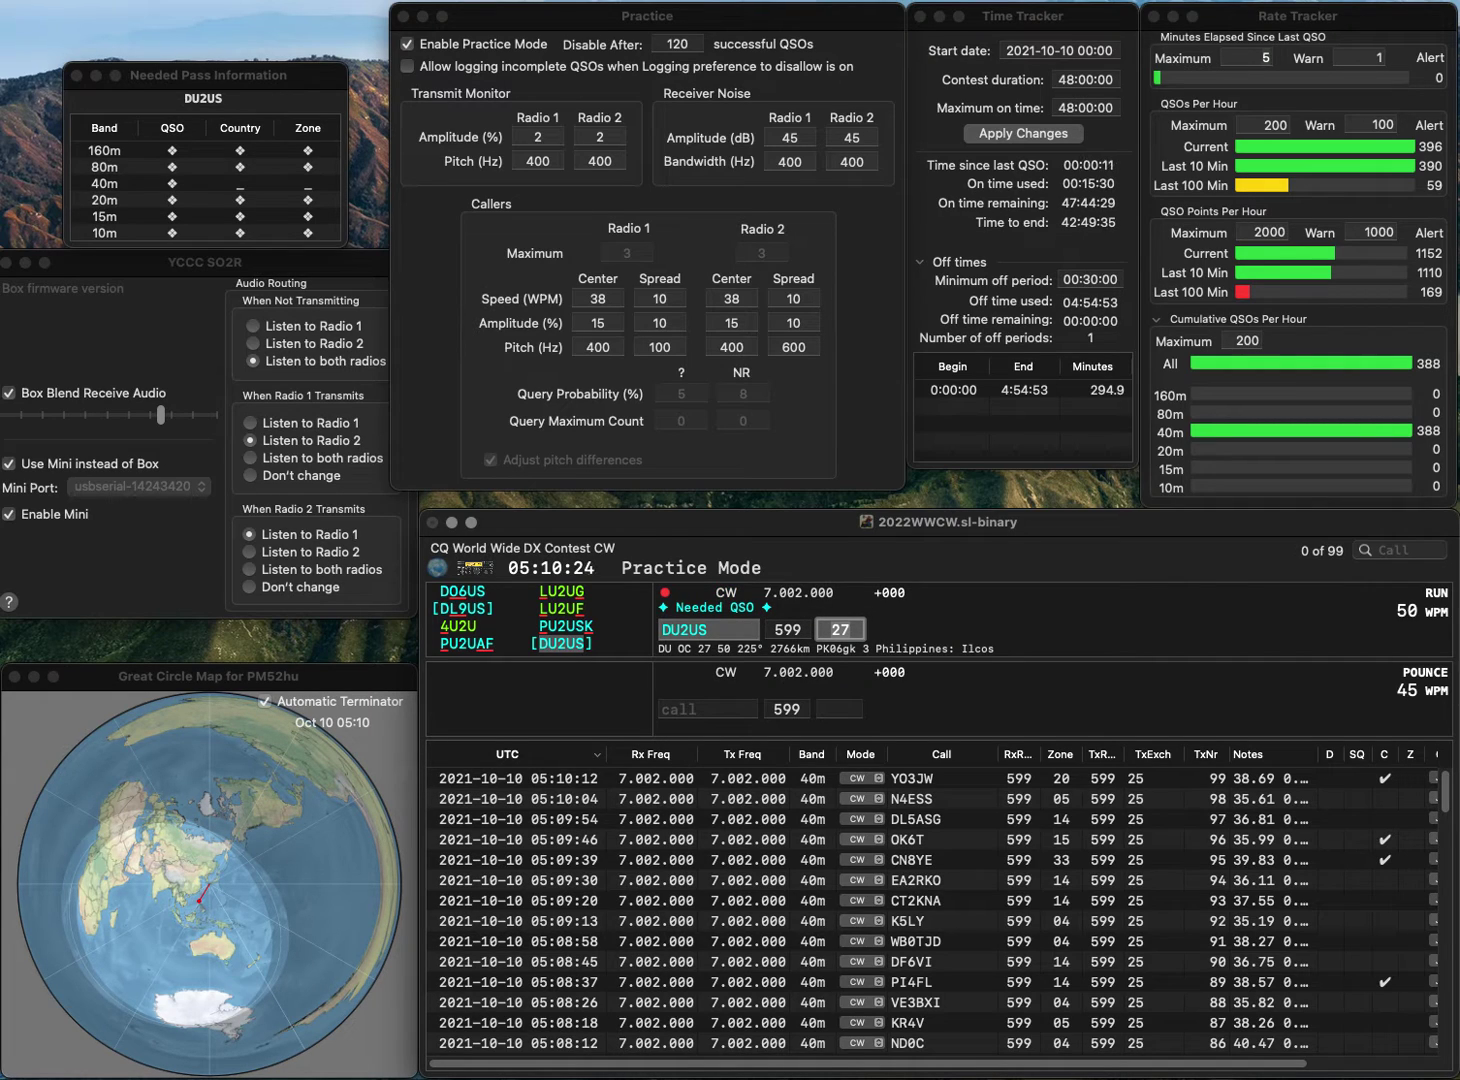
key("Return")
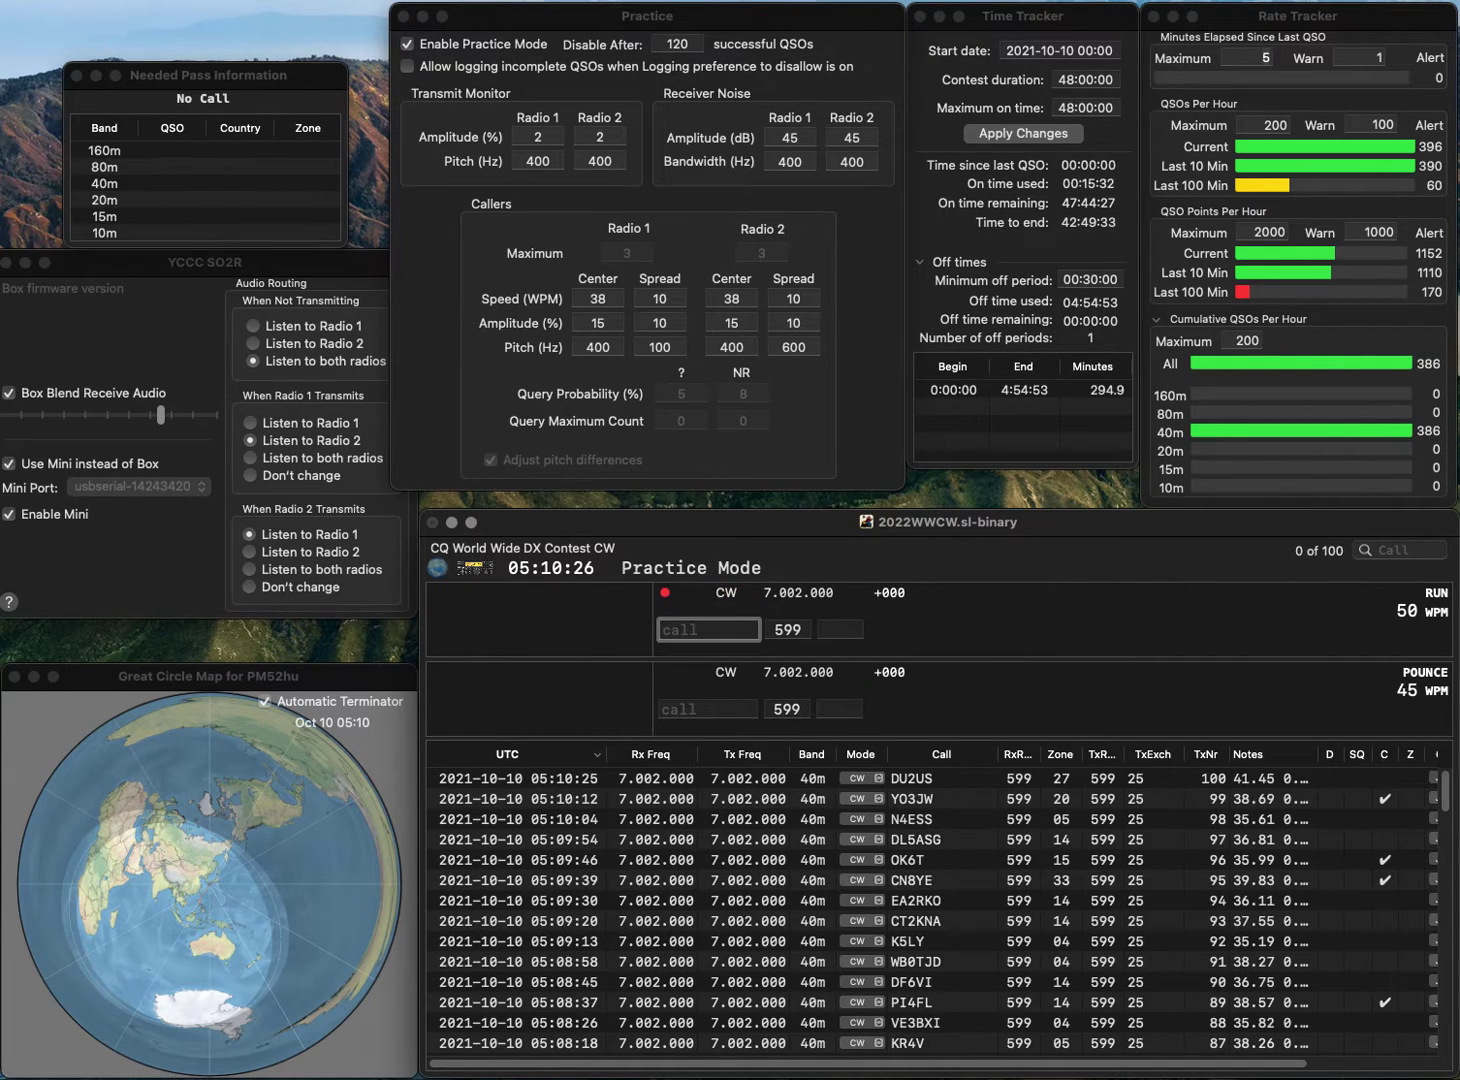
Log the run-radio practice contact with OK1DRX in zone 15 with report 599.
type("OK1")
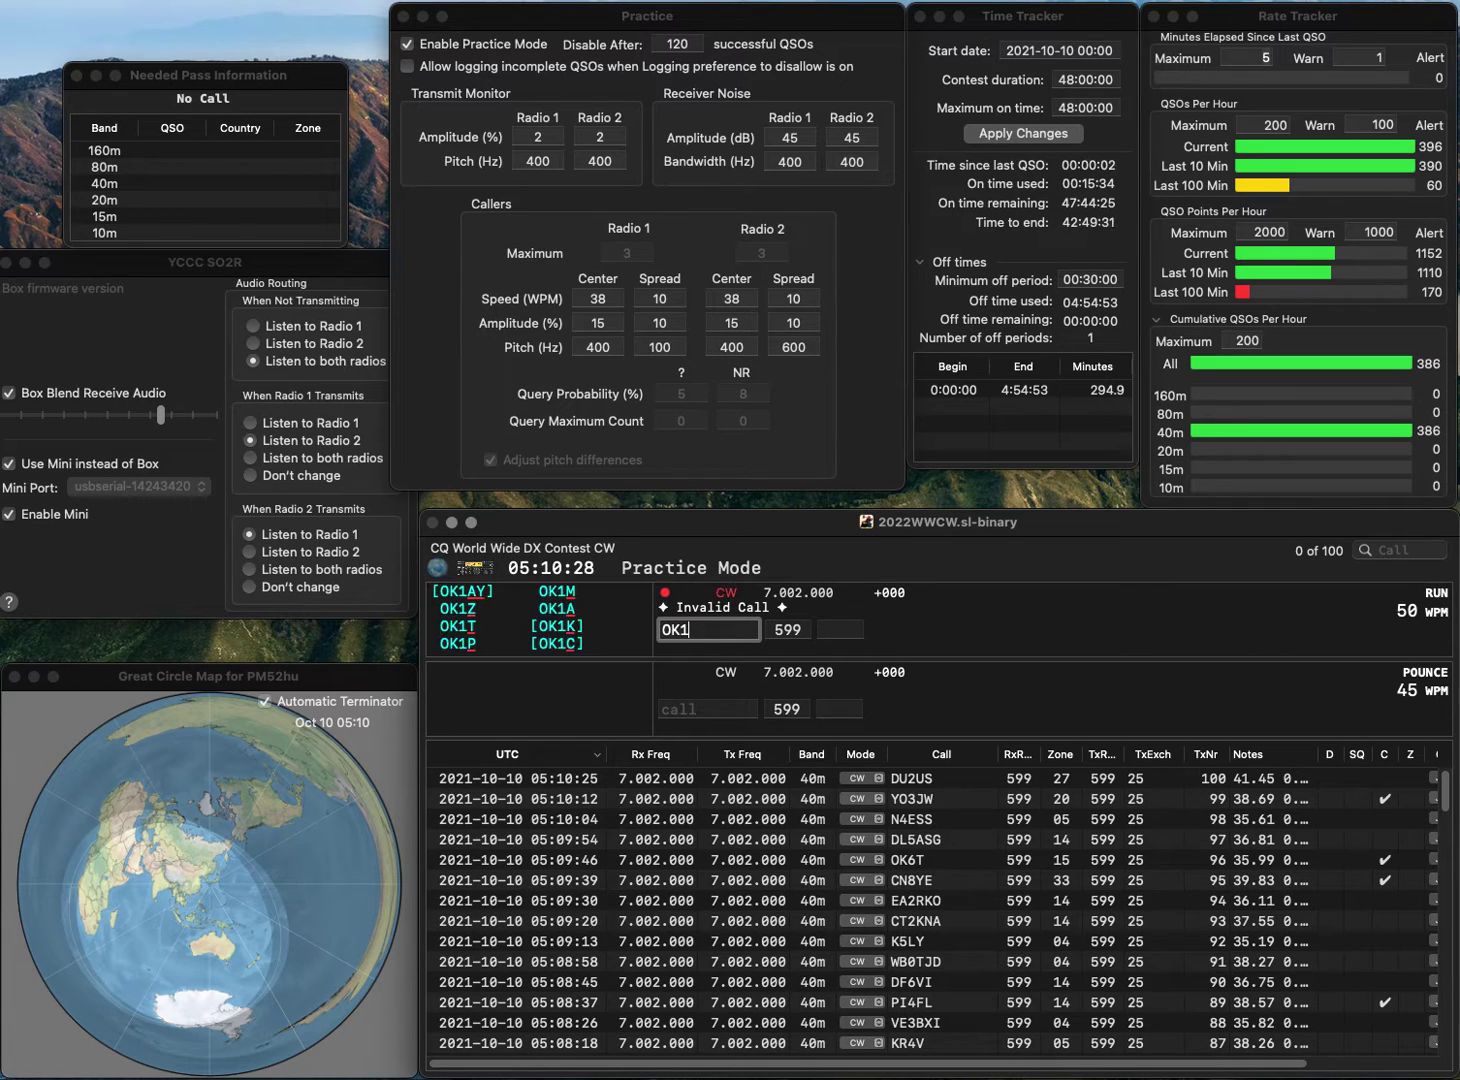
type("DRX")
key("Tab")
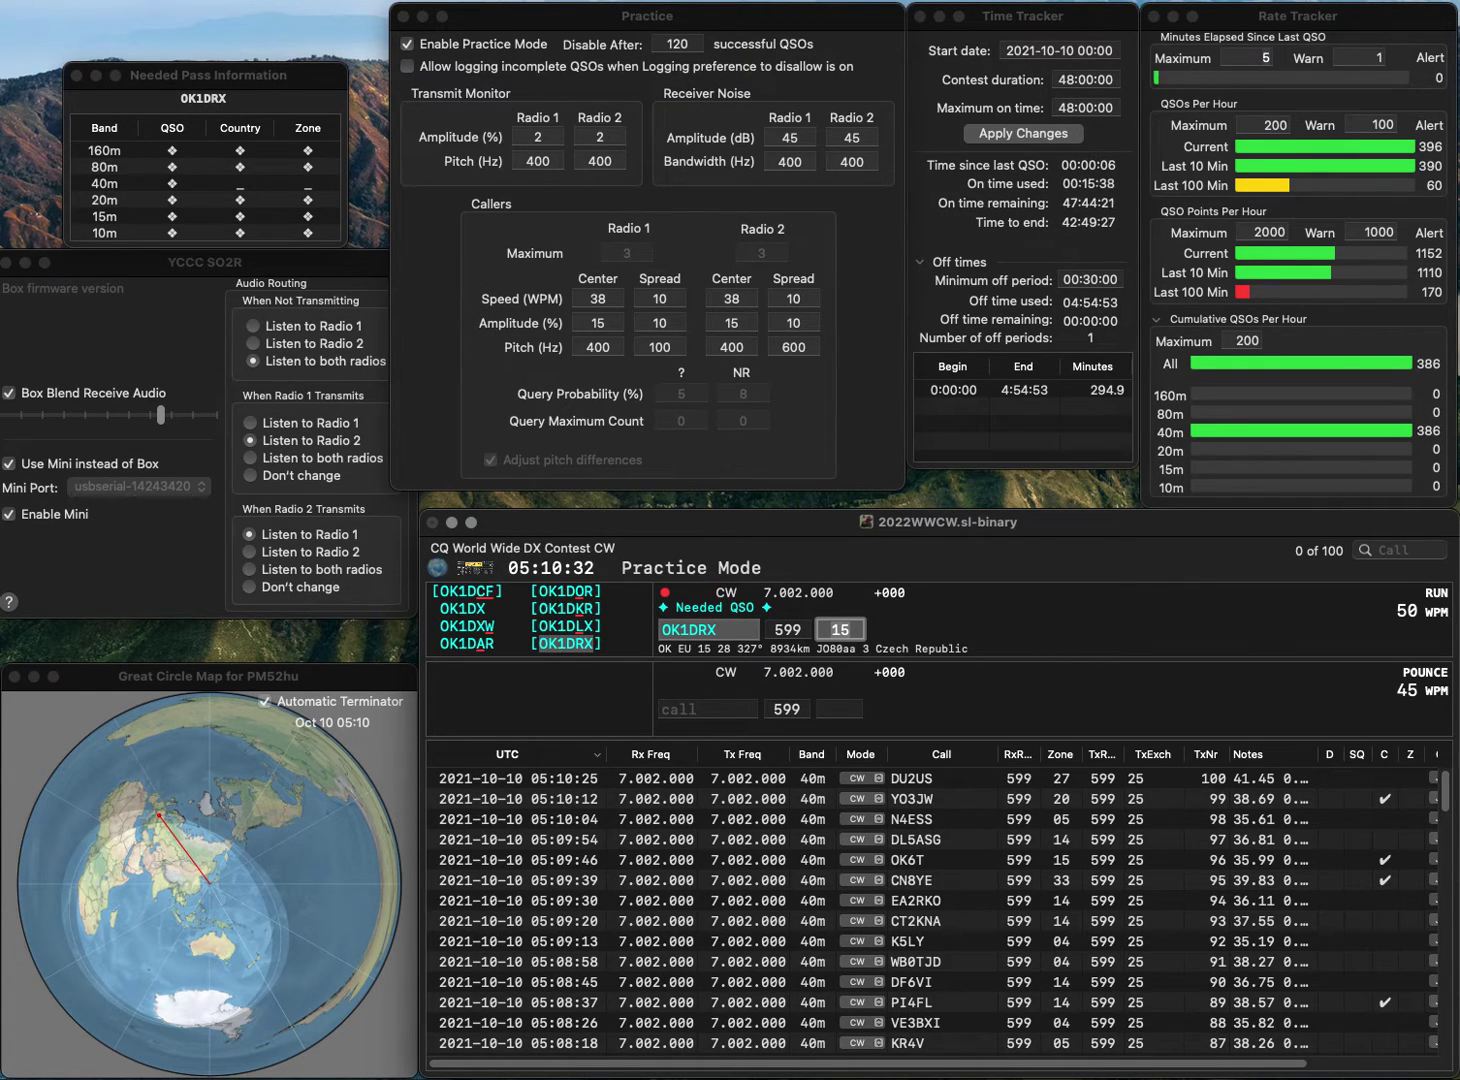
key("Return")
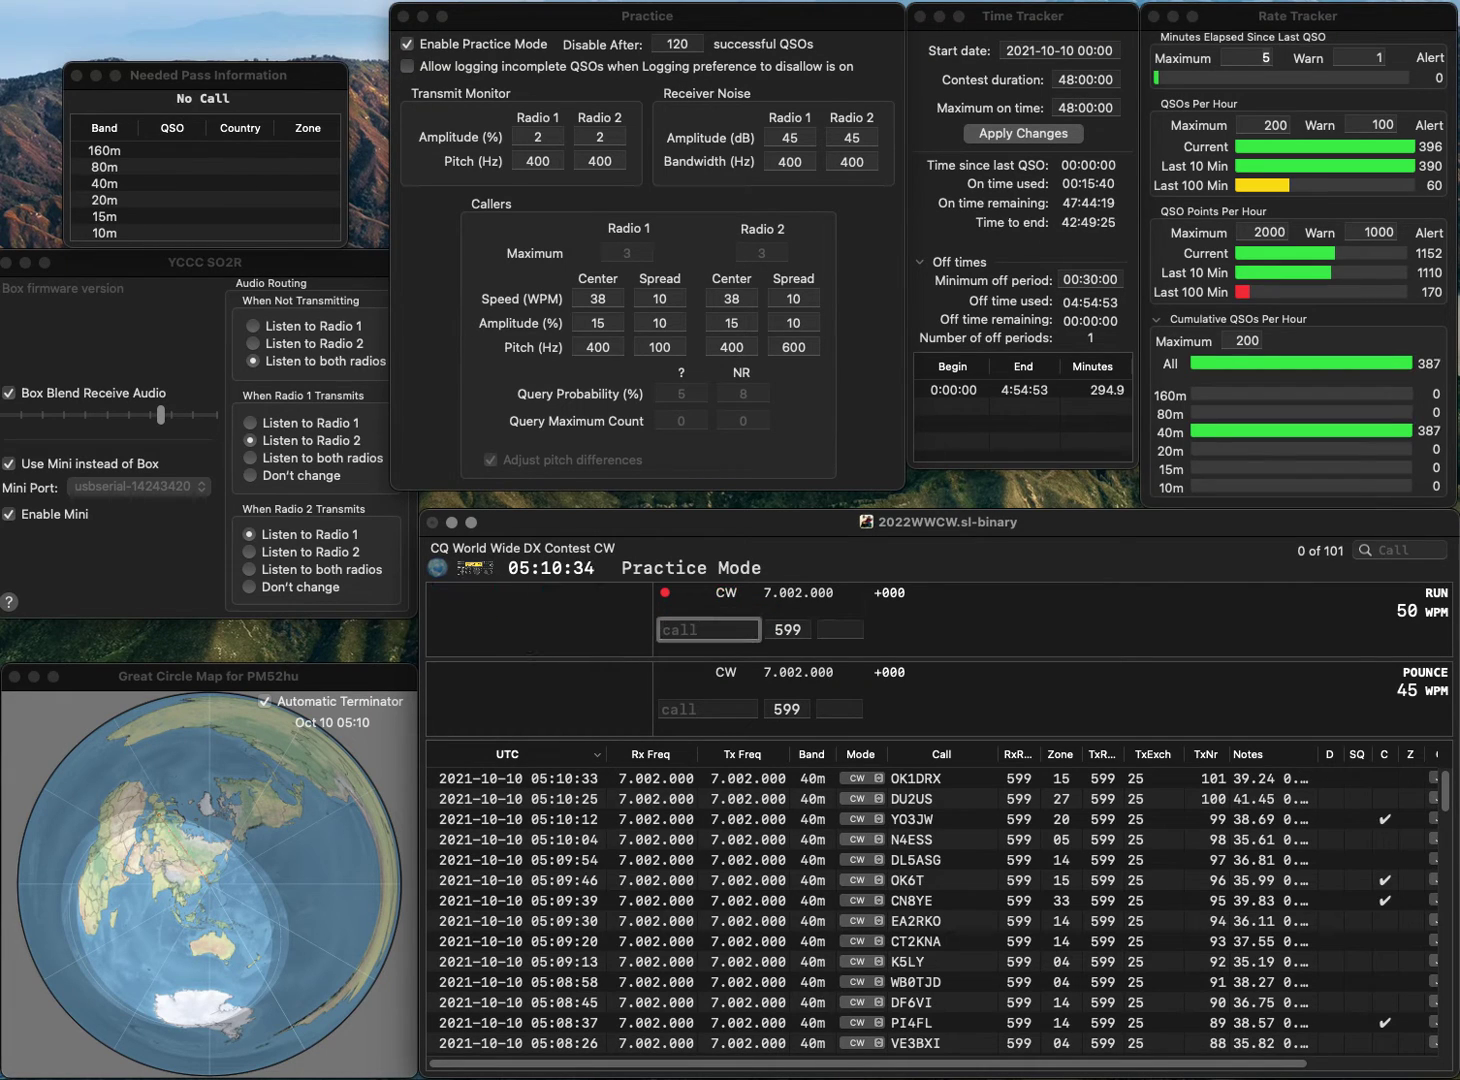
Enter the partial call T1ELP, complete it to CT1ELP, and log the run-radio contact in zone 14 with report 599.
type("T1ELP")
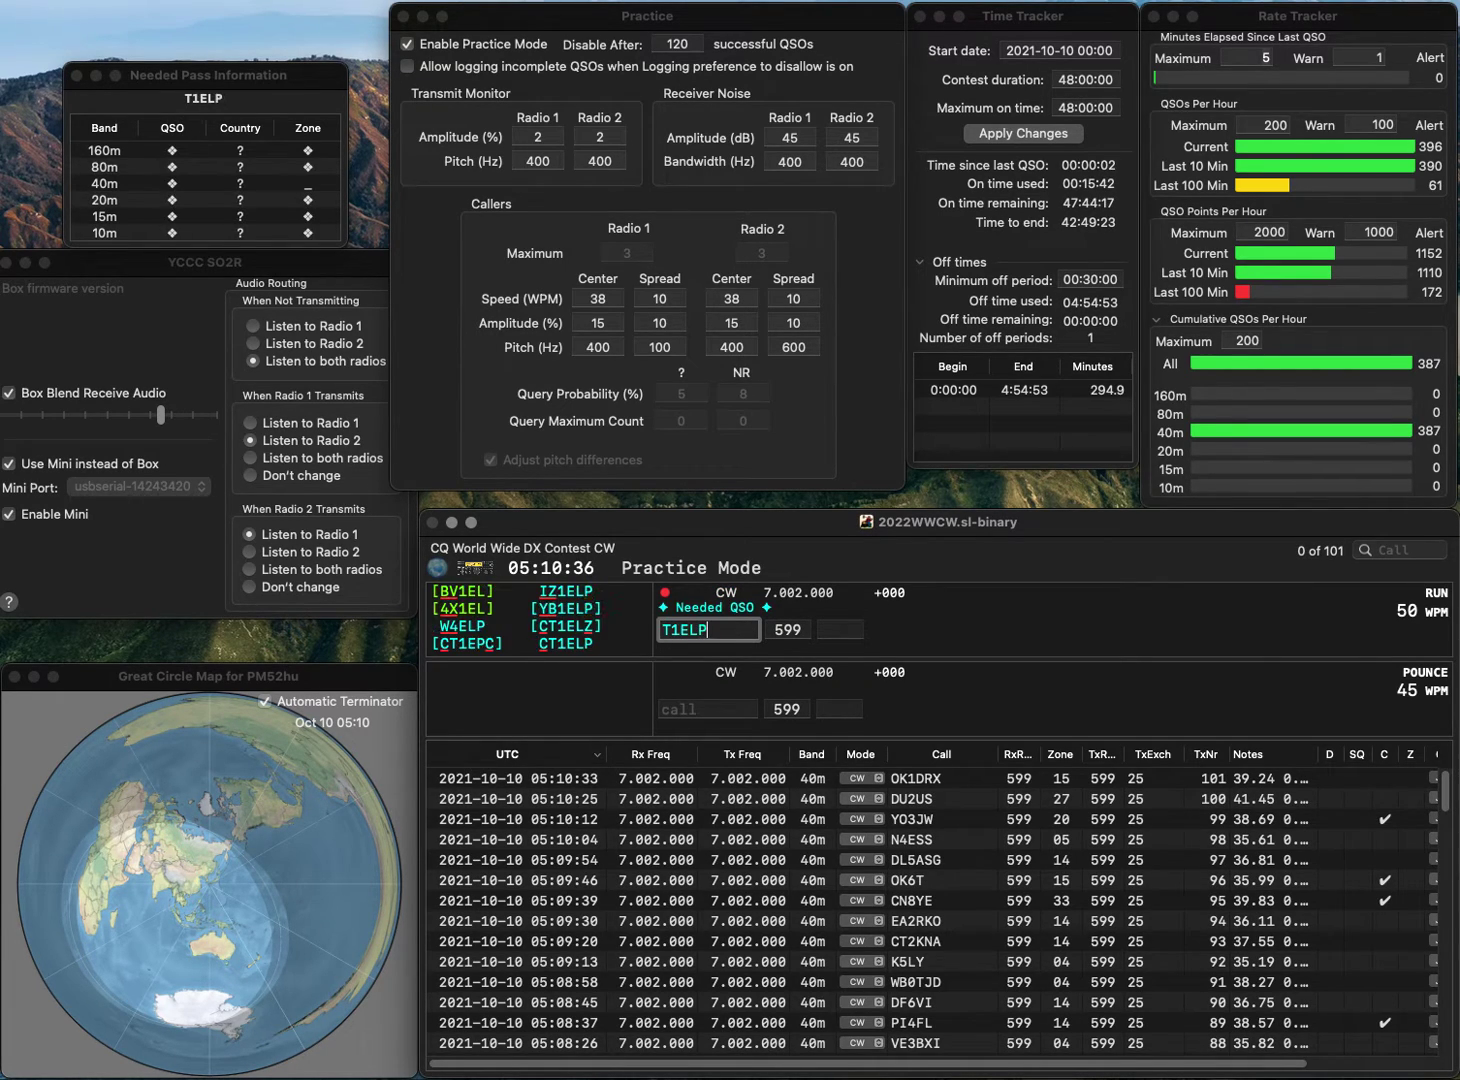
key("Home")
type("C")
key("Return")
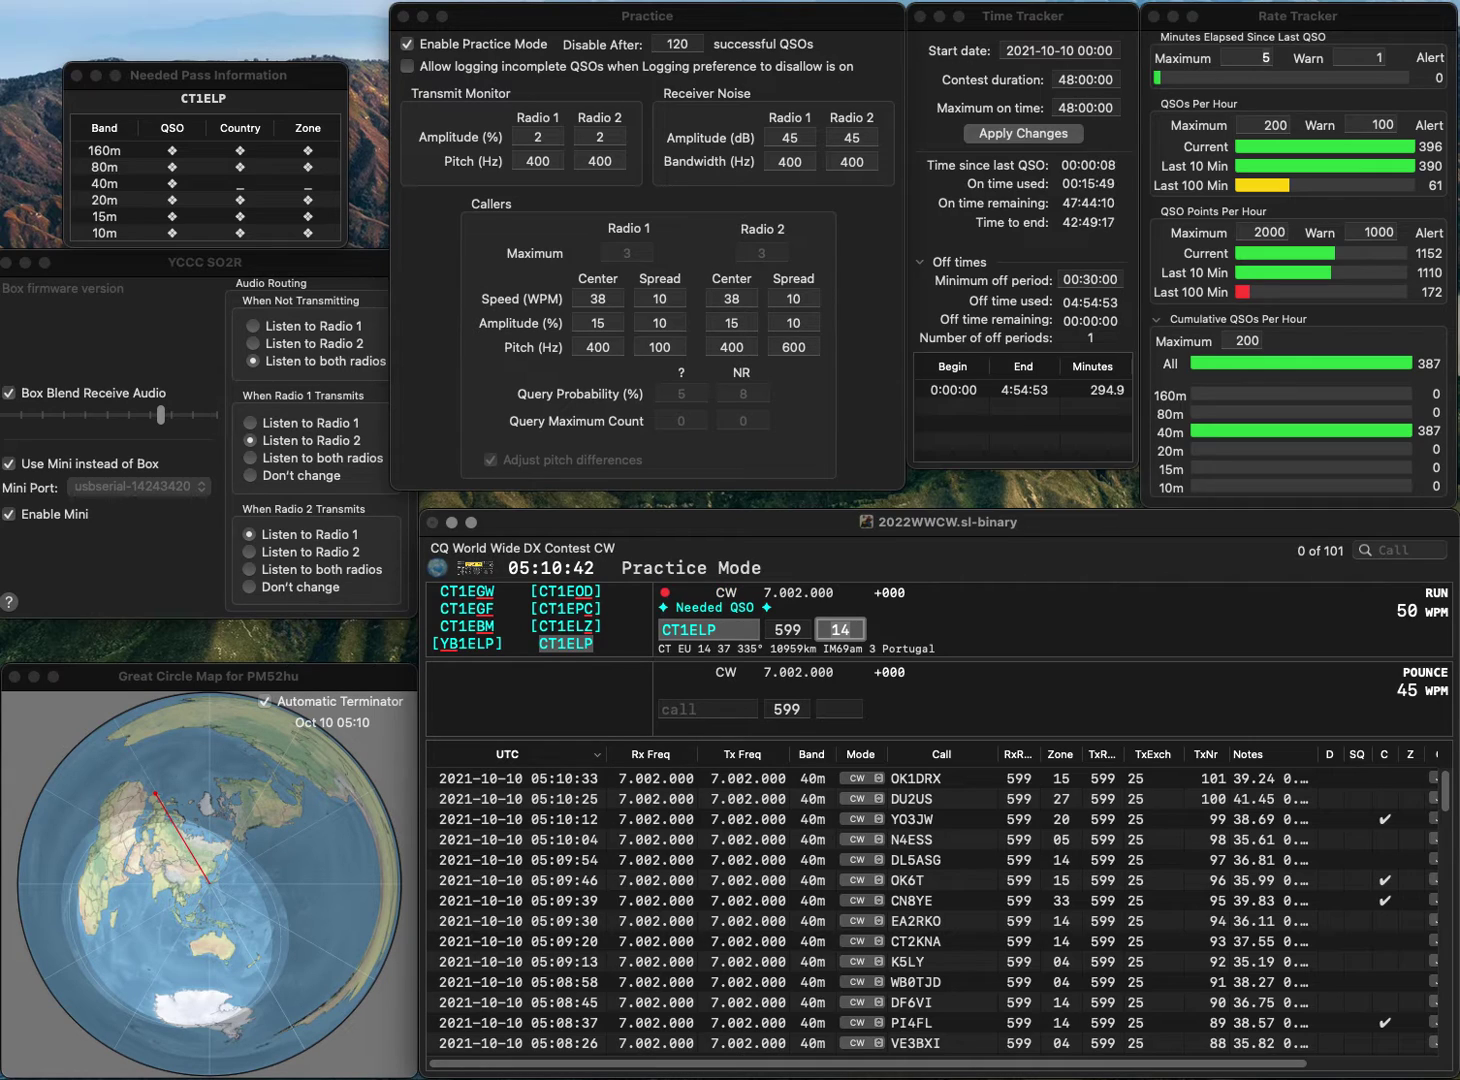
key("Return")
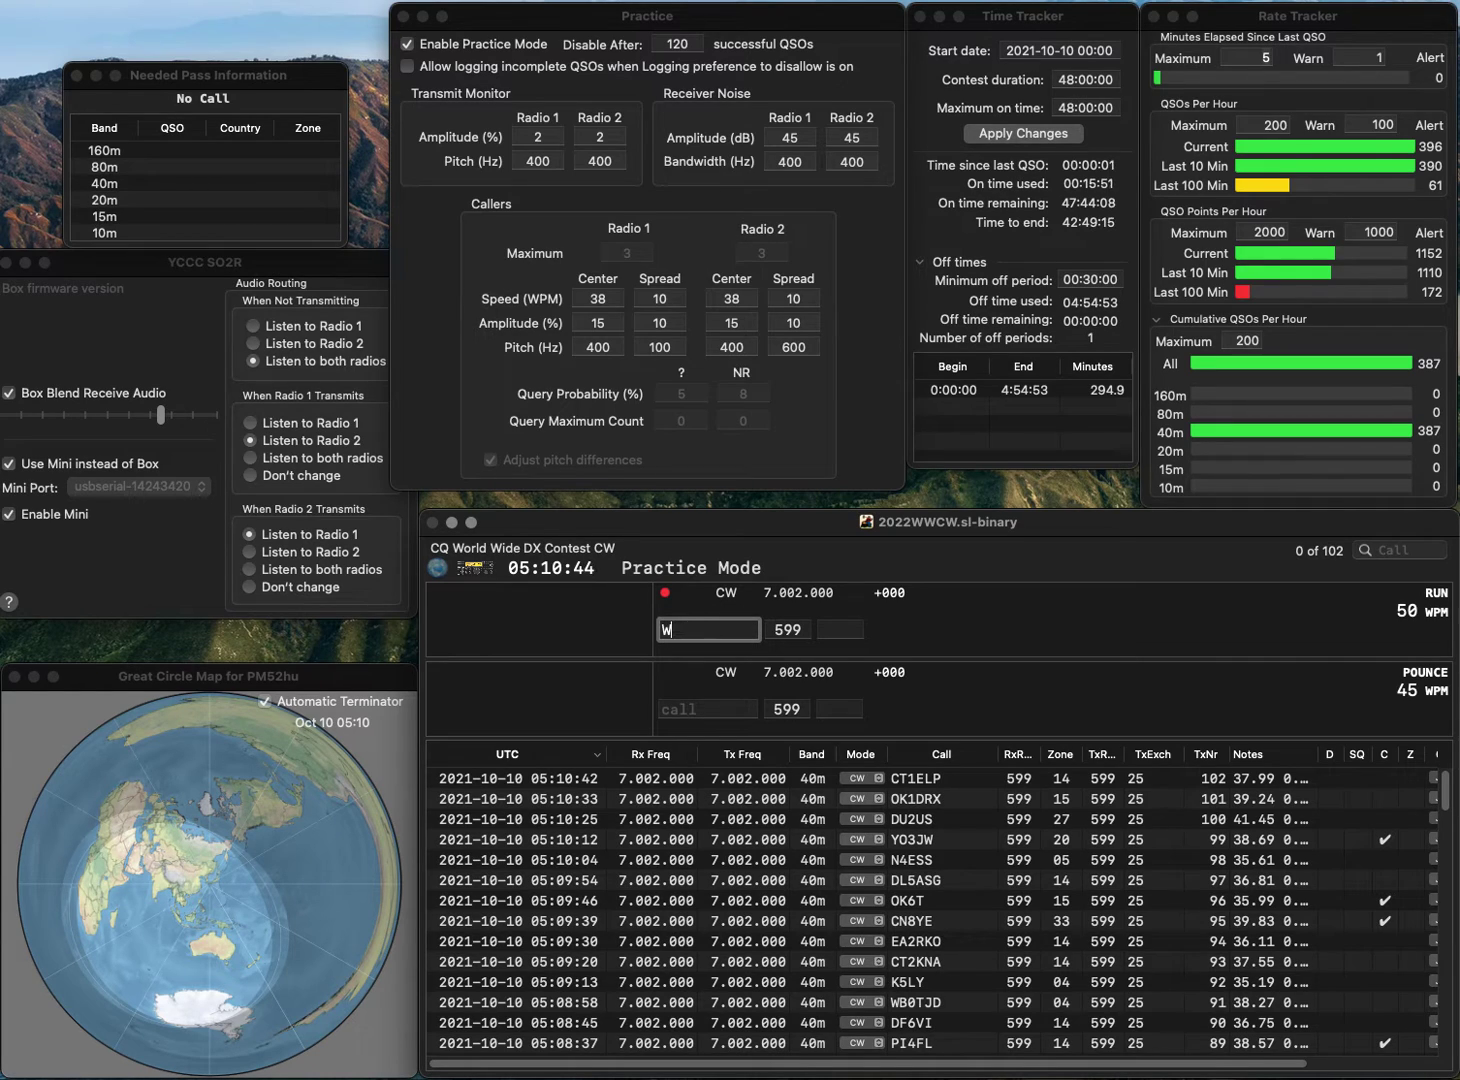
type("W1DV")
key("Return")
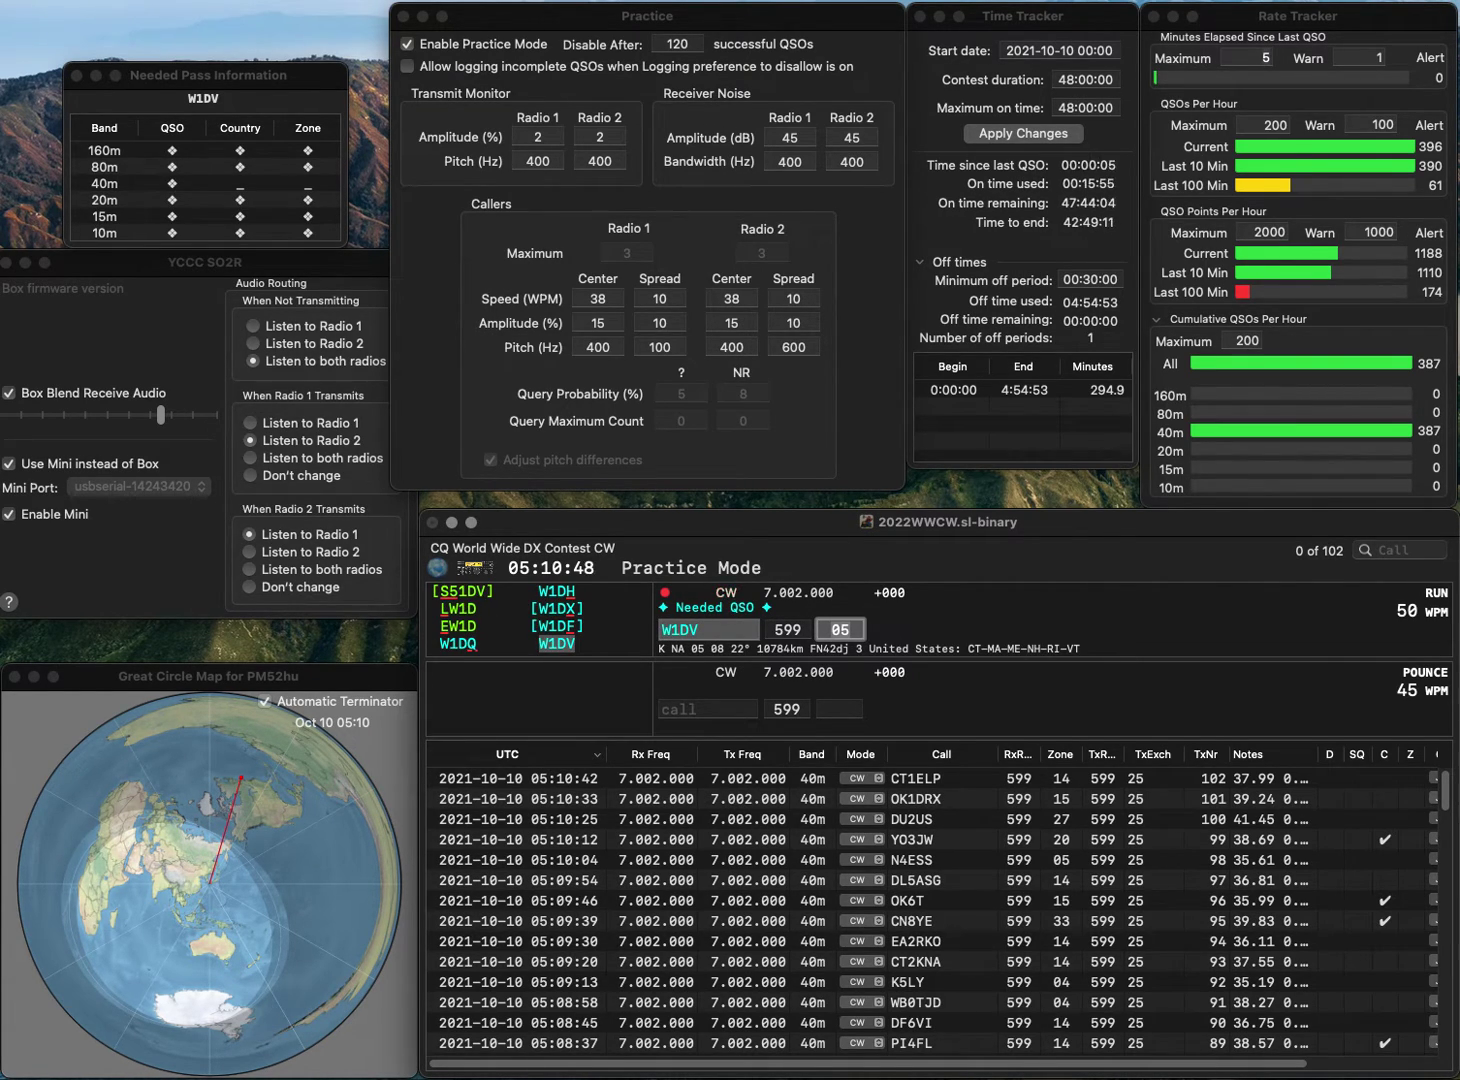
key("Return")
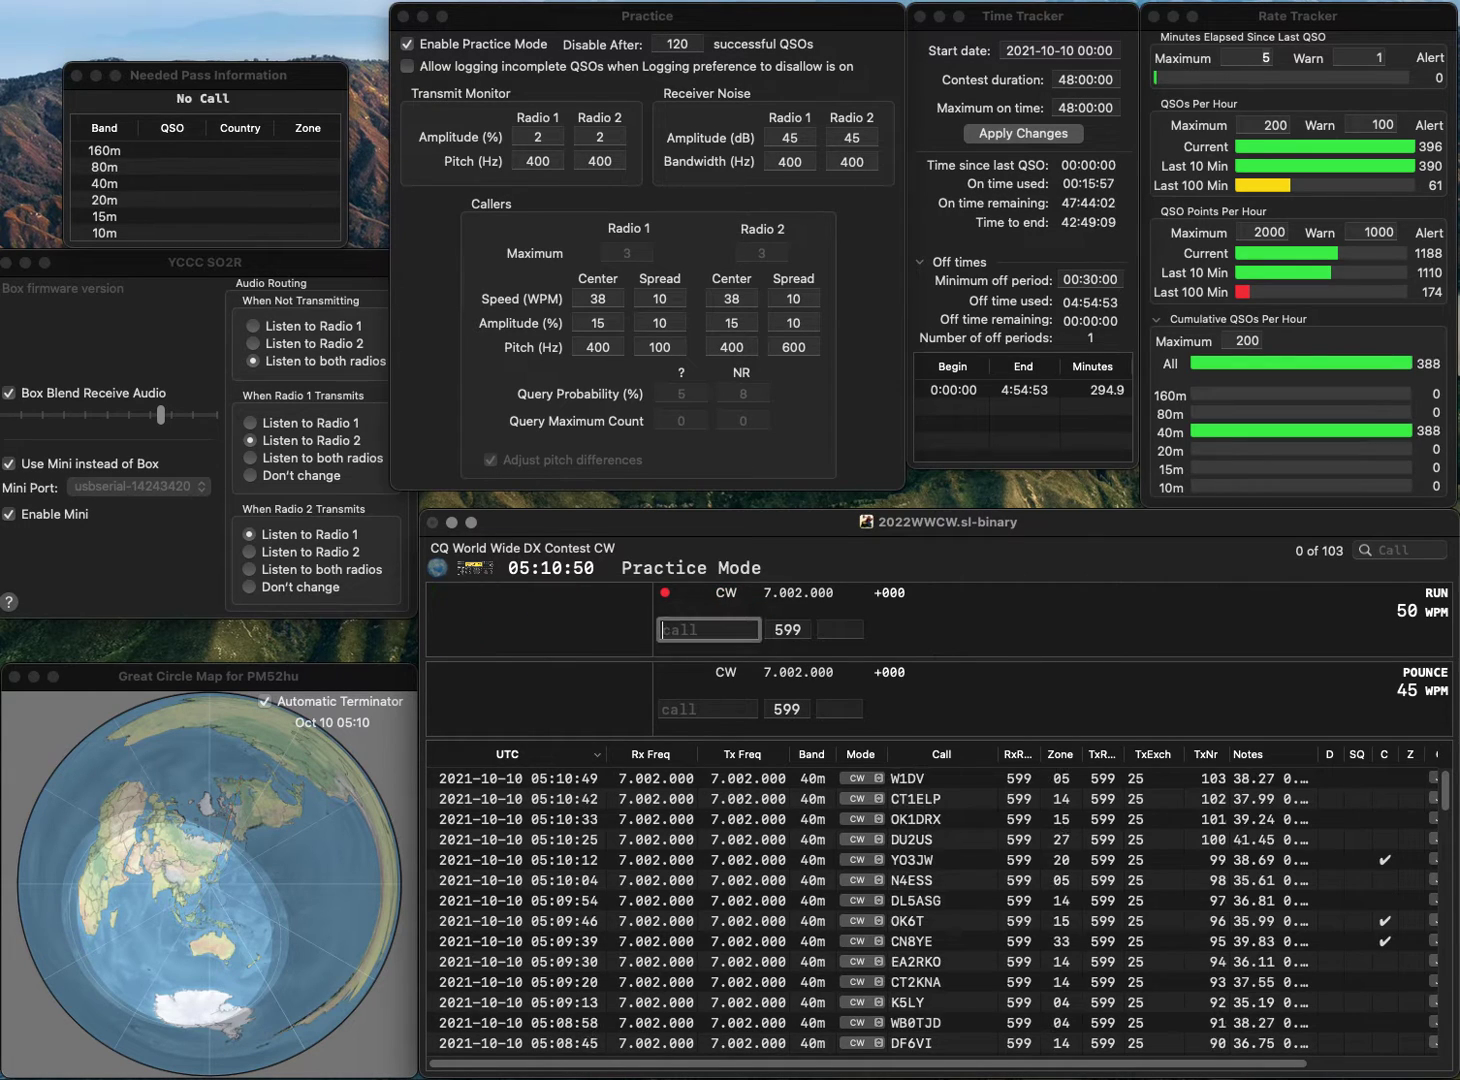
type("DL8")
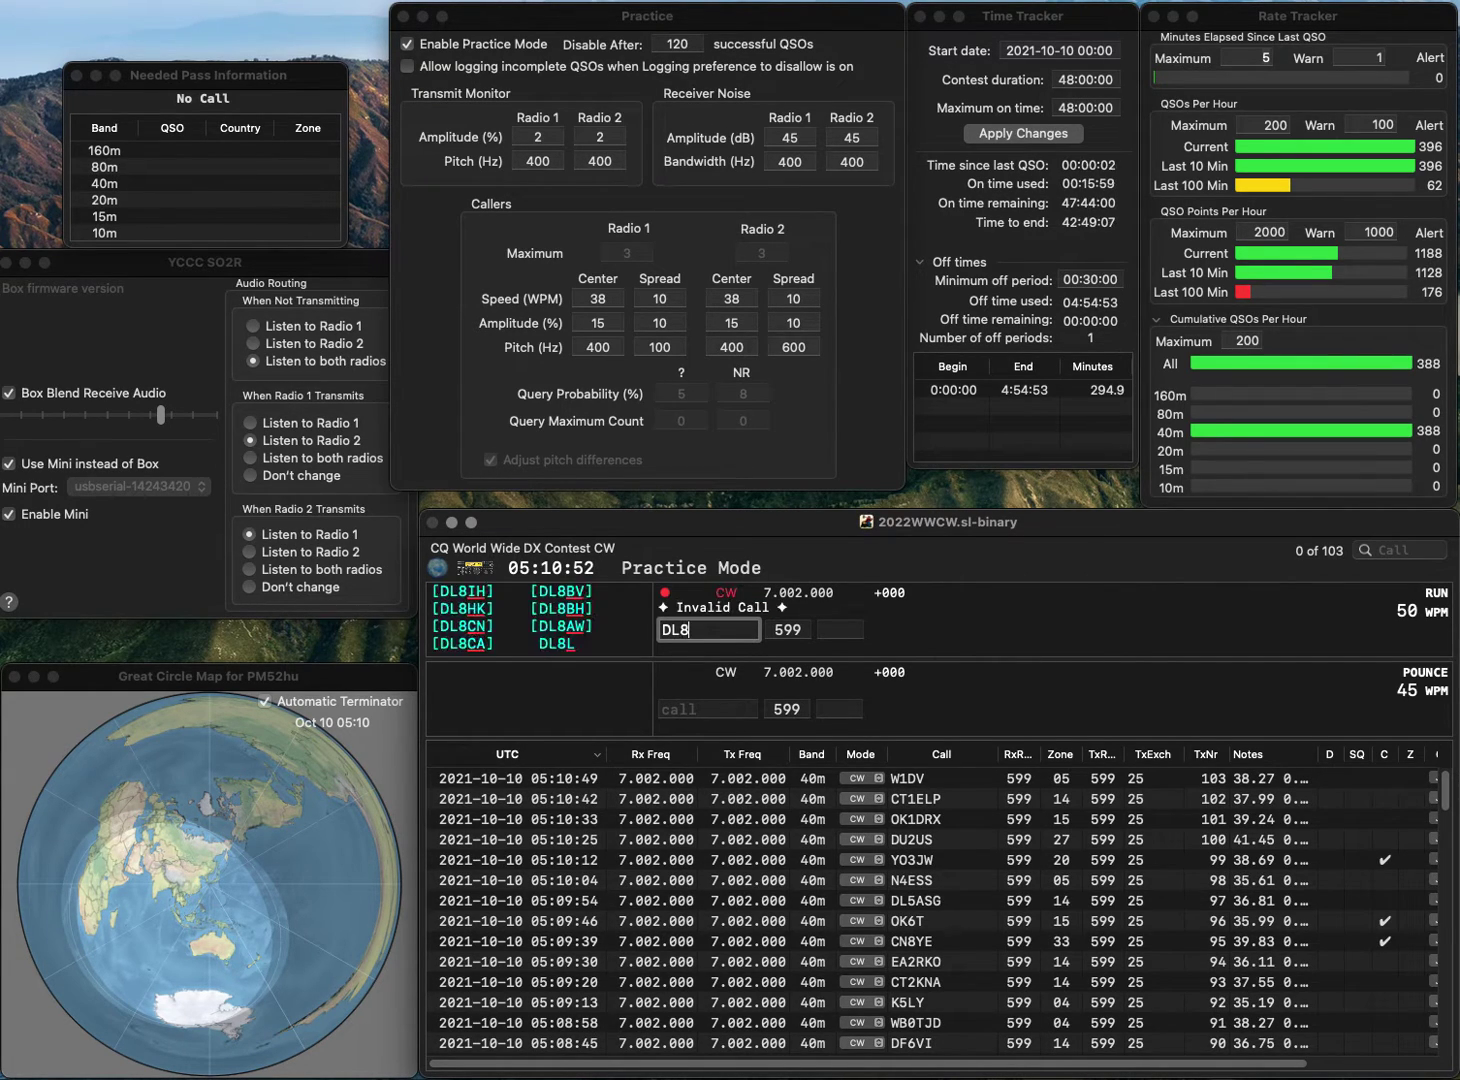
type("AAV")
key("space")
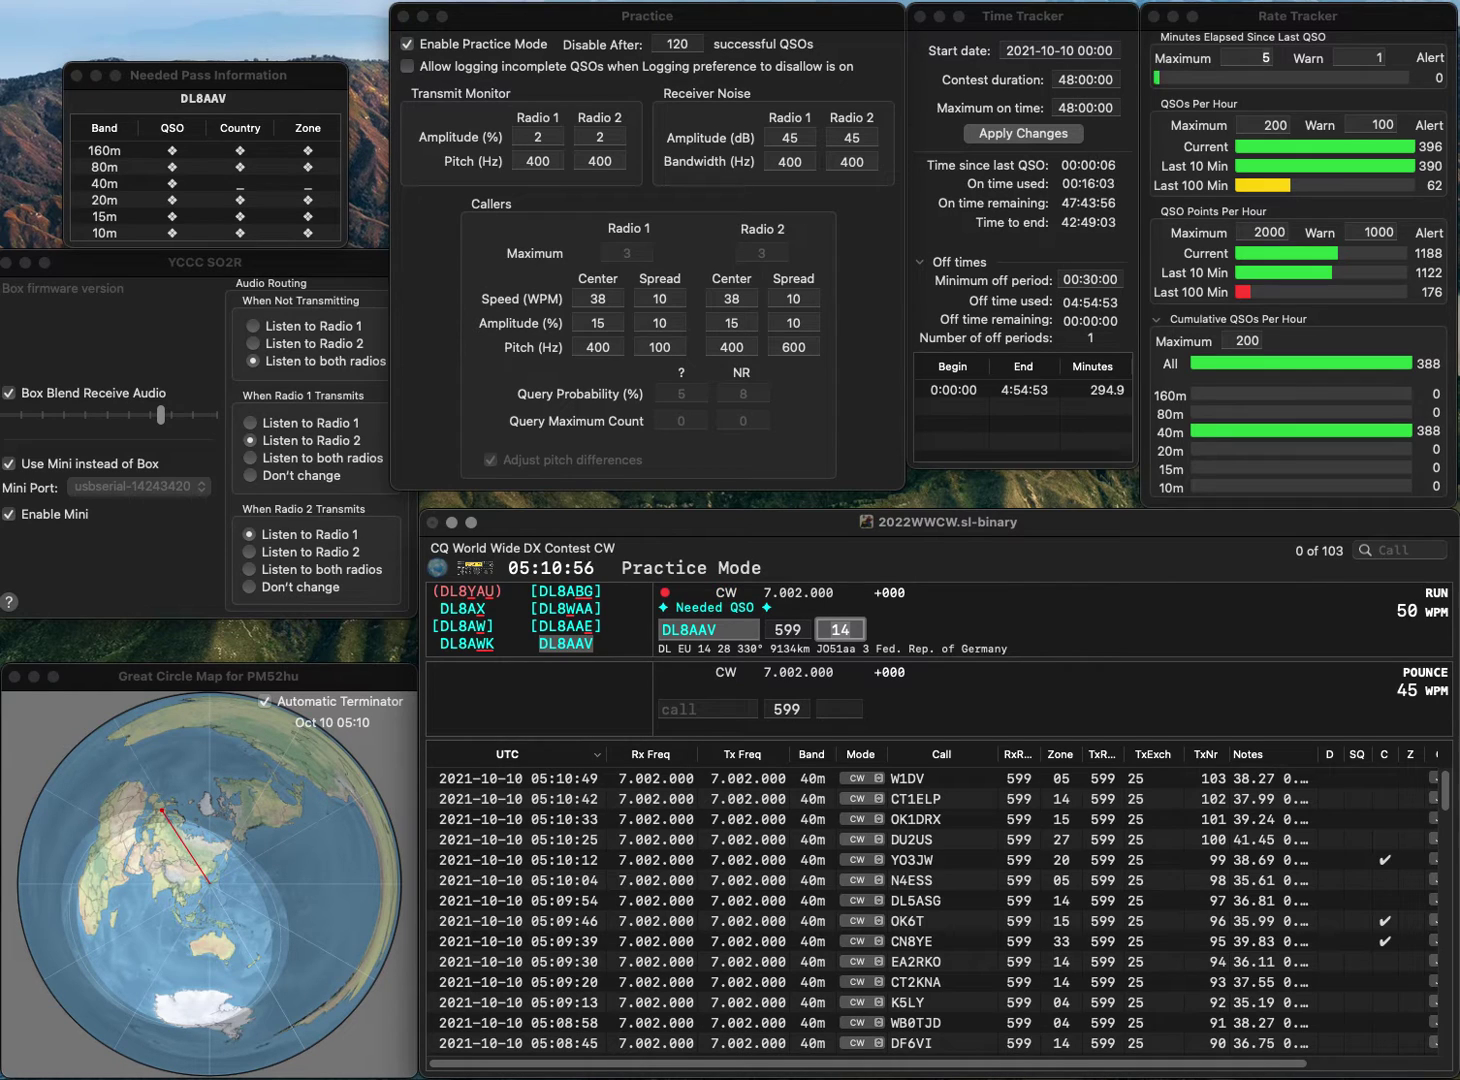
key("Return")
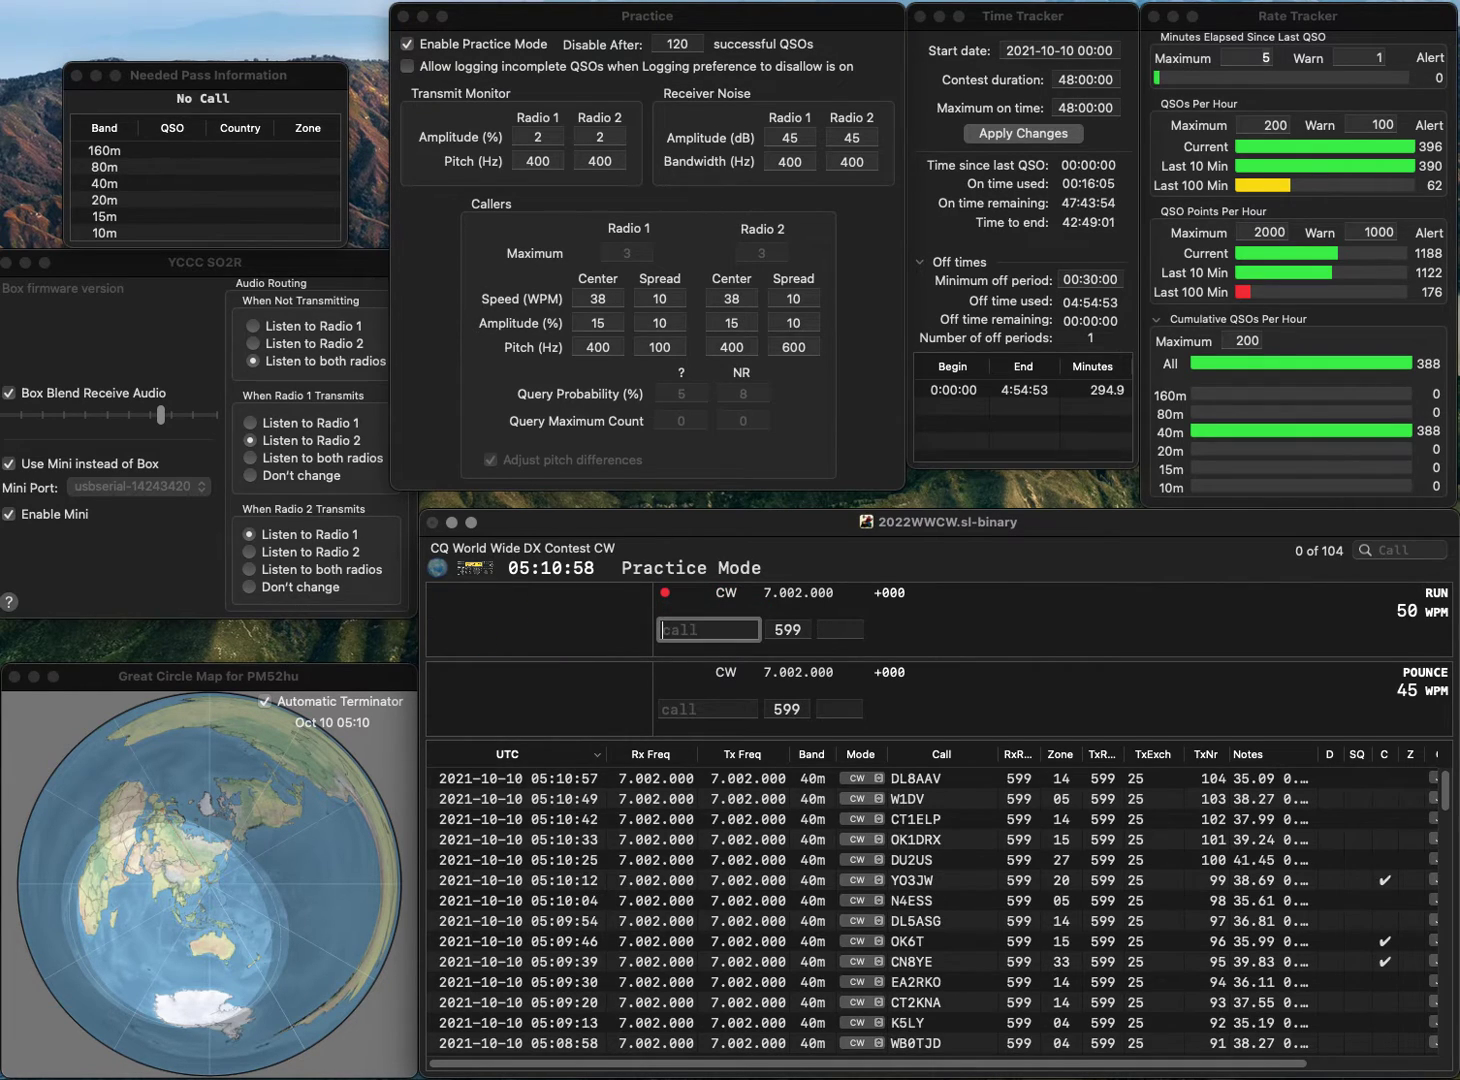
Log the run-radio practice contact with DF4SR in zone 14 with report 599.
type("DF4SR")
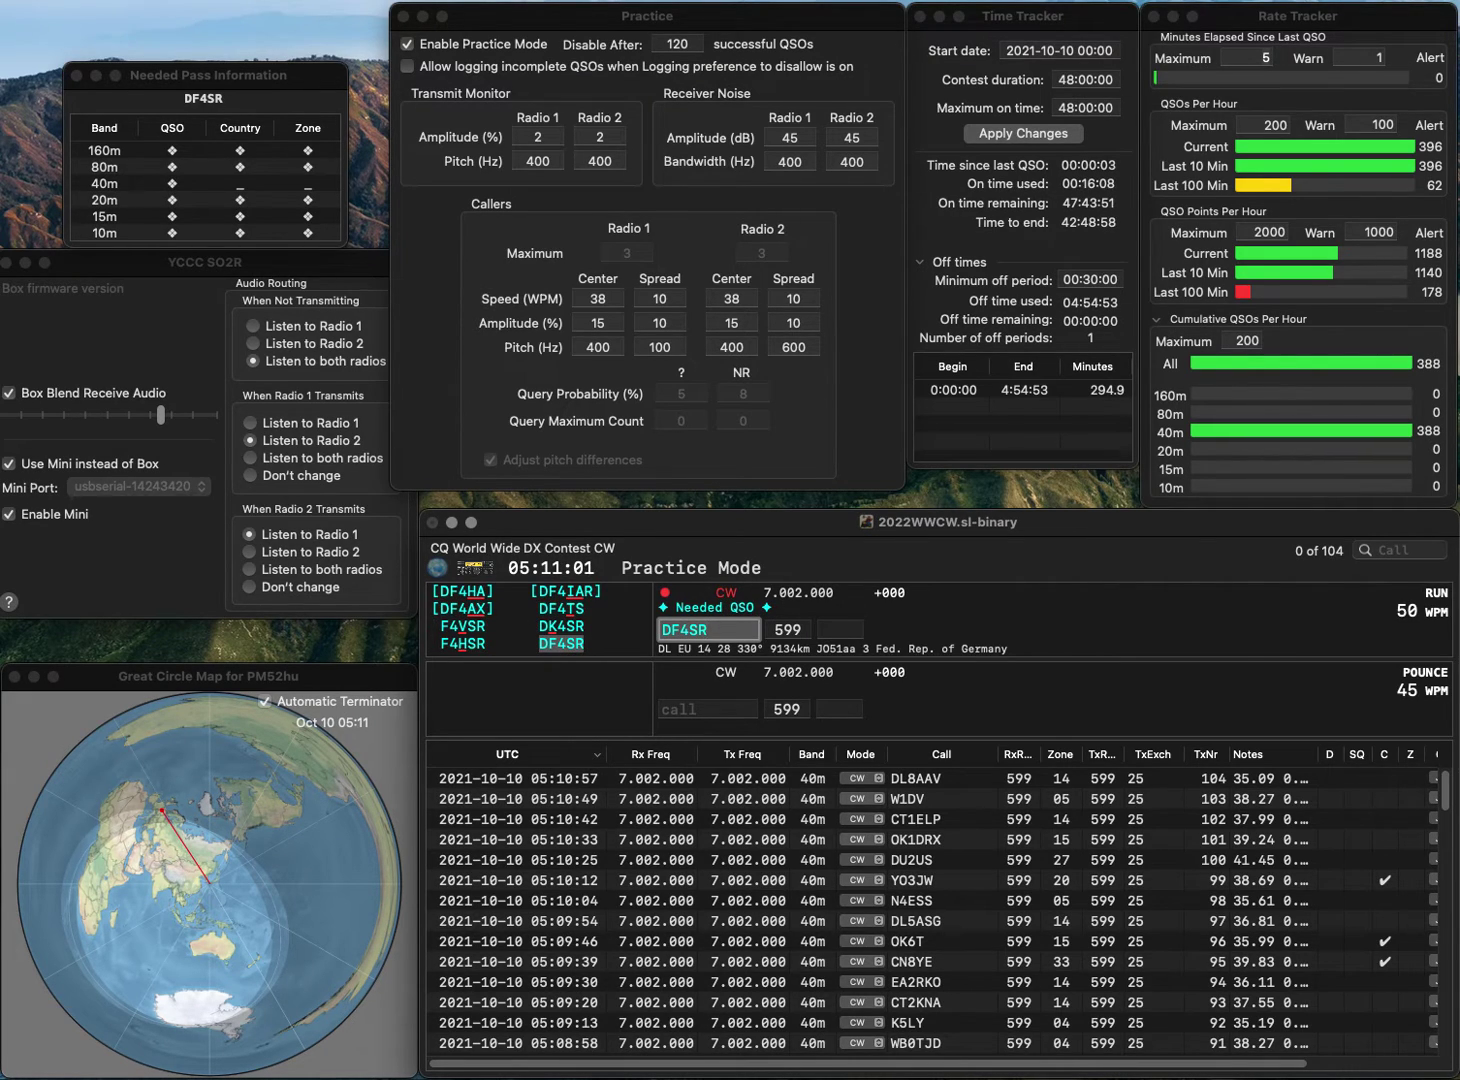
key("Return")
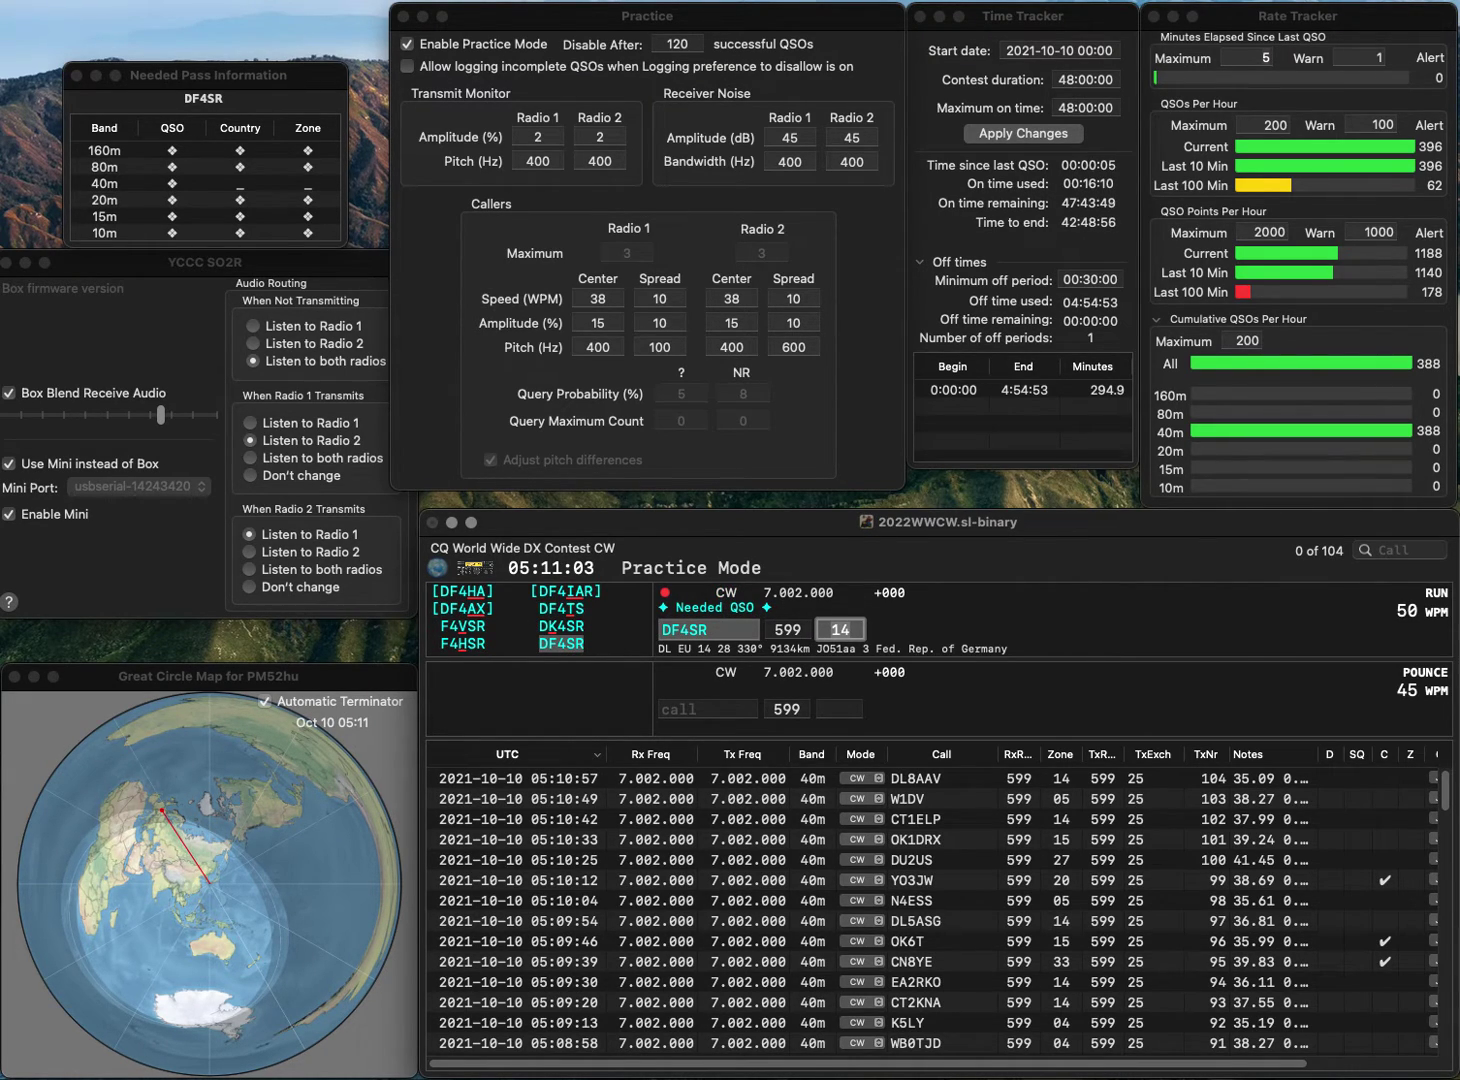
key("Return")
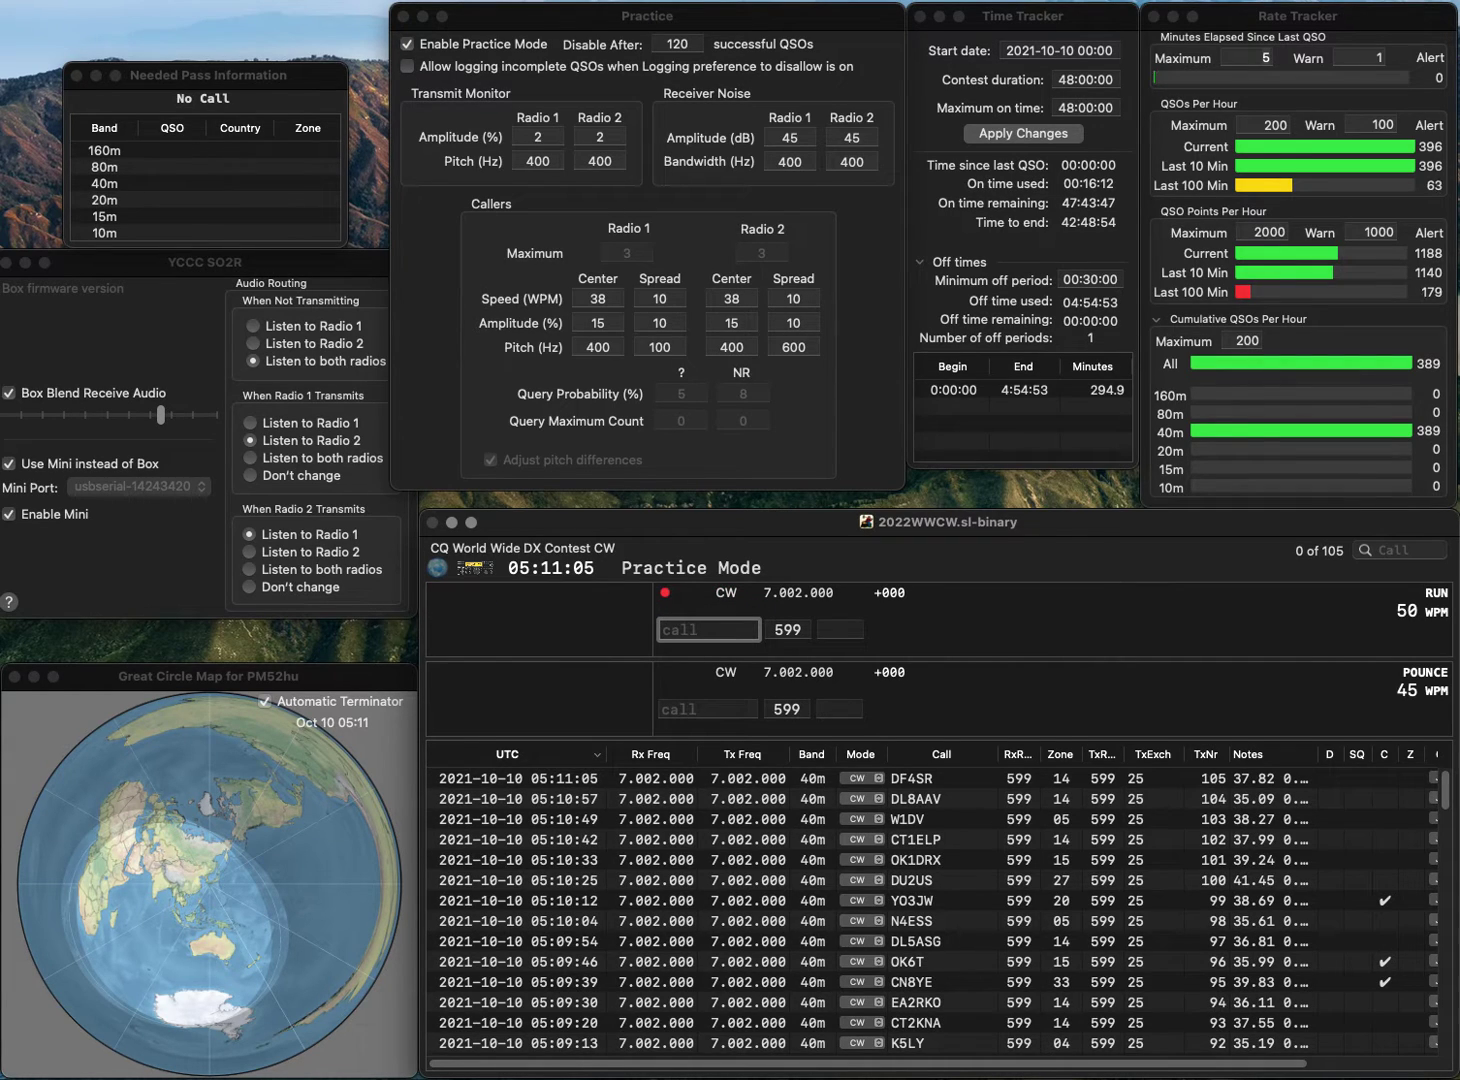
type("W6CA")
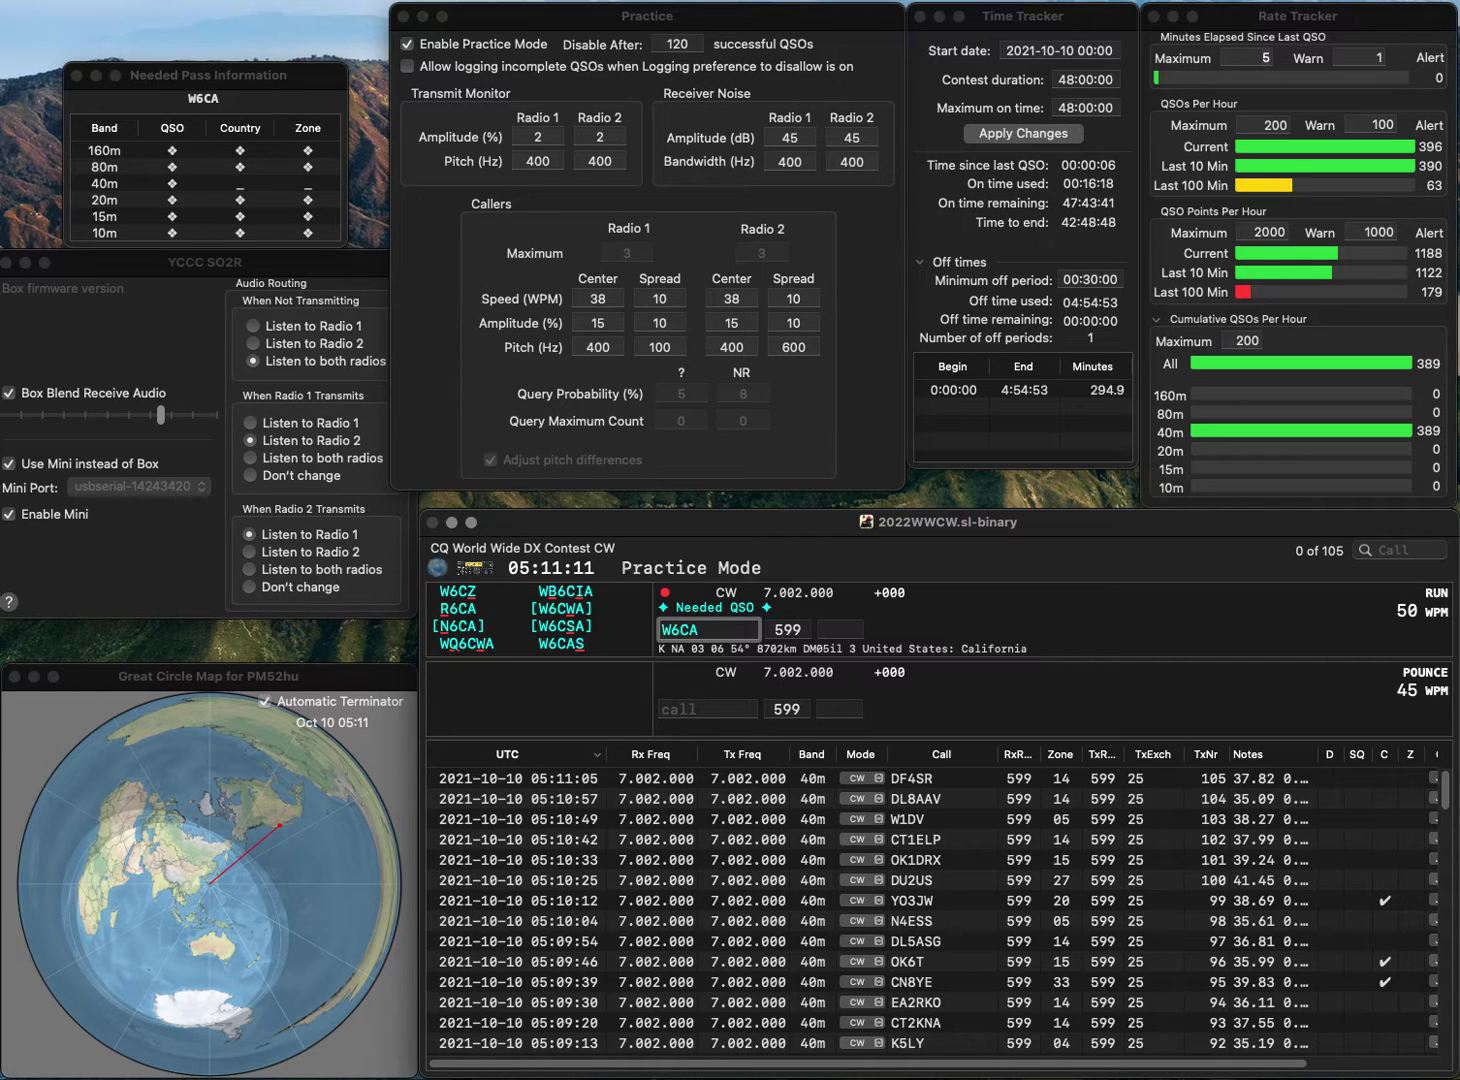
key("Left")
key("Left")
key("Left")
key("BackSpace")
type("RA")
key("Return")
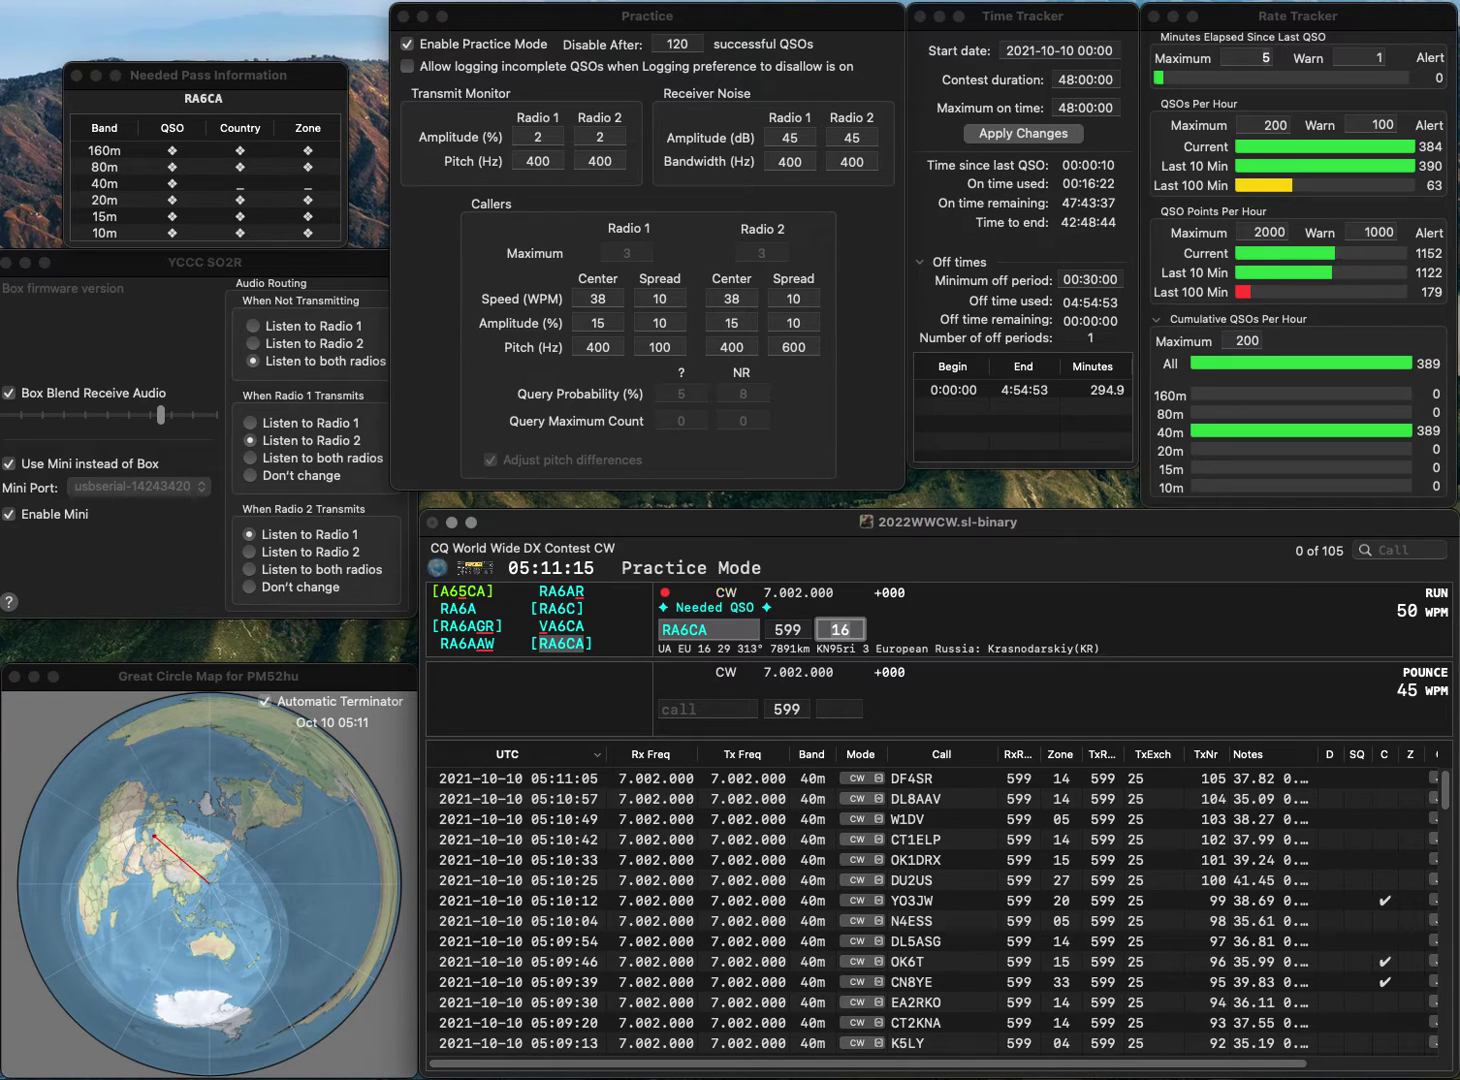
key("Return")
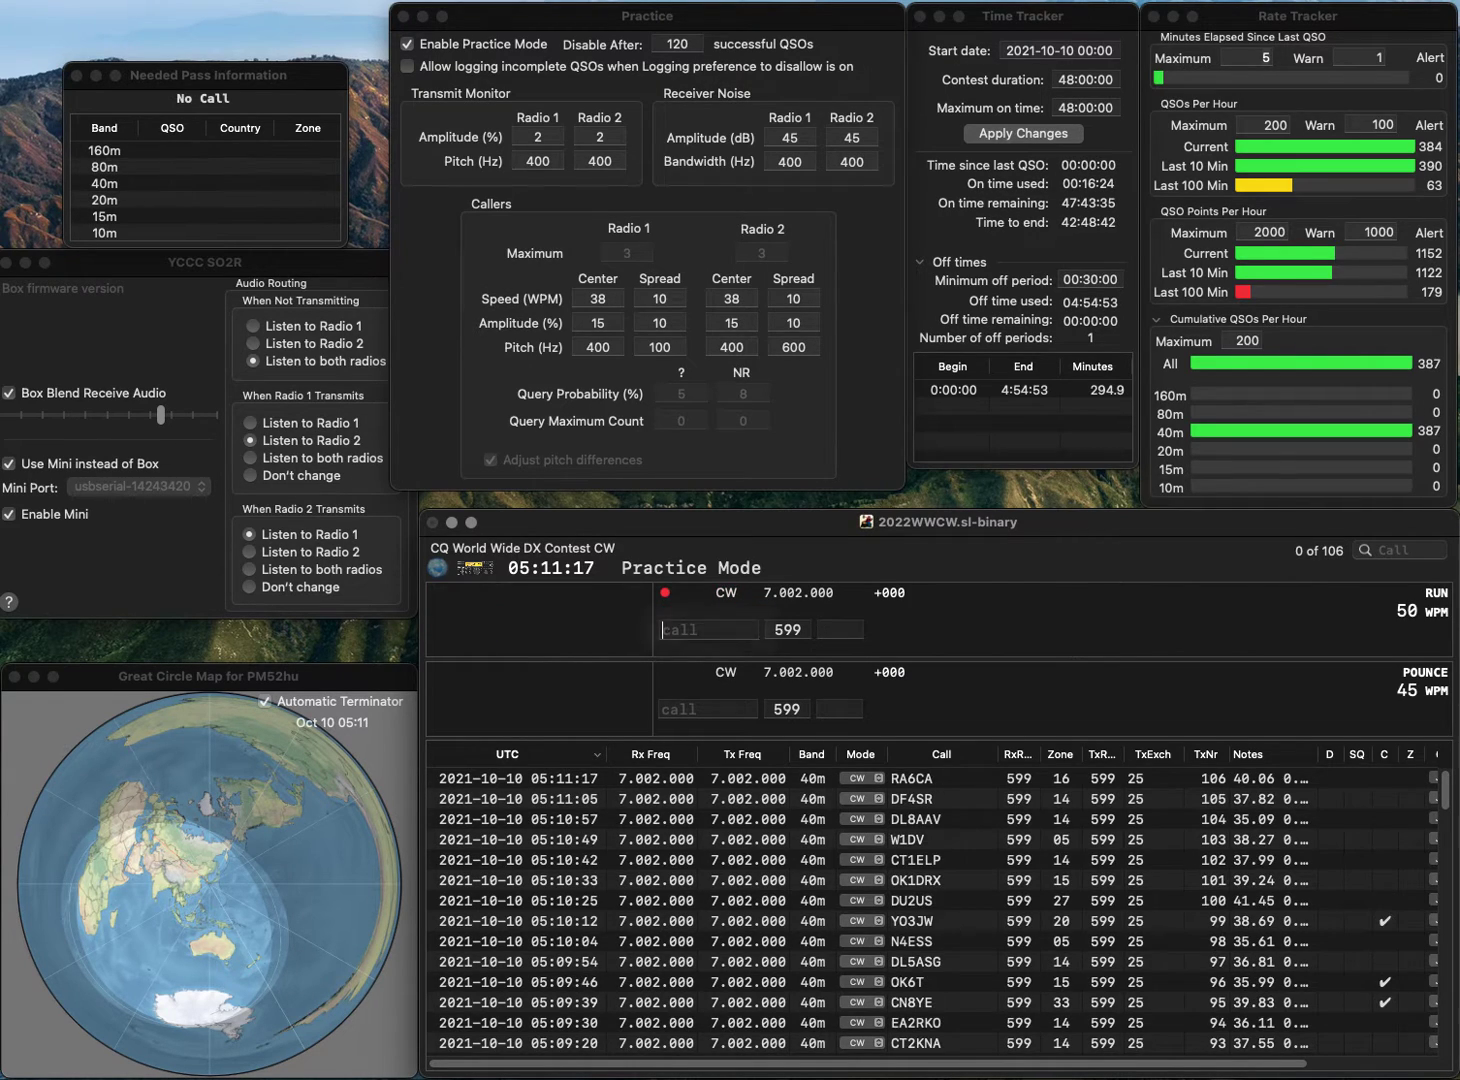
Log run-radio practice contacts with ON5TB in zone 14 and K3NM in zone 05, both with report 599.
type("ON5")
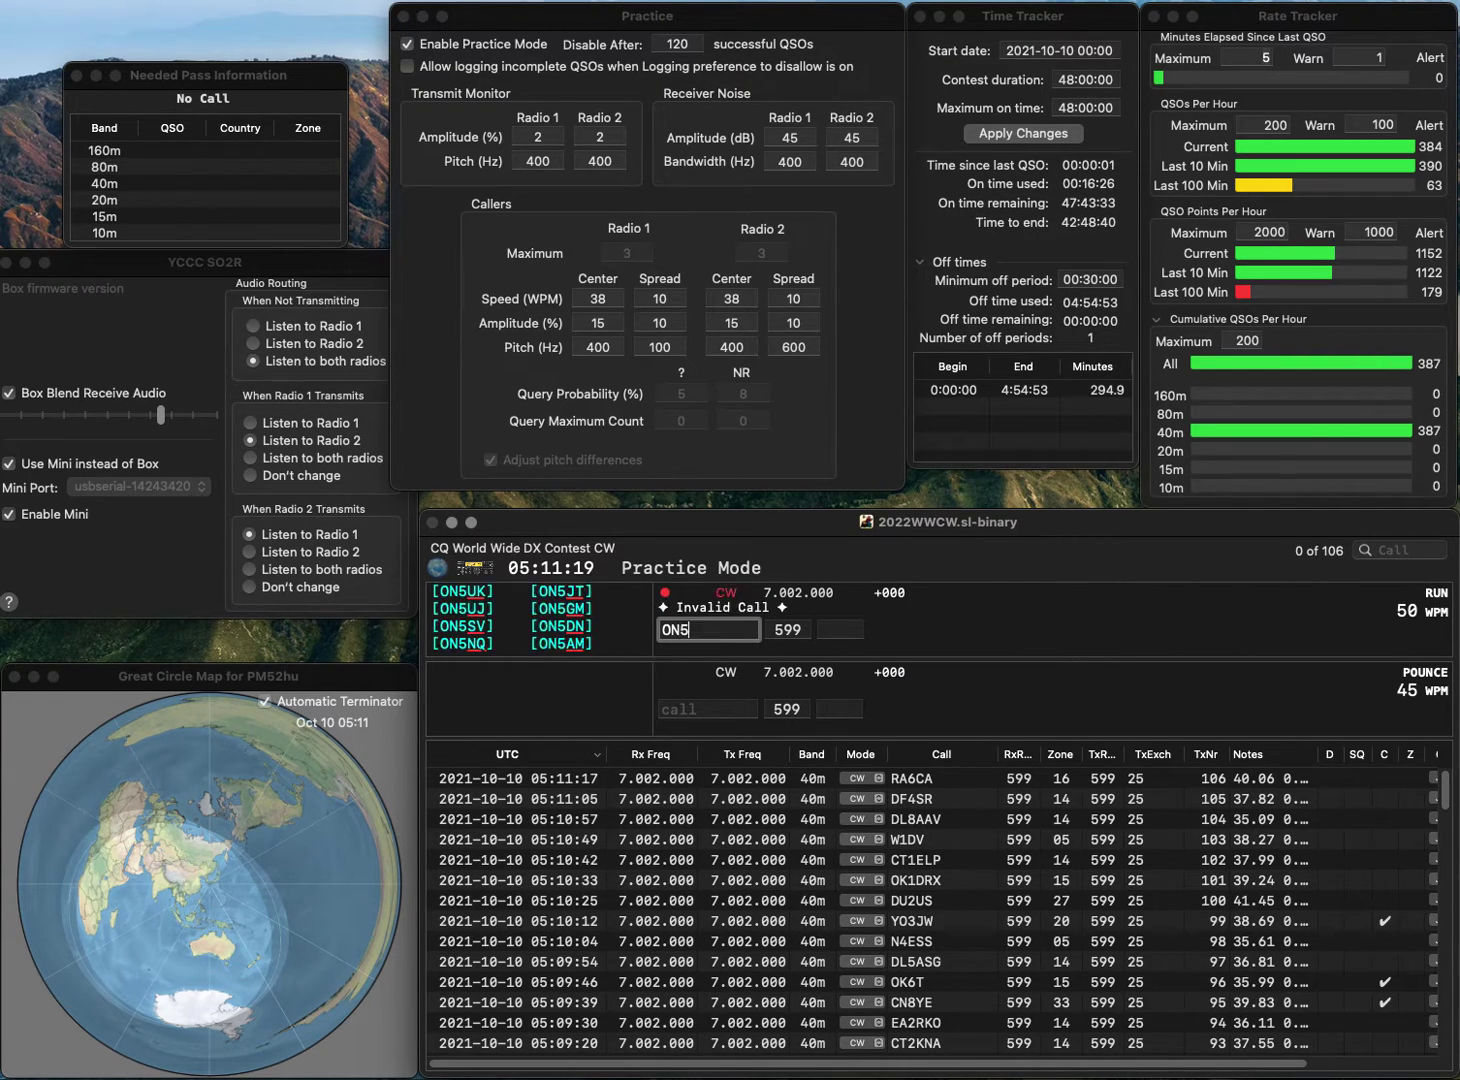
type("TB")
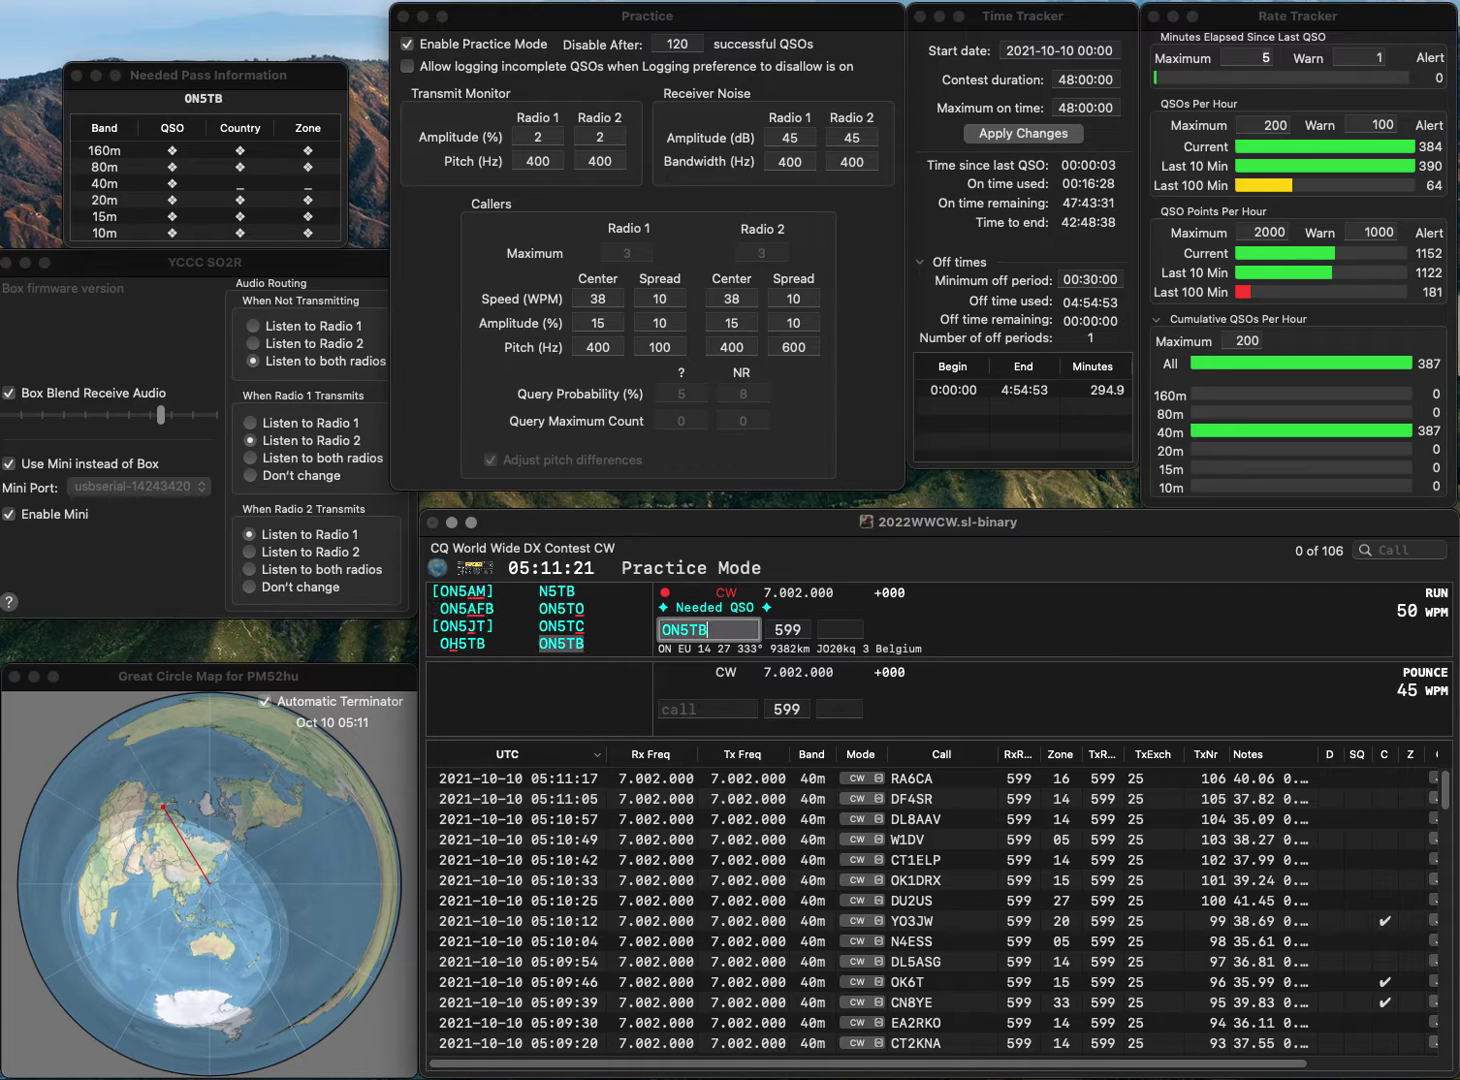
key("space")
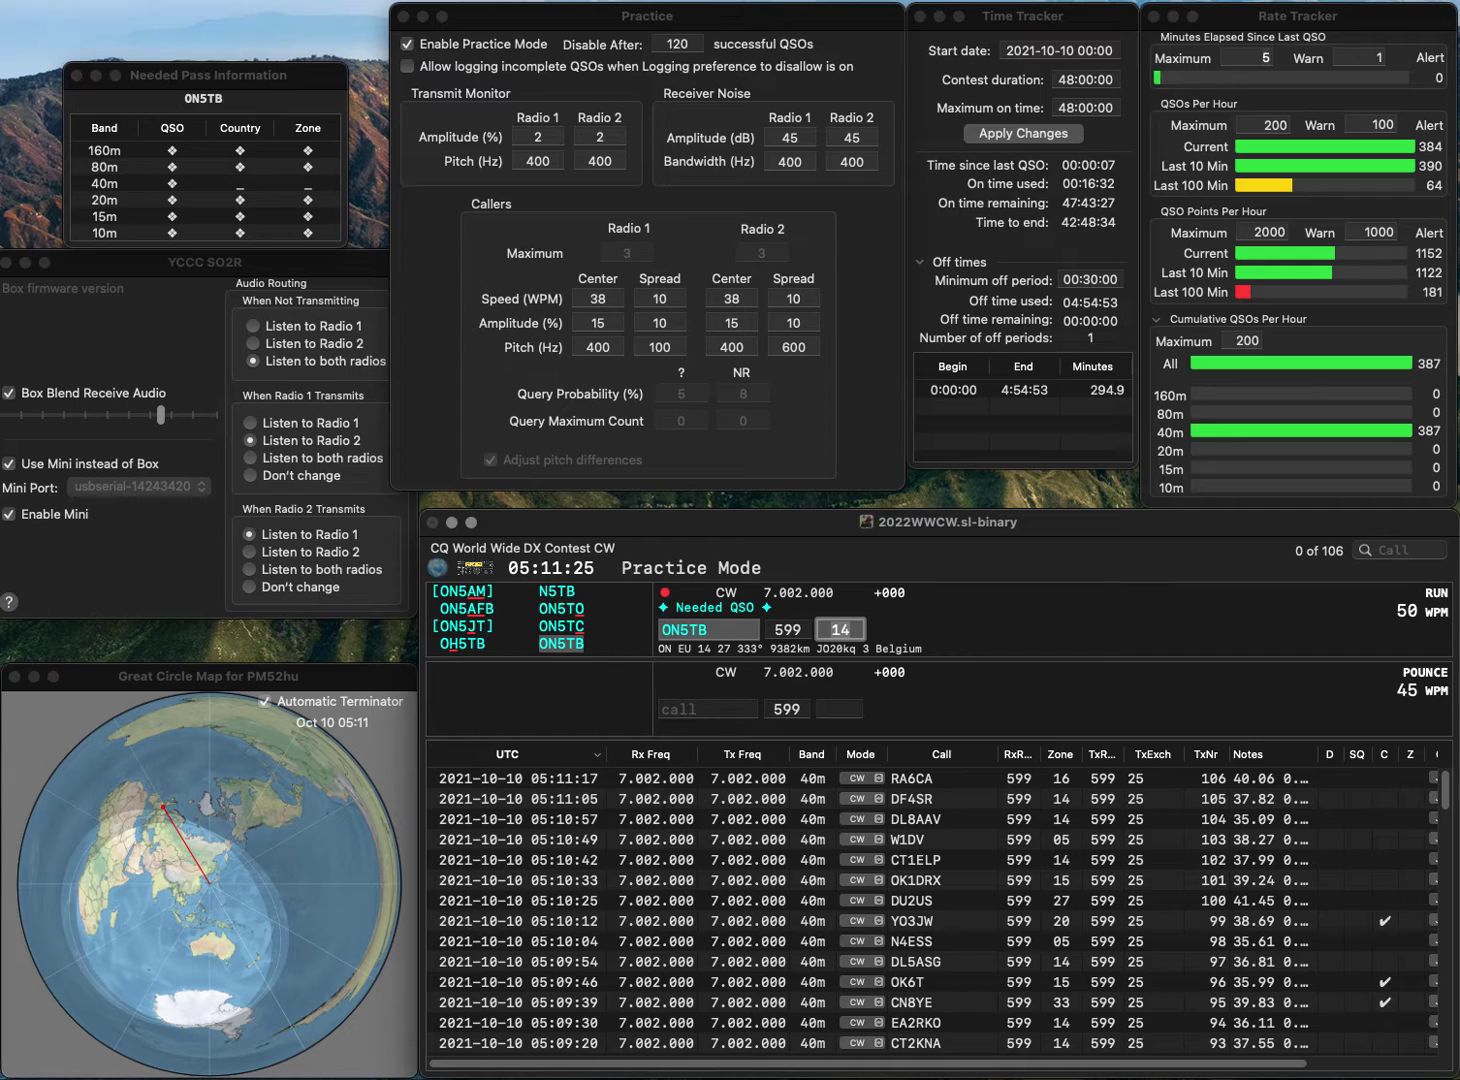
key("Return")
type("K")
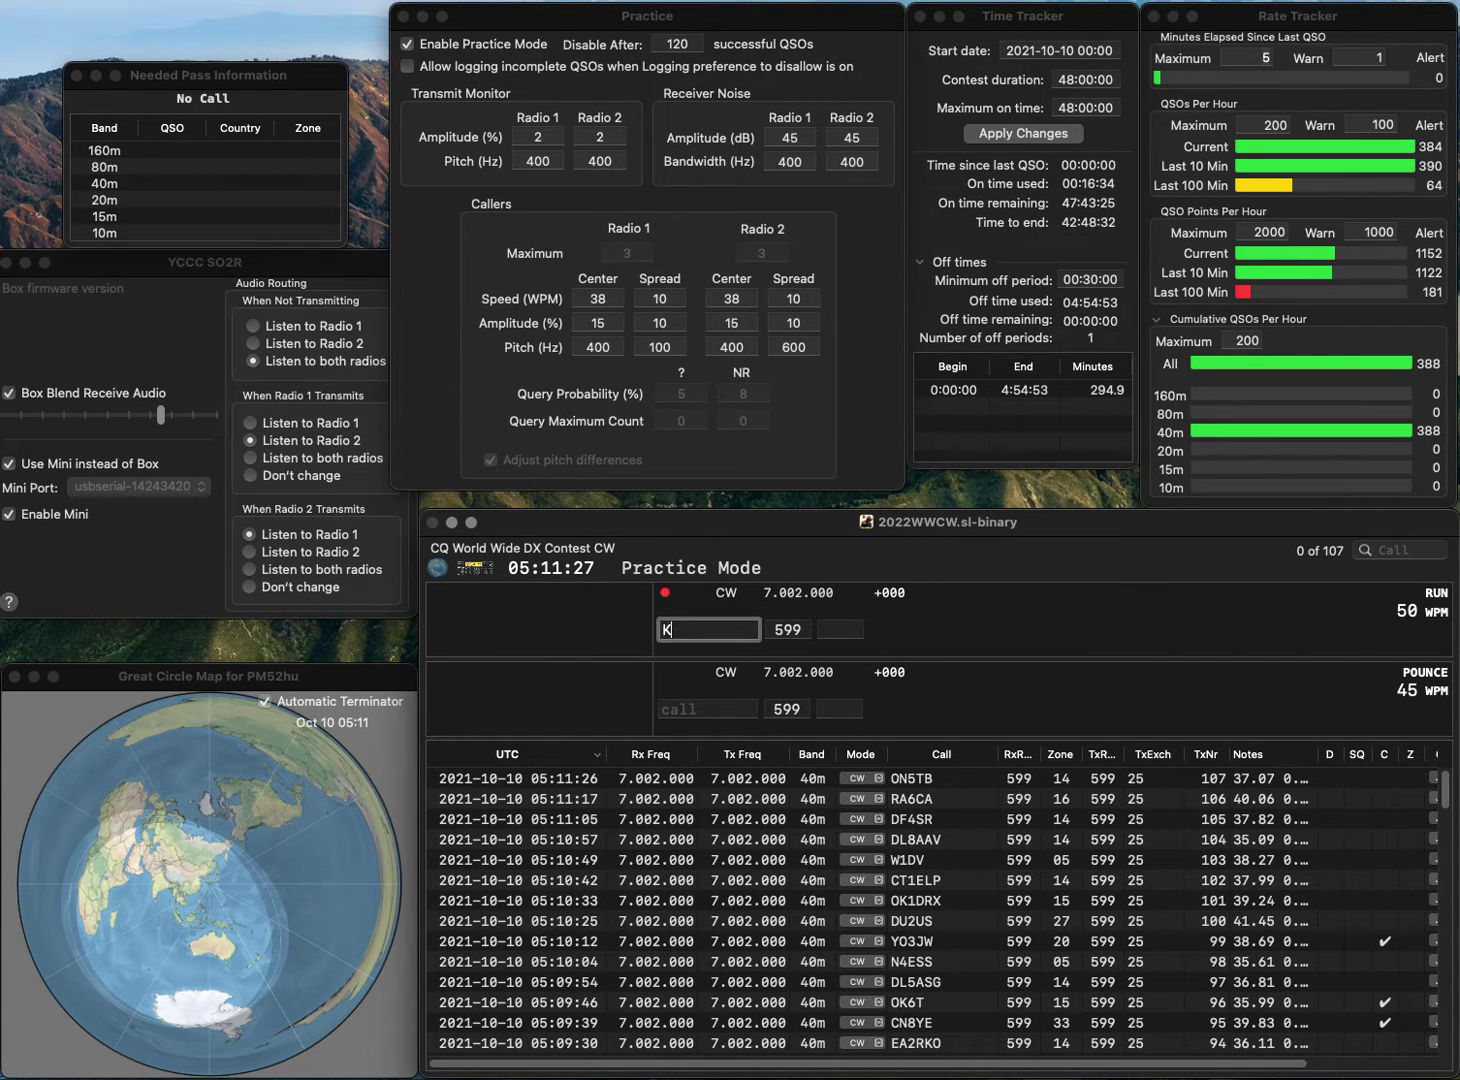
type("3NM")
key("Return")
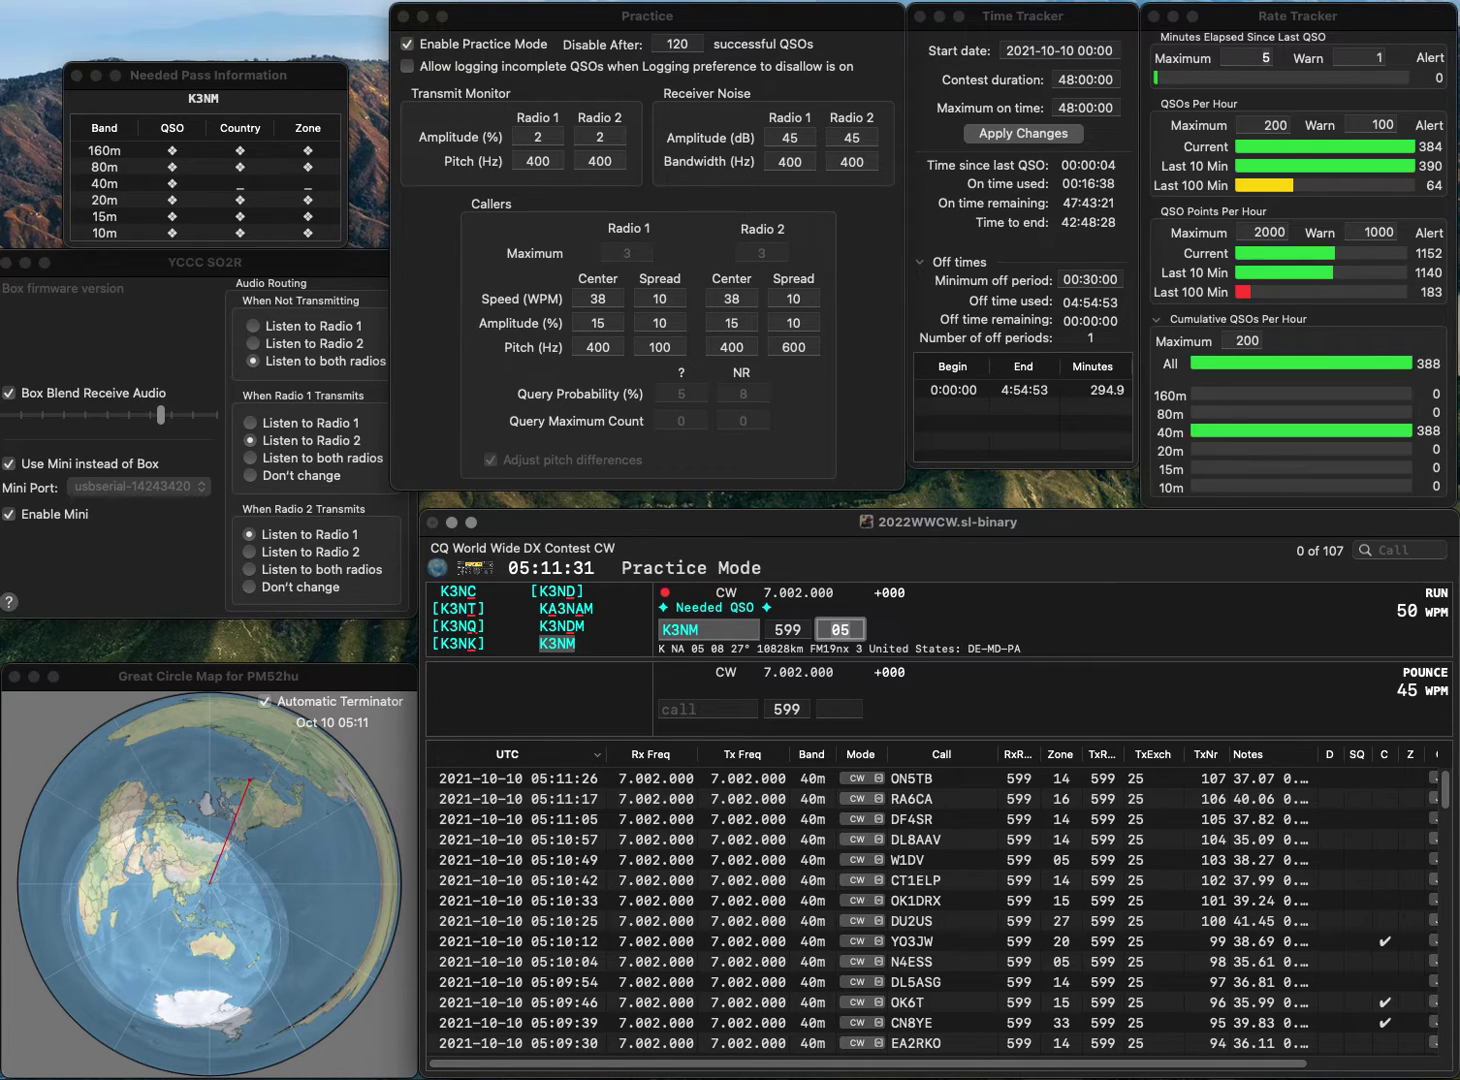
key("Return")
Log run-radio practice contacts with IK4POI in zone 15 and K1ZZ in zone 05, both with report 599.
type("IK4")
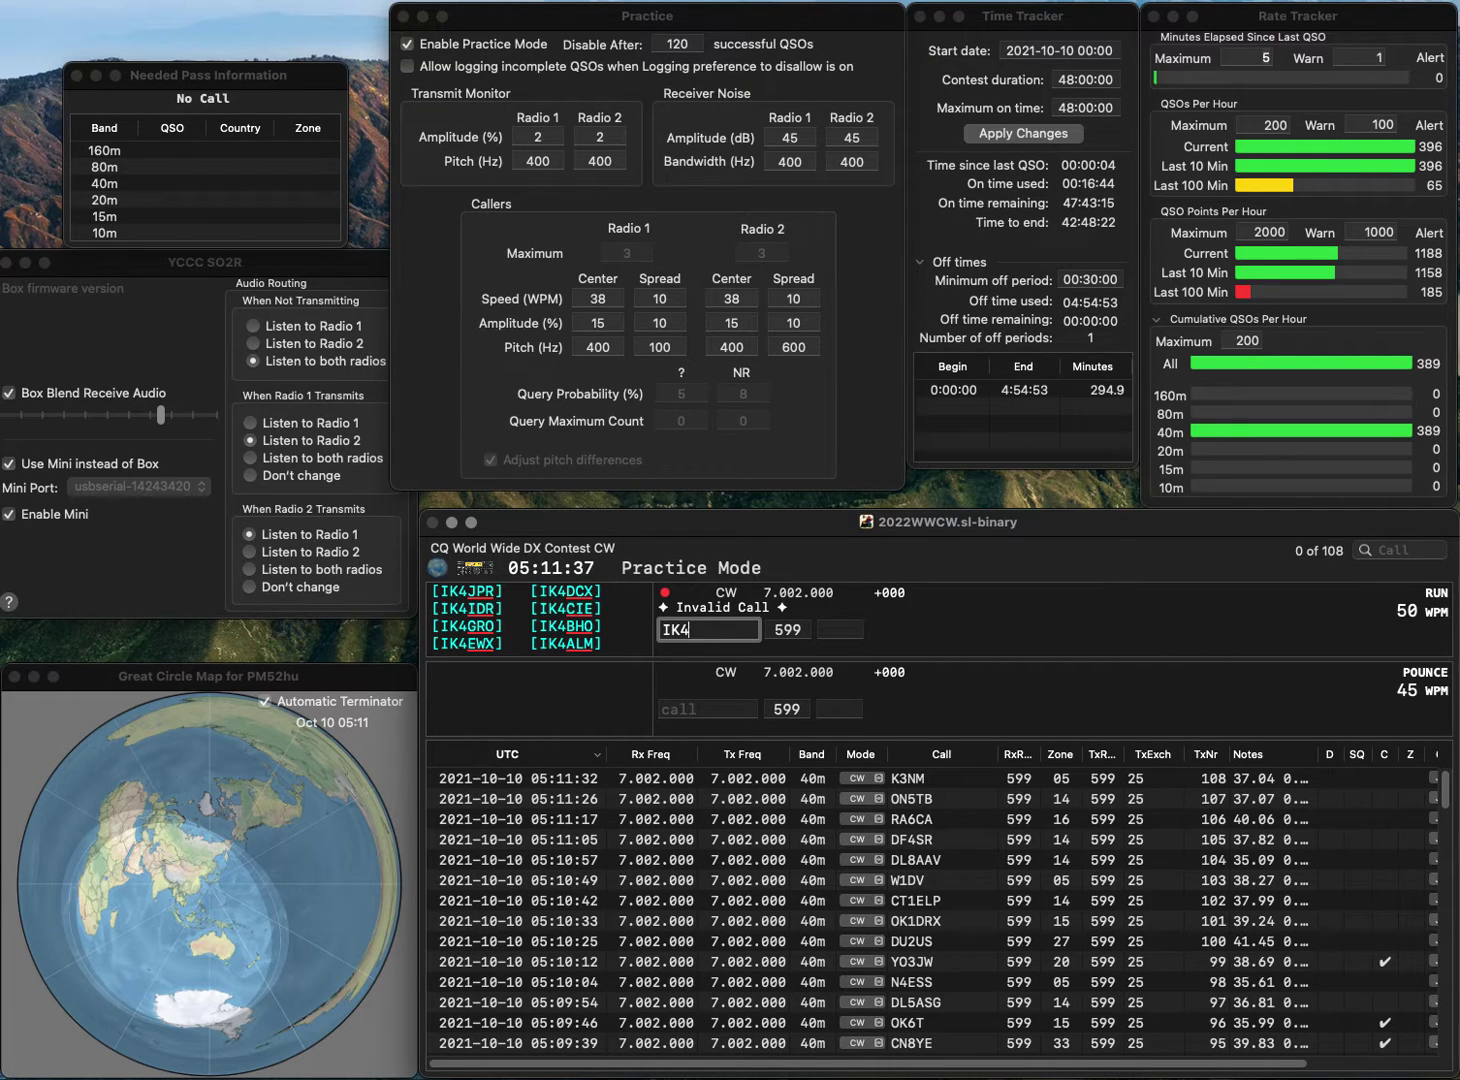
type("POI")
key("Return")
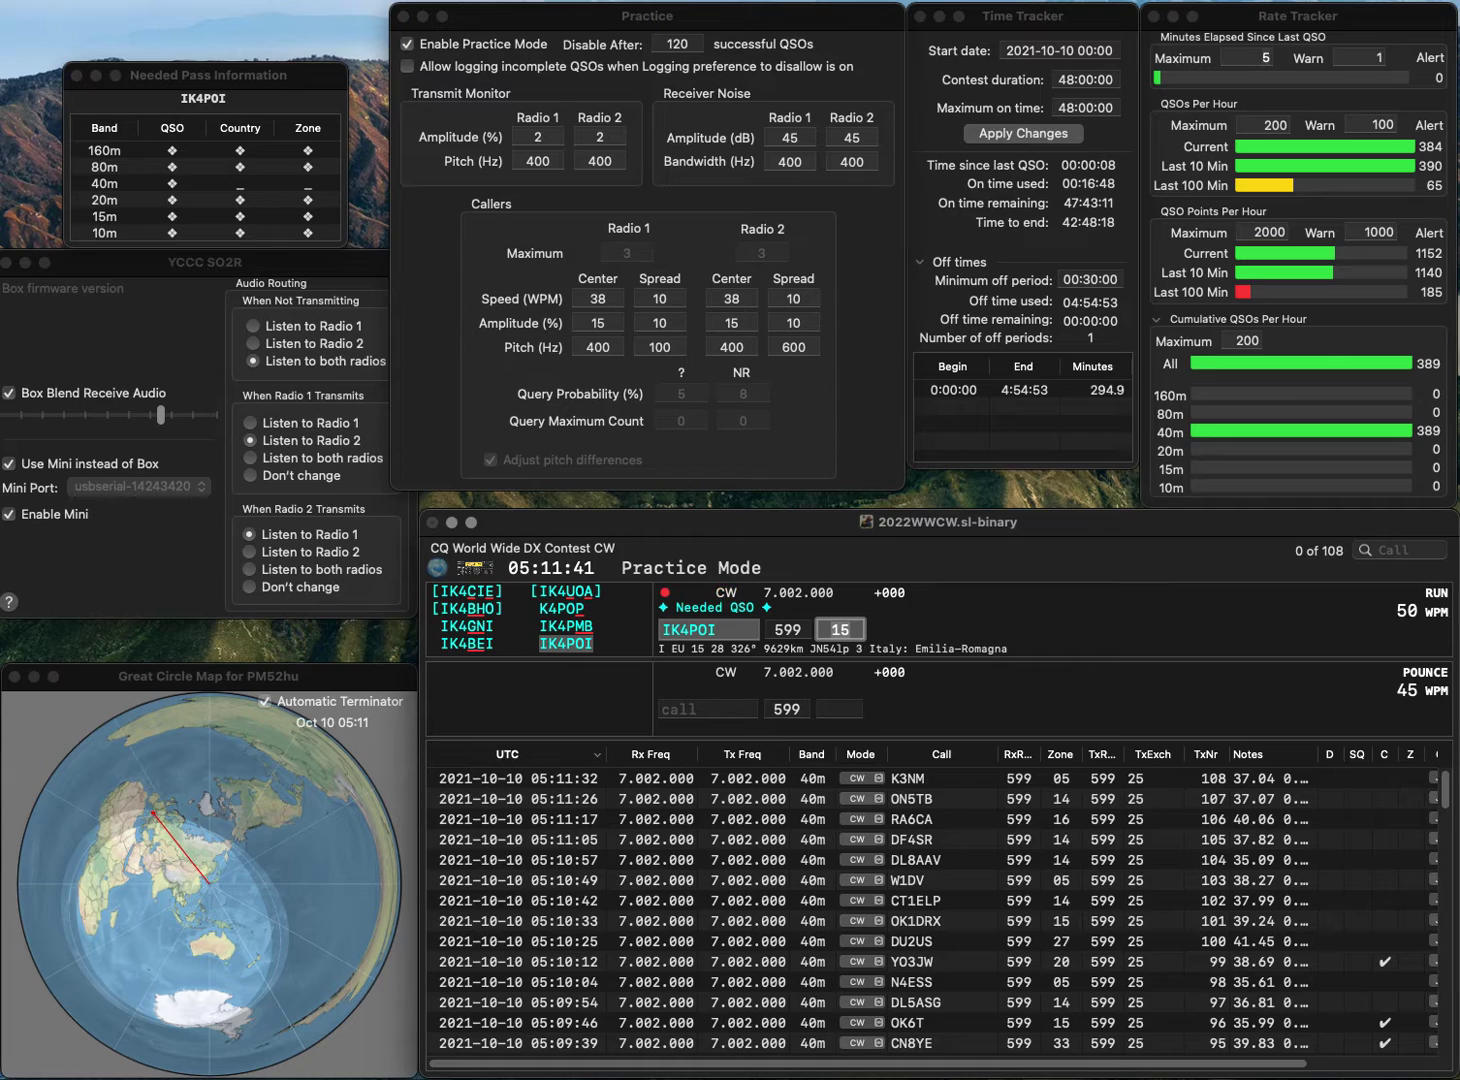
key("Return")
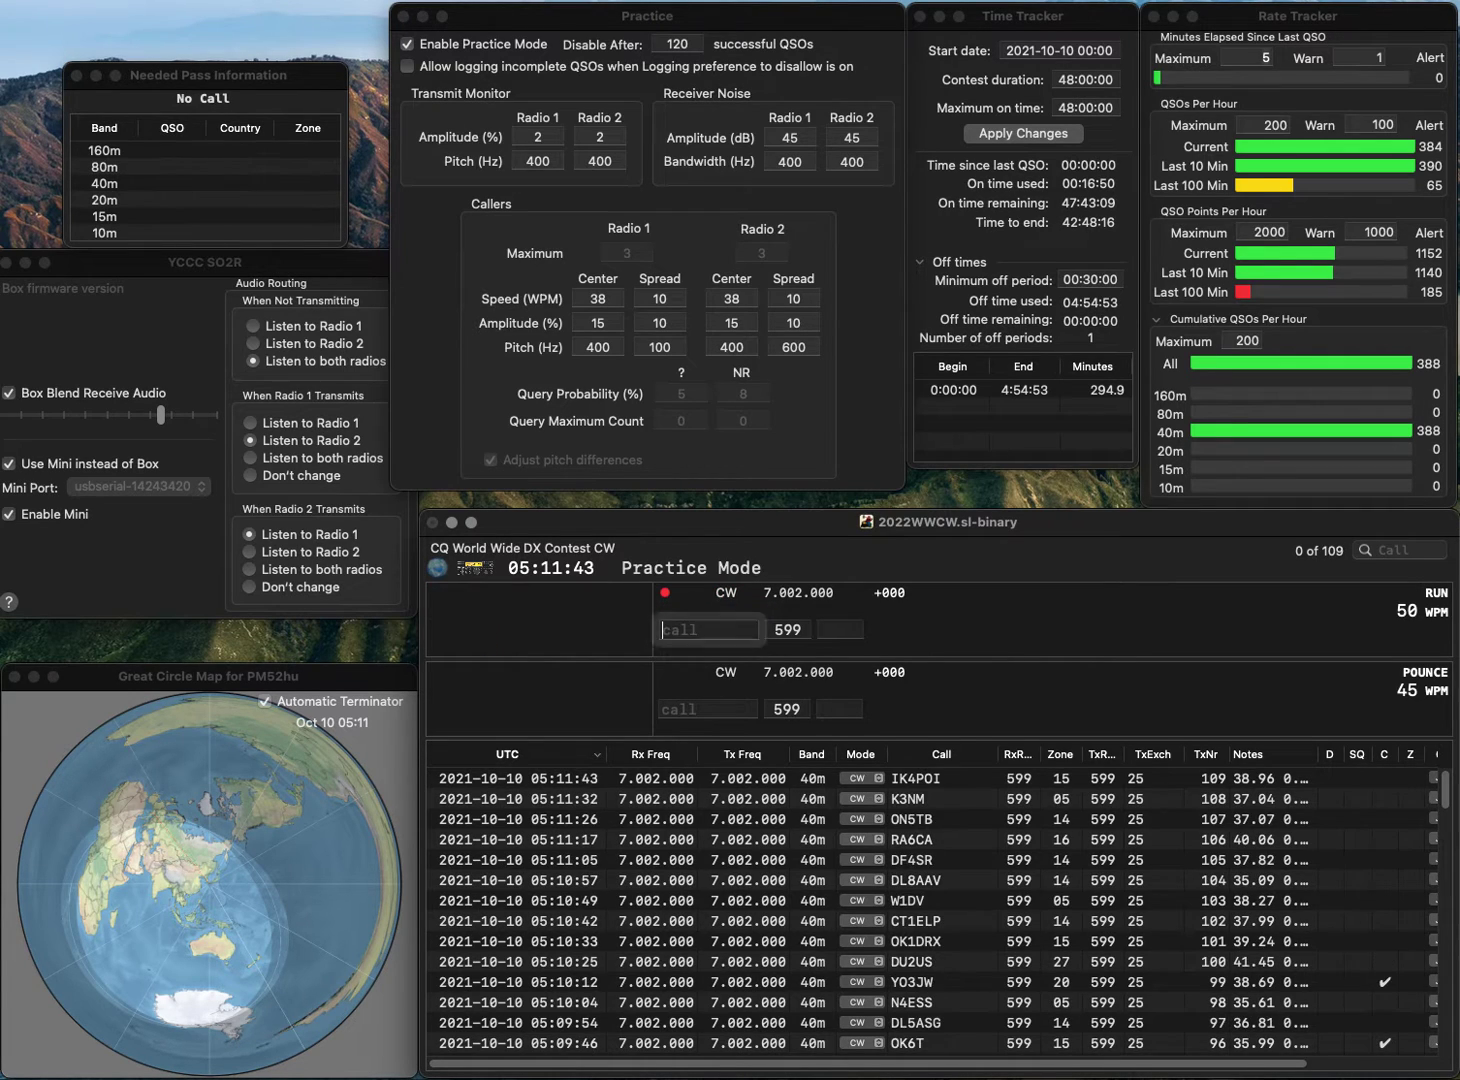
type("K")
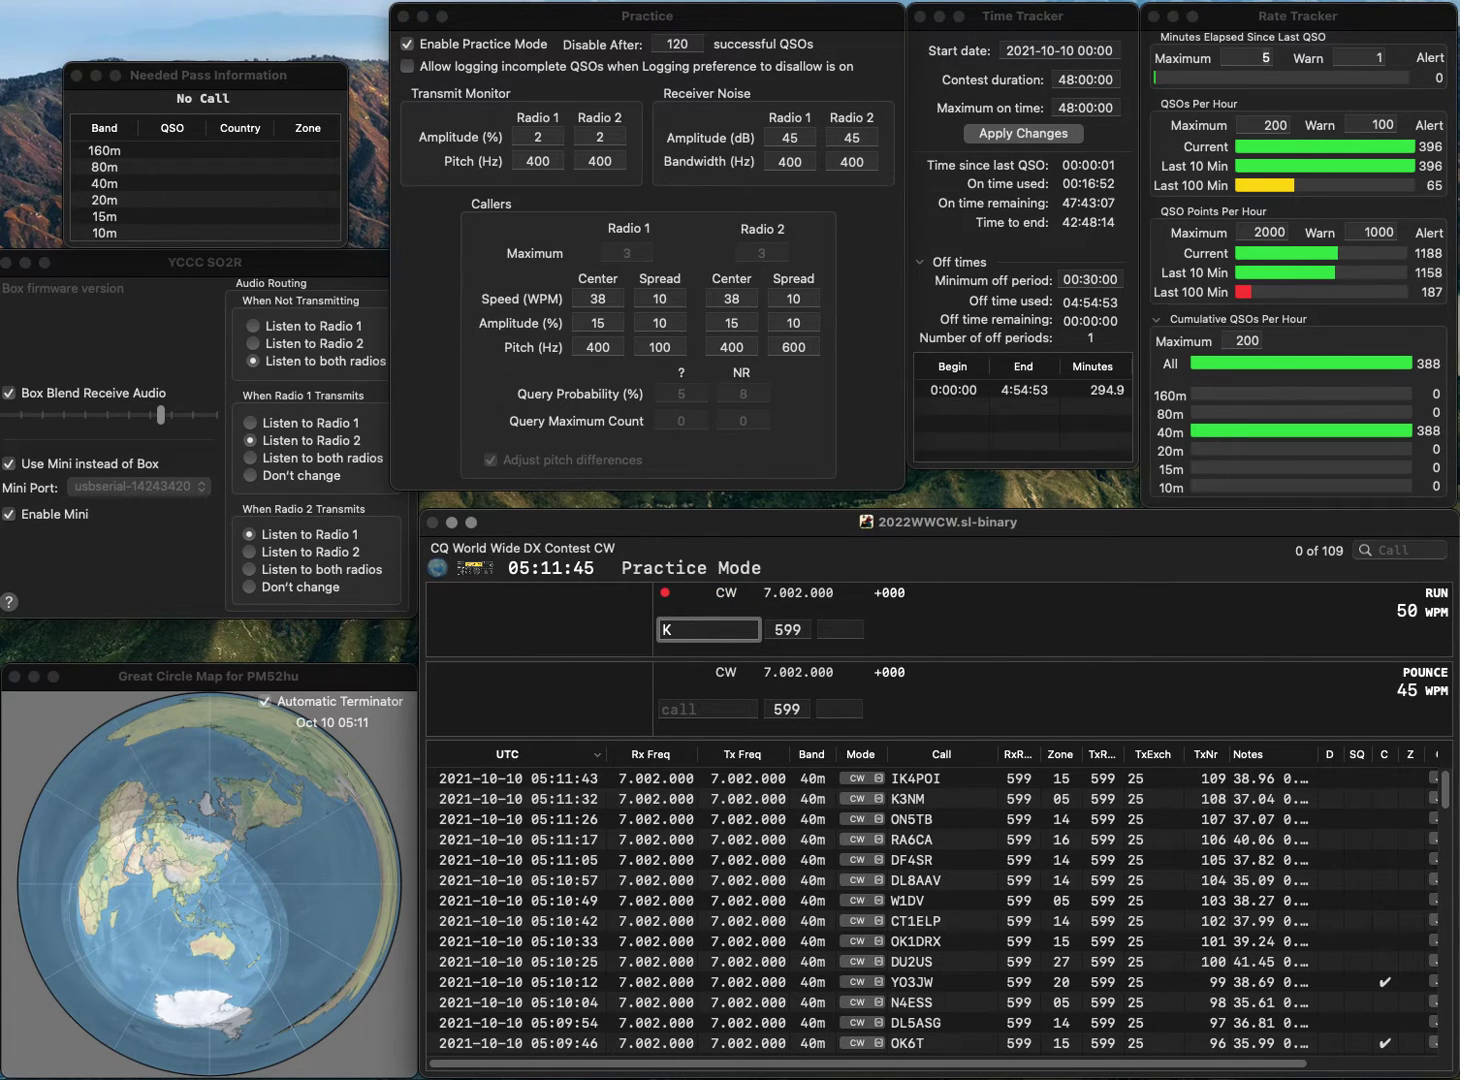
type("1ZZ")
key("space")
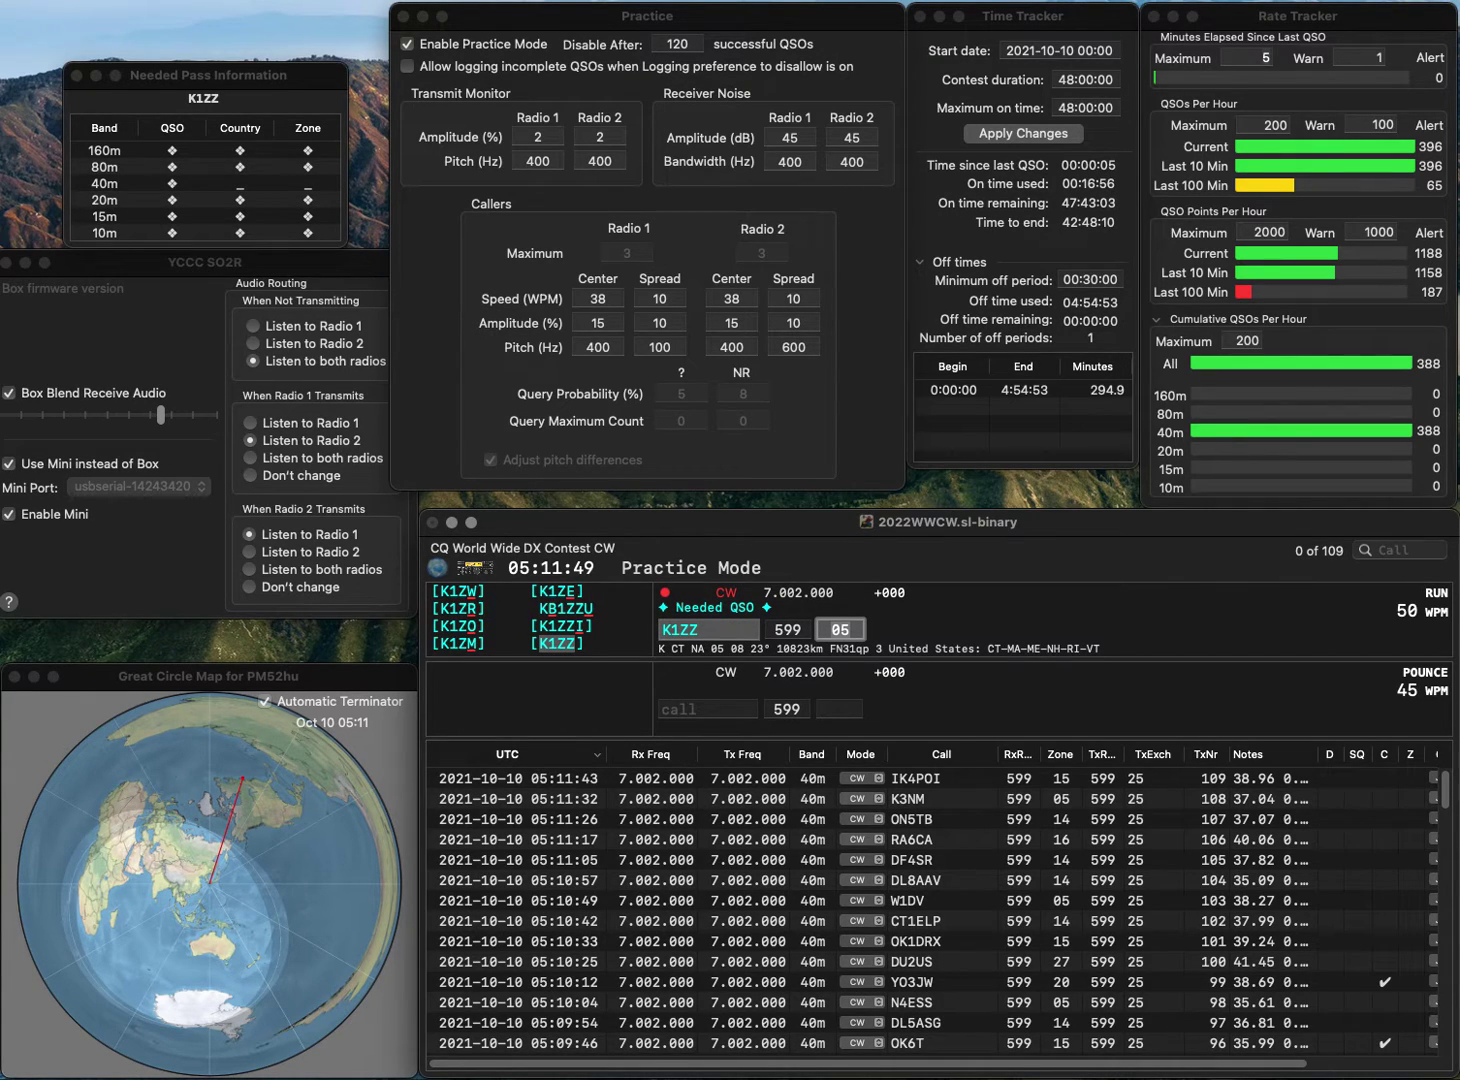
key("Return")
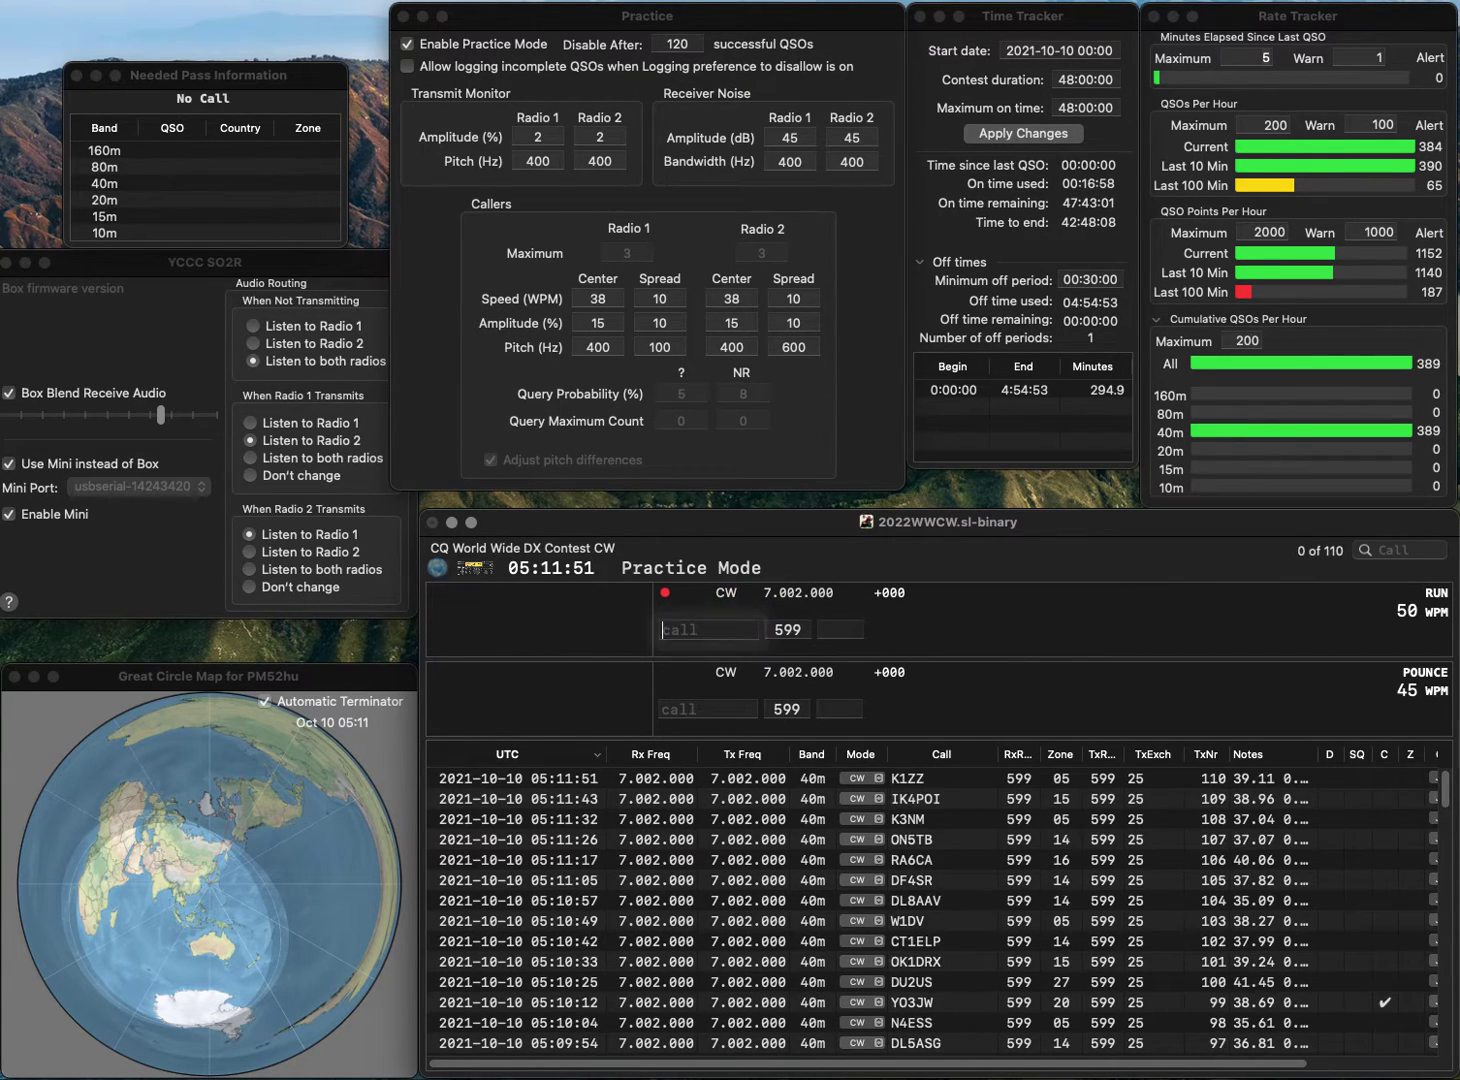
type("K")
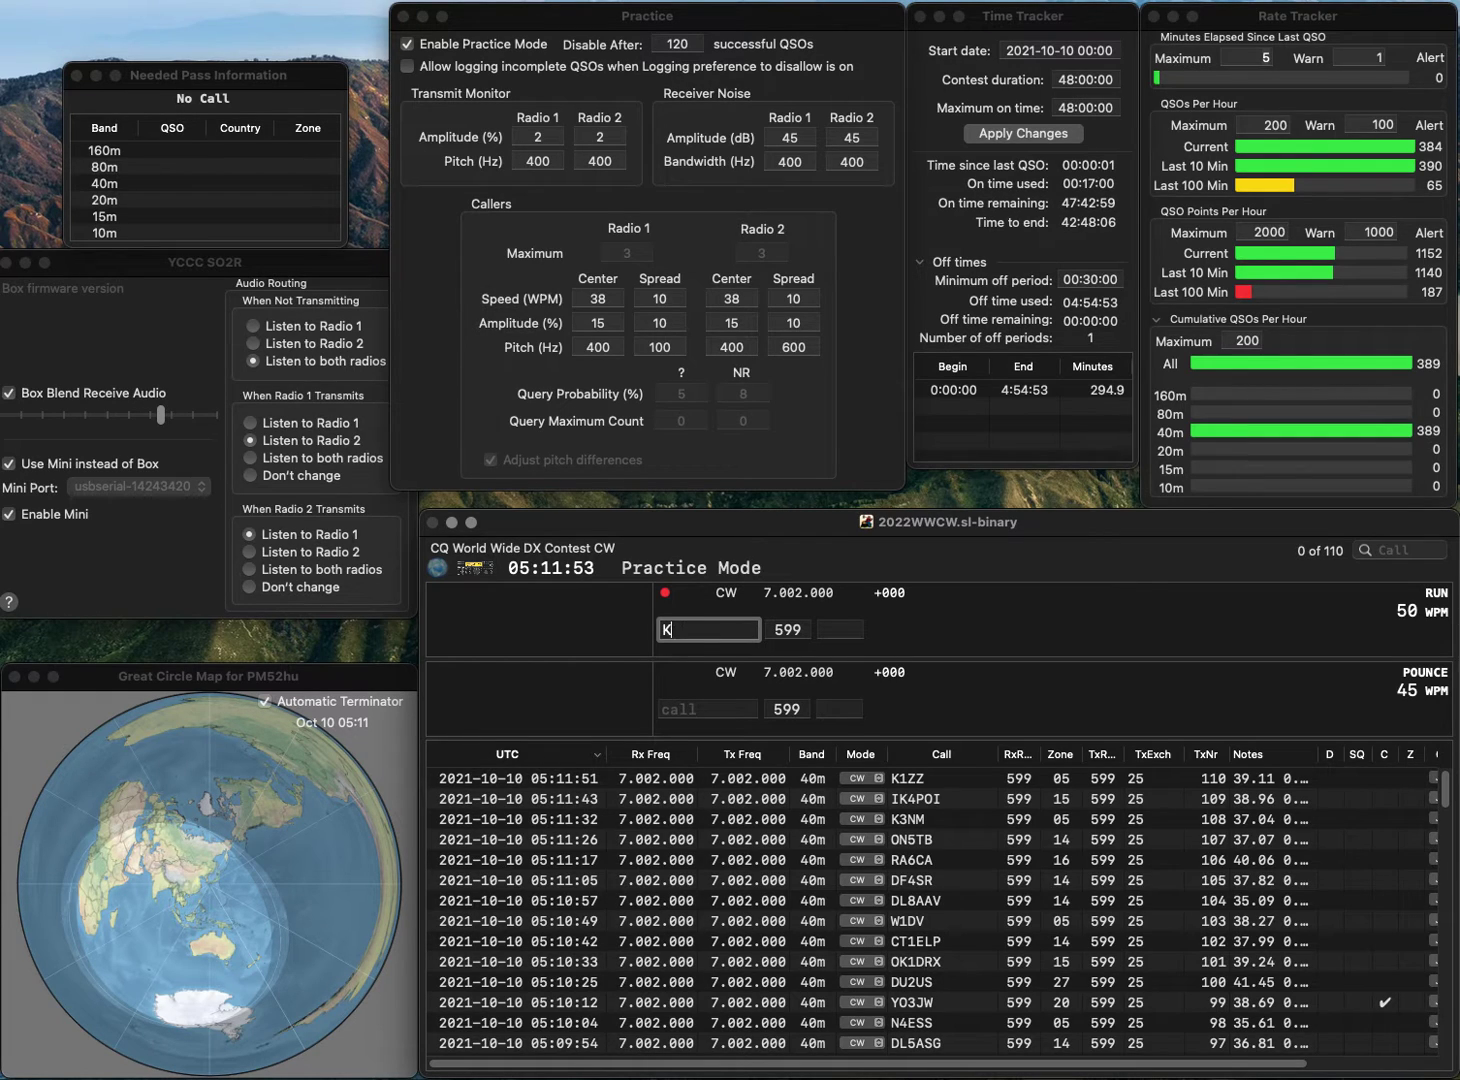
type("3SEN")
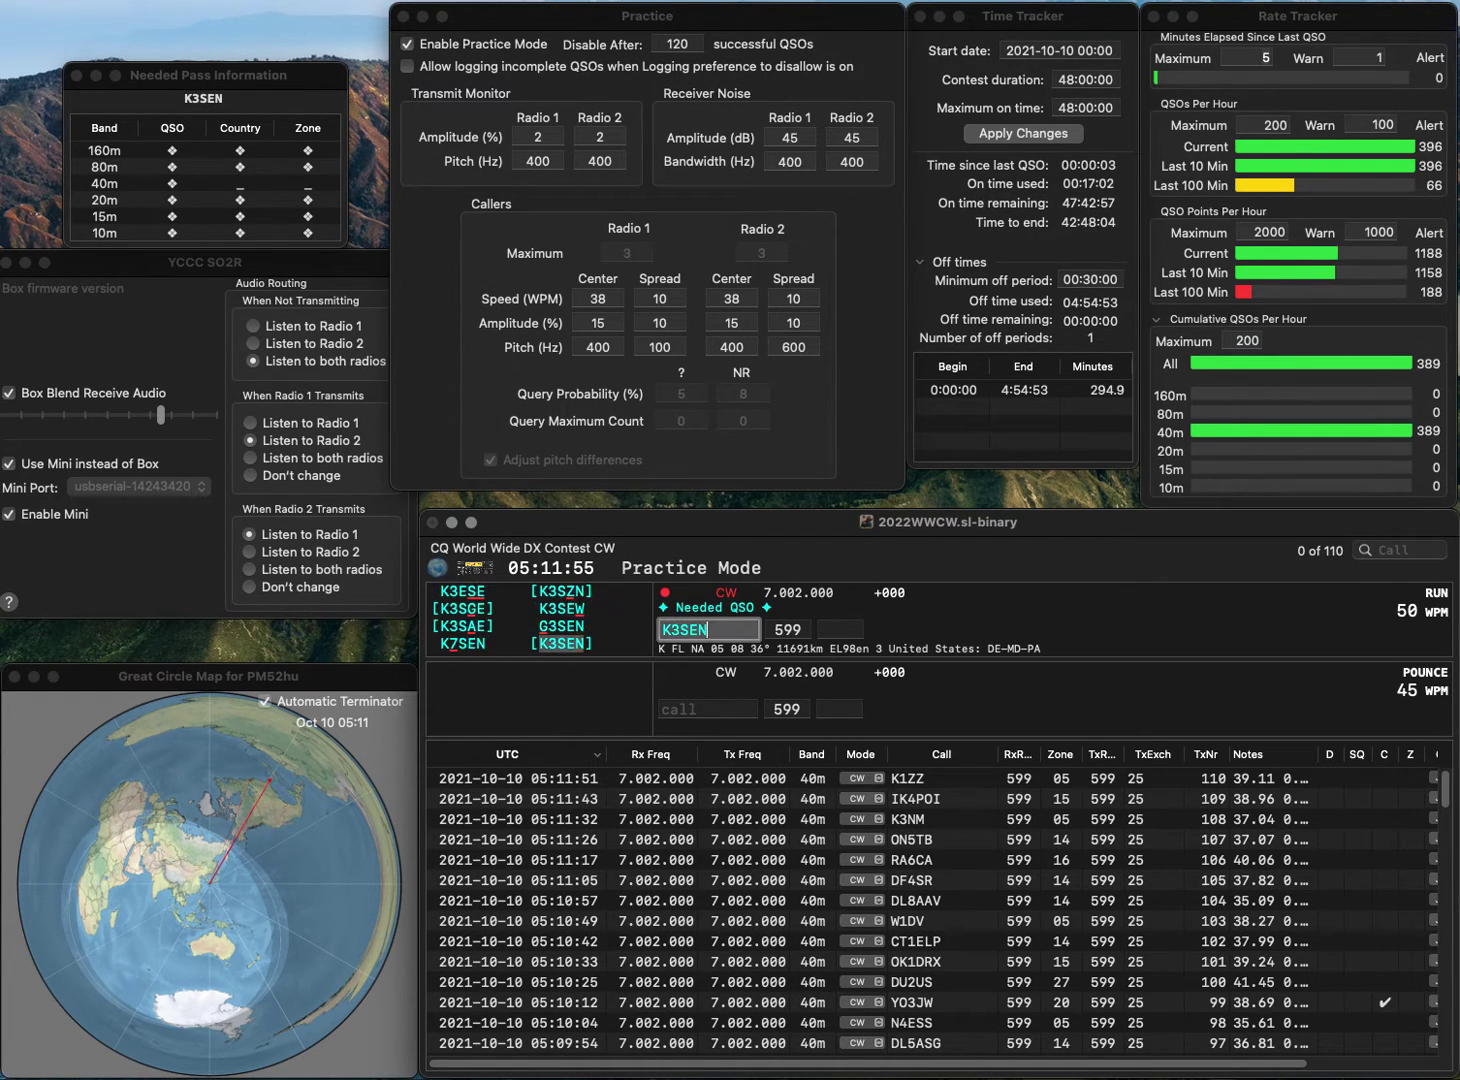
key("space")
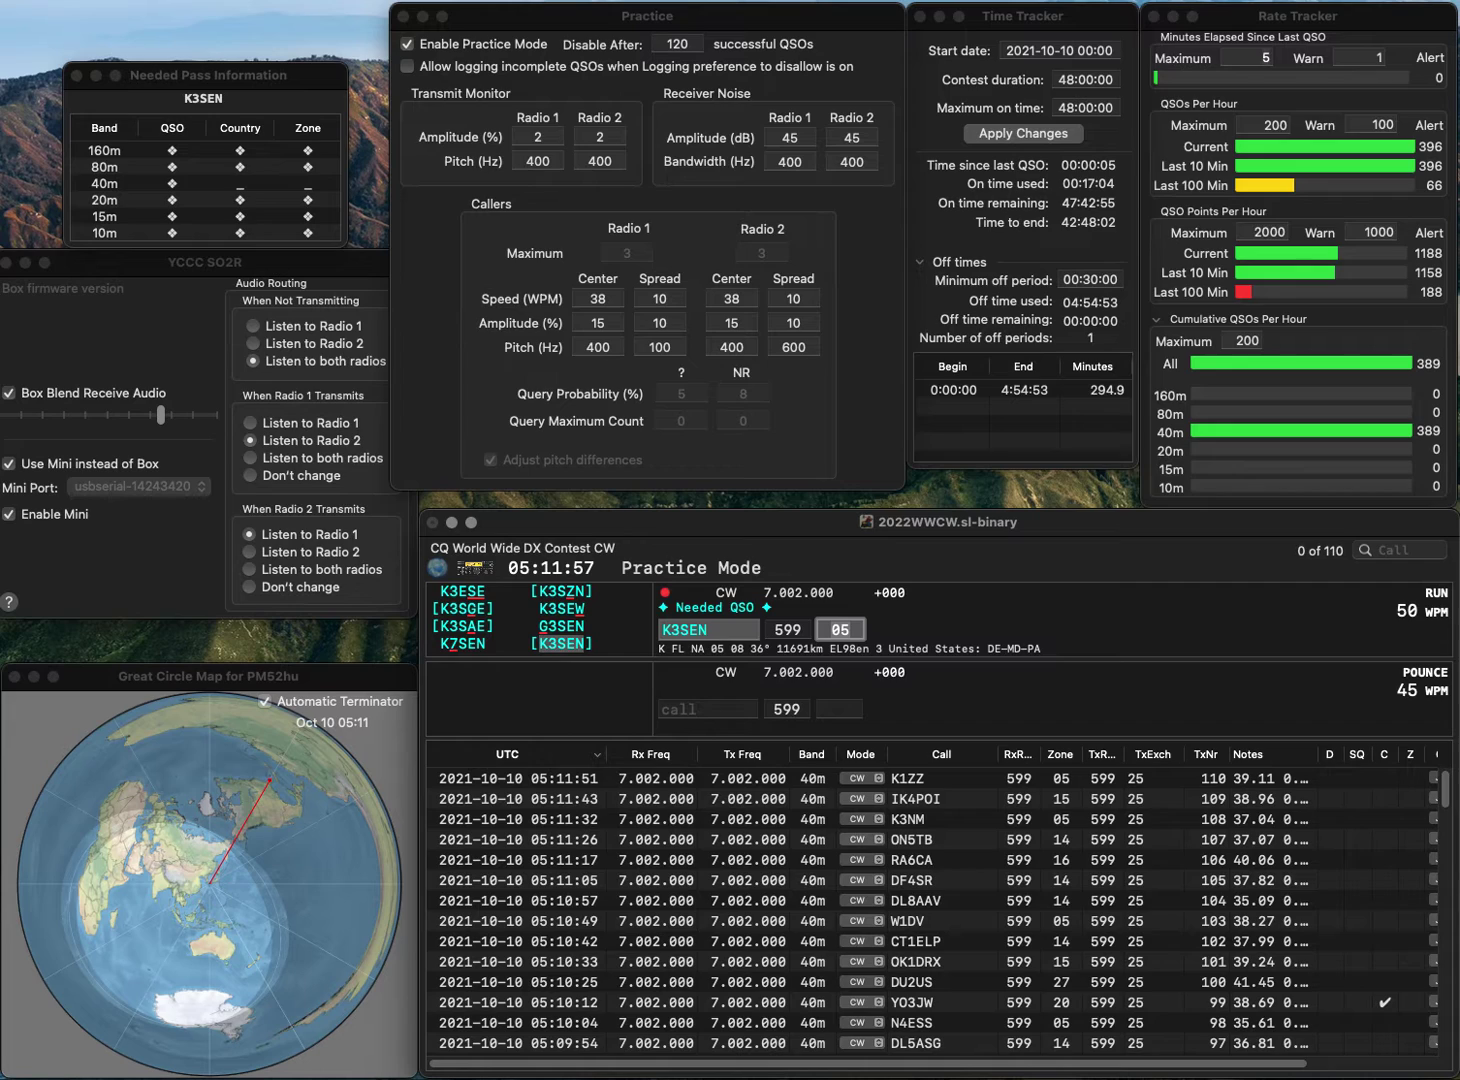
key("Return")
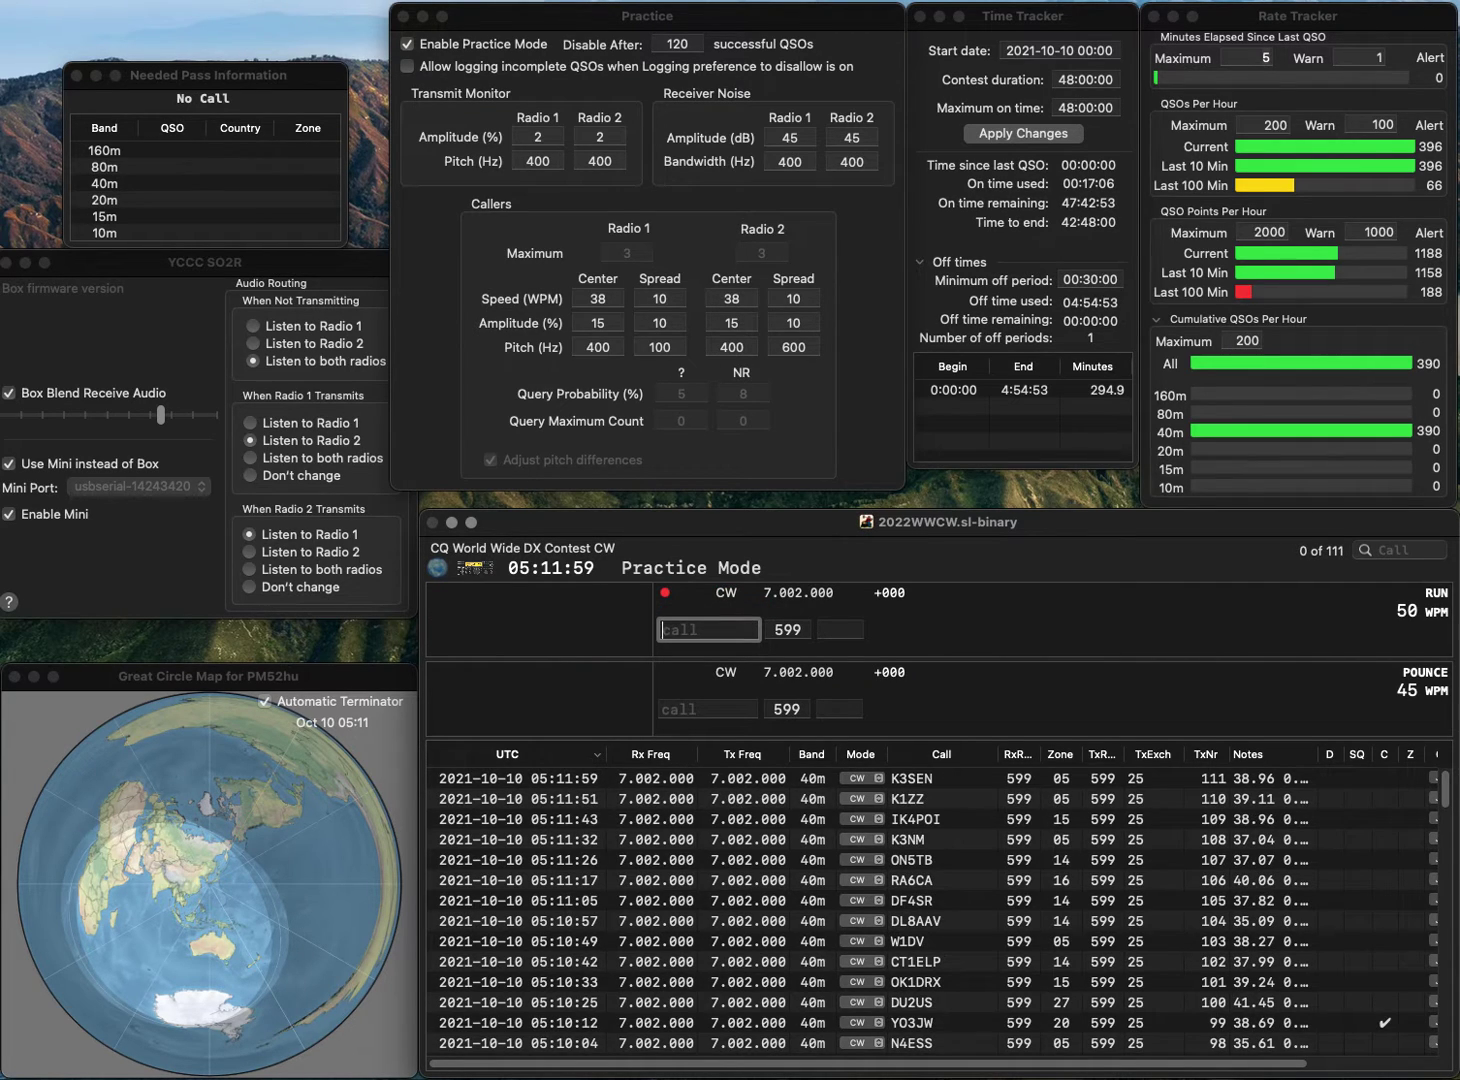
type("W8T")
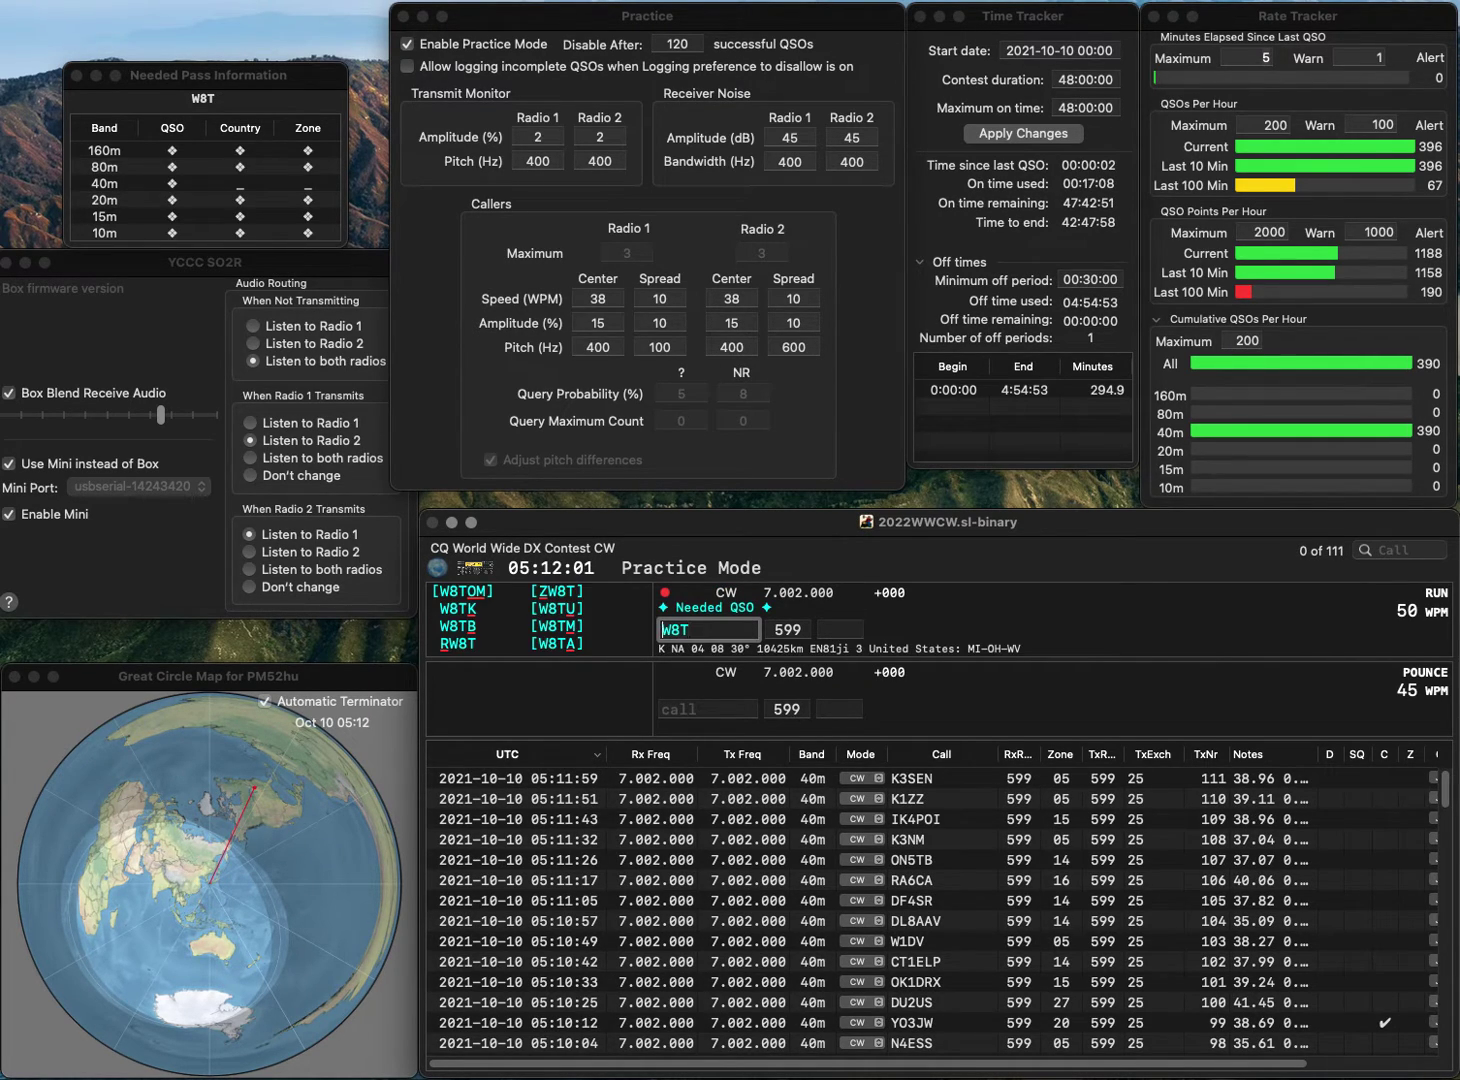
type("Z")
key("space")
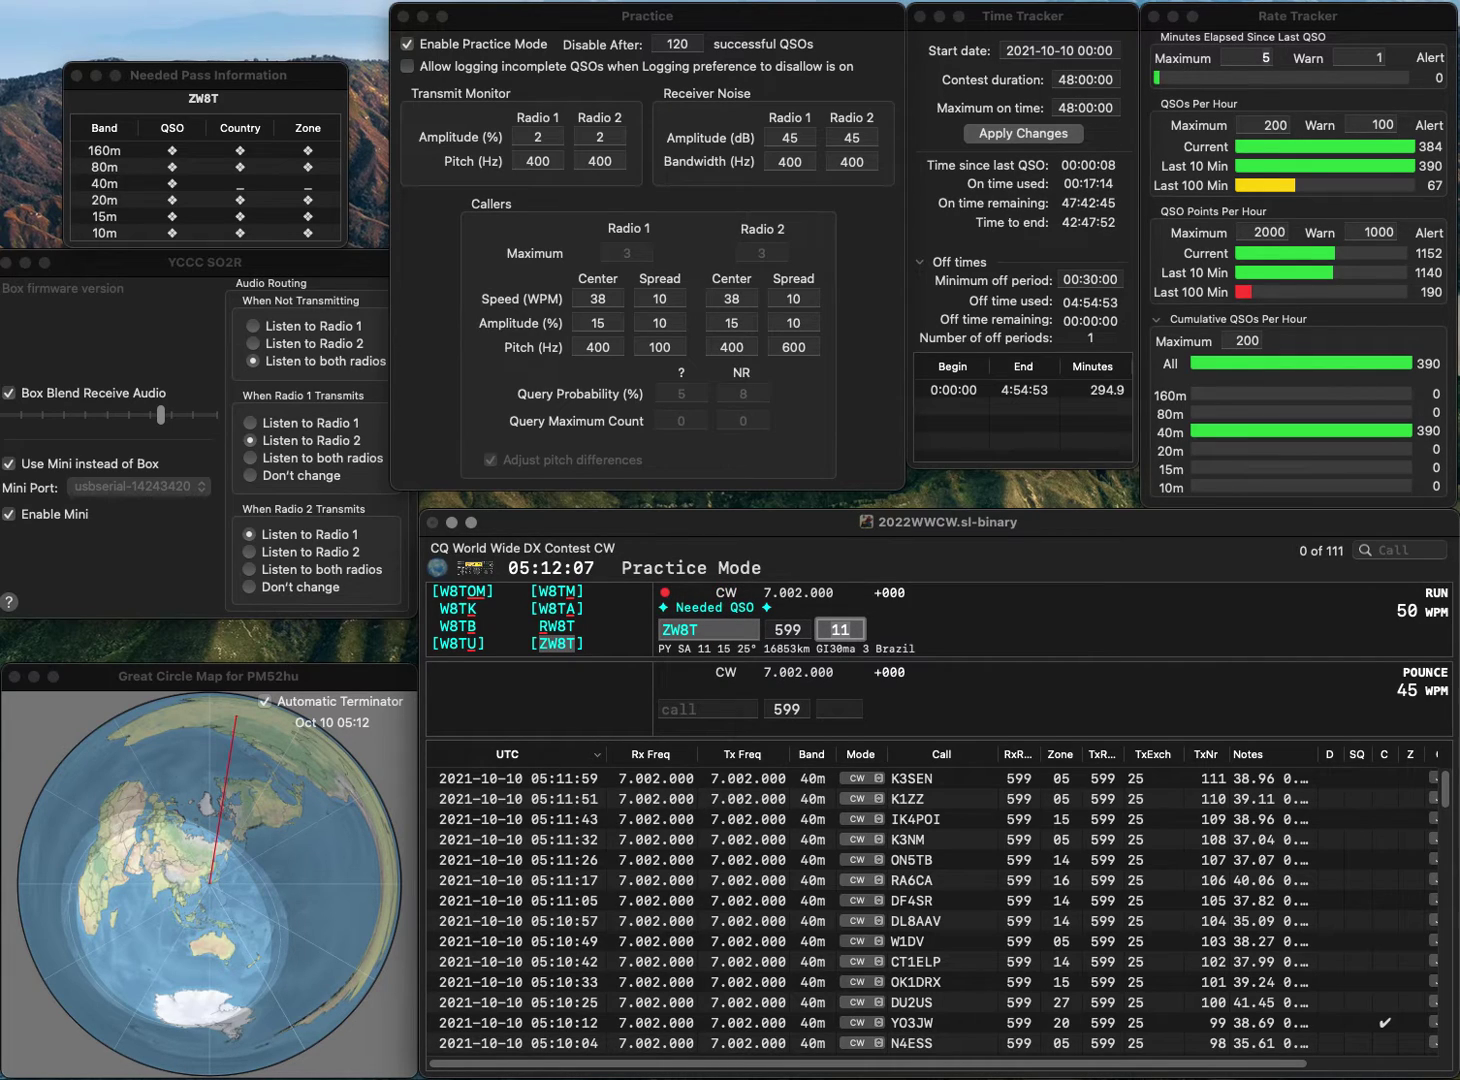
key("Return")
type("M0")
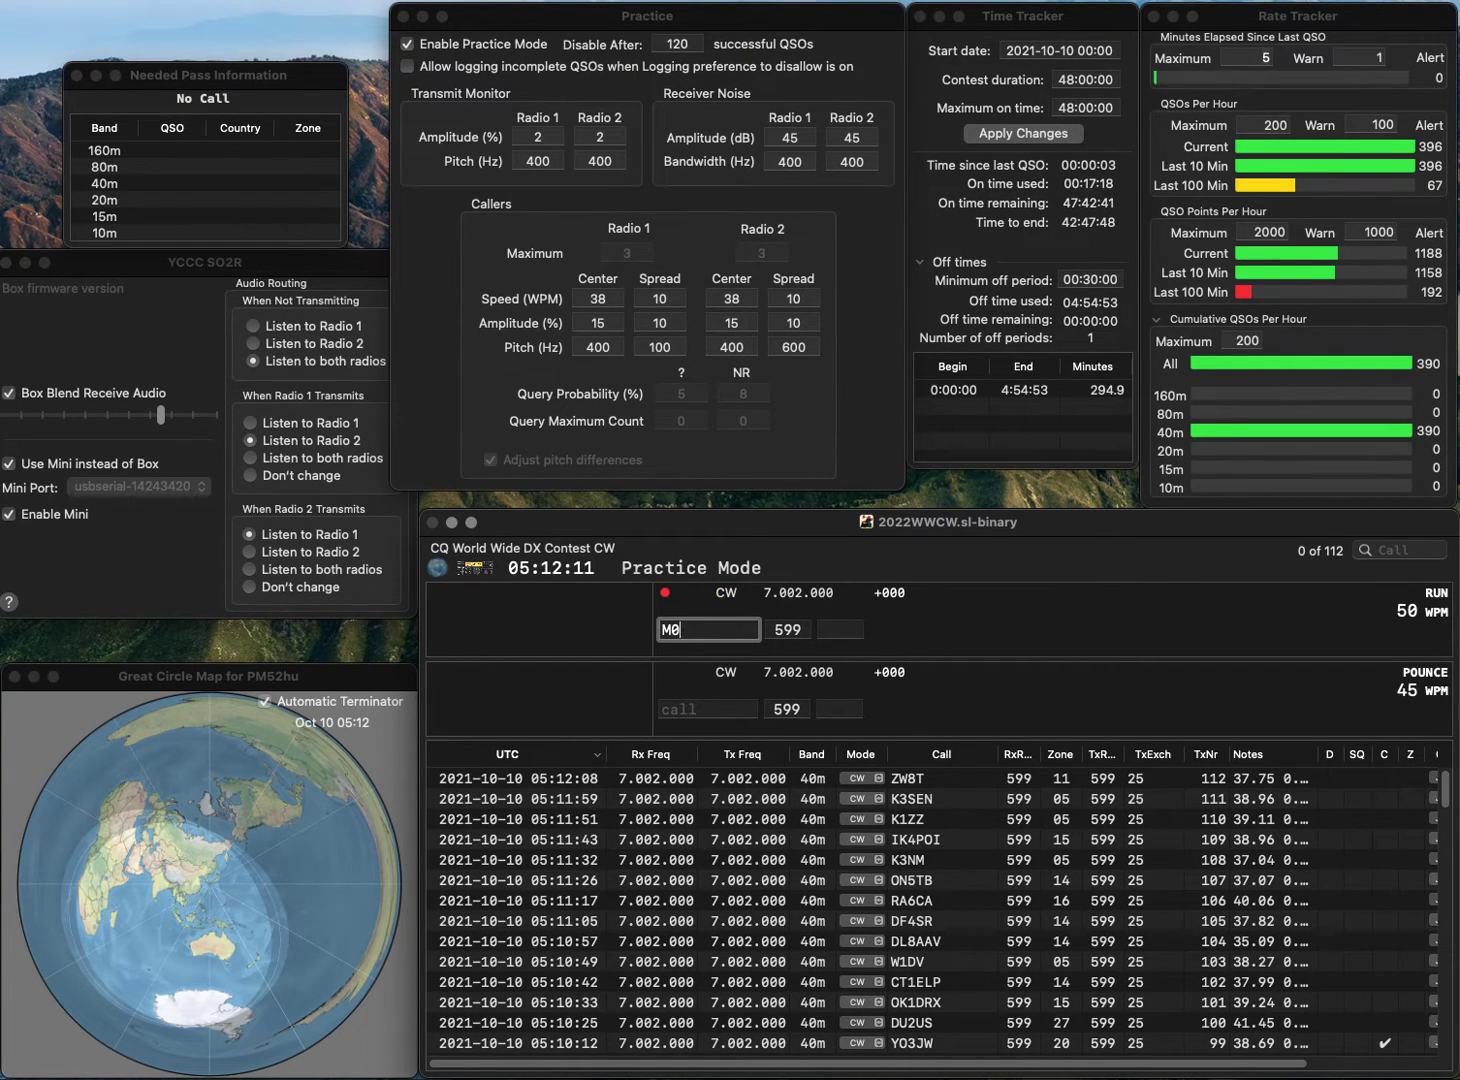
type("AMS")
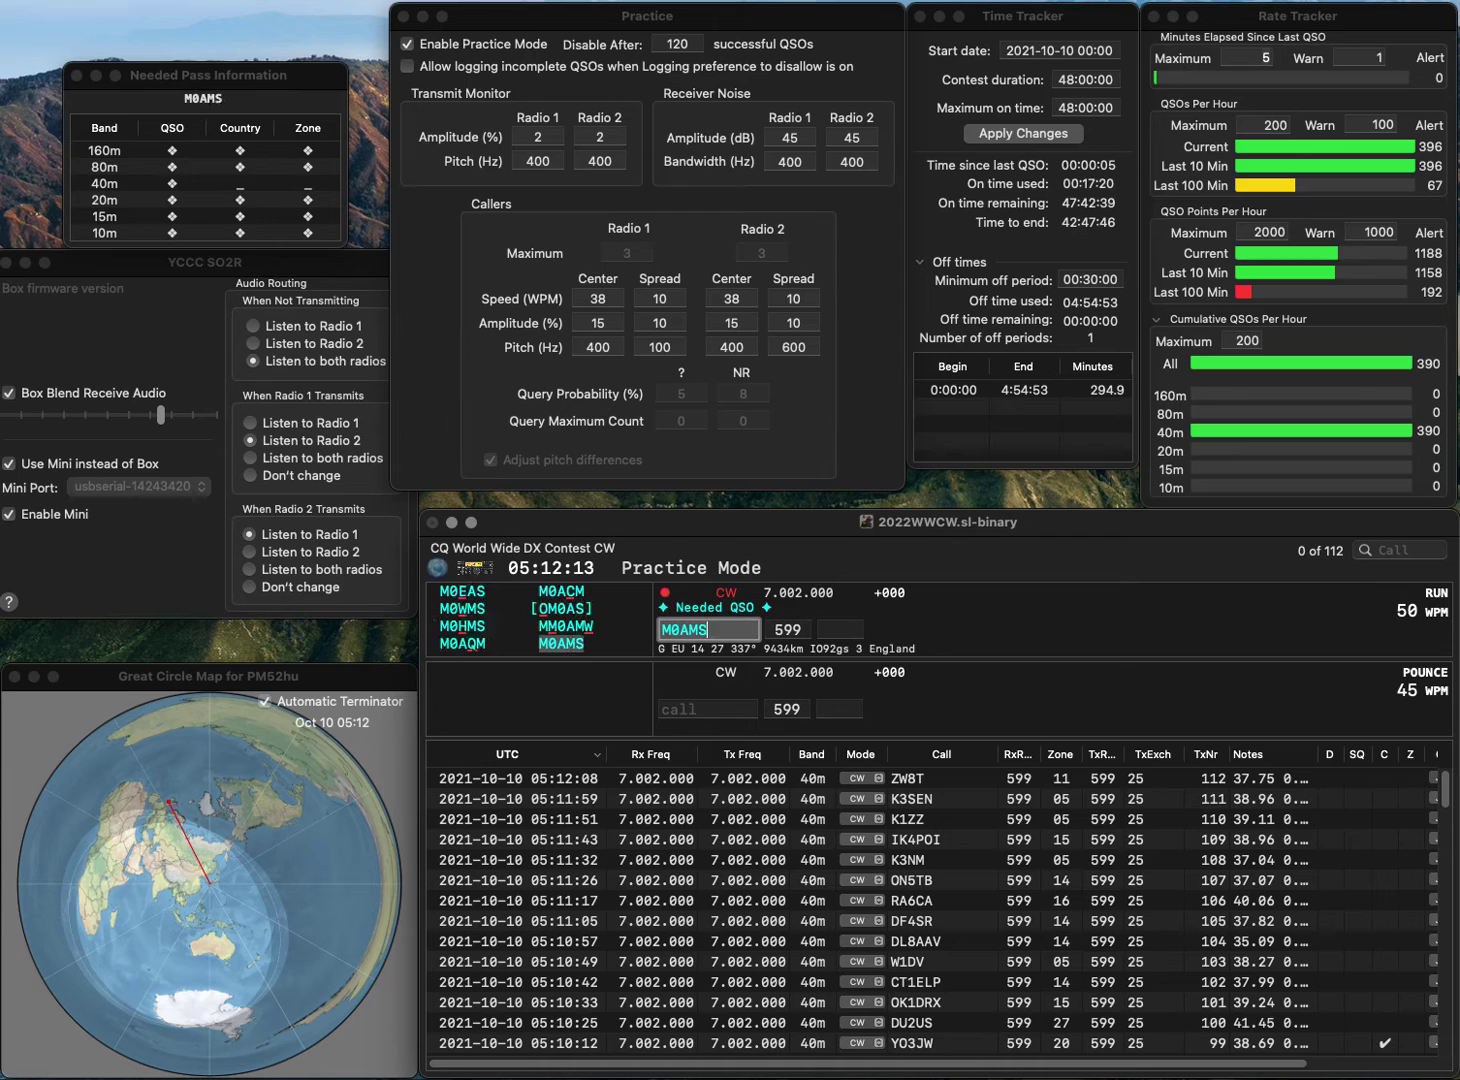
key("Return")
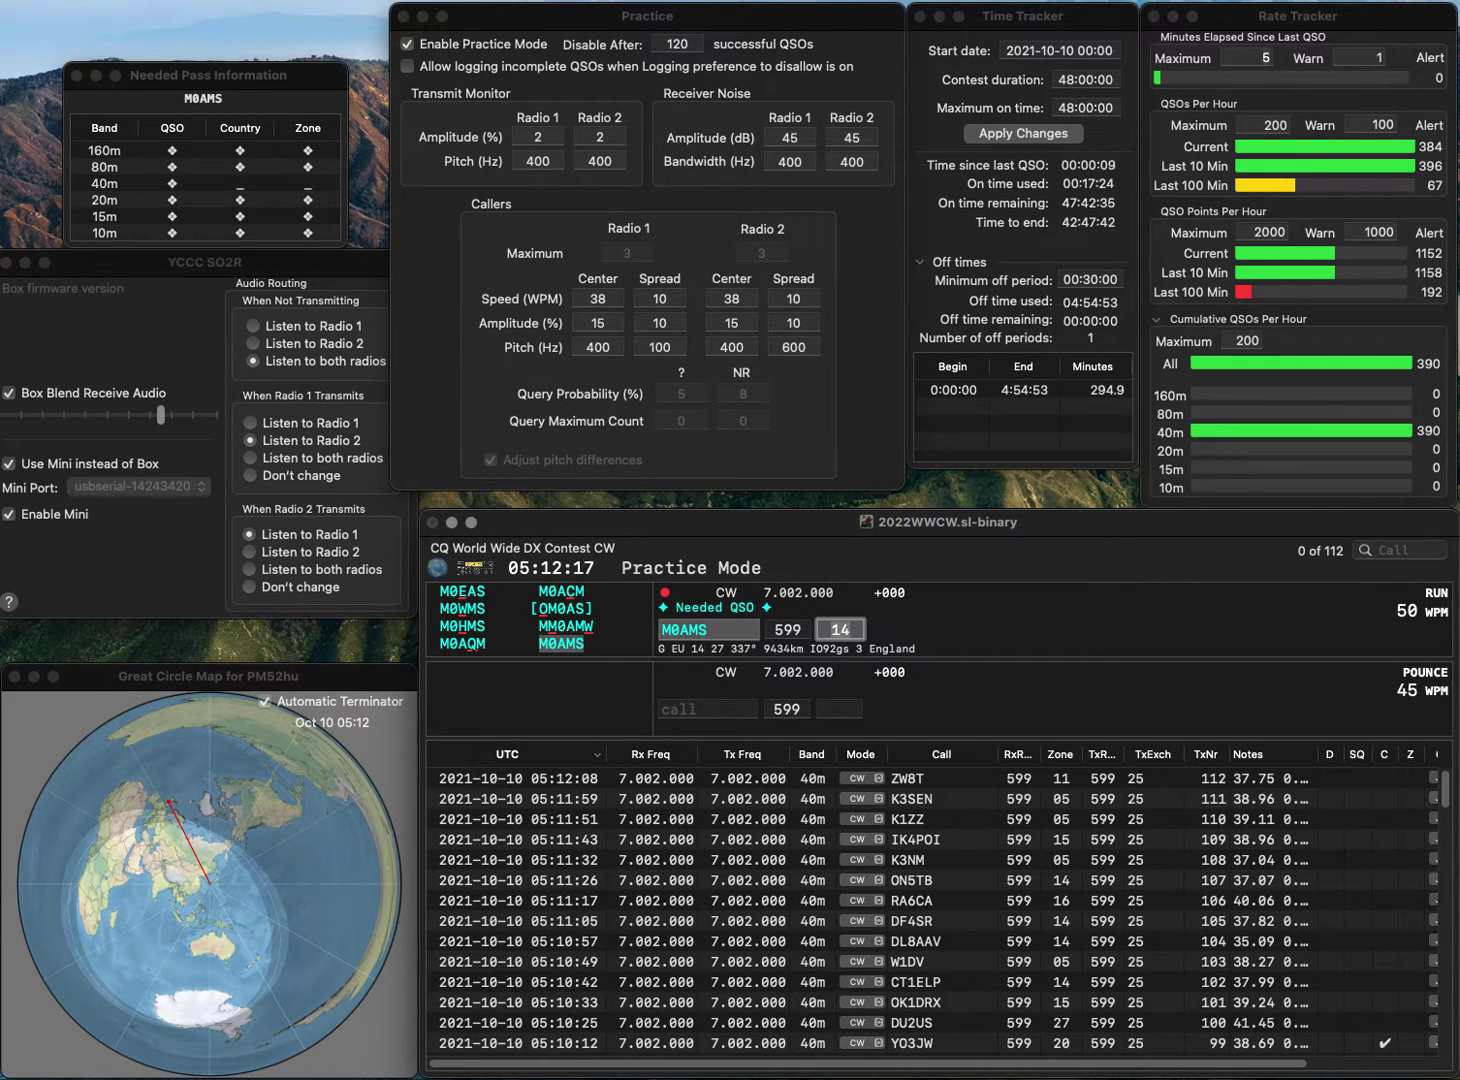
key("Return")
type("N9IO")
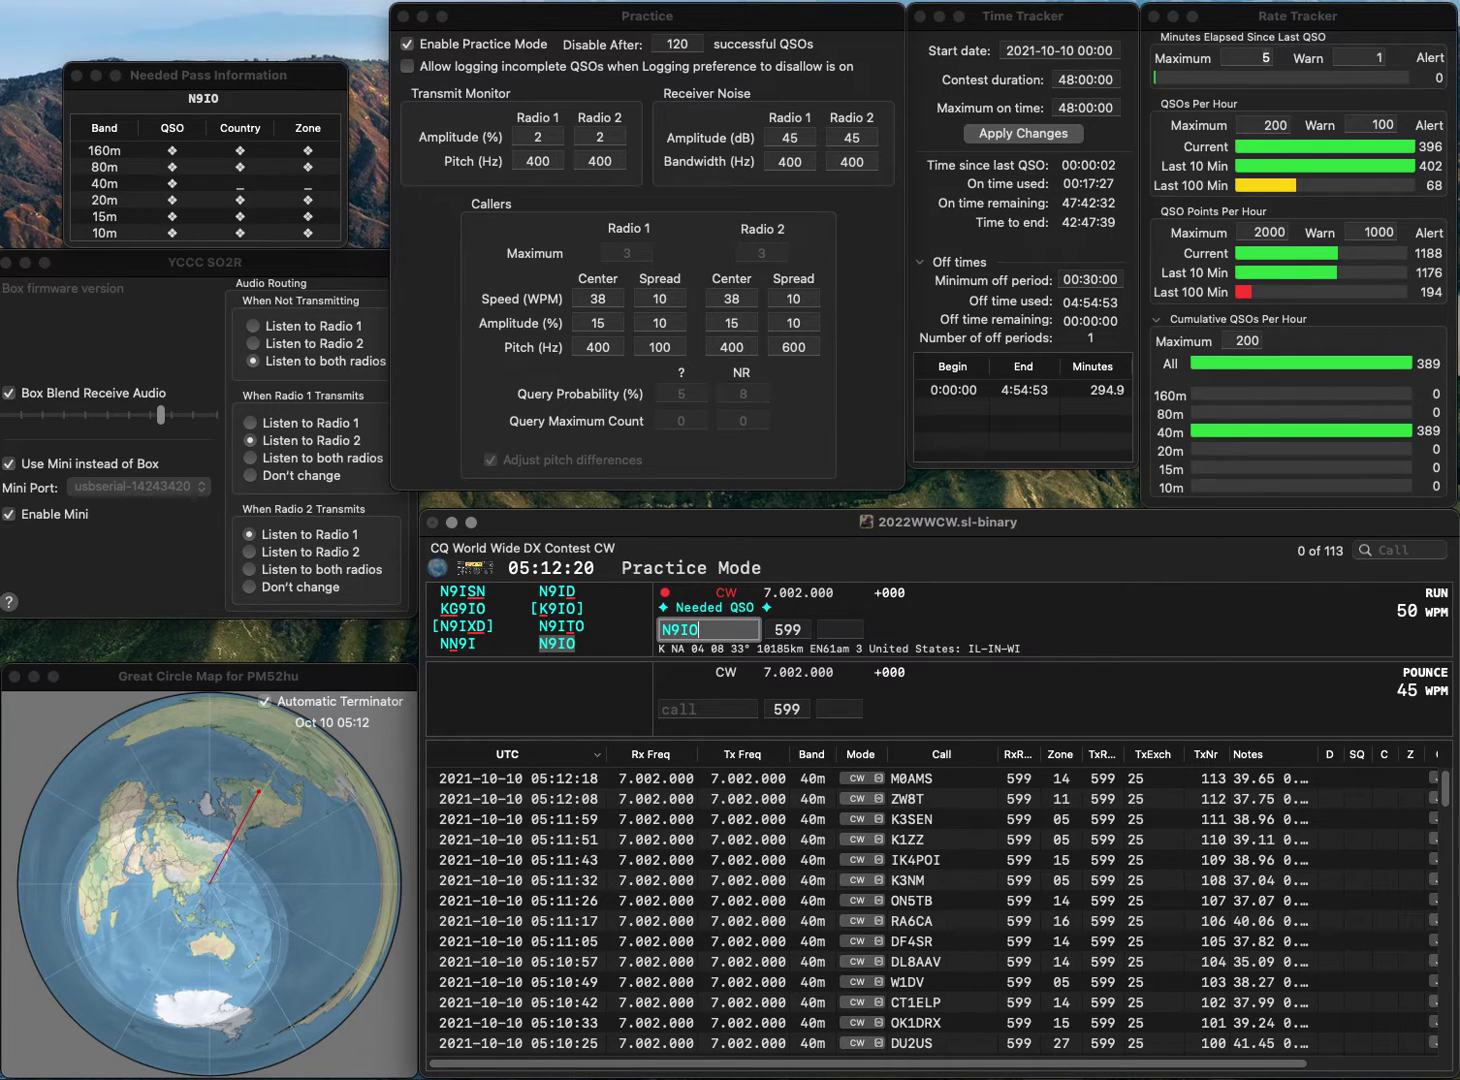
key("Return")
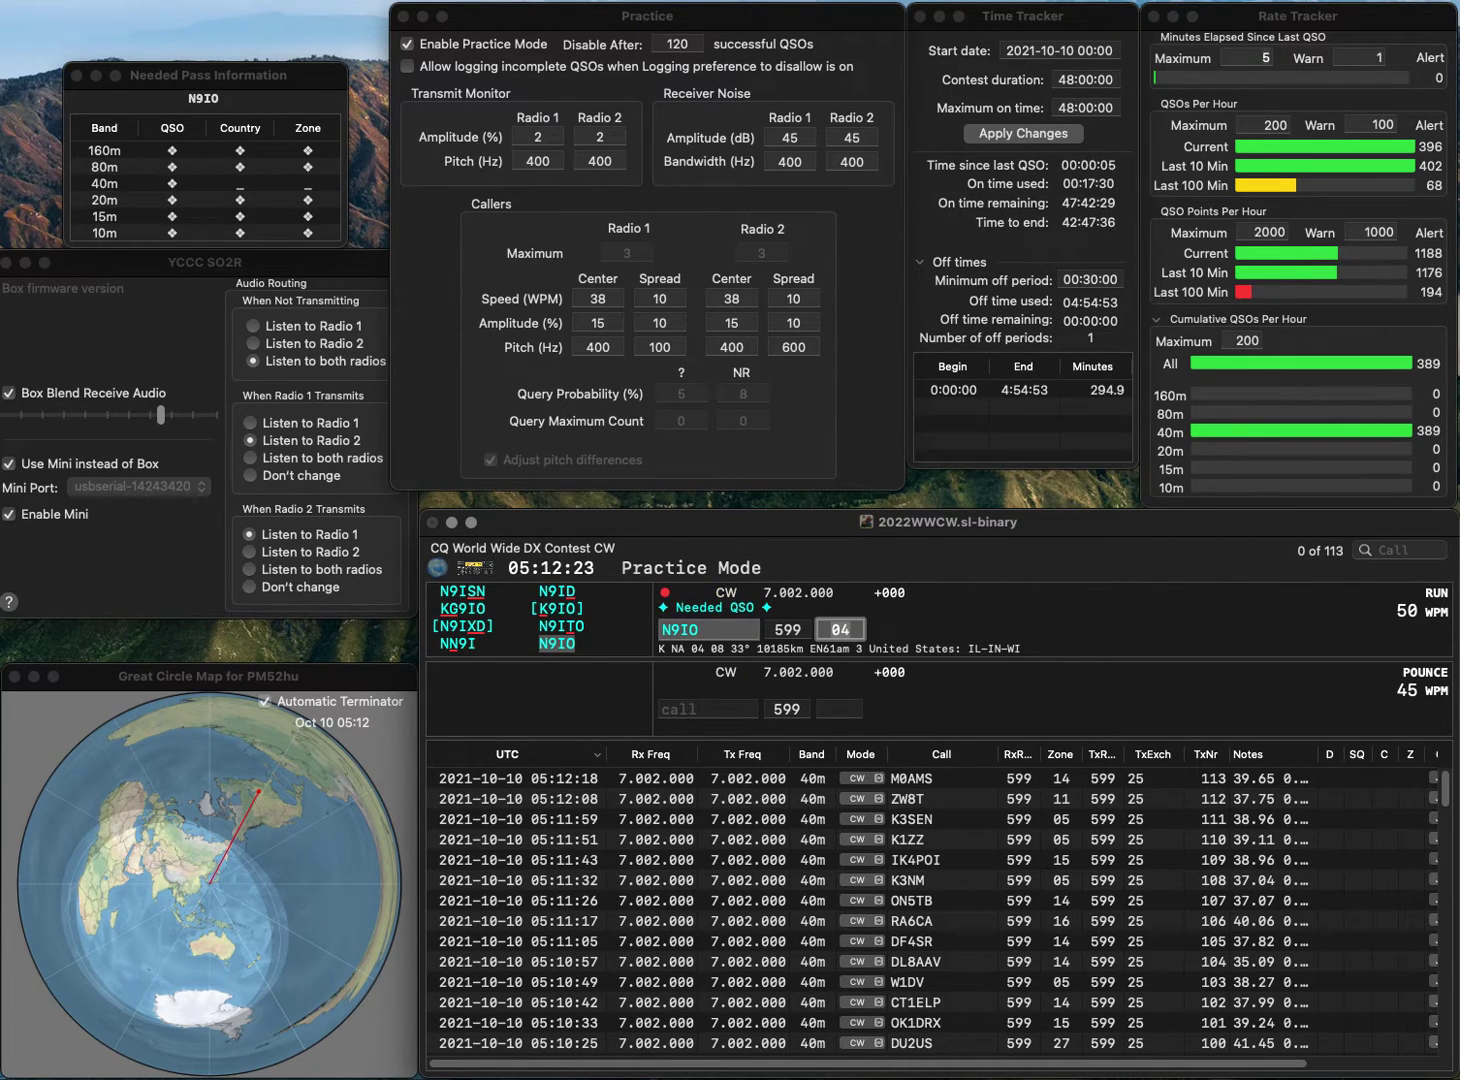
key("Return")
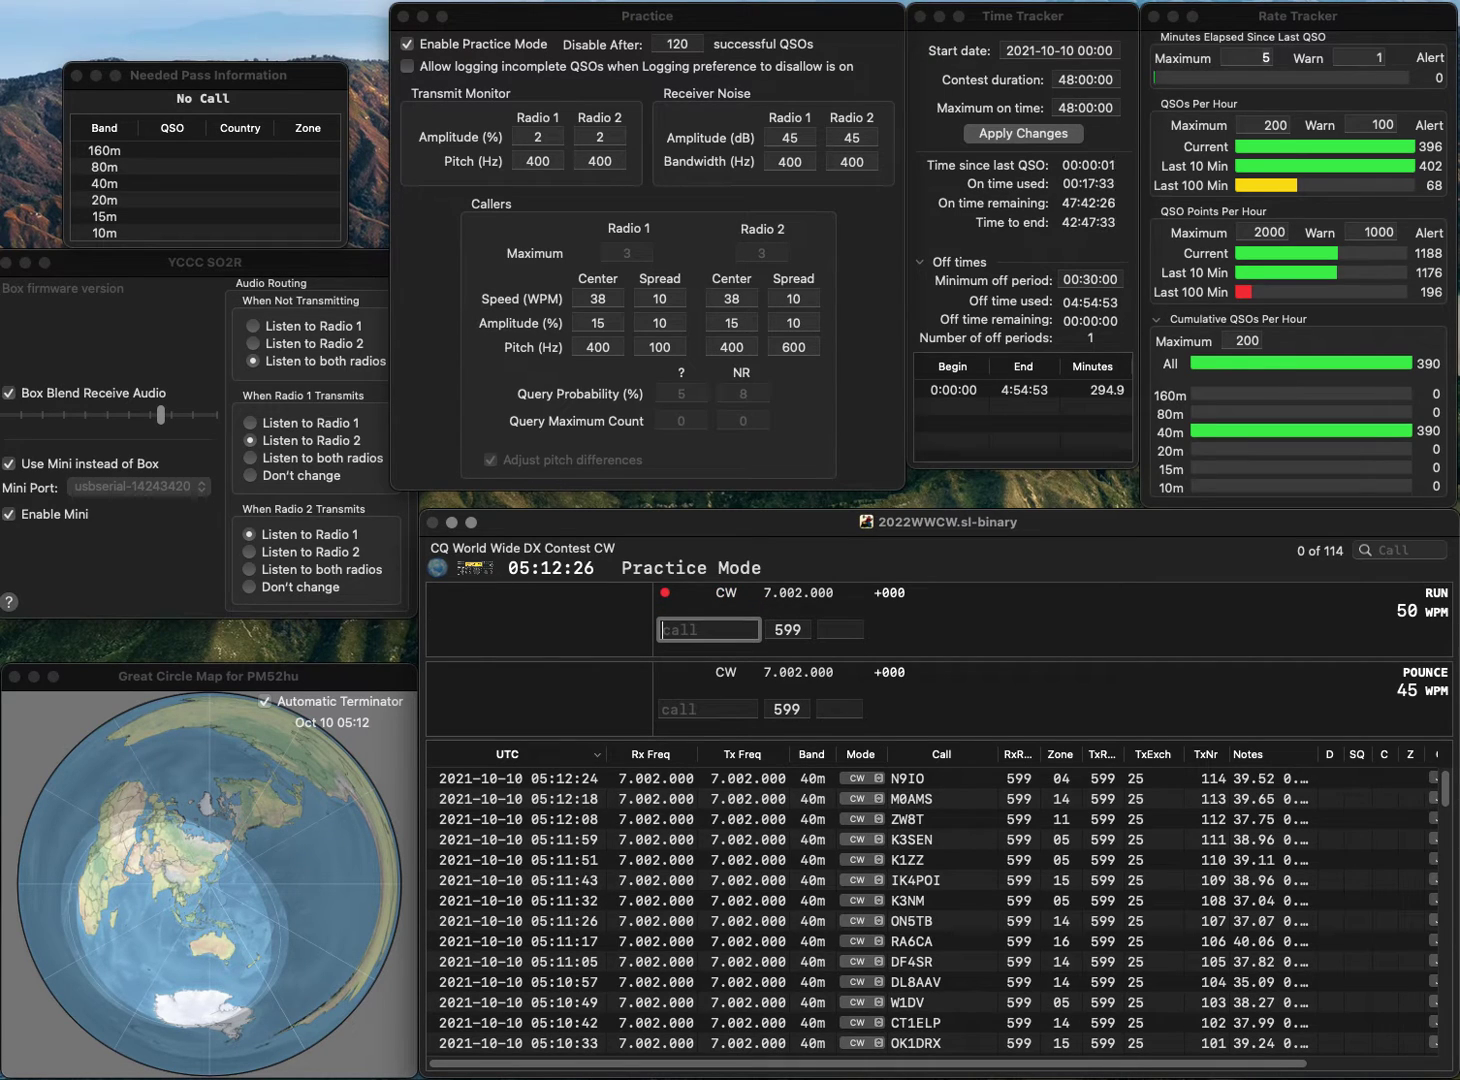
type("9MWA")
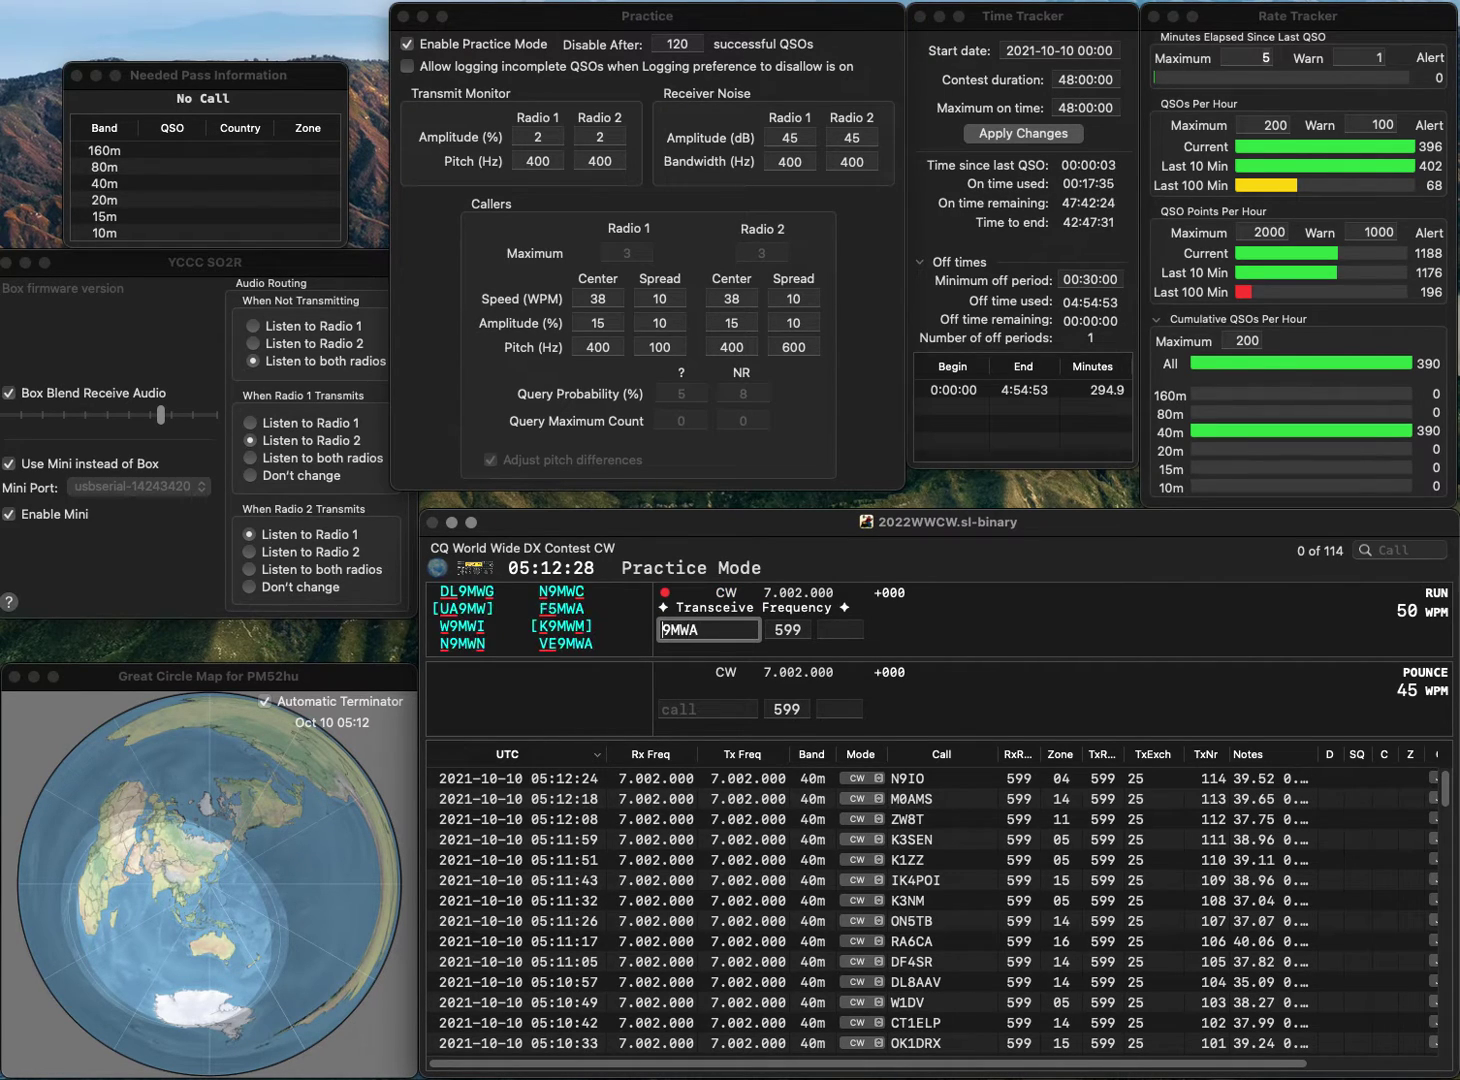
key("Home")
type("VE")
key("space")
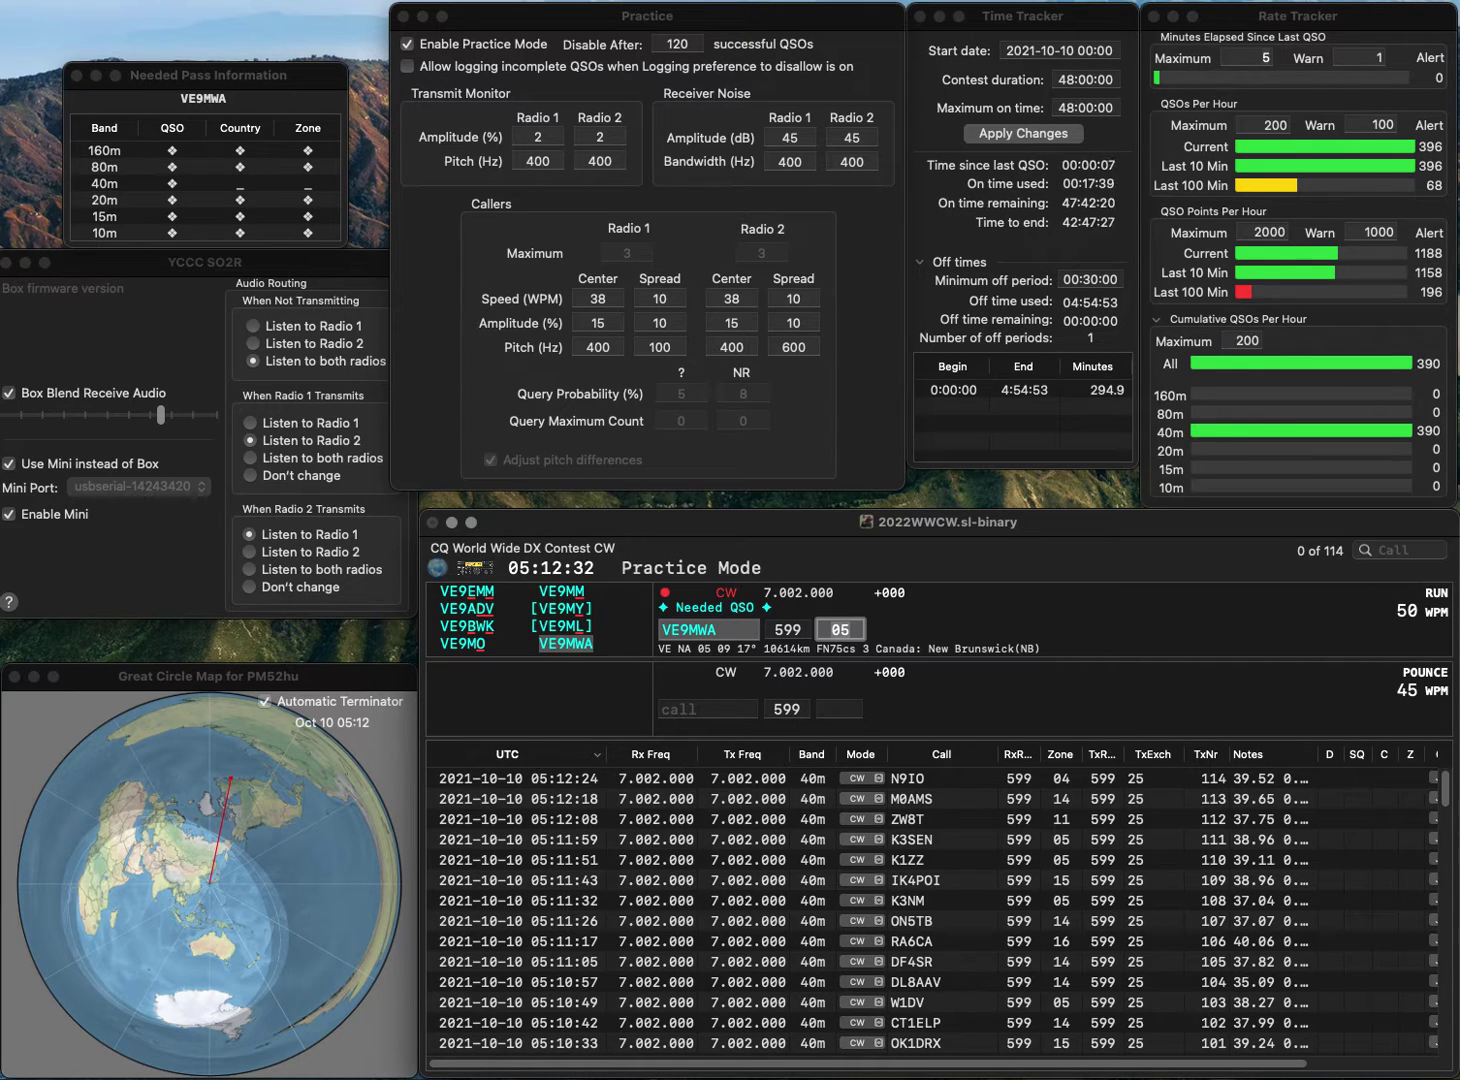
key("Return")
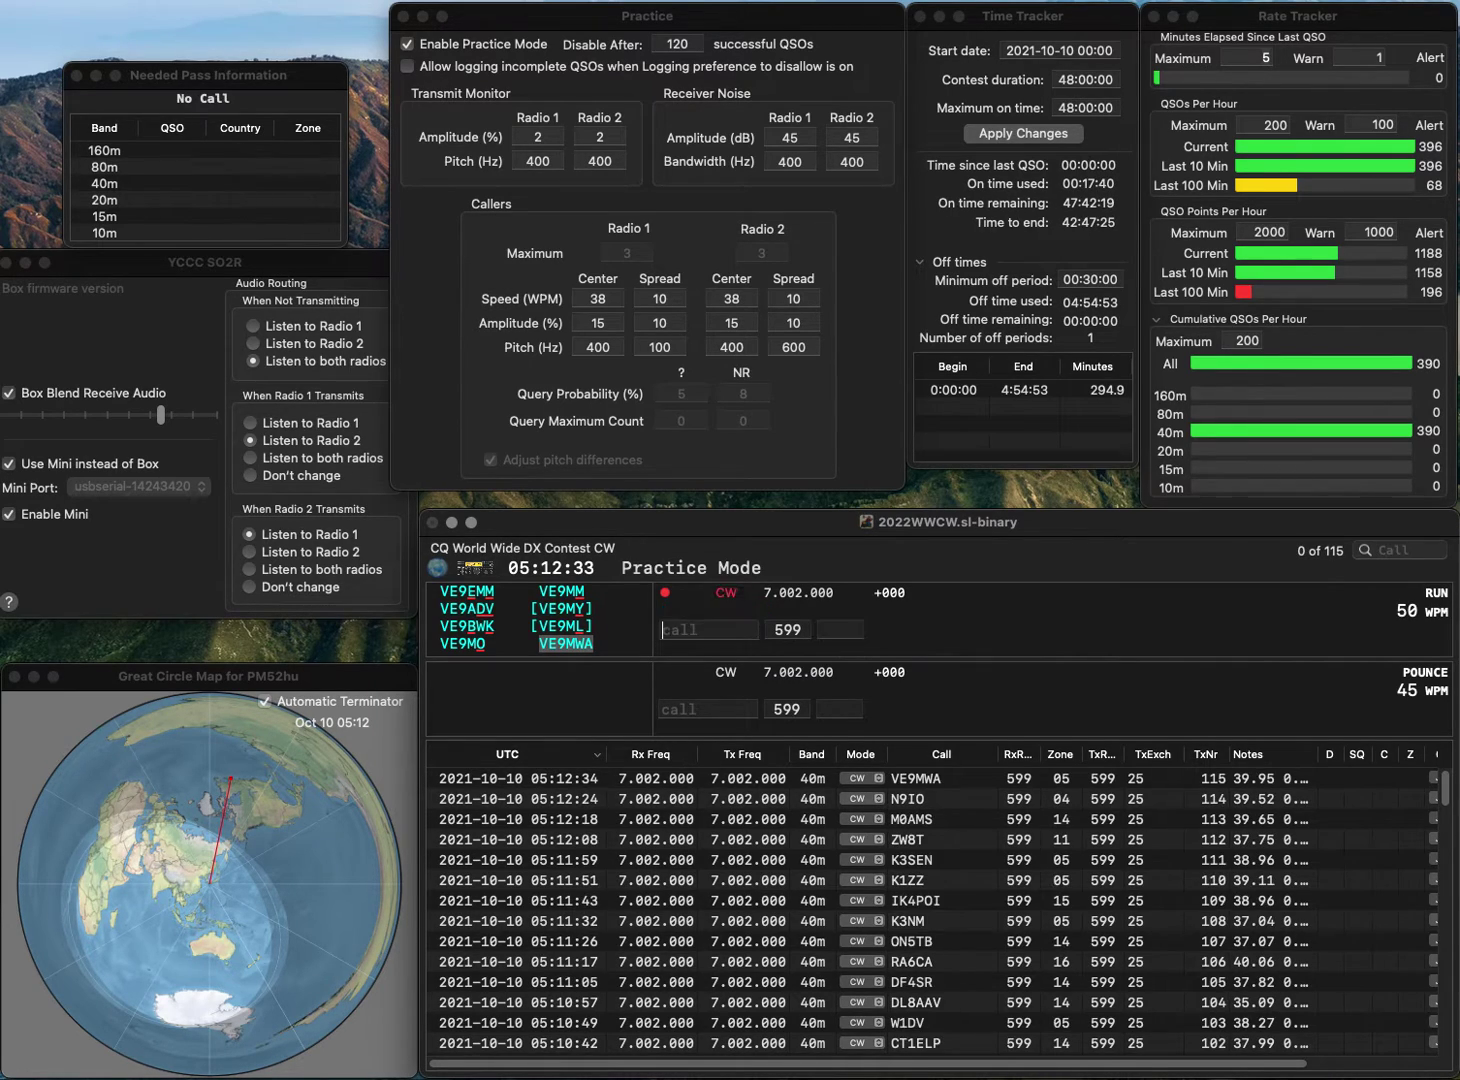
type("KW5KW")
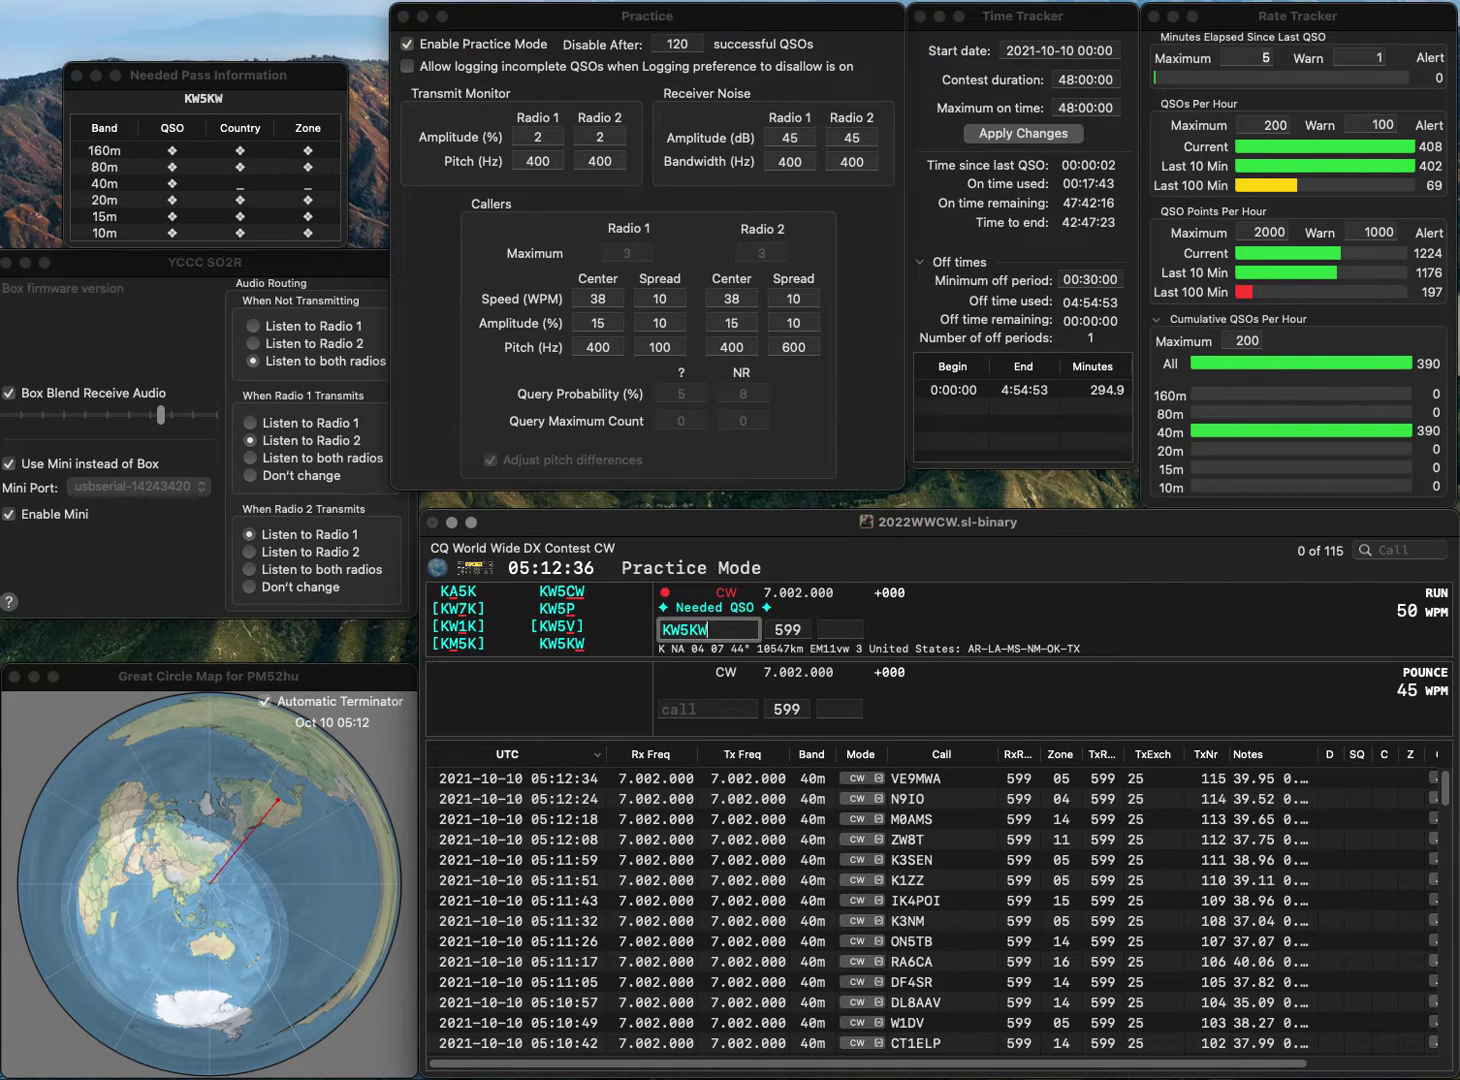
key("Tab")
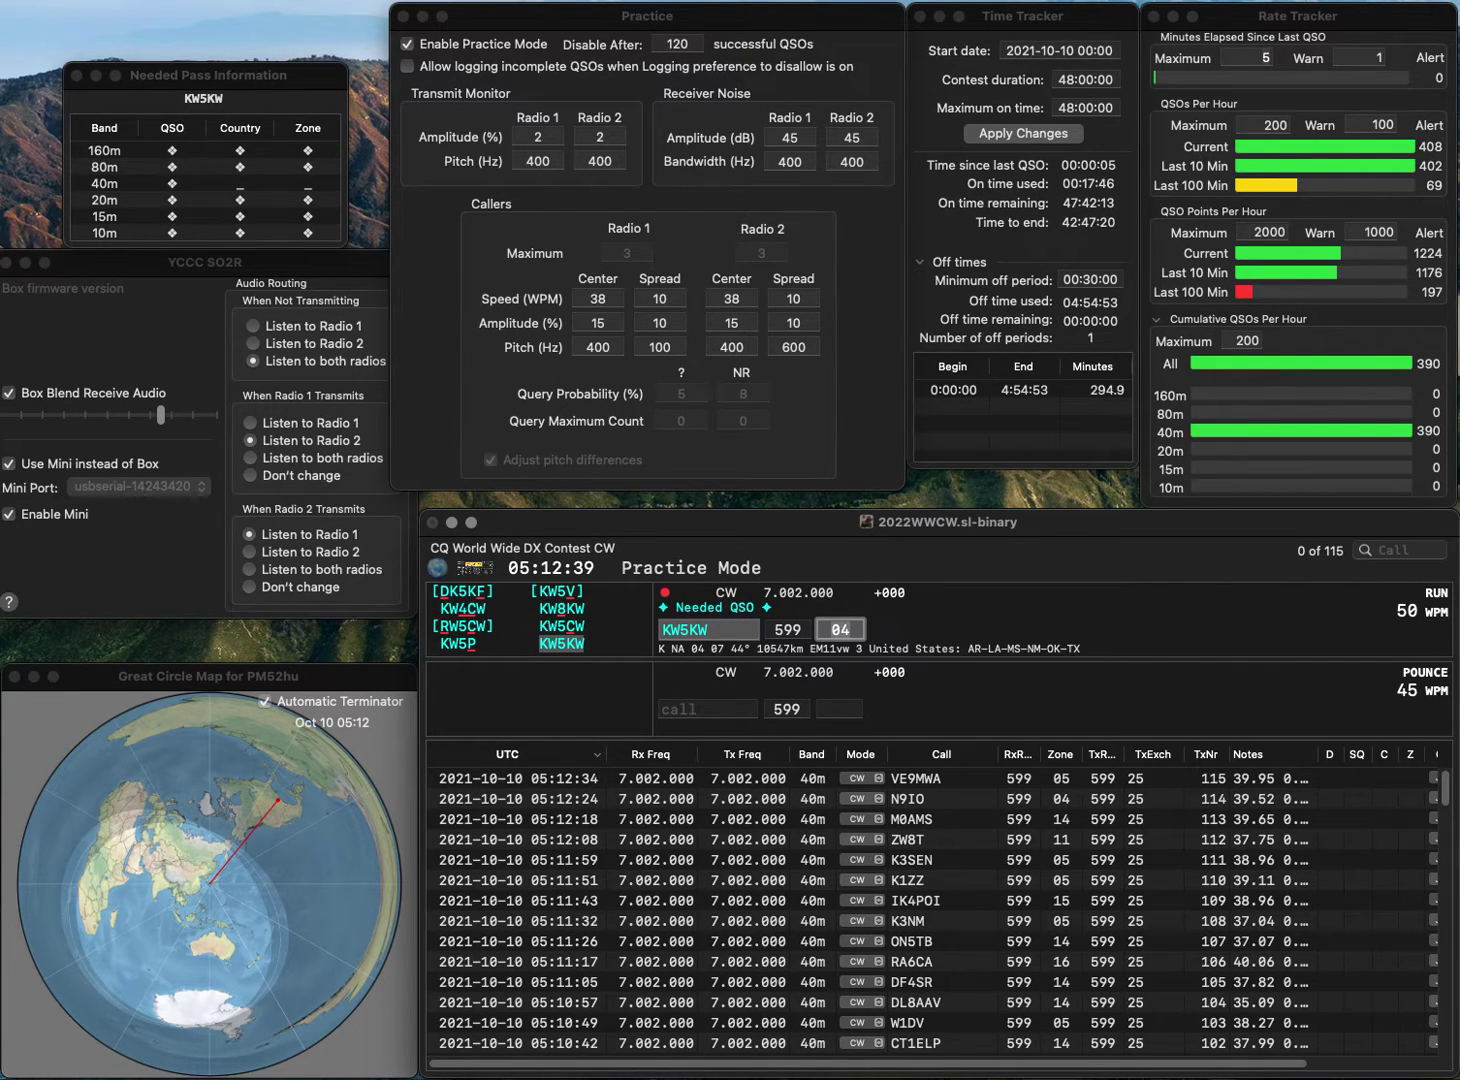
key("Return")
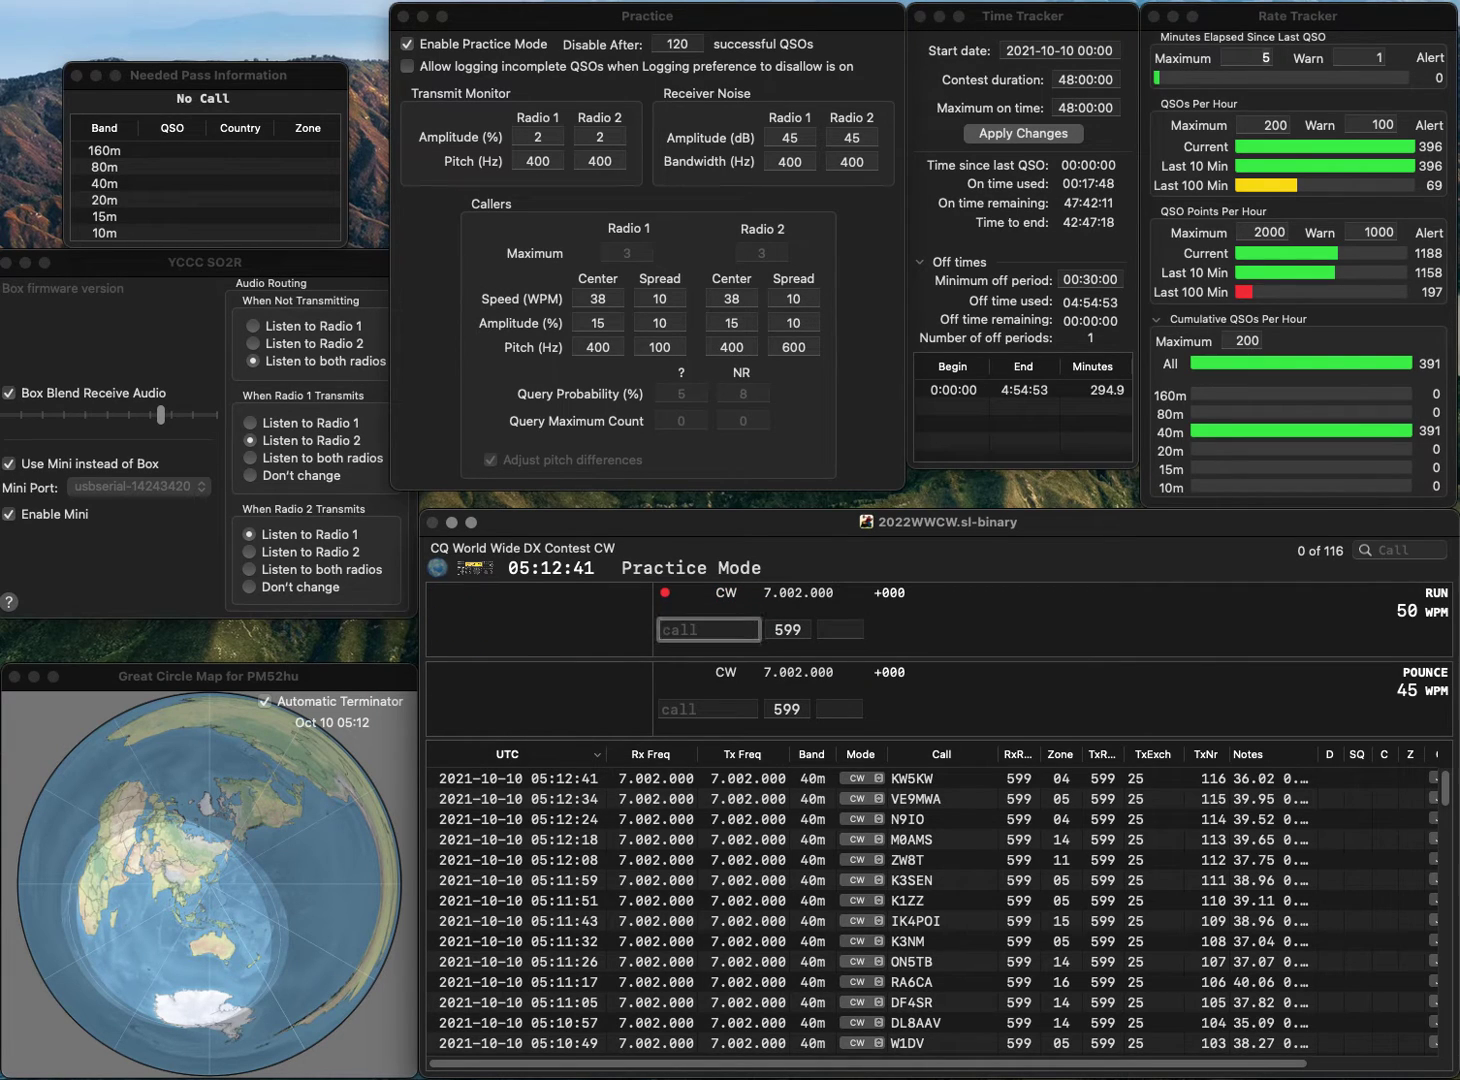
type("KB2B")
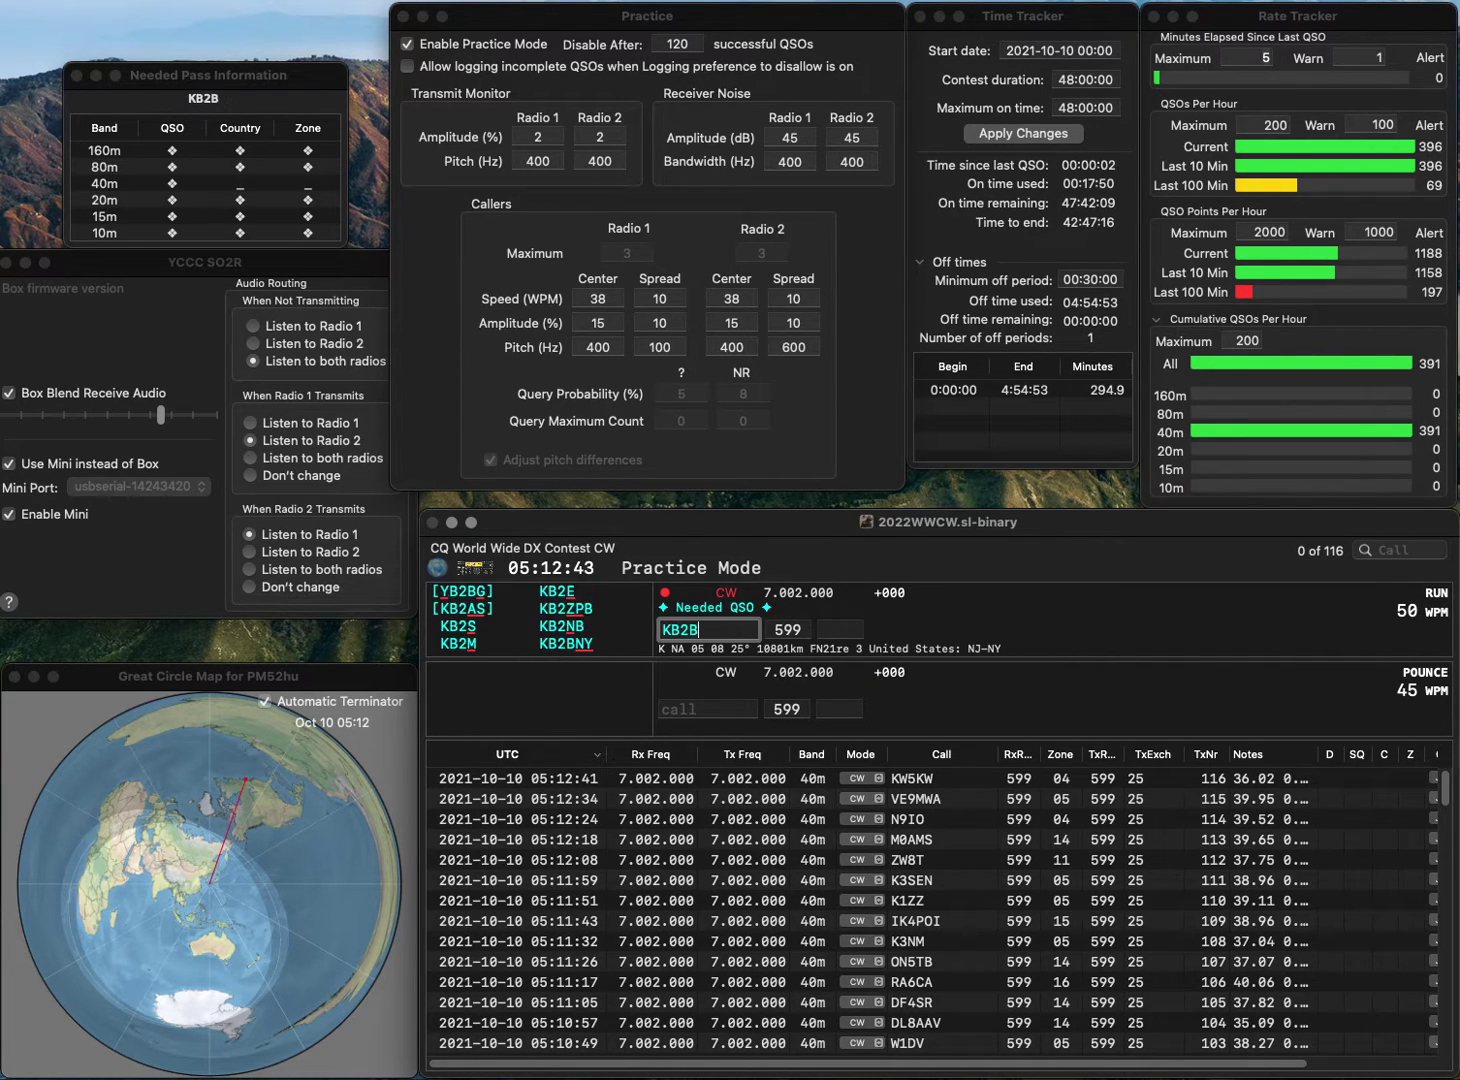
type("NY")
key("space")
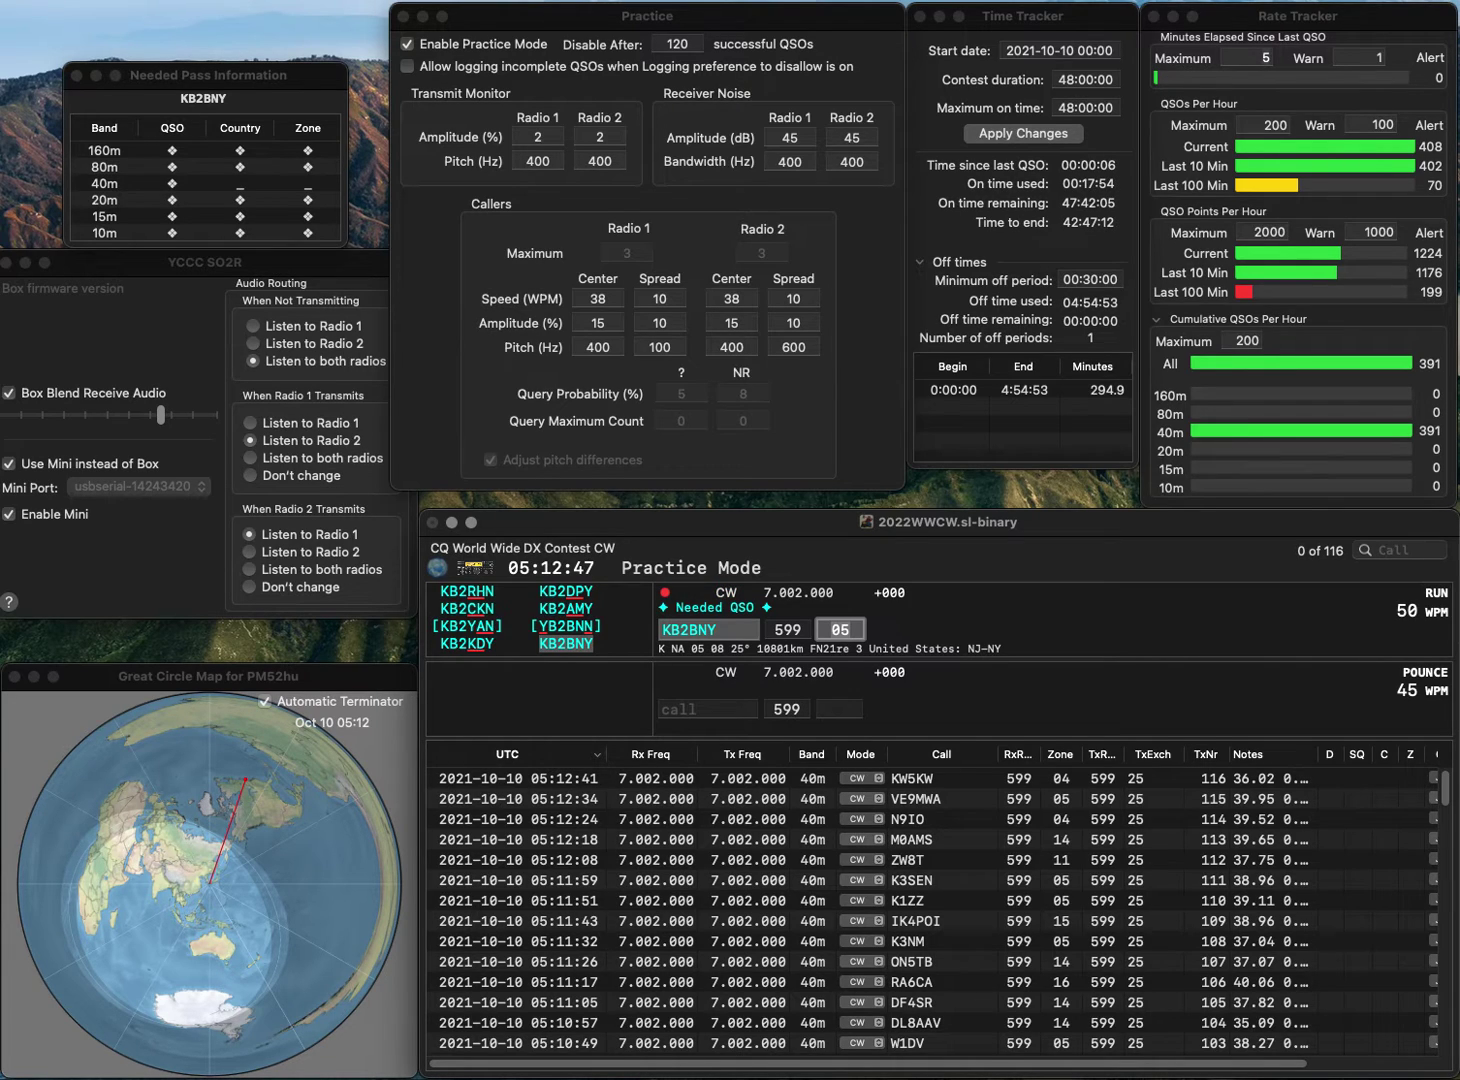
key("Return")
type("KN4OK")
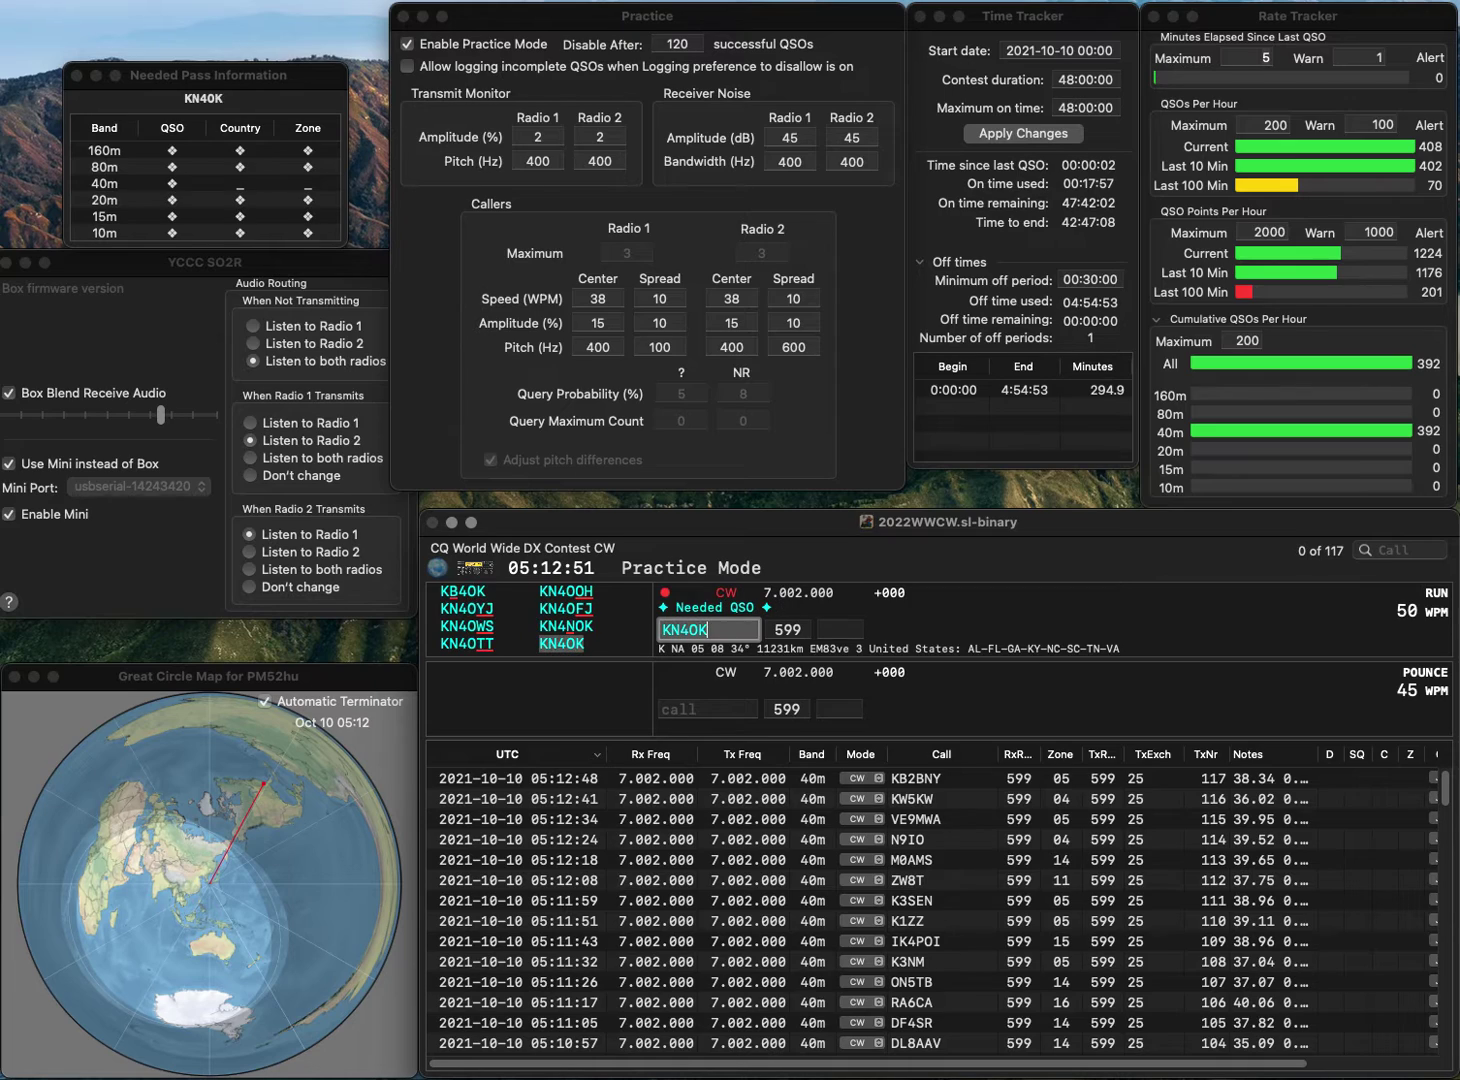
key("space")
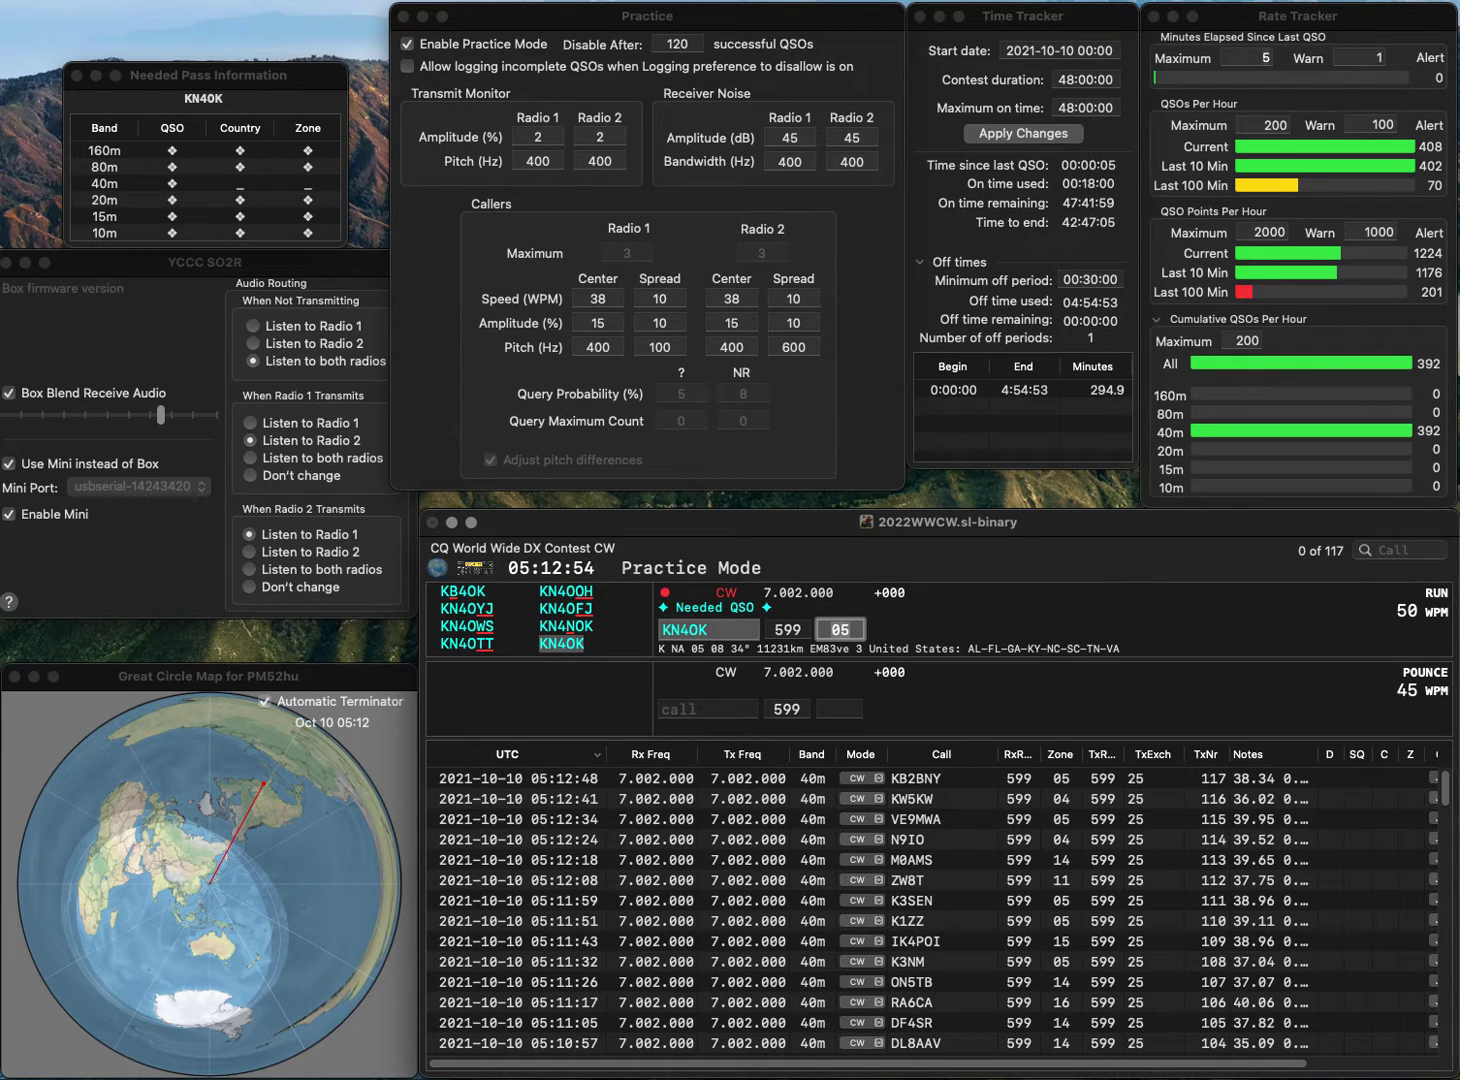
key("Return")
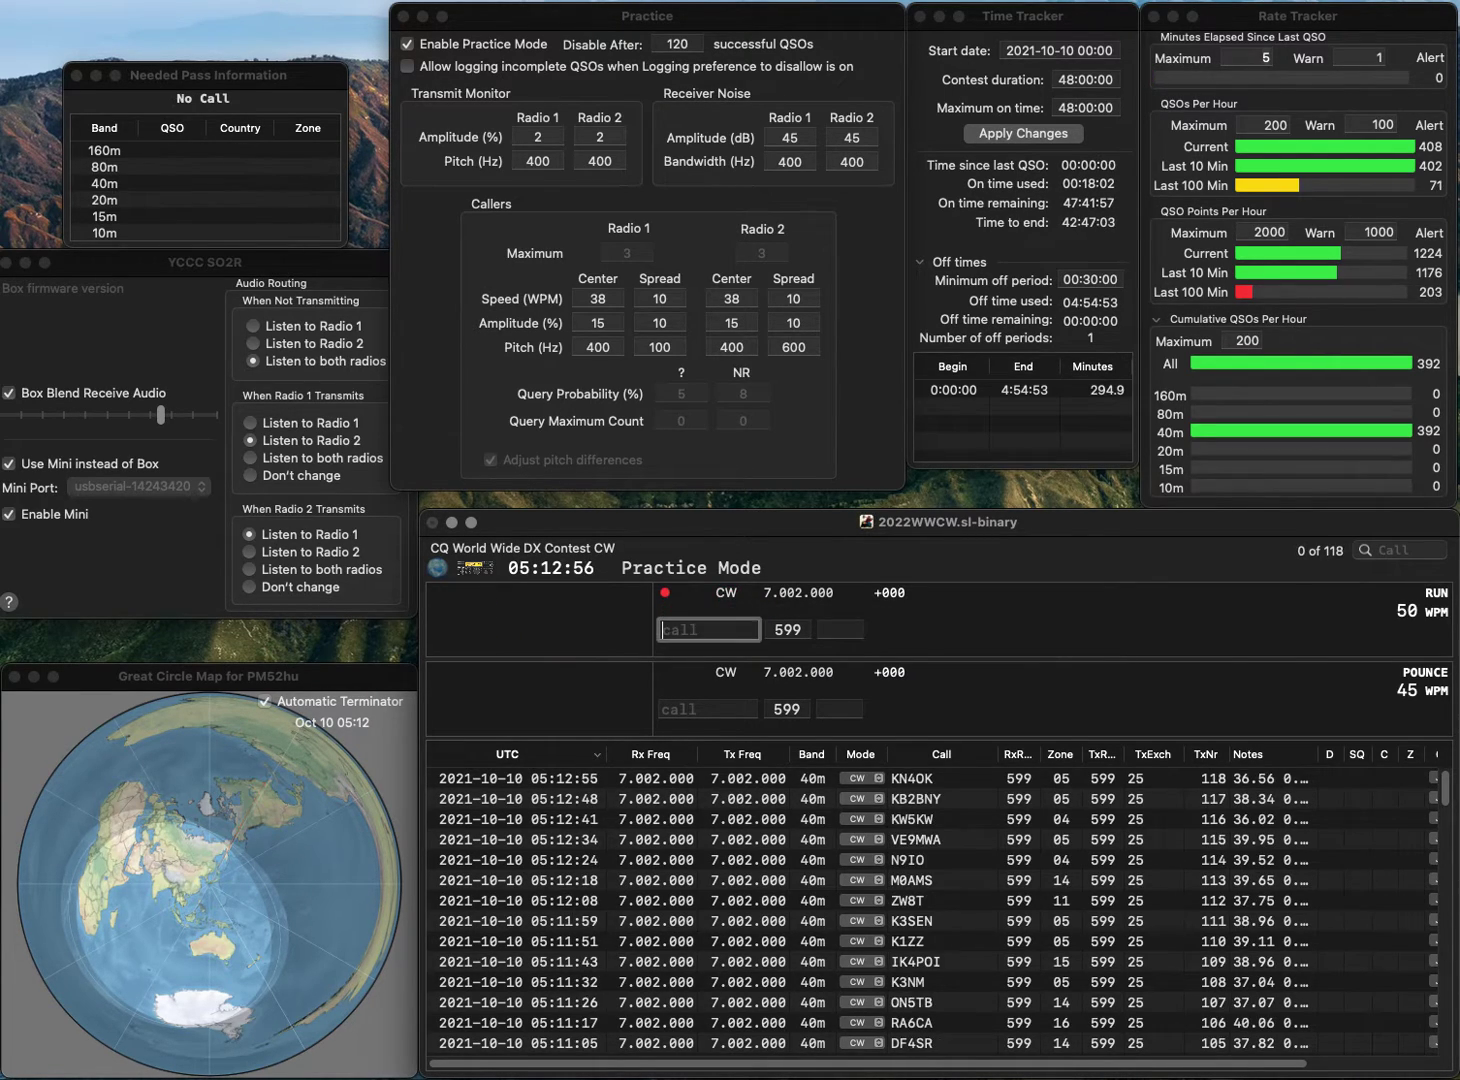
type("AF7")
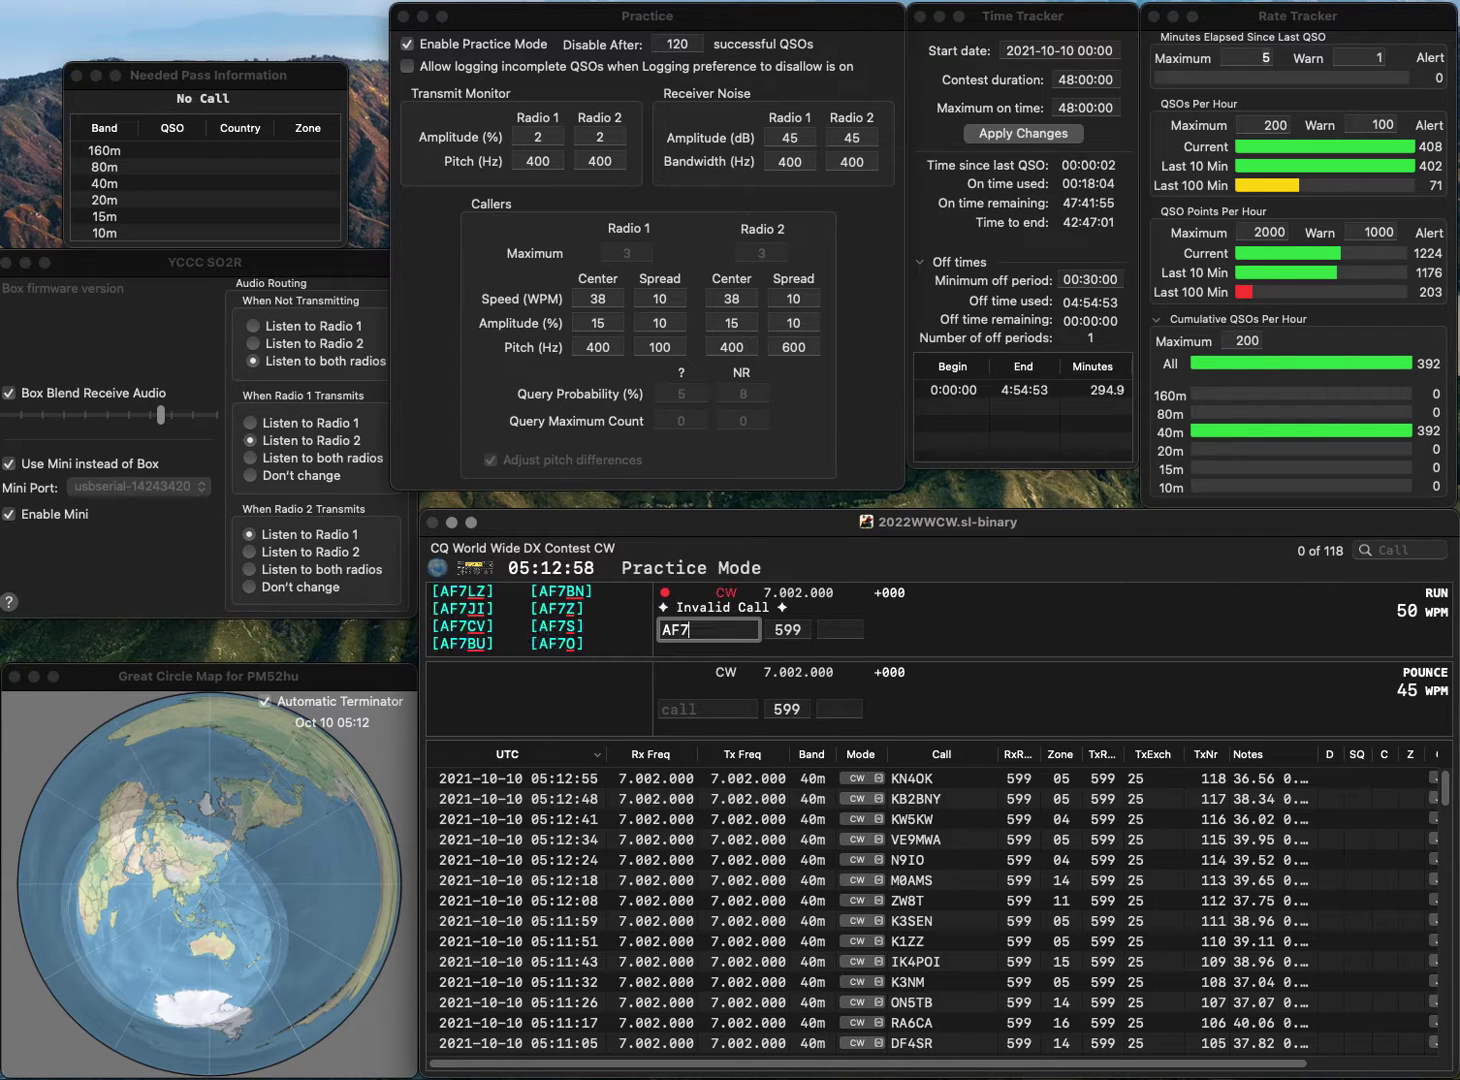
type("WH")
key("Return")
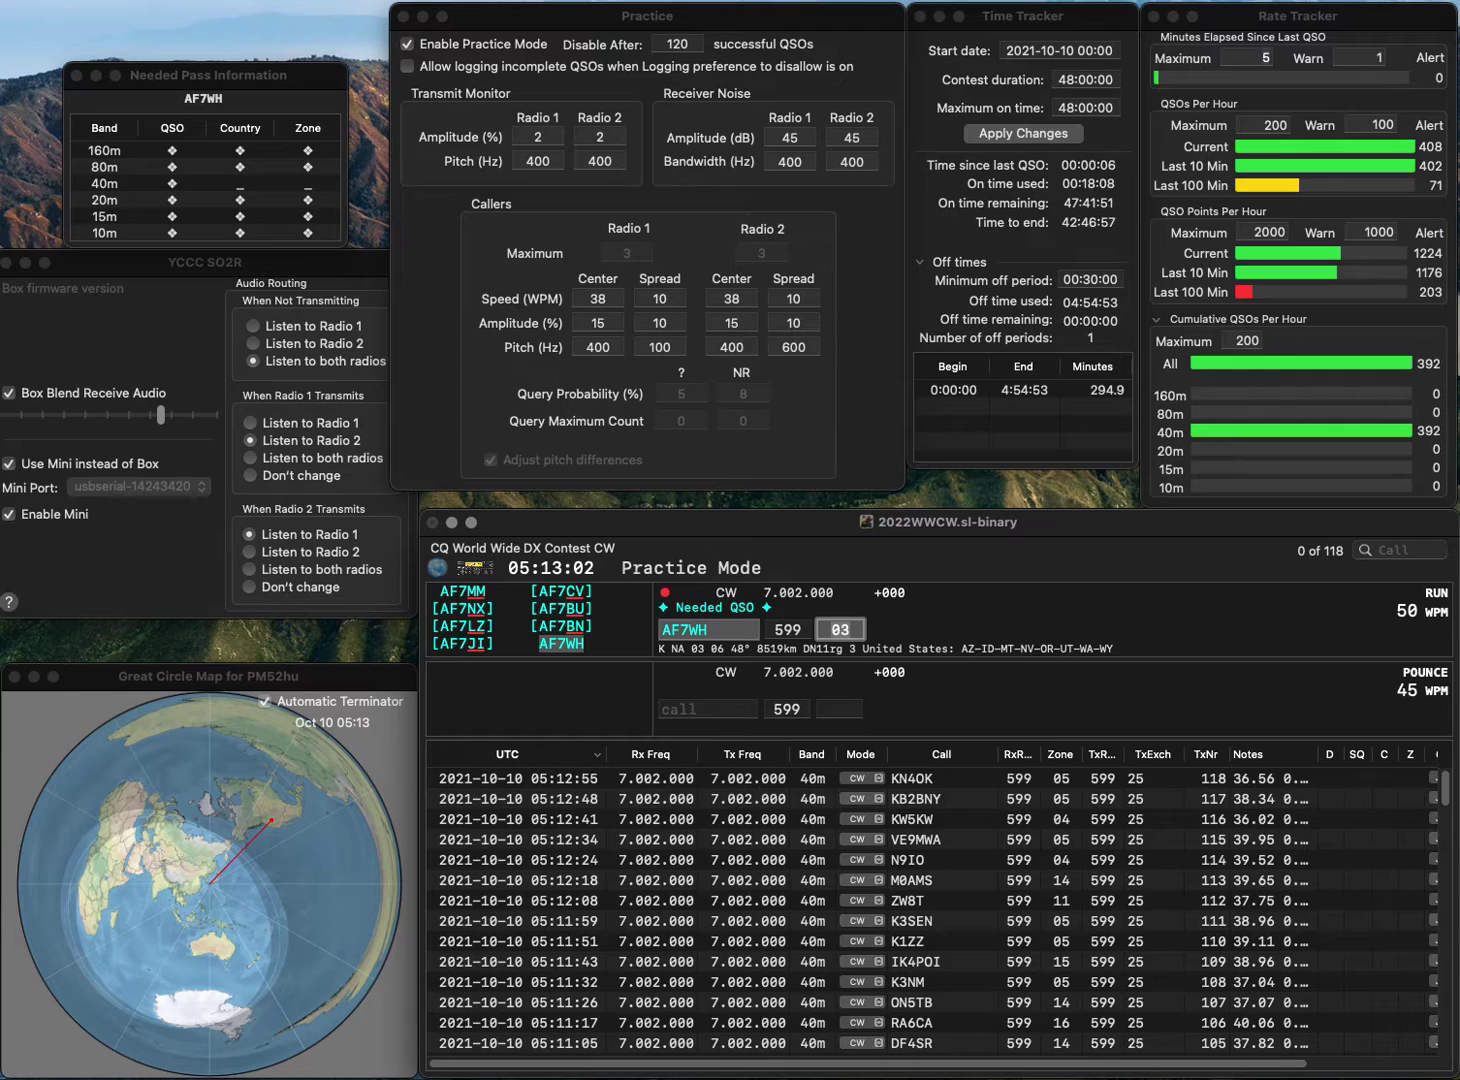
key("Return")
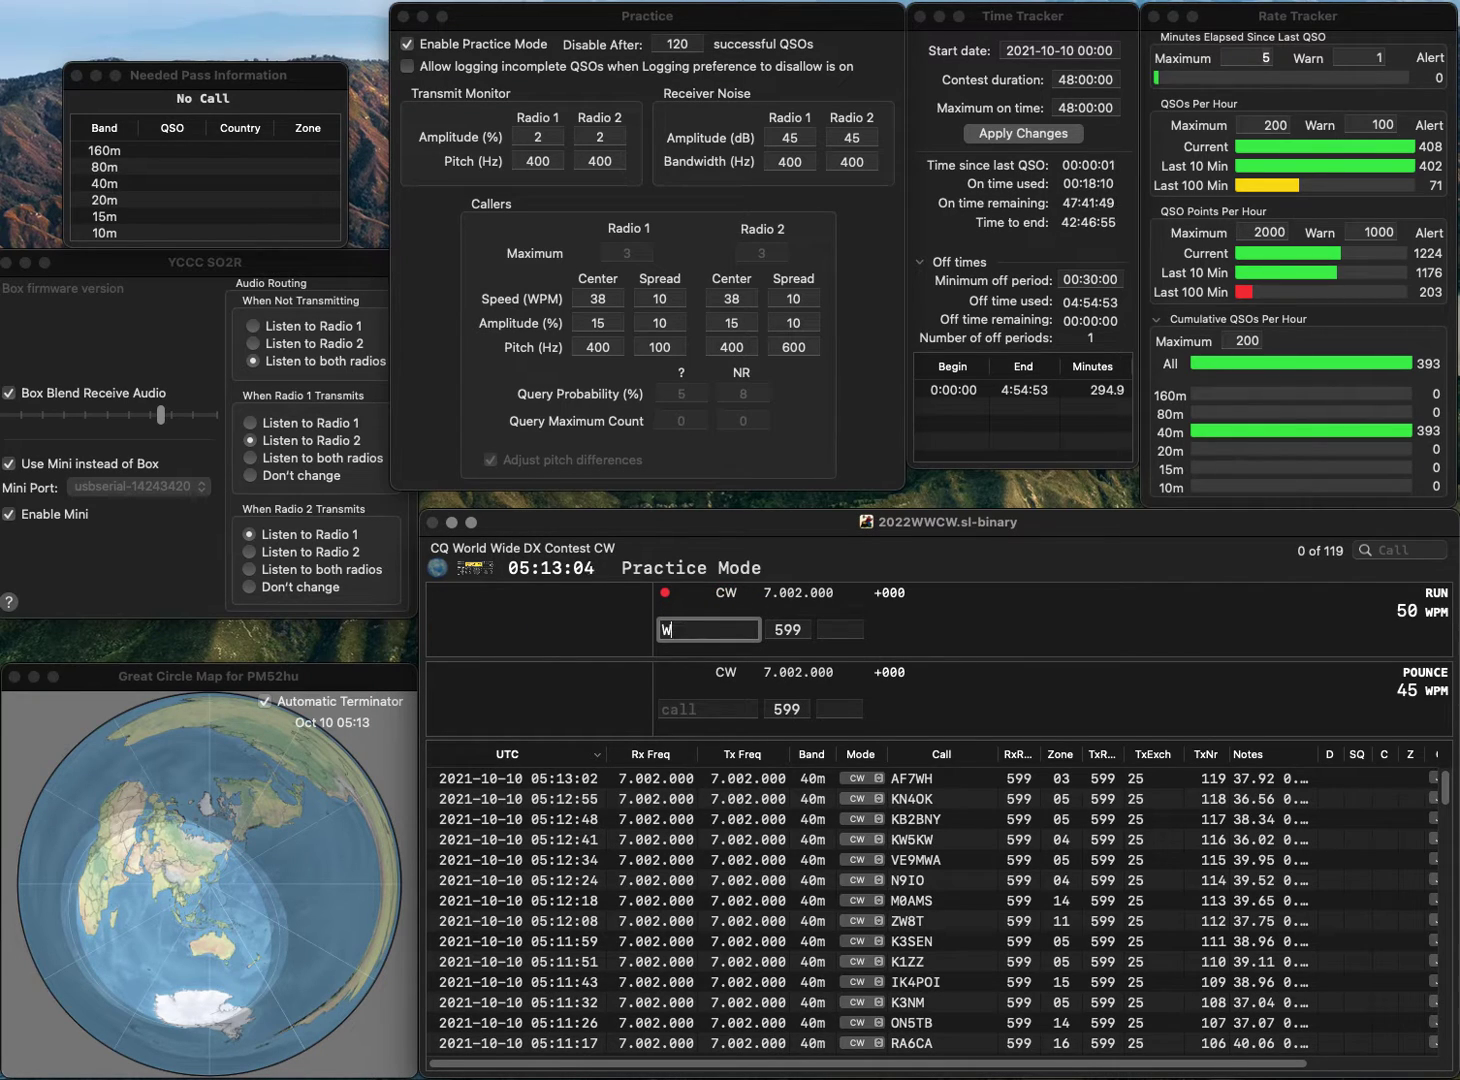
type("W2JLH")
key("space")
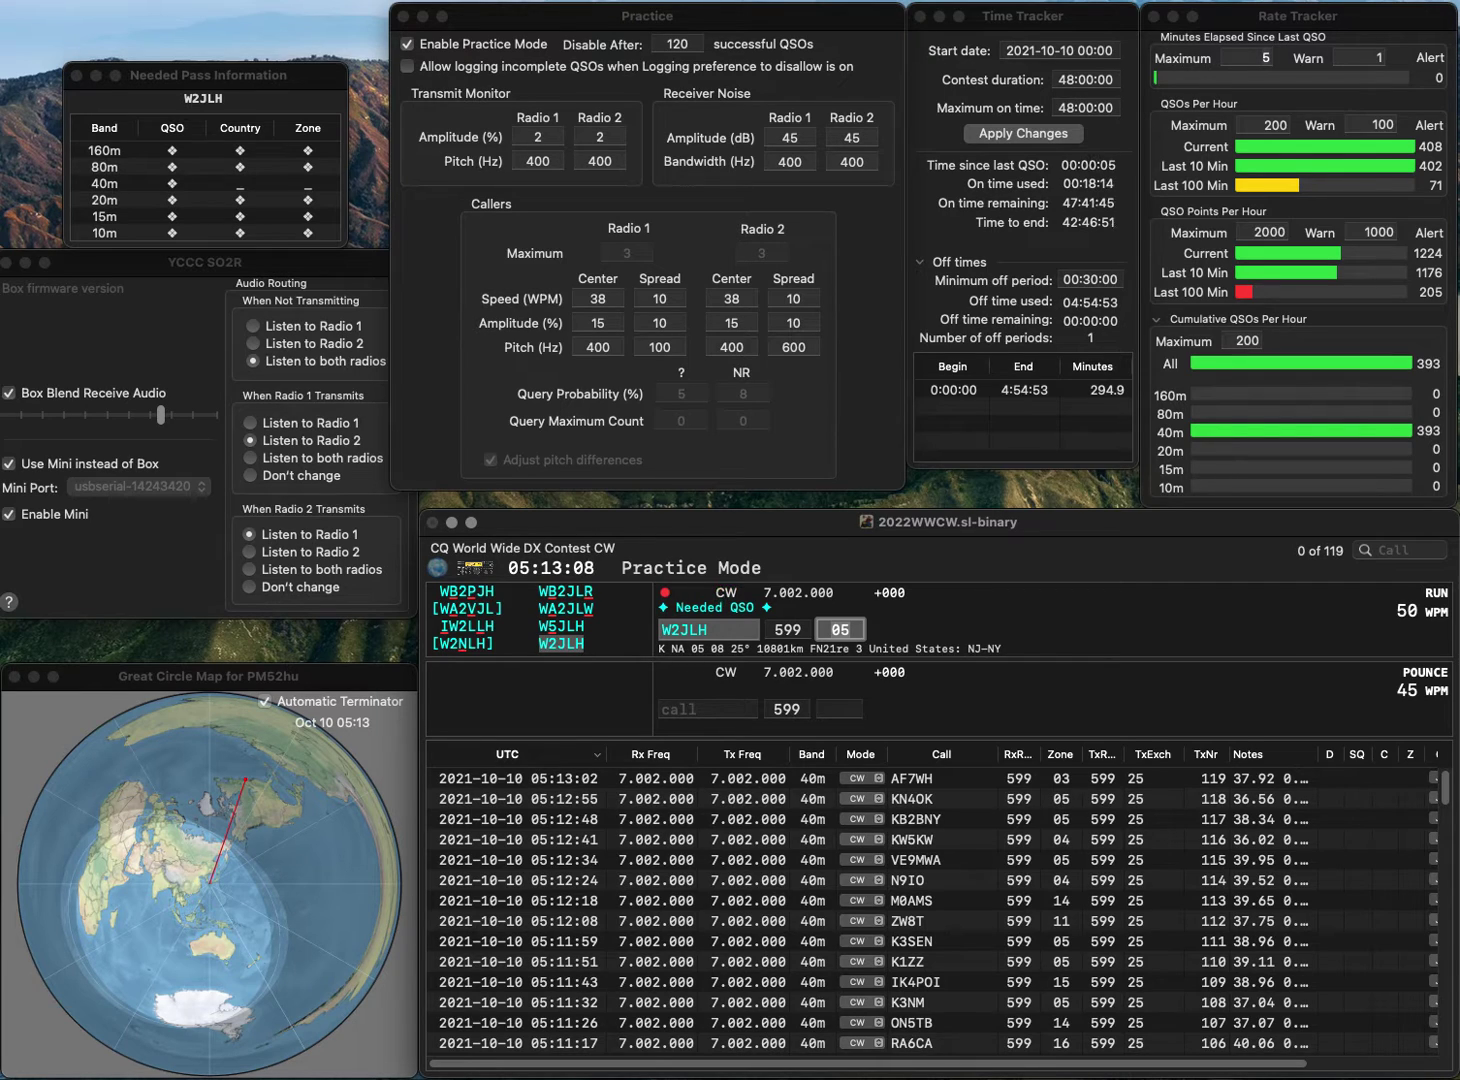
key("Return")
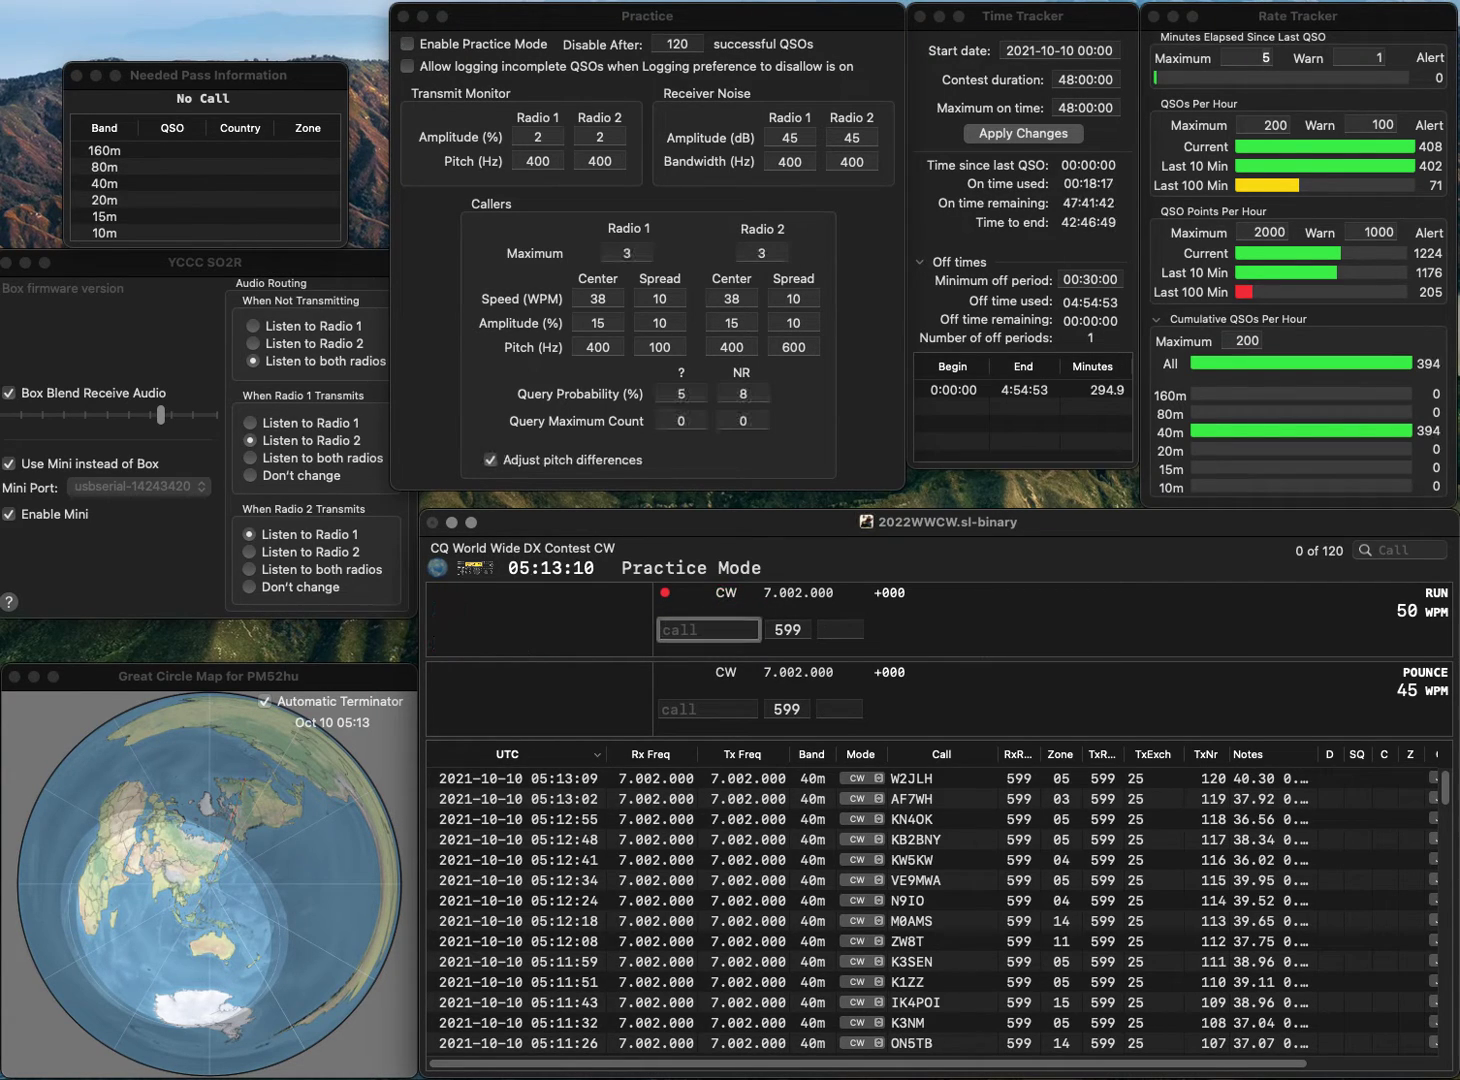